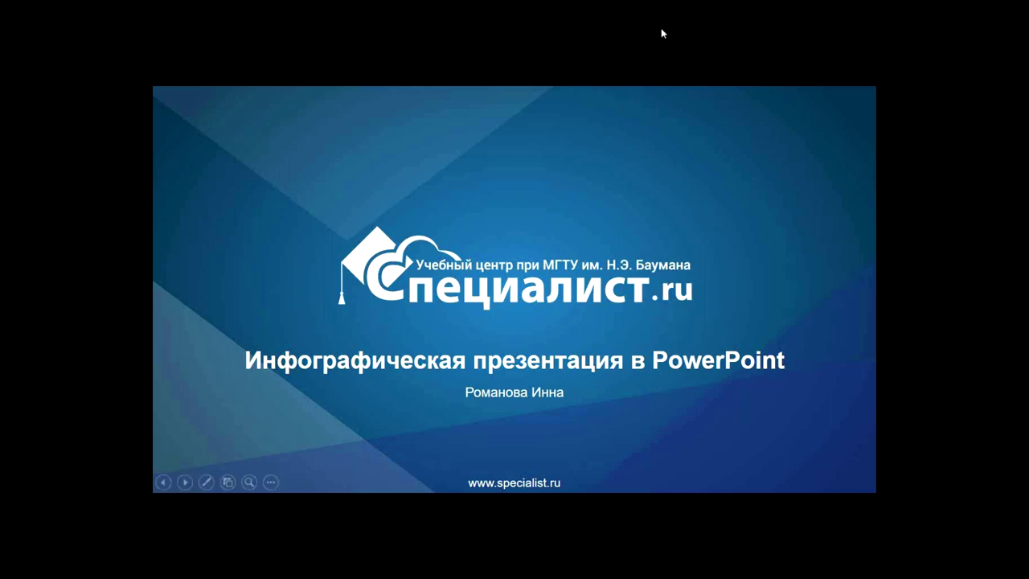
Step: Exit the title slide show to get back to the desktop
key(Escape)
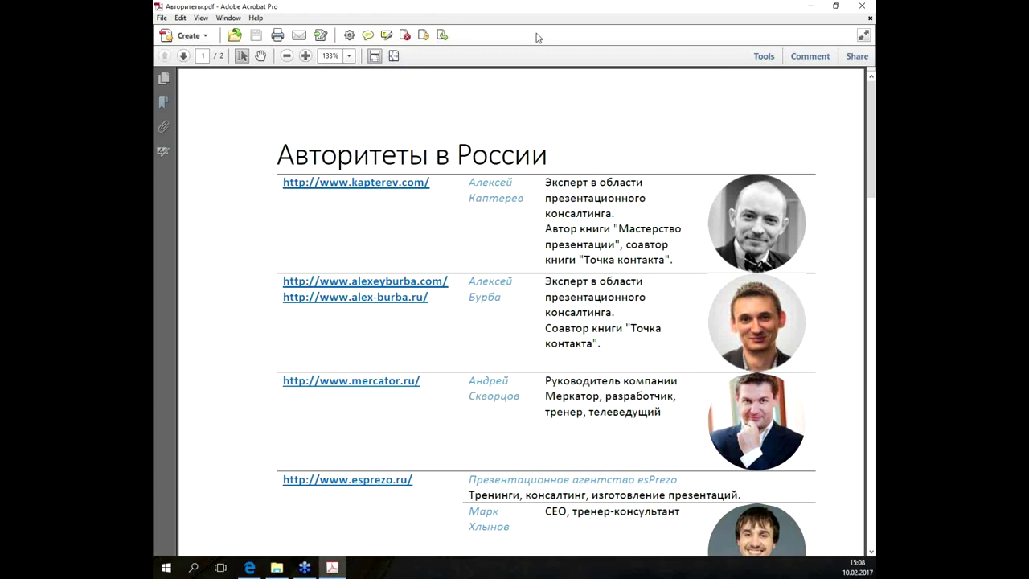
Step: Shrink the Acrobat window showing Авторитеты.pdf to uncover the desktop
drag(540, 7, 739, 221)
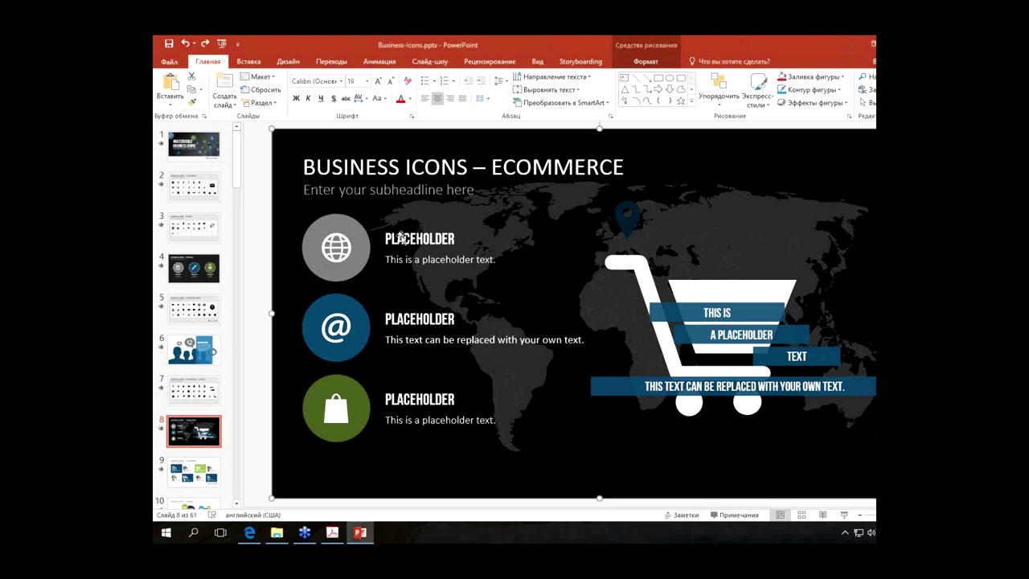
Step: Clear the selection on slide 8, Business Icons – Ecommerce
click(222, 233)
Step: Restore down PowerPoint and select Полезные ресурсы сервисов.pdf in the webinar folder
drag(457, 47, 505, 313)
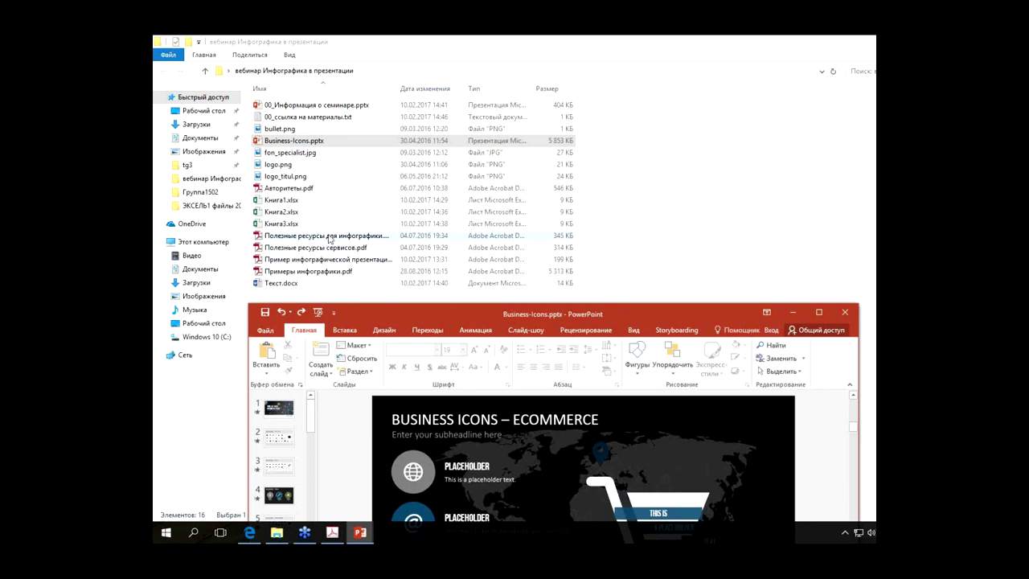
click(328, 237)
click(338, 250)
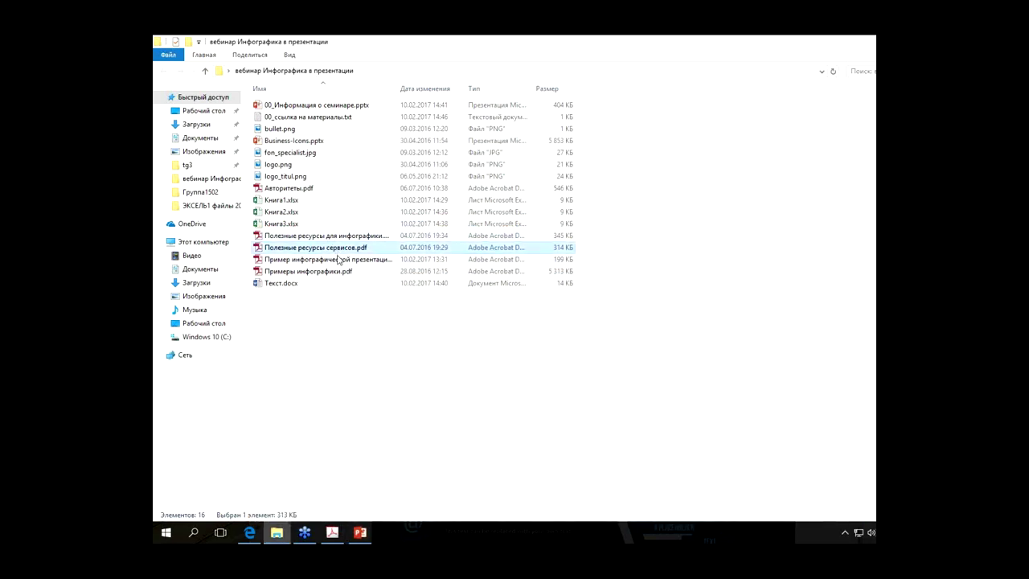
Step: Browse slides 9, 12 and 15 of Business-Icons, then close the presentation
click(366, 534)
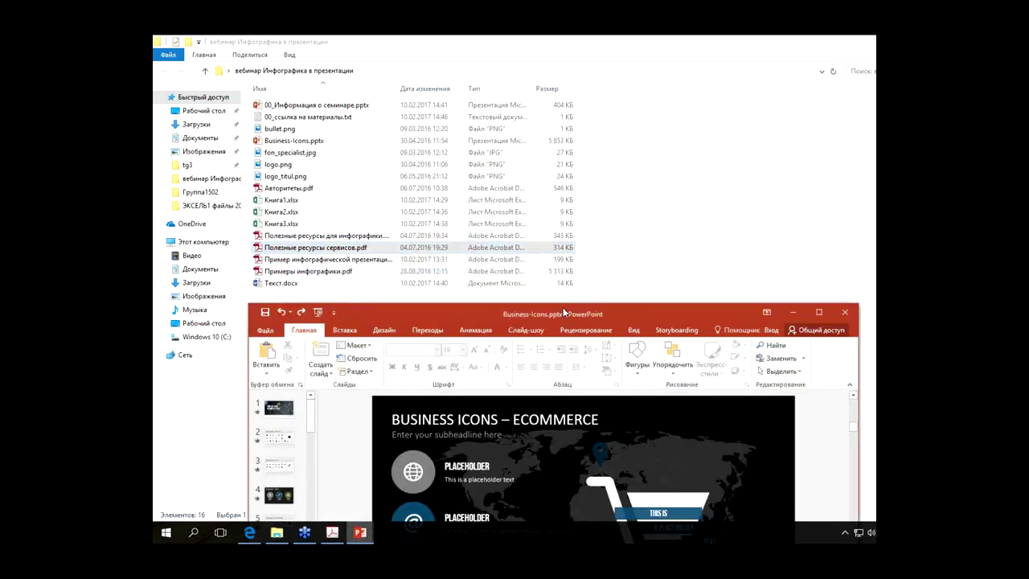
drag(565, 313, 602, 96)
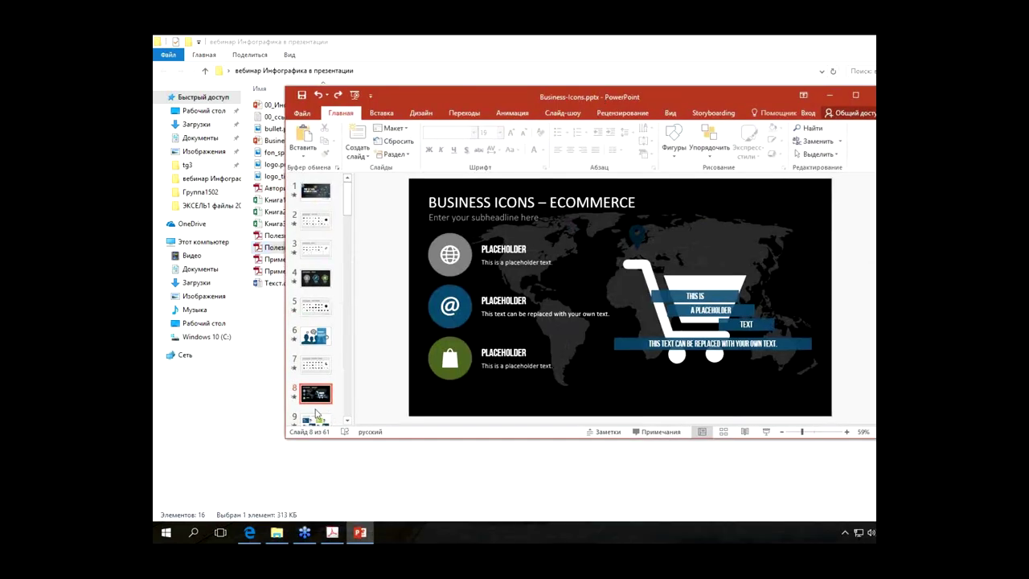
click(316, 416)
scroll(319, 389, down, 4)
click(319, 389)
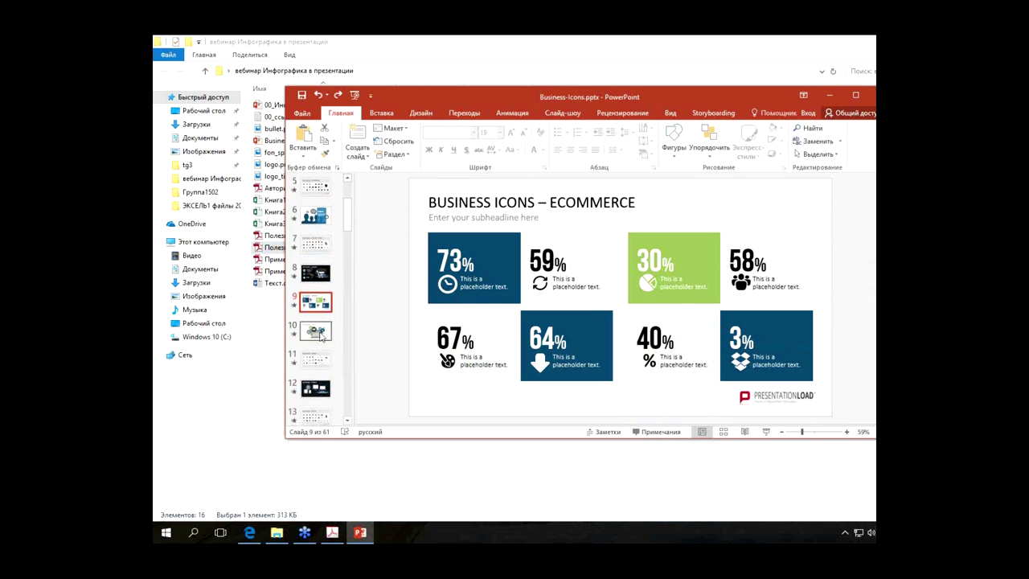
scroll(317, 362, down, 3)
click(316, 341)
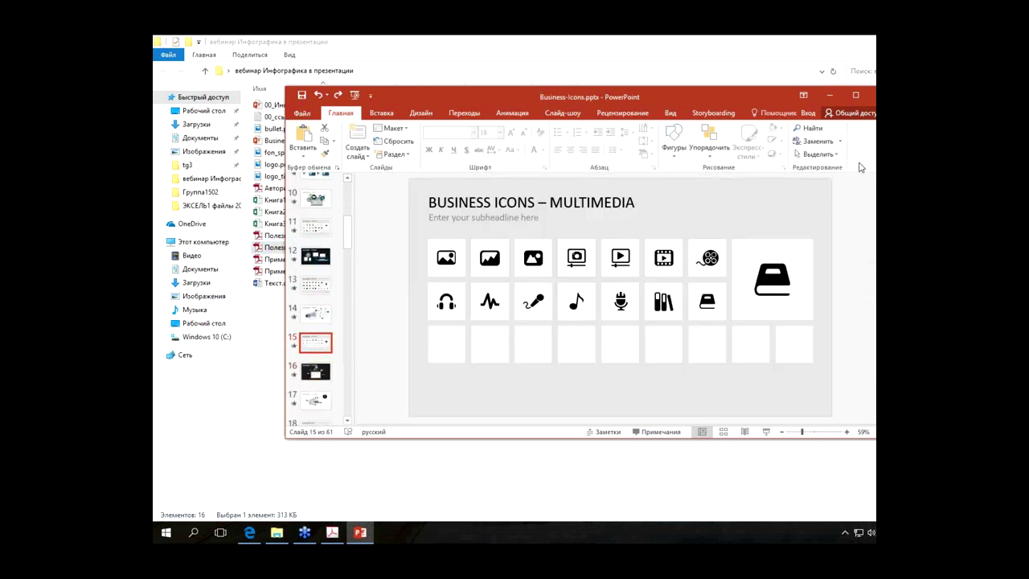
click(870, 94)
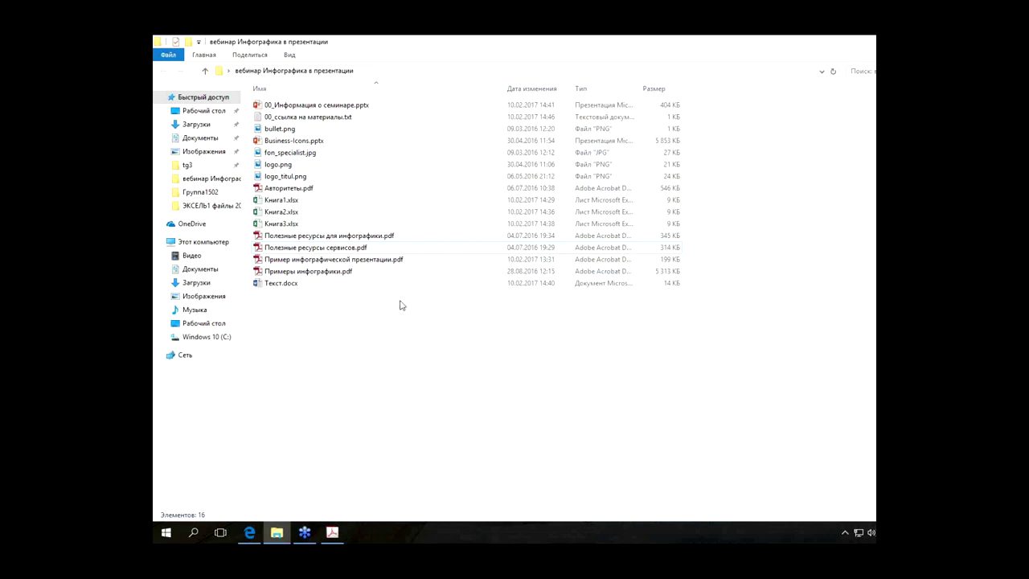
Step: Open Пример инфографической презентации.pdf and scroll to page 3, GE at Work in 2011: Building
click(376, 261)
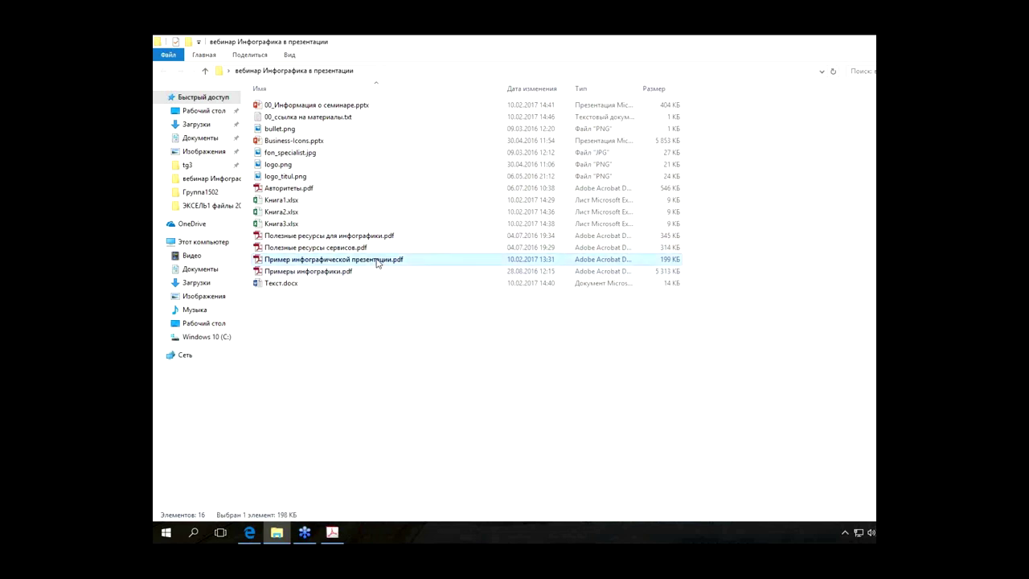
double_click(377, 261)
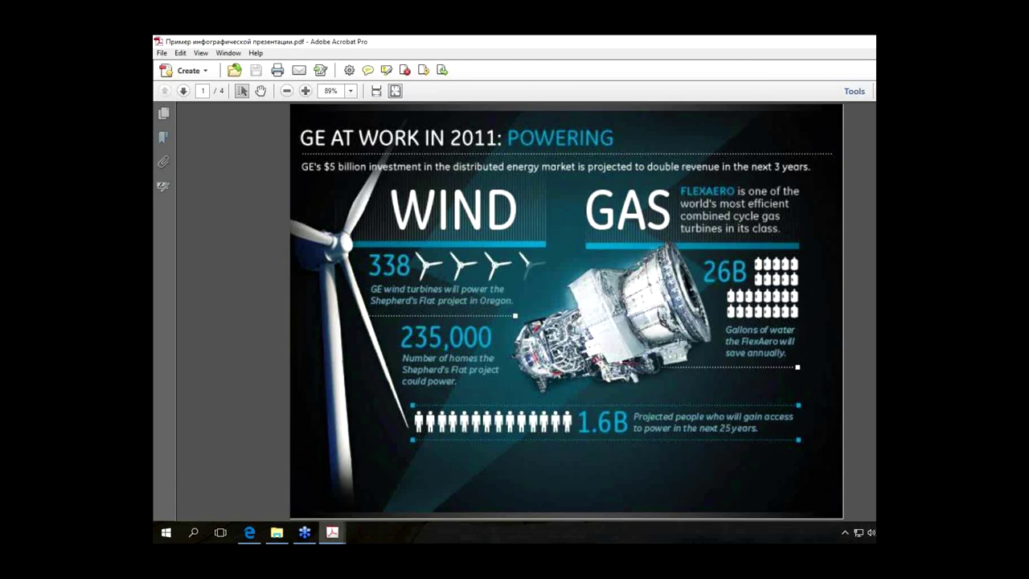
scroll(743, 292, down, 1)
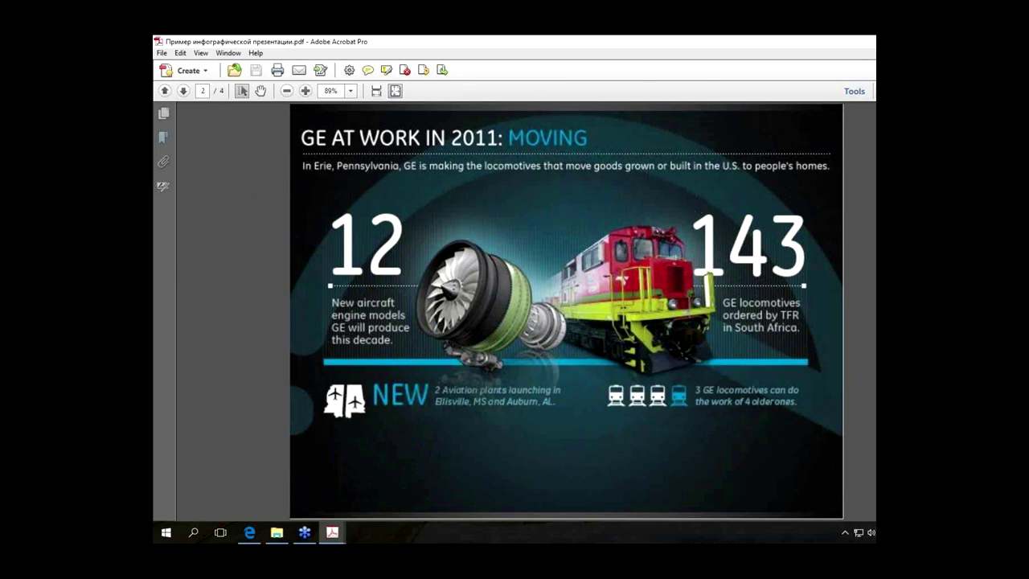
scroll(483, 254, down, 2)
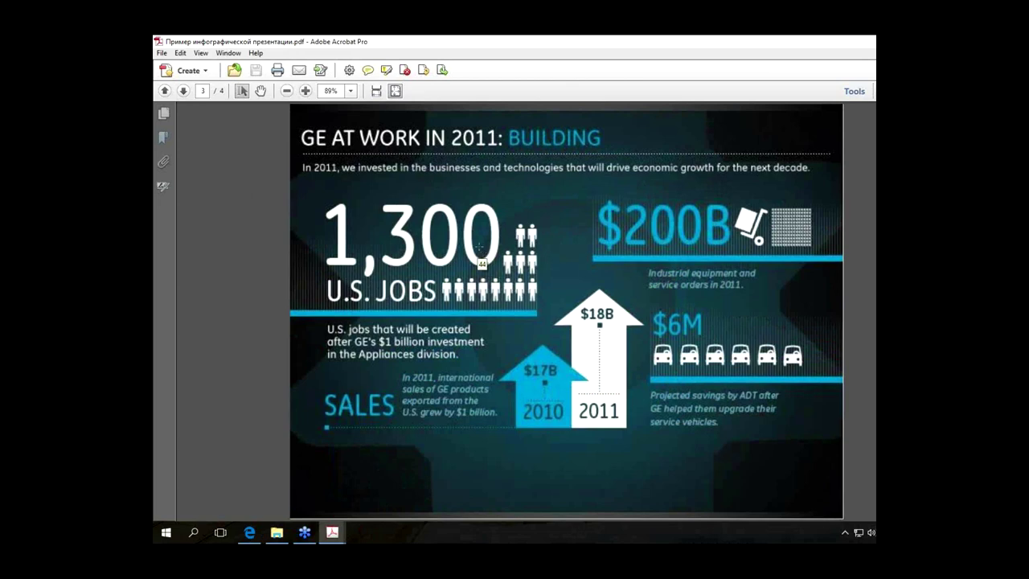
scroll(479, 247, down, 2)
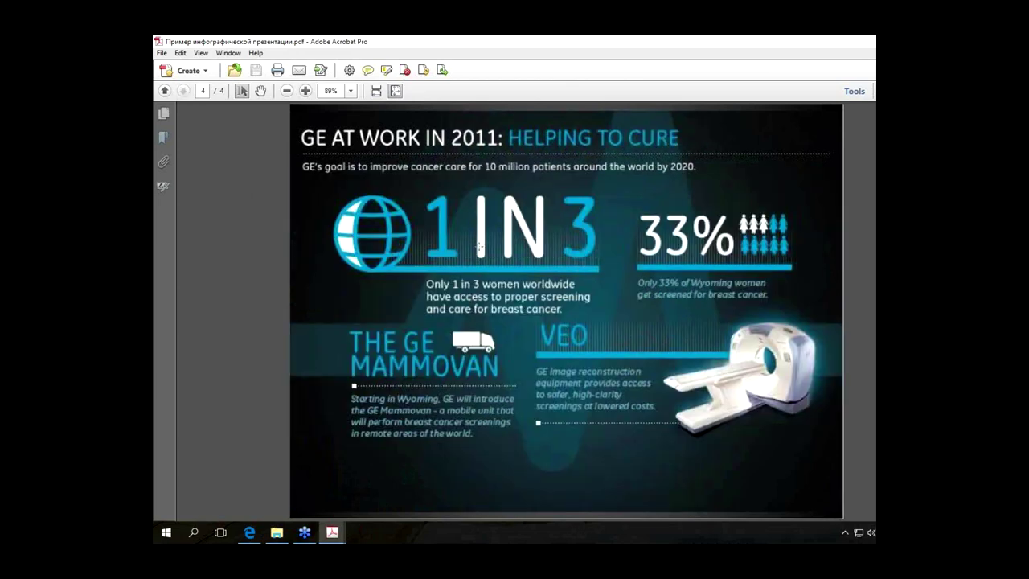
scroll(479, 246, up, 4)
scroll(480, 251, up, 2)
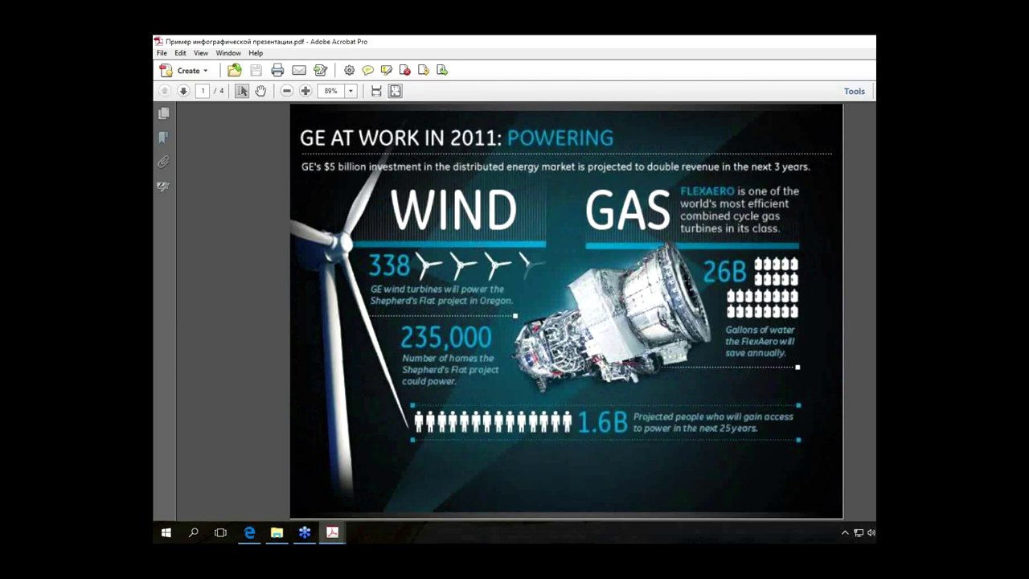
scroll(687, 280, down, 2)
scroll(687, 280, down, 2)
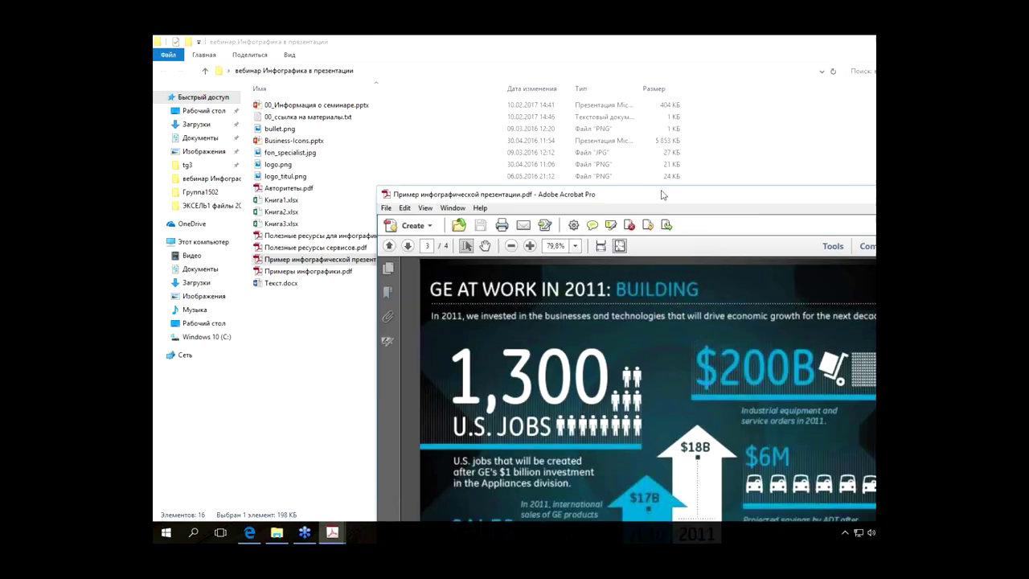
Step: Resize and minimize the GE infographic PDF window, then make it active again on page 3
drag(643, 43, 664, 42)
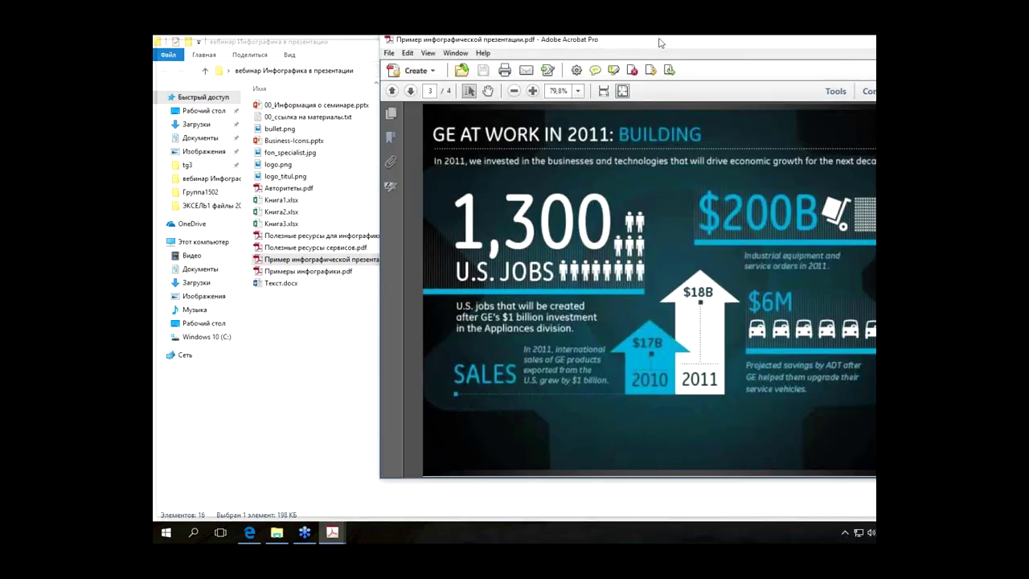
key(super+Down)
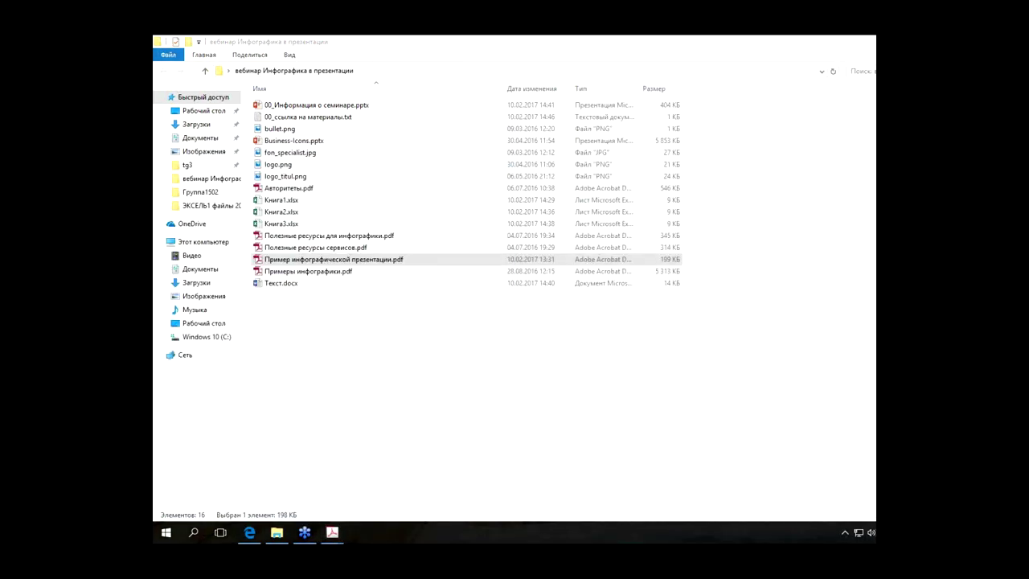
click(331, 532)
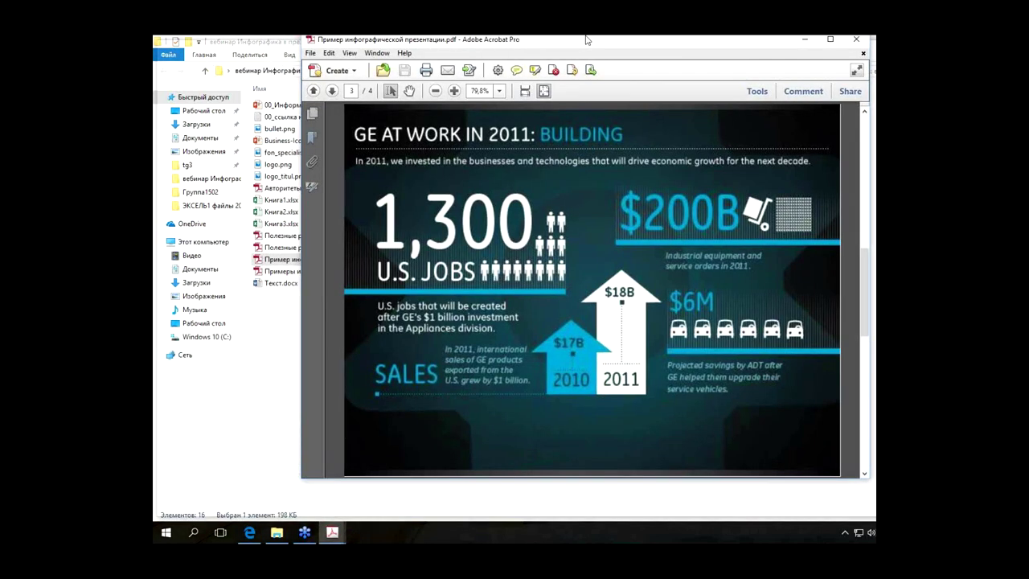
double_click(586, 40)
key(super+Down)
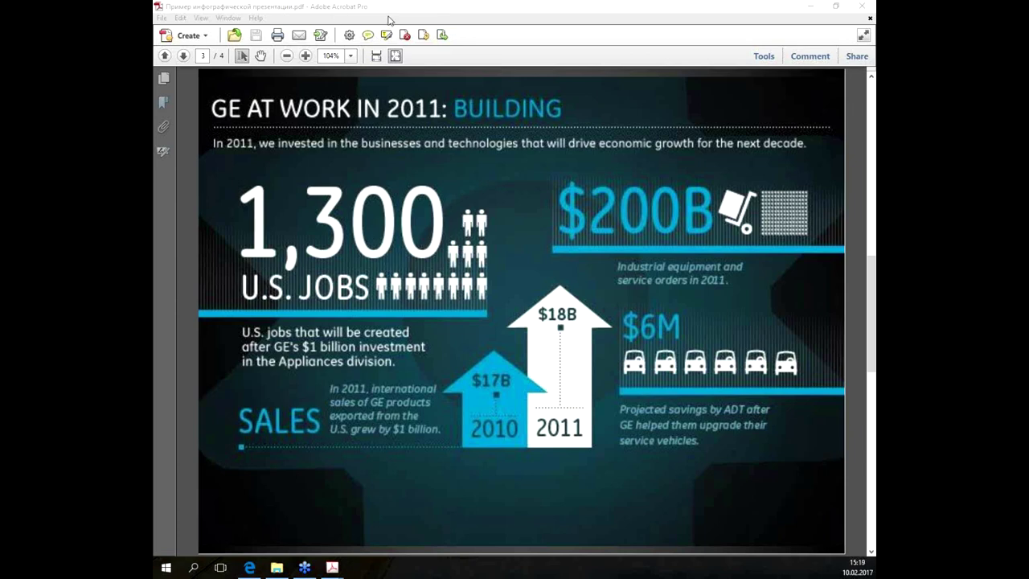
click(348, 10)
click(446, 330)
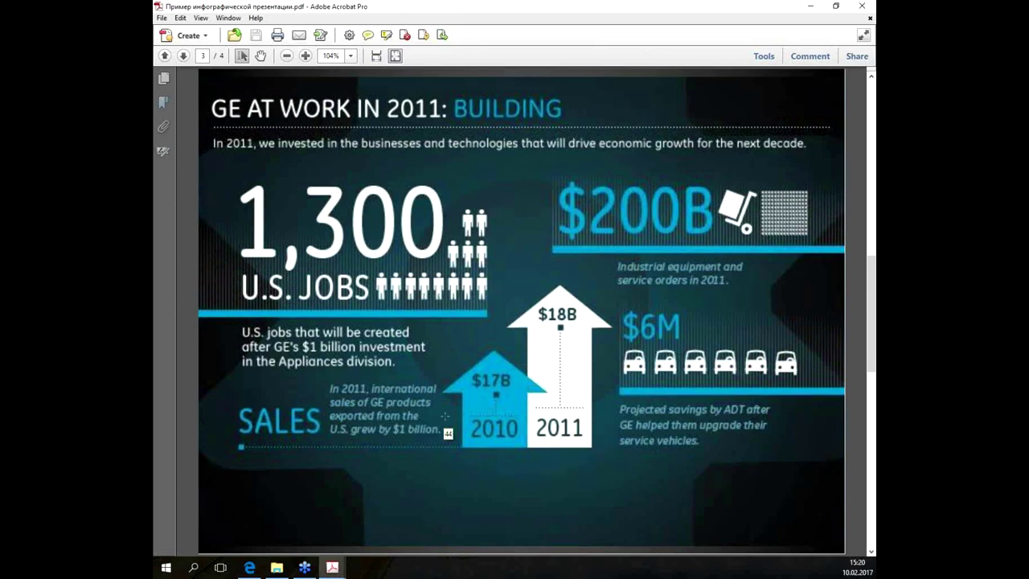
scroll(444, 416, down, 2)
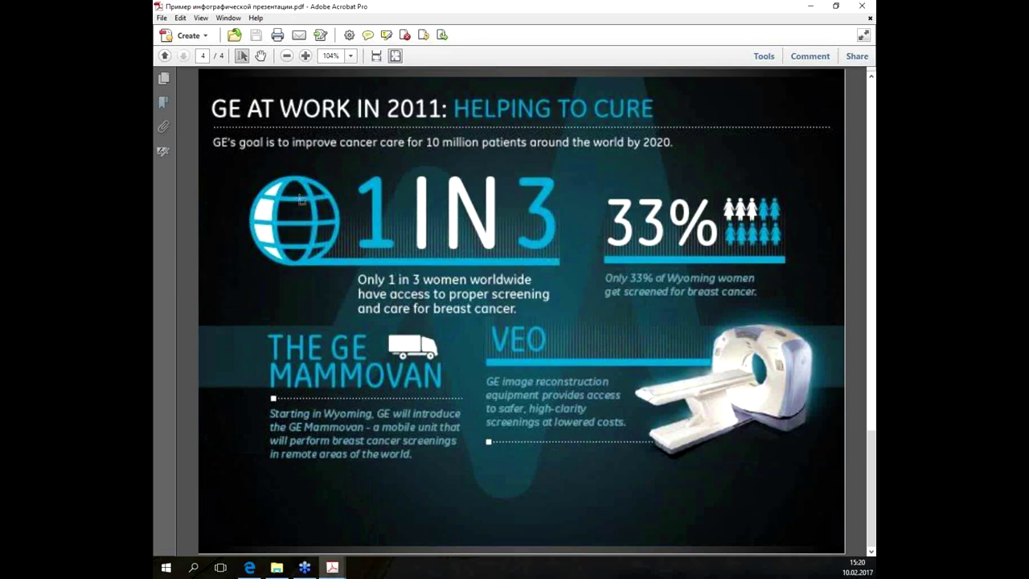
Step: Scroll through the GE infographic pages and fit the page to the window with Ctrl+0
scroll(325, 229, up, 1)
scroll(256, 211, up, 4)
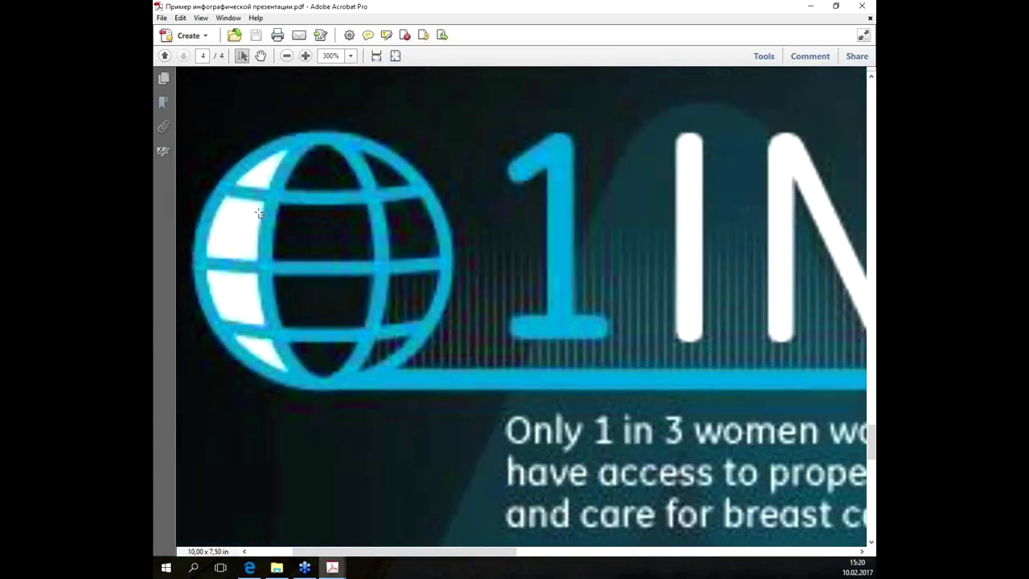
scroll(257, 212, down, 1)
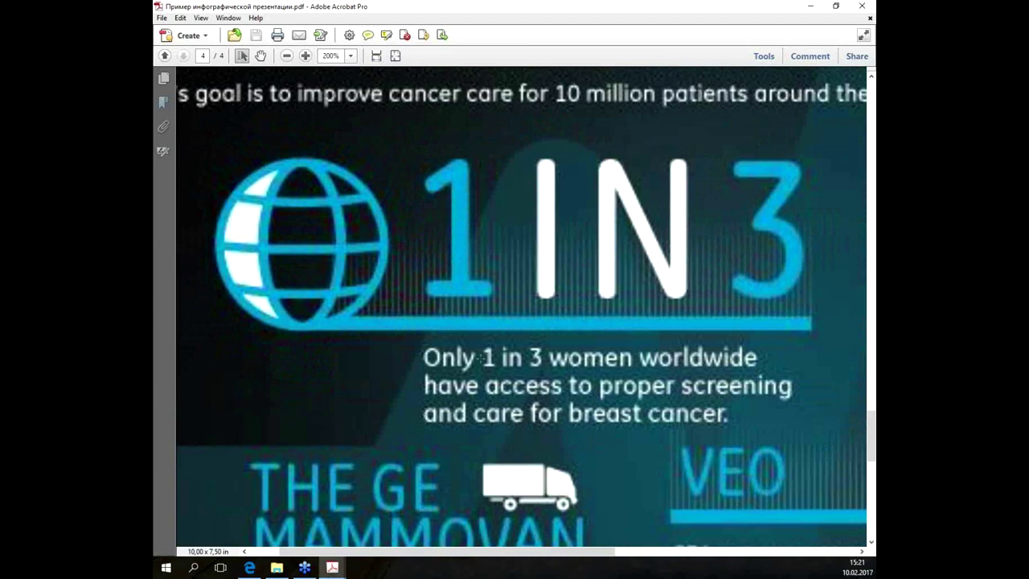
key(ctrl+0)
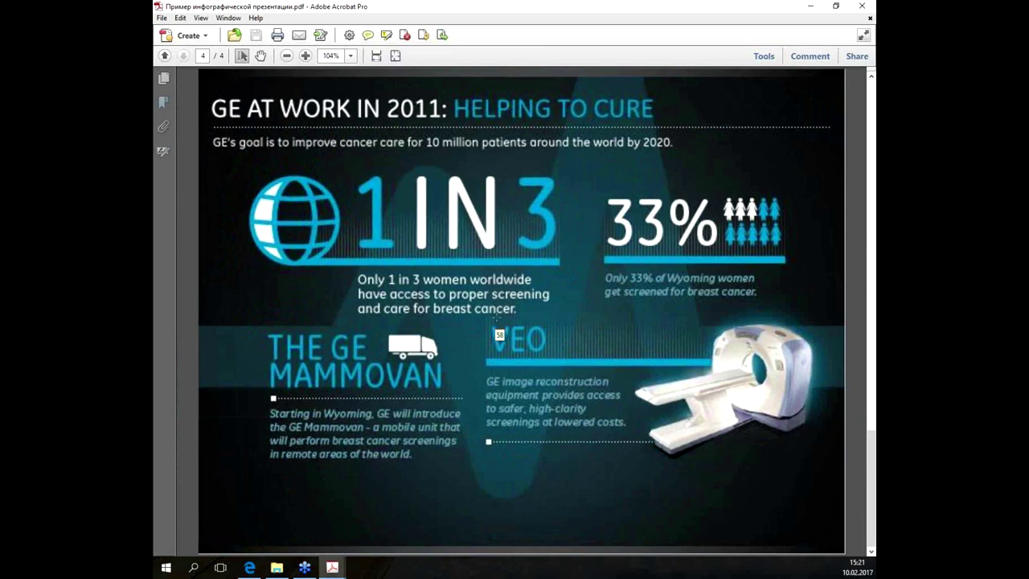
Step: Scroll back to page 1, GE at Work in 2011: Powering, then close the PDF
scroll(487, 319, up, 3)
scroll(487, 319, up, 5)
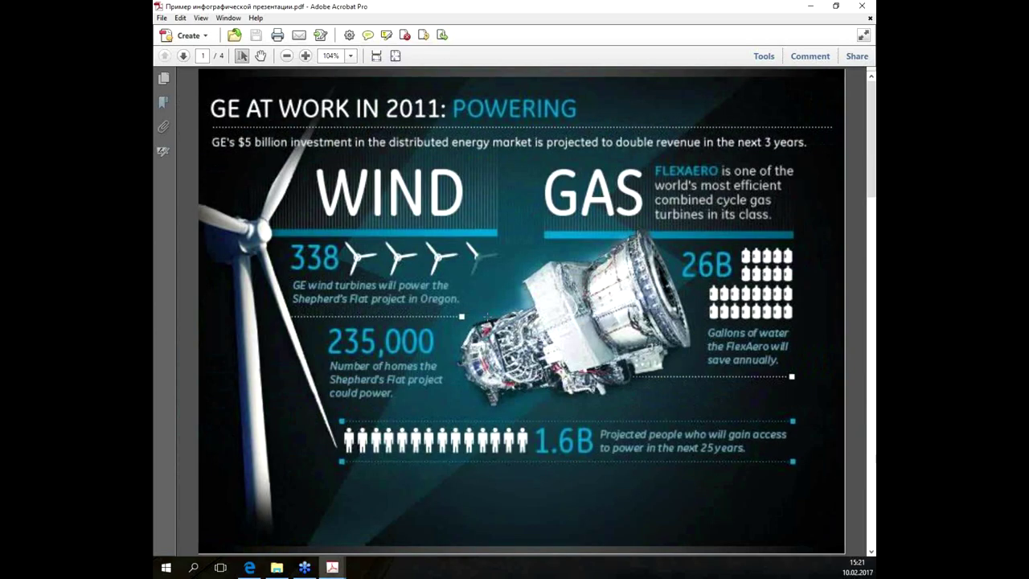
scroll(487, 318, down, 3)
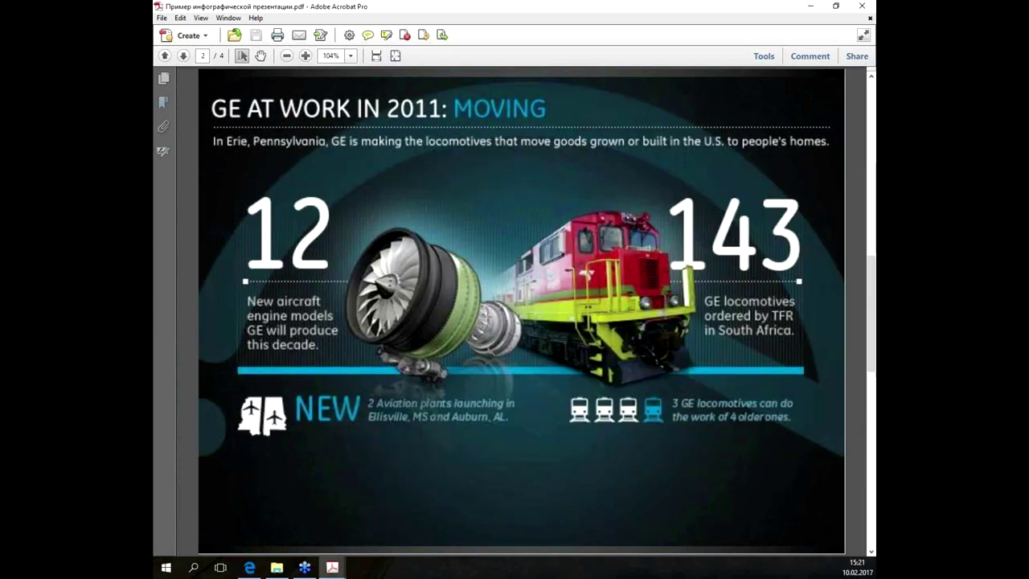
scroll(487, 318, down, 5)
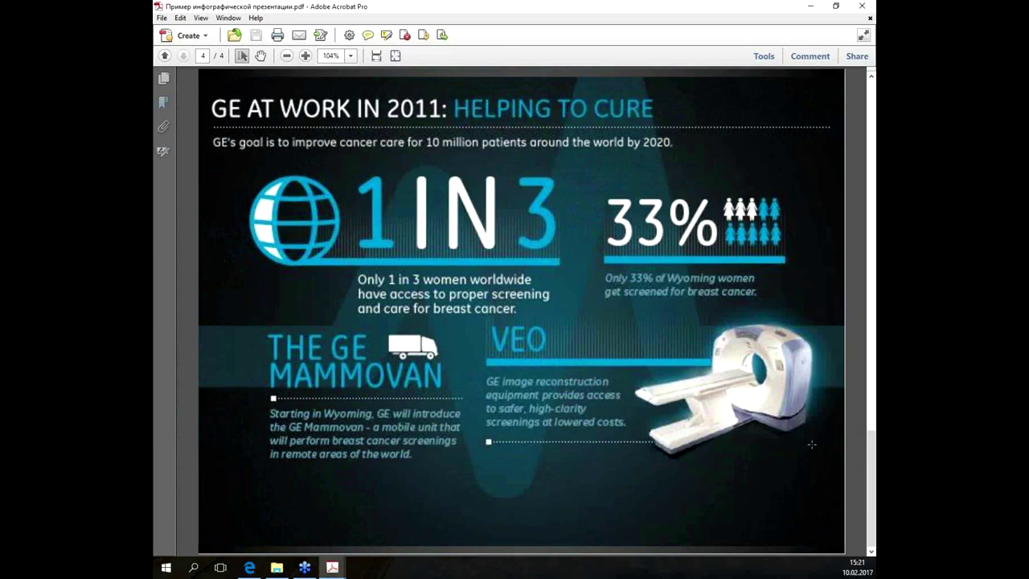
scroll(561, 377, up, 3)
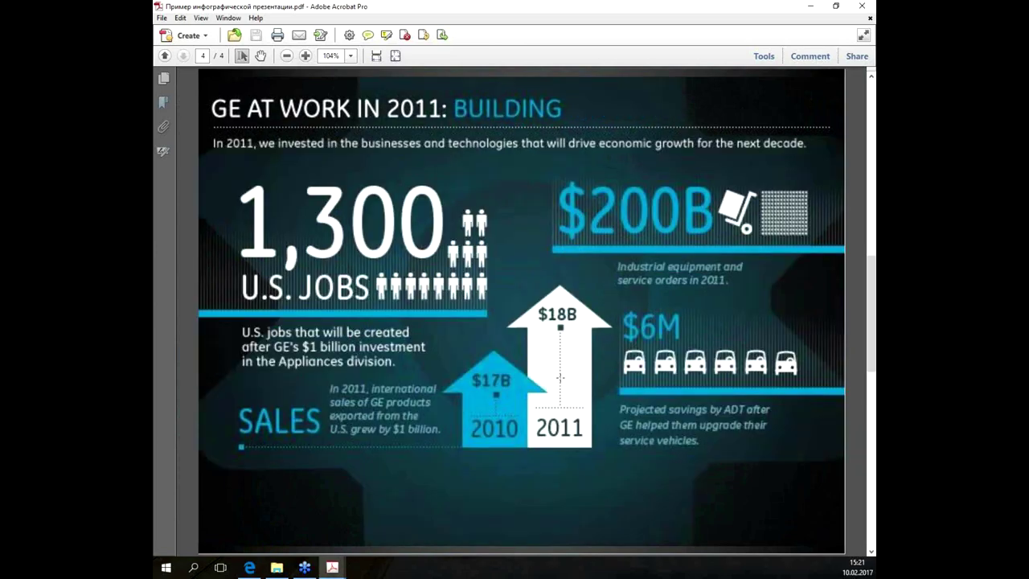
scroll(561, 377, up, 3)
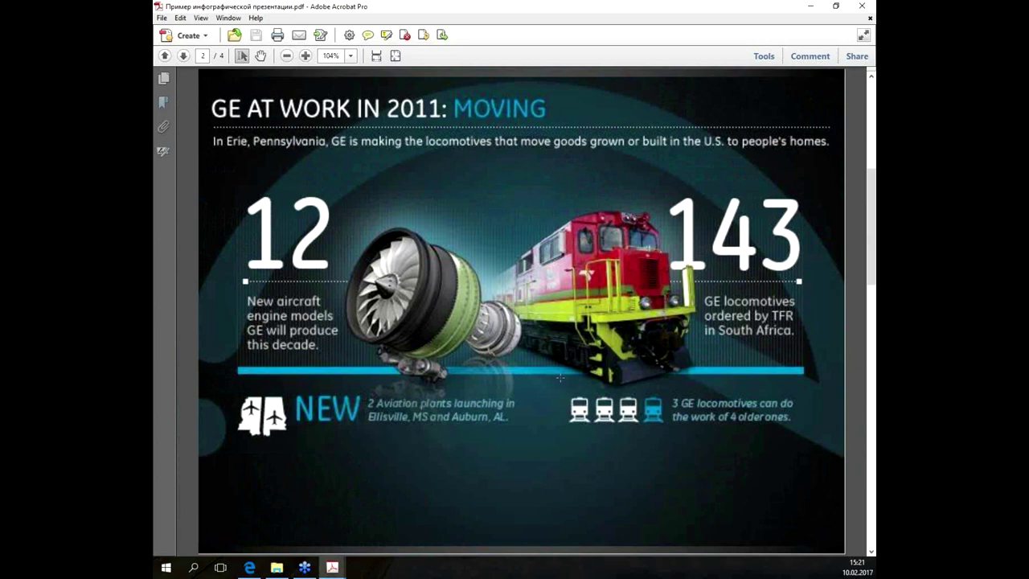
scroll(560, 377, down, 3)
scroll(560, 377, down, 3)
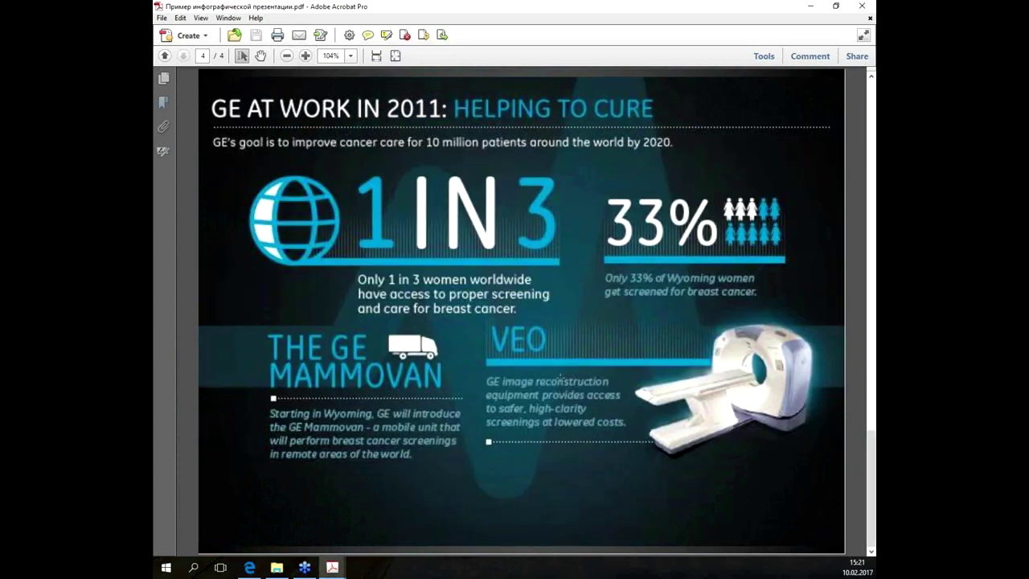
scroll(560, 377, up, 9)
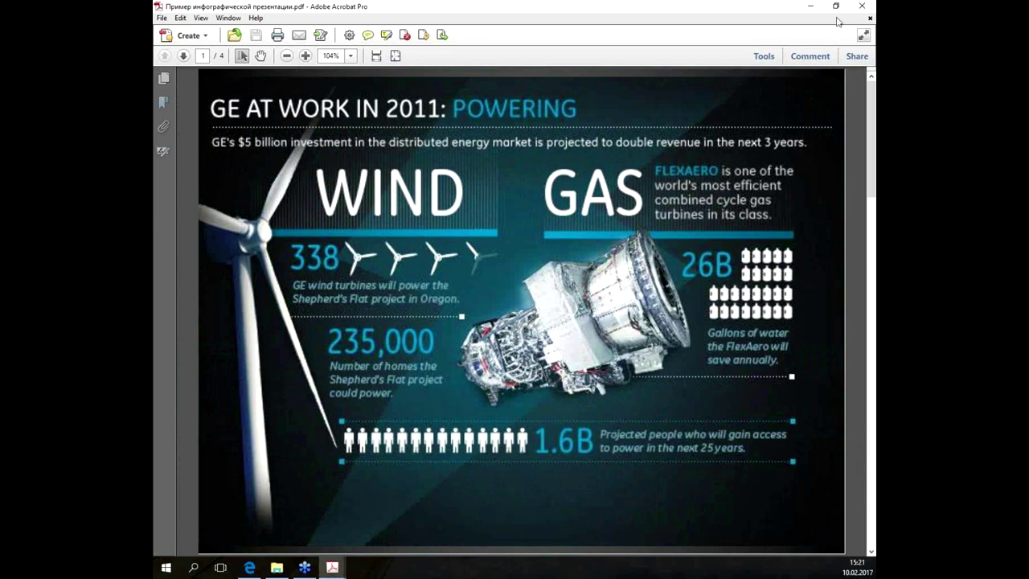
click(864, 7)
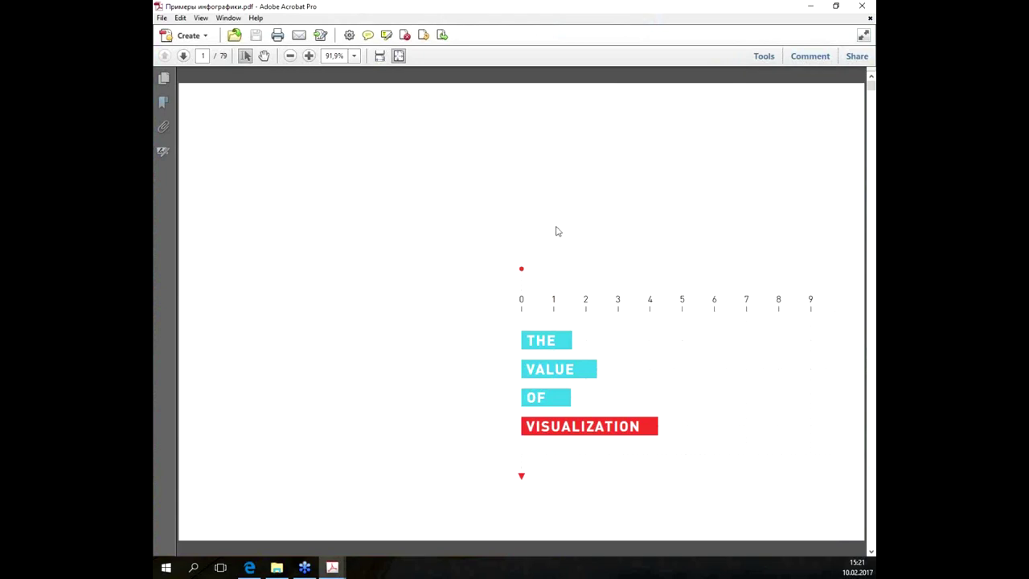
Step: Page through Примеры инфографики.pdf past the Mac vs PC and Holiday Hold-Ups infographics
scroll(556, 230, down, 1)
scroll(556, 230, down, 1)
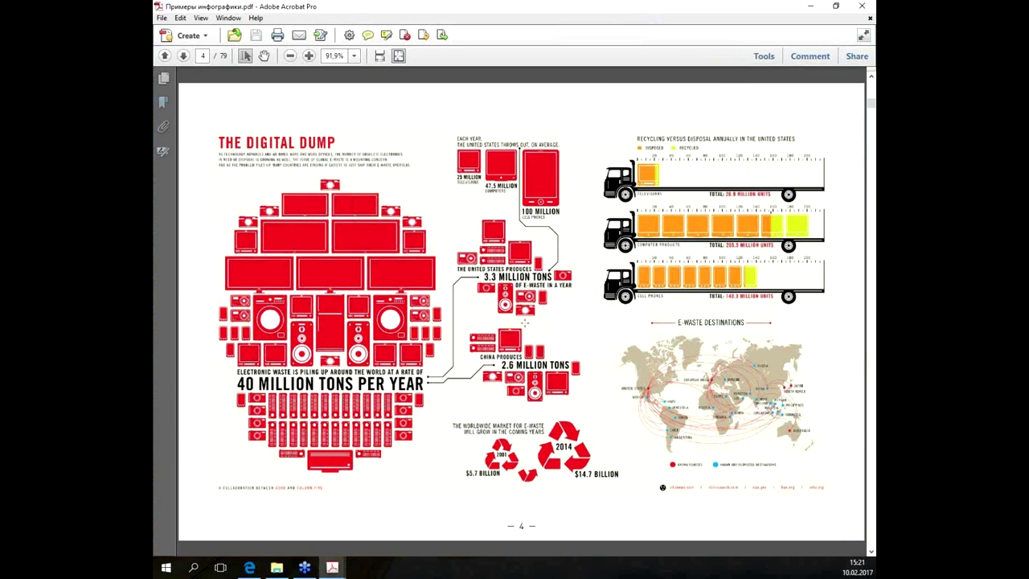
key(Right)
key(Right)
key(Right)
key(Right)
key(Right)
key(Right)
key(Right)
key(Right)
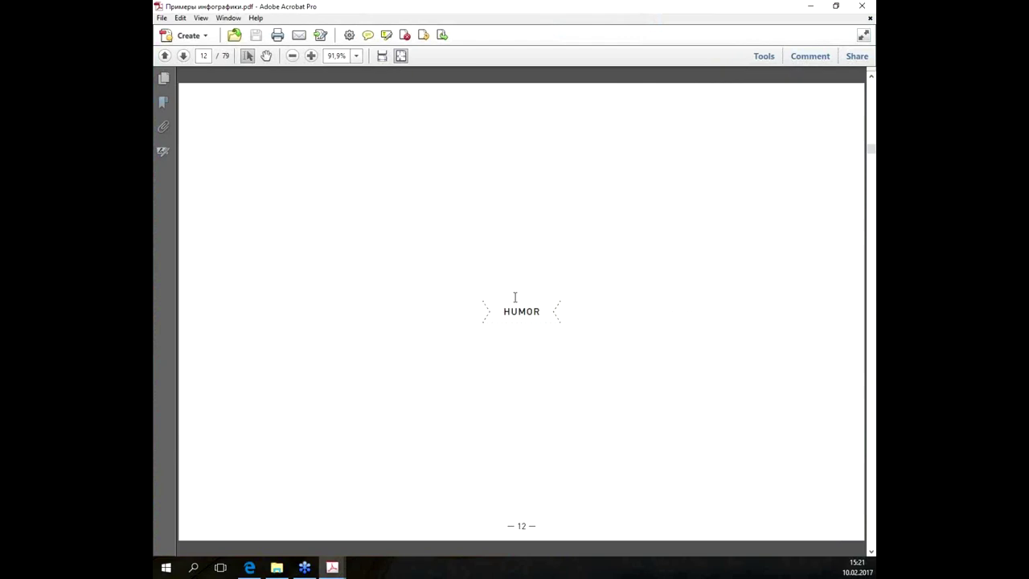
key(Left)
key(Right)
key(Right)
key(Right)
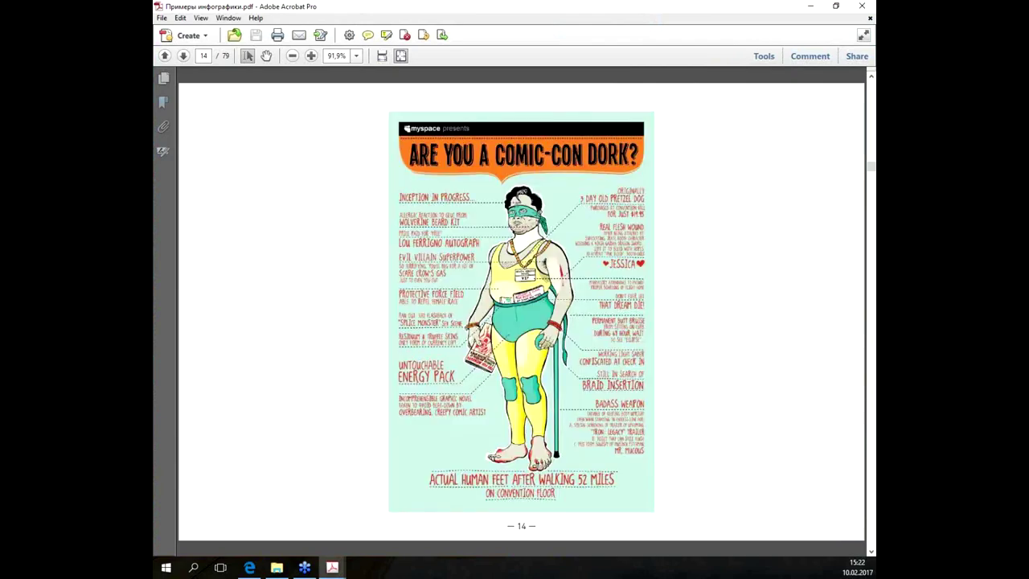
key(Right)
key(Right)
key(Right)
key(Right)
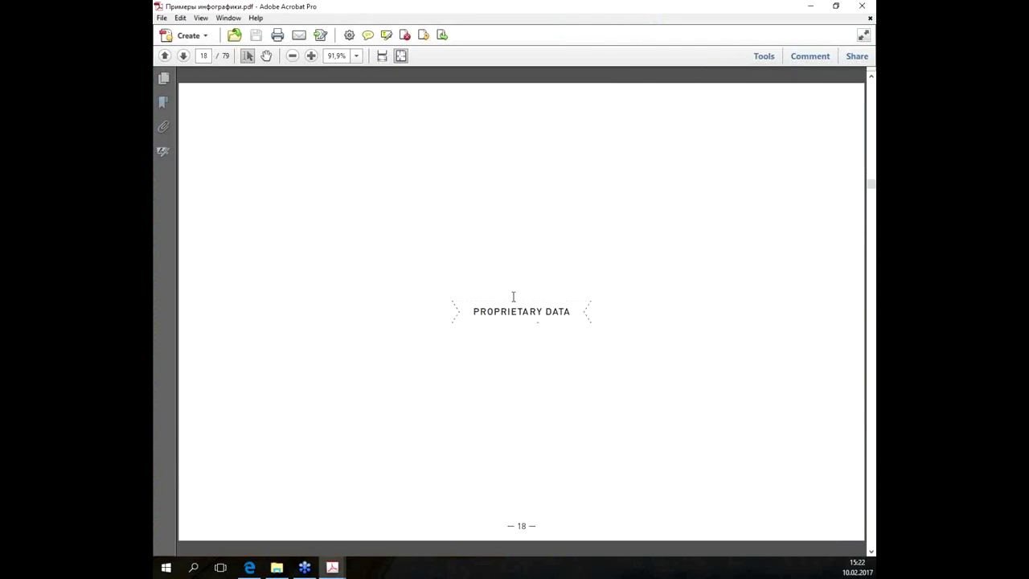
key(Right)
key(Right)
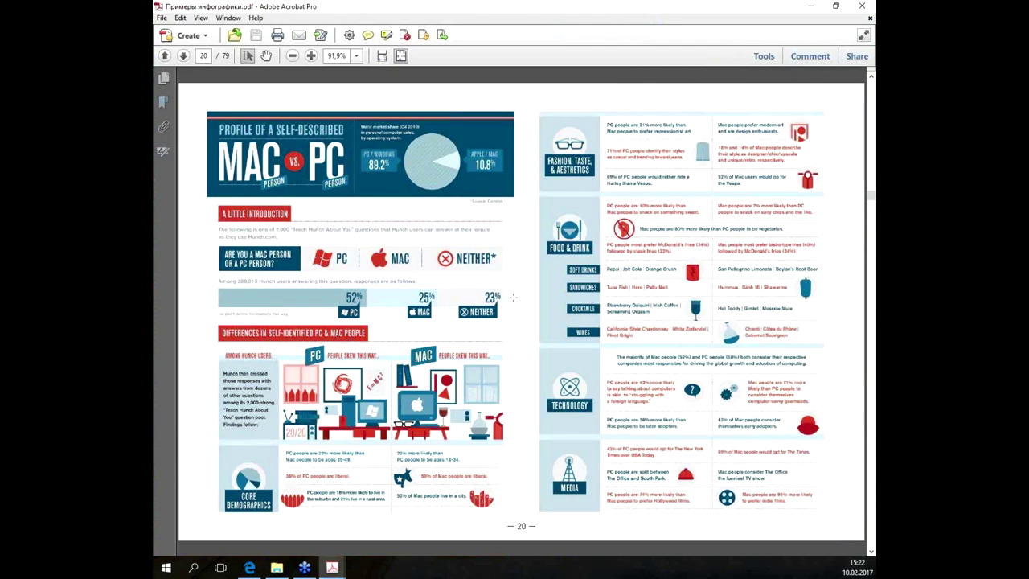
key(Right)
key(Right)
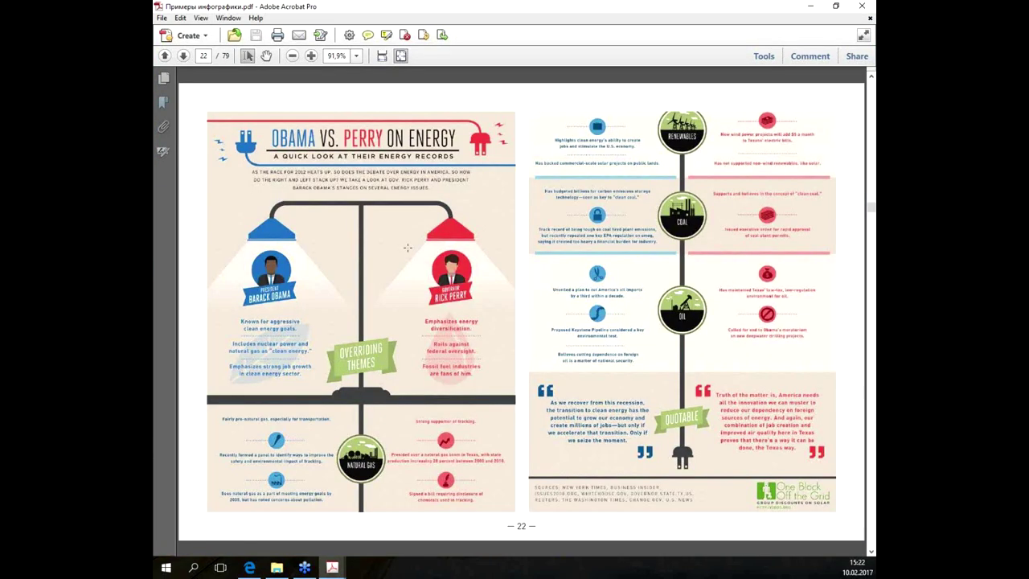
key(Right)
key(Right)
key(Right)
key(Right)
key(Right)
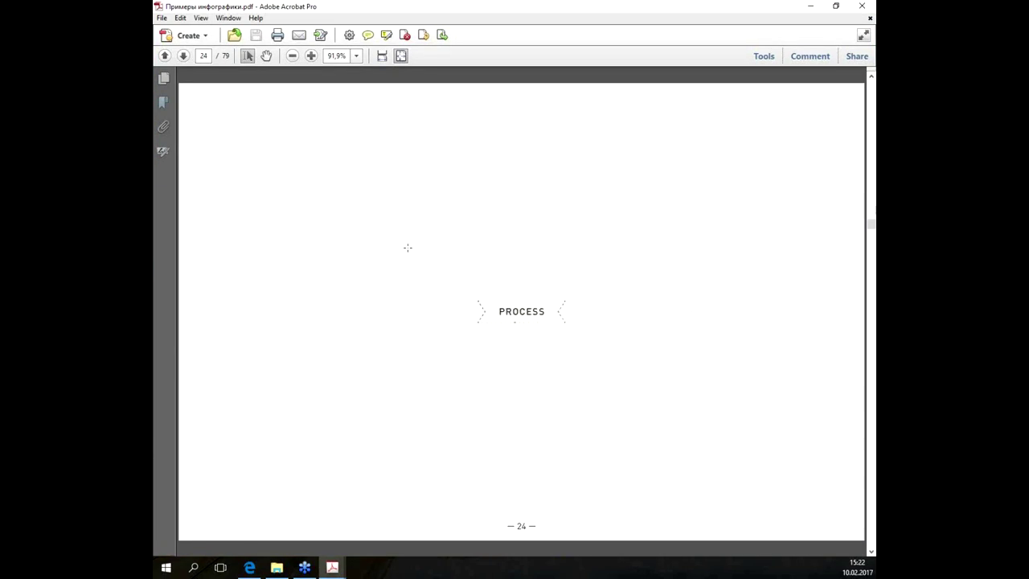
key(Right)
key(Right)
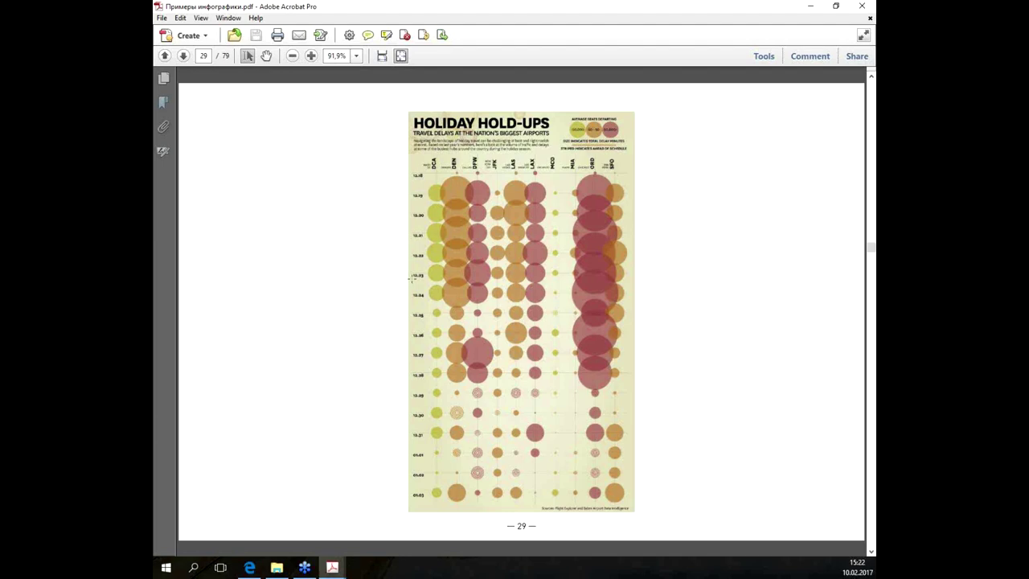
key(Right)
key(Right)
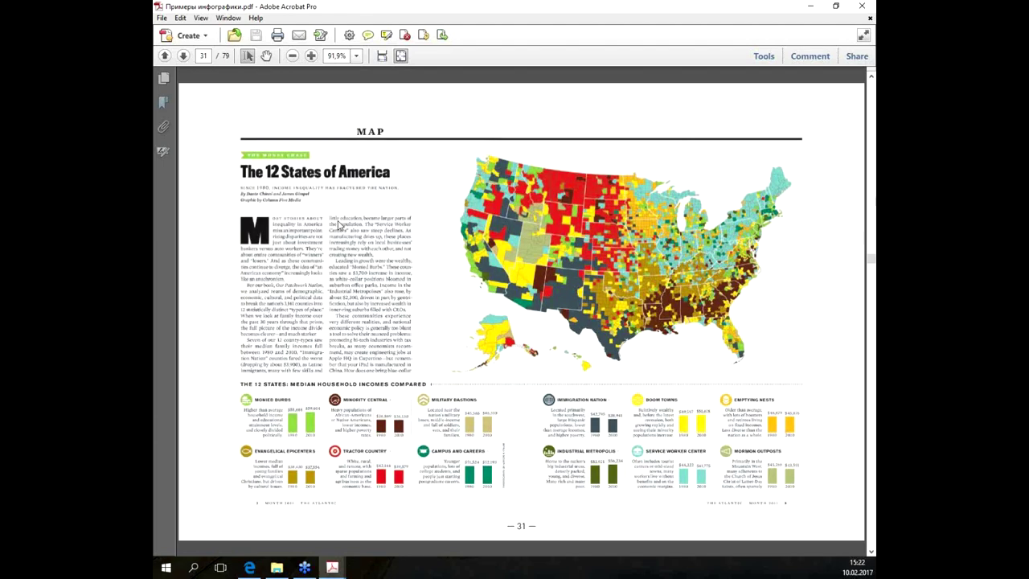
key(Right)
key(Right)
key(Right)
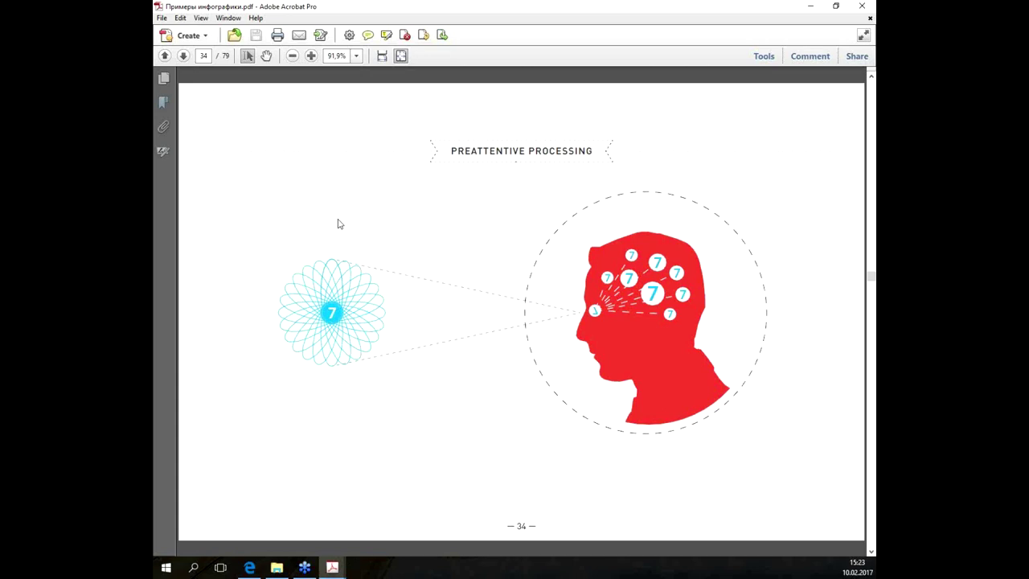
Step: Scroll to the end of the infographics PDF, close it, and start a blank PowerPoint presentation
scroll(369, 172, down, 4)
scroll(371, 172, down, 1)
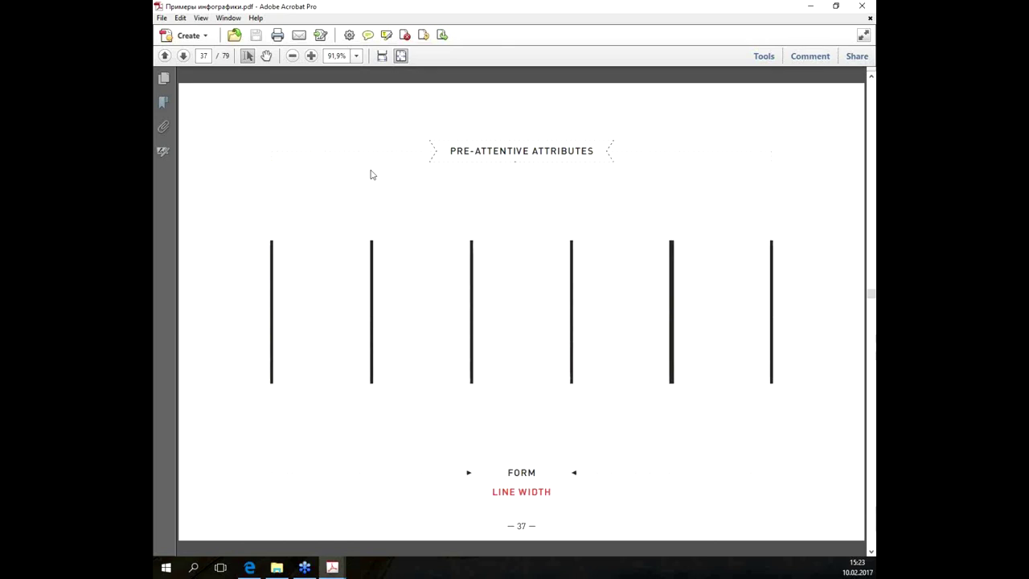
scroll(371, 174, down, 1)
scroll(371, 175, down, 2)
scroll(372, 175, down, 2)
scroll(372, 174, down, 2)
scroll(371, 174, down, 2)
scroll(371, 174, down, 2)
scroll(371, 174, down, 2)
scroll(371, 175, down, 2)
scroll(371, 174, down, 2)
scroll(371, 175, down, 2)
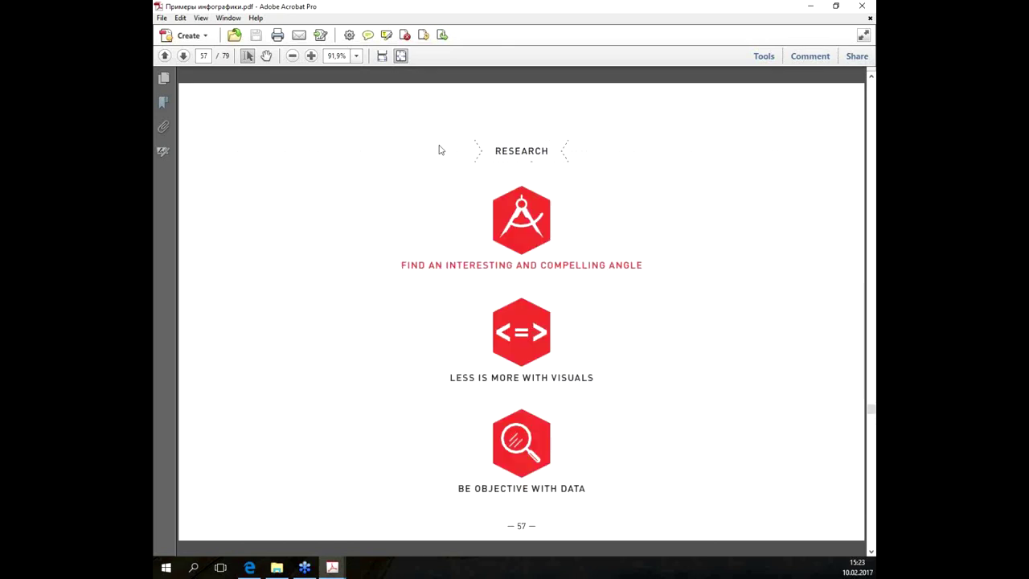
click(871, 6)
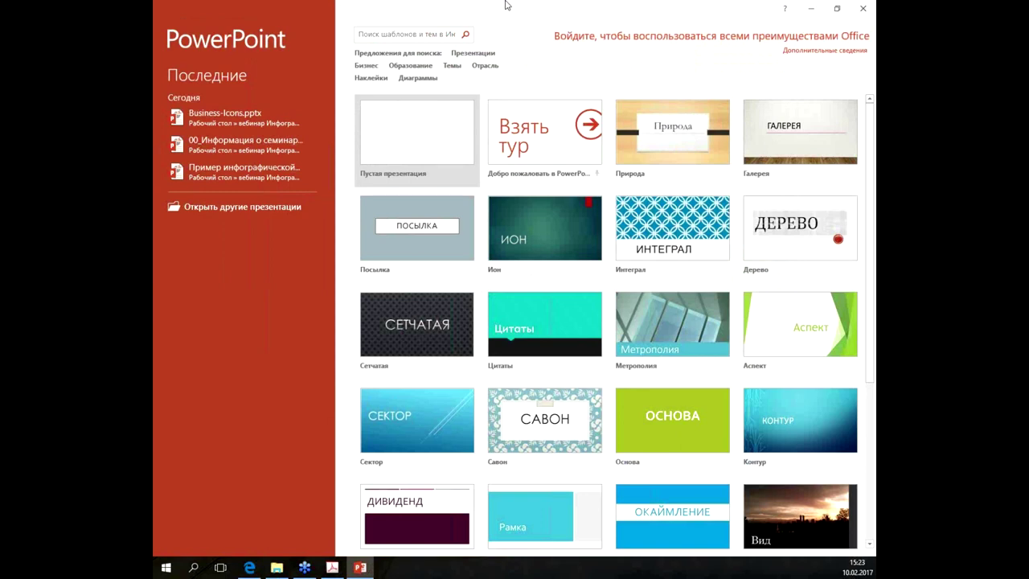
click(430, 130)
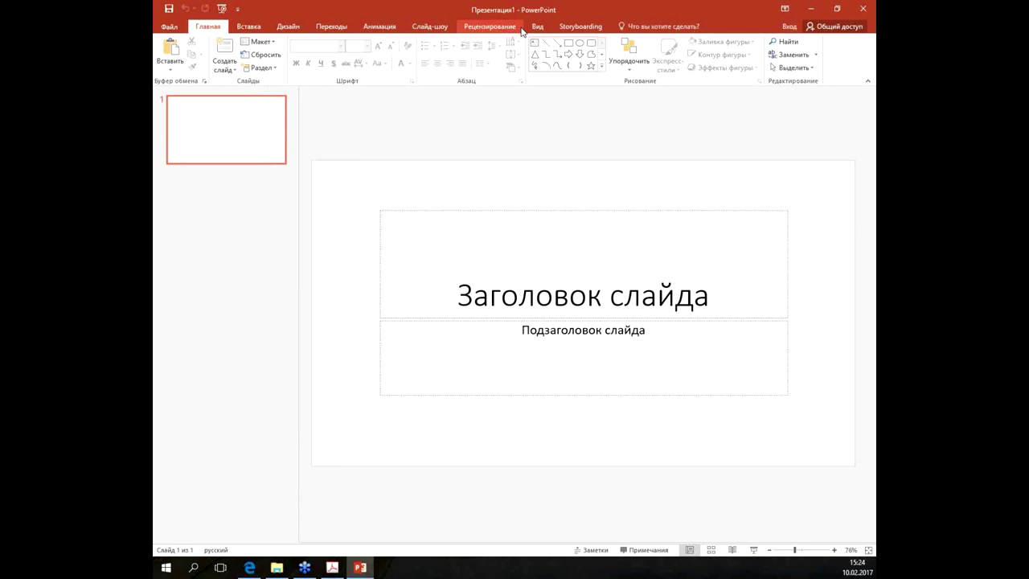
Step: Show the View tab options for the new presentation Презентация1
click(533, 29)
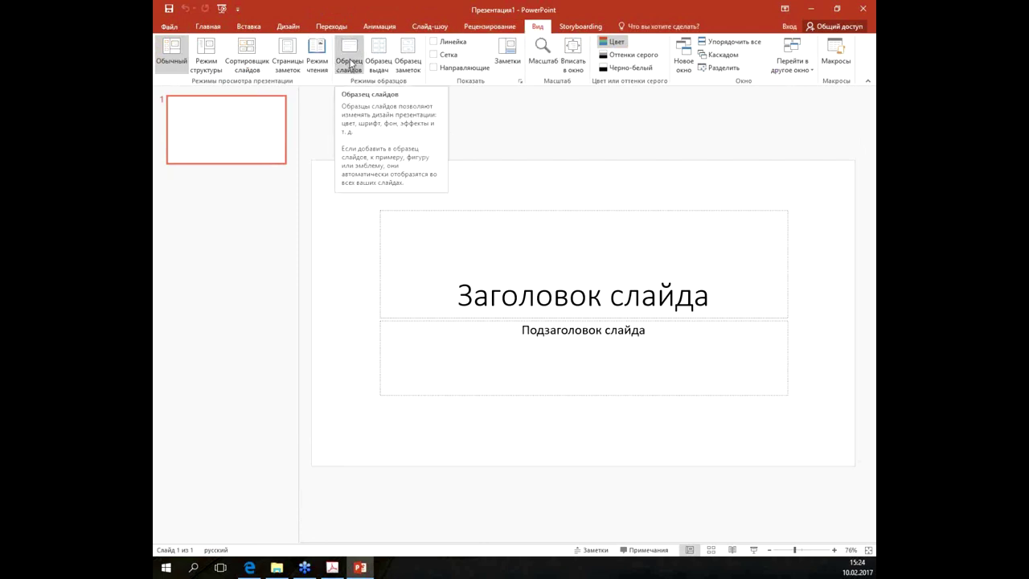
Step: Switch to Slide Master view and select the top slide master thumbnail
click(349, 64)
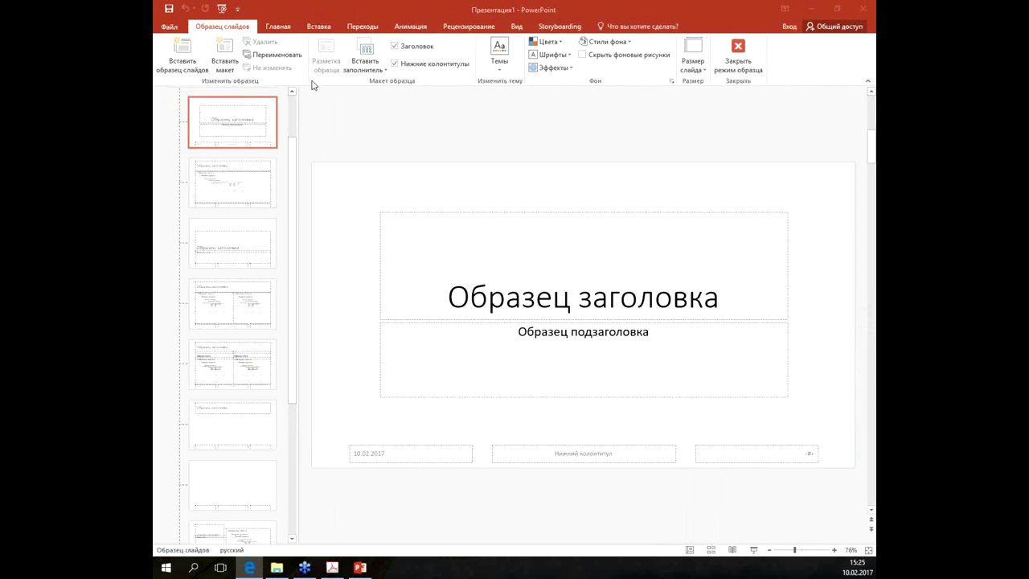
scroll(248, 278, down, 3)
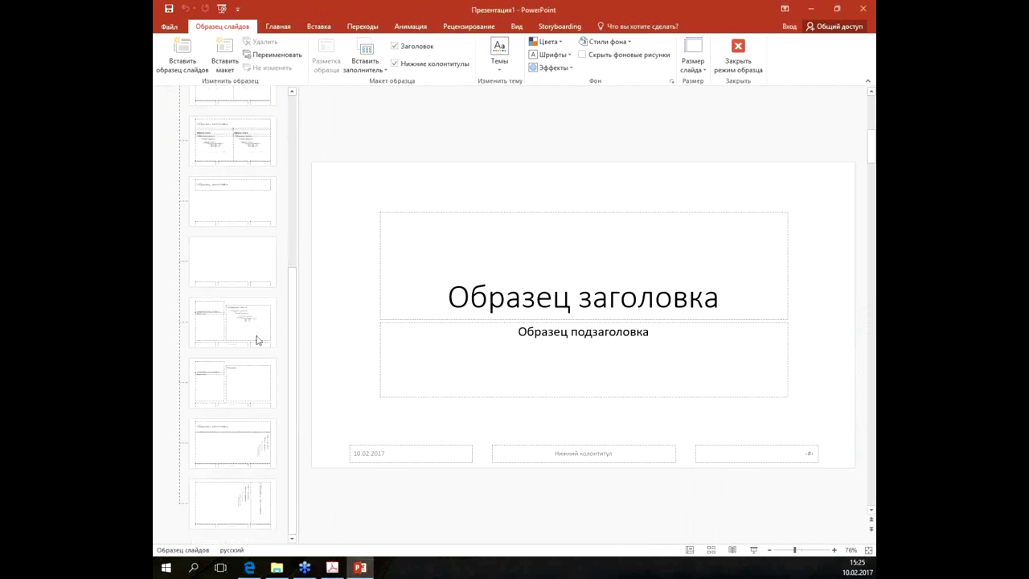
scroll(237, 370, up, 3)
click(237, 140)
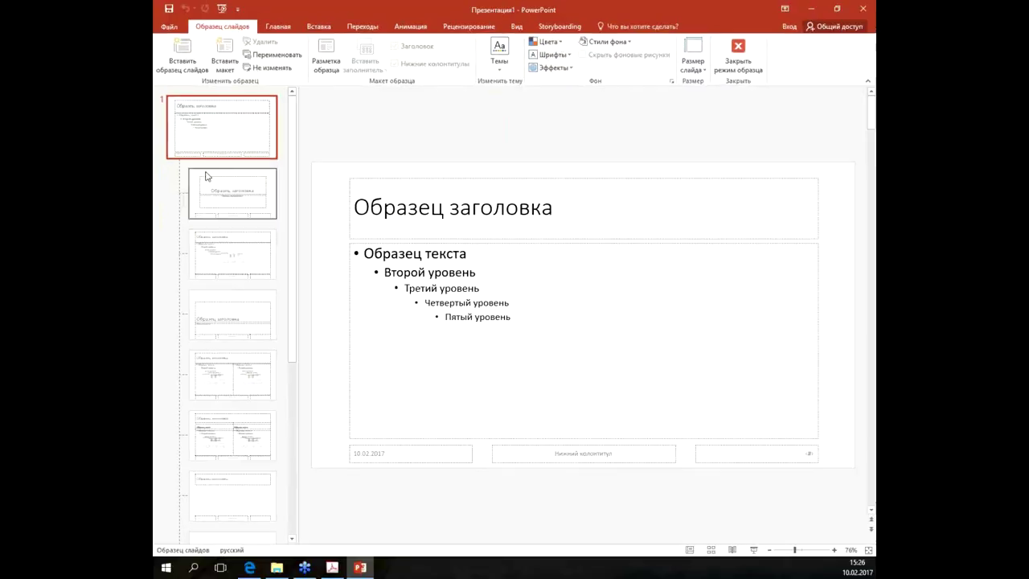
Step: Show the master's Two Content layout with its side-by-side text placeholders
click(250, 195)
Step: Preview the Title and Content, Section Header, Two Content, Comparison, Title Only and Blank layouts
click(269, 239)
scroll(268, 238, down, 1)
click(262, 256)
click(262, 304)
scroll(260, 294, down, 1)
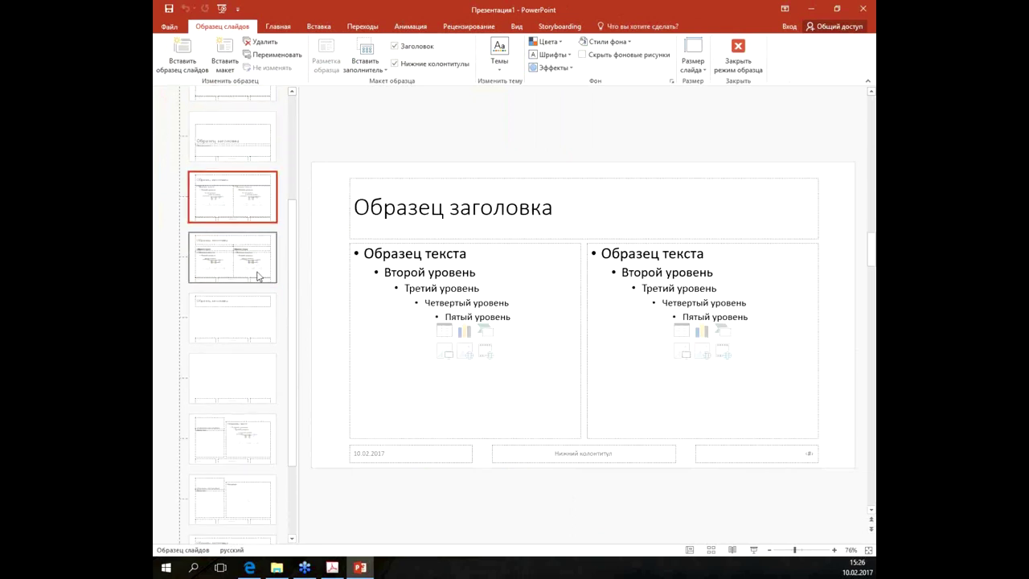
click(262, 259)
click(262, 315)
click(250, 382)
scroll(239, 322, down, 2)
scroll(231, 293, up, 5)
scroll(266, 298, down, 5)
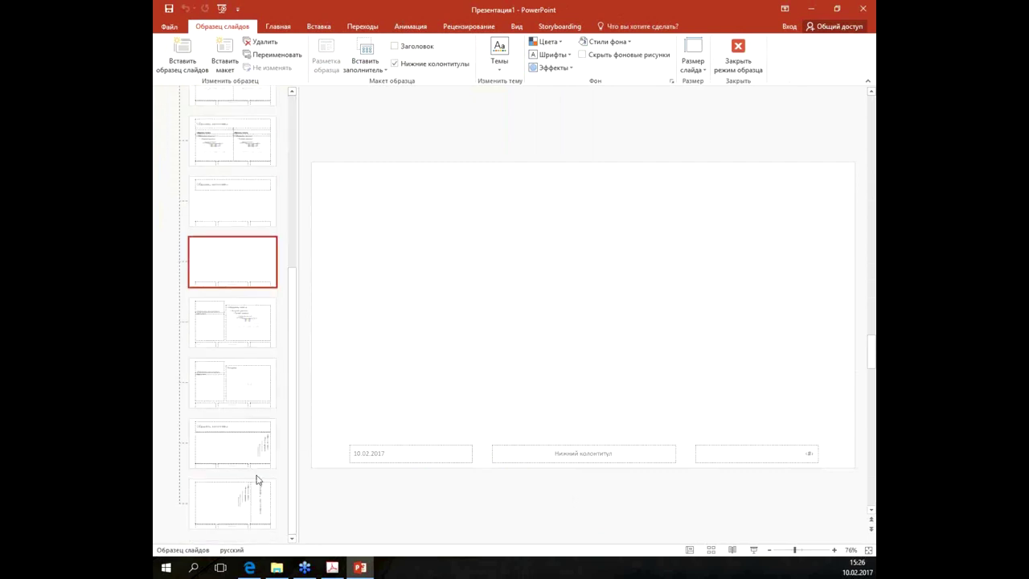
Step: Delete the Vertical Title and Text layout plus two other unused layouts
click(254, 505)
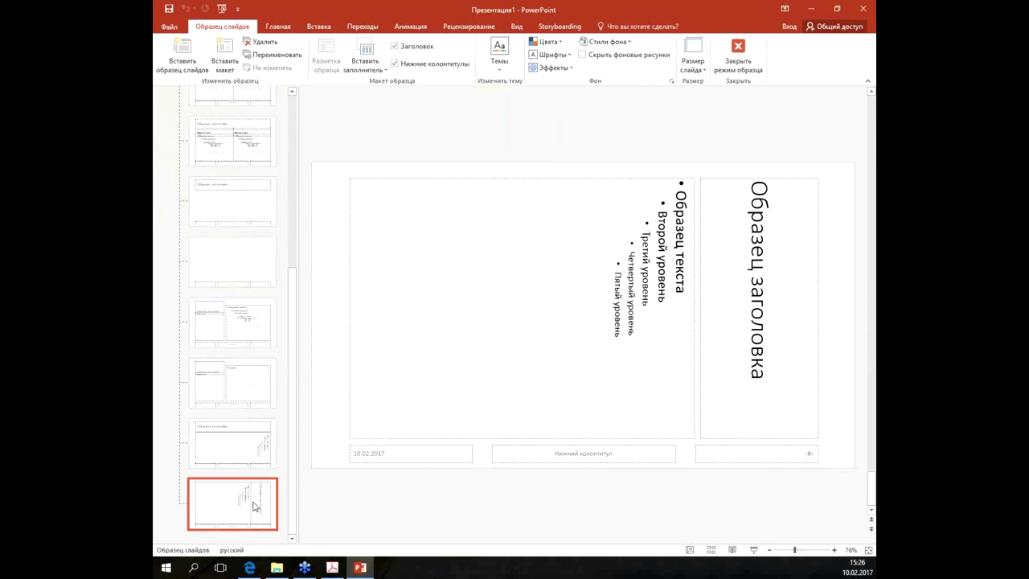
scroll(254, 508, up, 2)
scroll(255, 516, down, 2)
key(Delete)
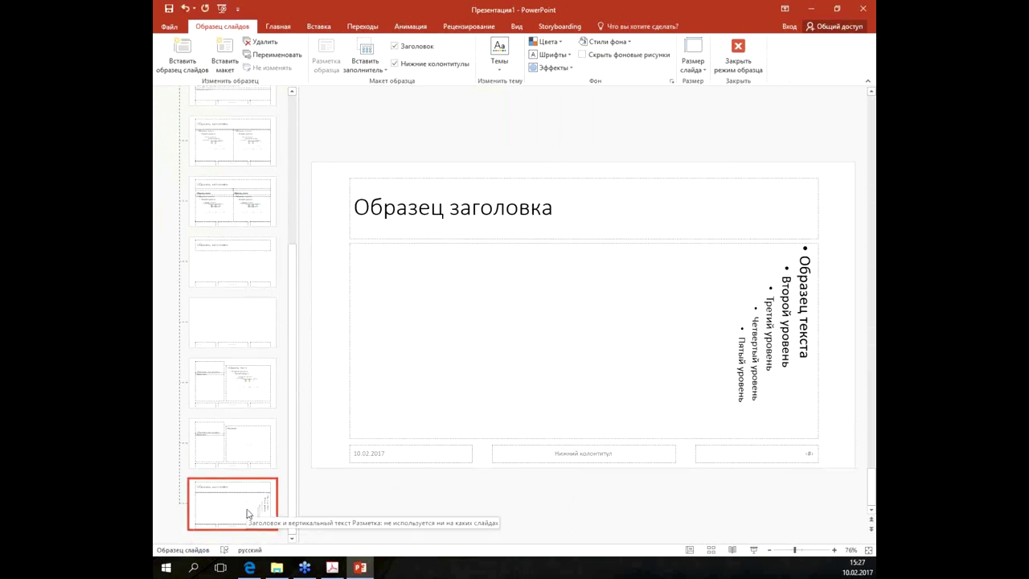
key(Delete)
key(Delete)
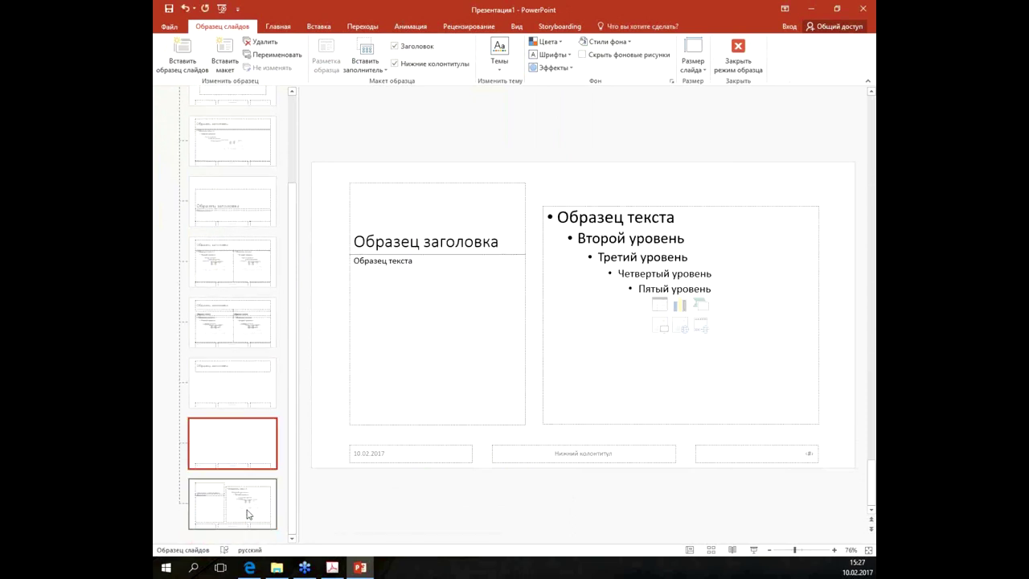
key(Delete)
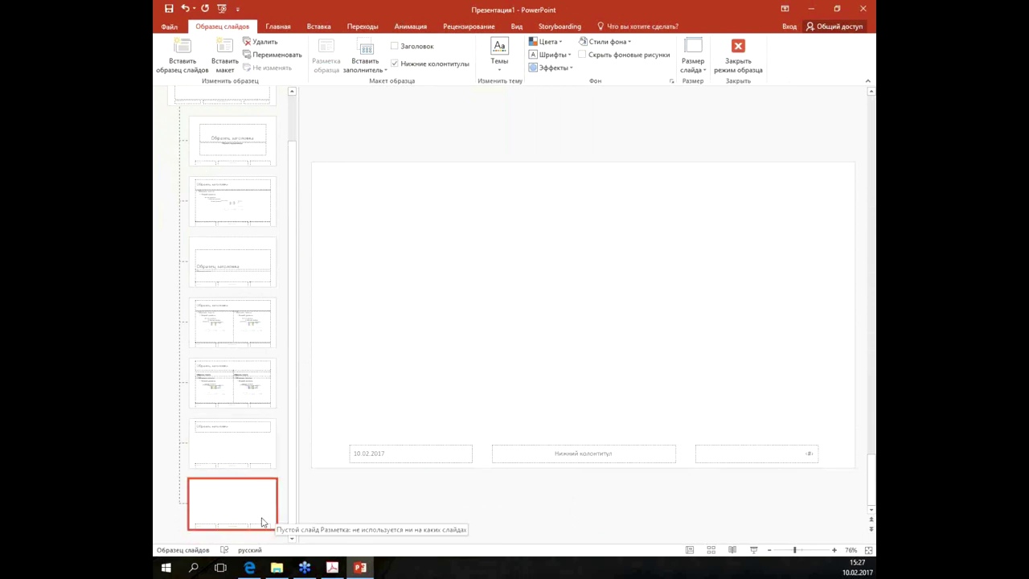
Step: Delete the Comparison, Two Content and two more unused content layouts
click(252, 462)
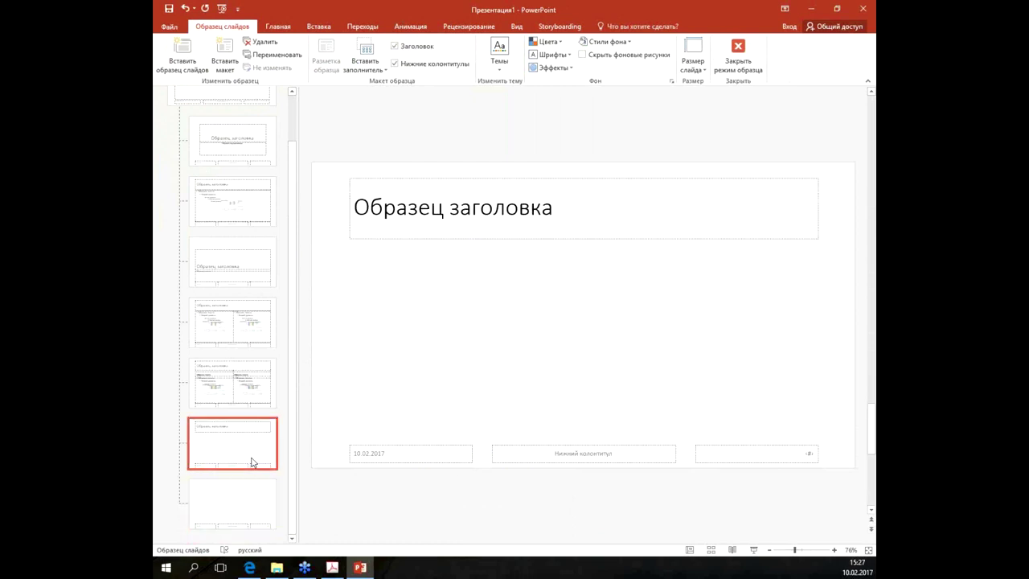
click(245, 384)
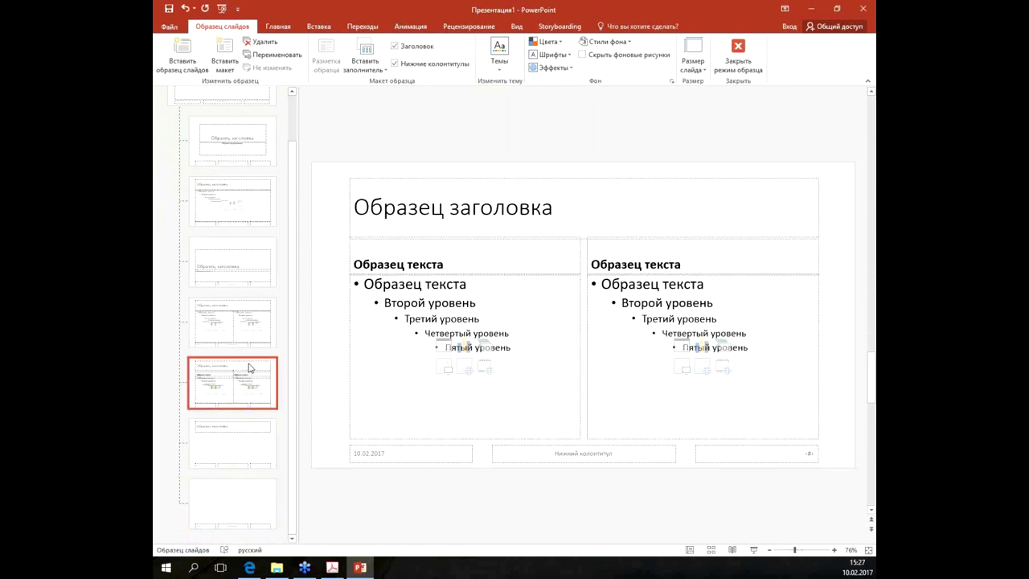
key(Delete)
click(249, 364)
key(Delete)
click(246, 333)
key(Delete)
click(241, 290)
key(Delete)
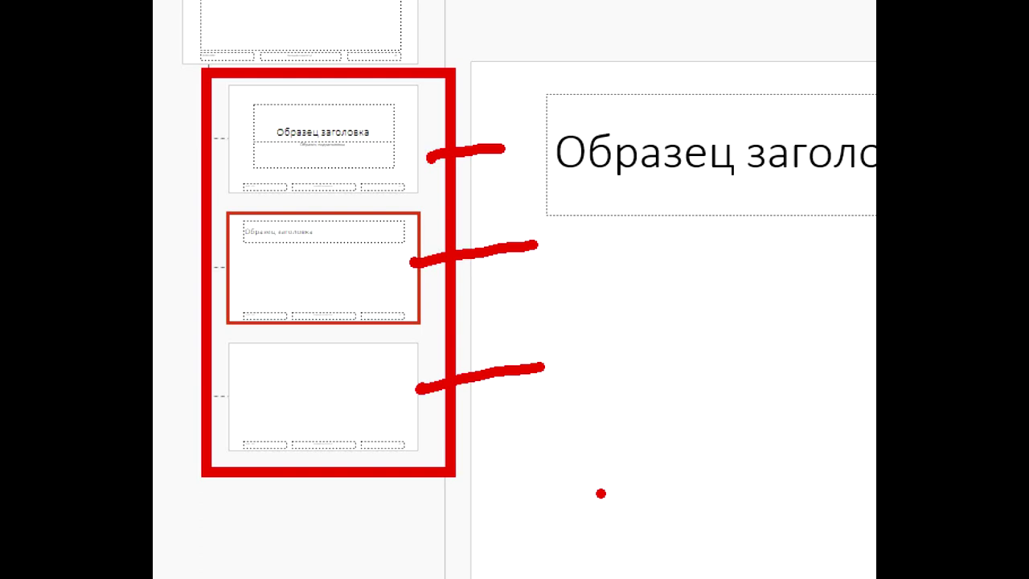
drag(402, 86, 444, 119)
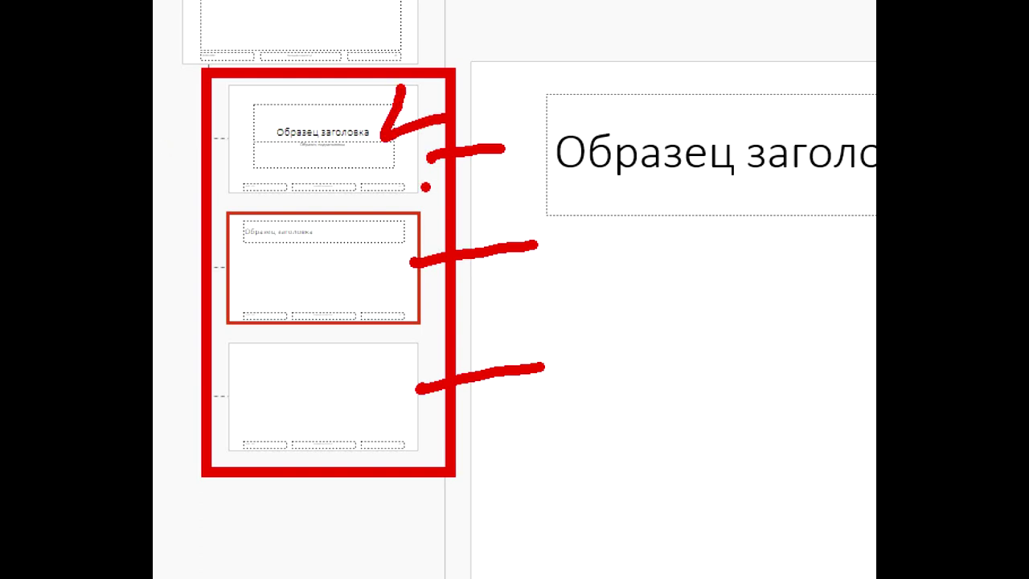
drag(397, 215, 480, 219)
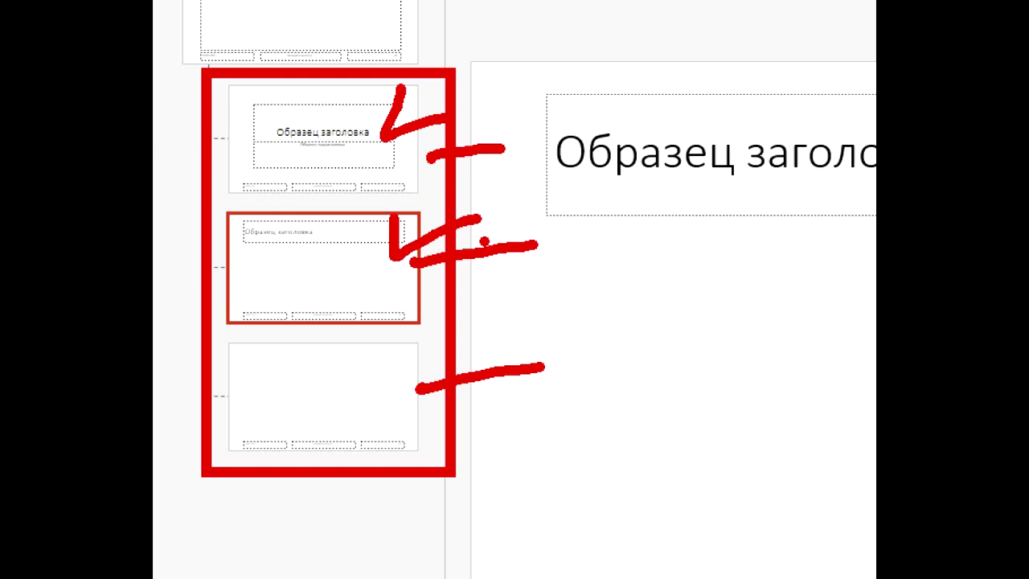
drag(383, 341, 444, 375)
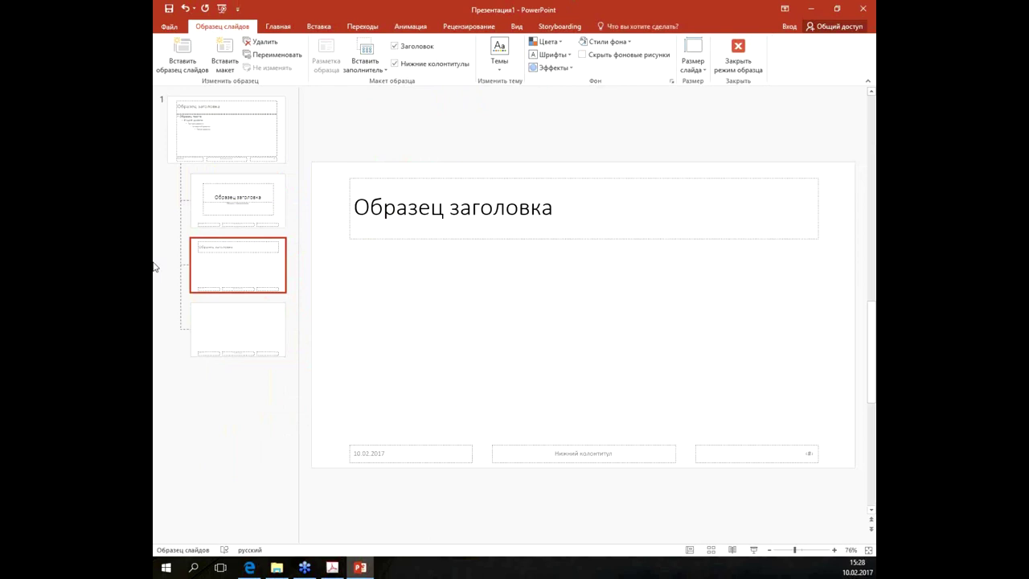
Step: Select the parent slide master thumbnail and bring up its context menu
click(216, 154)
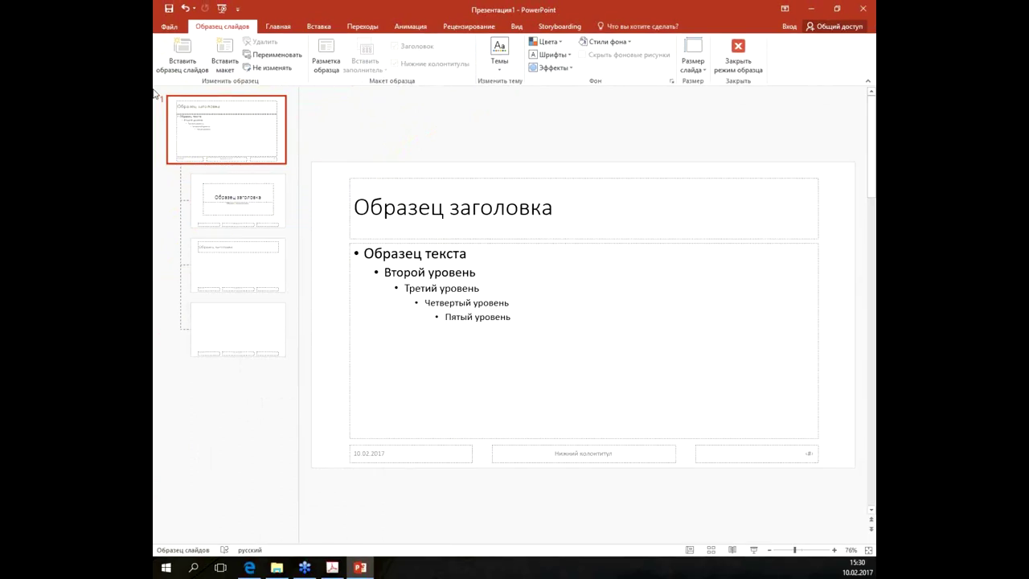
right_click(263, 125)
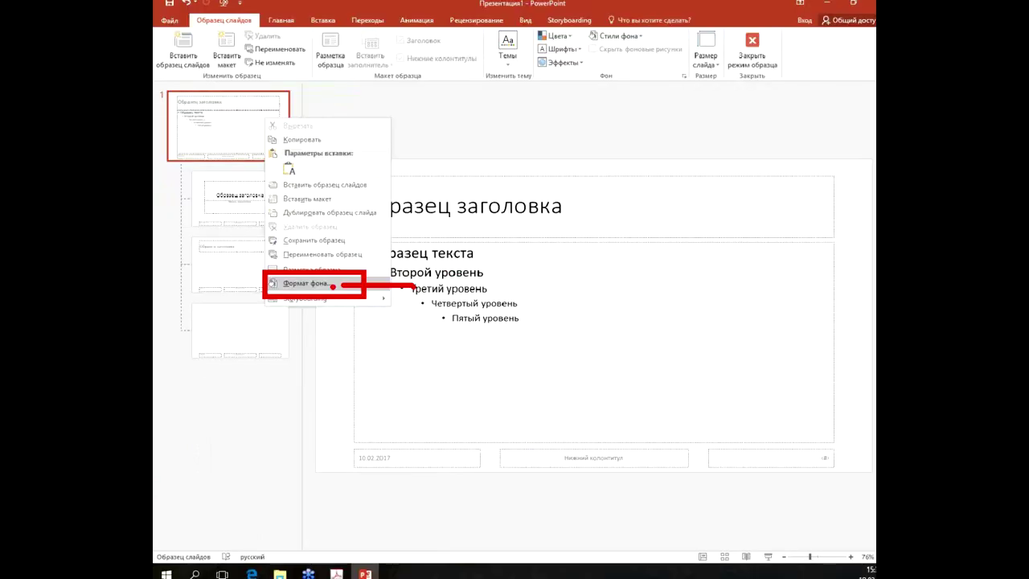
Step: Use Format Background to give the slide master a solid dark blue fill
right_click(241, 135)
click(281, 294)
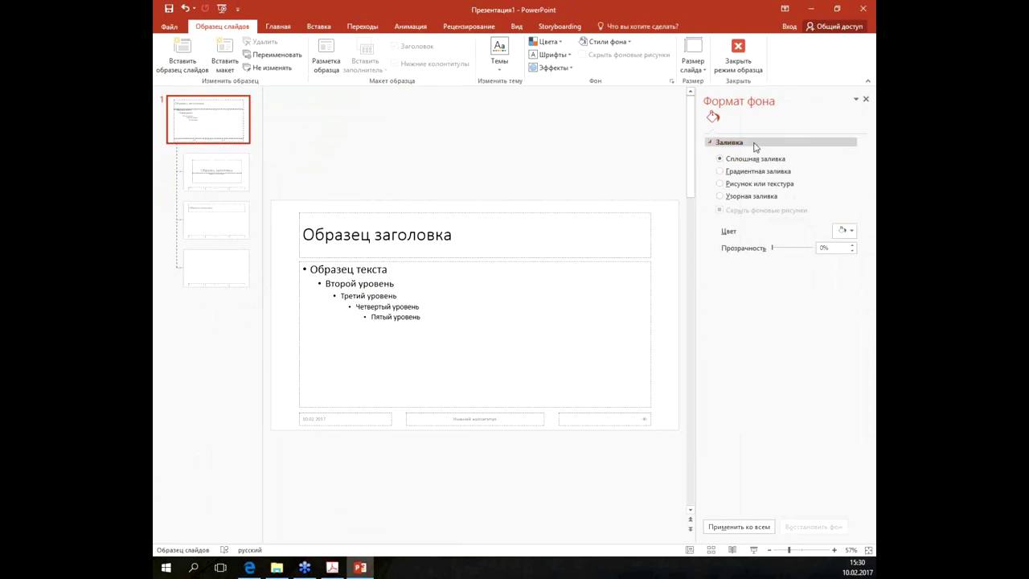
click(847, 230)
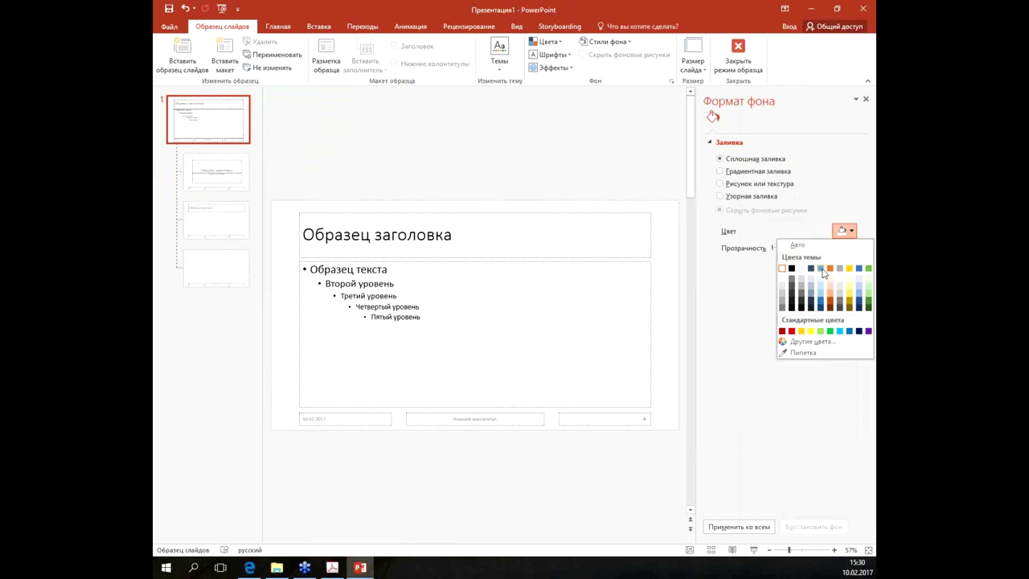
click(819, 268)
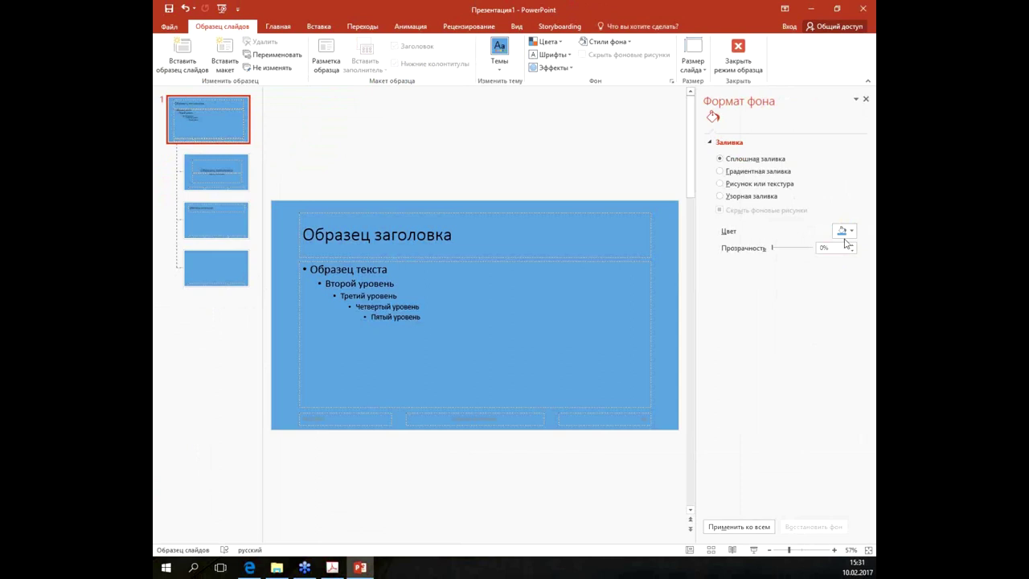
click(844, 231)
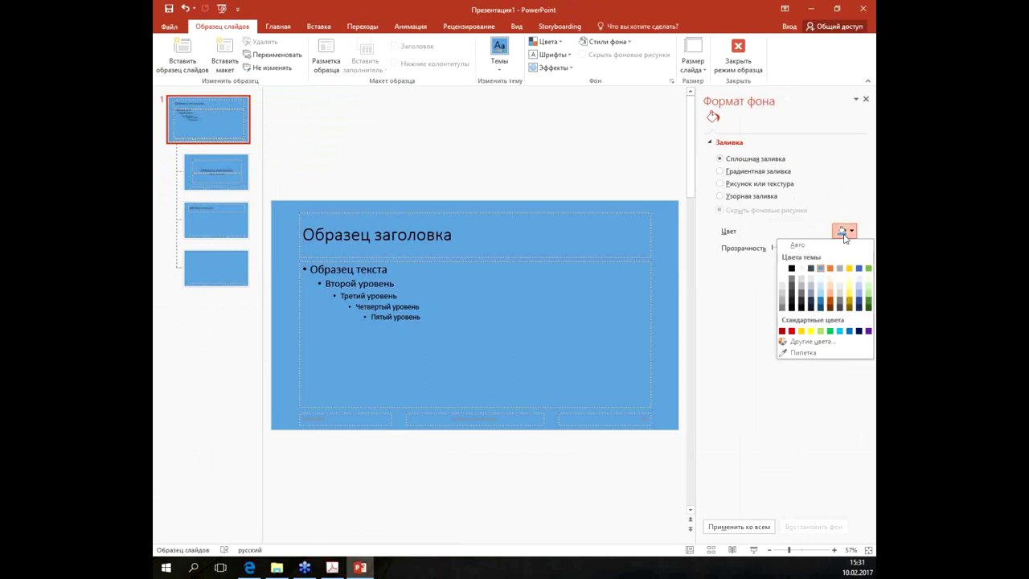
click(794, 272)
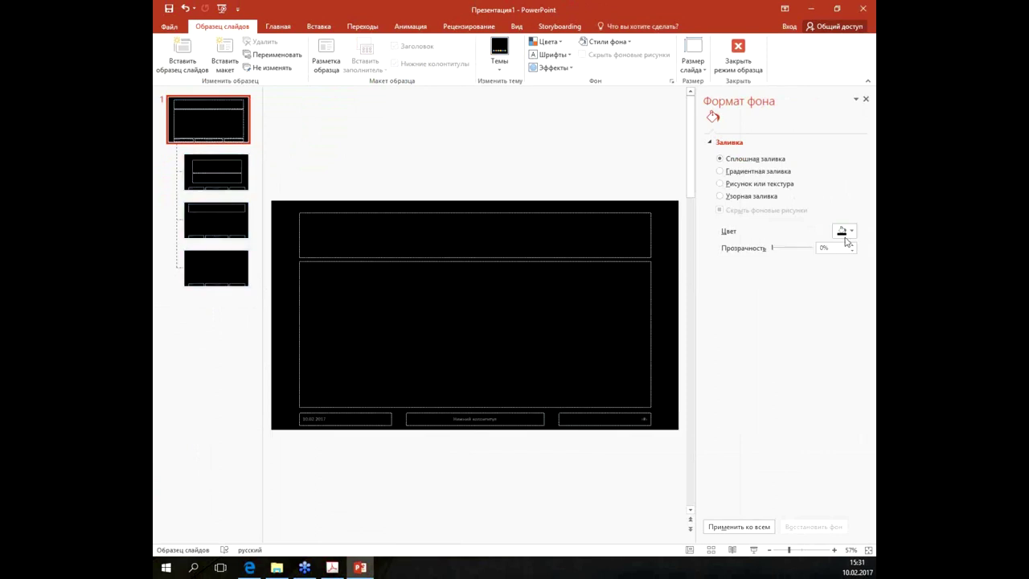
click(847, 234)
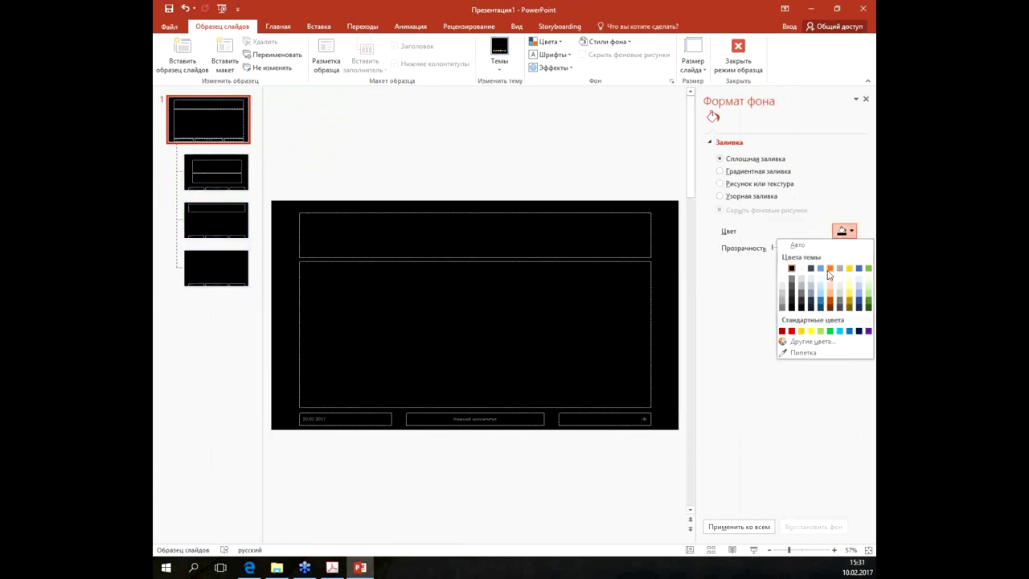
click(819, 305)
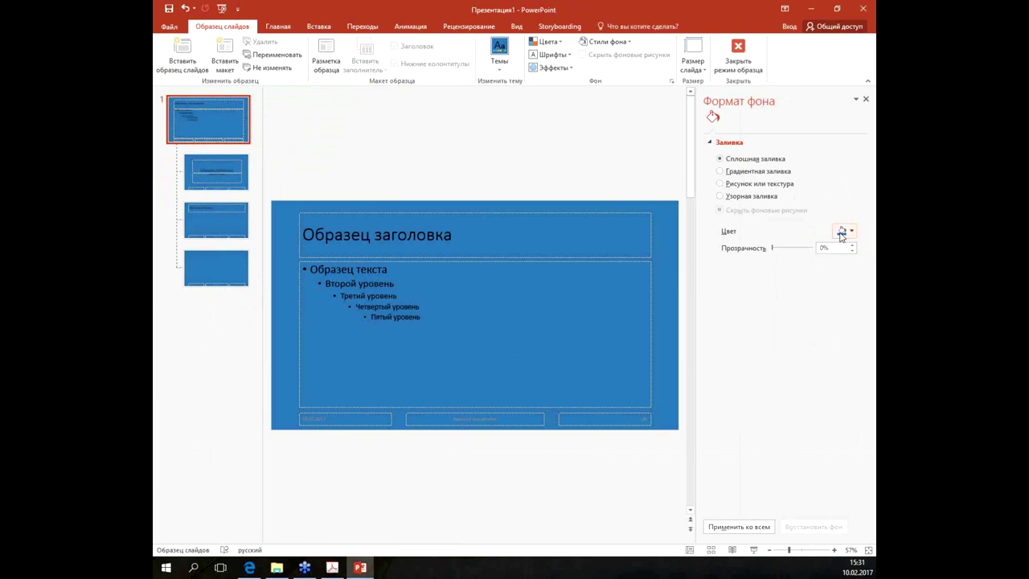
click(842, 231)
click(820, 310)
click(865, 99)
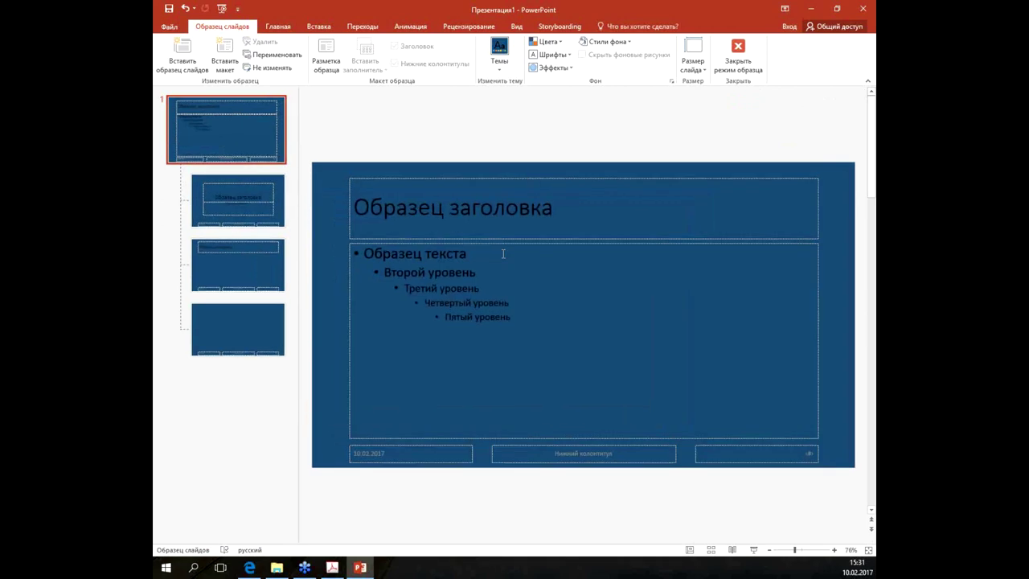
Step: Draw a rounded rectangle over the master's placeholders, stretched to the footer and right edge
click(316, 26)
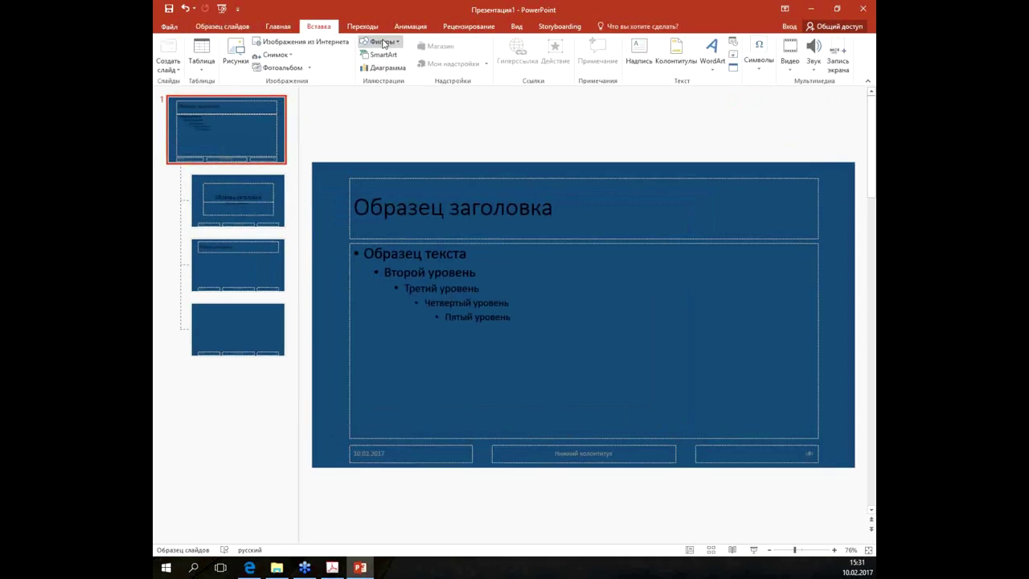
click(381, 42)
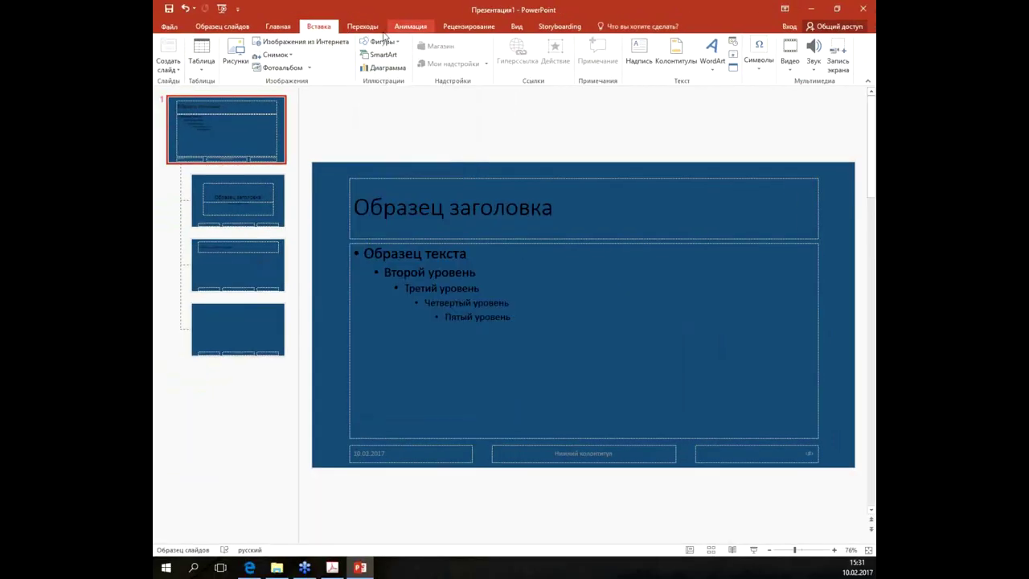
click(379, 41)
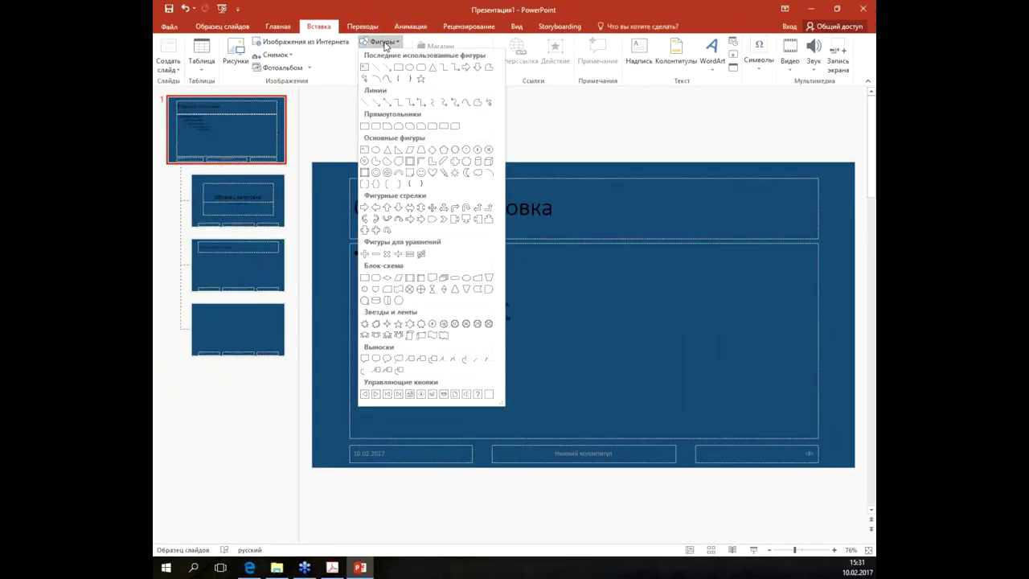
click(418, 72)
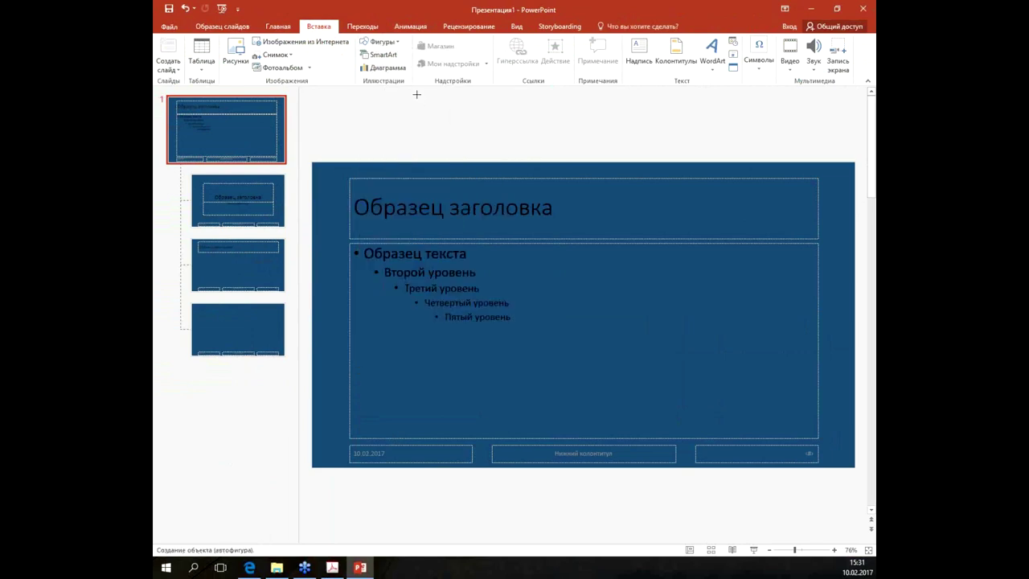
drag(631, 280, 806, 404)
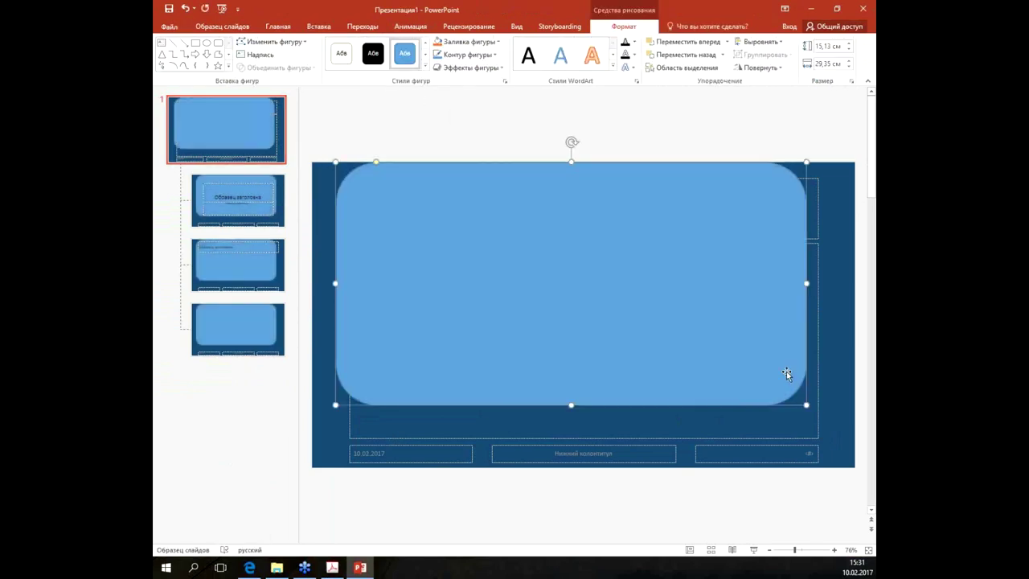
drag(571, 405, 588, 468)
drag(335, 312, 315, 311)
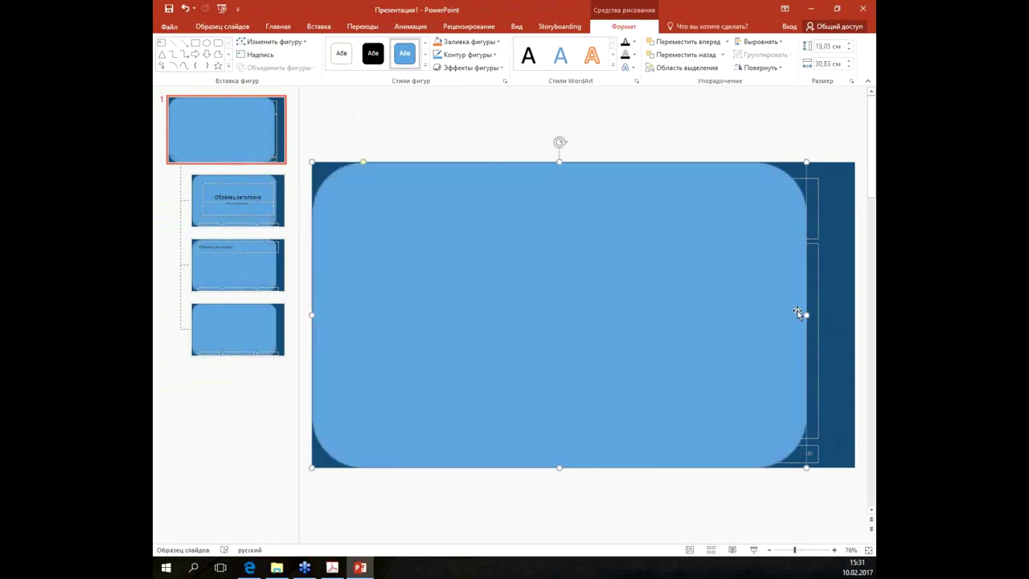
drag(805, 313, 855, 313)
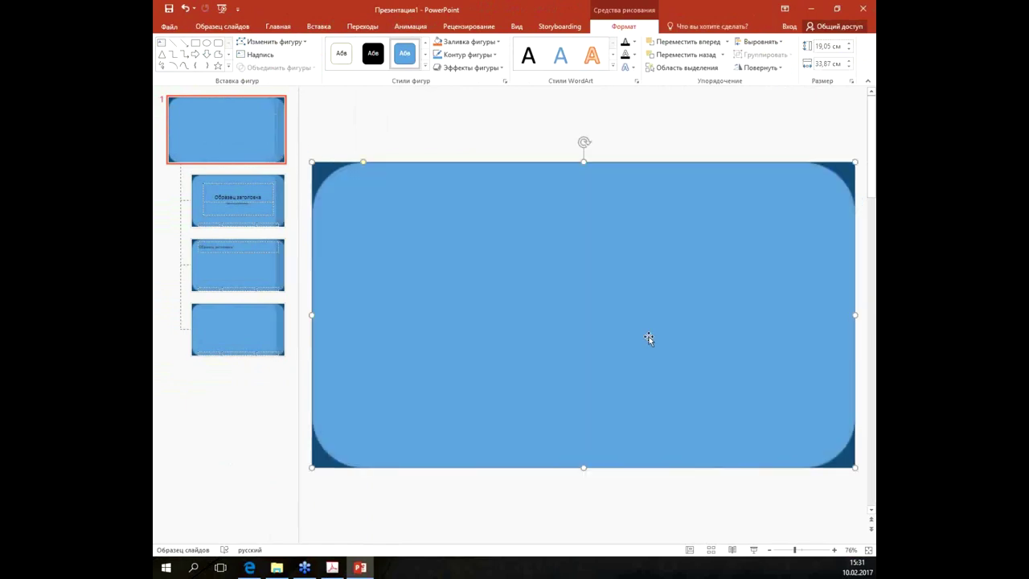
Step: Fill the rounded rectangle white, remove its outline, and send it to back
click(474, 43)
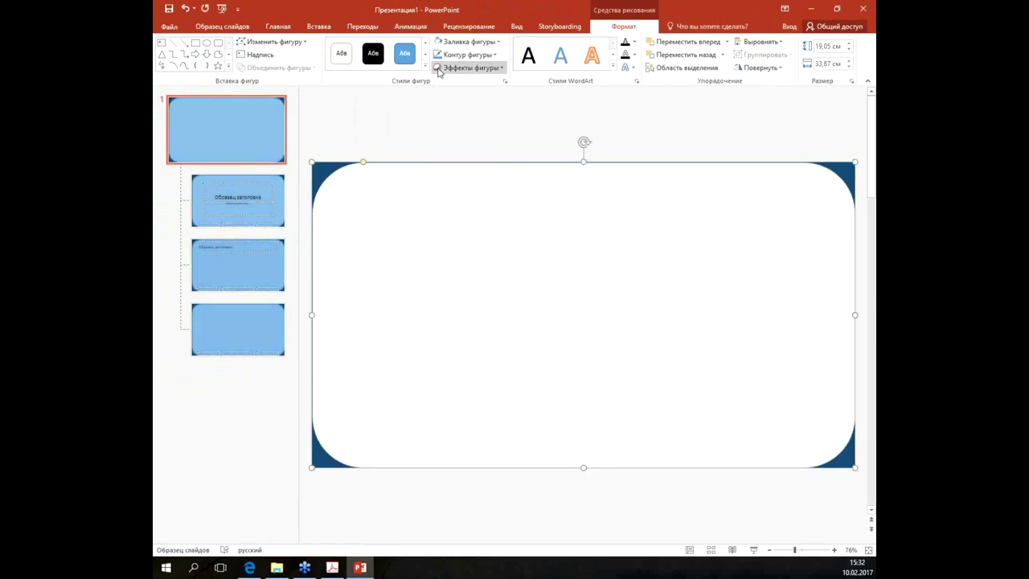
click(437, 67)
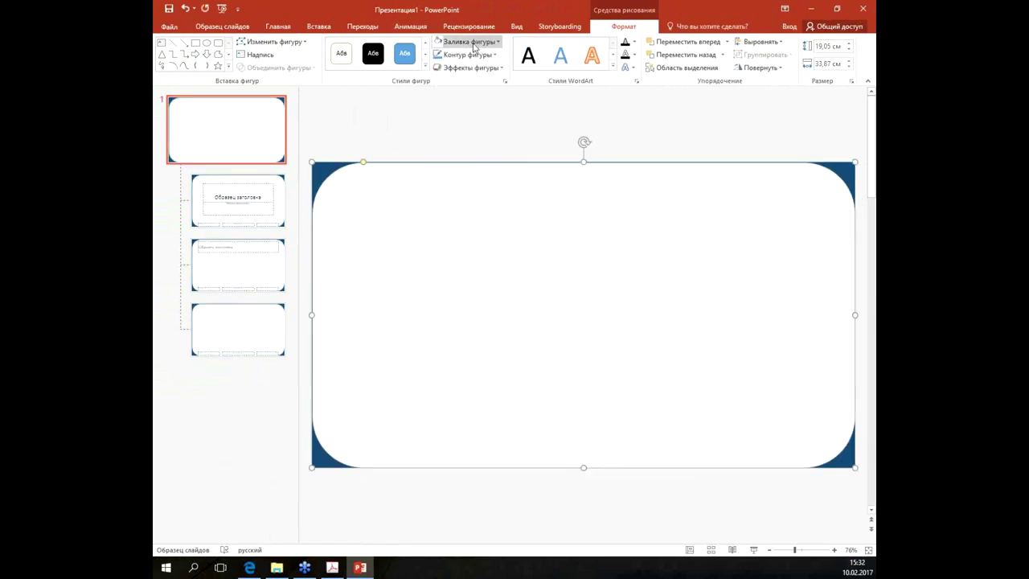
click(467, 54)
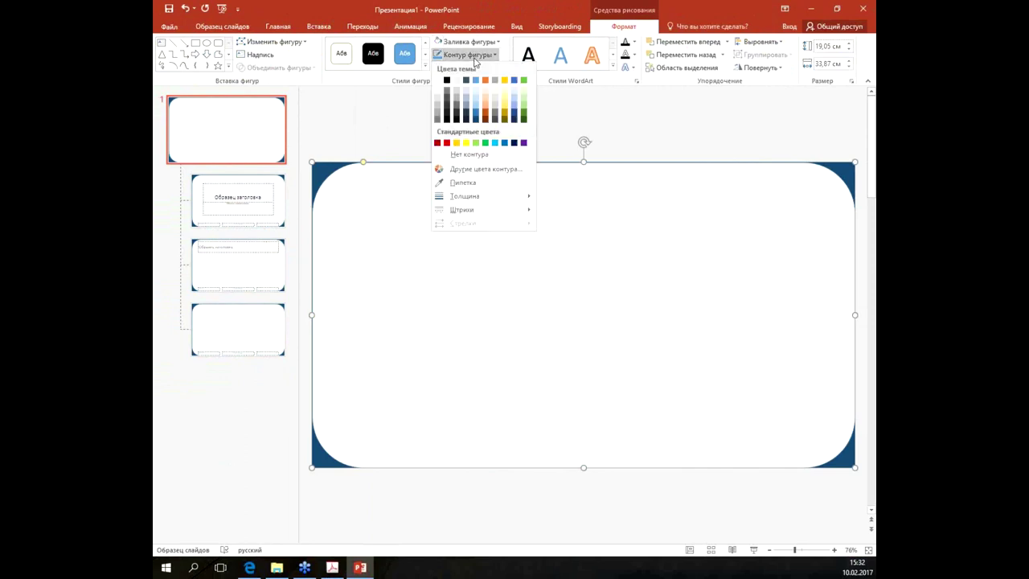
click(477, 157)
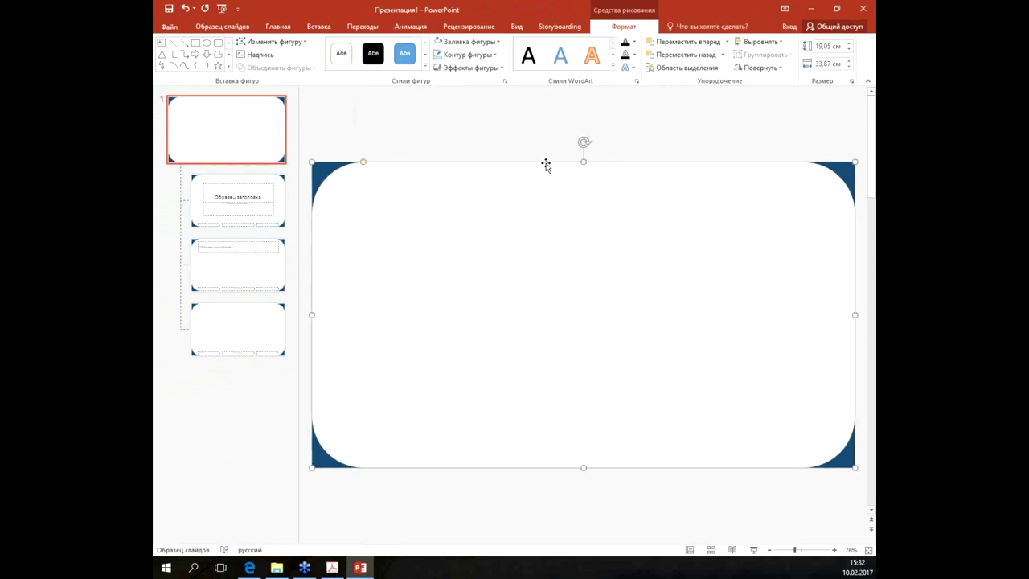
right_click(562, 215)
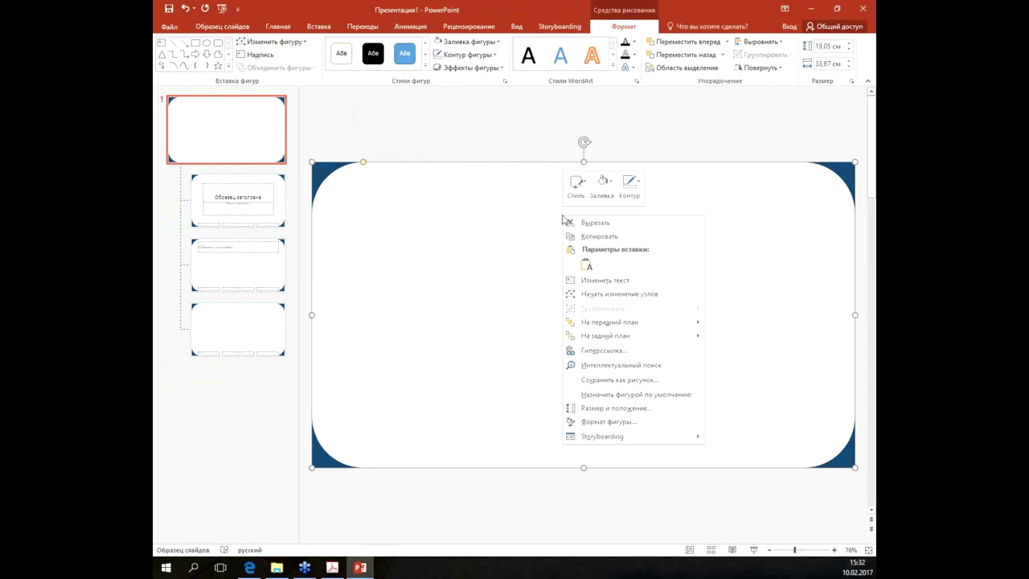
click(615, 335)
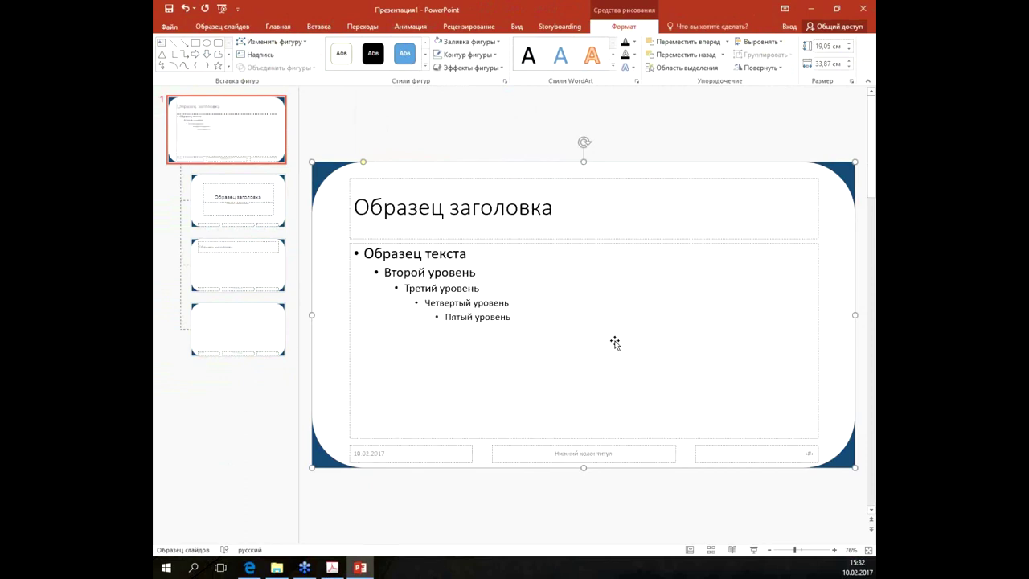
key(Escape)
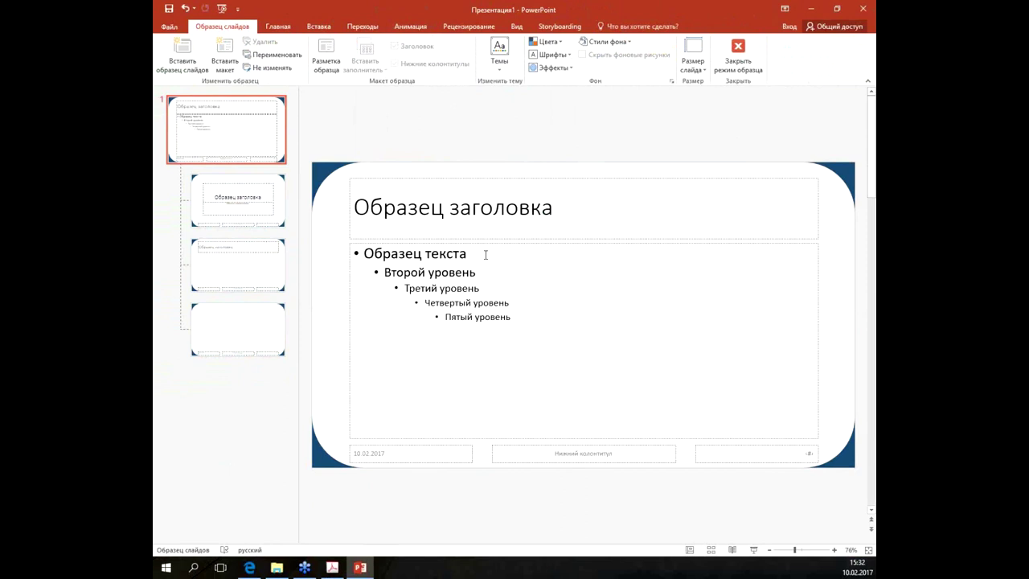
Step: List the theme font sets, including Стандартная (Calibri Light / Calibri), via the Fonts dropdown
click(552, 54)
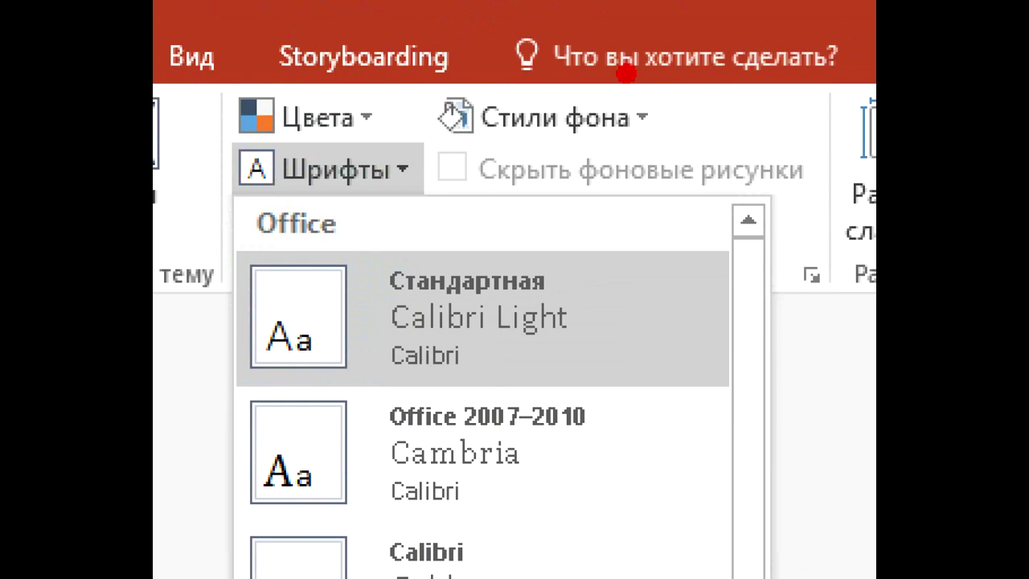
drag(438, 193, 491, 508)
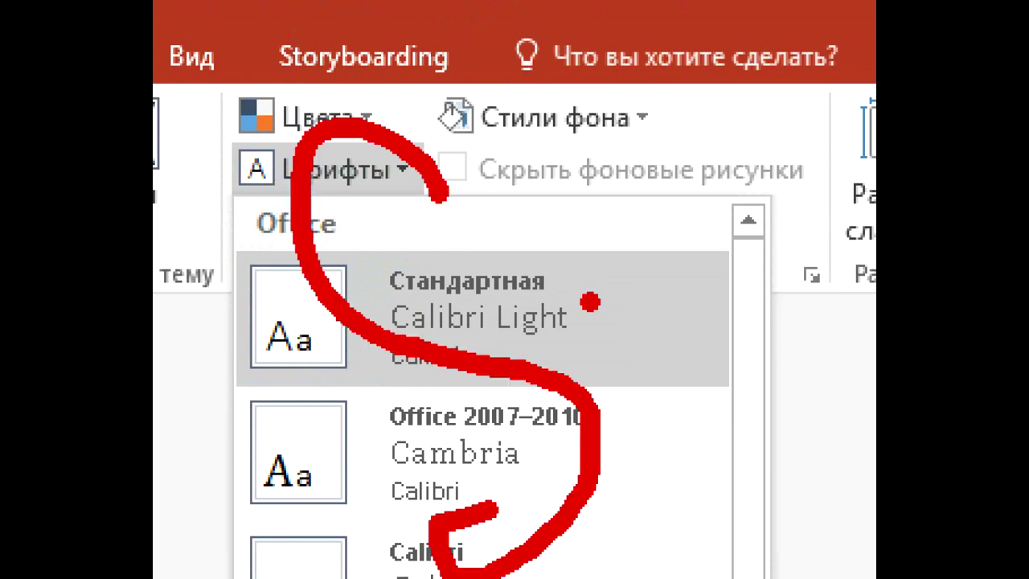
drag(590, 302, 683, 362)
drag(660, 181, 784, 265)
drag(804, 185, 843, 342)
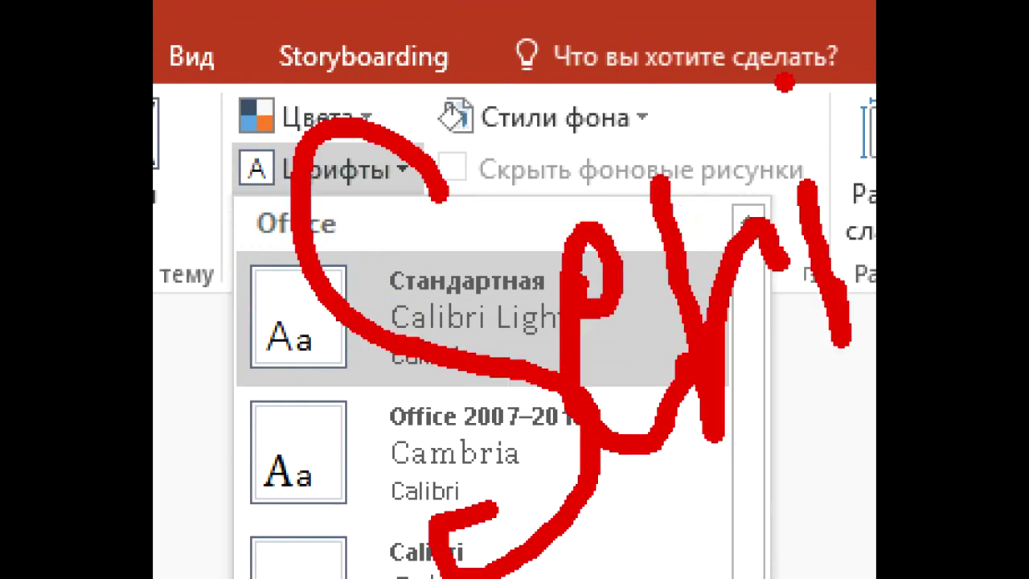
drag(851, 66, 868, 458)
drag(812, 385, 862, 353)
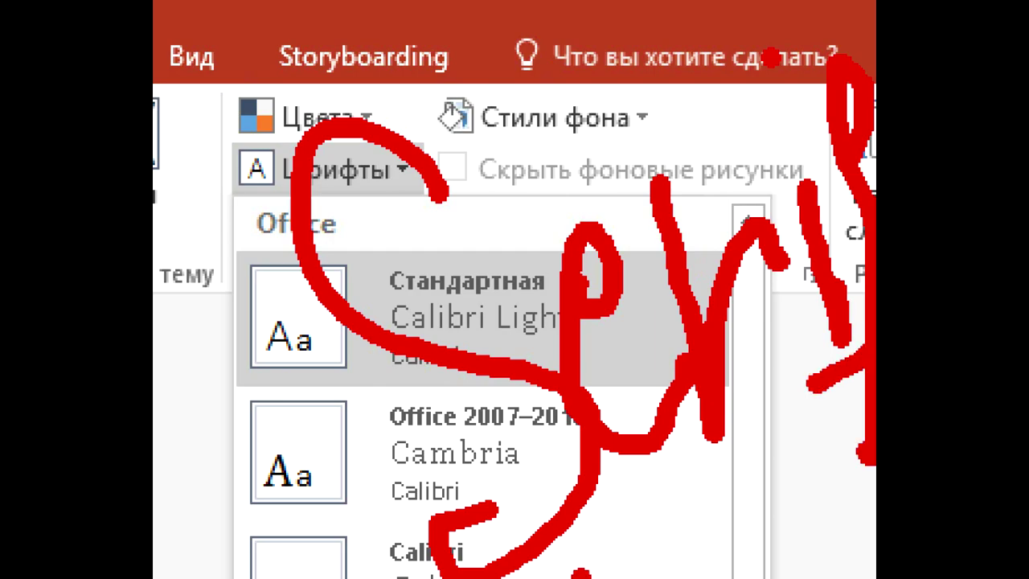
click(561, 56)
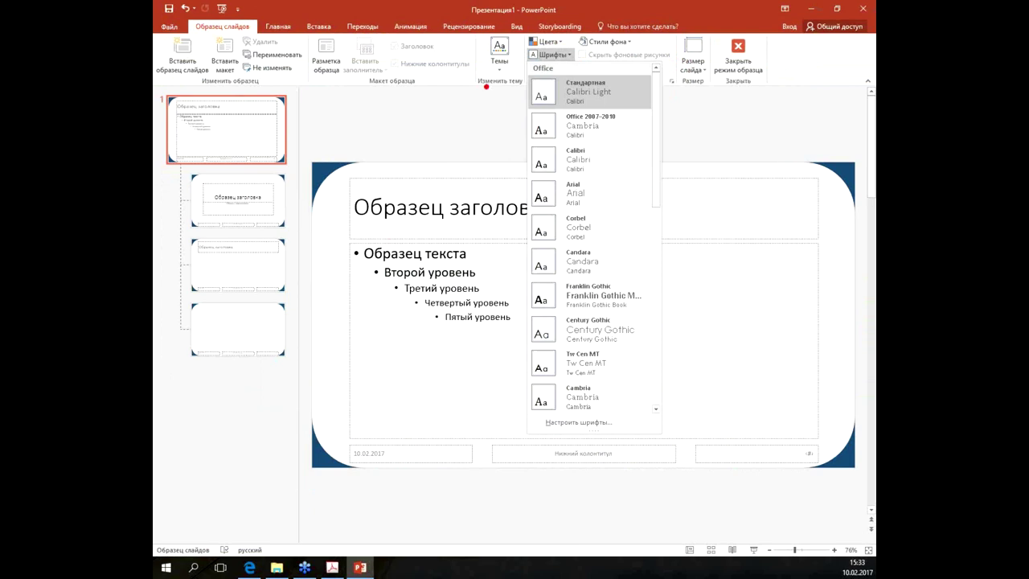
mouse_move(488, 88)
mouse_down()
mouse_move(529, 120)
mouse_move(593, 128)
mouse_move(609, 164)
mouse_up()
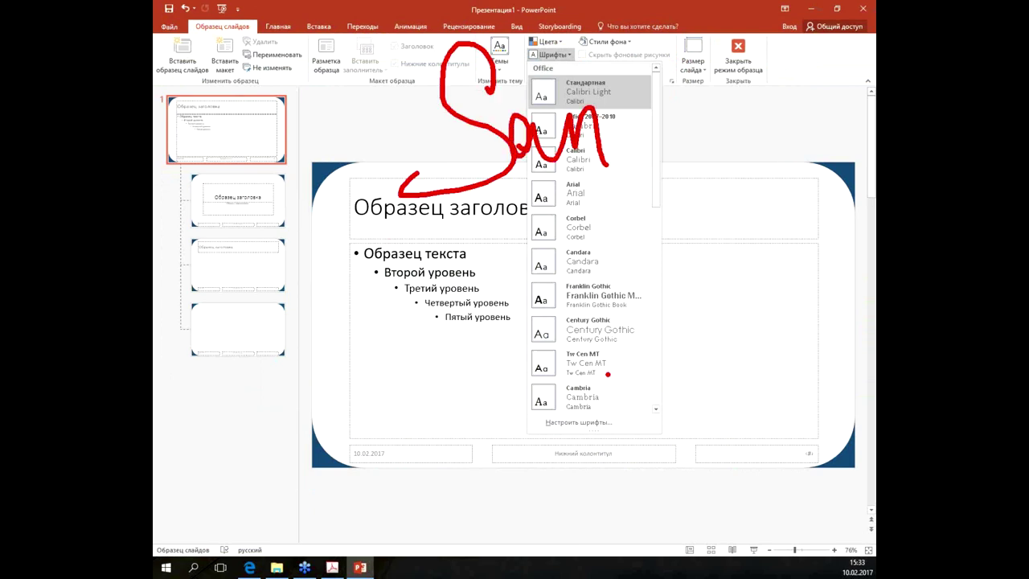
key(Escape)
click(562, 57)
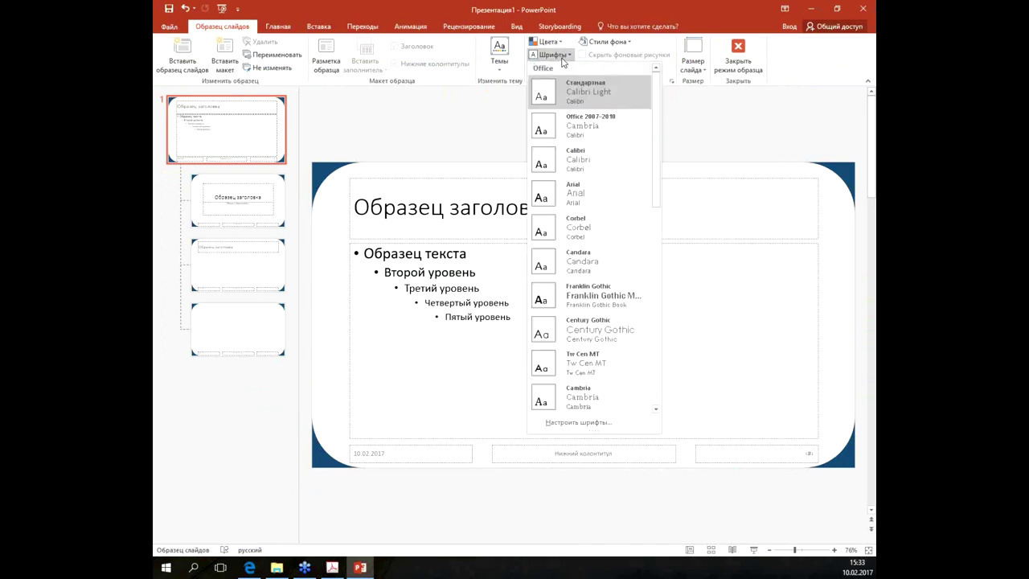
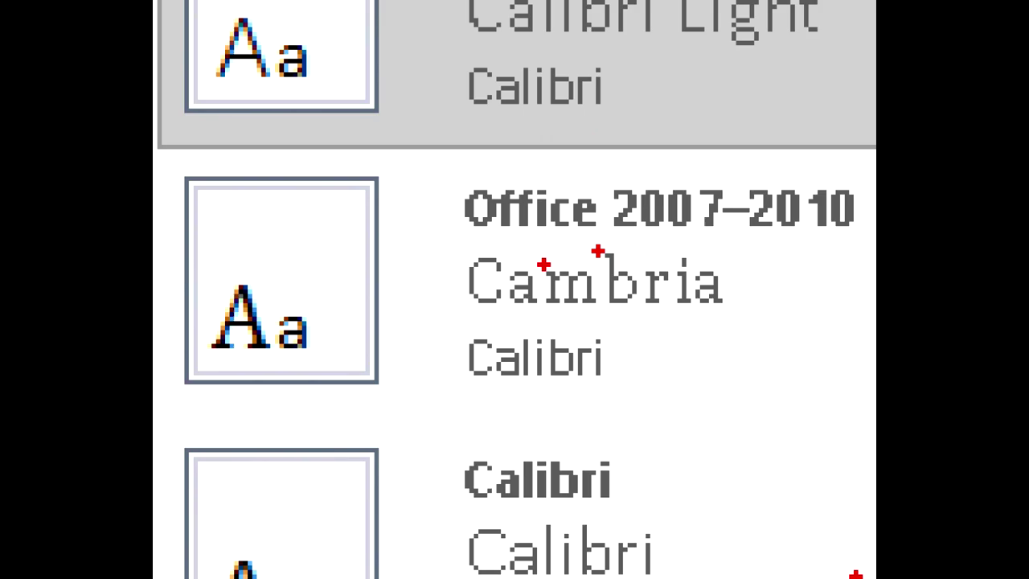
Step: Apply a new theme font set to the slide master in place of the Calibri fonts
click(570, 95)
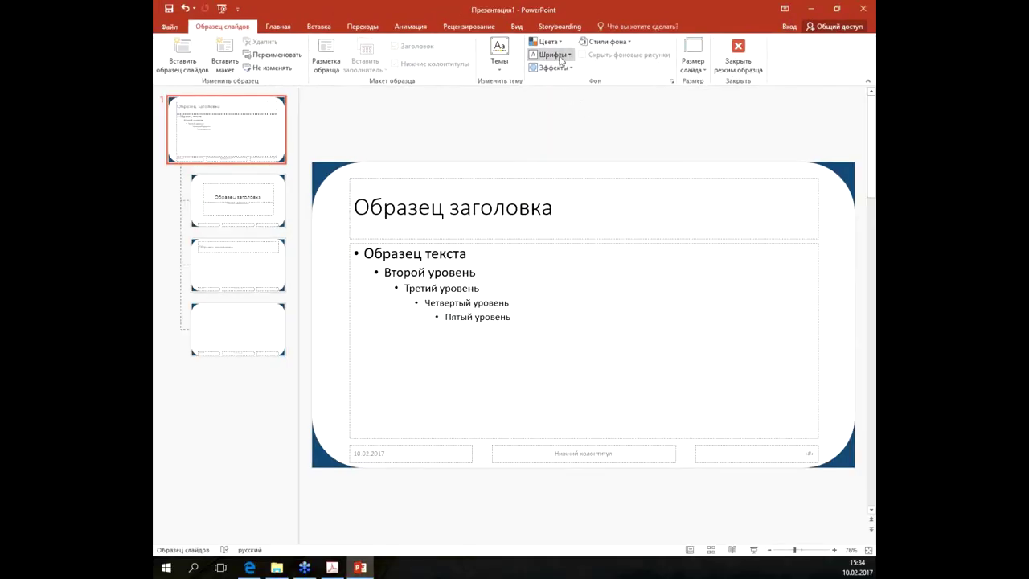
click(561, 58)
click(551, 55)
click(614, 337)
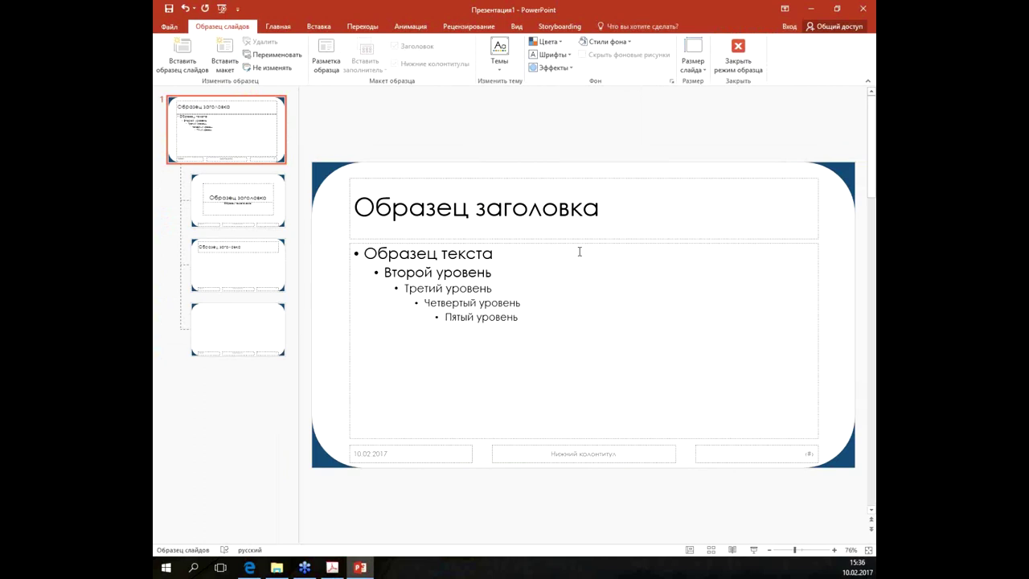
Step: Select the master title text and bring up the theme colour scheme gallery
click(453, 206)
triple_click(453, 207)
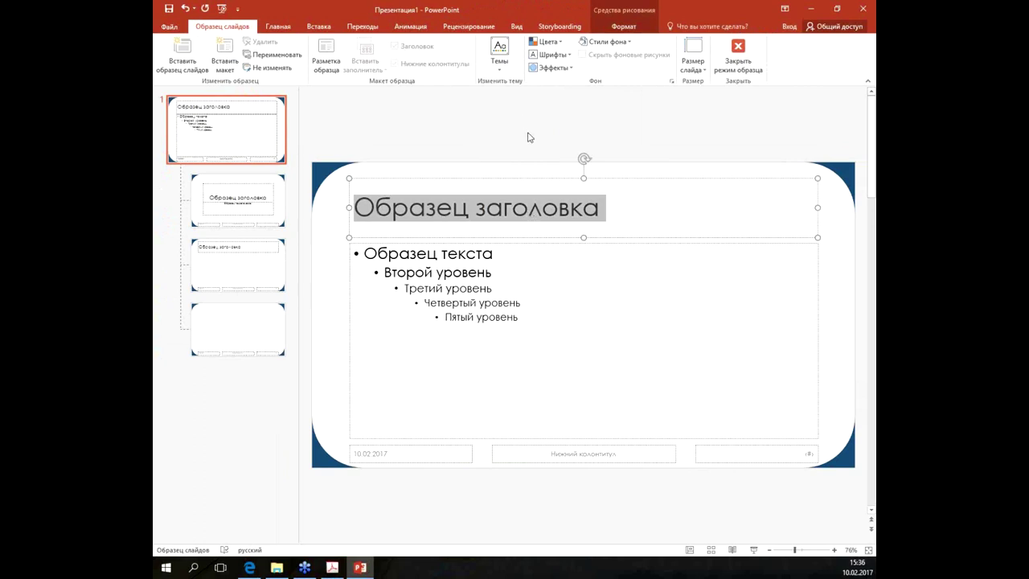
click(551, 46)
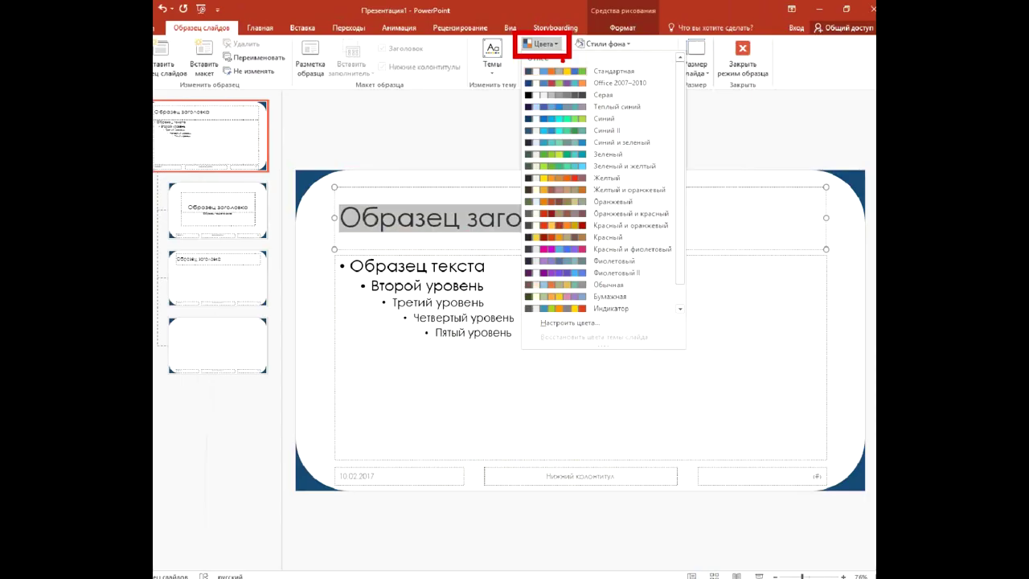
Step: Apply the Теплый синий colour scheme to the slide master
click(546, 41)
click(547, 41)
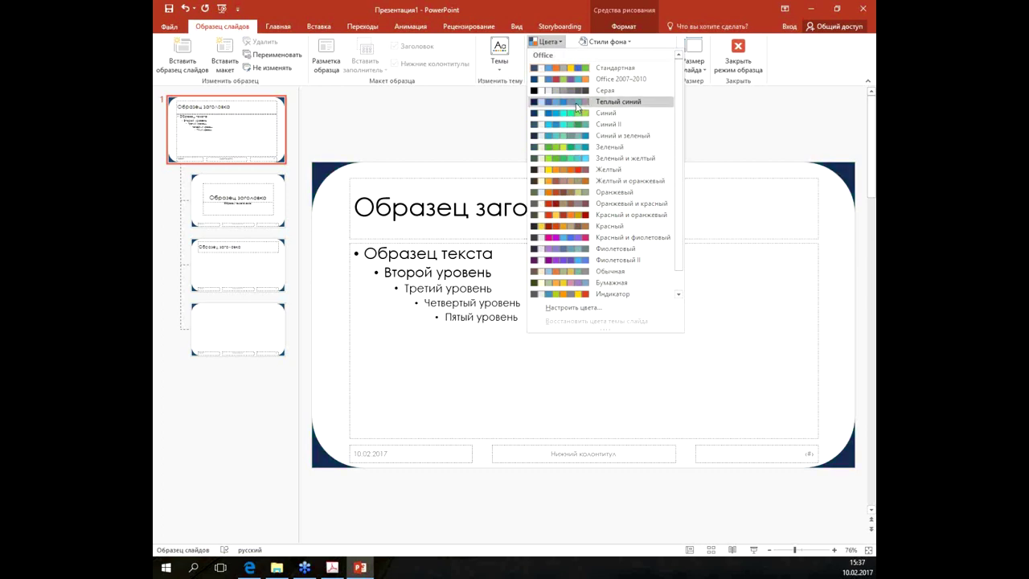
click(577, 104)
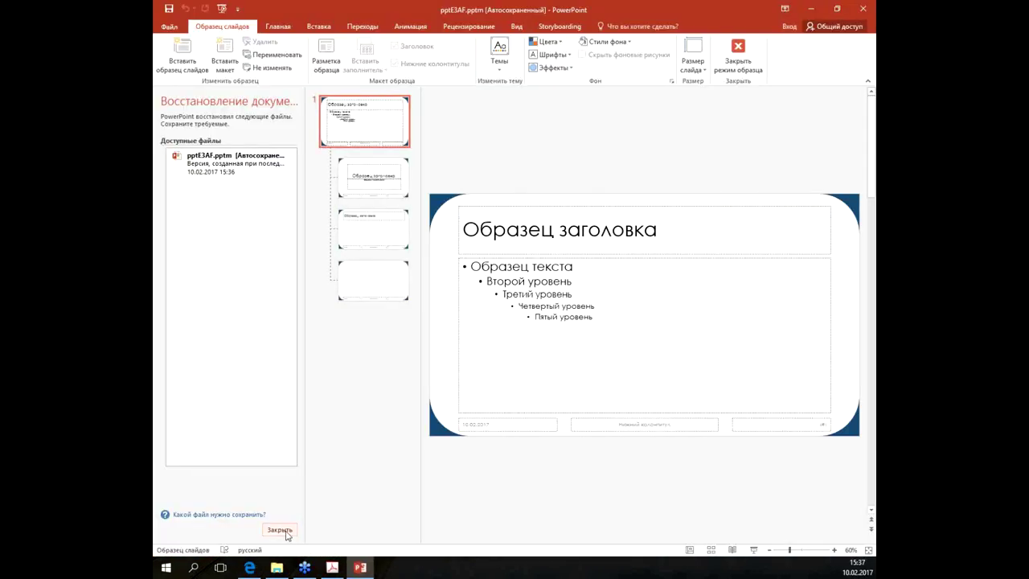
Step: Close the Document Recovery pane, reapply Теплый синий, and select the master title text
click(279, 532)
click(546, 41)
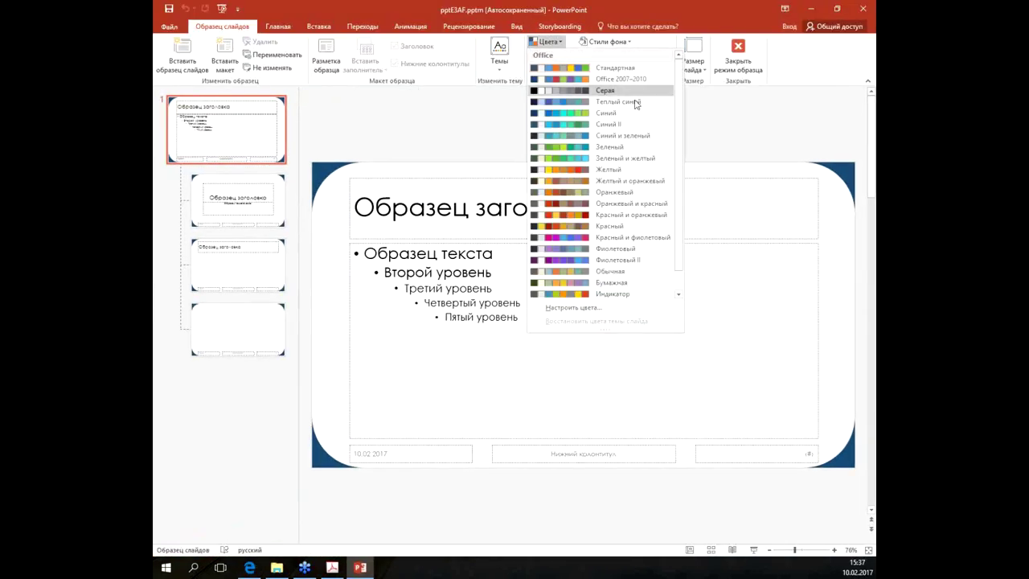
click(581, 102)
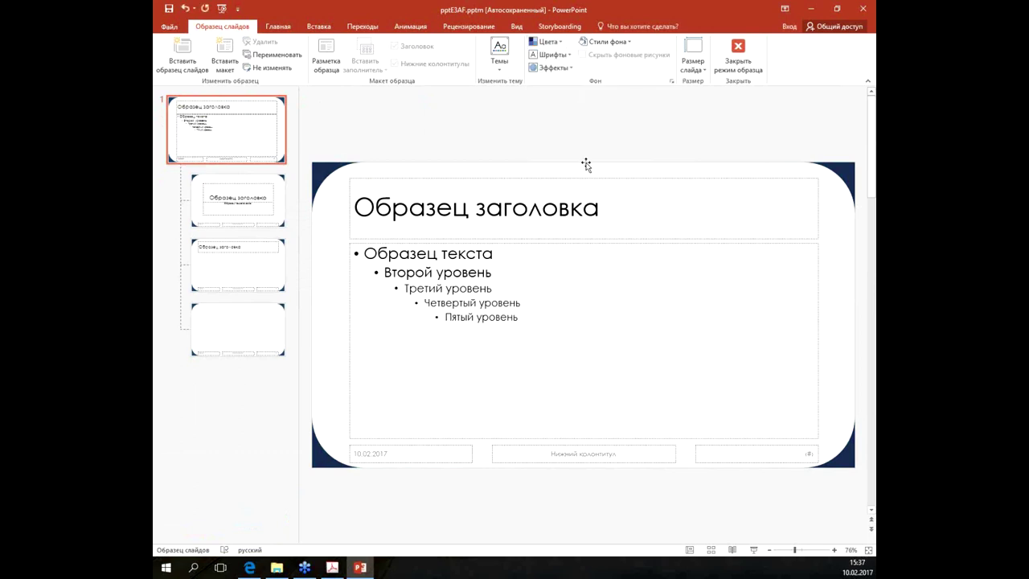
click(487, 205)
drag(364, 209, 712, 210)
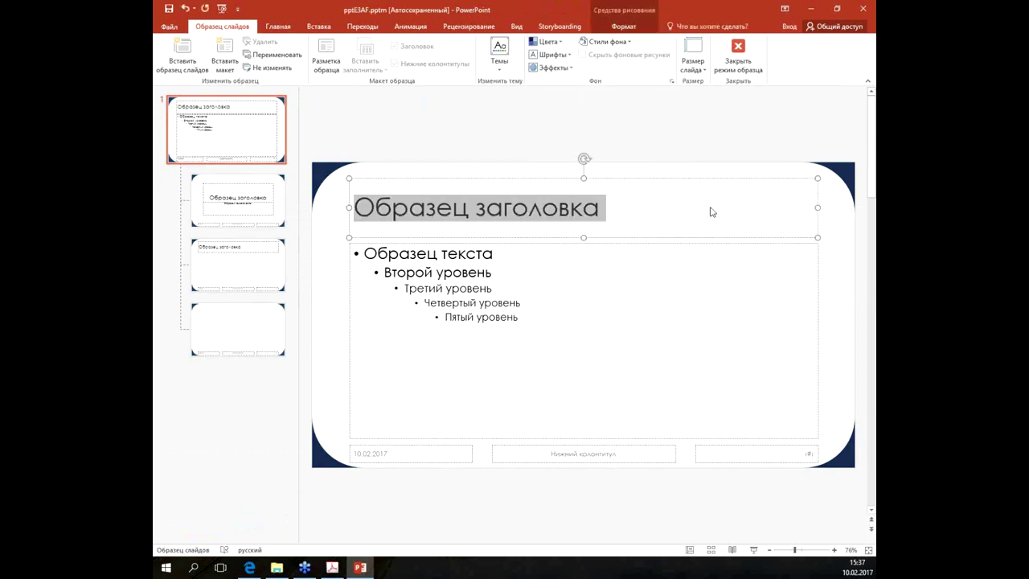
Step: Colour the Образец заголовка master title Сизый, Акцент 1, then place the cursor in the body placeholder
click(282, 29)
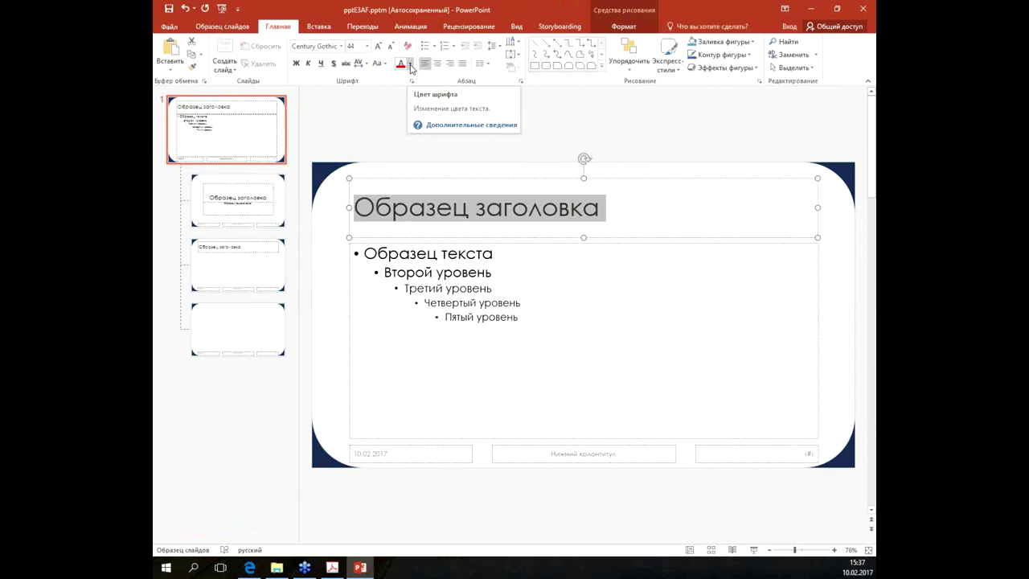
click(410, 65)
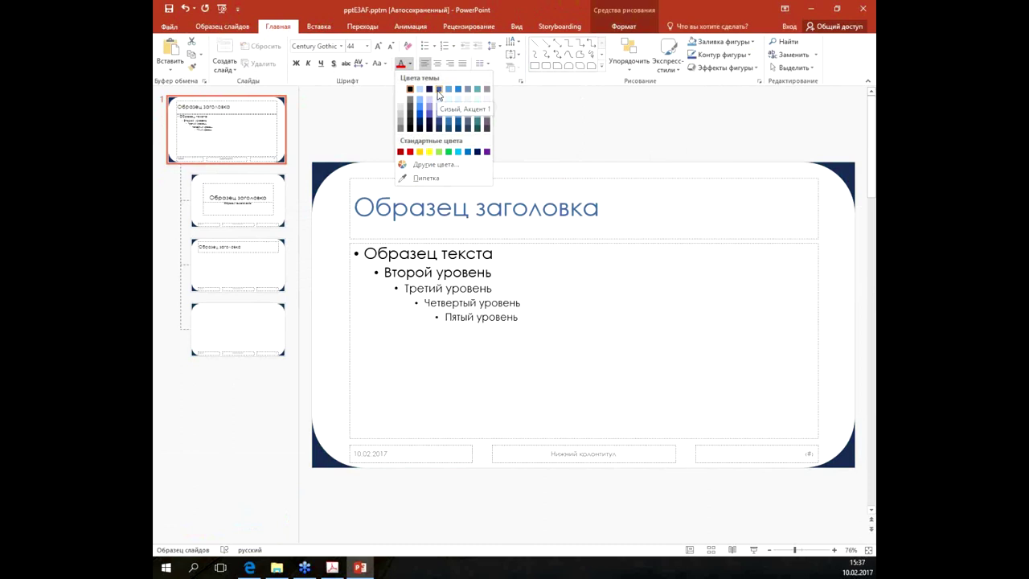
click(438, 94)
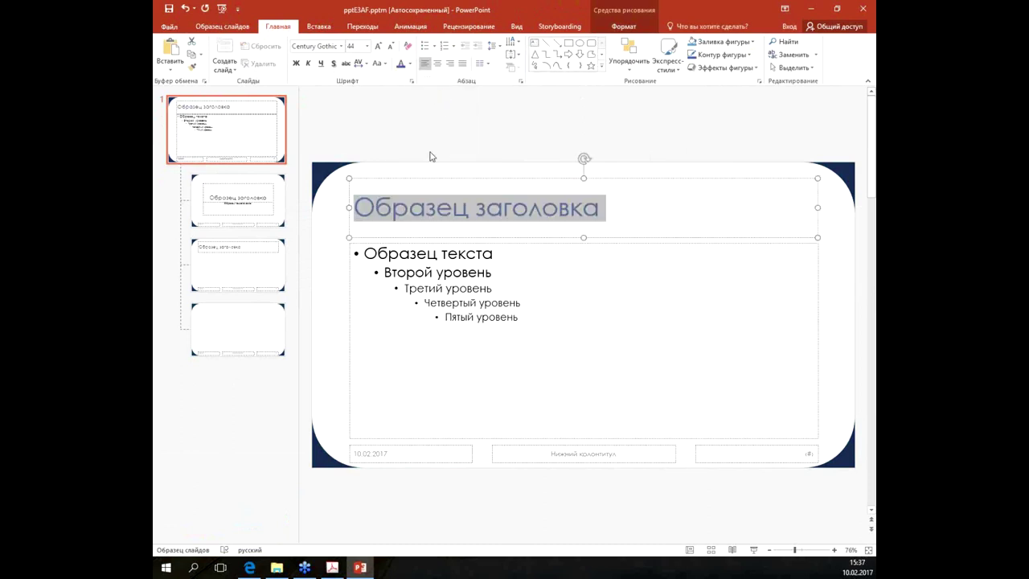
click(530, 211)
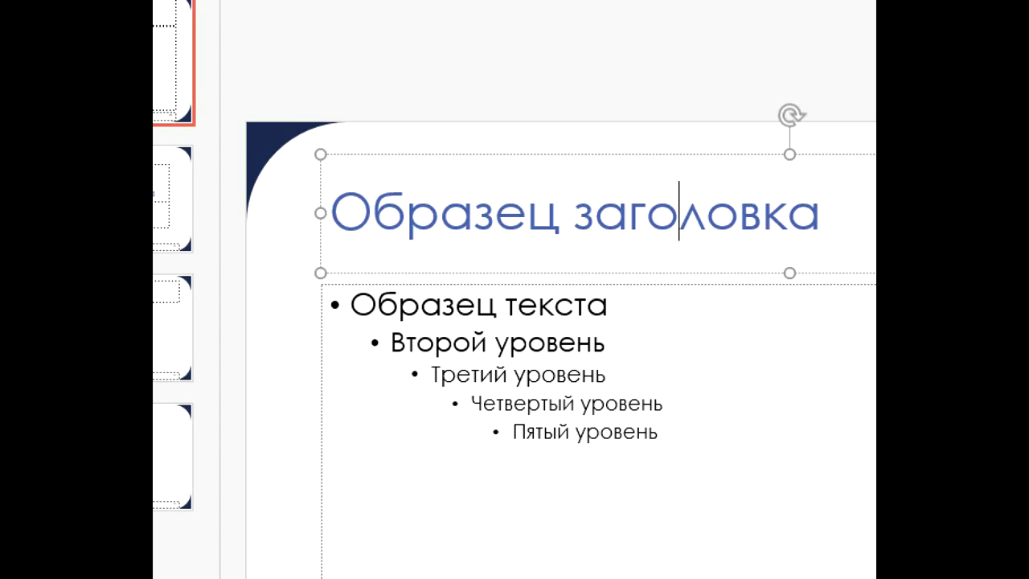
triple_click(520, 218)
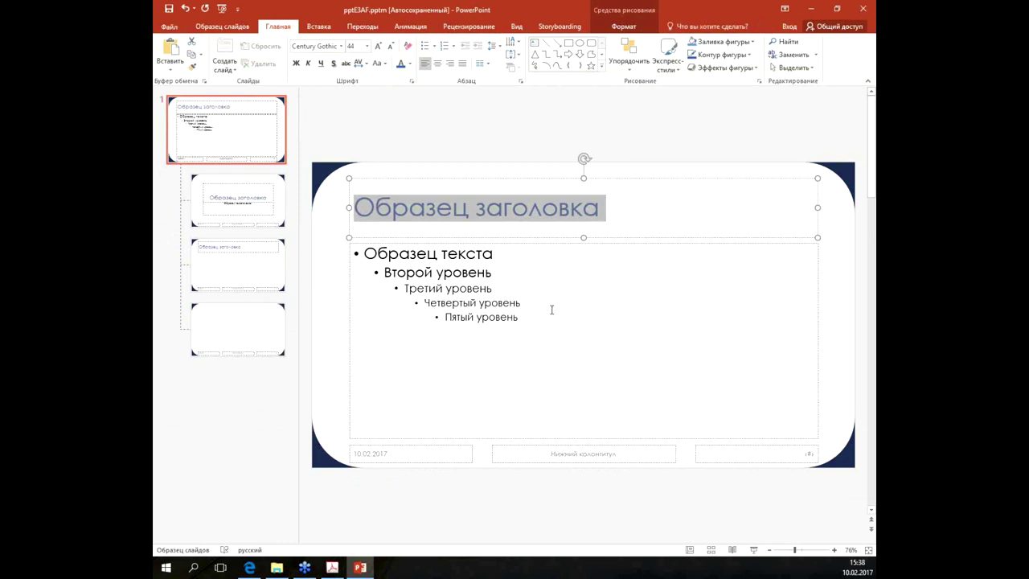
click(492, 306)
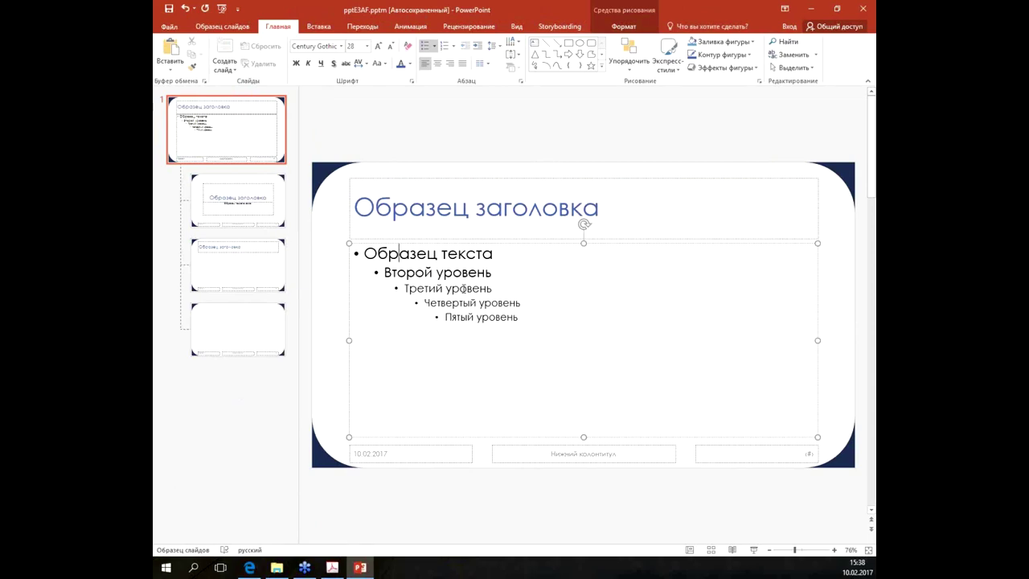
Step: Select all five body text levels and open the full Список bullet settings
key(ctrl+a)
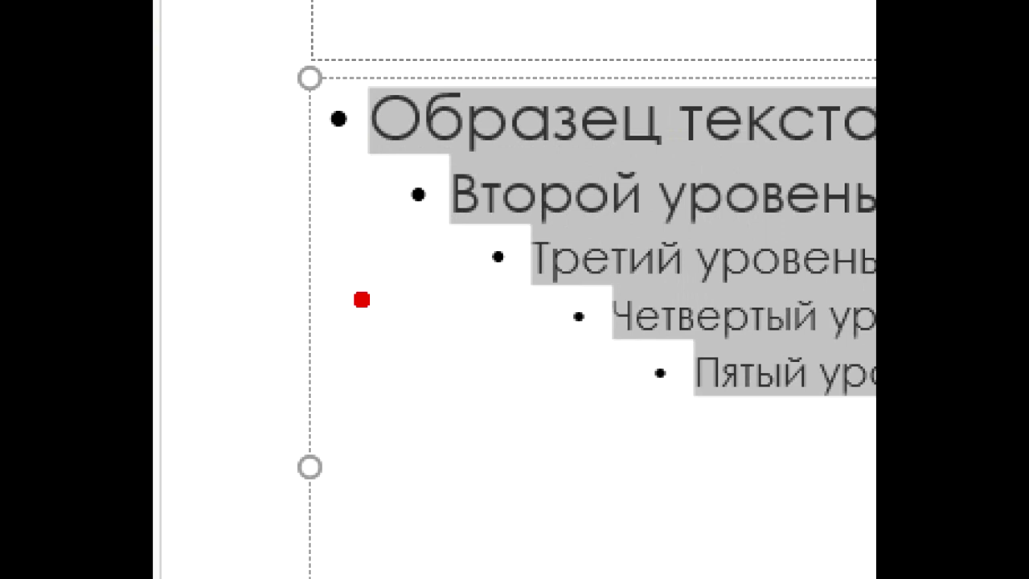
drag(323, 248, 570, 395)
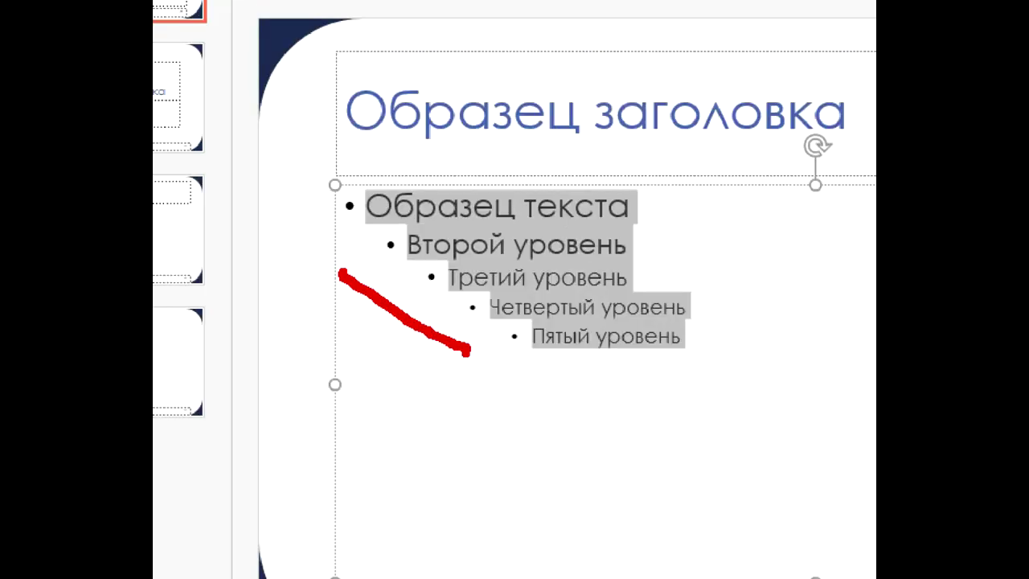
click(432, 47)
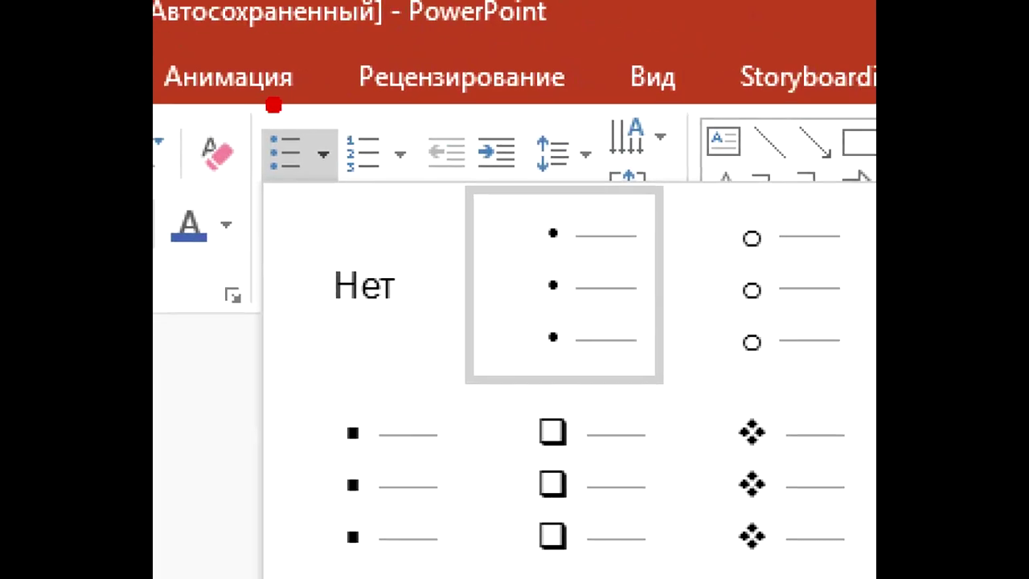
drag(247, 100, 337, 193)
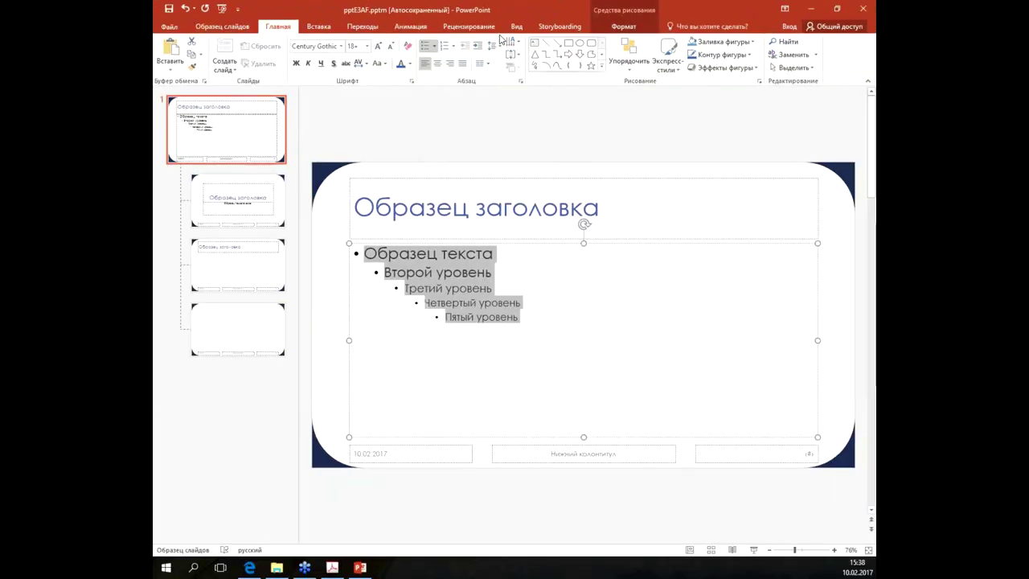
click(435, 46)
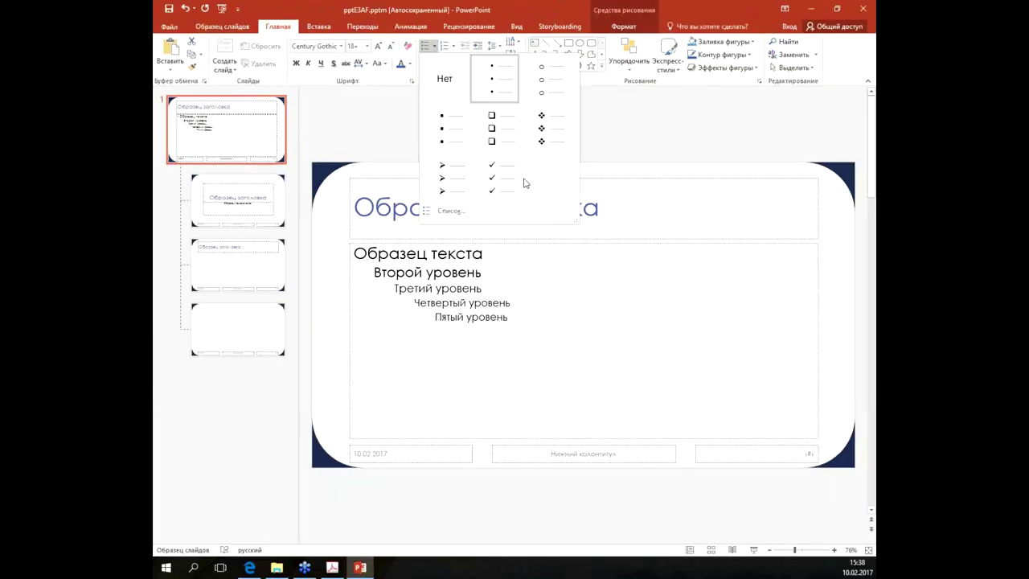
click(443, 211)
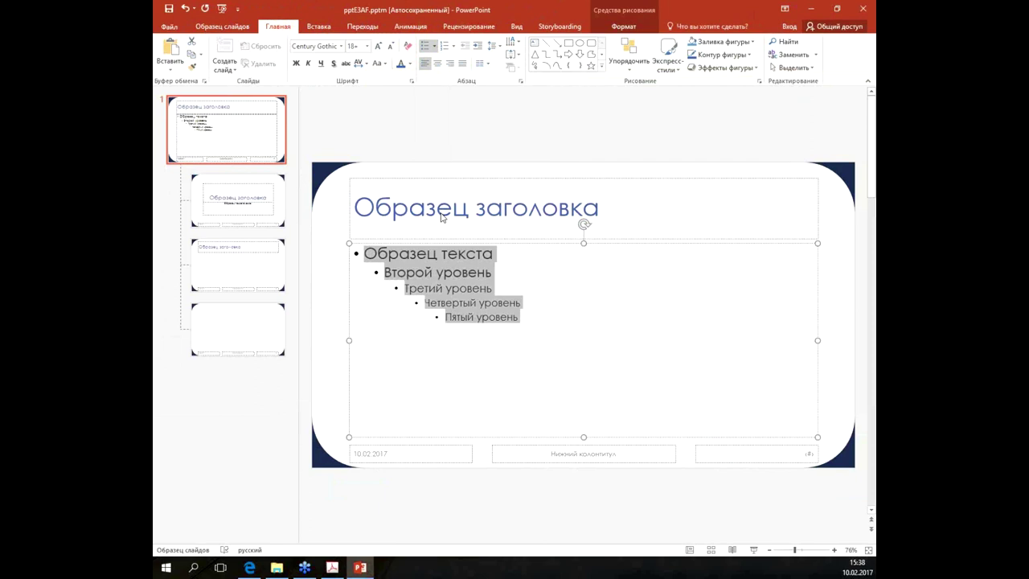
Step: Give all body levels square bullets coloured blue in the Список dialog
drag(521, 192, 594, 88)
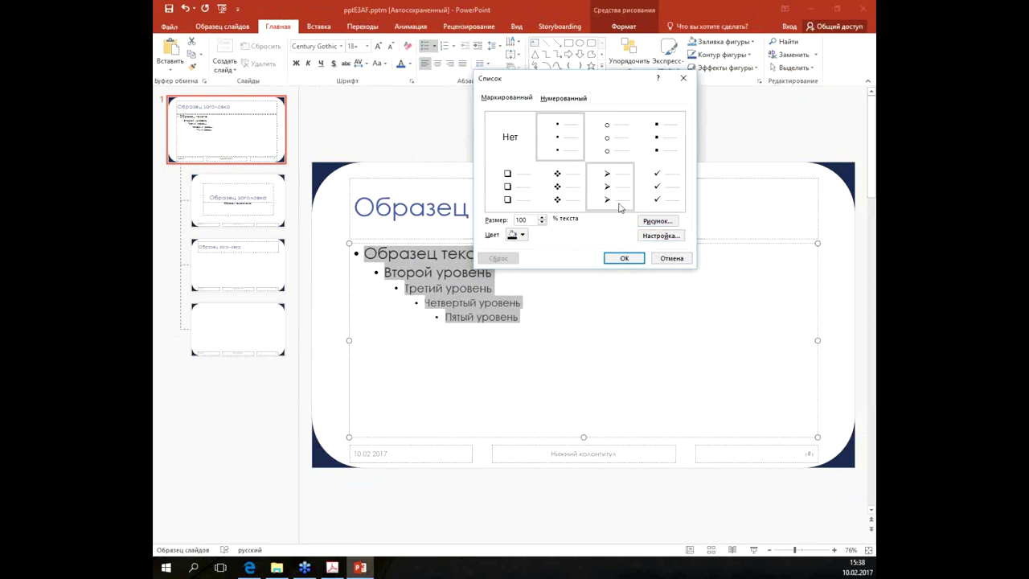
click(661, 199)
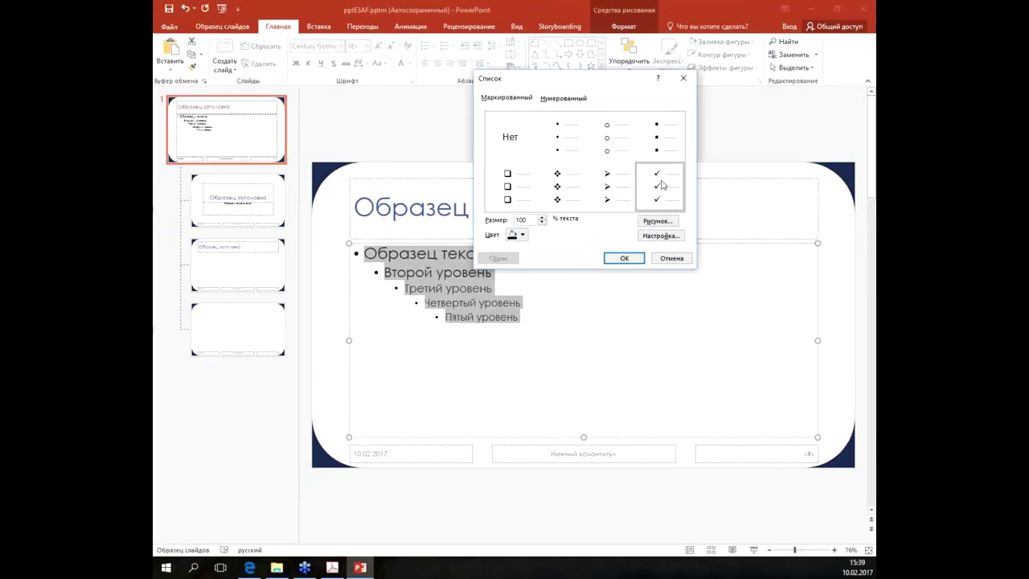
click(657, 137)
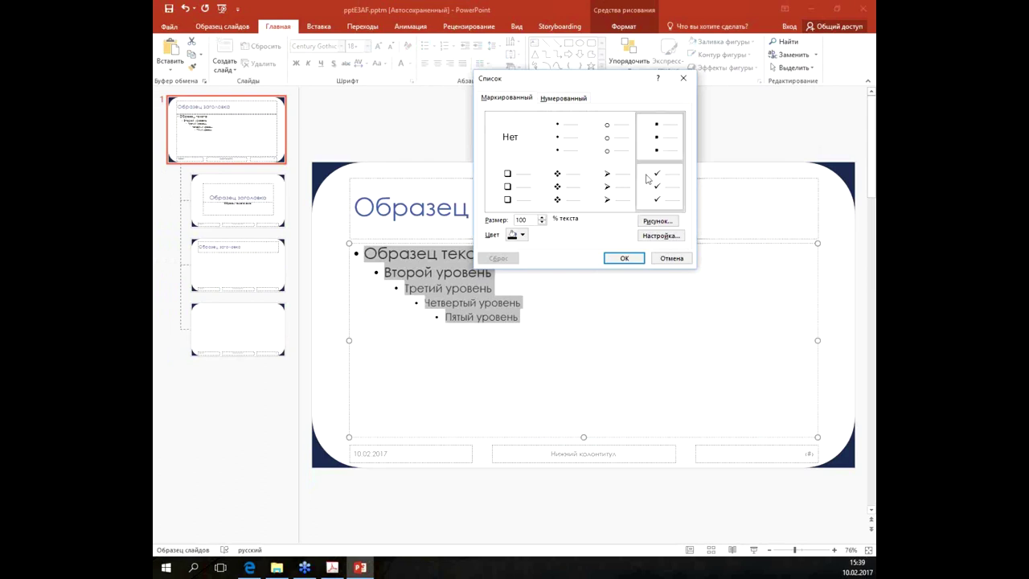
click(511, 235)
click(553, 272)
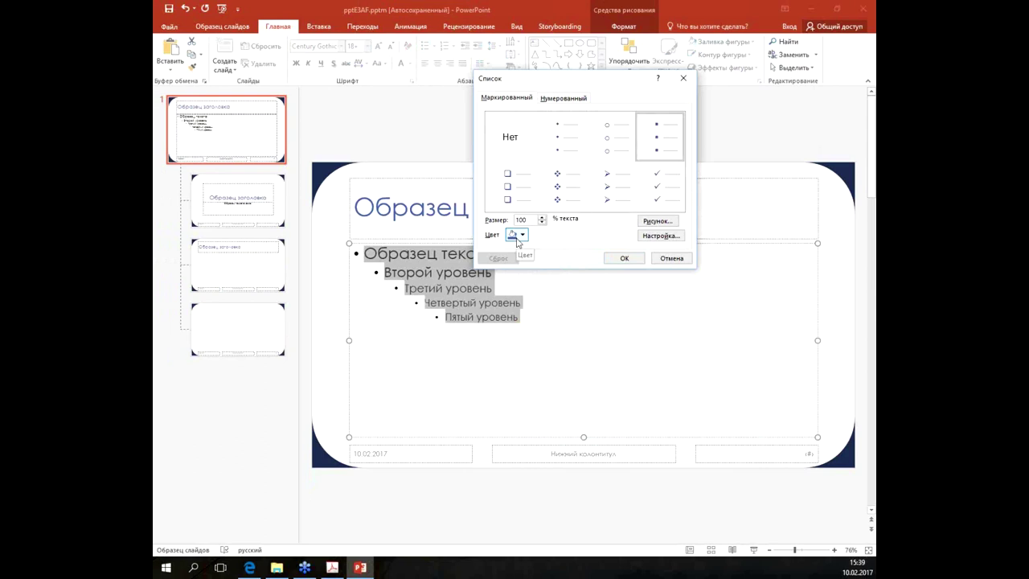
click(628, 258)
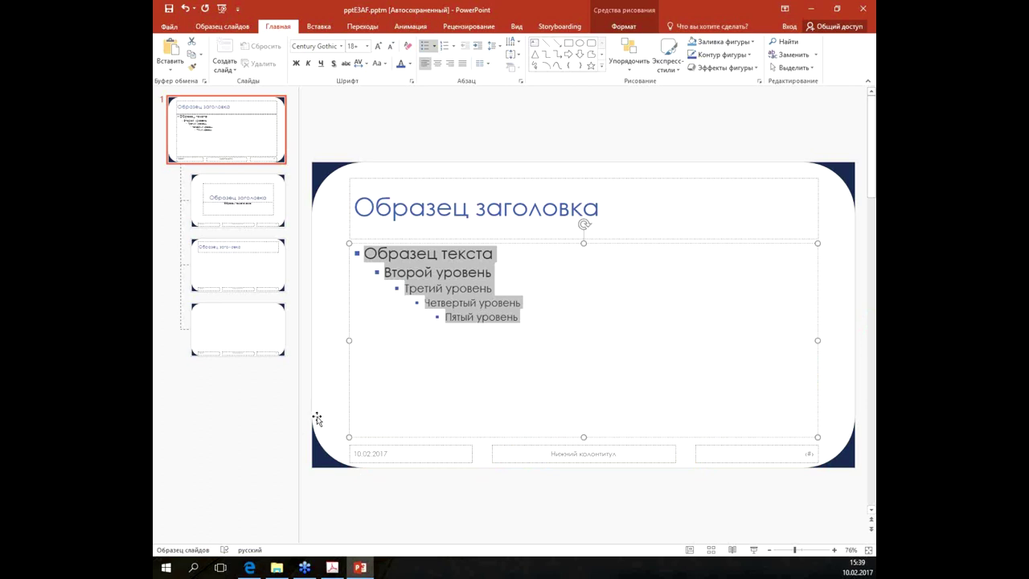
Step: Enlarge the ‹#› slide-number placeholder to about 40 pt with five font-size increases
drag(302, 407, 836, 499)
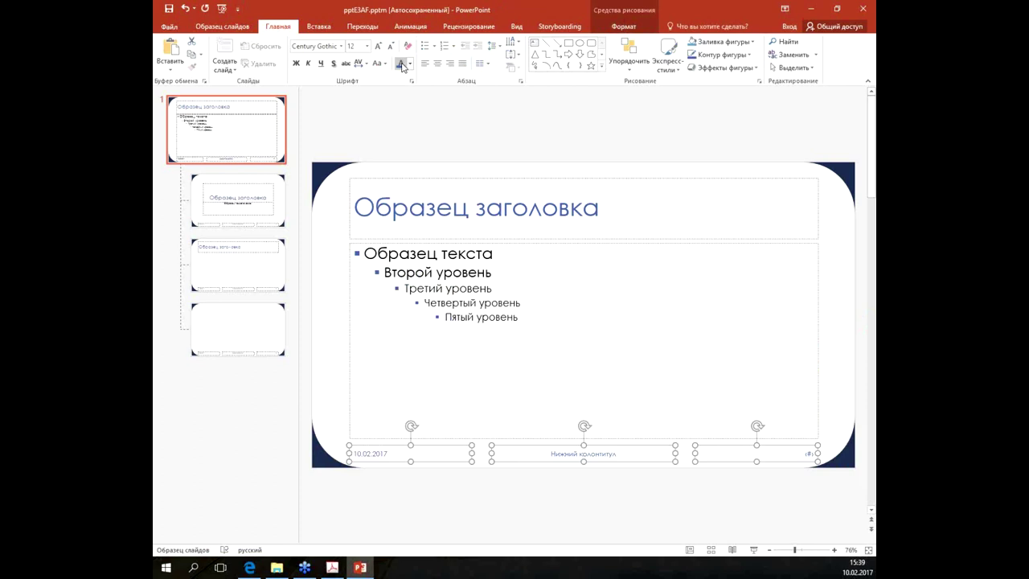
click(811, 464)
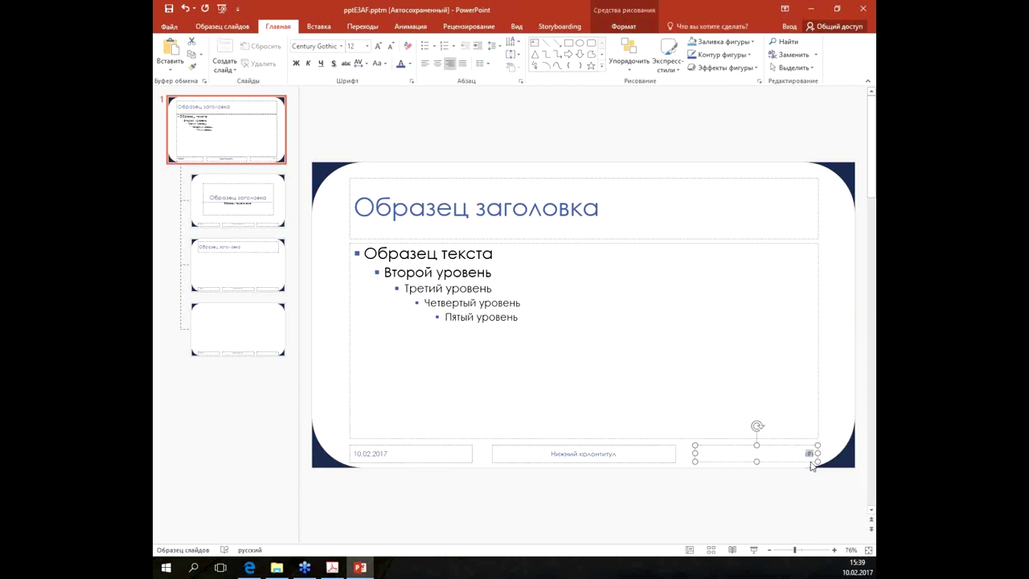
click(377, 46)
click(377, 47)
click(377, 46)
click(377, 47)
click(377, 47)
click(377, 46)
click(377, 47)
click(377, 47)
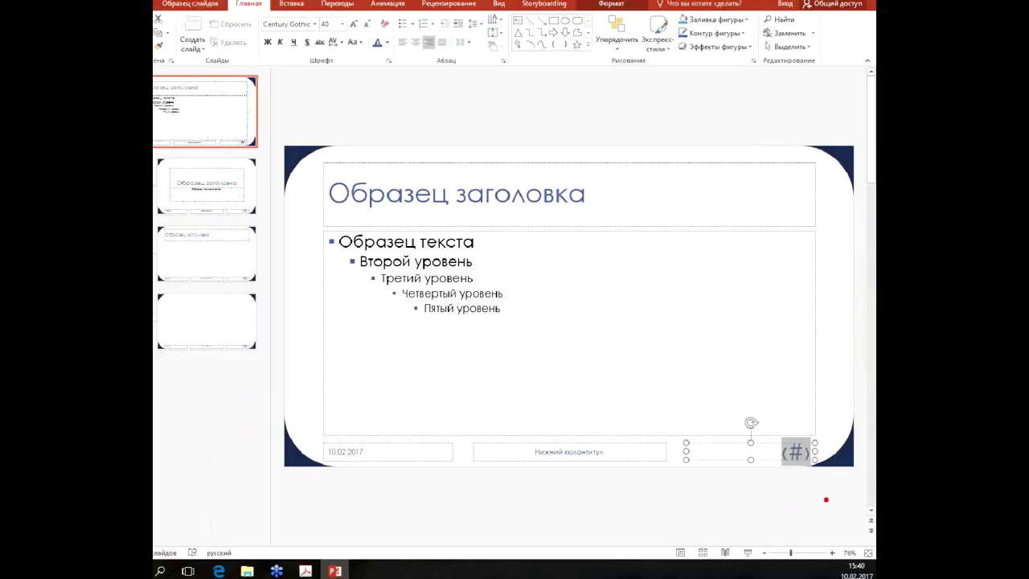
click(546, 143)
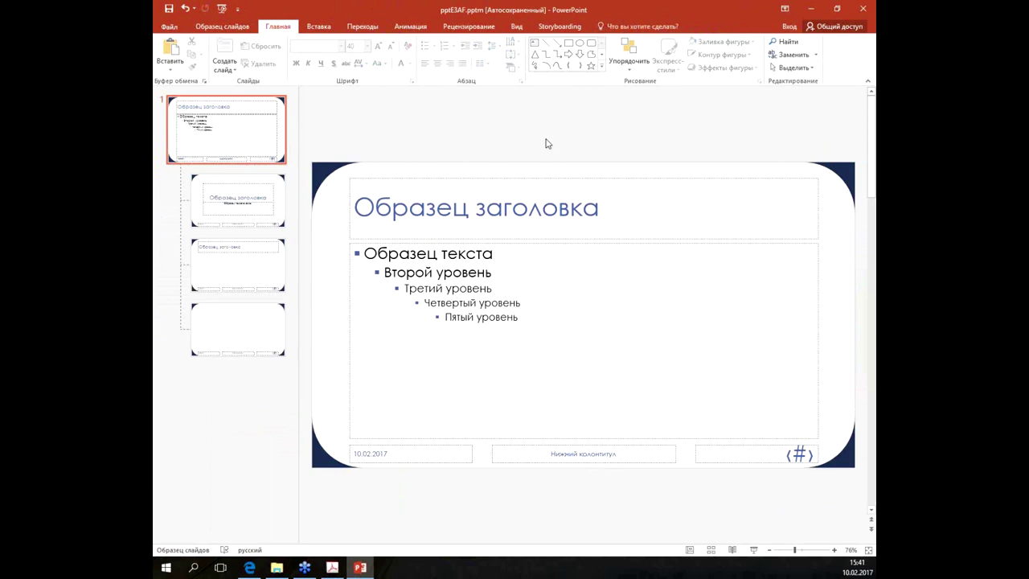
Step: Open the Вставка рисунка picture browser from the Вставка tab's Рисунки command
click(320, 26)
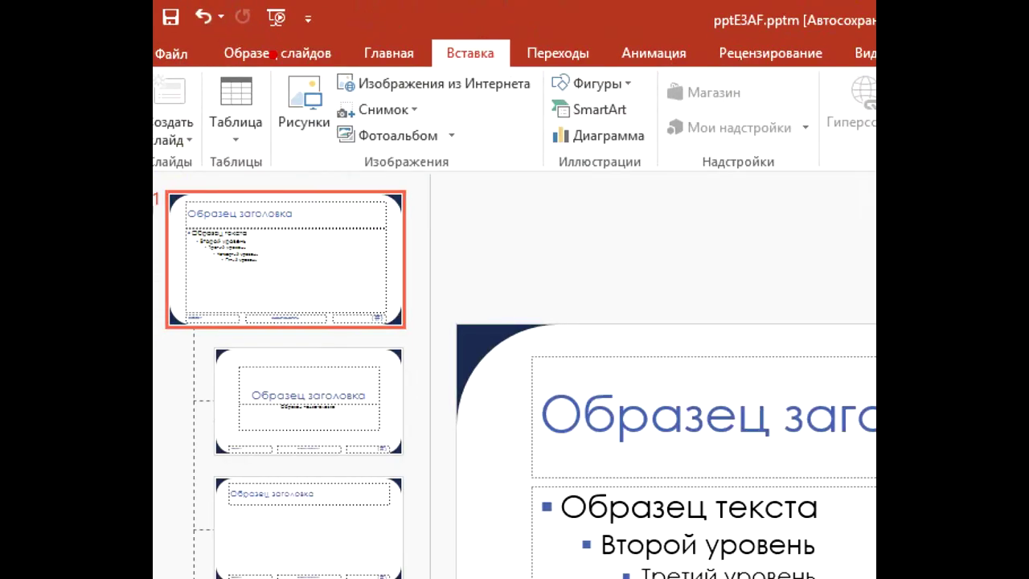
drag(271, 61, 344, 162)
drag(347, 87, 389, 64)
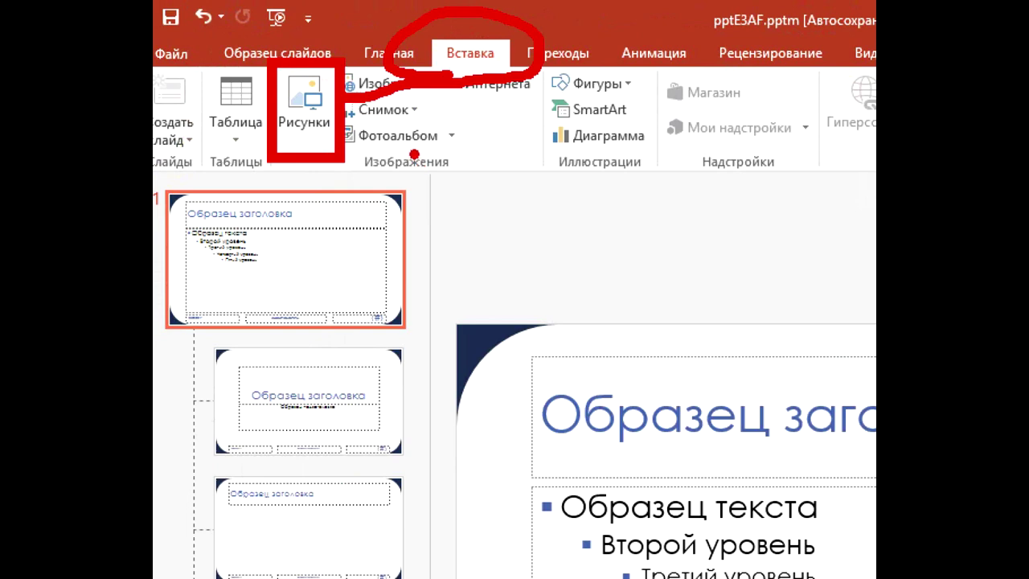
click(238, 58)
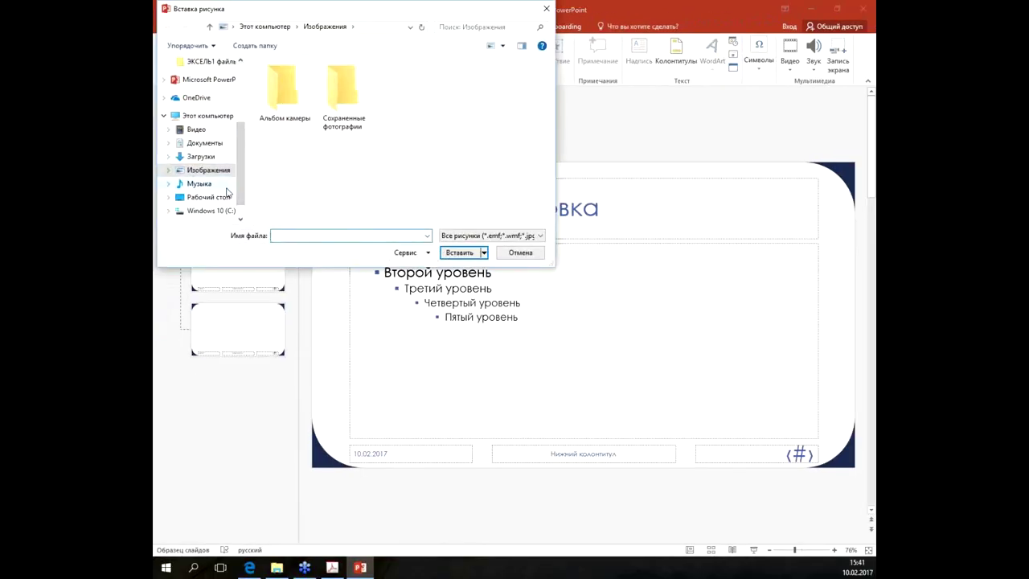
Step: Insert logo.png from the Desktop's вебинар Инфографика в презентации folder onto the master
click(219, 197)
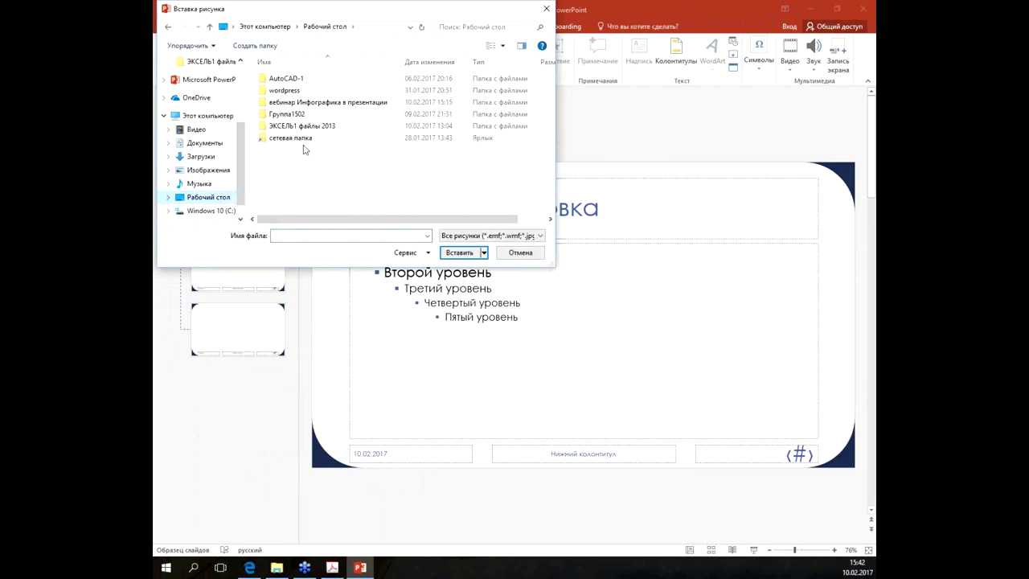
double_click(331, 104)
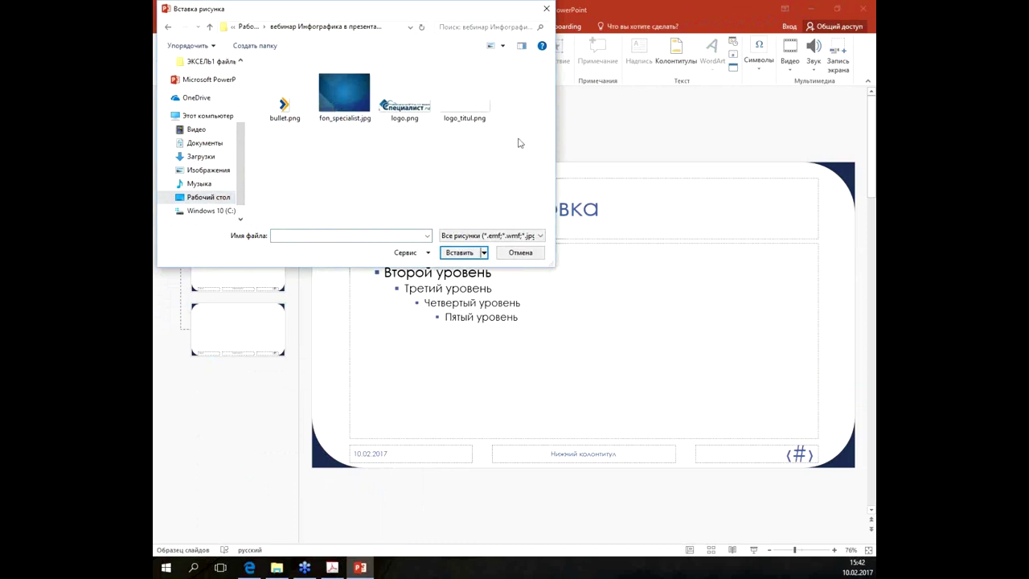
click(417, 105)
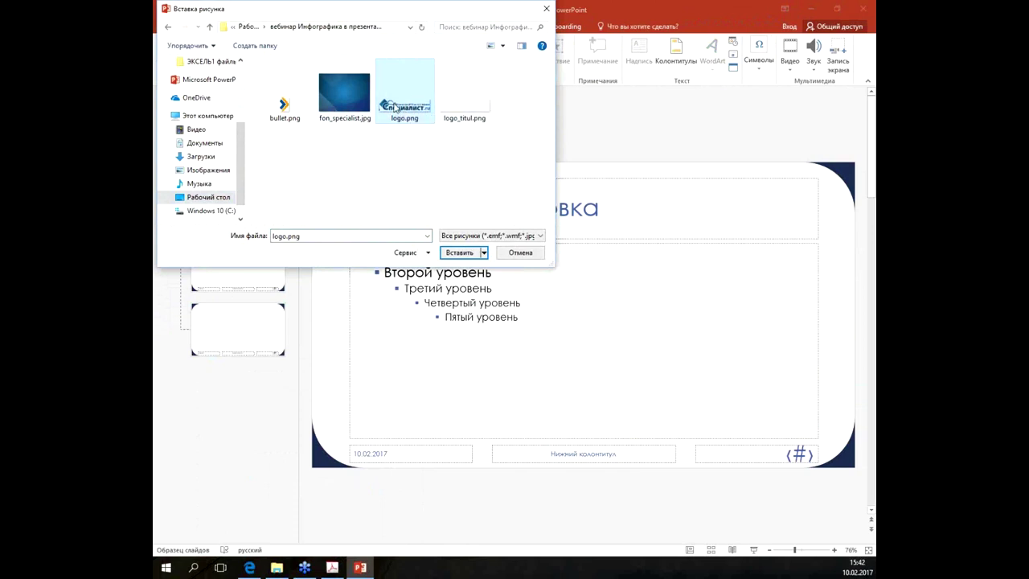
mouse_move(401, 104)
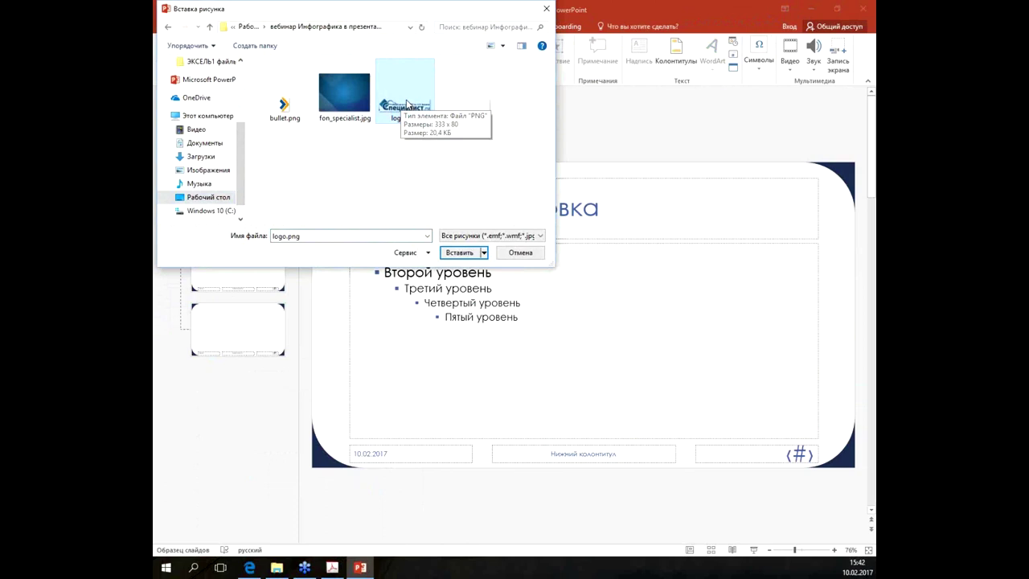
double_click(406, 103)
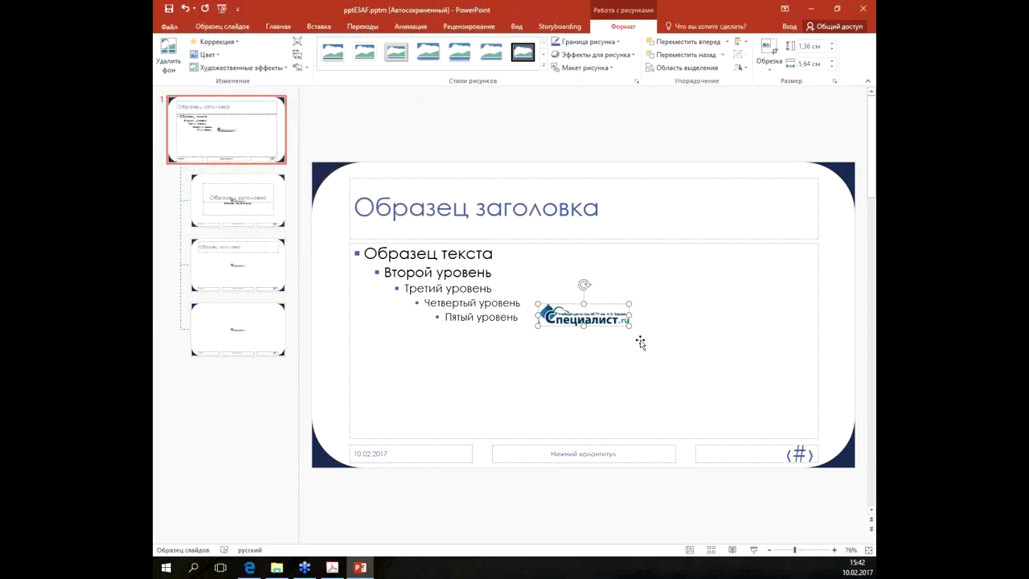
Step: Place the Специалист.ru logo over the bottom-left date footer of the slide master
drag(596, 317, 415, 455)
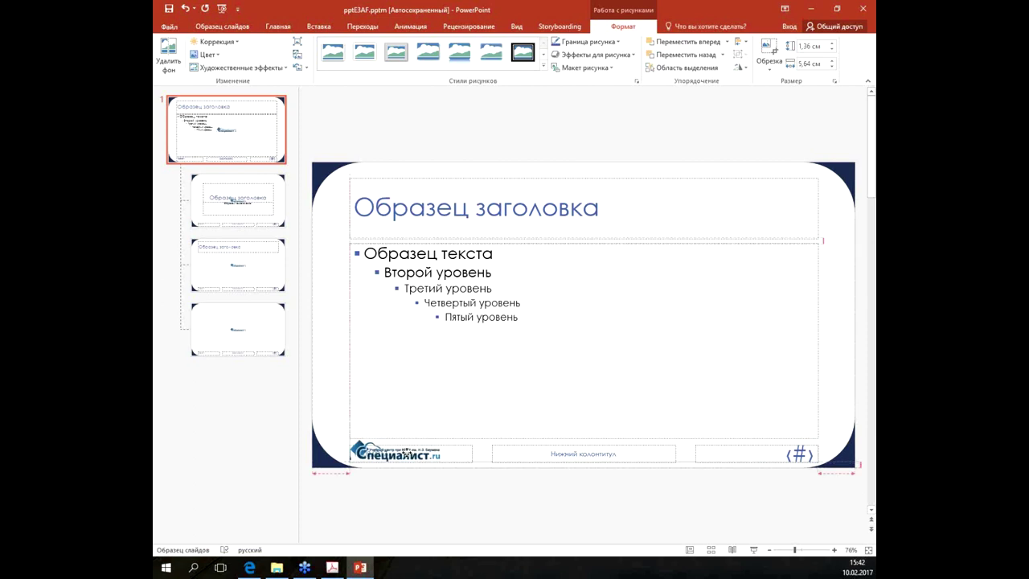
drag(409, 456, 407, 455)
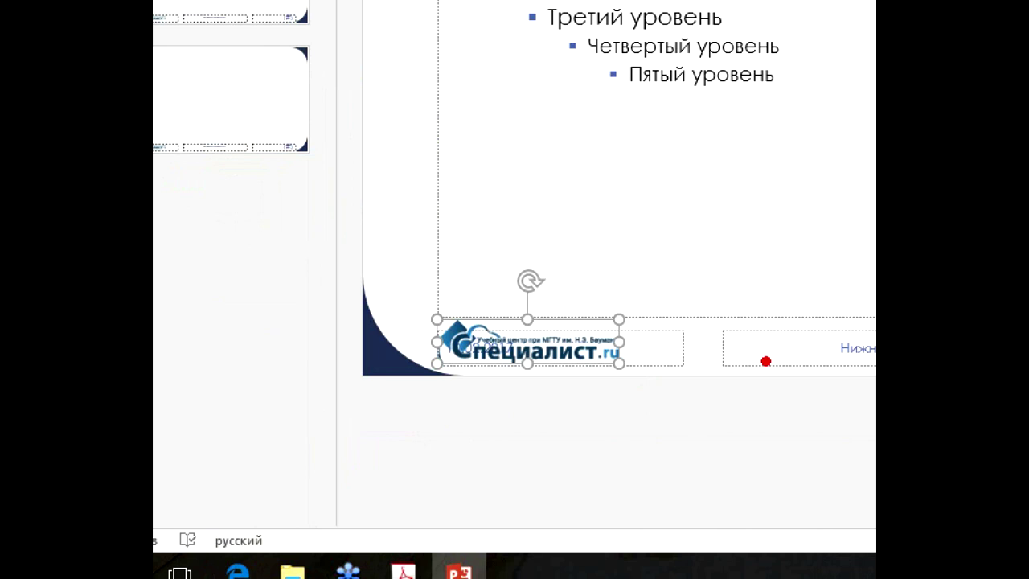
drag(679, 354, 726, 340)
drag(692, 309, 708, 385)
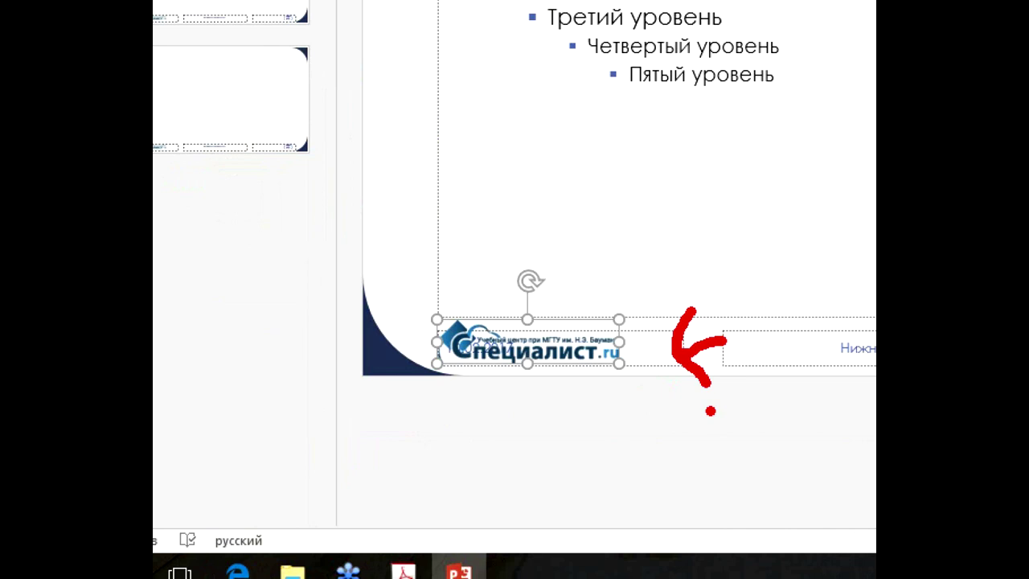
click(430, 157)
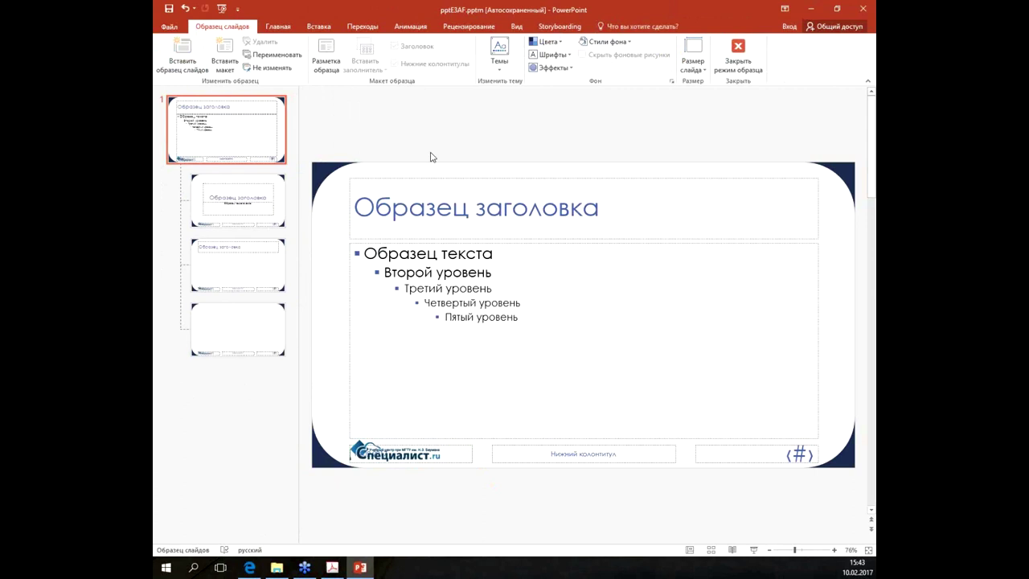
click(233, 205)
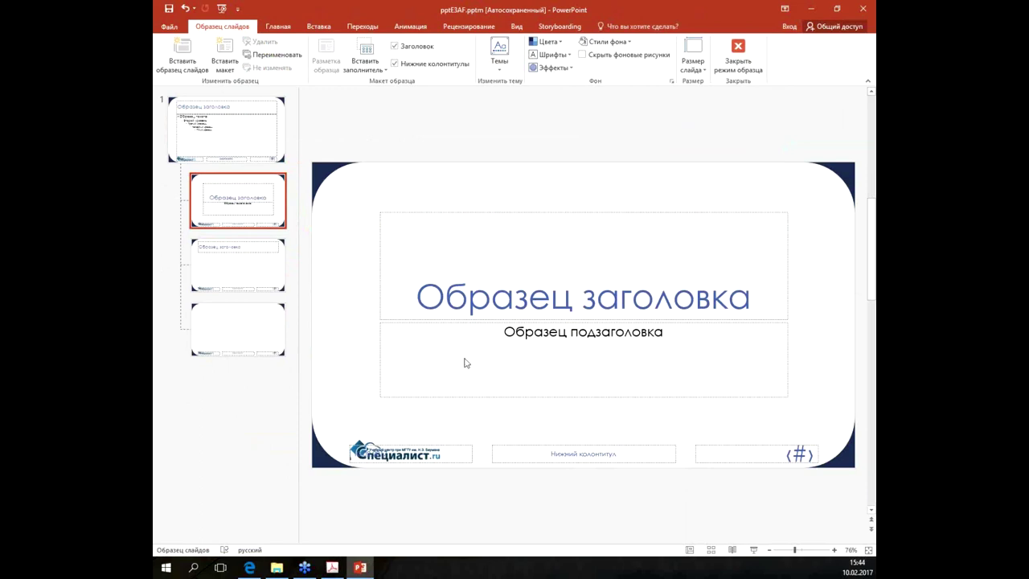
Step: Show the title slide layout to confirm the Специалист.ru logo sits in its bottom-left corner
drag(350, 421, 403, 426)
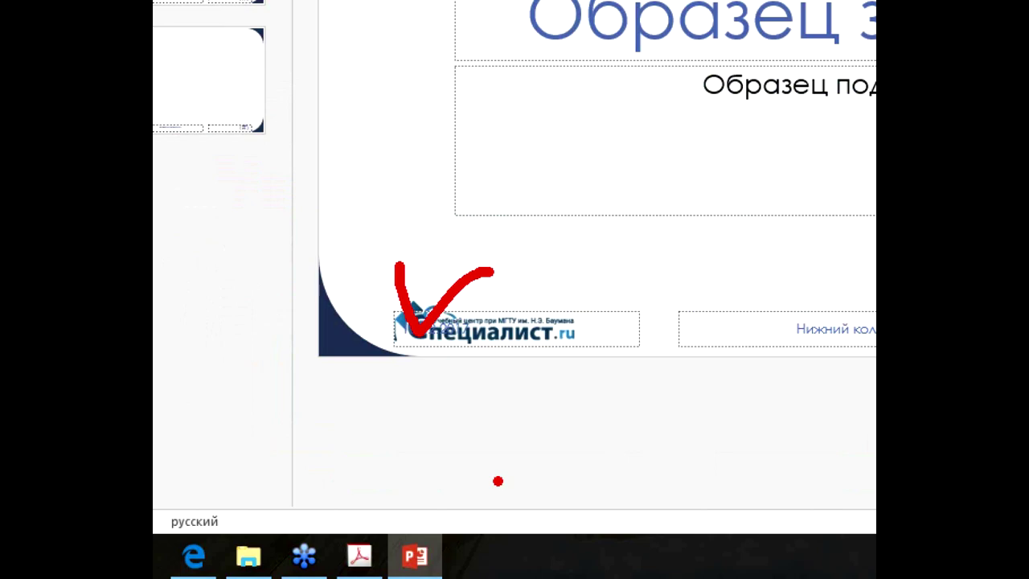
key(Escape)
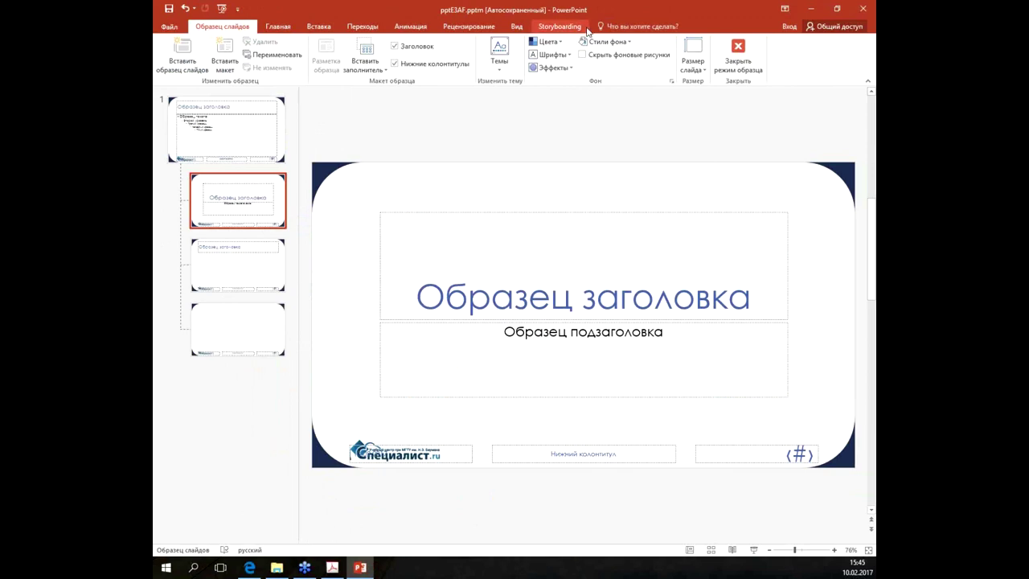
Step: Turn on Скрыть фоновые рисунки for the title layout, leaving a plain dark navy slide without the logo
key(ctrl+1)
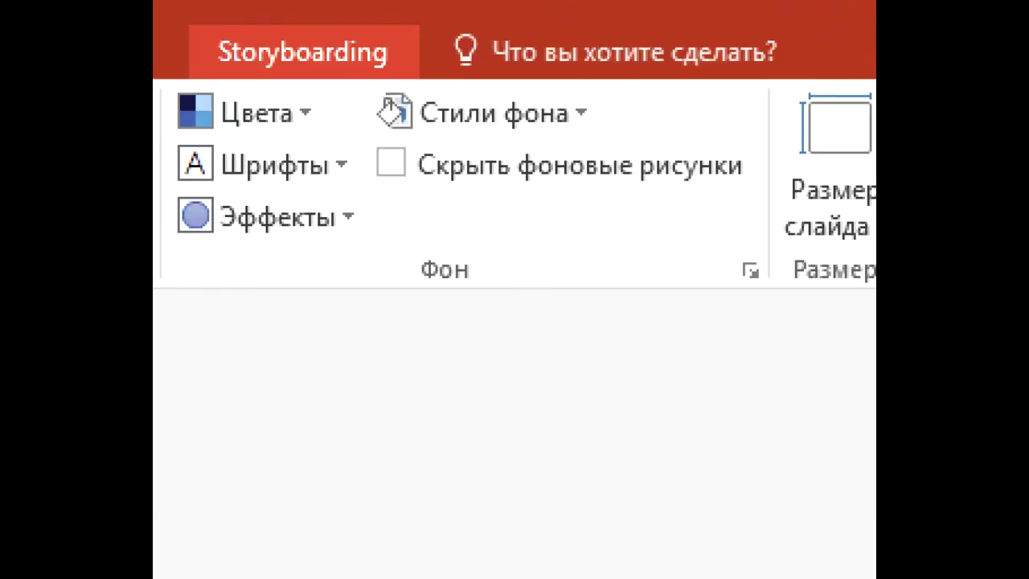
drag(385, 156, 819, 256)
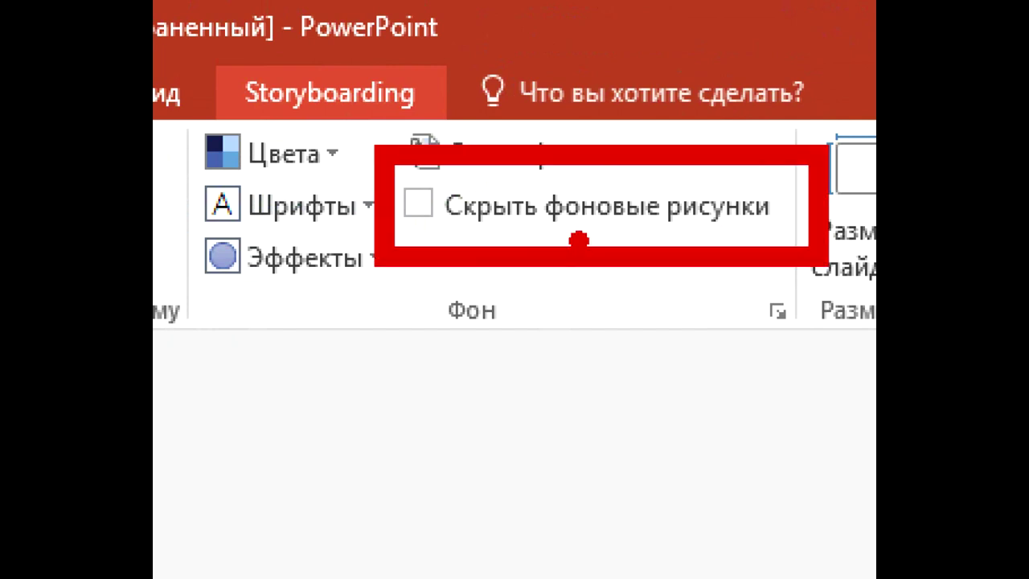
click(414, 196)
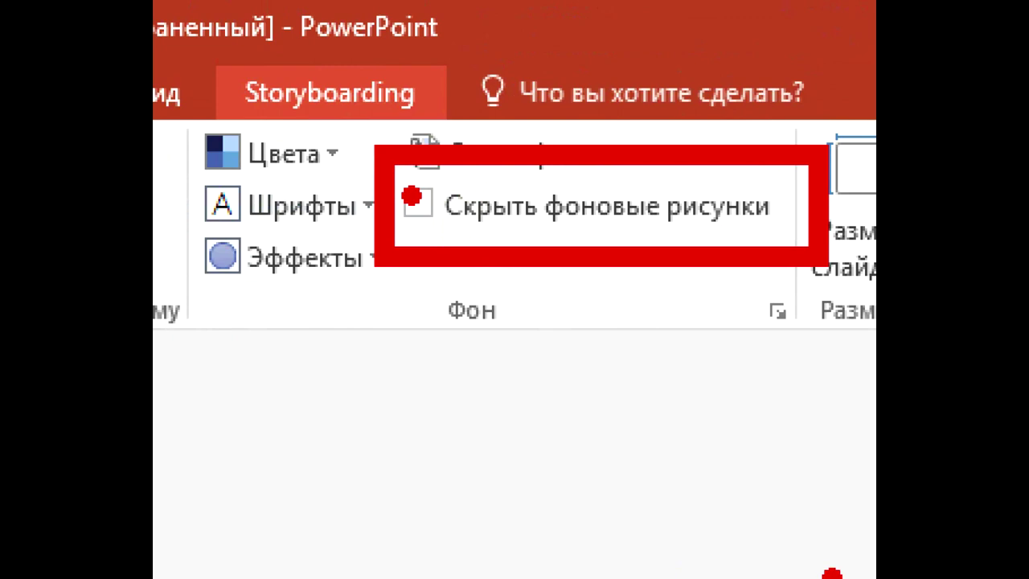
key(Escape)
mouse_move(176, 14)
mouse_down()
mouse_move(265, 40)
mouse_move(669, 54)
mouse_up()
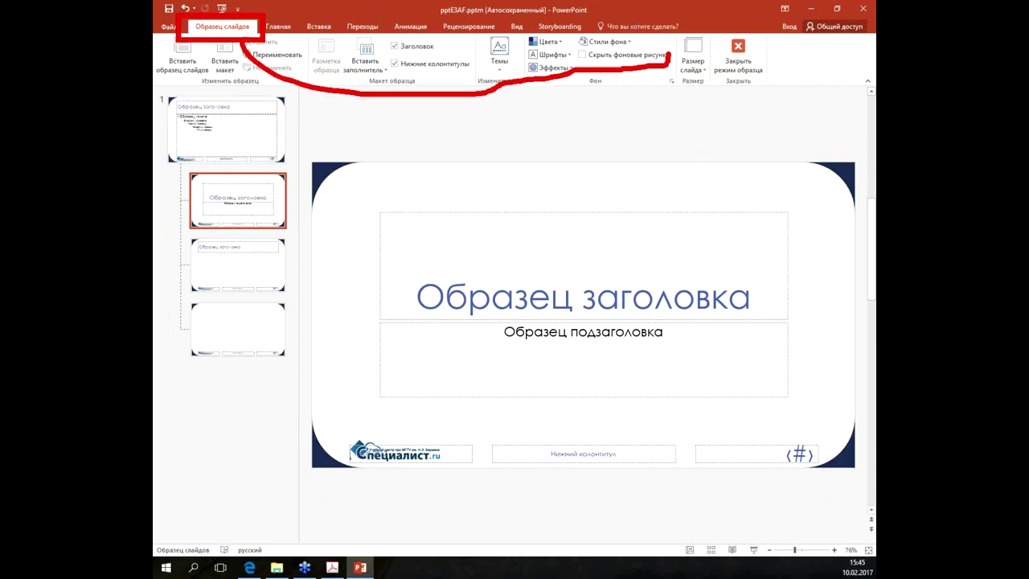
key(Escape)
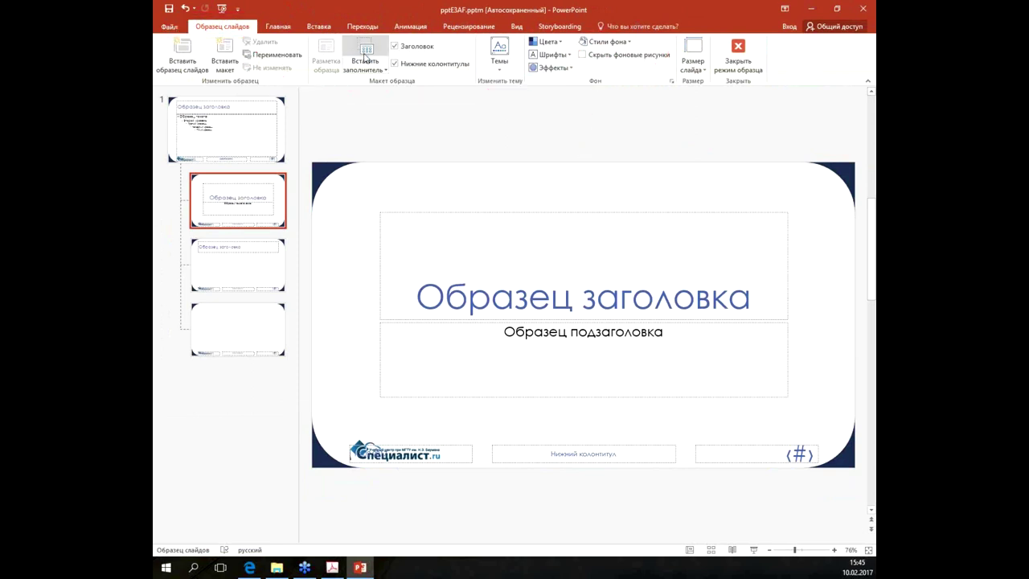
click(612, 56)
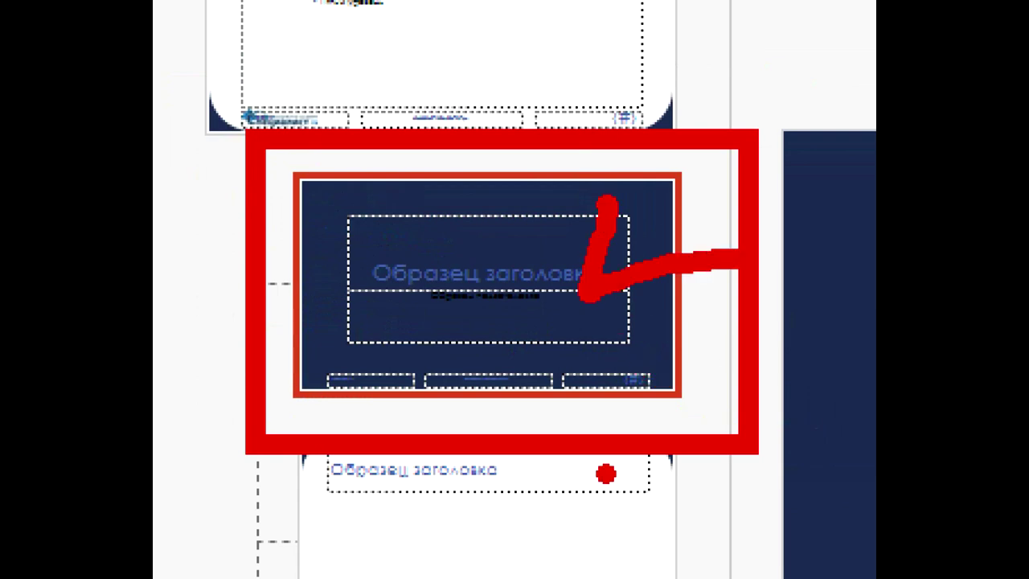
Step: Fill the title layout's background with the picture fon_specialist.jpg
right_click(239, 193)
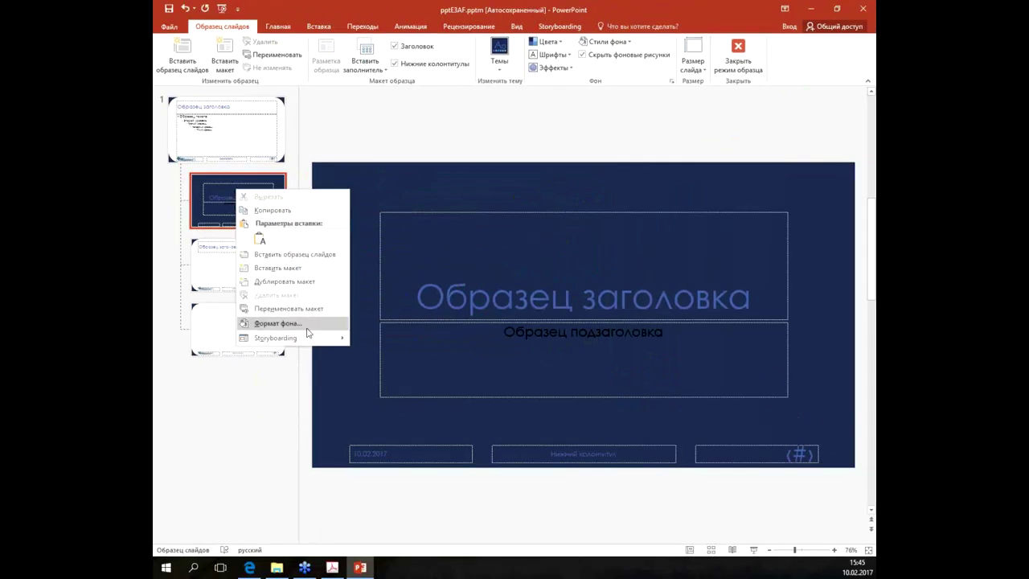
click(305, 324)
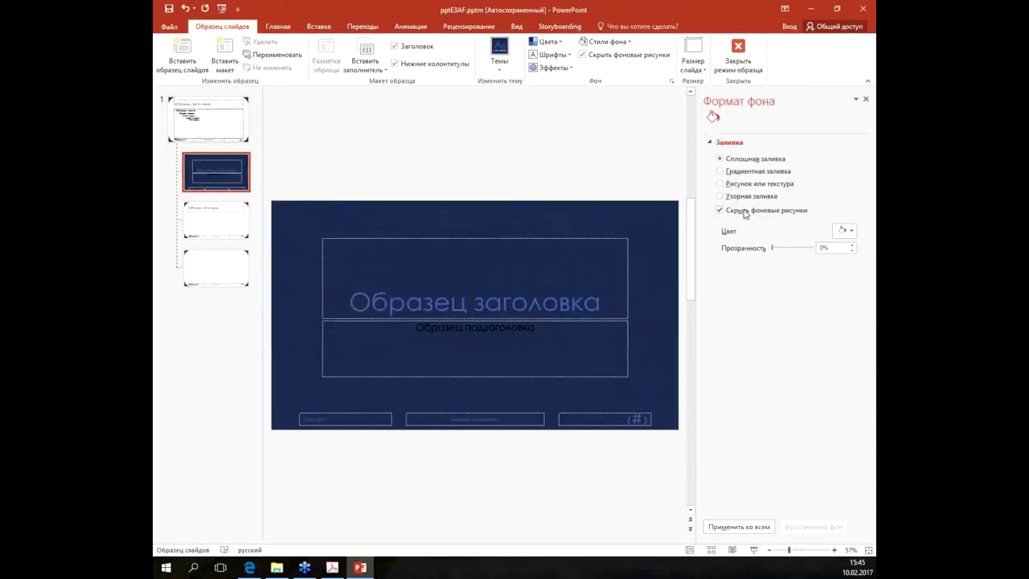
click(720, 183)
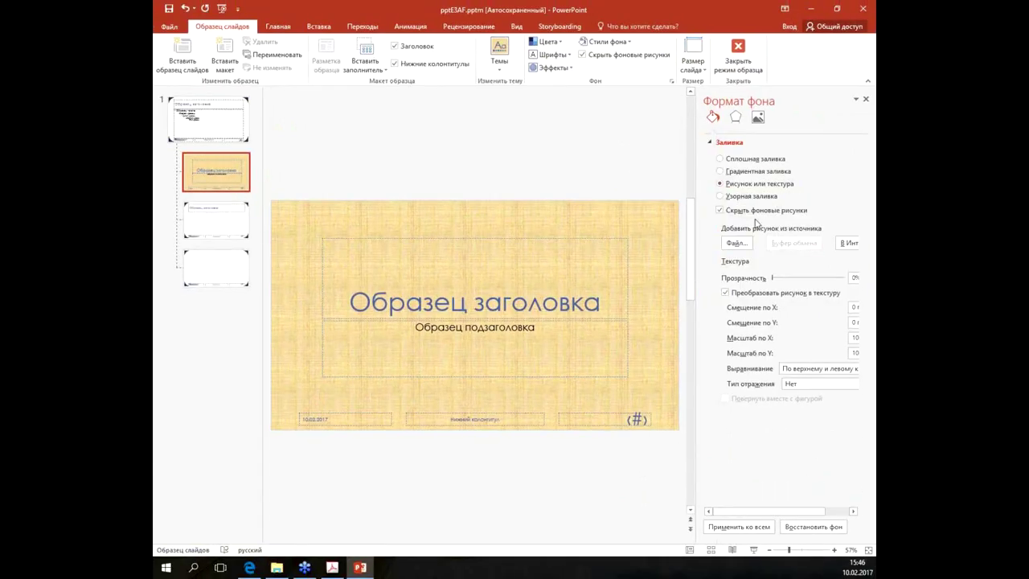
click(735, 243)
click(346, 97)
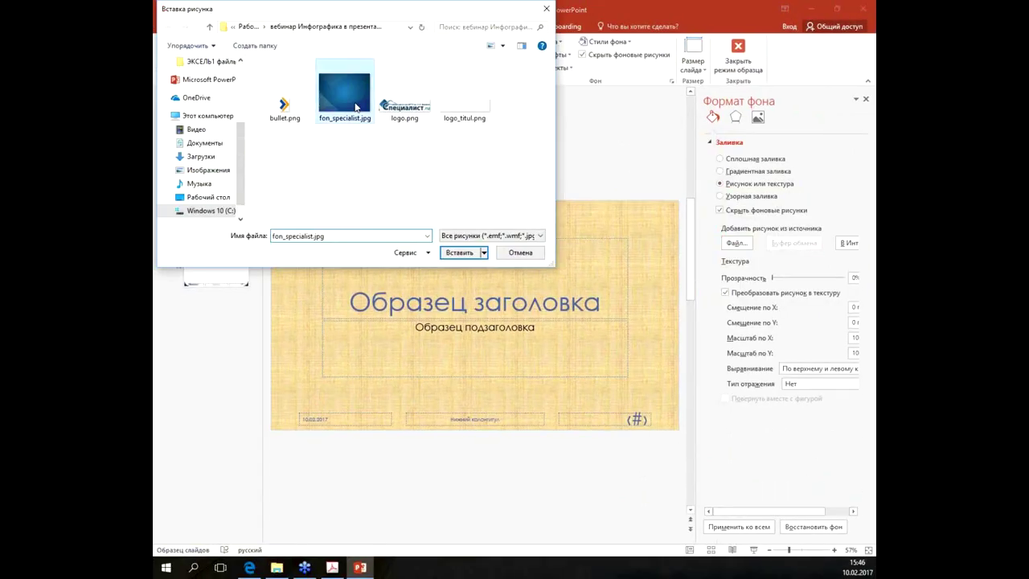
double_click(356, 107)
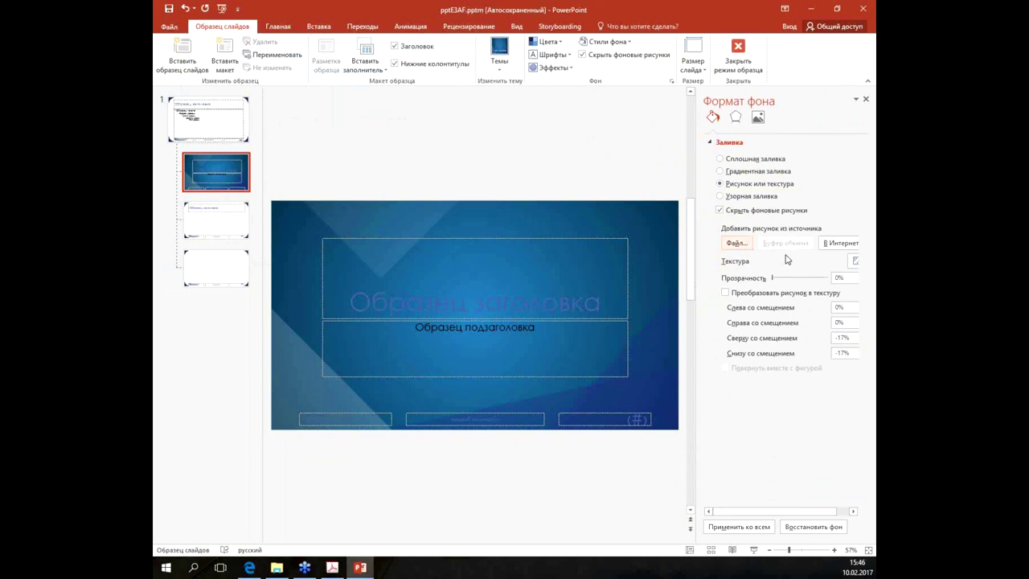
click(865, 99)
click(458, 307)
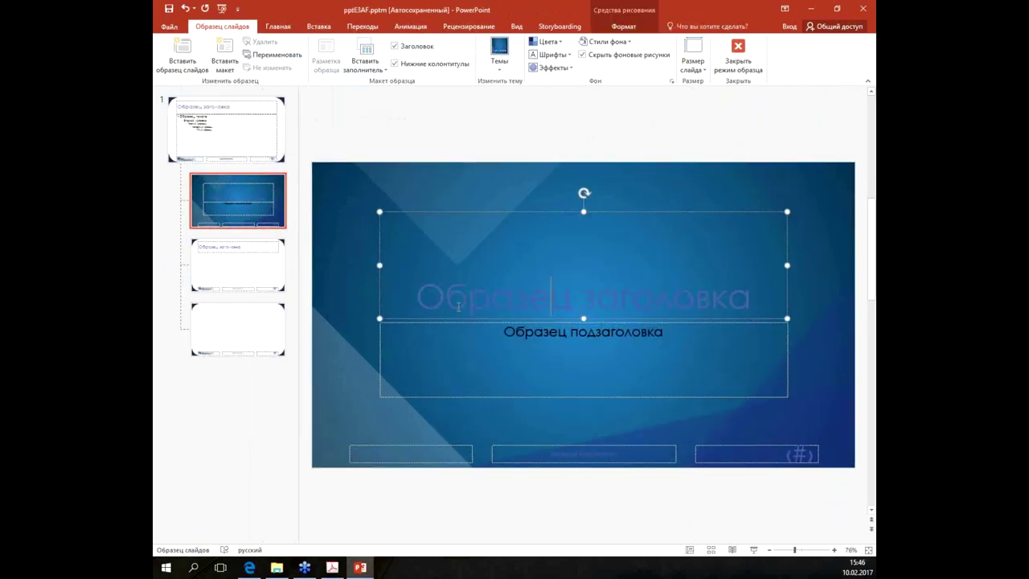
Step: Insert logo_titul.png on the title layout and place it above the title placeholder
click(326, 31)
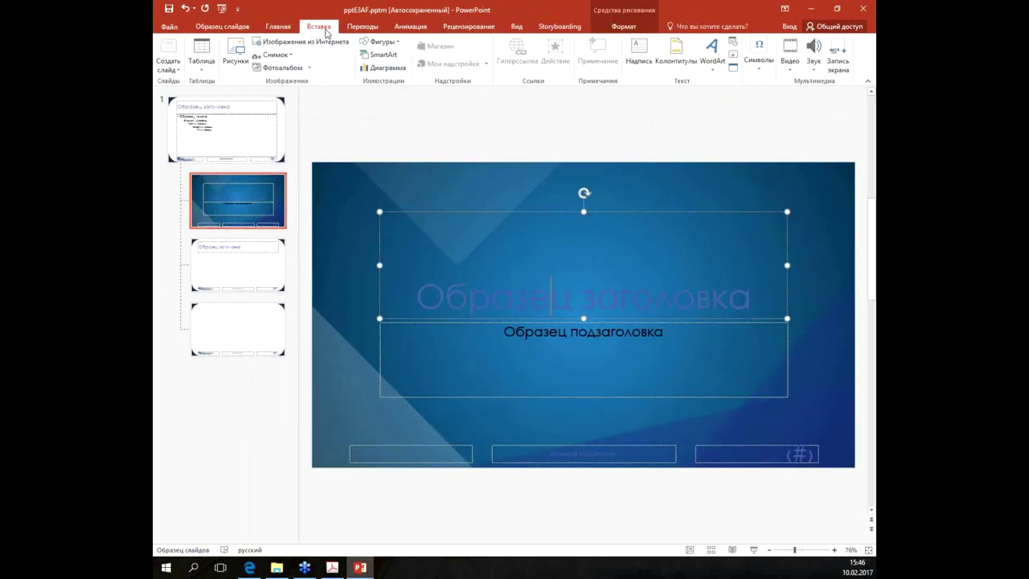
click(235, 54)
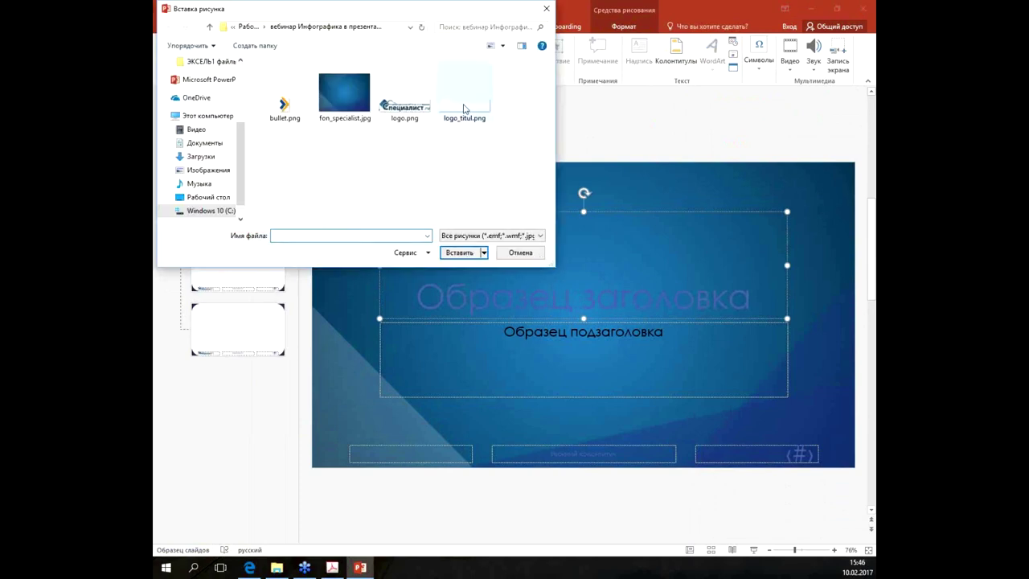
double_click(463, 109)
drag(597, 341, 590, 270)
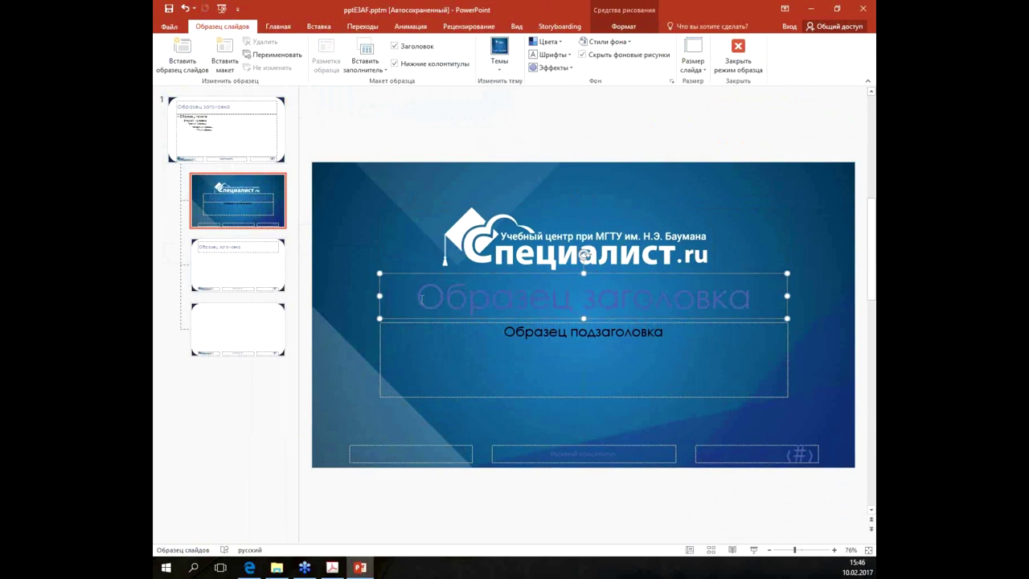
Step: Make the title and subtitle sample text white
drag(422, 299, 844, 315)
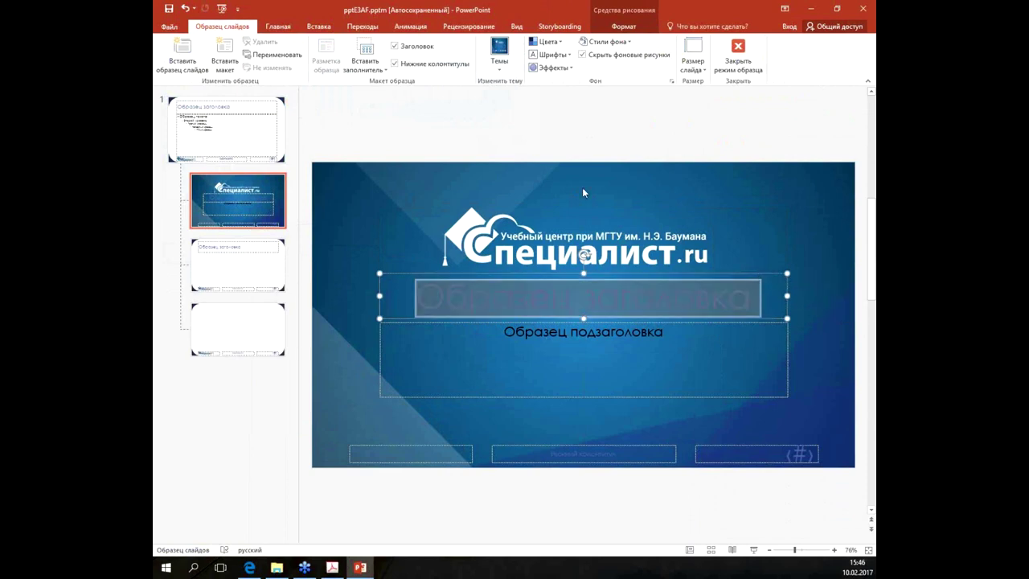
click(278, 26)
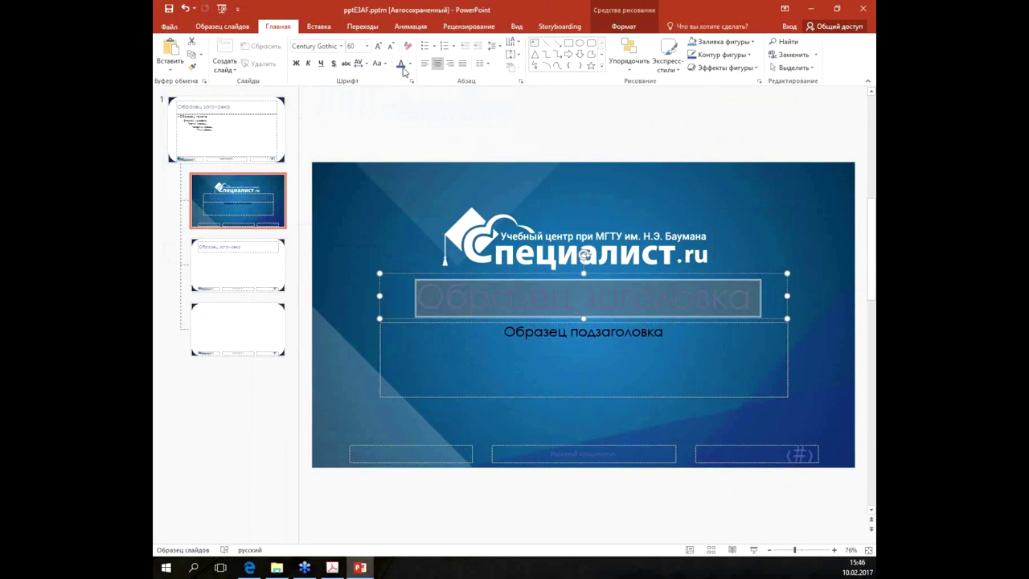
click(410, 63)
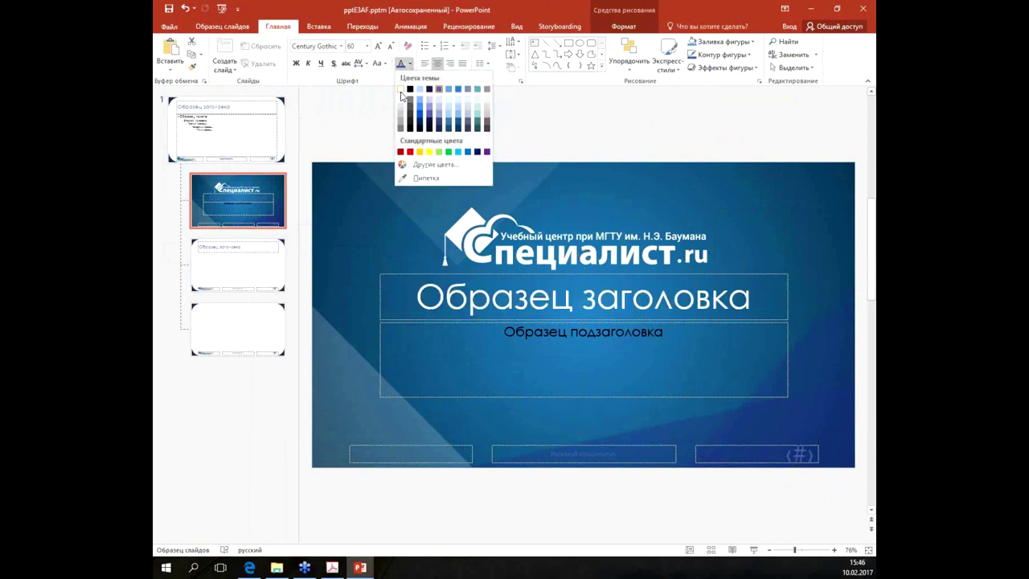
click(402, 94)
drag(503, 332, 672, 331)
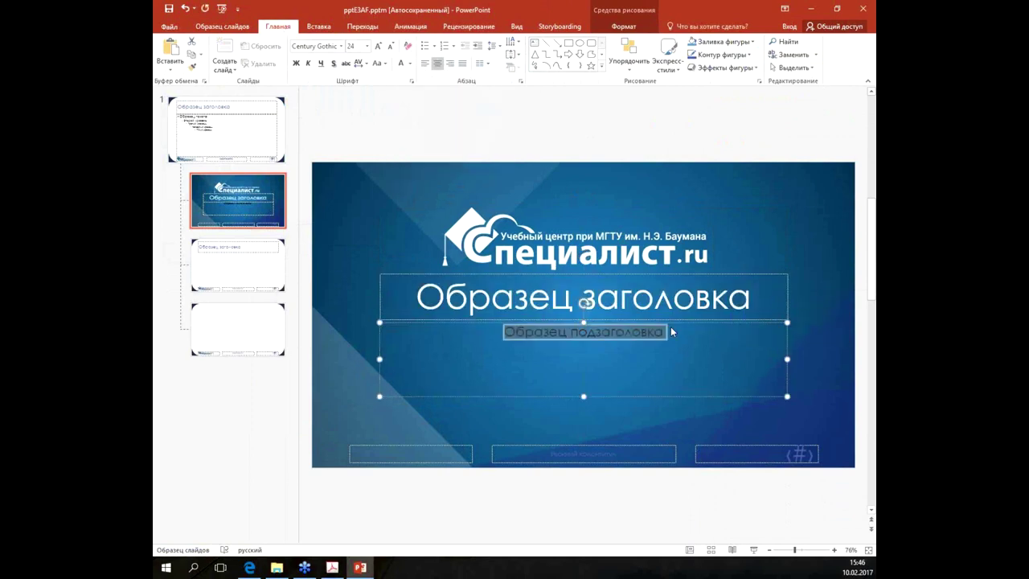
click(401, 63)
Step: Shorten the subtitle box from its top edge and move the title placeholder slightly lower
click(611, 299)
click(584, 326)
drag(583, 321, 585, 363)
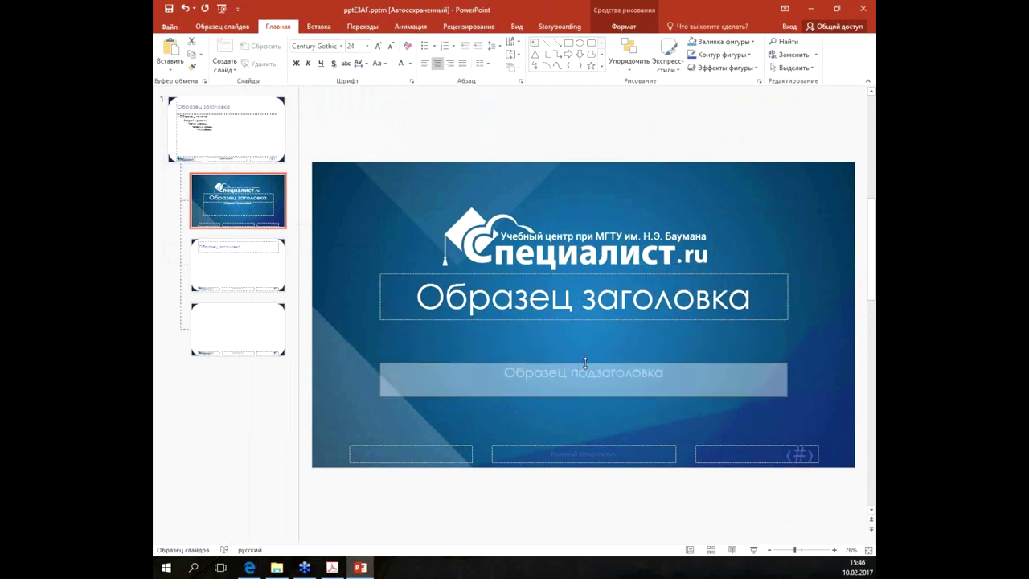
click(584, 307)
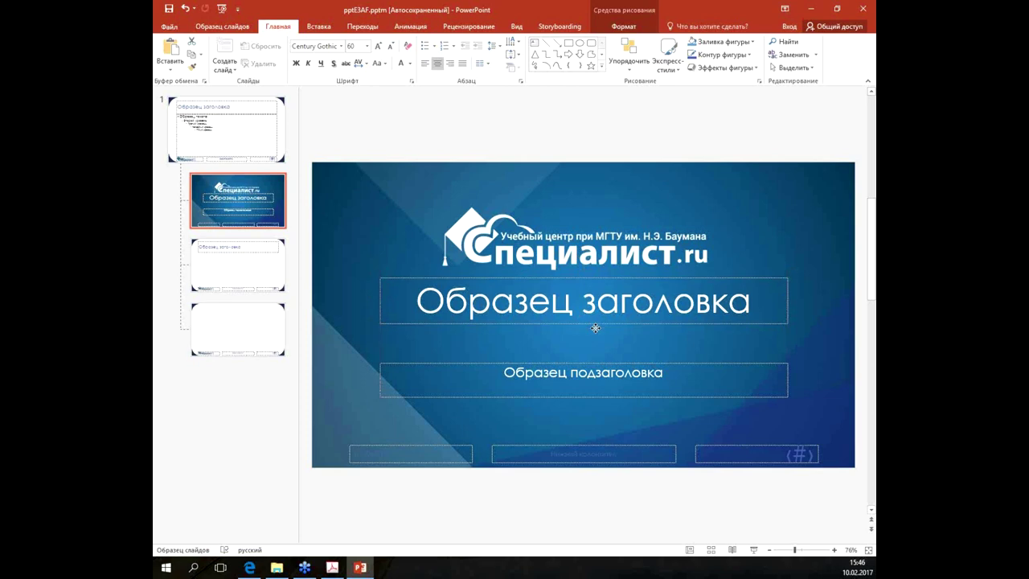
drag(595, 318, 595, 345)
click(225, 26)
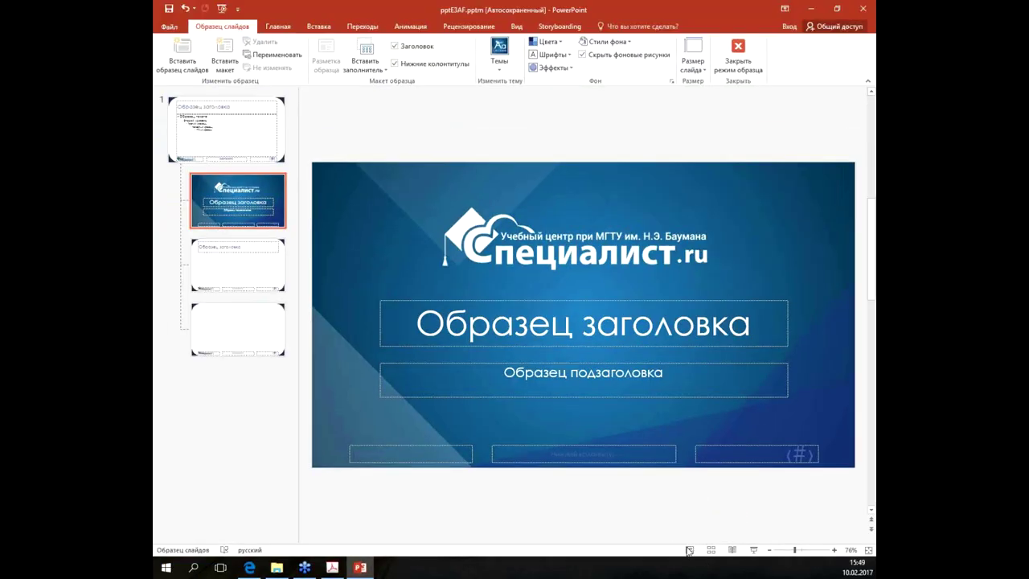
Step: Return to Normal view and list the available slide layouts under Макет
click(688, 550)
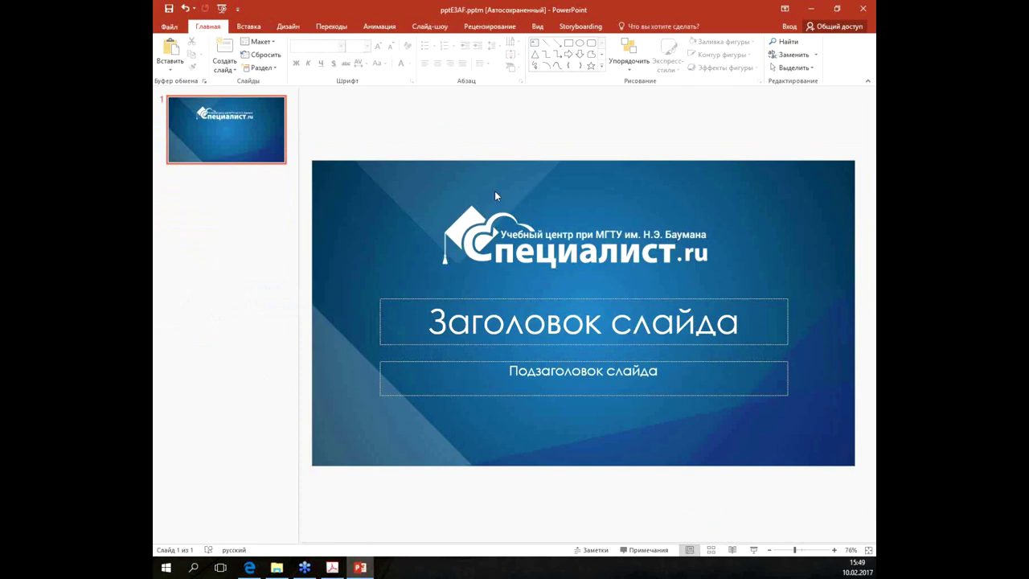
click(259, 47)
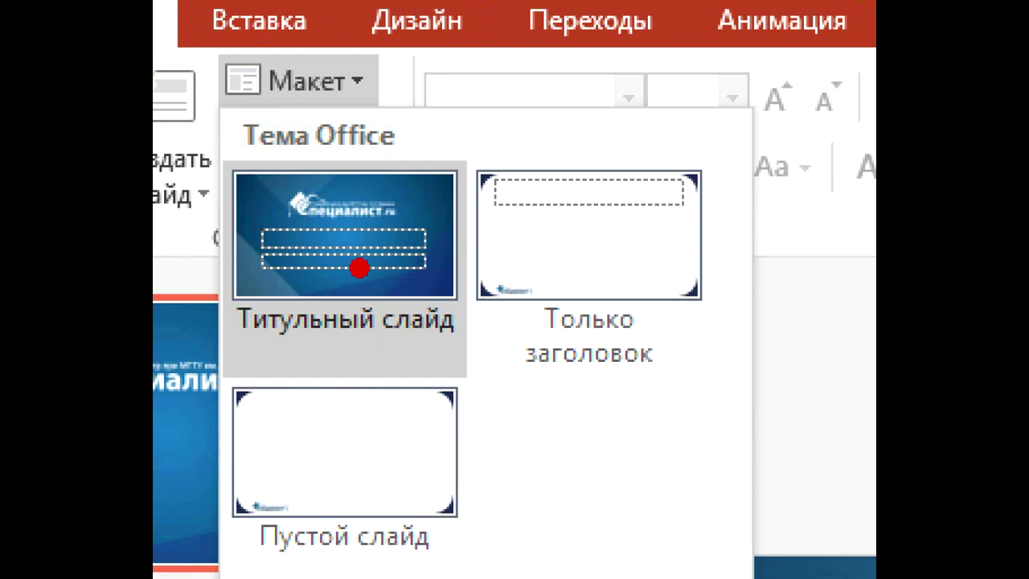
Step: Add slide 2 after the title slide using the Только заголовок layout
drag(354, 137, 563, 74)
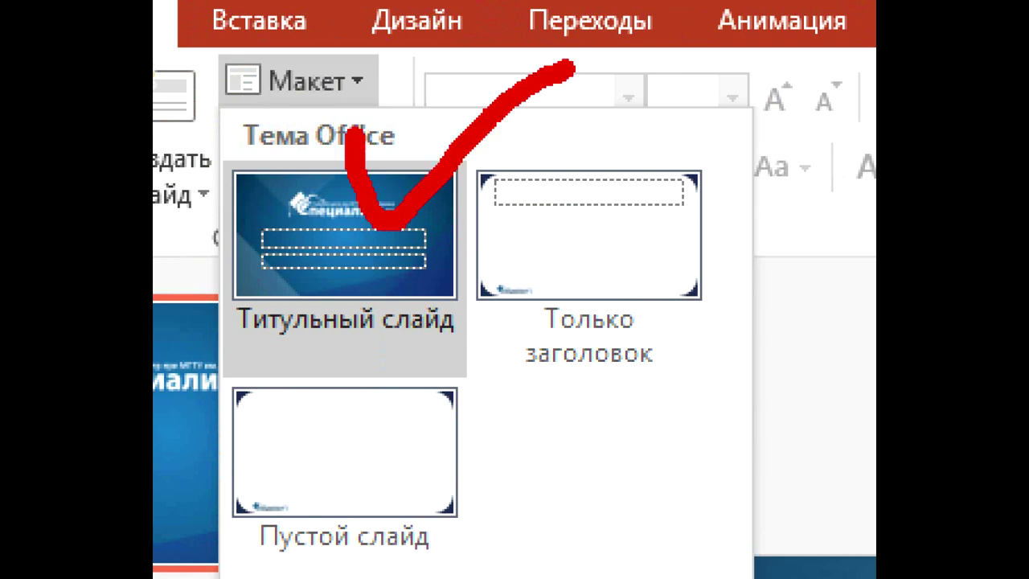
key(Escape)
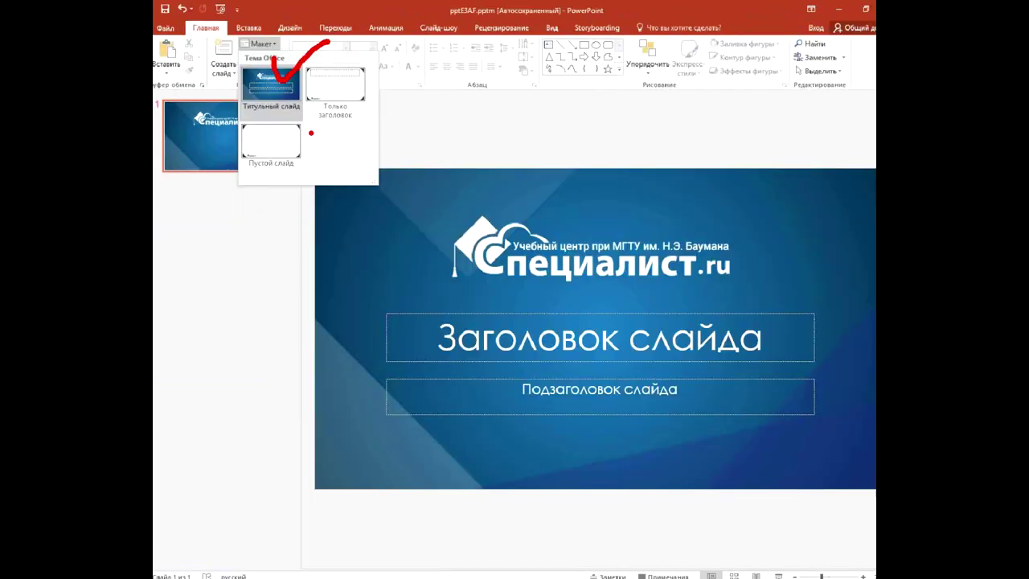
click(238, 149)
click(241, 197)
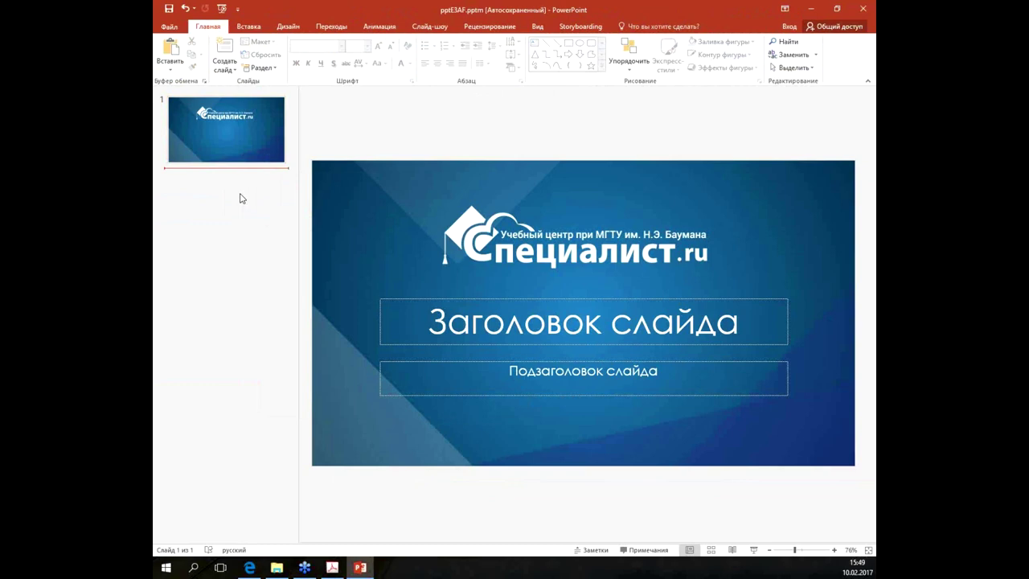
click(224, 69)
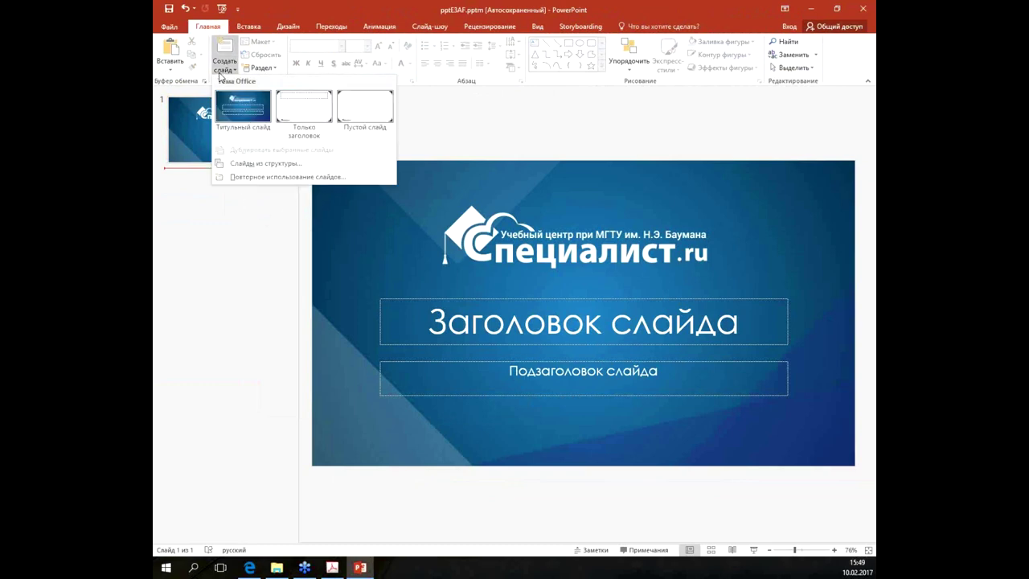
click(319, 115)
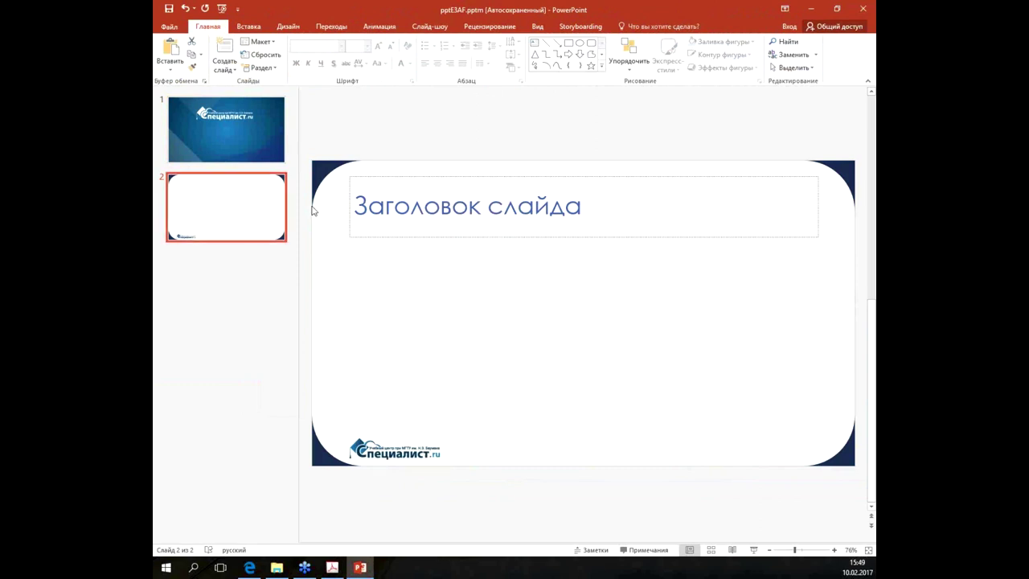
click(235, 120)
click(234, 208)
click(225, 120)
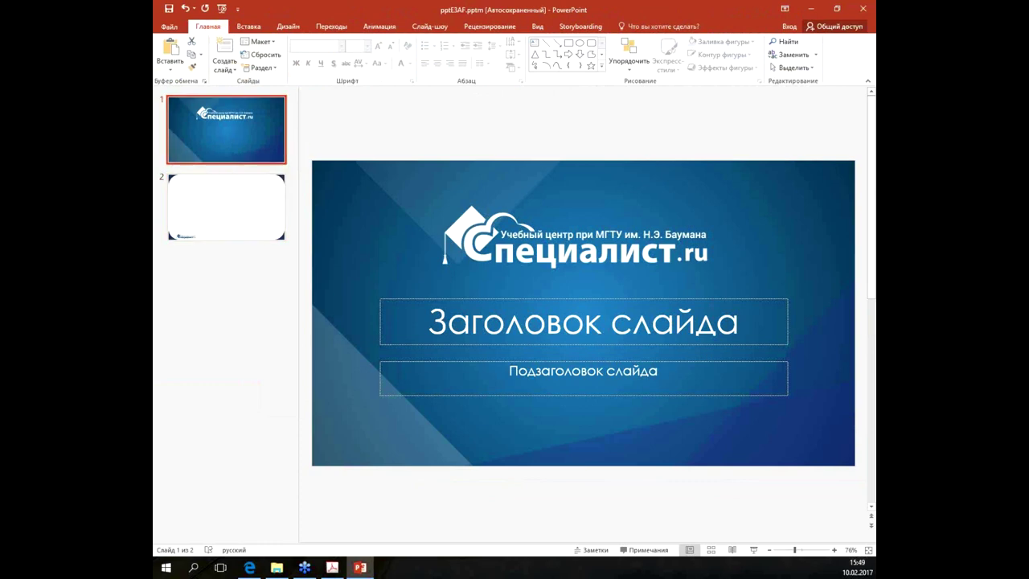
Step: Paste «Центру «Специалист» 25 лет!» into slide 1's title and widen the box to one line
key(alt+Tab)
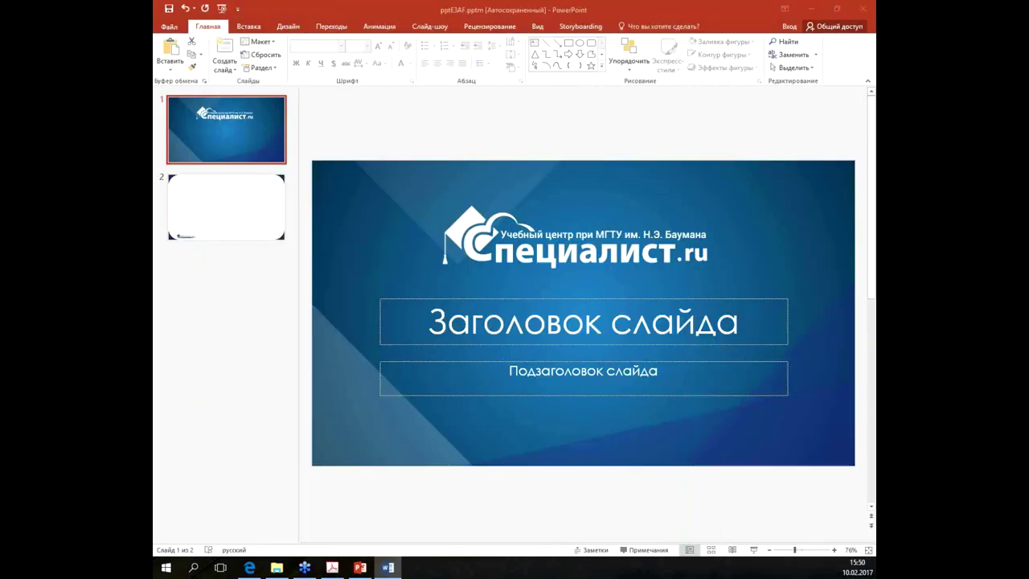
click(589, 321)
right_click(604, 312)
click(679, 358)
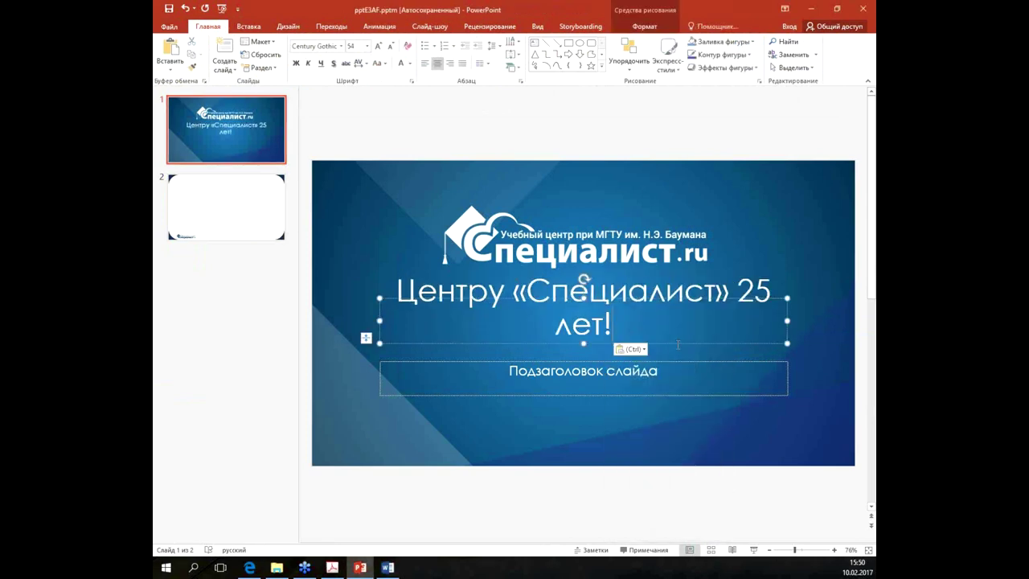
drag(787, 320, 836, 325)
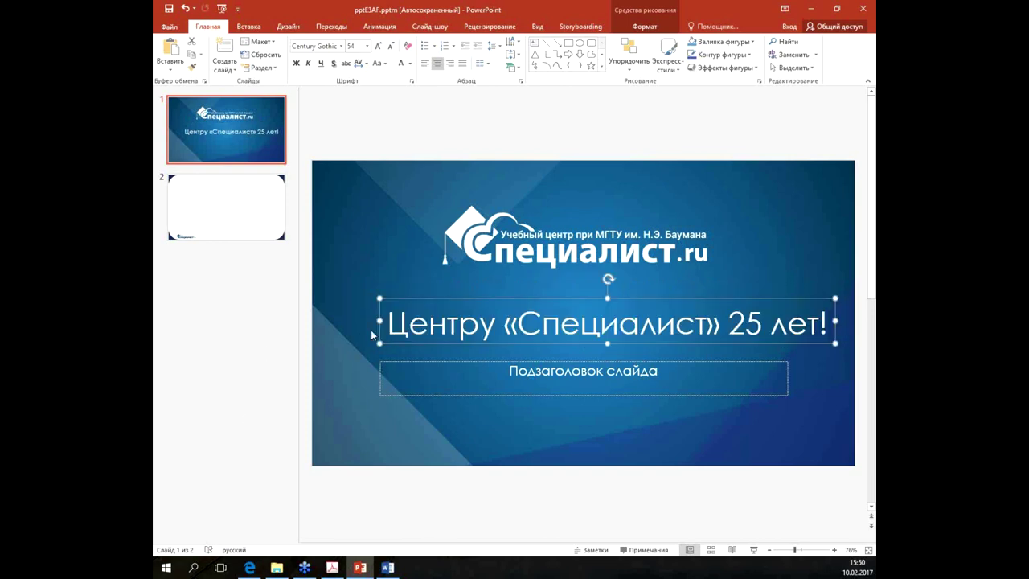
drag(379, 320, 342, 321)
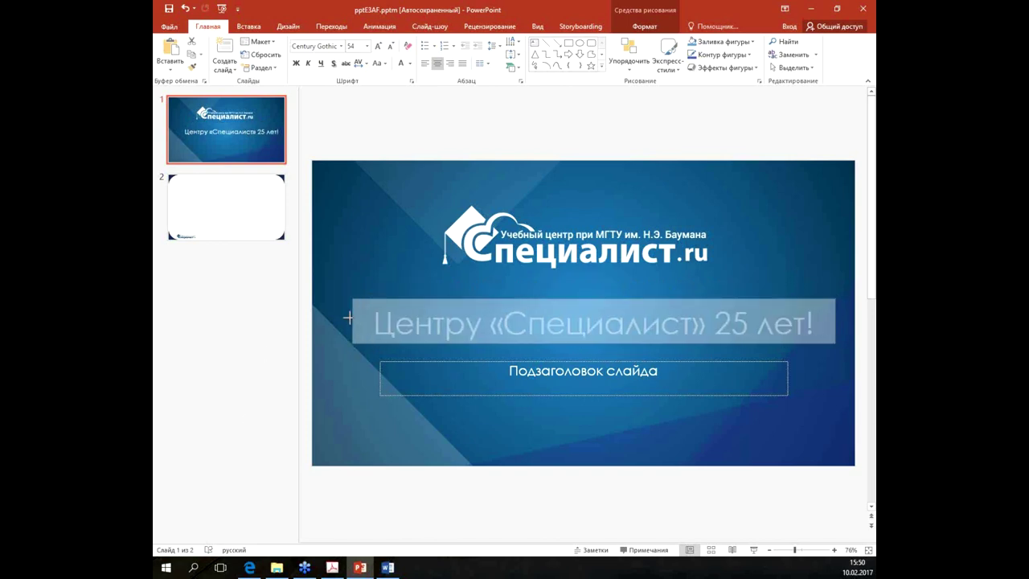
Step: Replace the mistyped subtitle on slide 1 with «Февраль 2017»
click(570, 380)
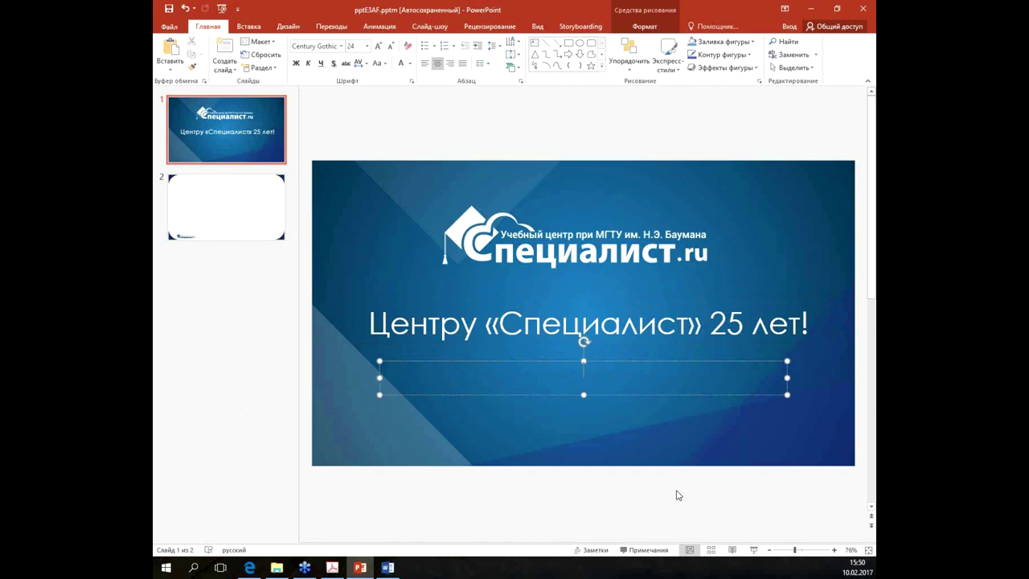
key(alt+shift)
text(Atdhfkm)
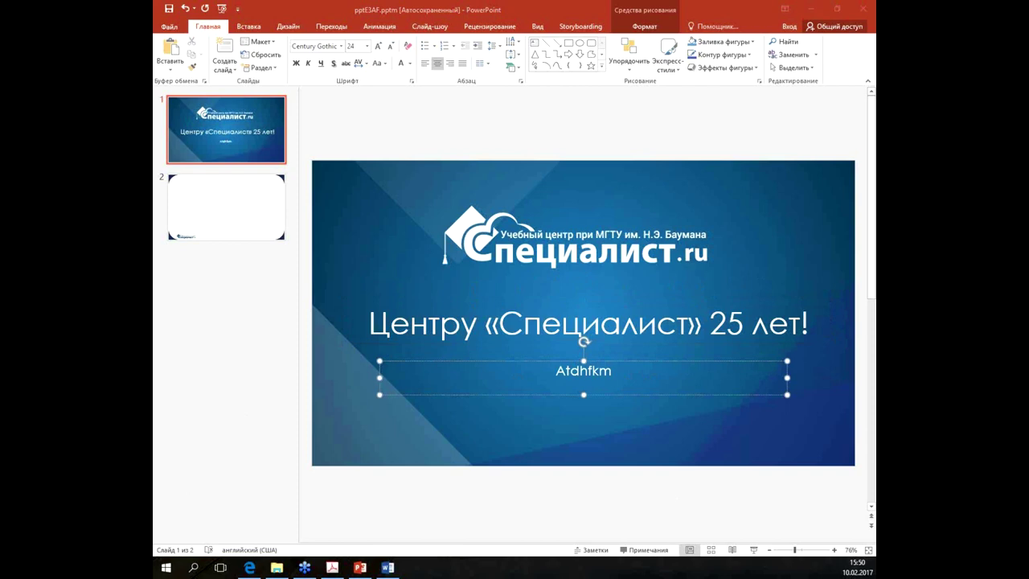
click(388, 568)
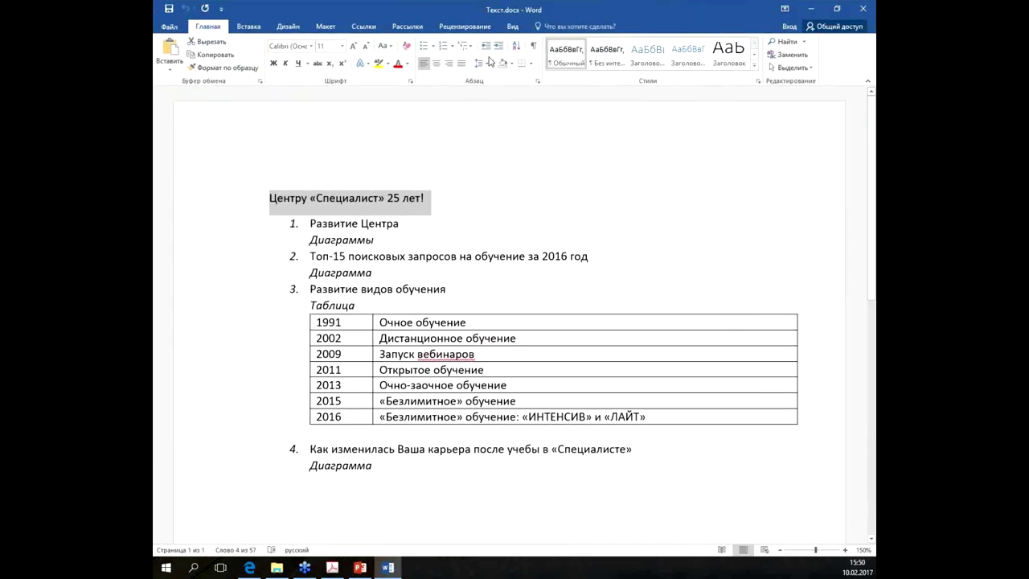
key(alt+Tab)
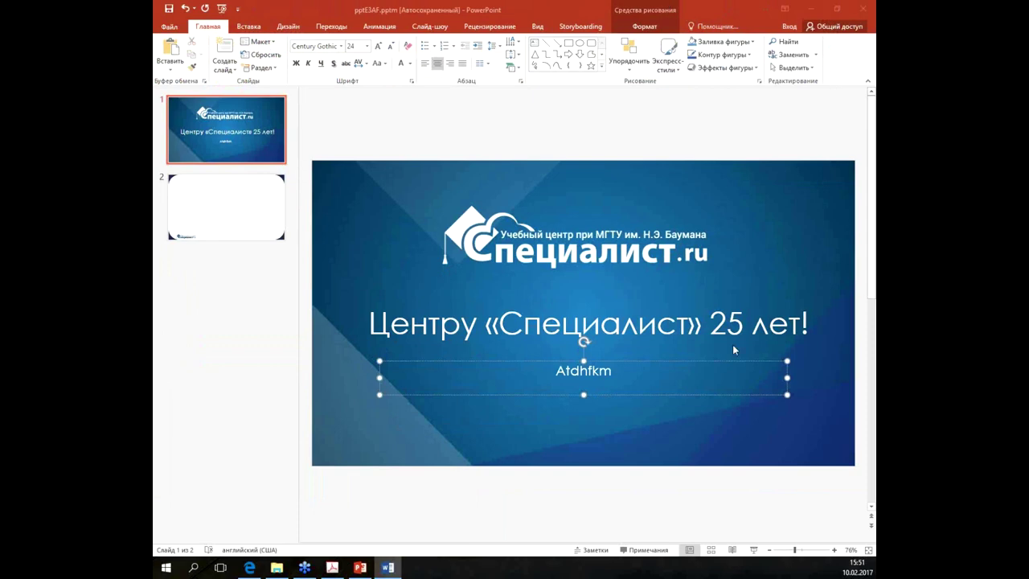
click(247, 216)
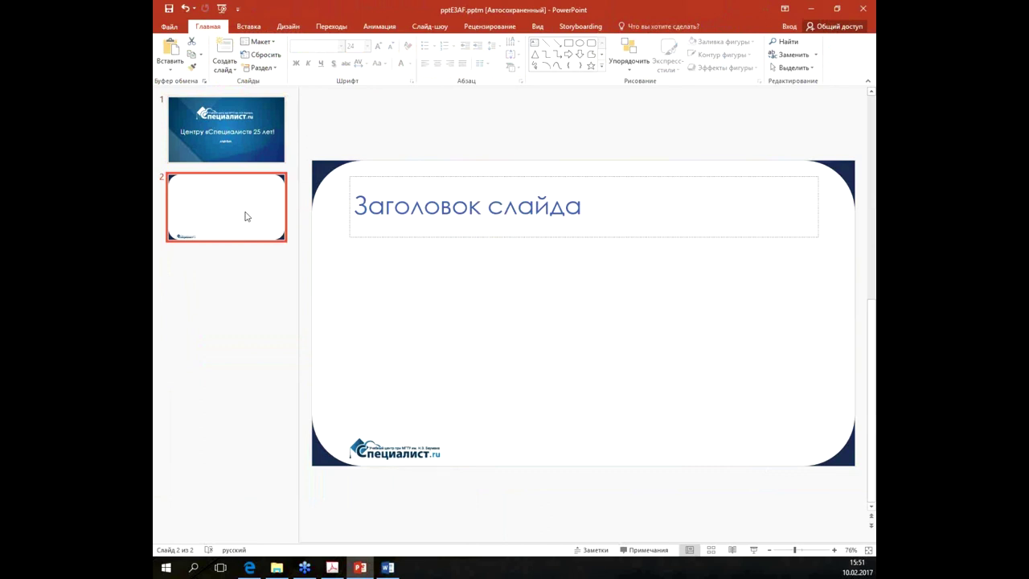
click(223, 141)
double_click(589, 375)
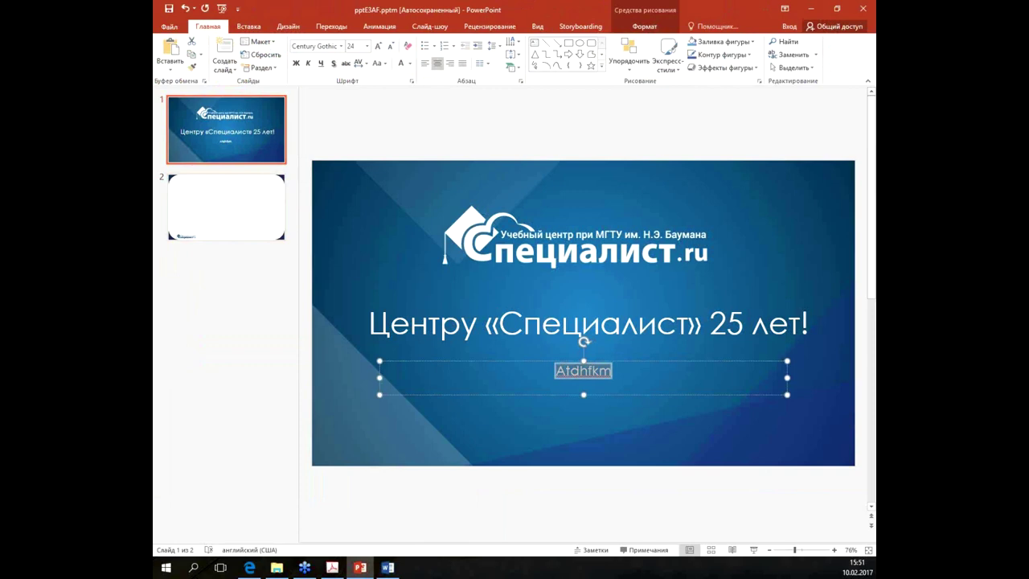
text(Февраль )
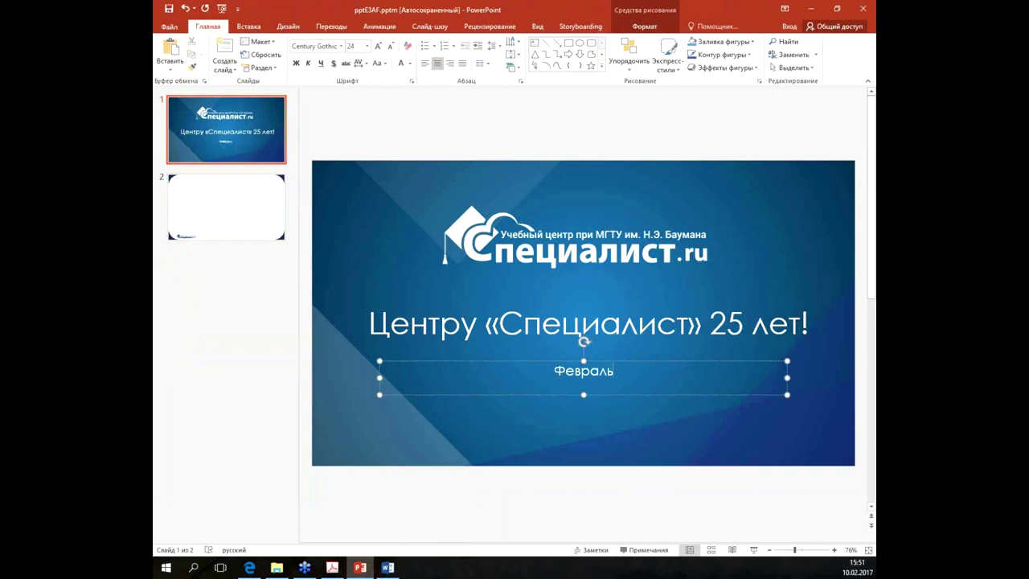
text(20)
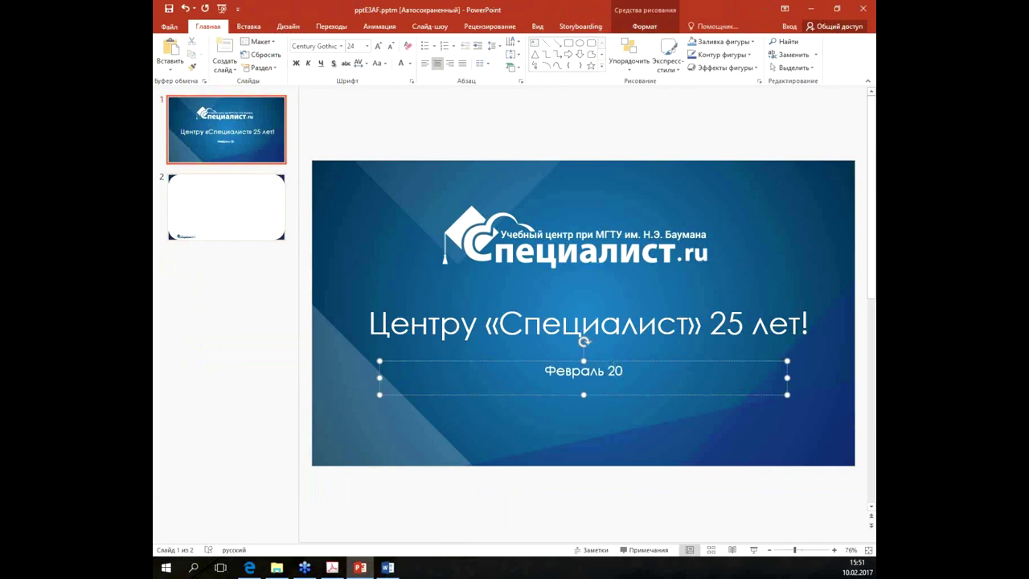
text(17)
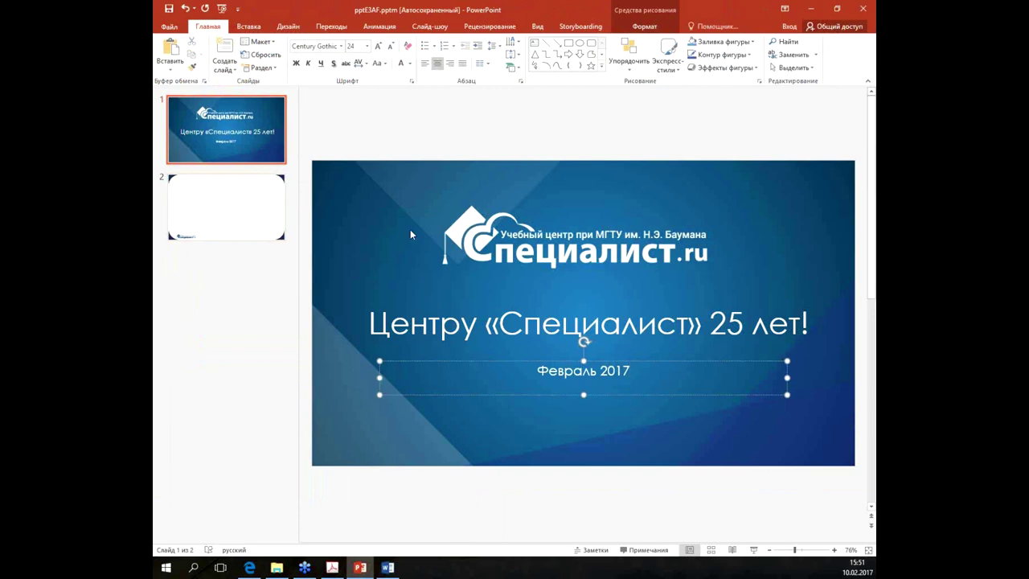
click(411, 155)
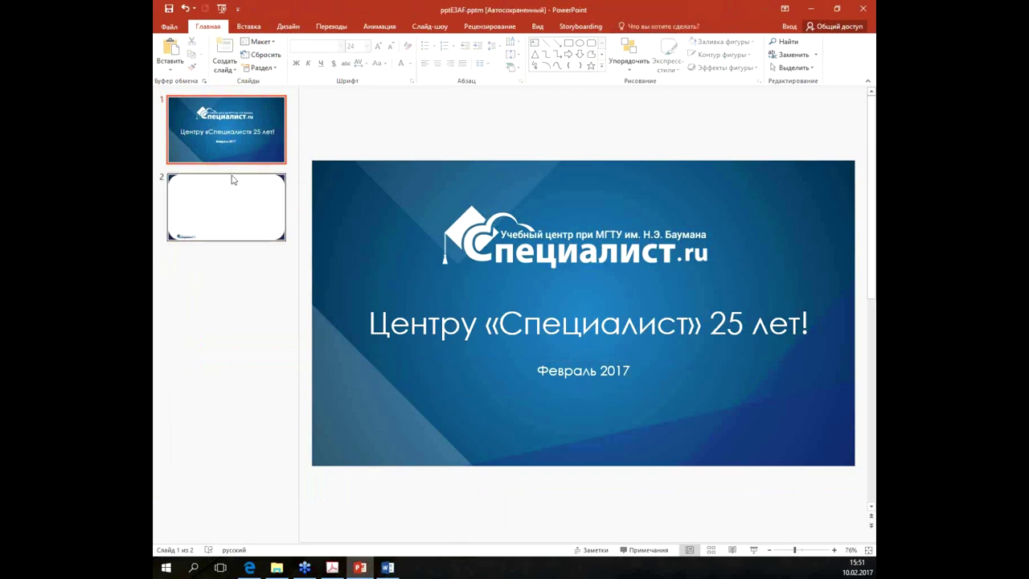
click(245, 228)
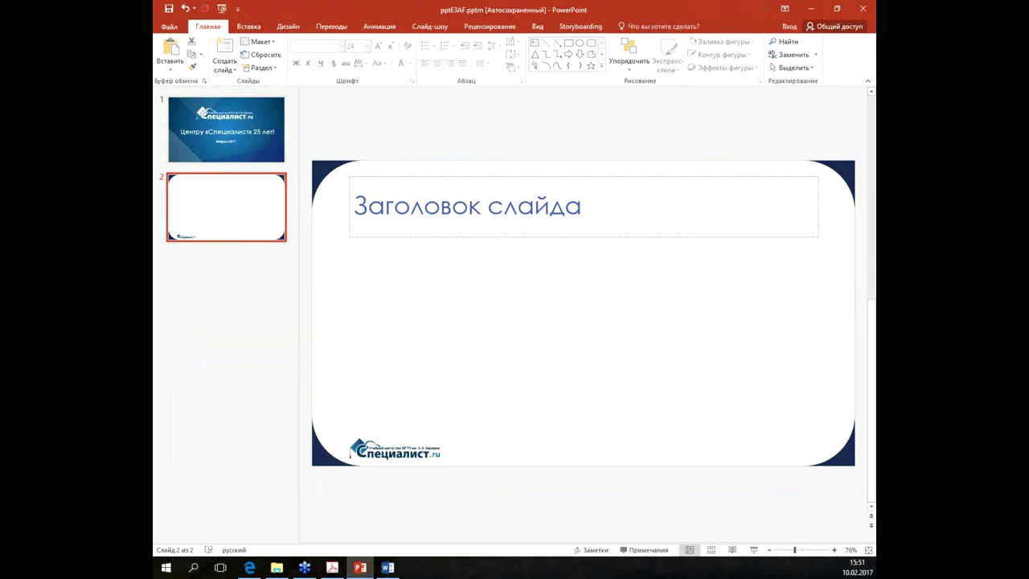
Step: Paste «Развитие Центра» into slide 2's title and remove the leading «1.» numbering
key(alt+Tab)
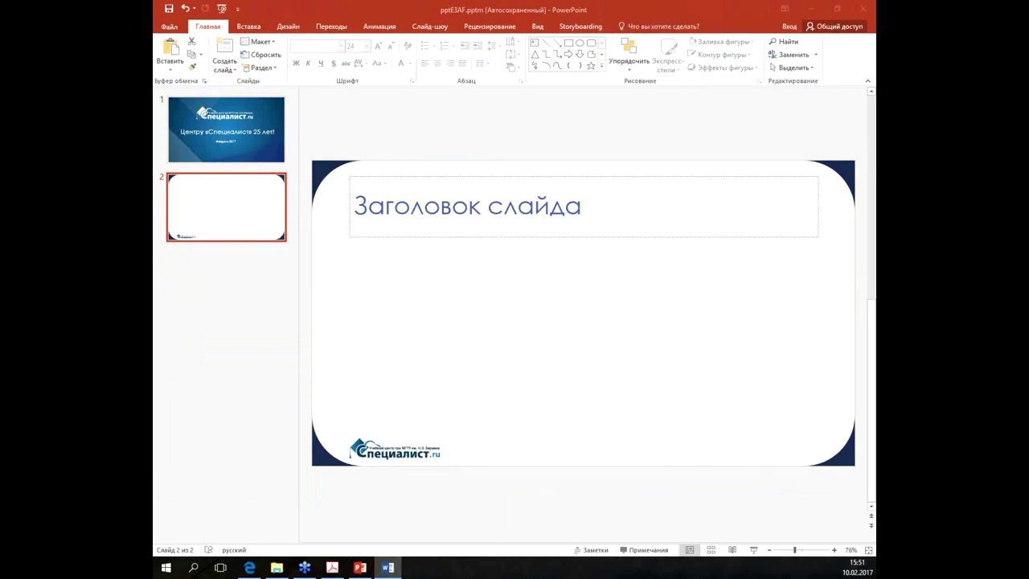
click(442, 225)
text(Развитие Центра)
key(BackSpace)
key(BackSpace)
click(495, 336)
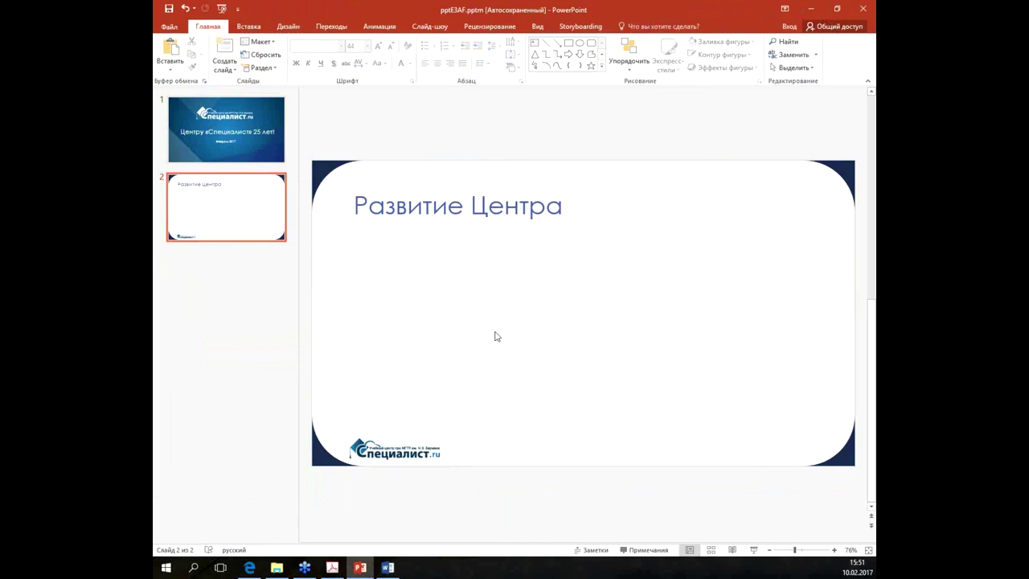
Step: Add a new slide 3 after slide 2
click(203, 316)
right_click(233, 291)
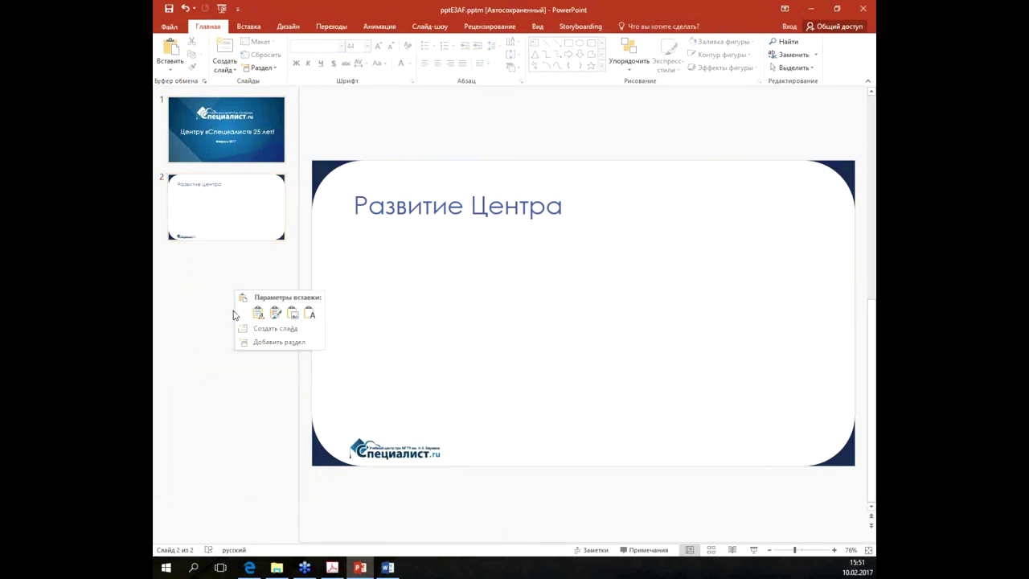
click(275, 329)
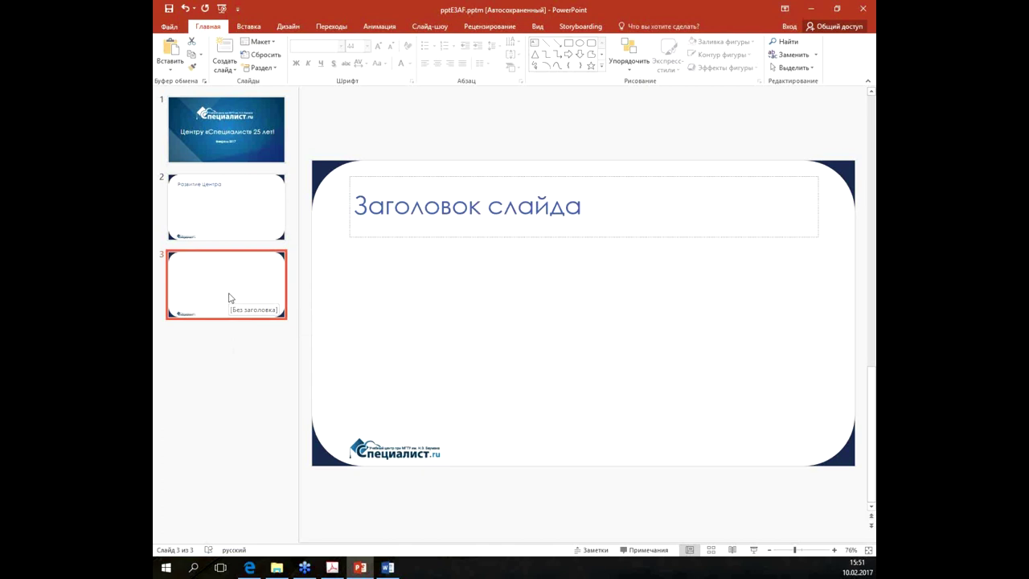
key(ctrl+2)
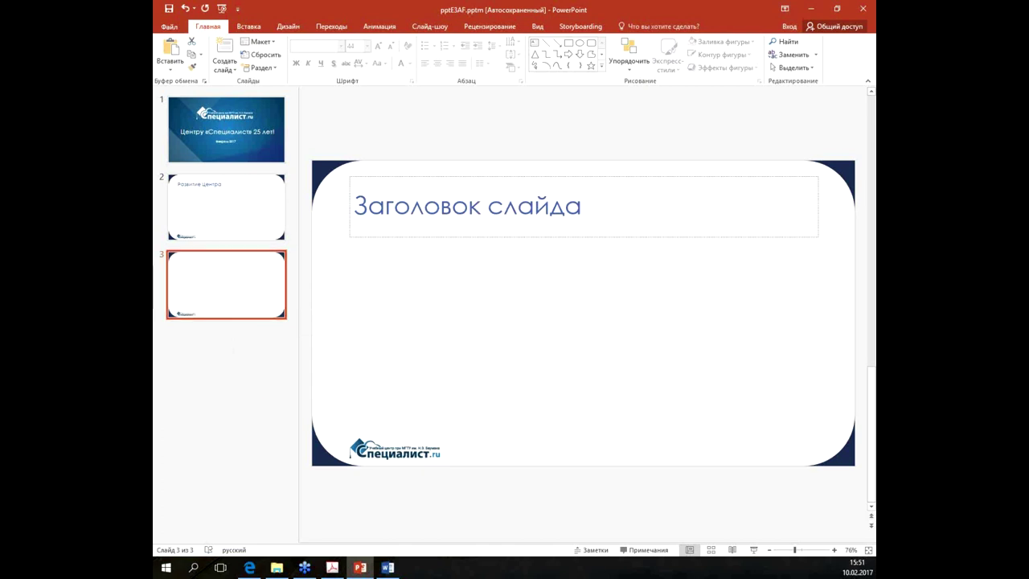
drag(506, 366, 721, 361)
drag(480, 388, 547, 389)
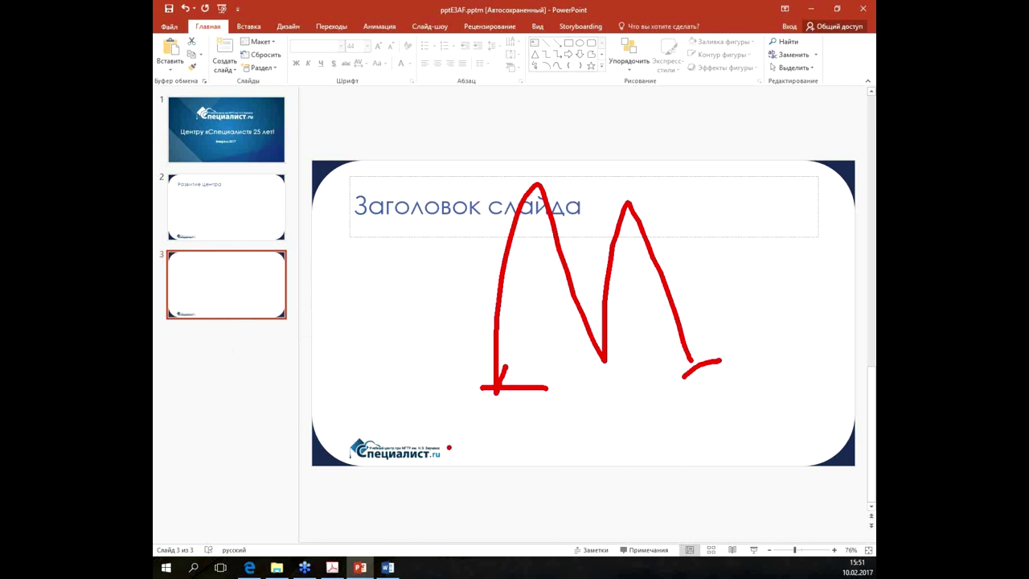
key(Escape)
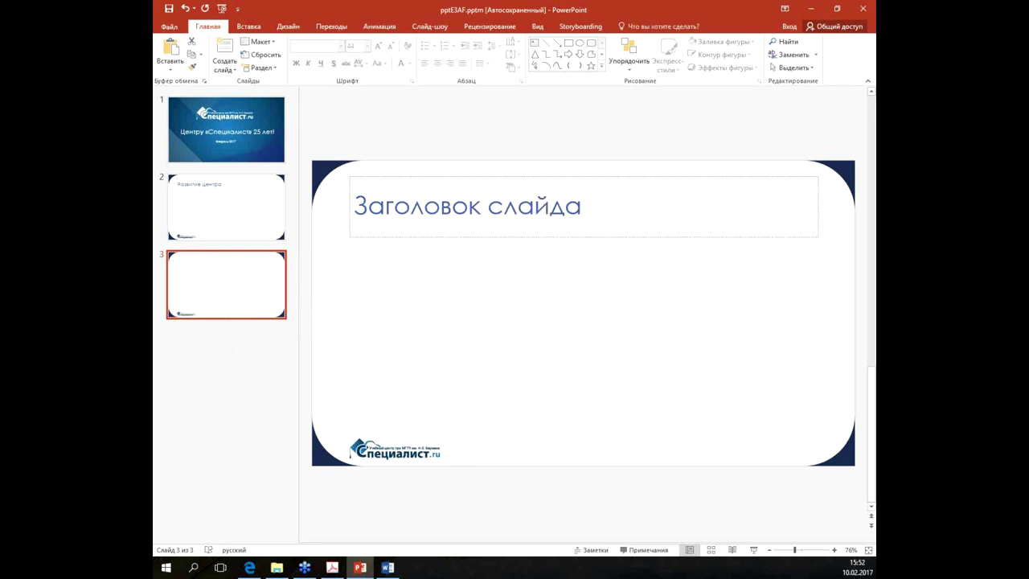
Step: Title slide 3 «Топ-15 поисковых запросов / на обучение за 2016 год» without «2.», breaking before «на»
key(alt+Tab)
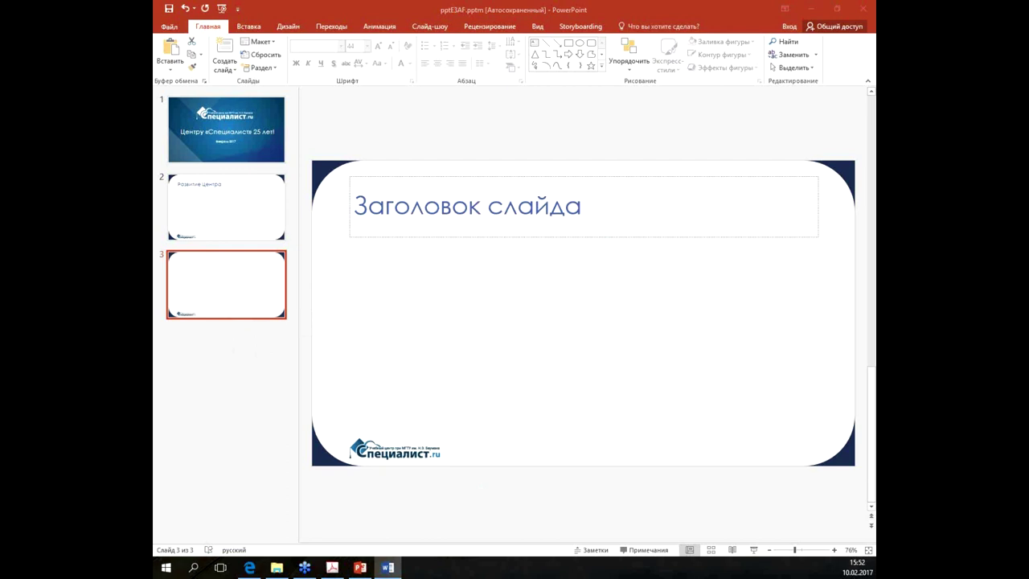
click(402, 205)
text(2.	Топ-15 поисковых запросов на обучение за 2016 год)
click(394, 193)
key(BackSpace)
key(BackSpace)
key(BackSpace)
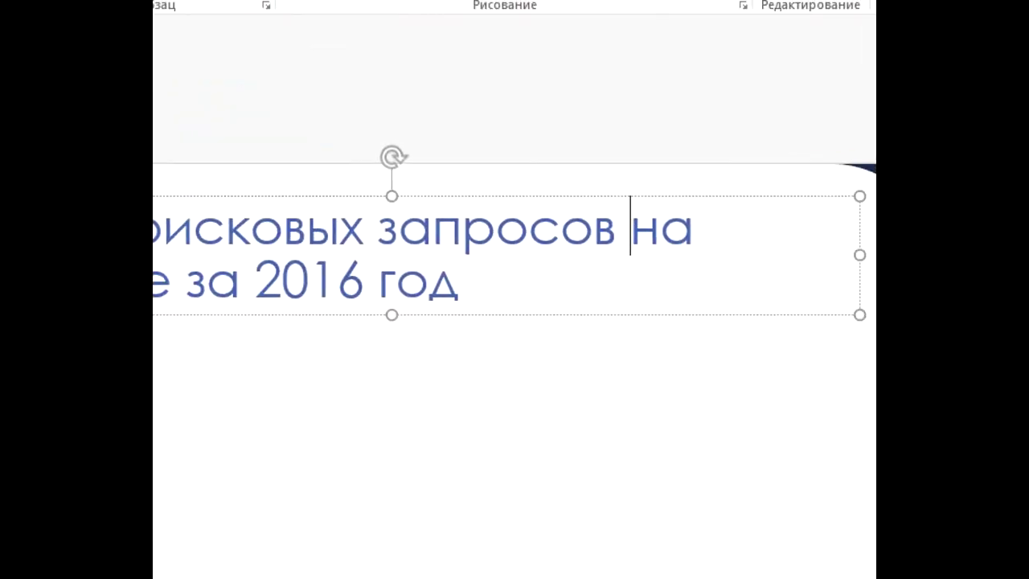
drag(620, 267, 708, 235)
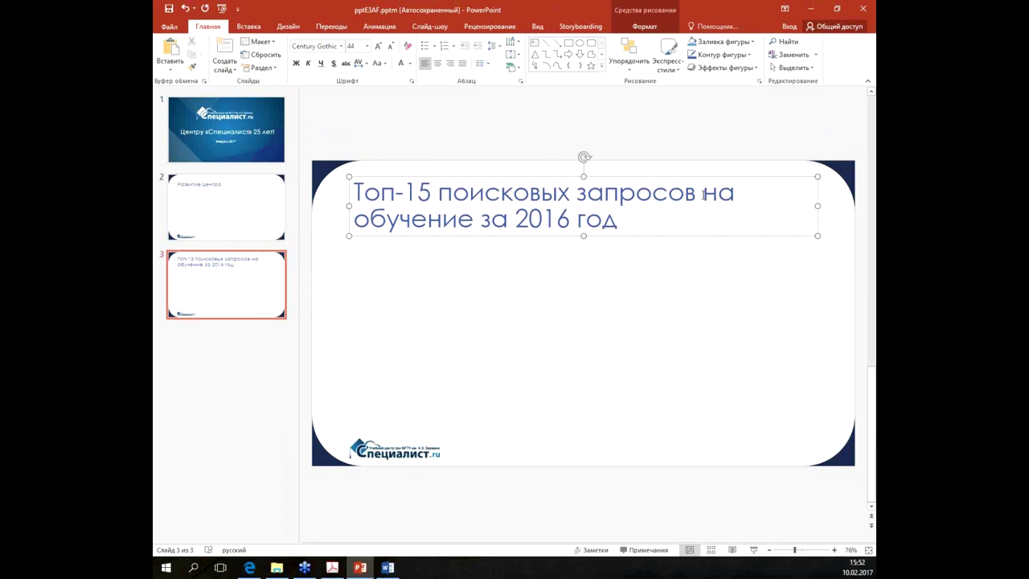
key(Return)
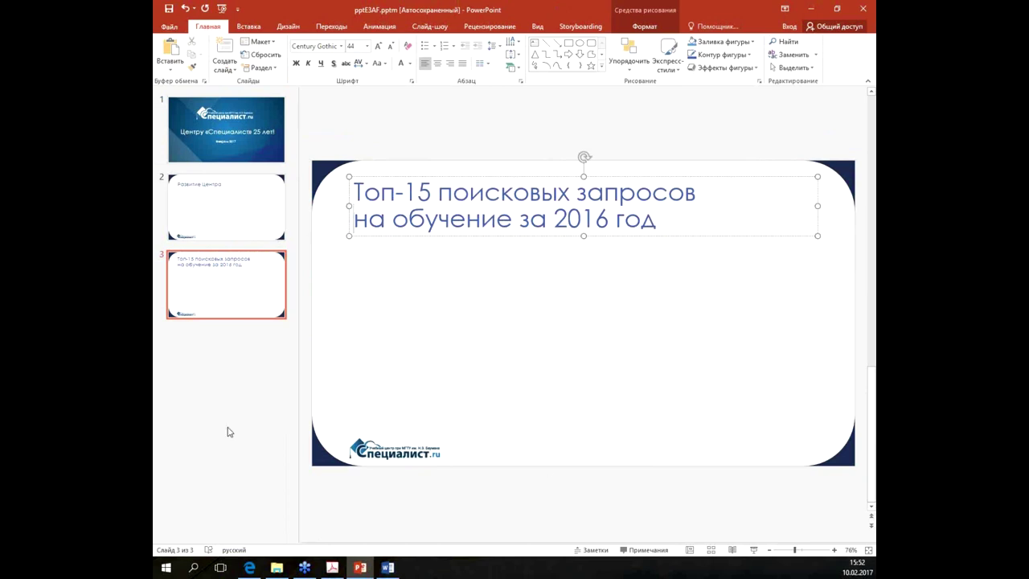
click(222, 368)
Step: Add slide 4 titled 'Развитие видов обучения', pasted as text from the Word outline without '3.'
right_click(223, 368)
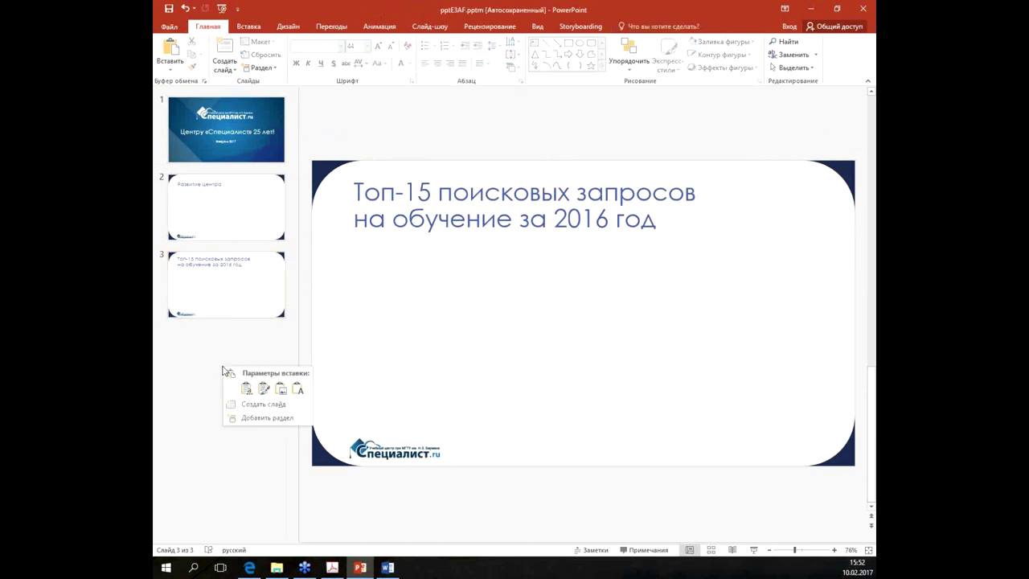
click(241, 406)
key(alt+Tab)
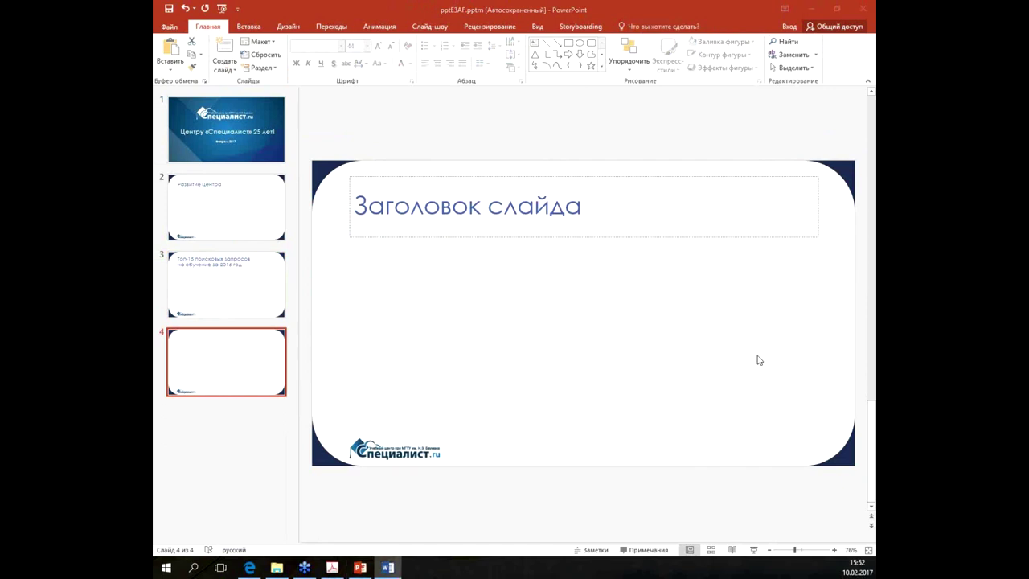
click(485, 230)
right_click(484, 203)
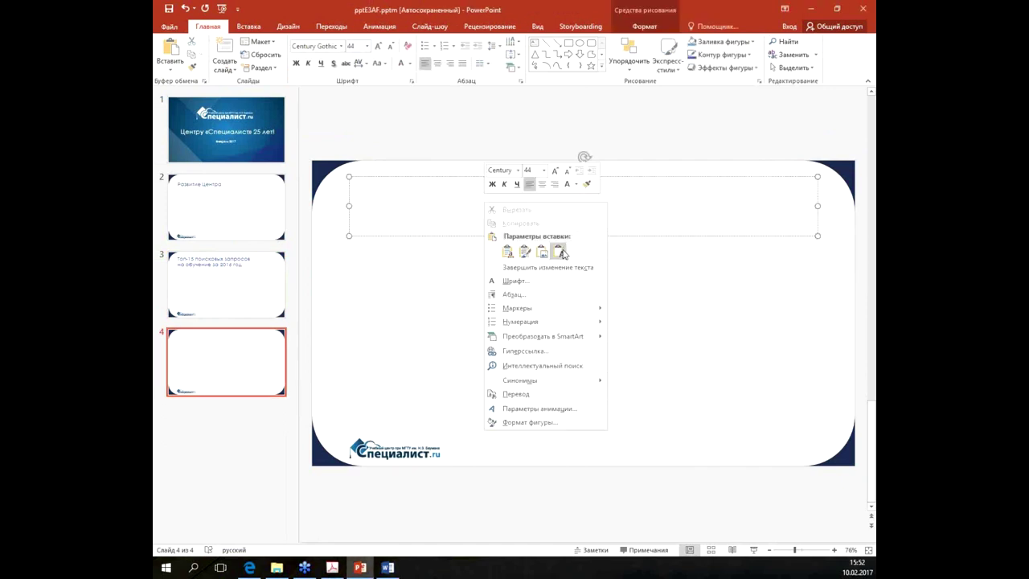
click(560, 253)
drag(396, 209, 352, 207)
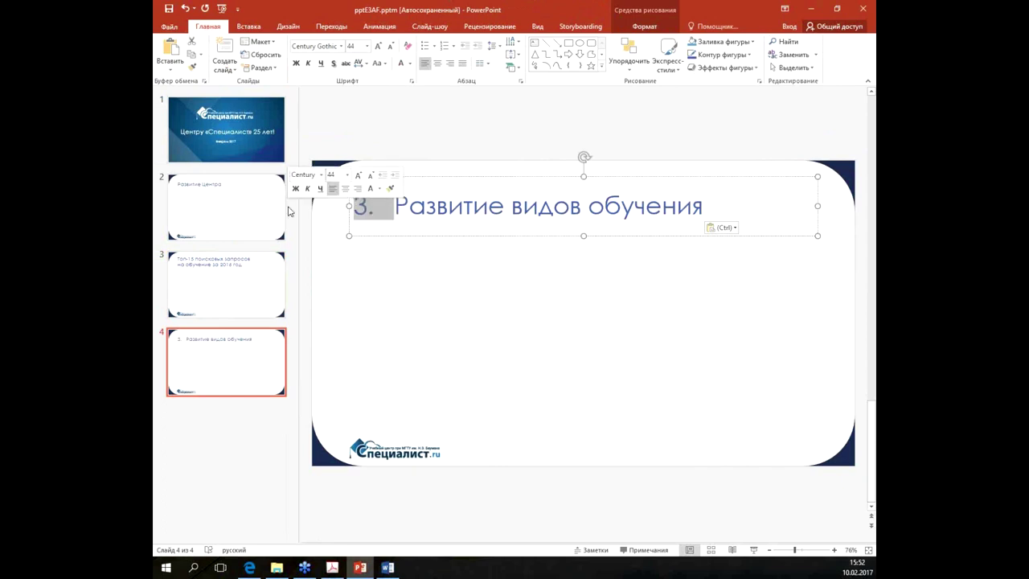
key(Delete)
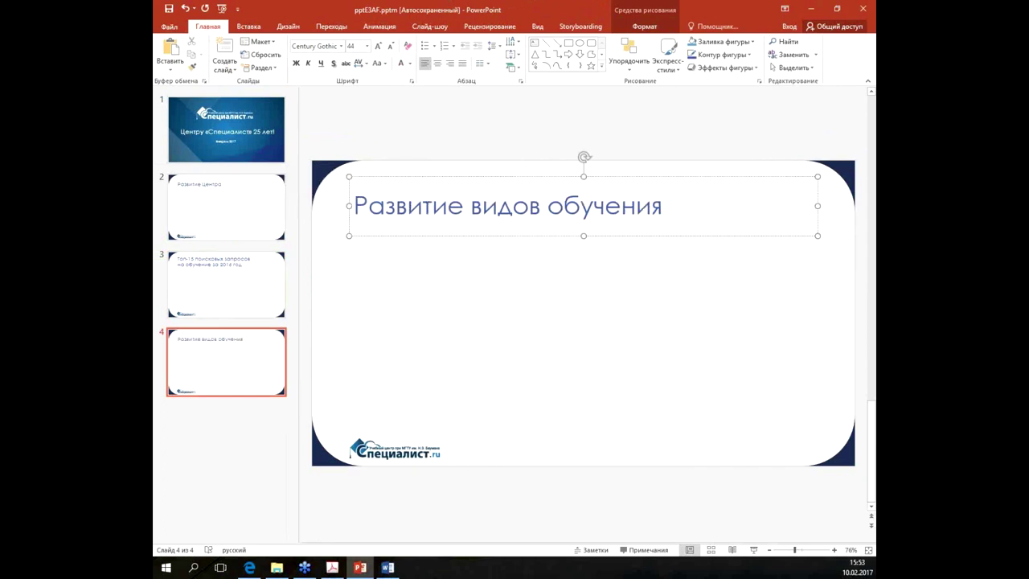
click(254, 434)
Step: Add a new blank slide 5 after slide 4 and begin its title from the Word outline
right_click(254, 434)
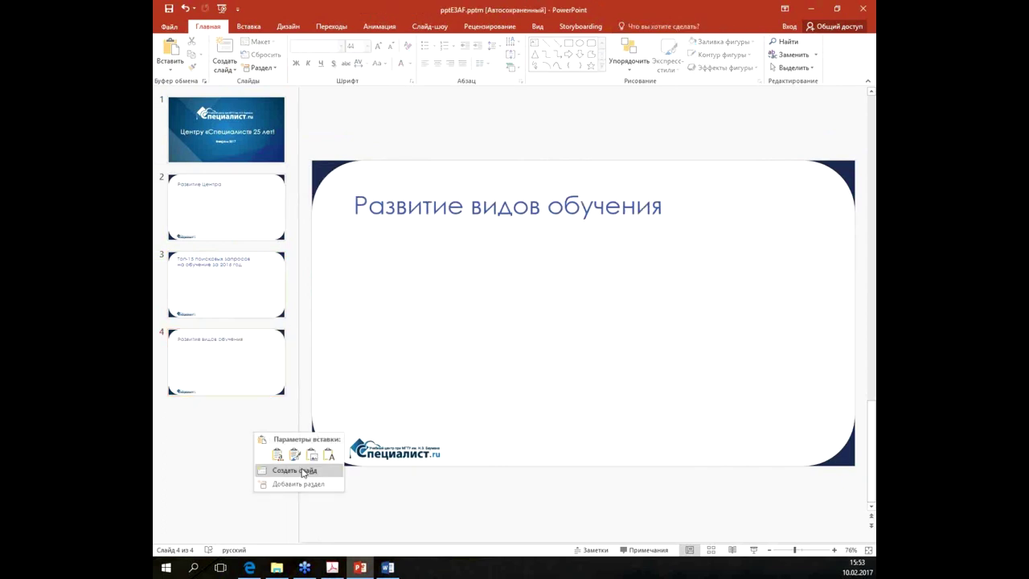
click(290, 470)
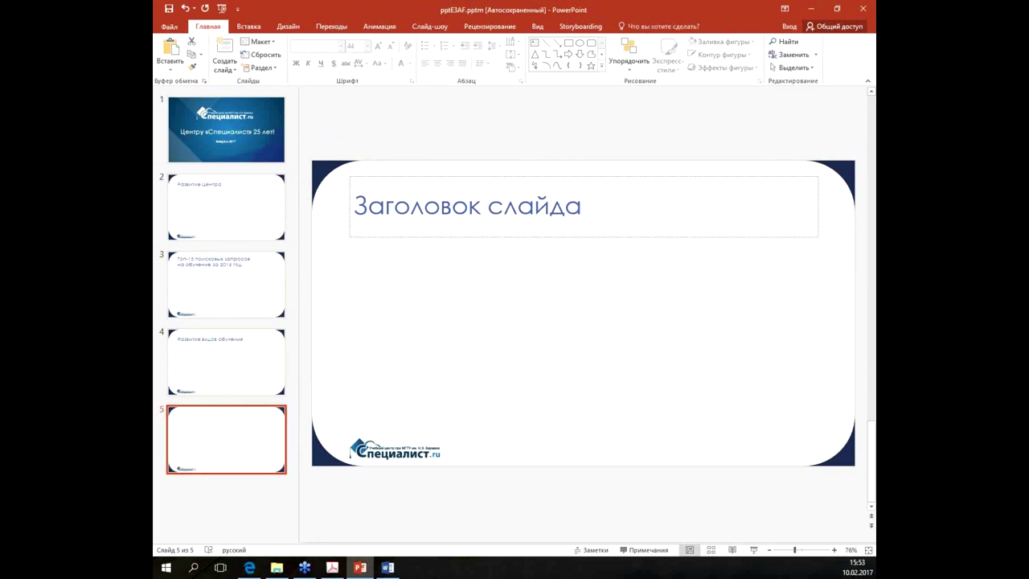
key(alt+Tab)
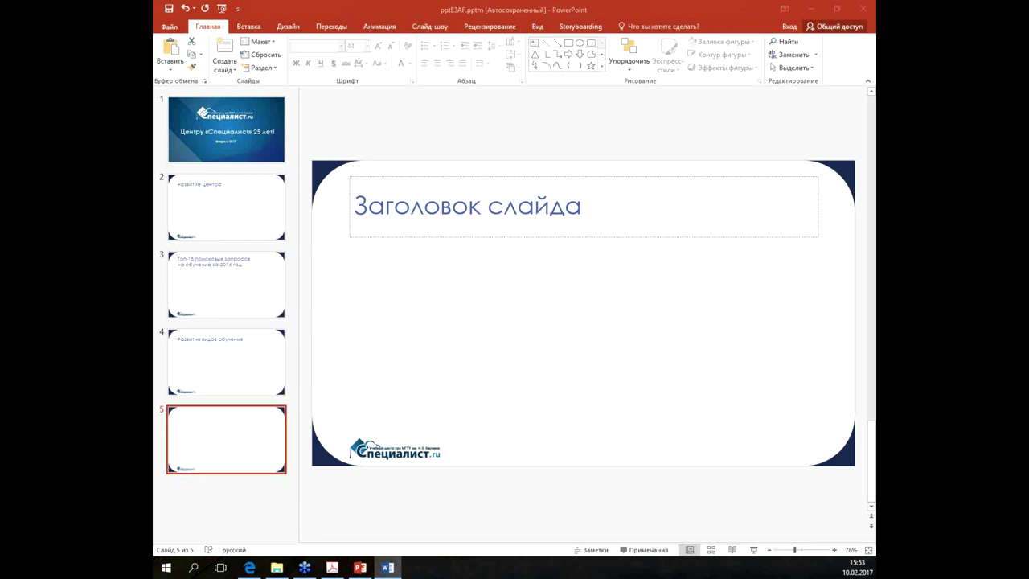
click(568, 237)
click(540, 204)
Step: Paste the career heading into slide 5's title, drop '4.', and add a closing '?'
right_click(540, 204)
click(616, 253)
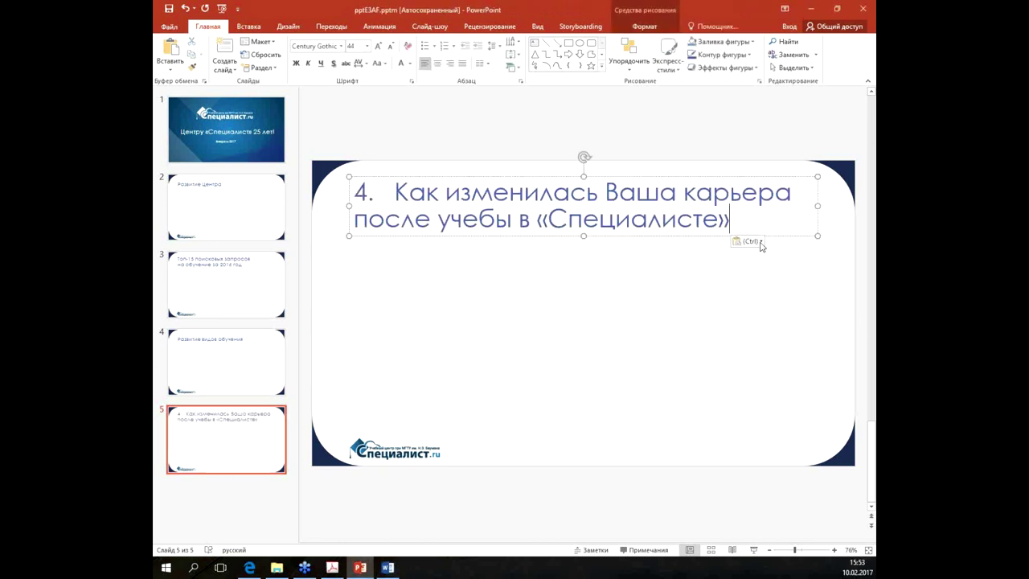
drag(395, 193, 353, 193)
key(Delete)
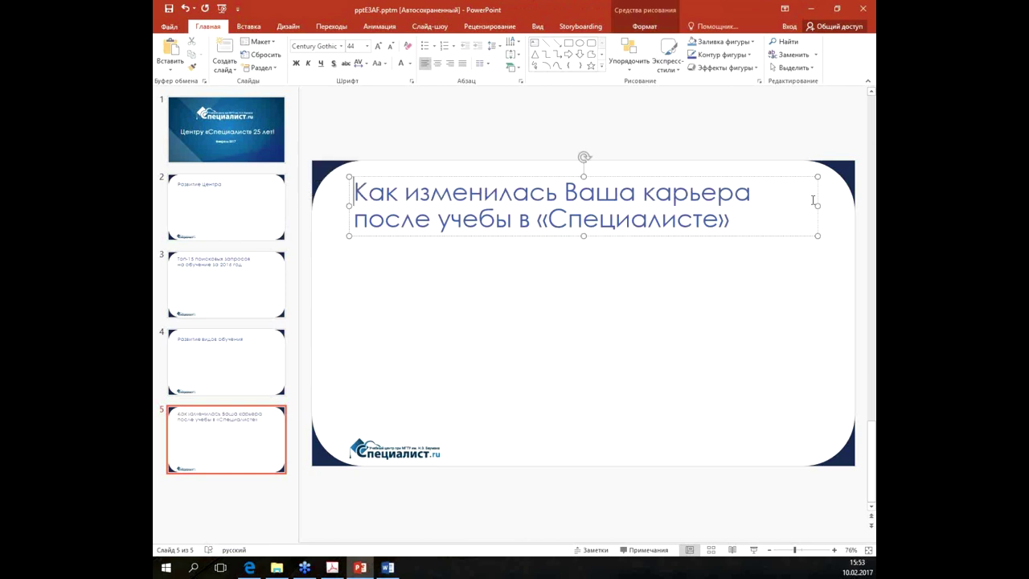
click(772, 216)
text(?)
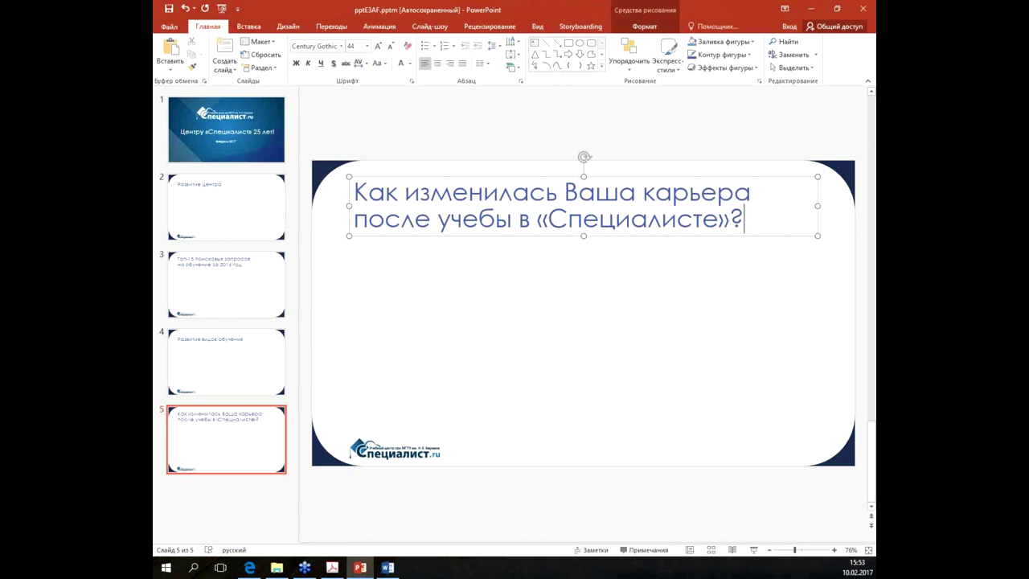
key(alt+Tab)
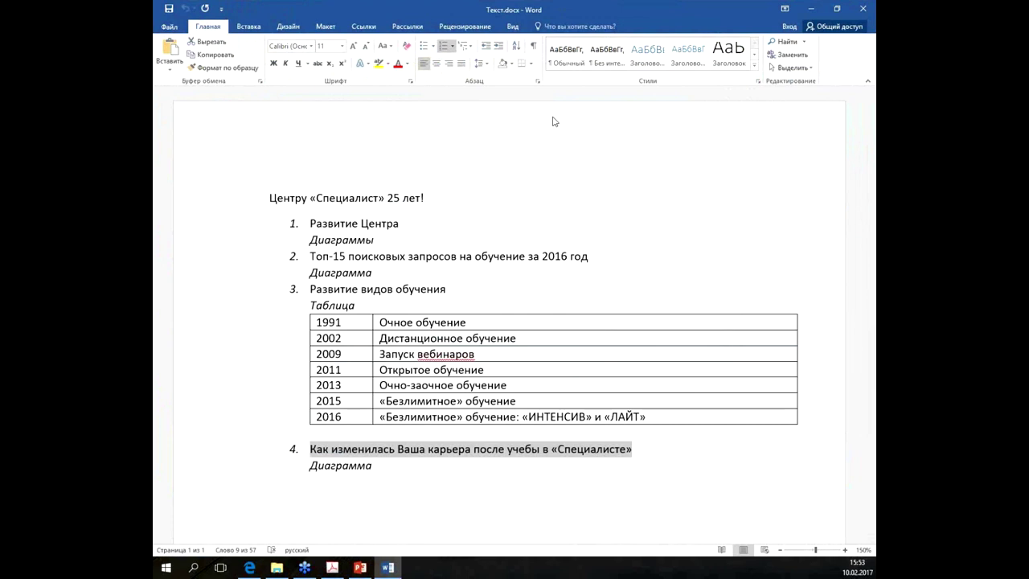
key(alt+Tab)
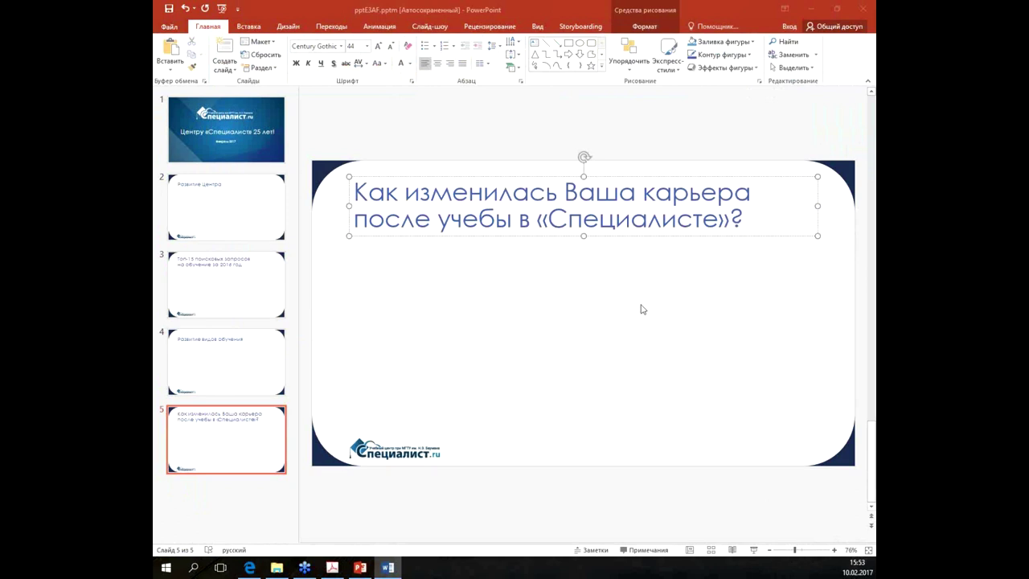
Step: Step through slides 2–5, return to slide 2 'Развитие Центра', then bring the browser forward
click(247, 219)
key(Down)
key(Down)
key(Down)
click(249, 210)
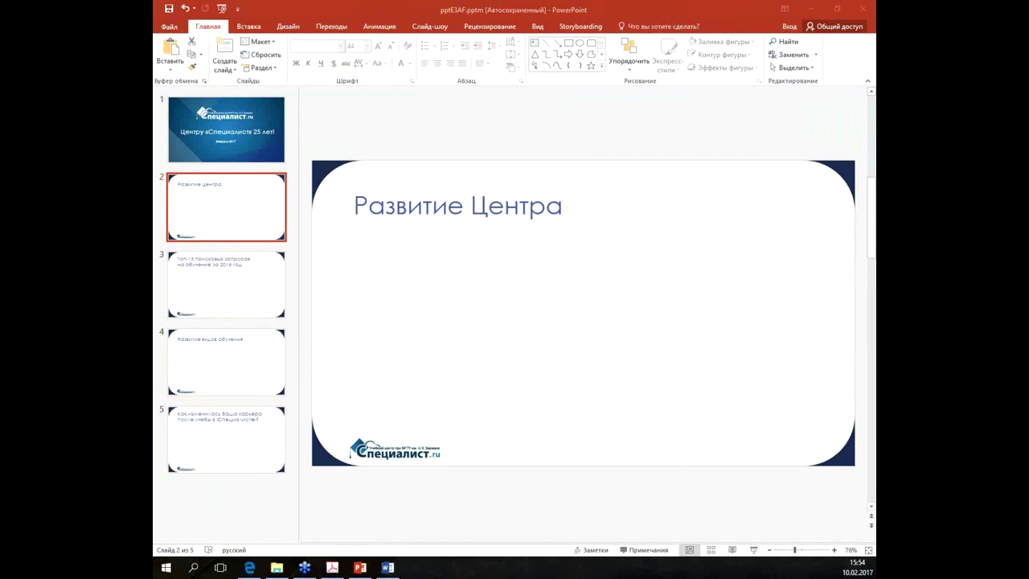
click(249, 567)
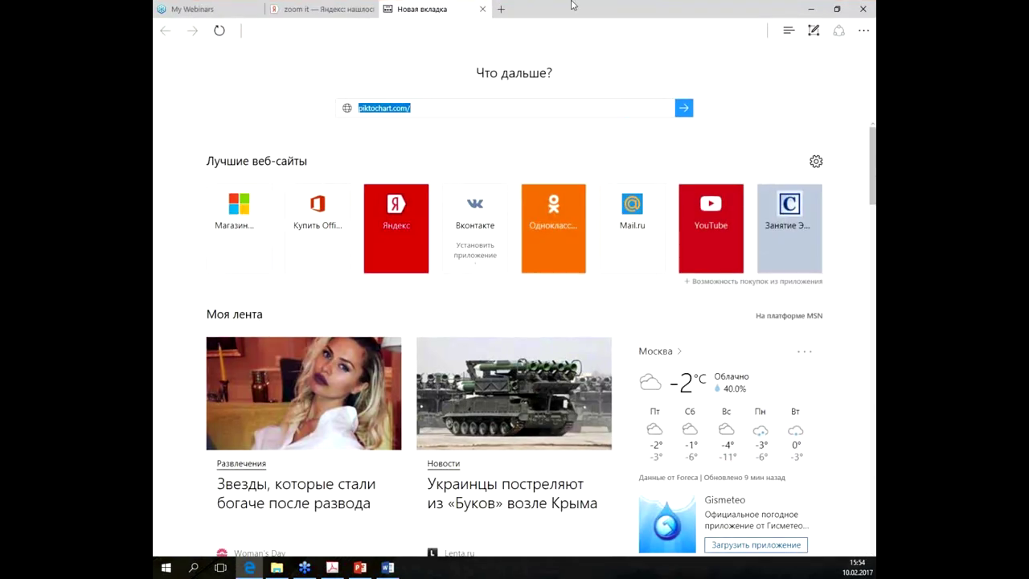
Step: Open piktochart.com in a maximized Edge window and close the Yandex search tab
key(super+Down)
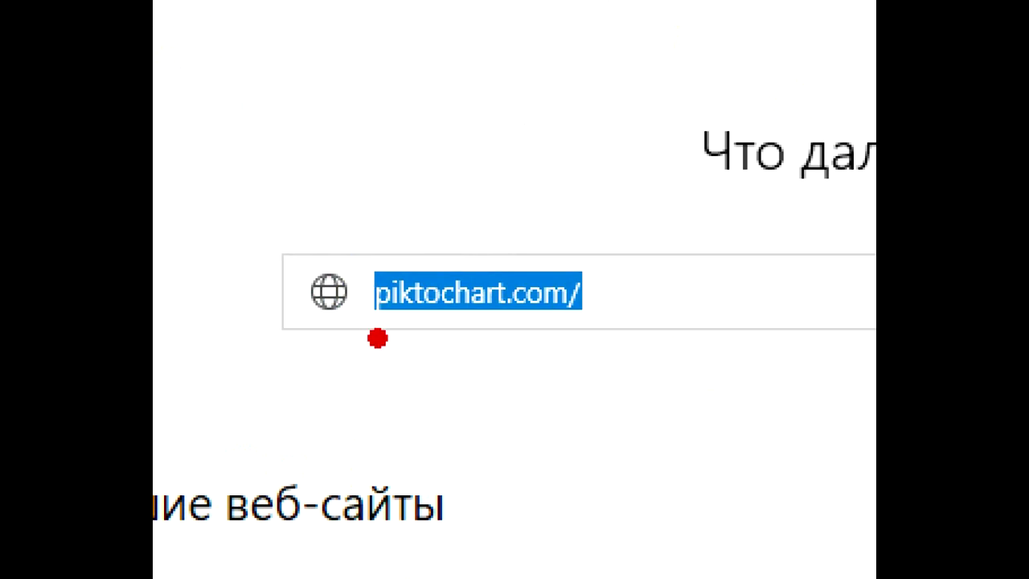
drag(376, 356, 626, 371)
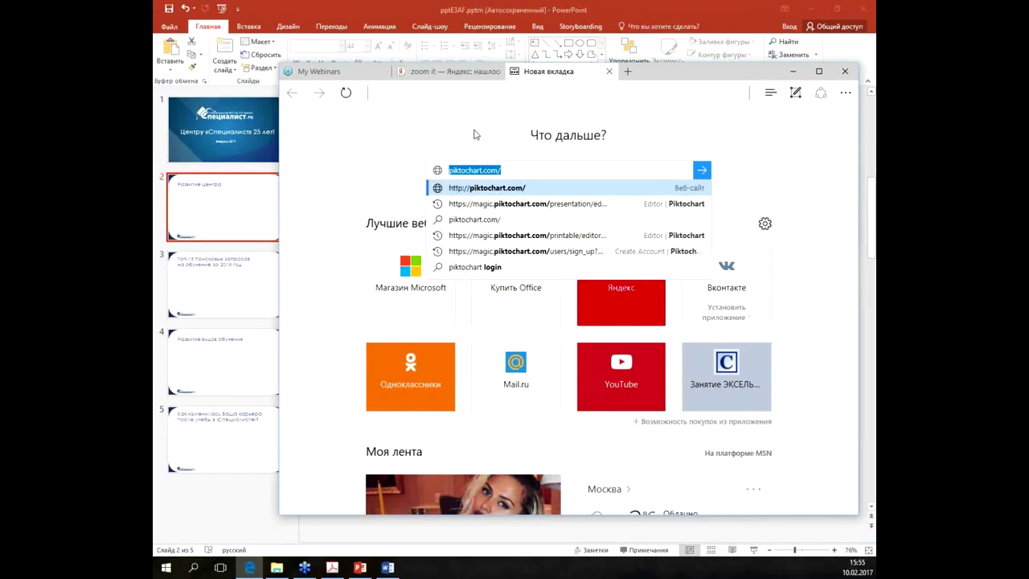
key(Return)
click(818, 71)
click(372, 9)
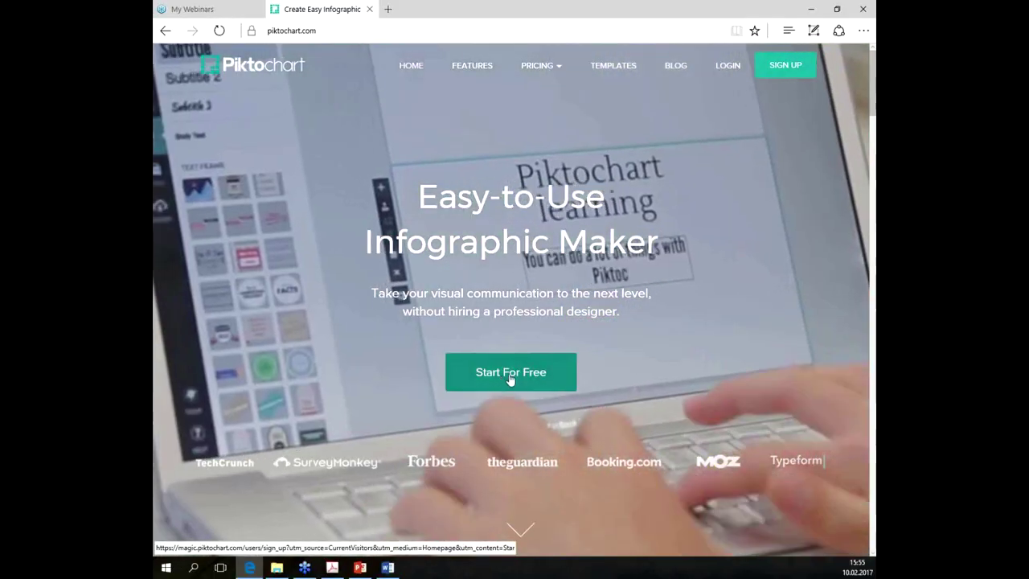
Step: Back out of Piktochart's sign-up page and log in to reach the account dashboard
click(519, 383)
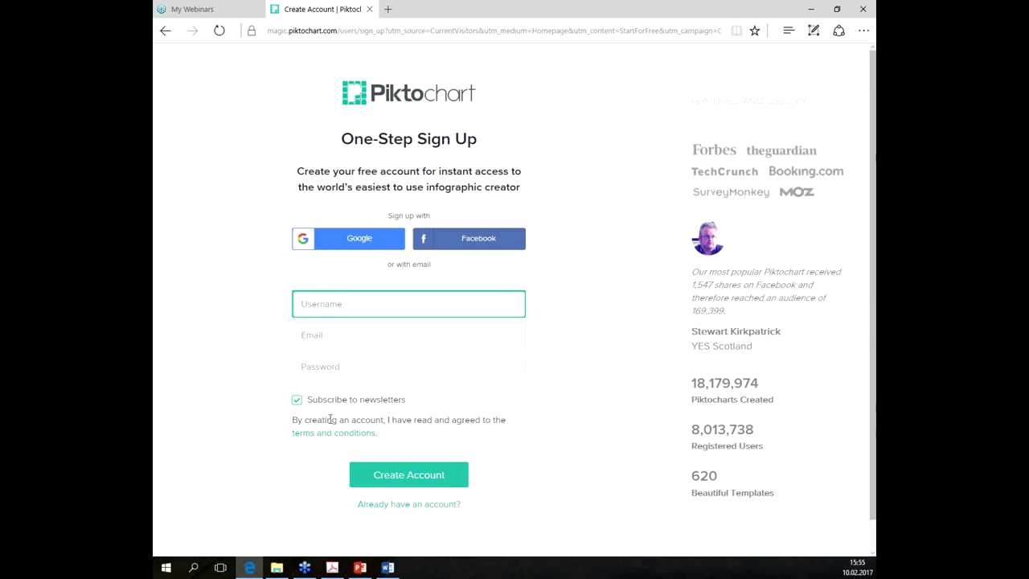
click(165, 30)
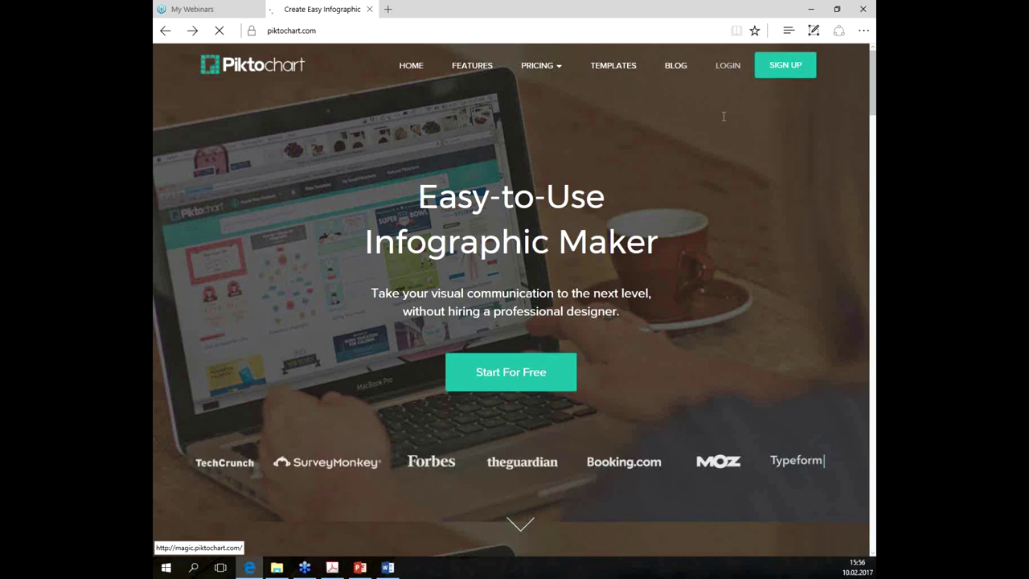
click(727, 65)
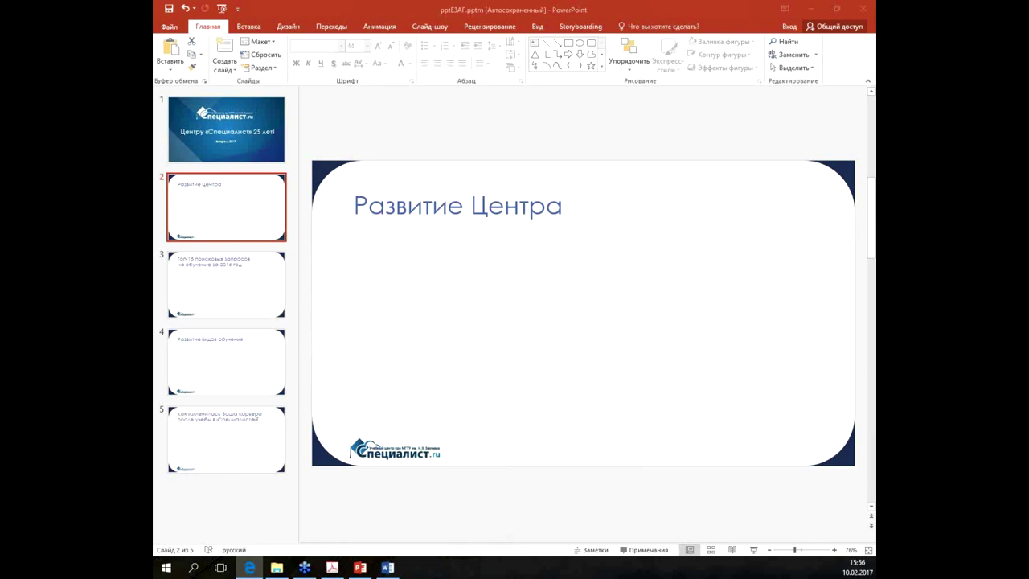
key(alt+Tab)
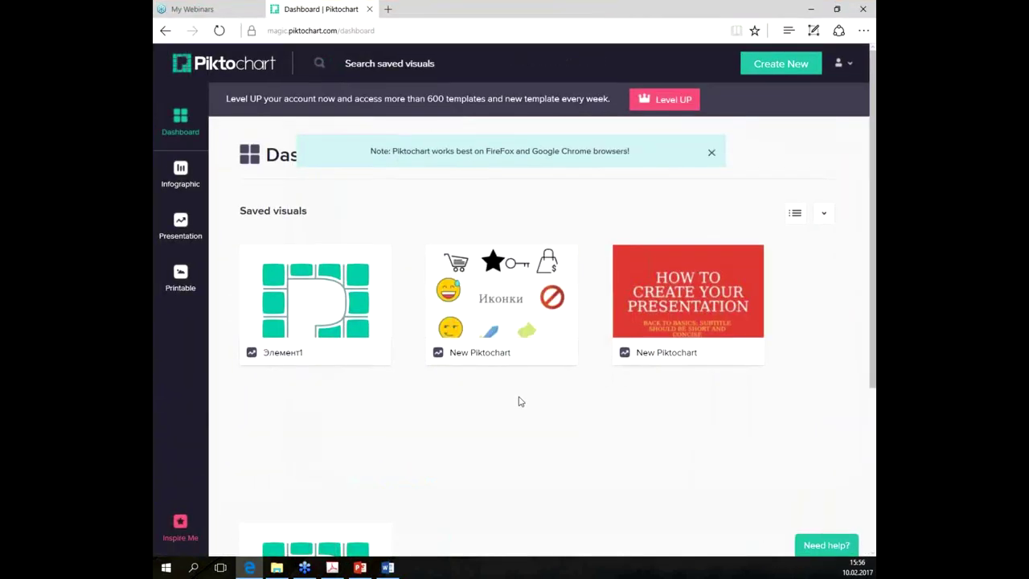
mouse_move(511, 307)
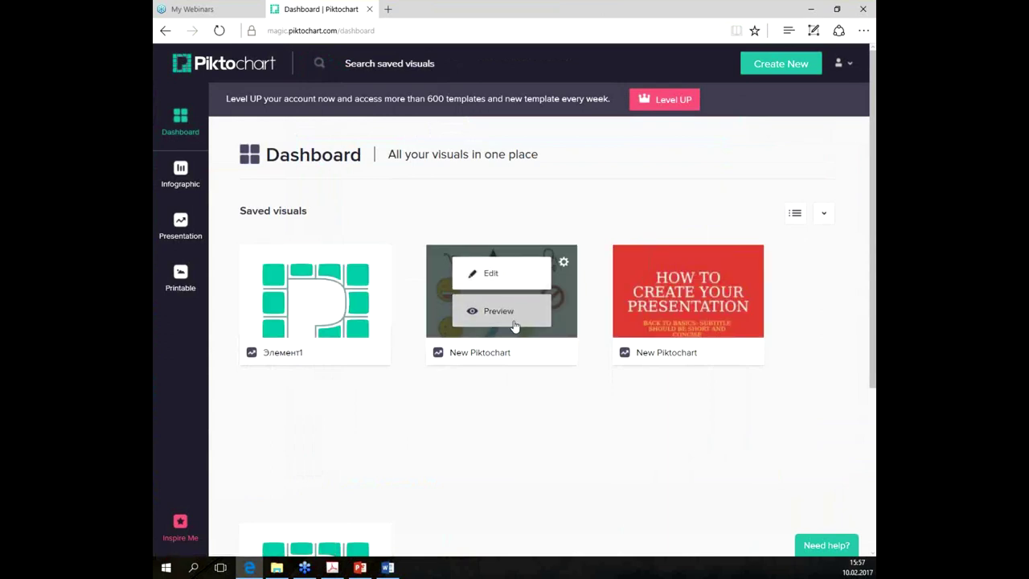
click(515, 286)
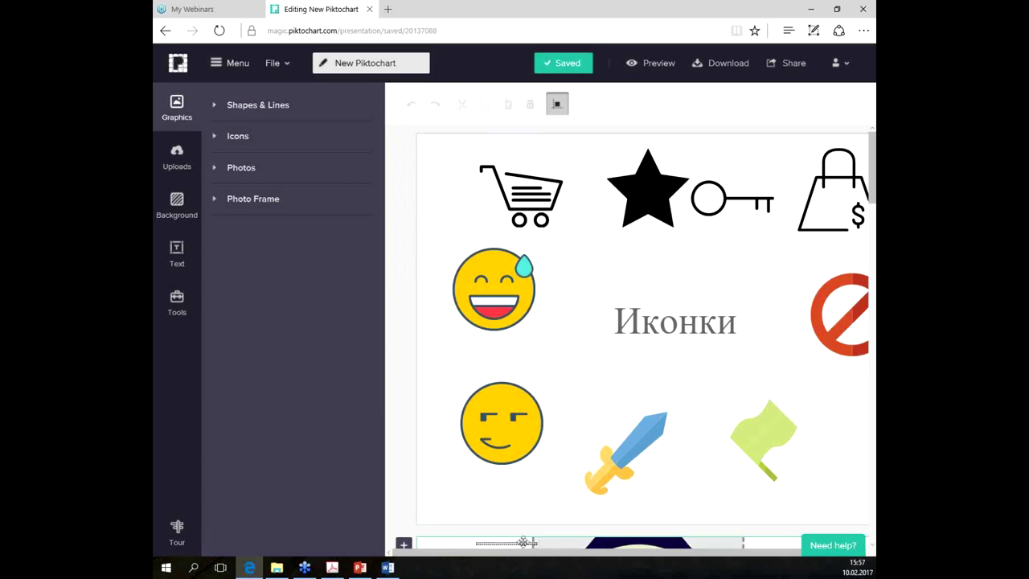
Step: Browse the New Piktochart visual's Иконки, Фото and Текст blocks, then switch to preview mode
click(523, 543)
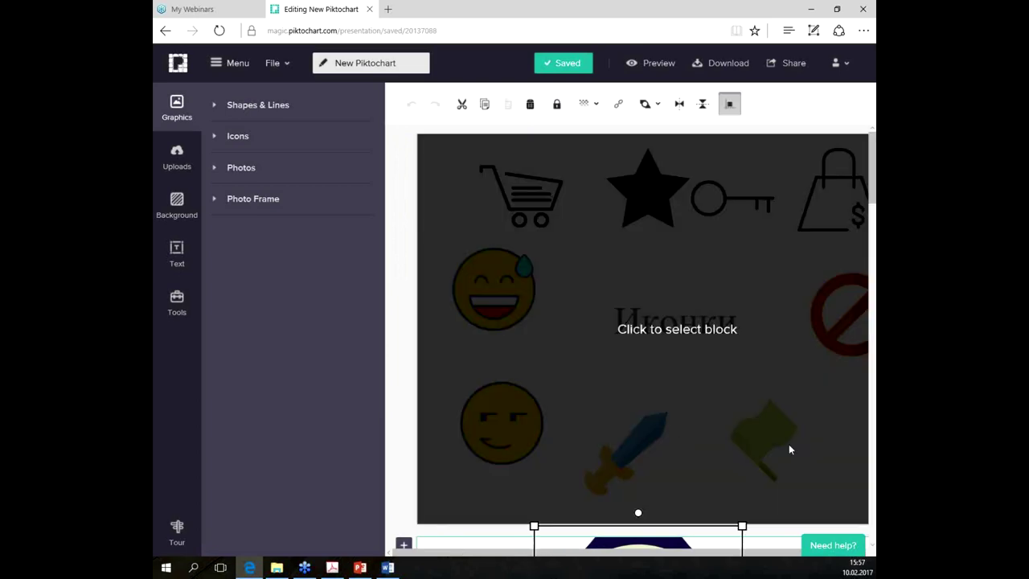
scroll(560, 248, down, 5)
scroll(683, 245, down, 2)
scroll(763, 241, up, 2)
scroll(816, 240, up, 1)
scroll(816, 240, up, 1)
scroll(827, 257, down, 2)
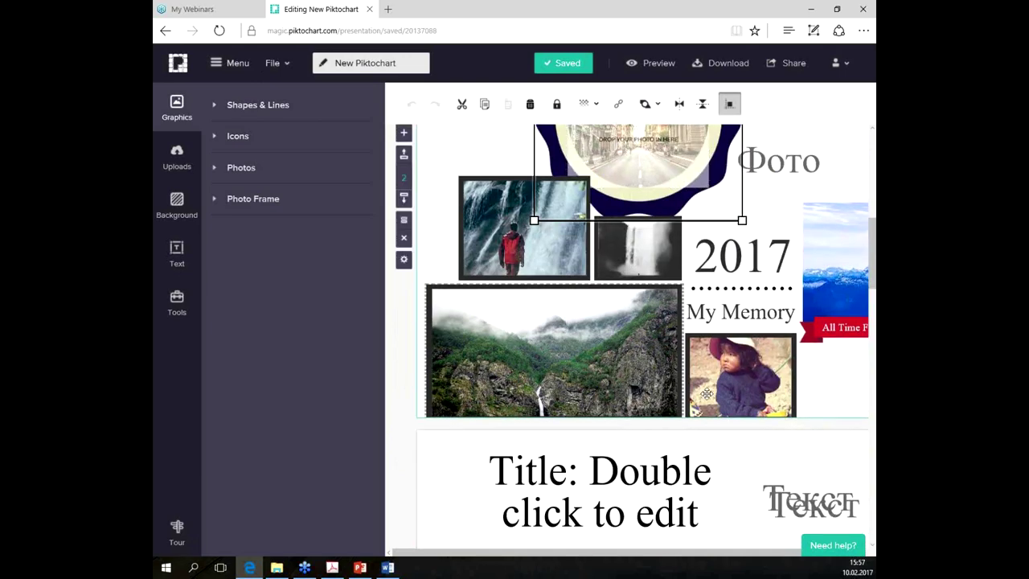
scroll(563, 337, down, 3)
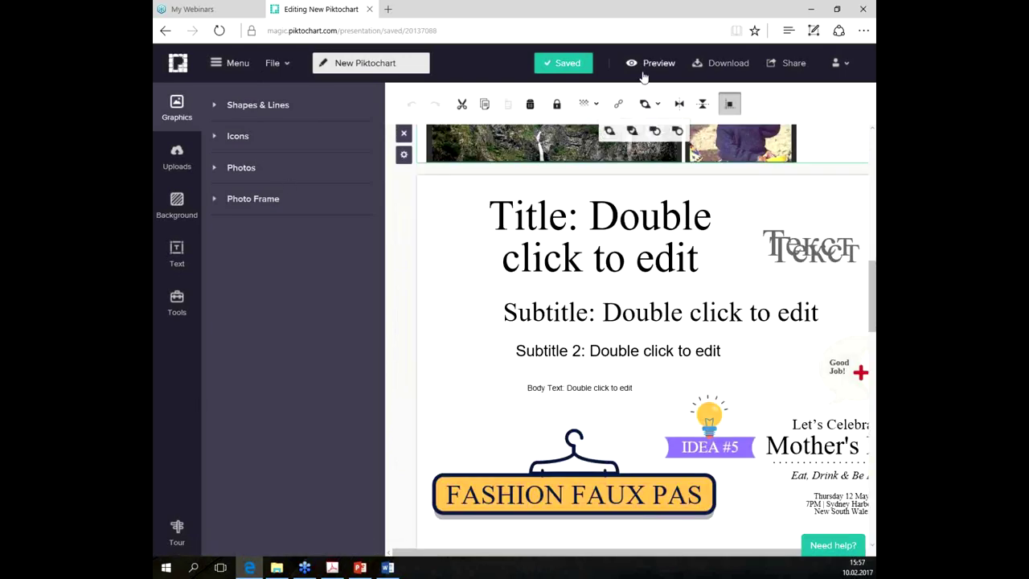
click(647, 64)
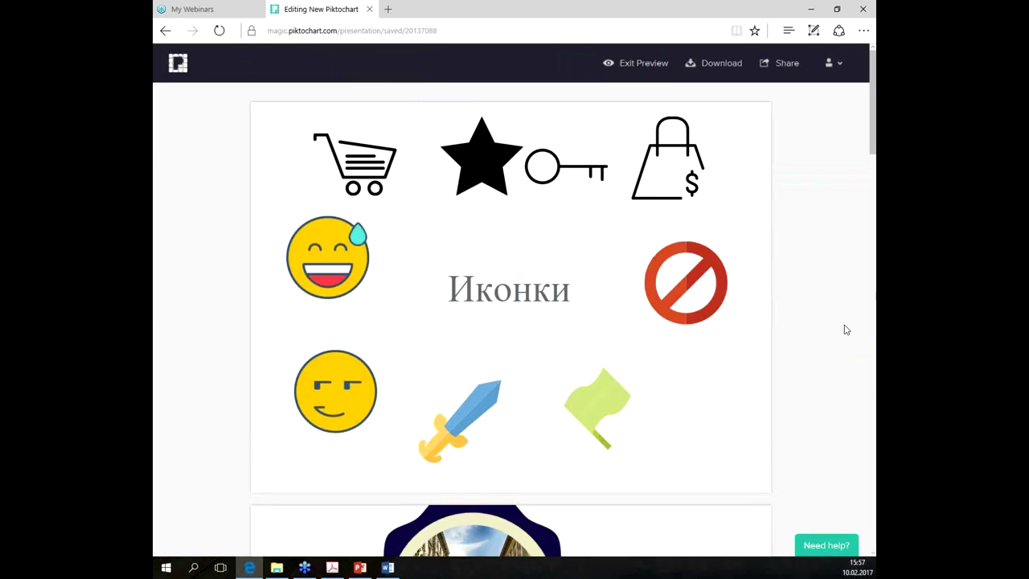
Step: Scroll the preview past the brick wall to the Карты slide and inspect the map's values
scroll(828, 314, down, 5)
scroll(783, 311, down, 5)
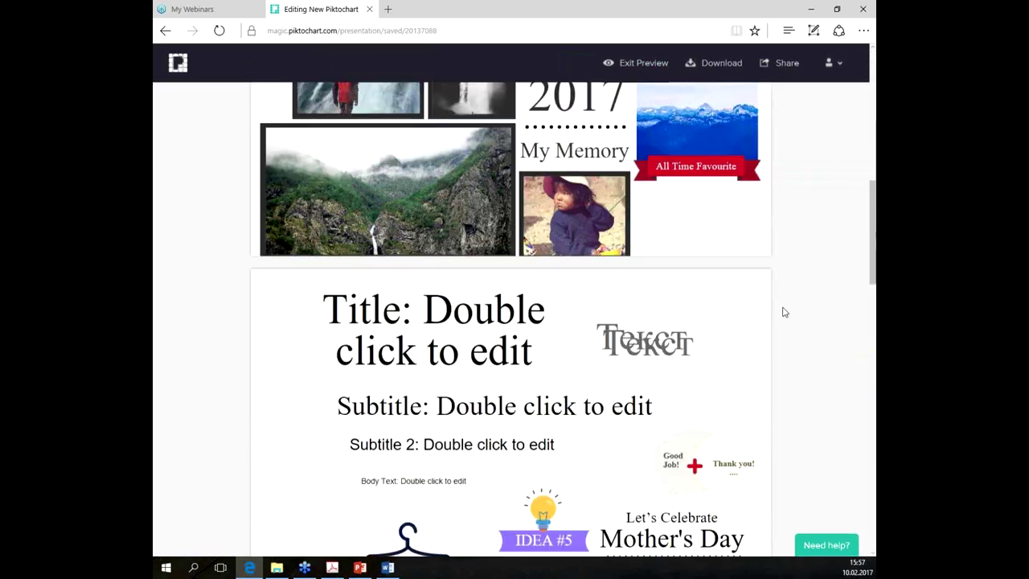
scroll(783, 310, up, 1)
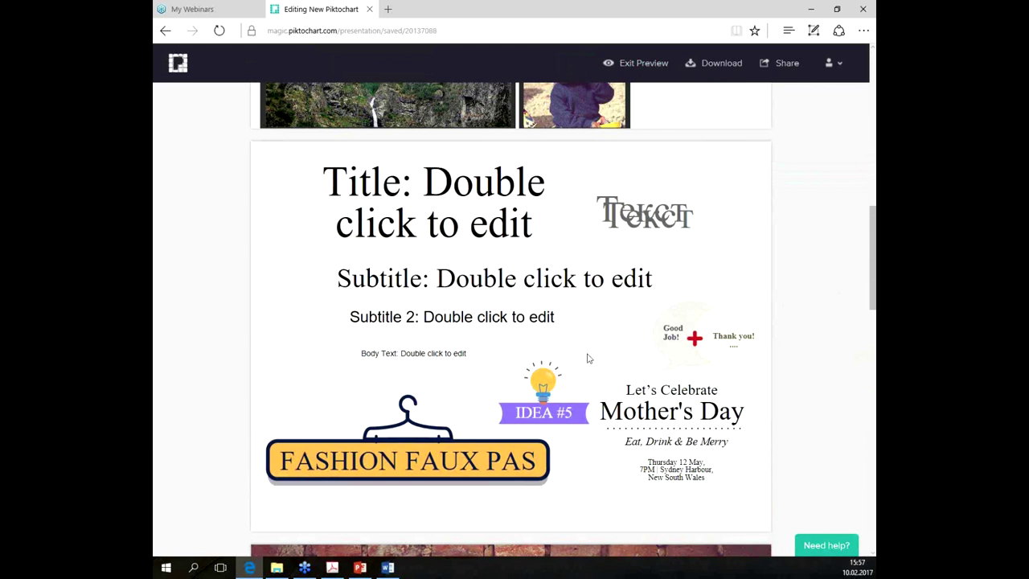
scroll(578, 351, down, 5)
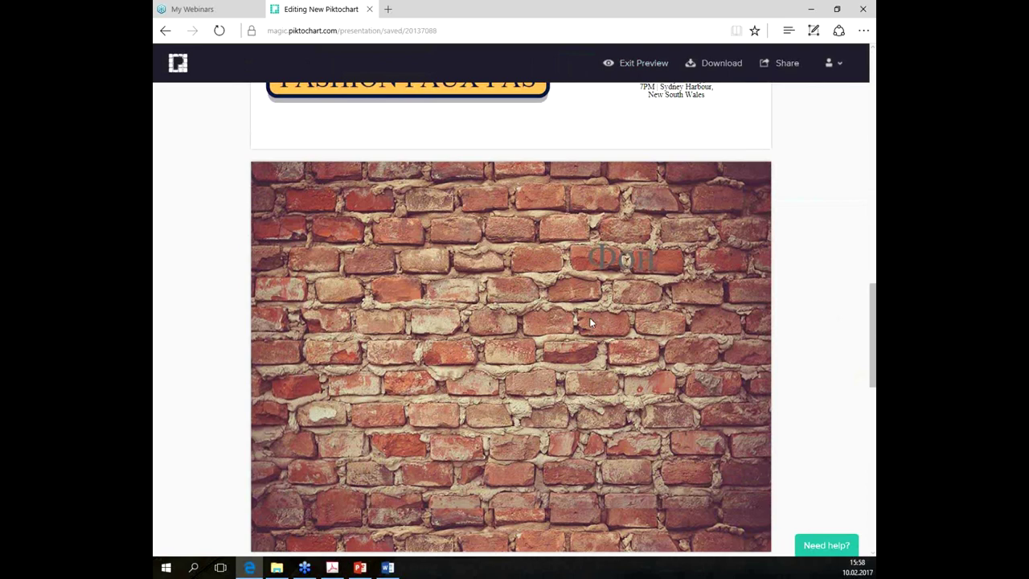
scroll(589, 335, down, 6)
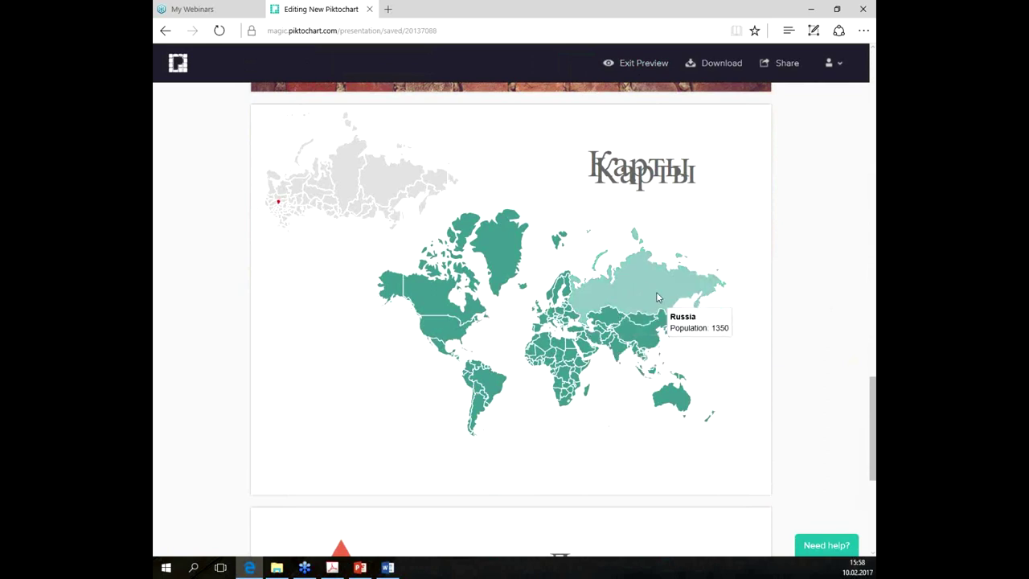
mouse_move(531, 339)
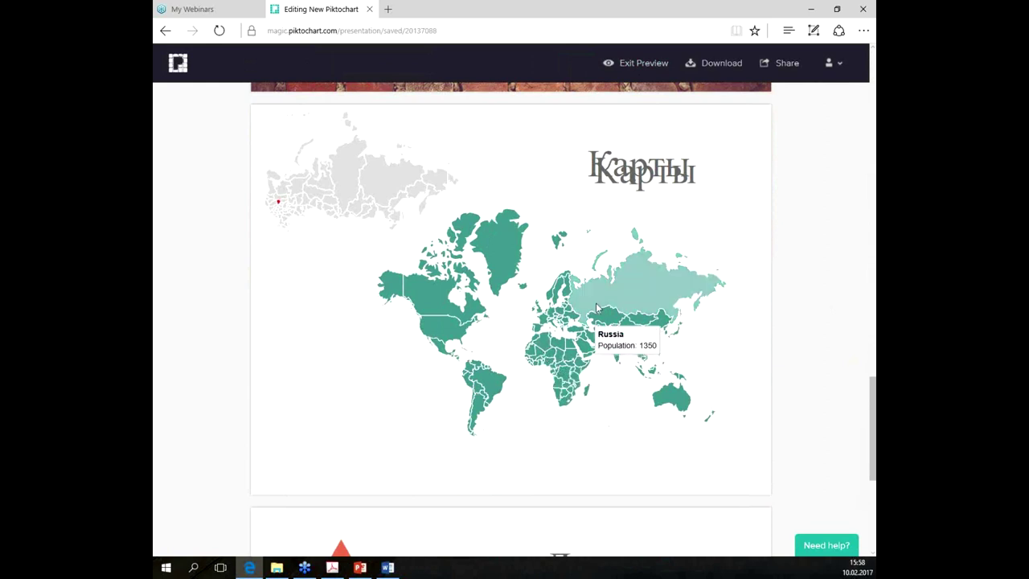
mouse_move(616, 343)
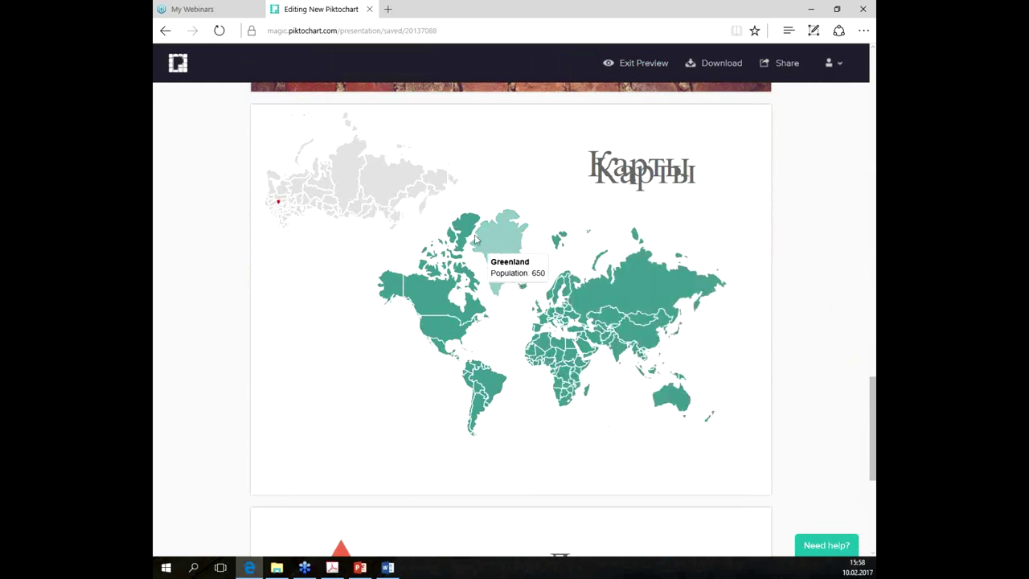
mouse_move(437, 341)
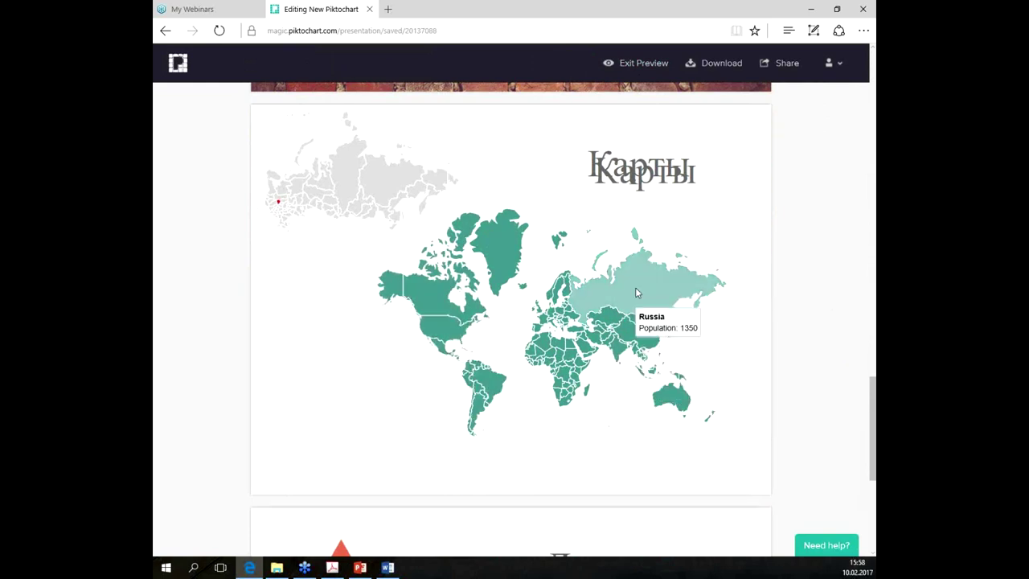
mouse_move(570, 316)
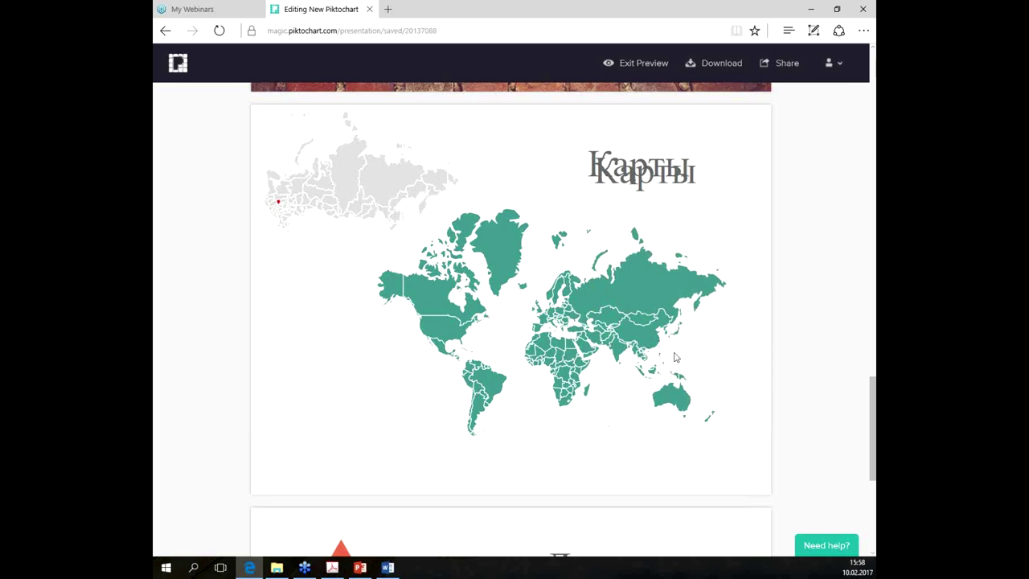
Step: Scroll to the Диаграммы block and bring up the pie chart's image options
scroll(725, 330, down, 4)
scroll(723, 324, down, 1)
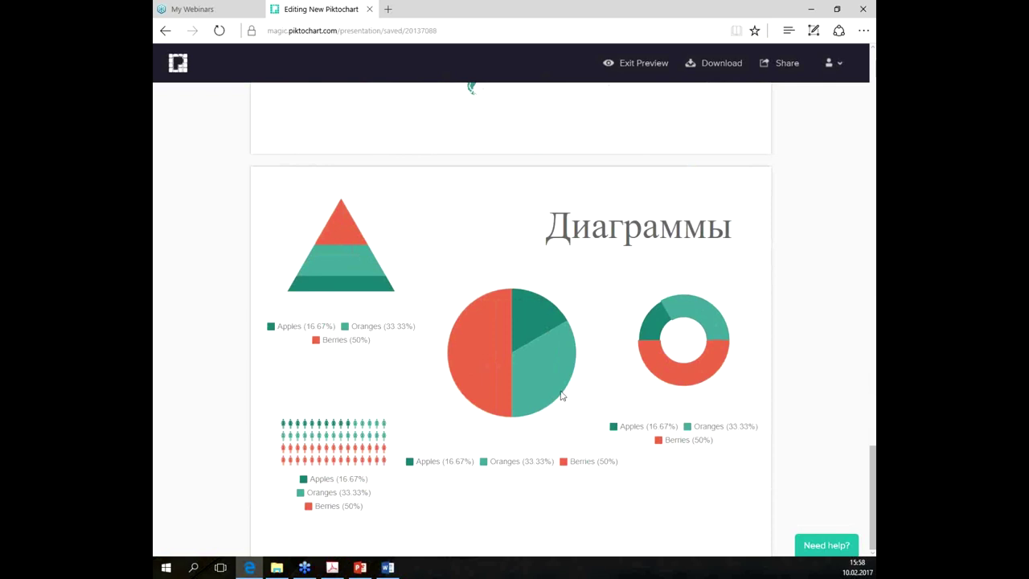
mouse_move(492, 366)
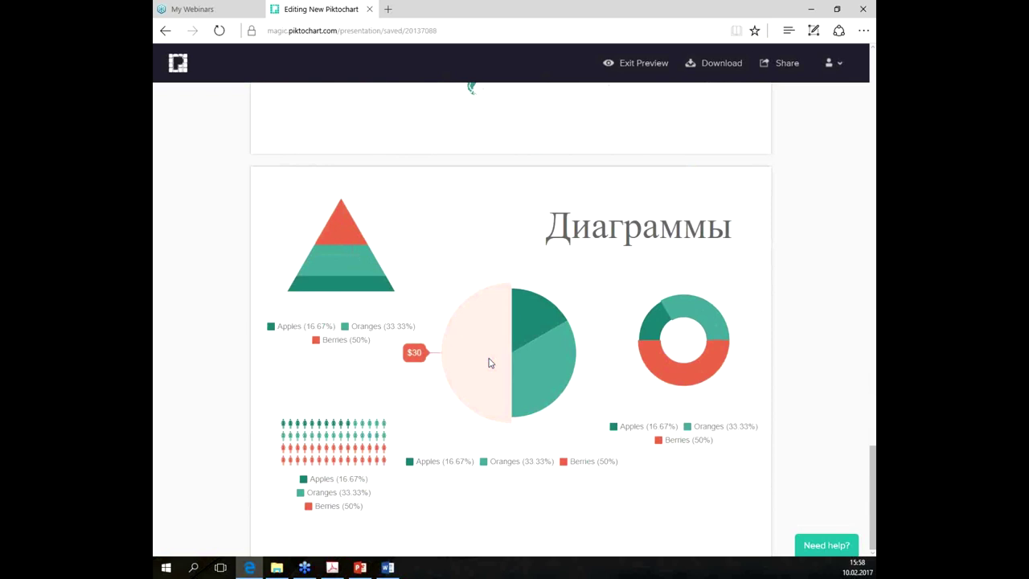
right_click(489, 362)
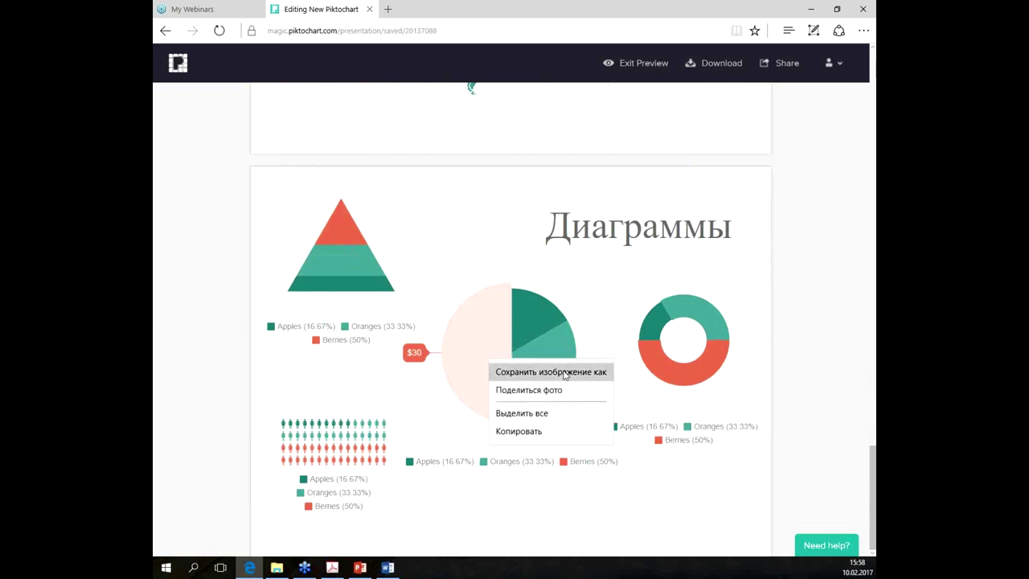
Step: Save the pie chart as 20137088.svg in the webinar folder and check the file
click(562, 371)
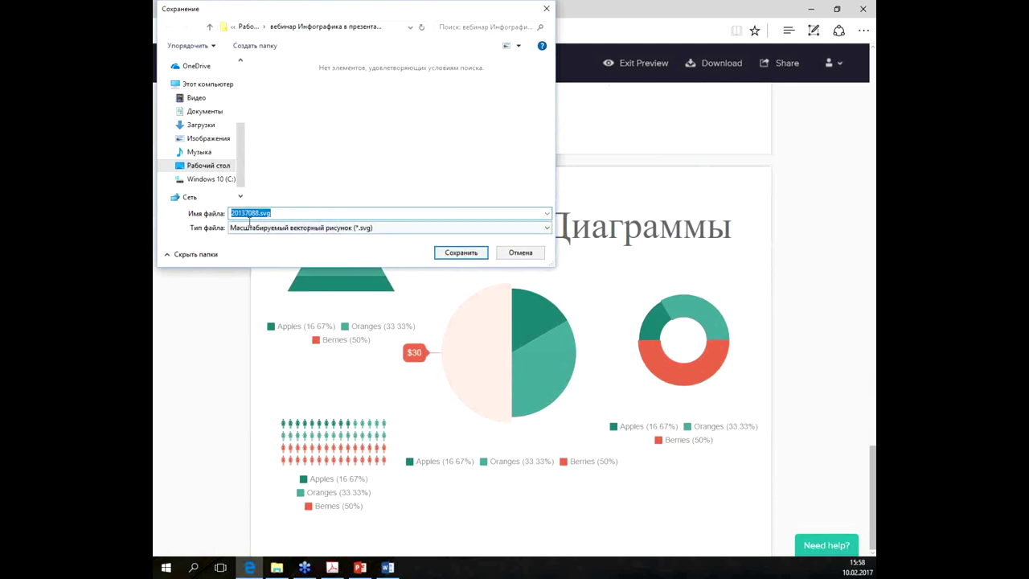
click(460, 254)
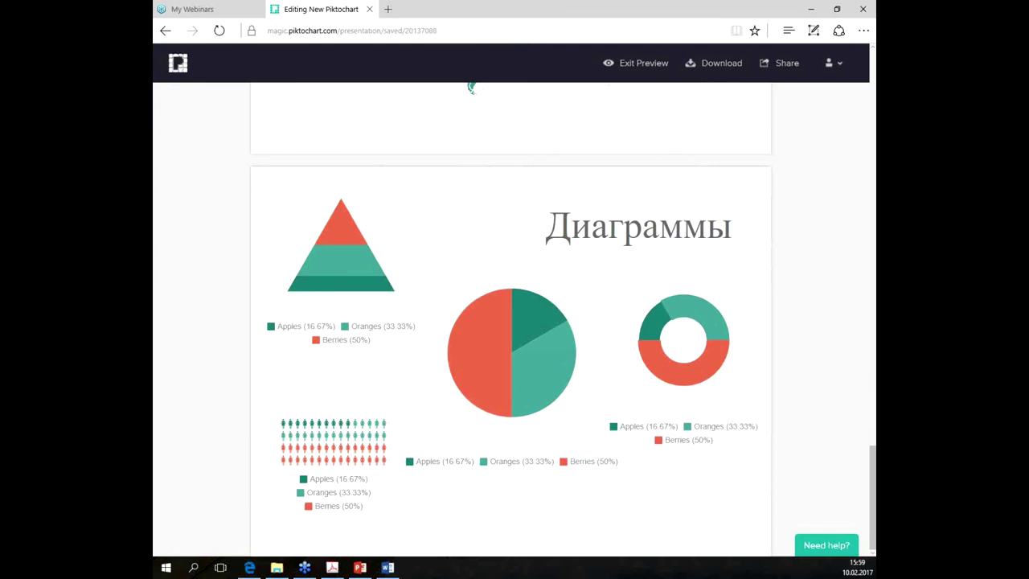
click(569, 169)
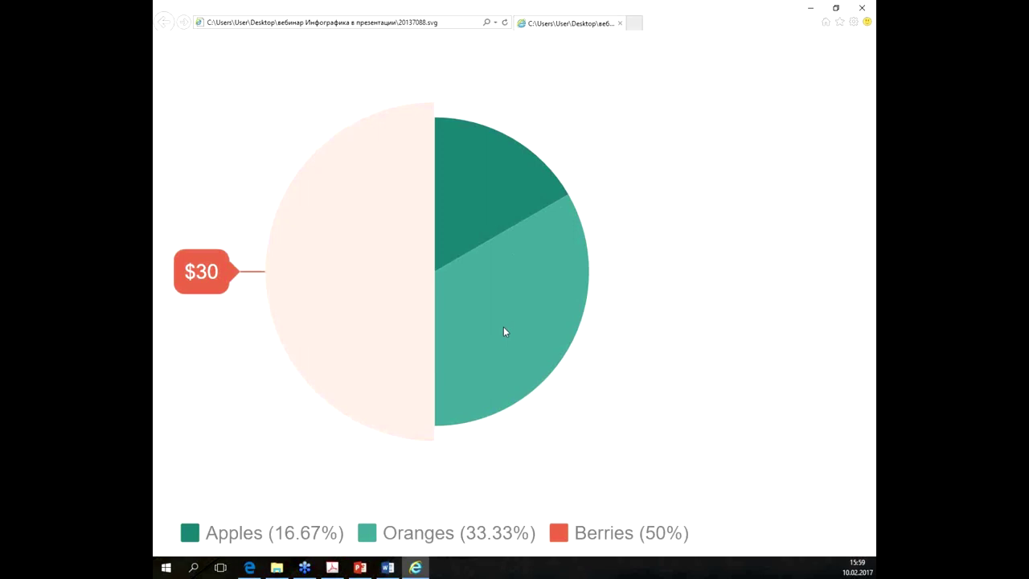
click(861, 7)
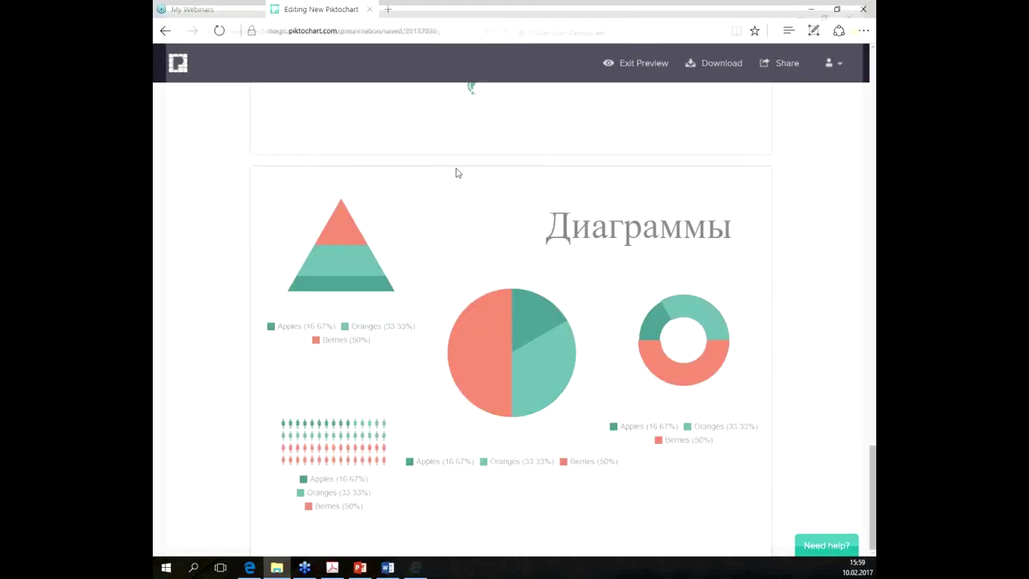
Step: Save the pie chart again as 20137088.png with PNG as the file type
right_click(547, 376)
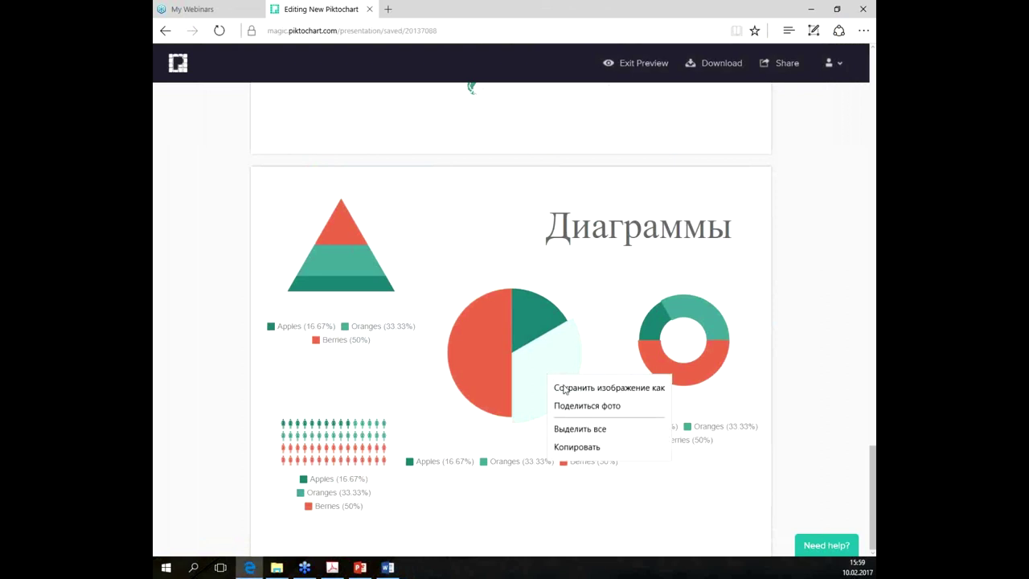
click(575, 389)
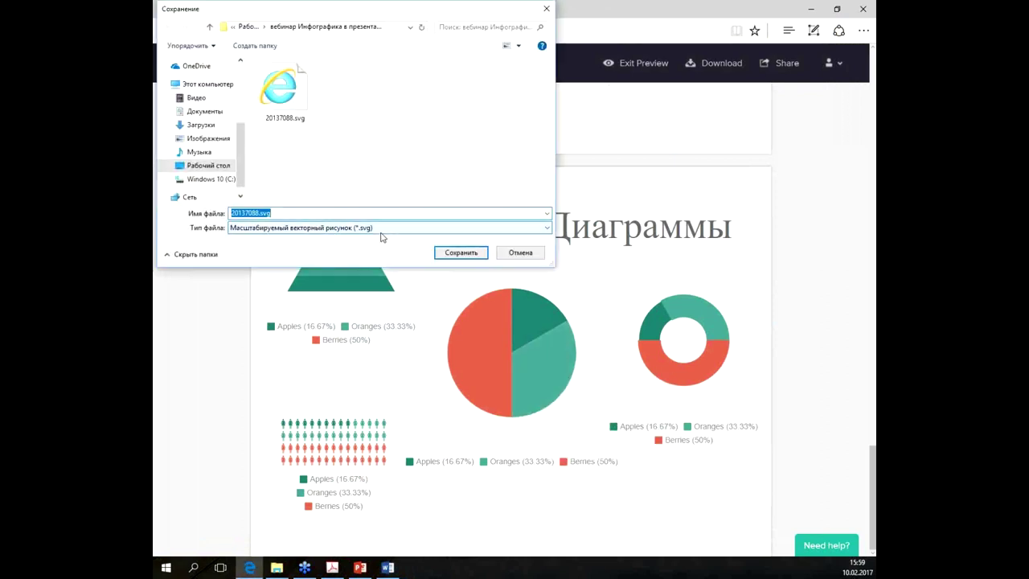
click(385, 229)
click(257, 247)
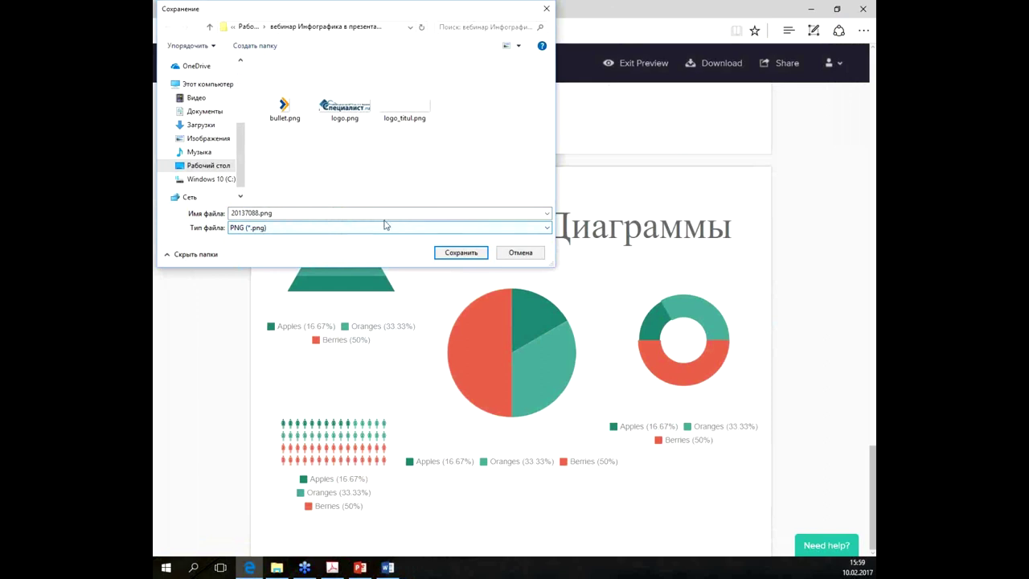
click(475, 253)
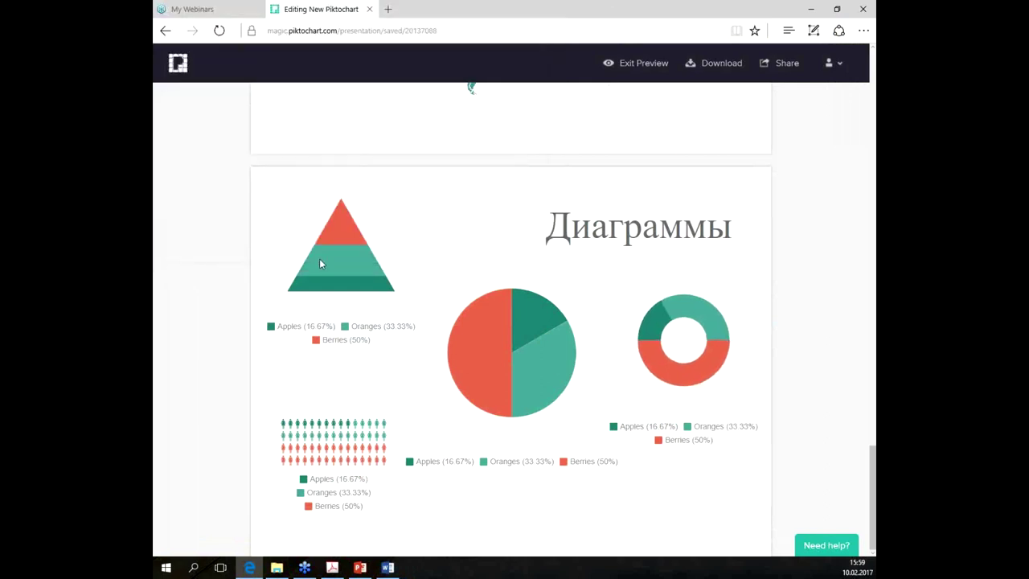
Step: Check the donut chart's image options, then scroll the preview back up to the Иконки slide
mouse_move(375, 268)
mouse_move(710, 312)
right_click(711, 313)
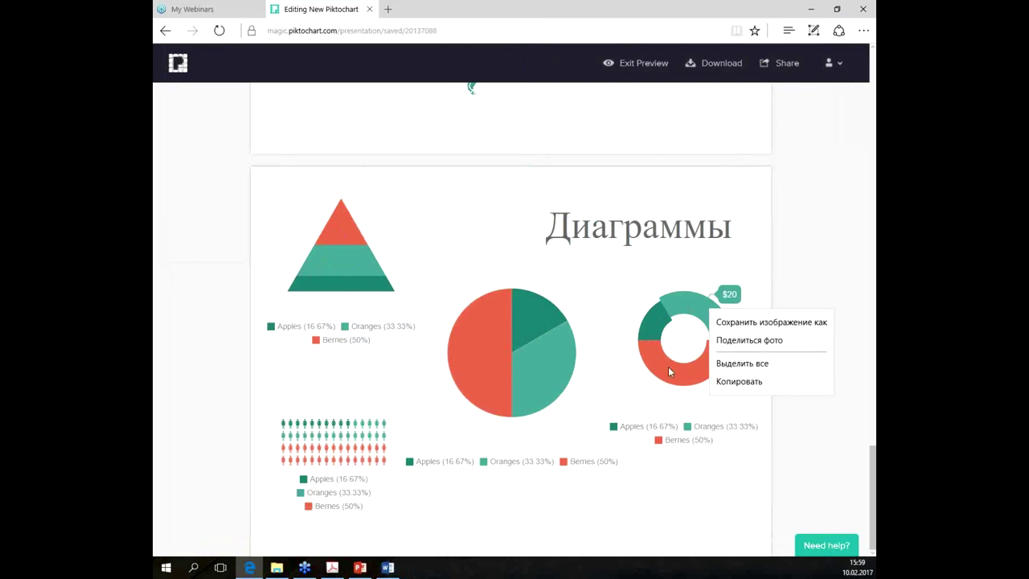
click(555, 195)
scroll(555, 195, up, 5)
scroll(395, 195, up, 5)
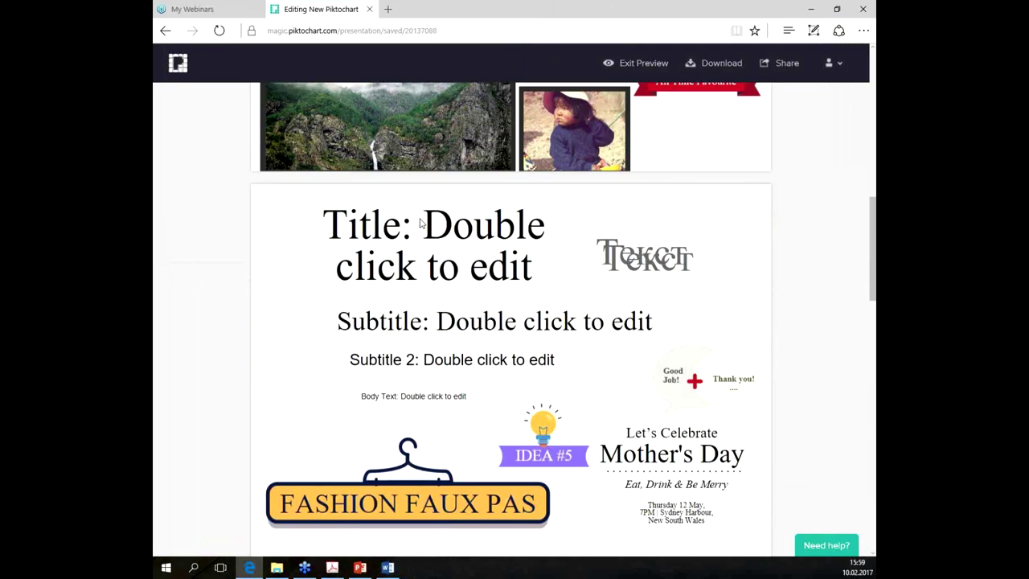
scroll(423, 222, up, 5)
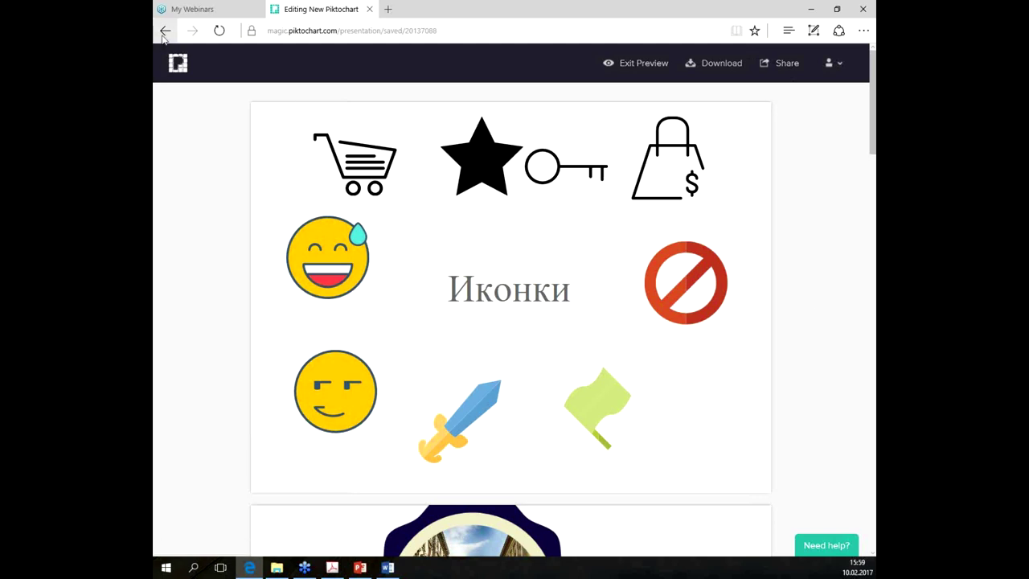
Step: Exit preview and look through the file options and main navigation panel
click(622, 85)
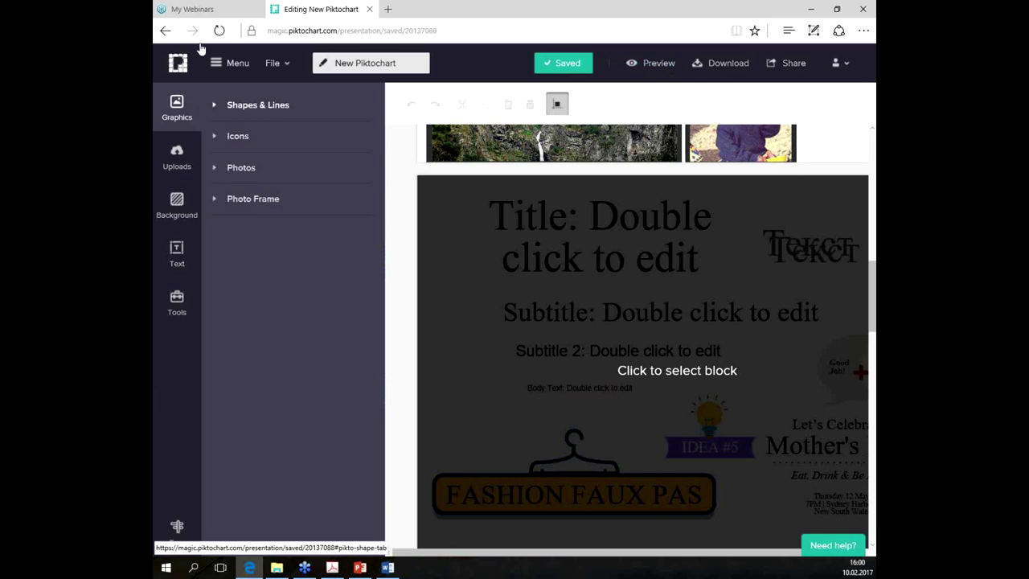
click(280, 68)
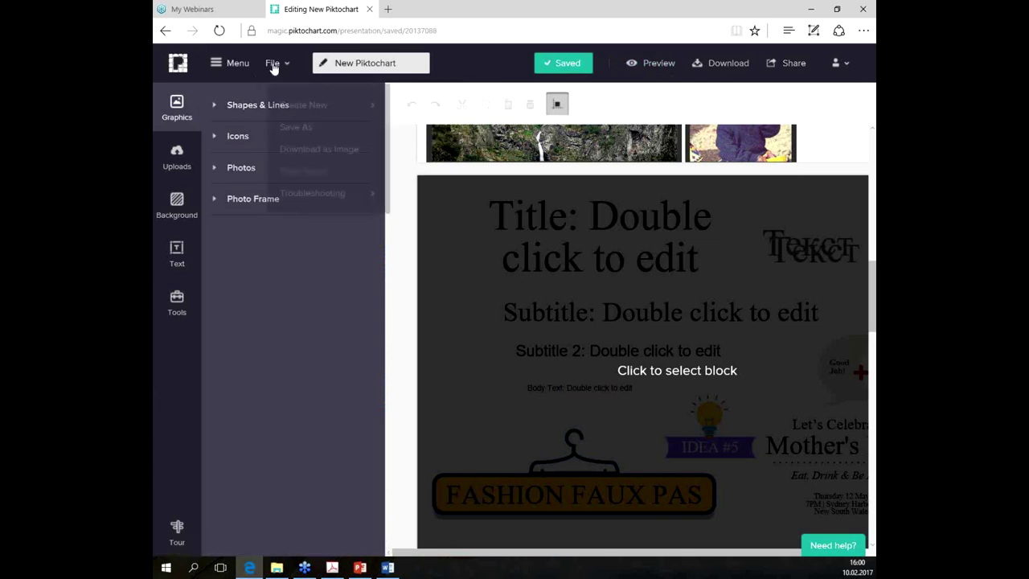
mouse_move(349, 110)
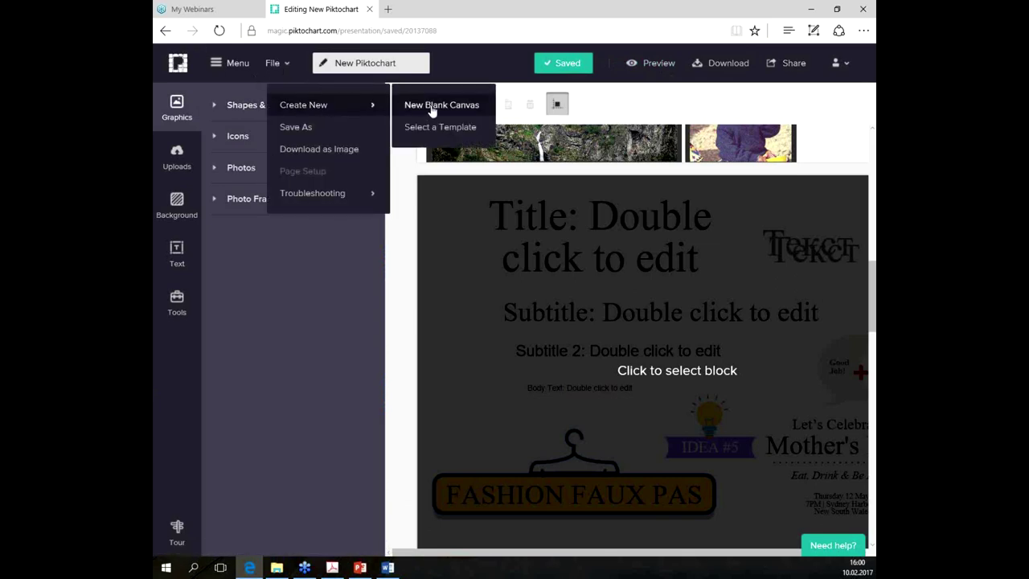
click(235, 63)
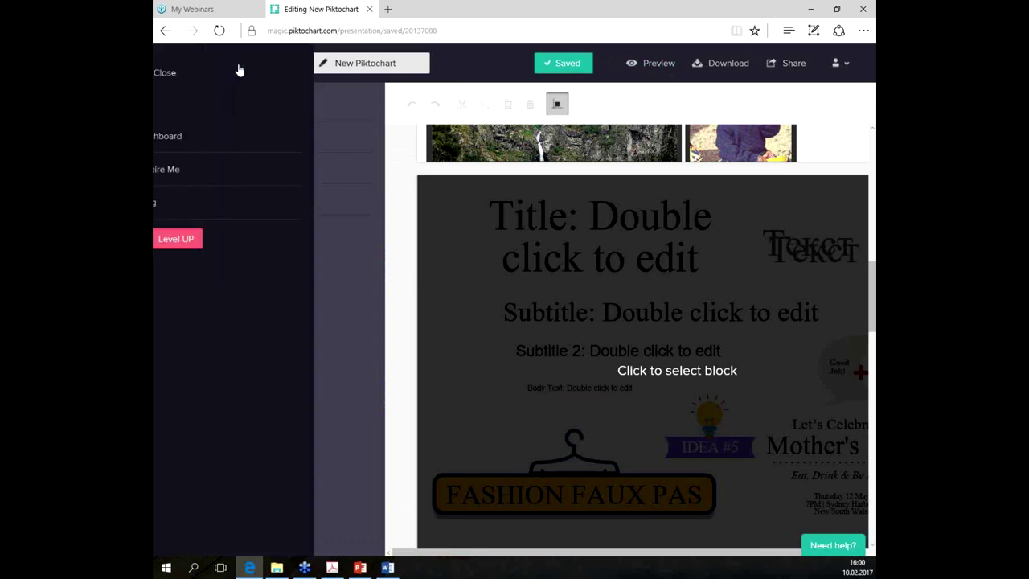
click(358, 198)
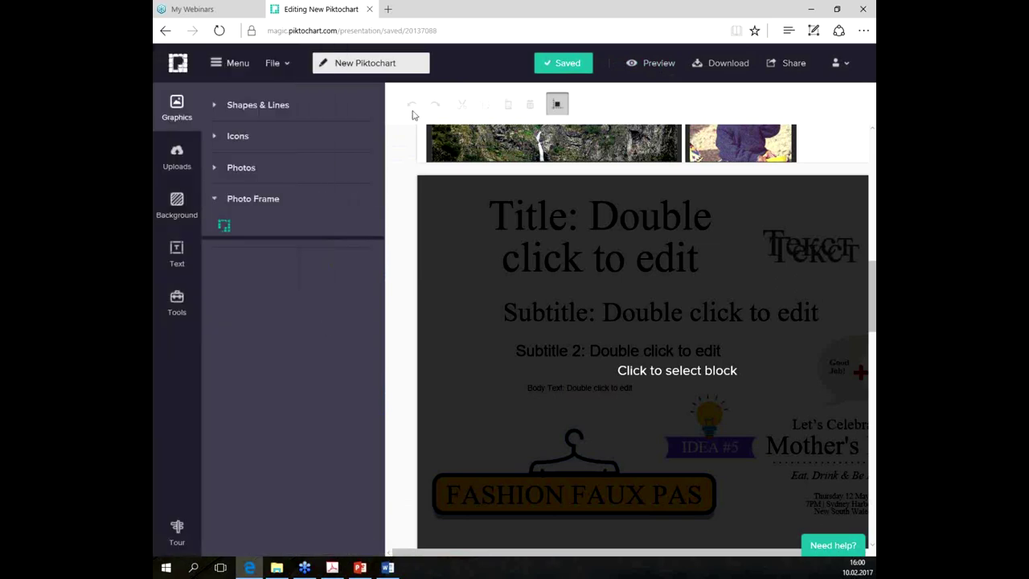
Step: Rename the infographic from 'New Piktochart' to '123'
click(375, 68)
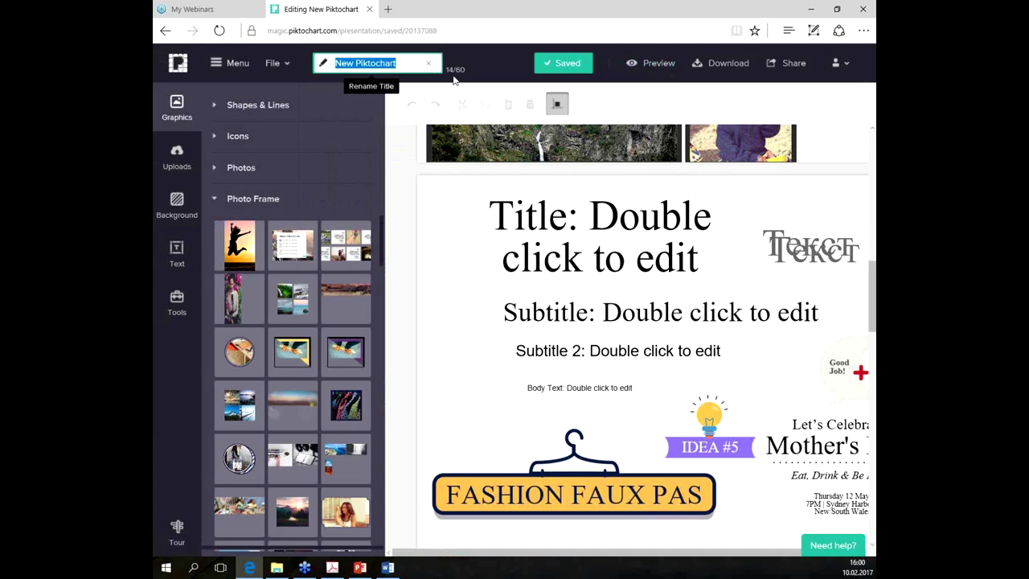
text(123)
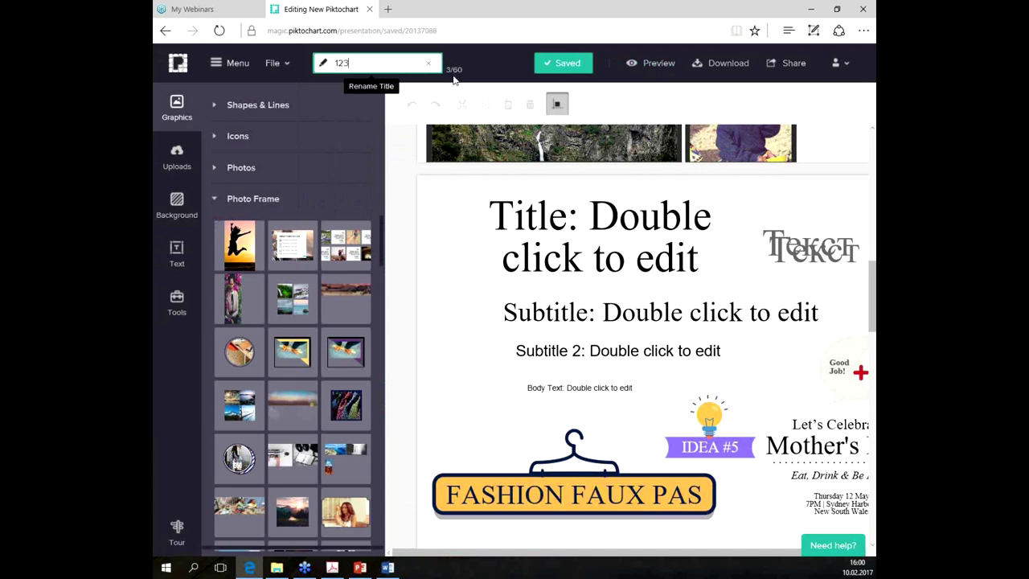
key(Return)
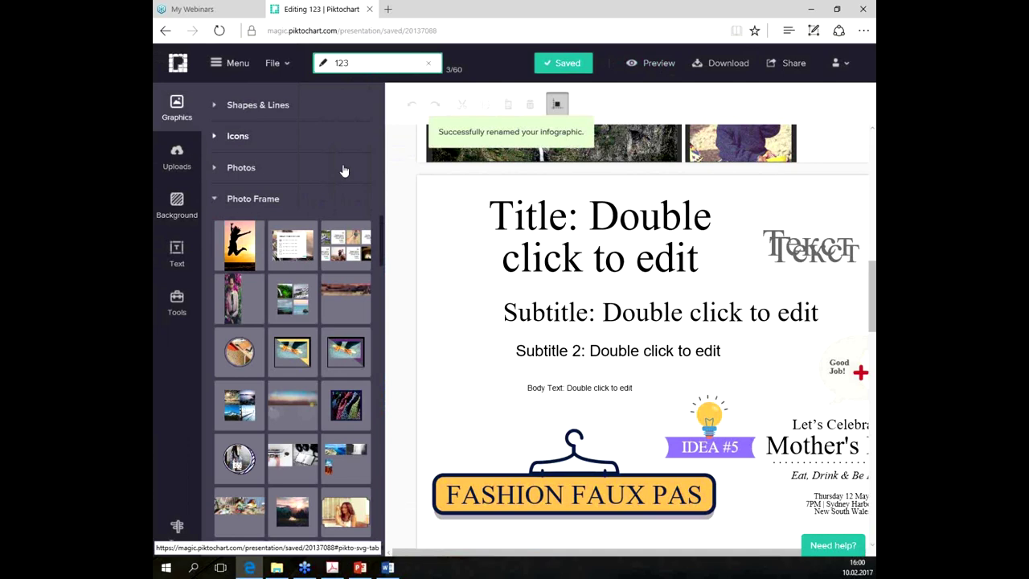
click(219, 199)
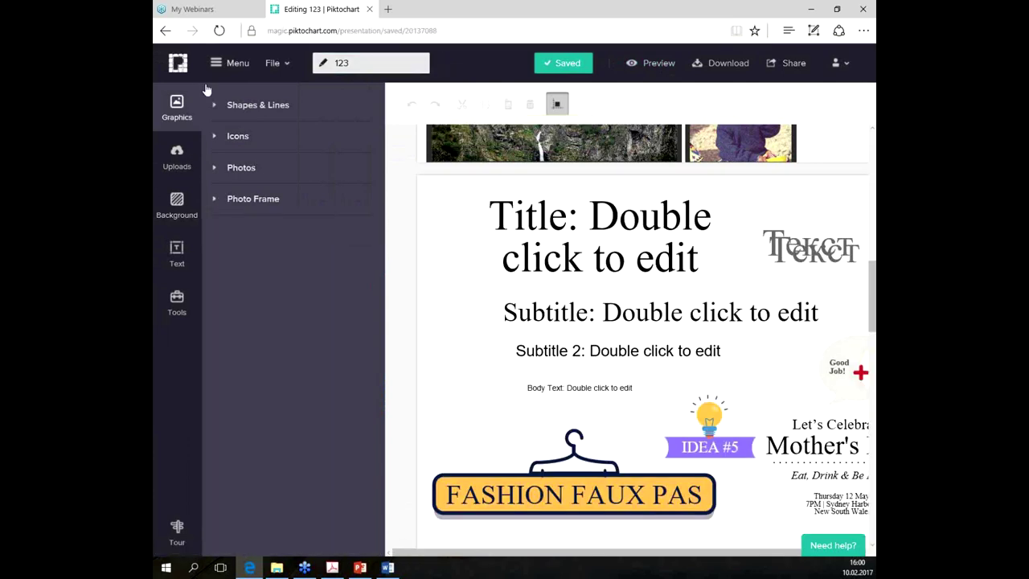
click(273, 62)
mouse_move(367, 106)
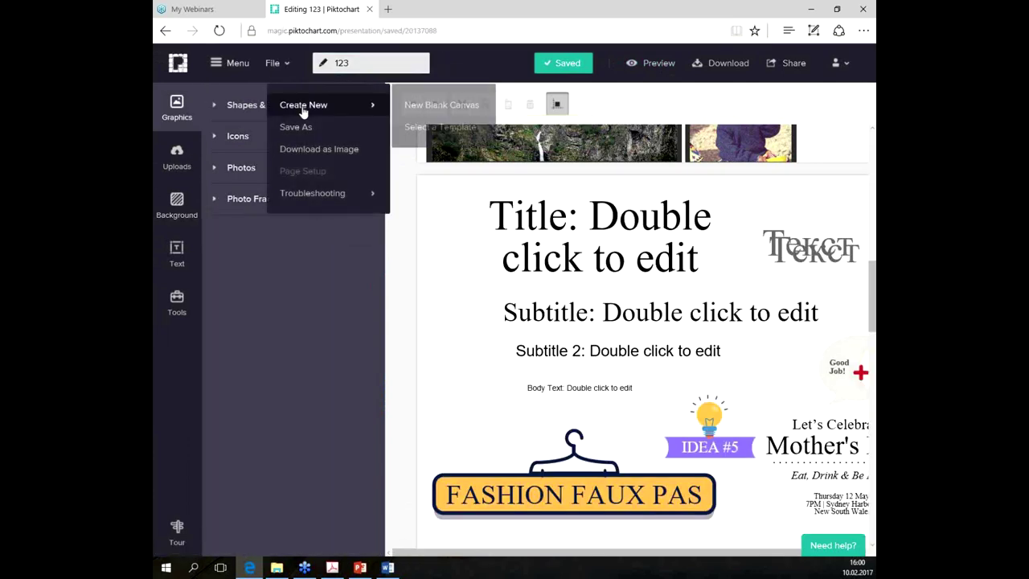
Step: Create a new blank infographic named 123
click(471, 124)
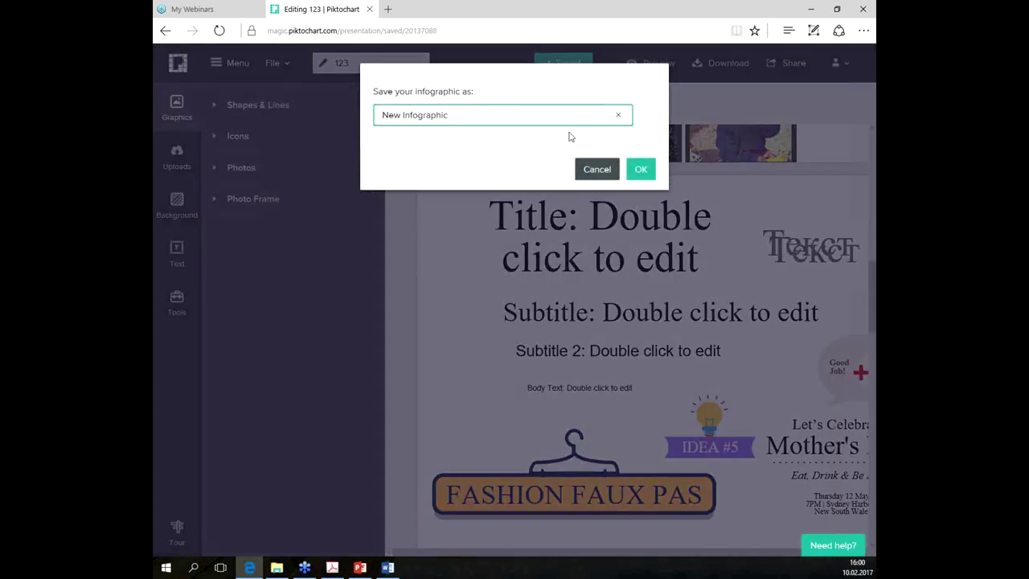
key(ctrl+a)
text(123)
click(659, 175)
click(645, 170)
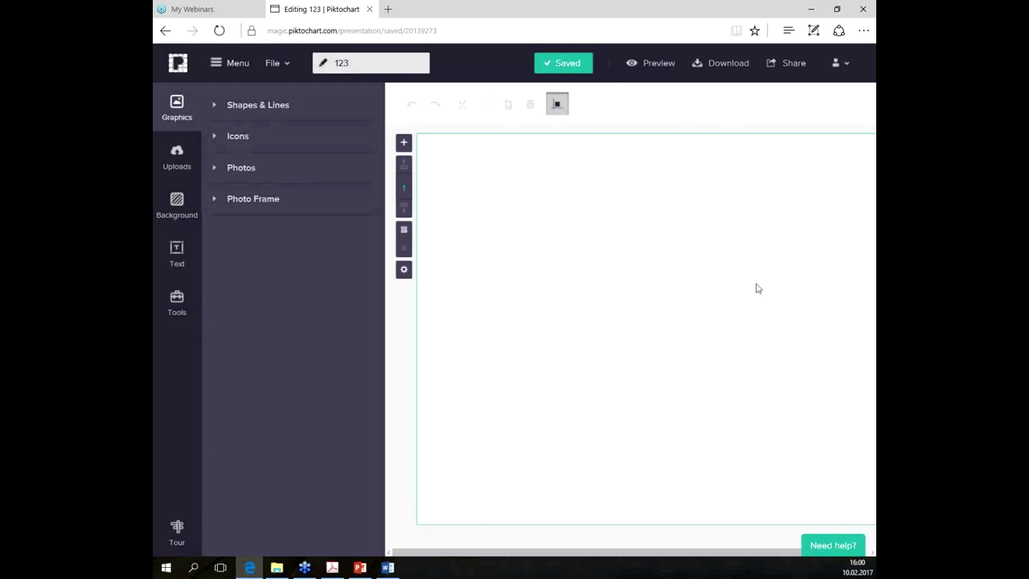
Step: Add a blank block, delete the extra block, then switch to the Word outline document
key(ctrl+minus)
key(ctrl+minus)
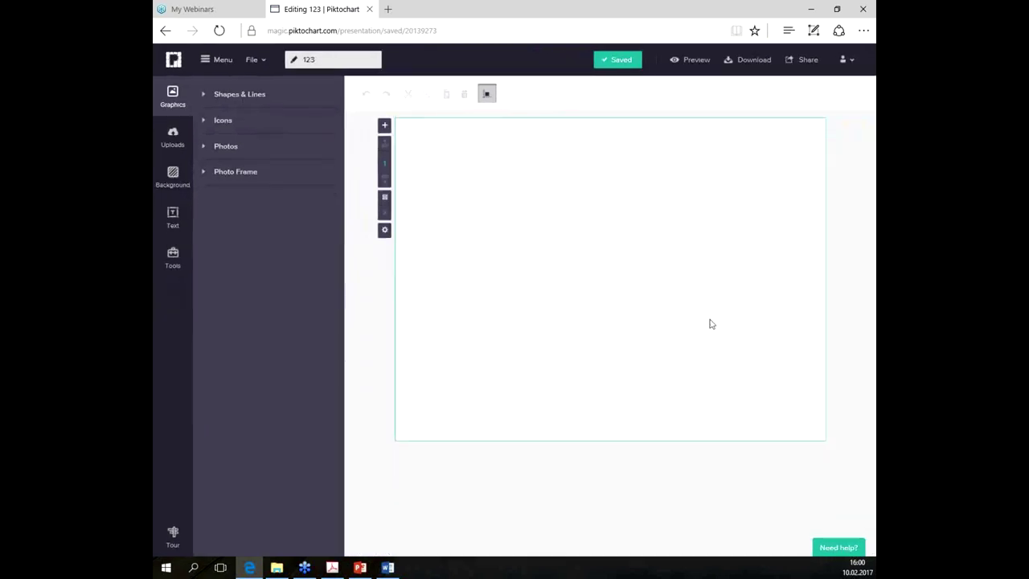
key(ctrl+plus)
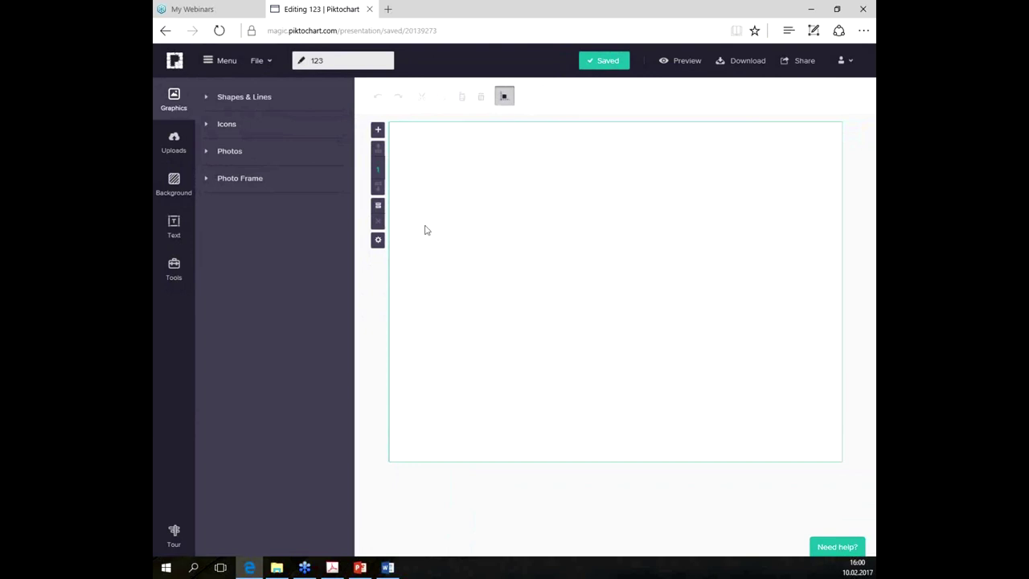
click(378, 129)
scroll(608, 322, down, 3)
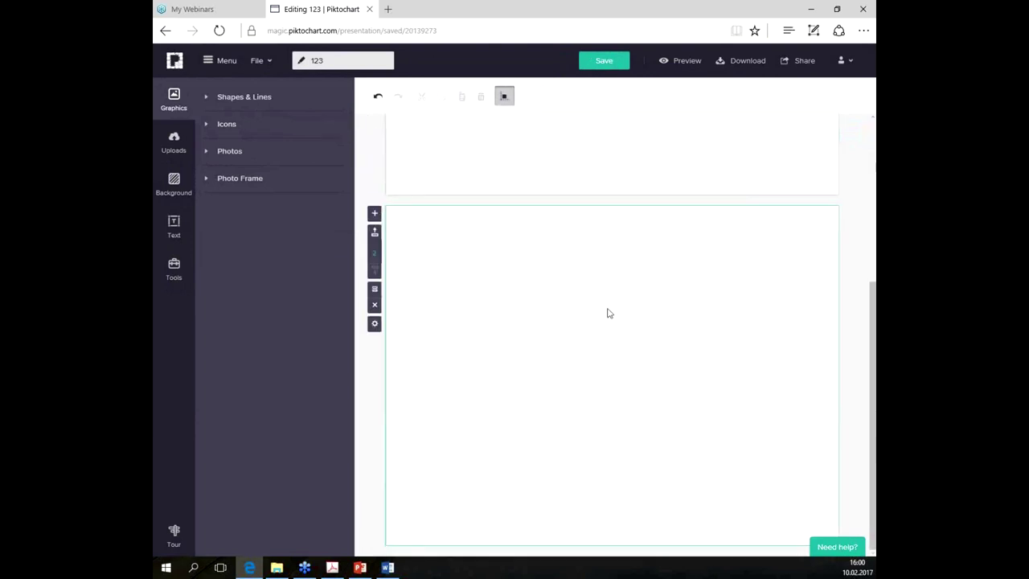
scroll(599, 302, down, 1)
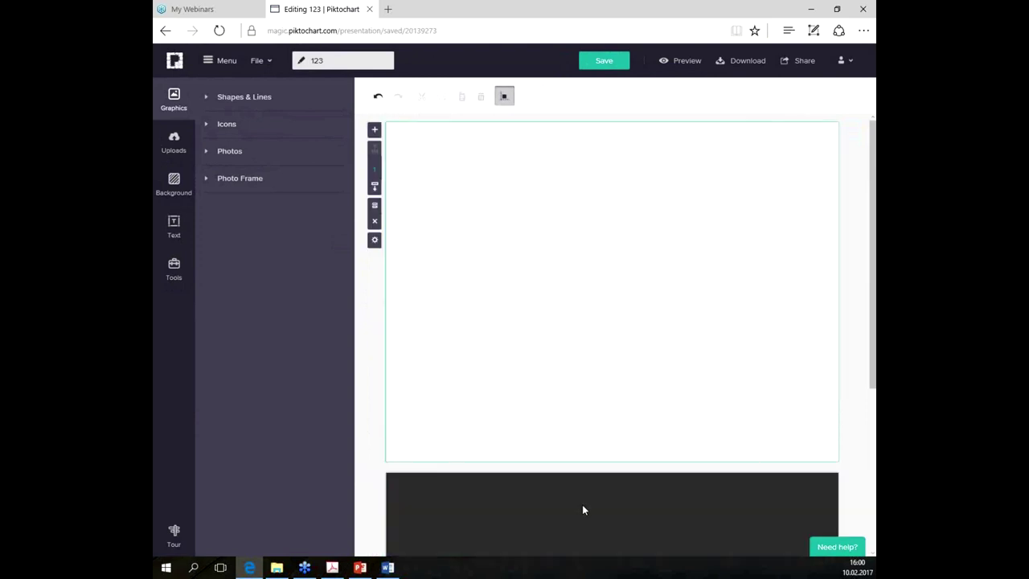
click(646, 321)
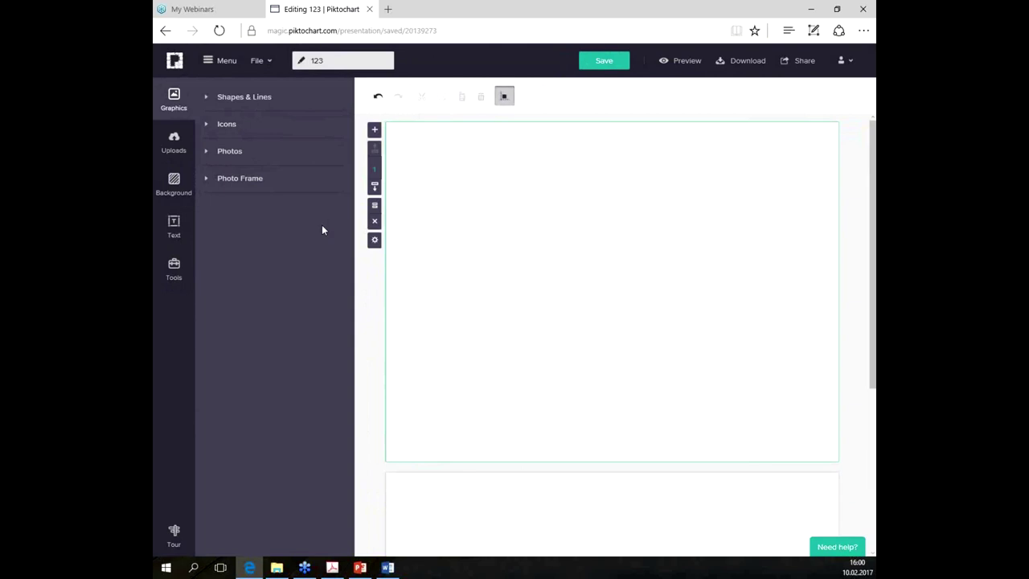
click(373, 221)
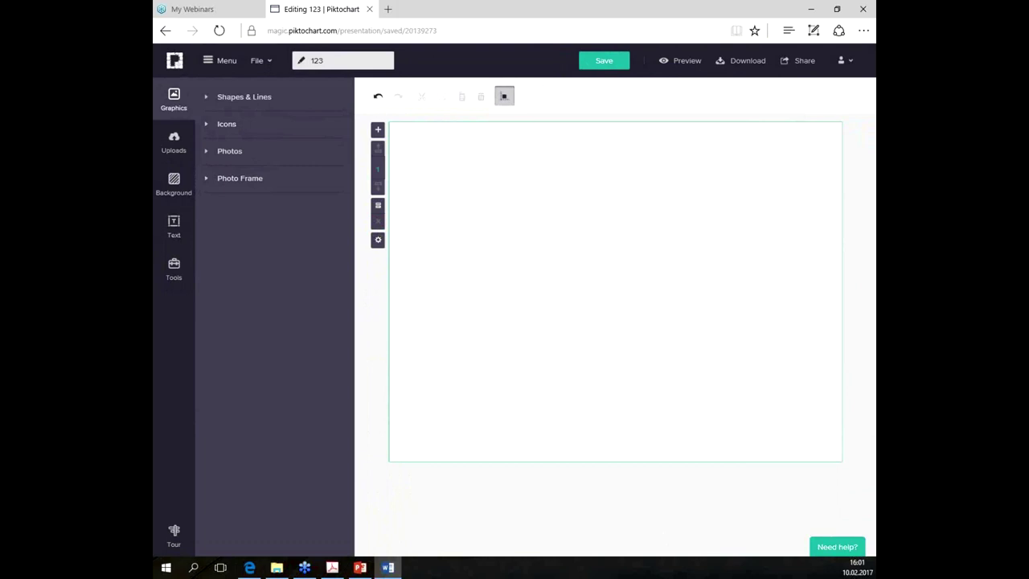
key(alt+Tab)
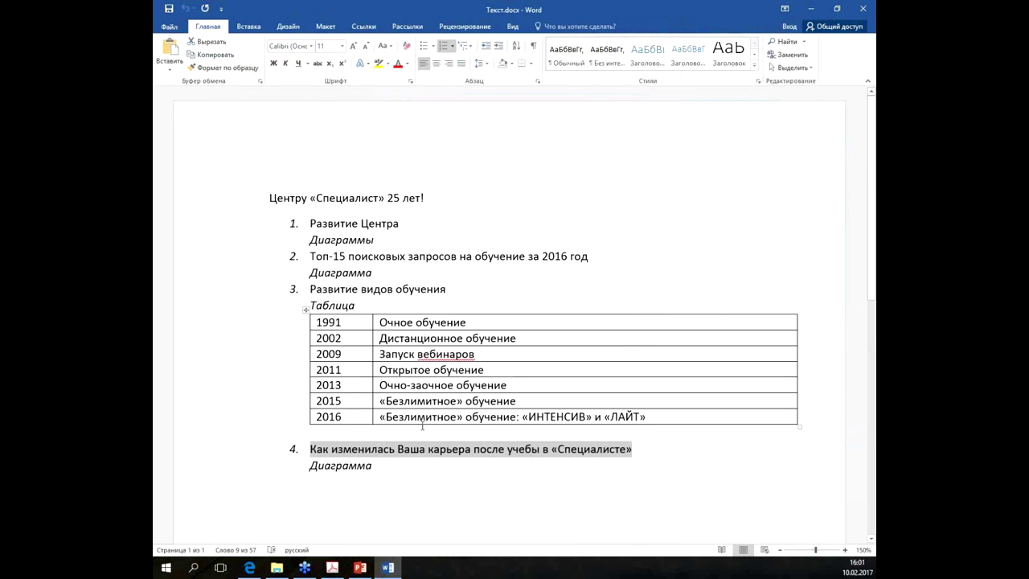
key(alt+Tab)
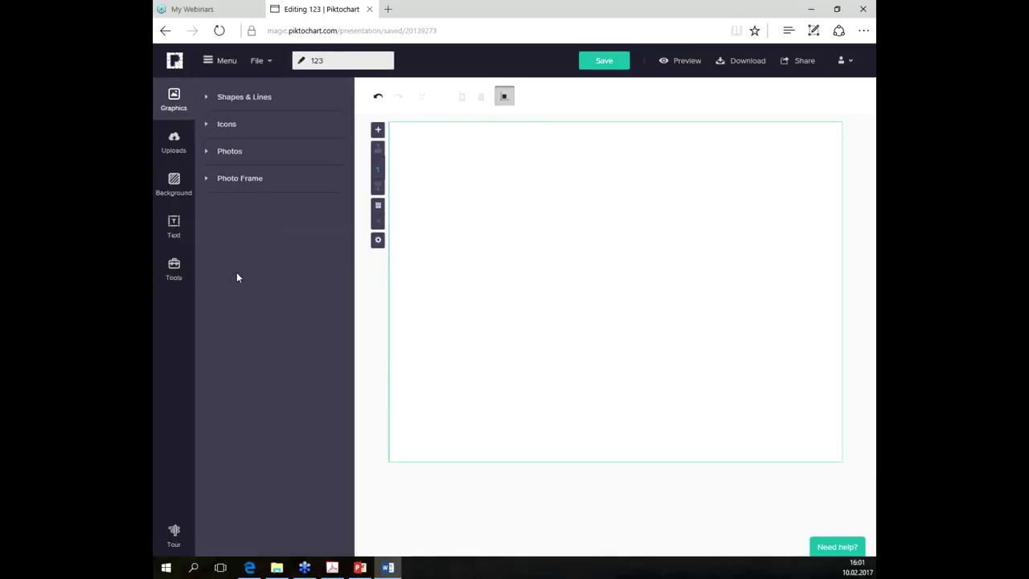
click(174, 270)
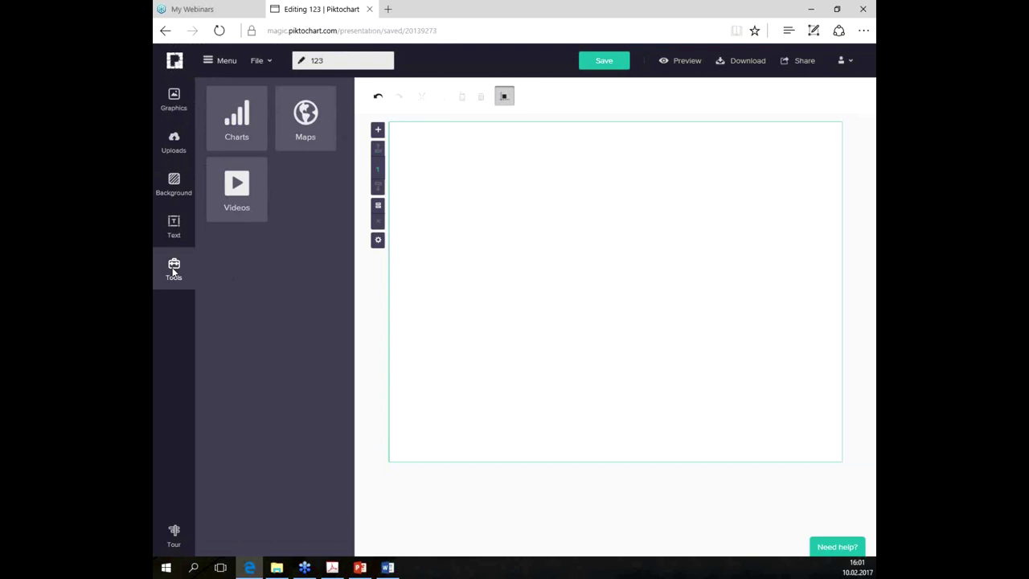
Step: Search the maps for 'russia' and open the Russia map for editing
click(312, 121)
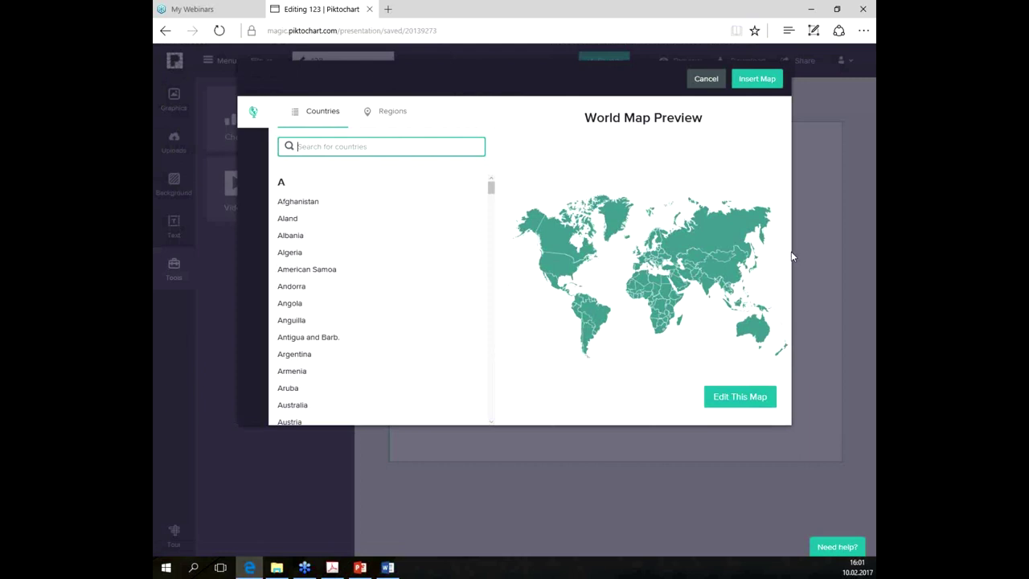
text(russia)
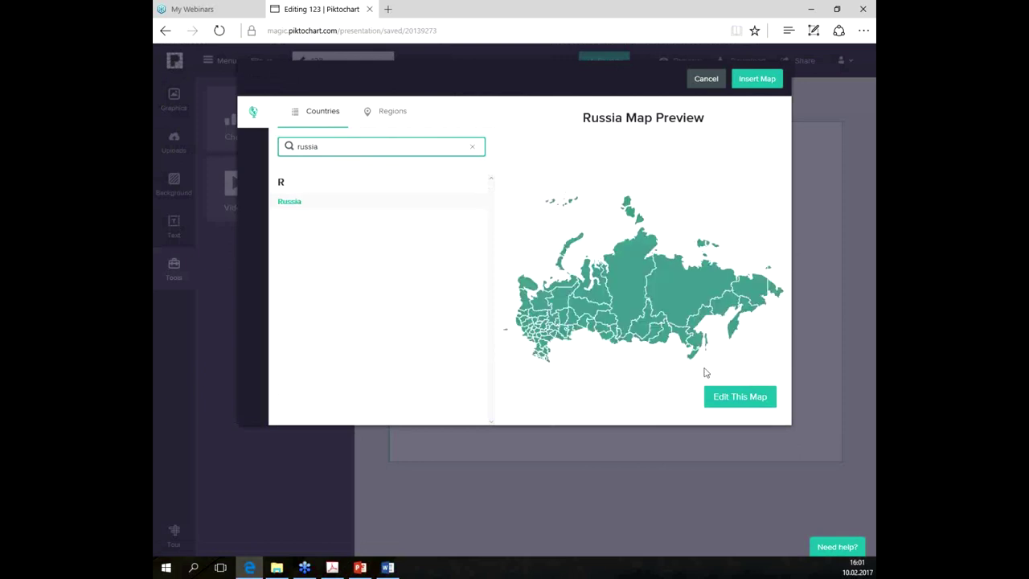
click(757, 401)
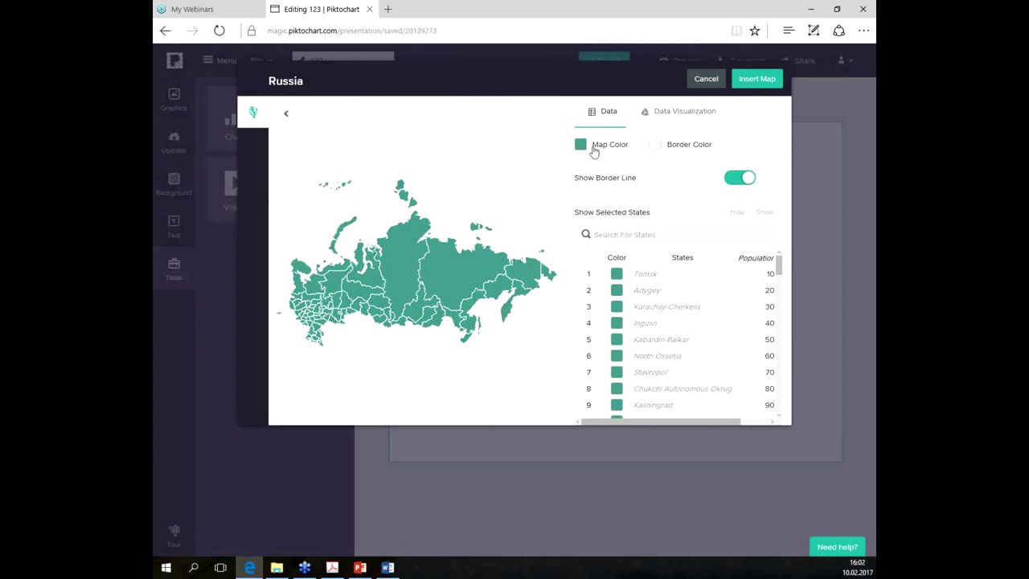
click(593, 152)
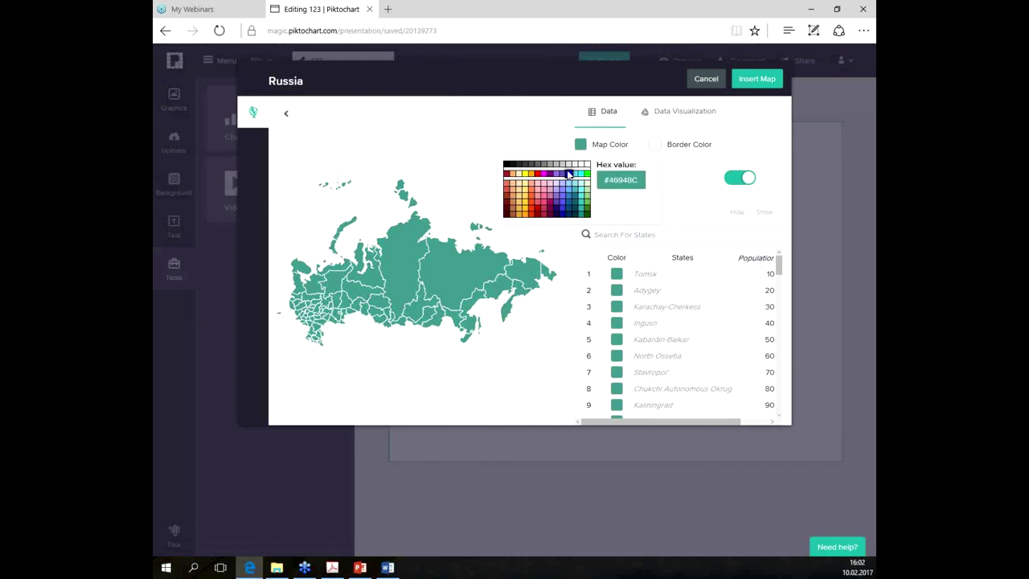
Step: Make the Russia map grey, check Krasnoyarsk and Yamal-Nenets regions, and insert it onto the slide
click(563, 165)
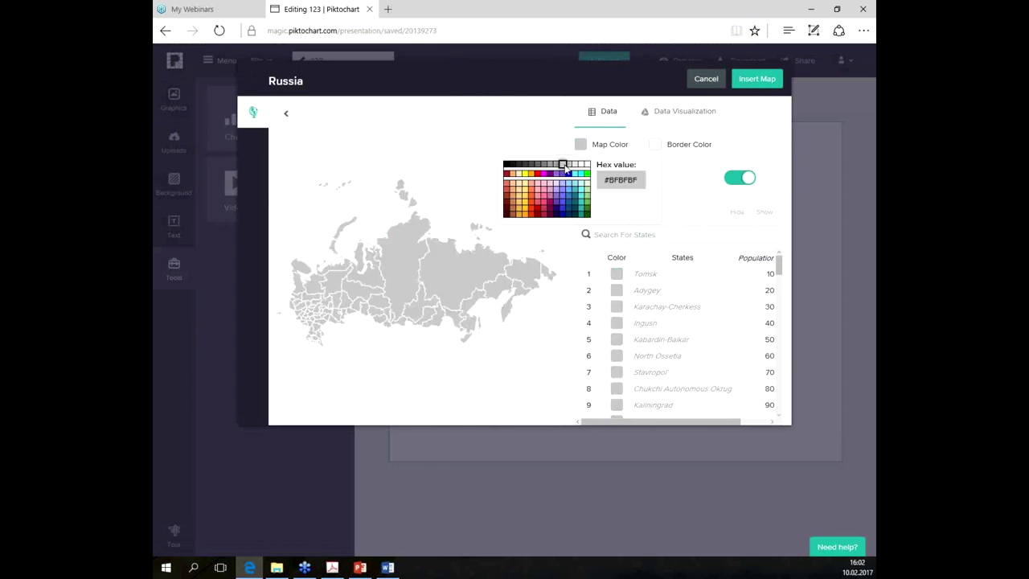
click(654, 146)
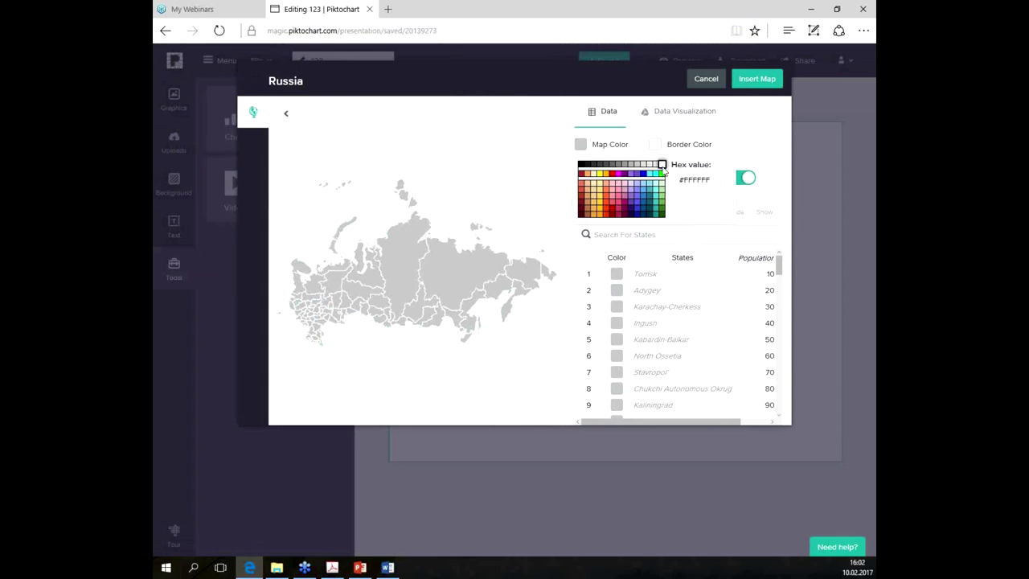
mouse_move(413, 299)
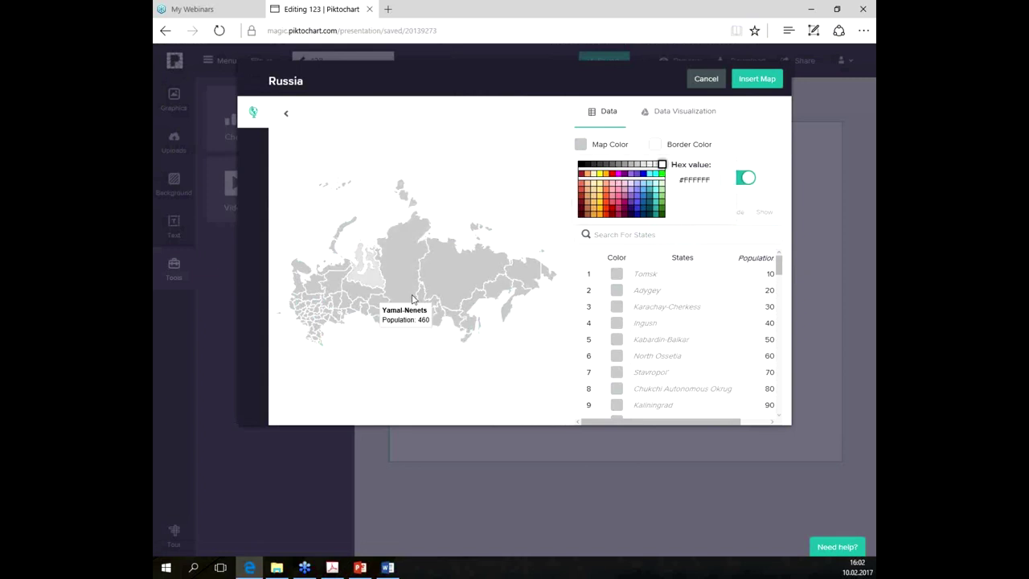
mouse_move(436, 276)
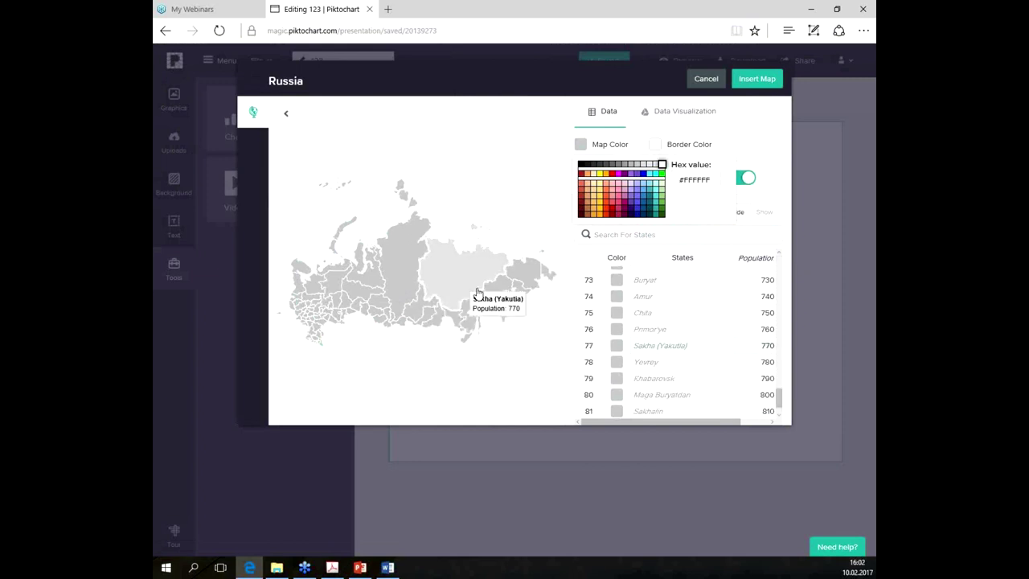
click(406, 256)
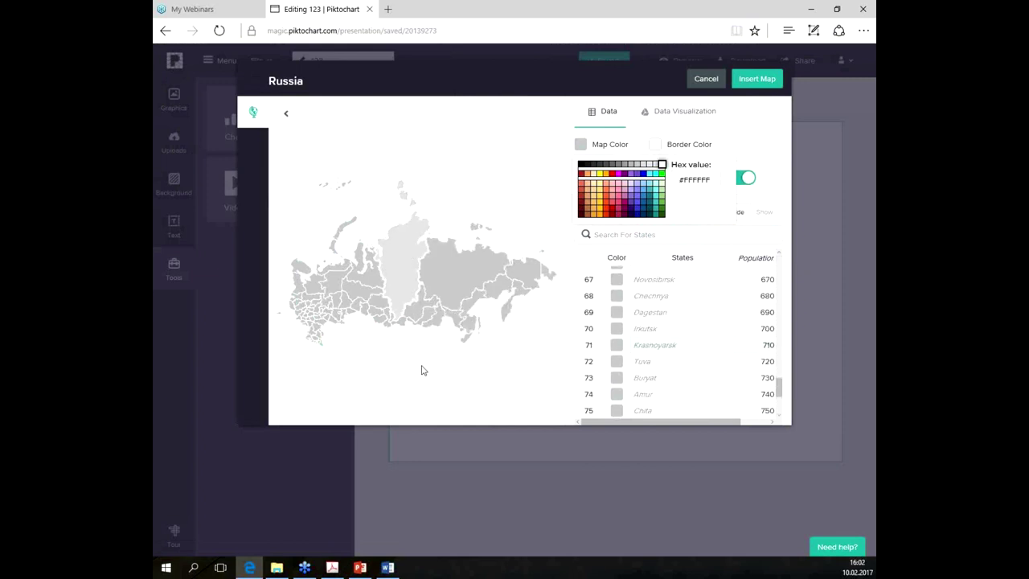
click(363, 271)
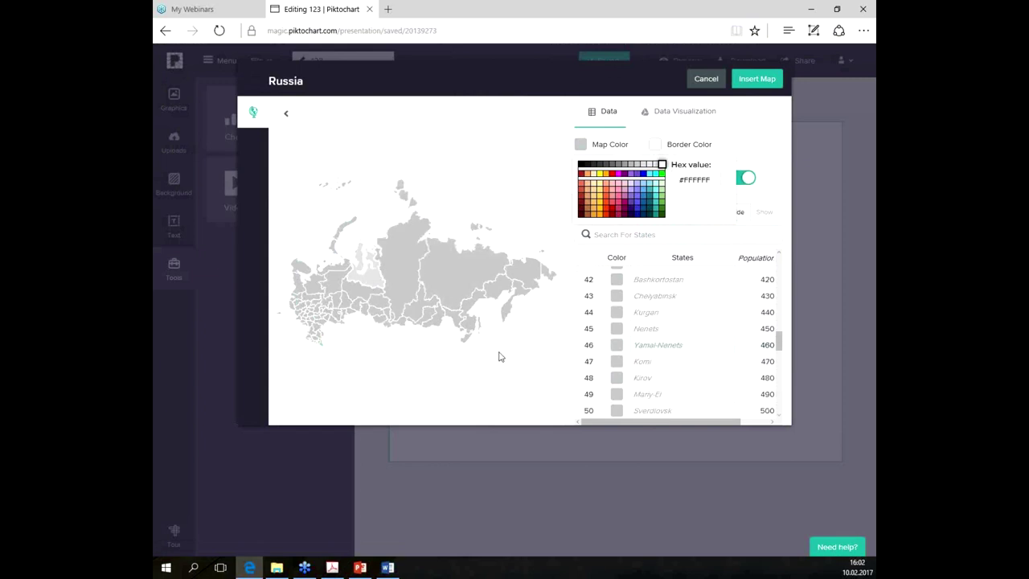
click(499, 356)
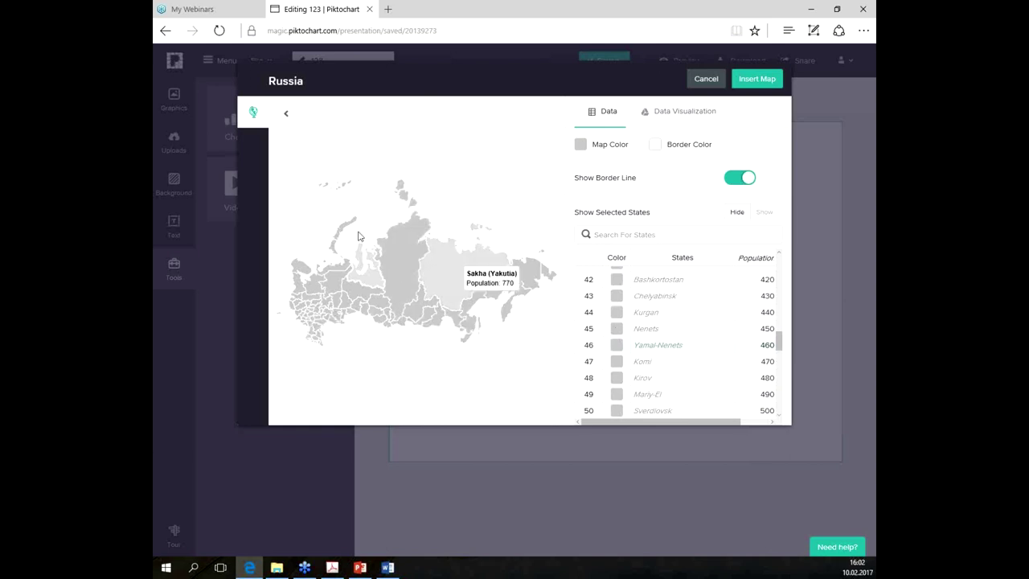
click(760, 92)
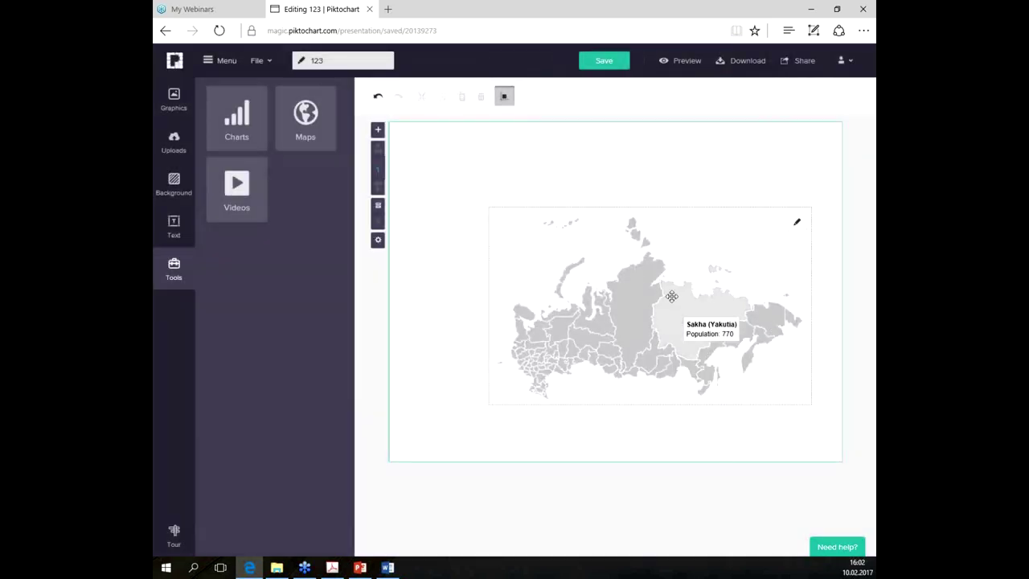
Step: Move the Russia map up and to the left on the slide
click(691, 319)
drag(691, 319, 589, 237)
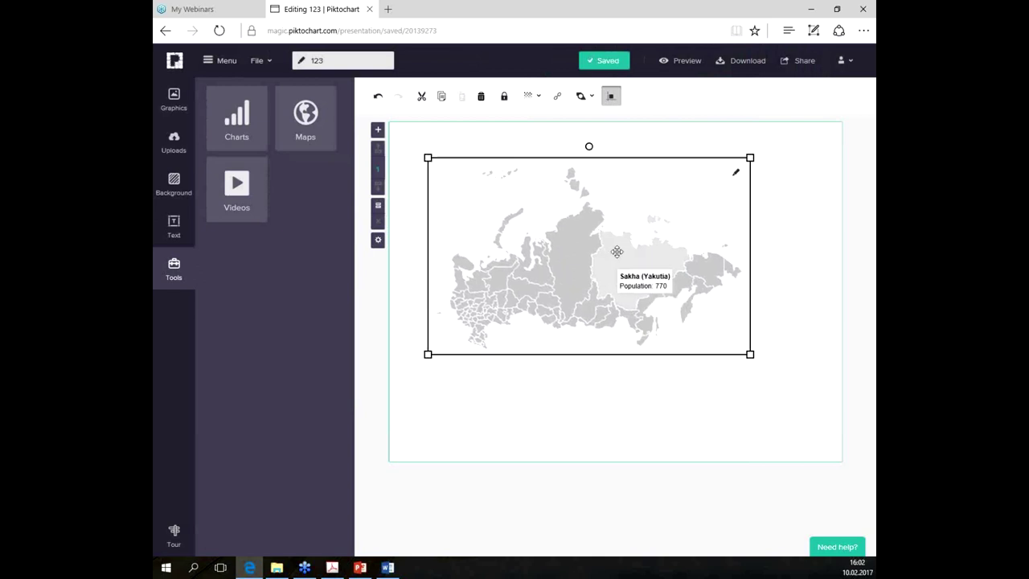
click(700, 412)
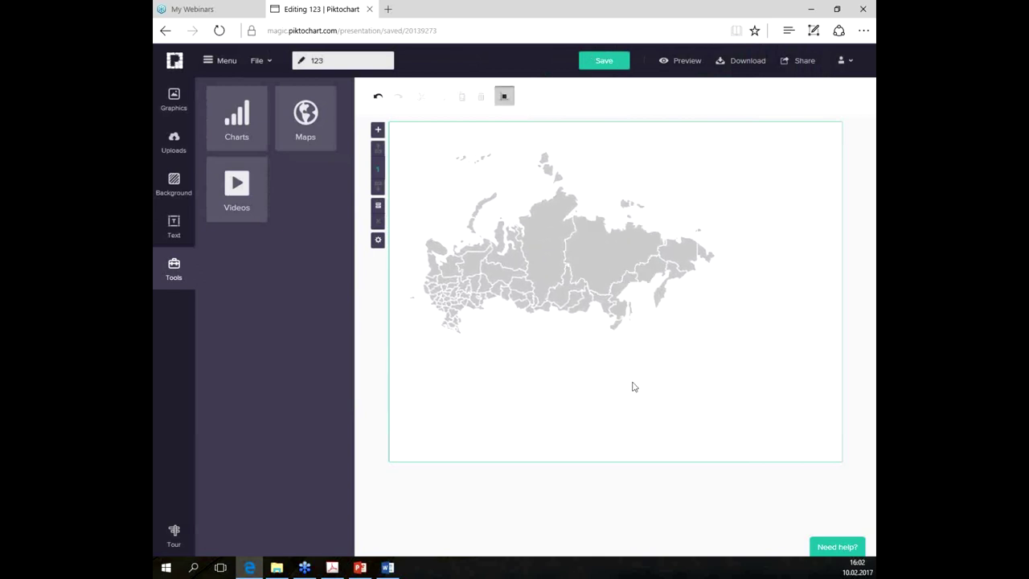
Step: Enlarge the map to fill more of the slide and add a blank slide below
click(643, 286)
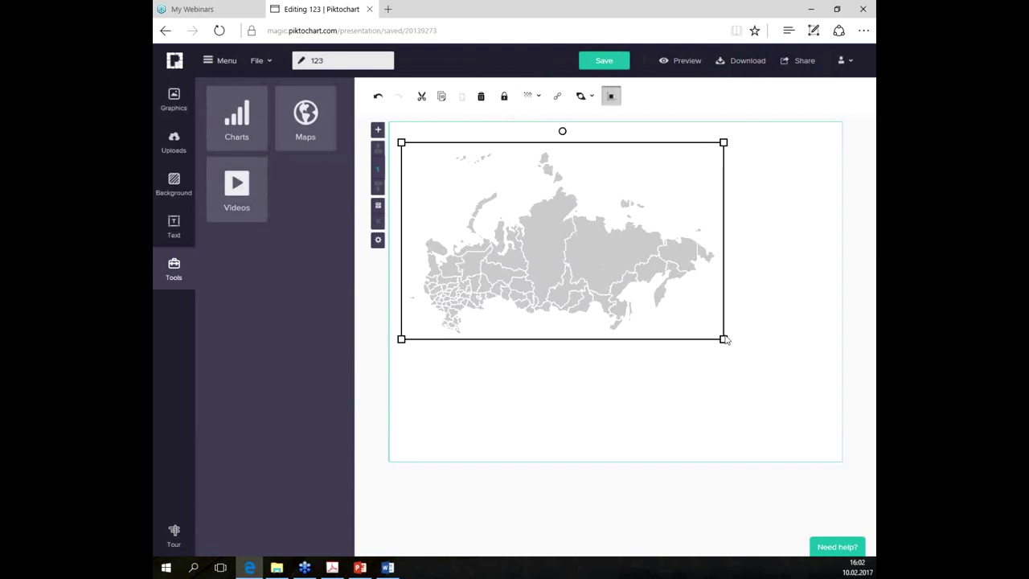
drag(725, 341, 830, 406)
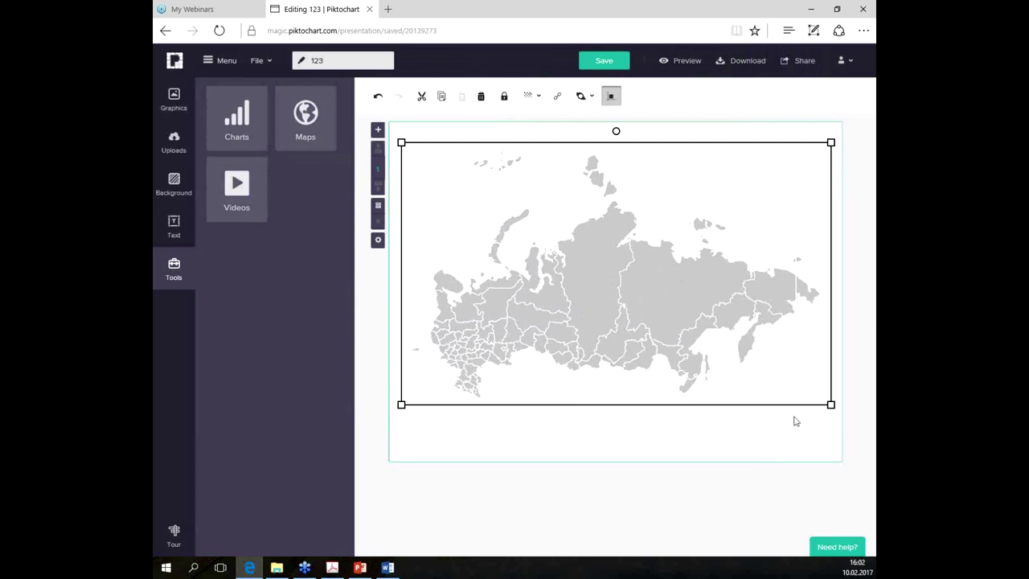
click(795, 420)
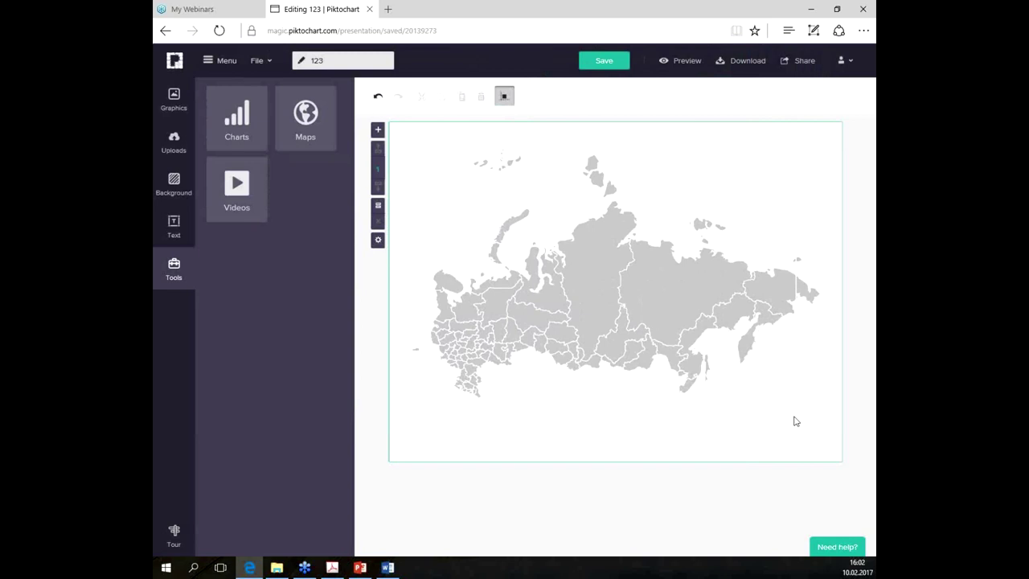
key(ctrl+z)
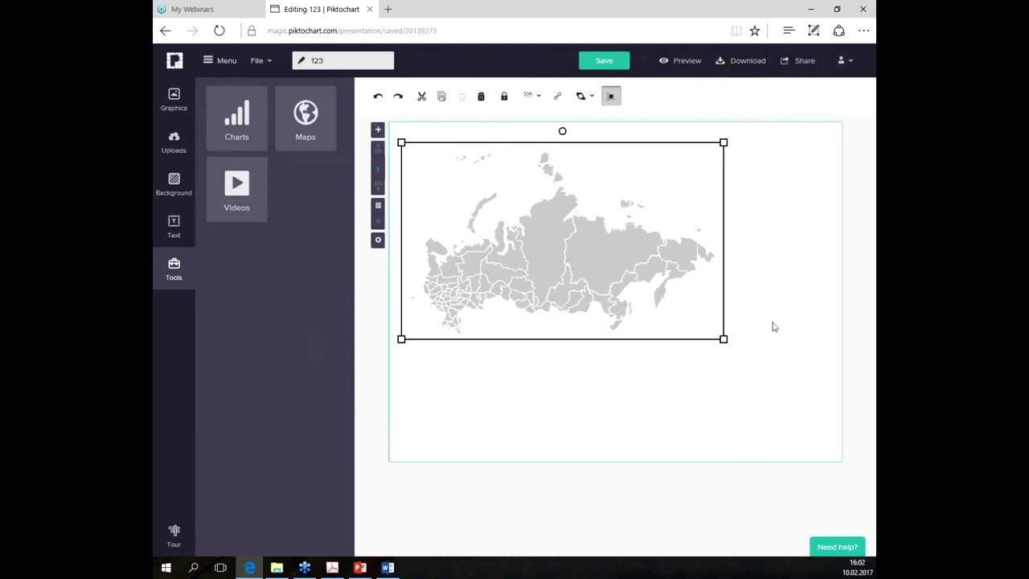
key(ctrl+y)
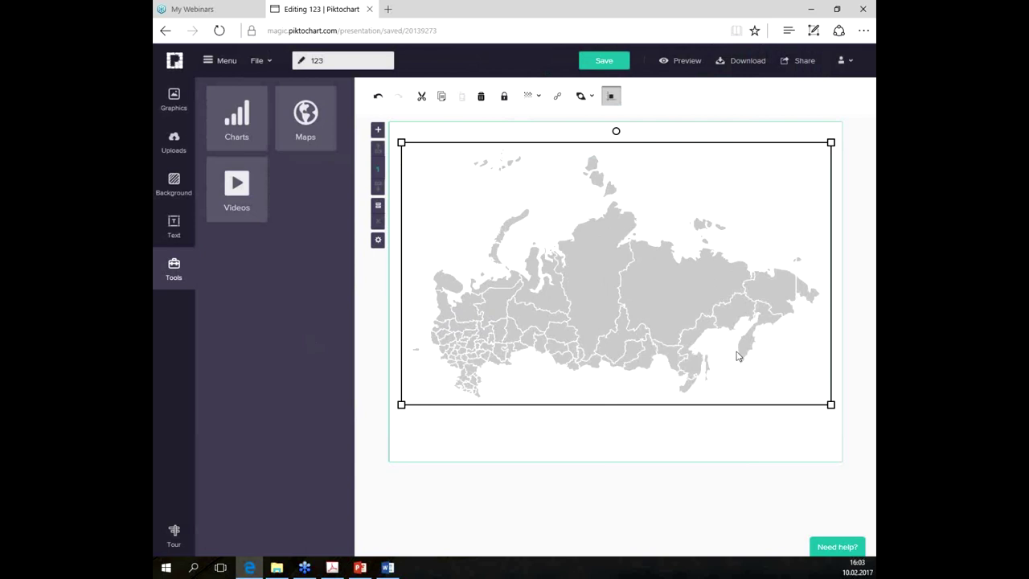
click(378, 131)
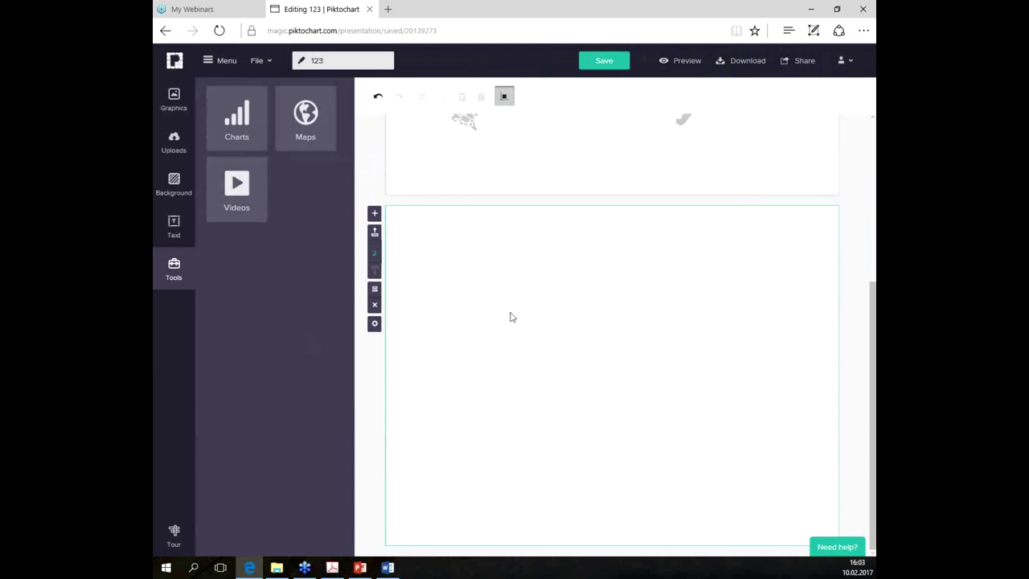
Step: Preview the sample chart as bars, line, area, dot and pie, ending on Stacked Venn
click(237, 121)
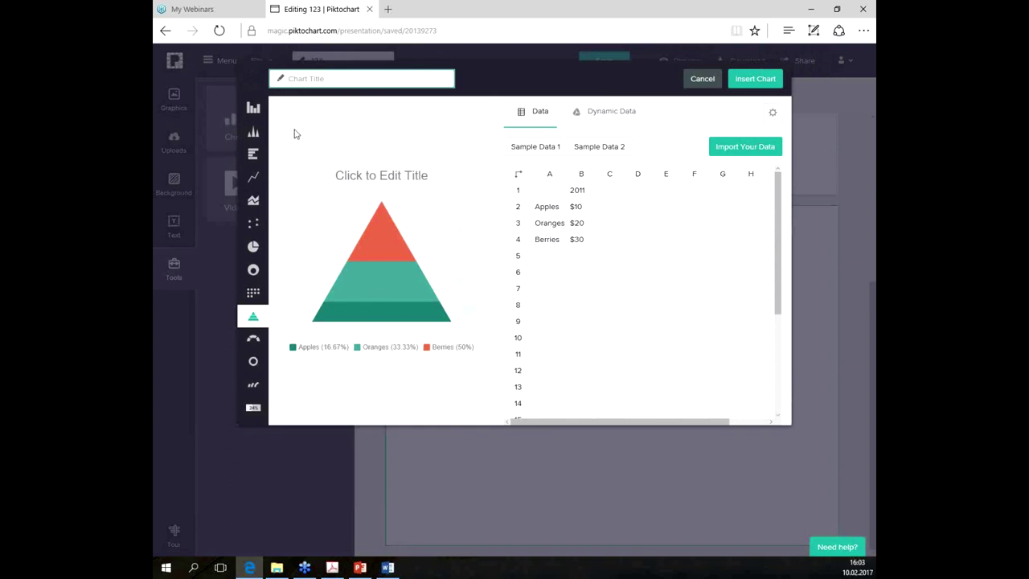
click(253, 135)
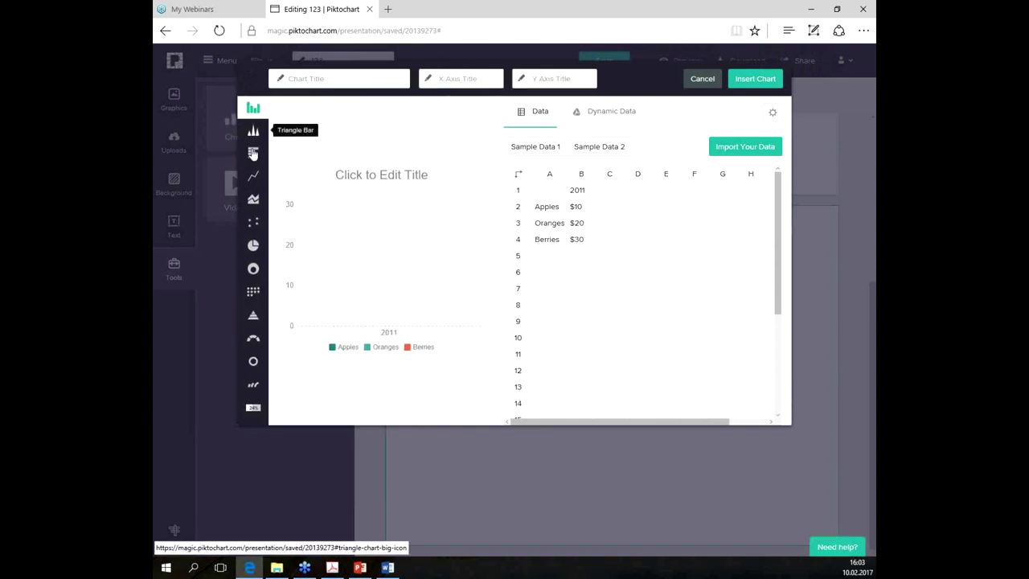
click(253, 109)
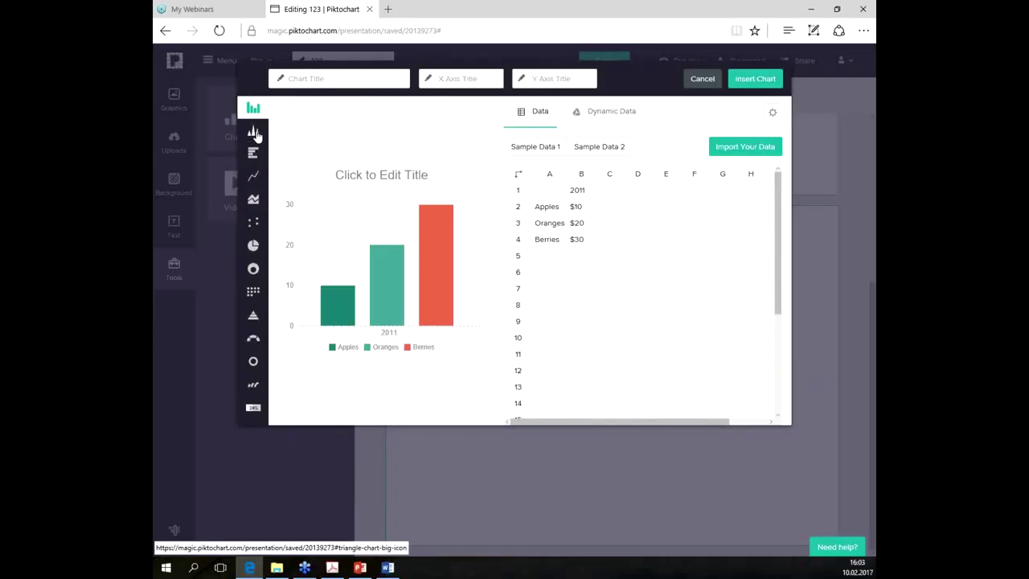
click(253, 131)
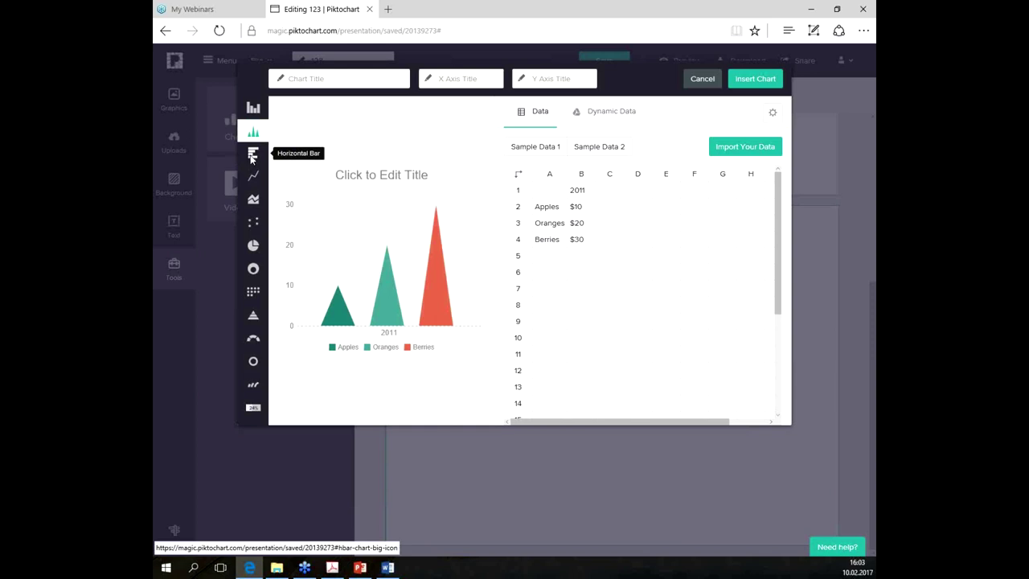
click(251, 155)
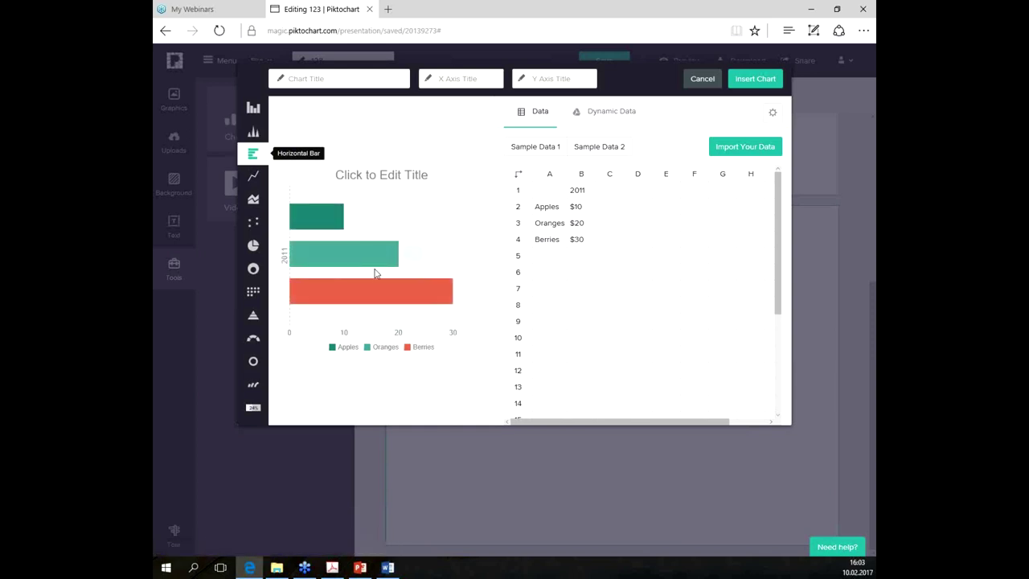
mouse_move(403, 287)
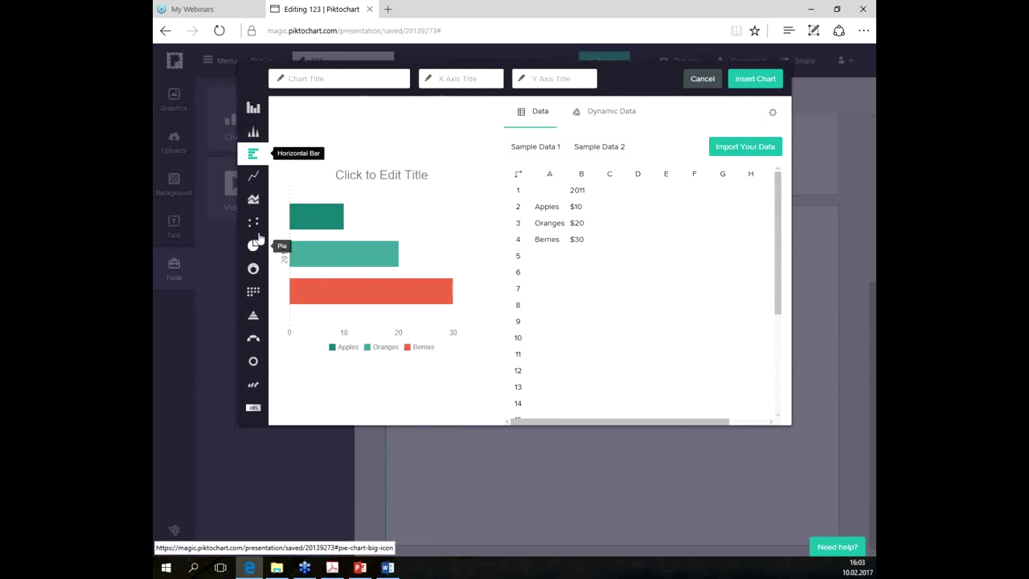
click(253, 180)
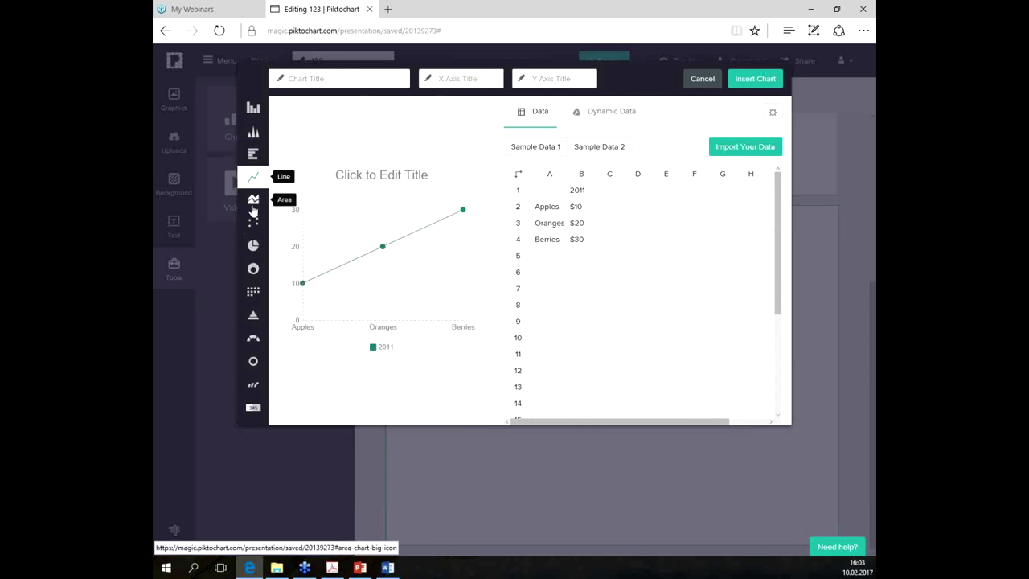
click(254, 202)
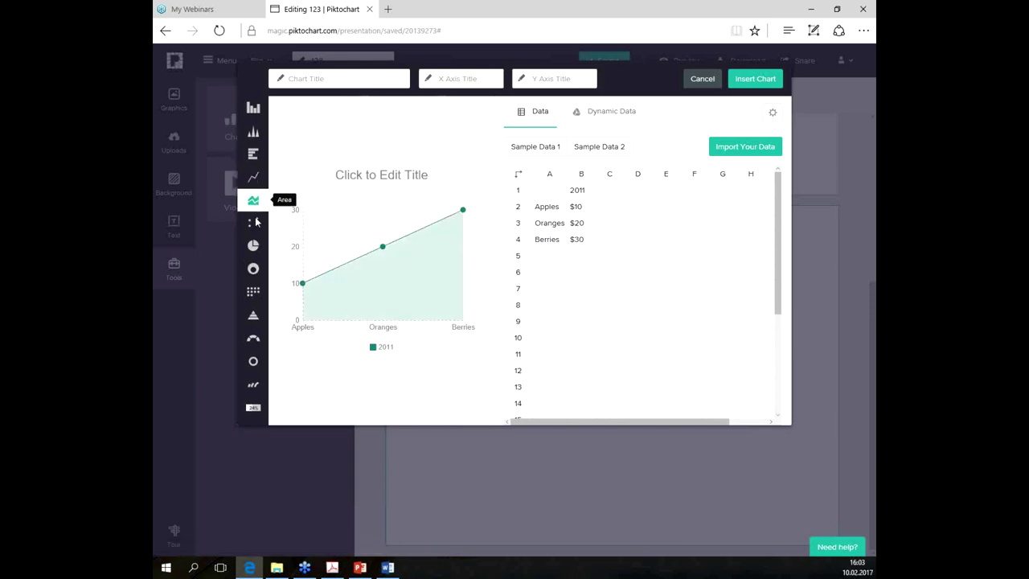
click(254, 230)
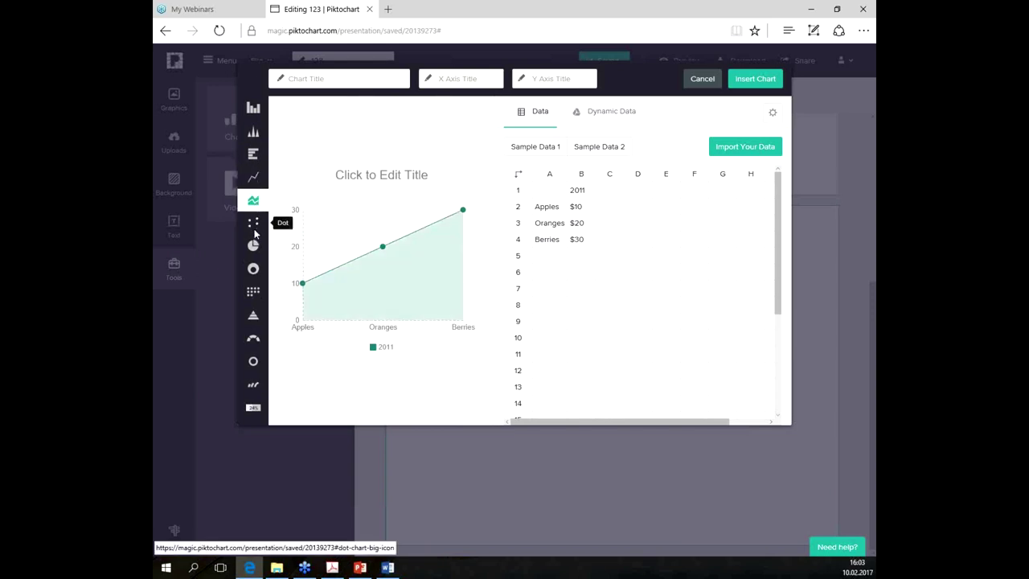
click(254, 248)
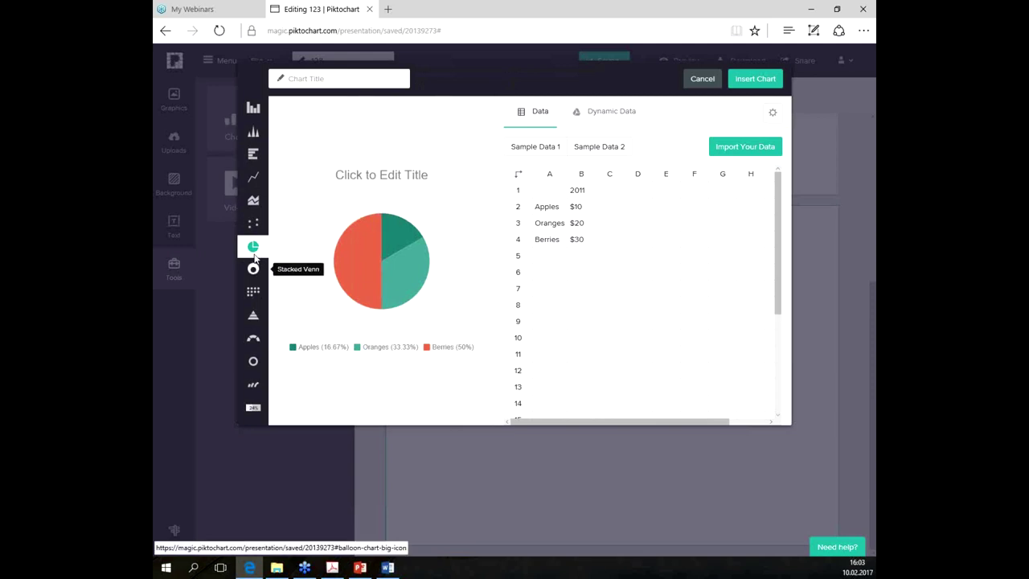
click(254, 260)
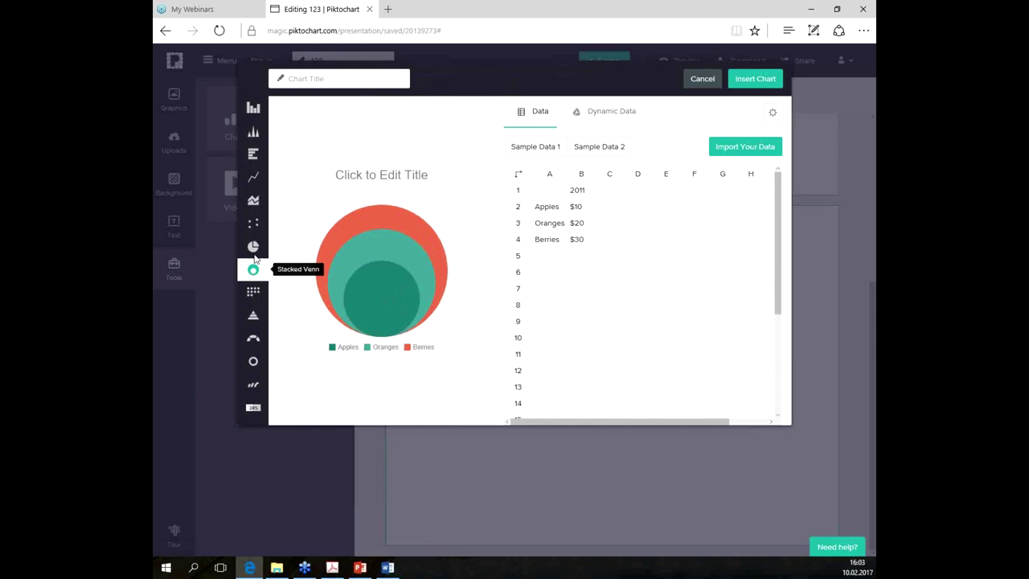
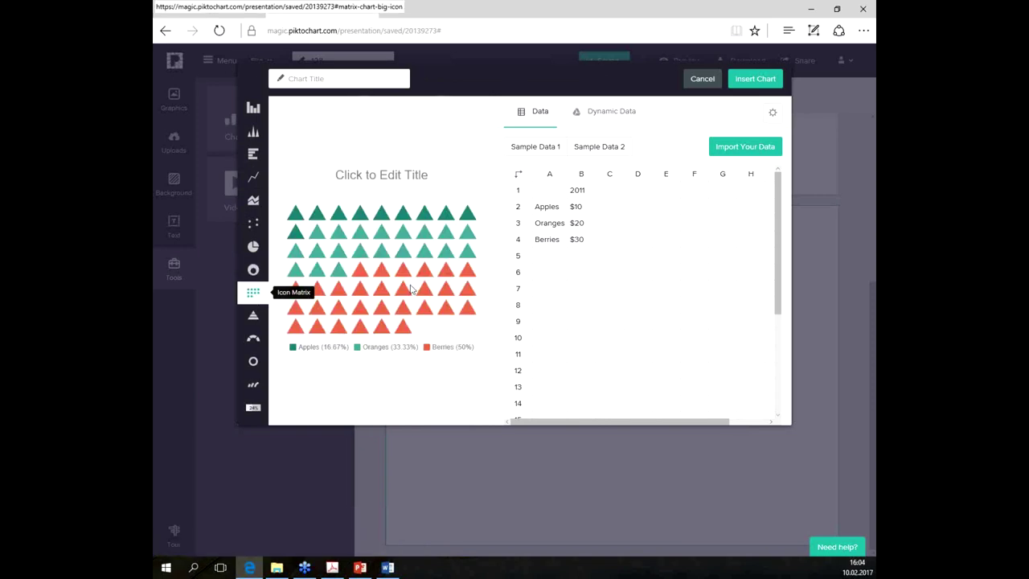
Step: Switch the icon shape from Man to Woman, then preview the data as Gradient Hierarchy and Gauge
click(773, 113)
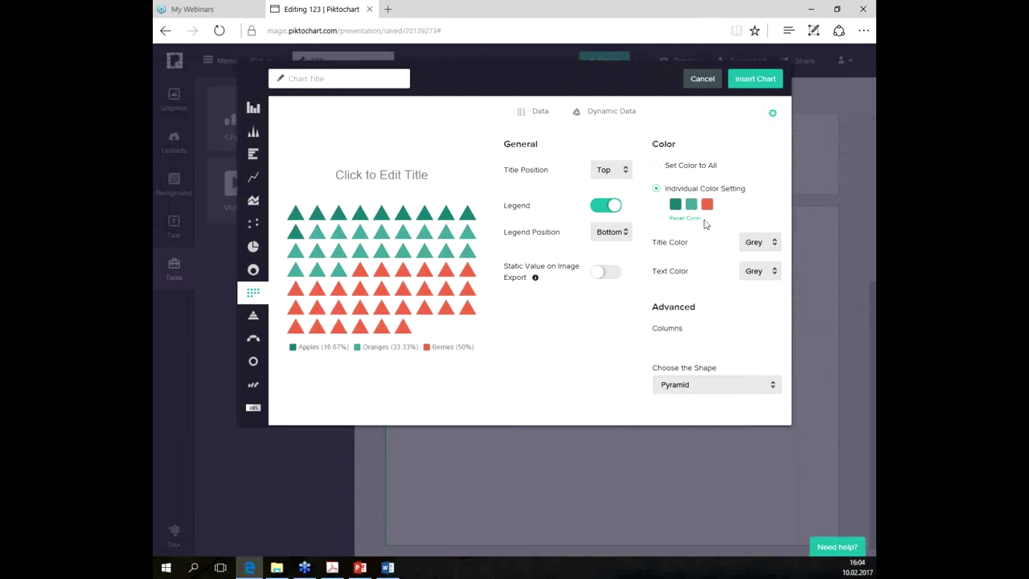
click(679, 384)
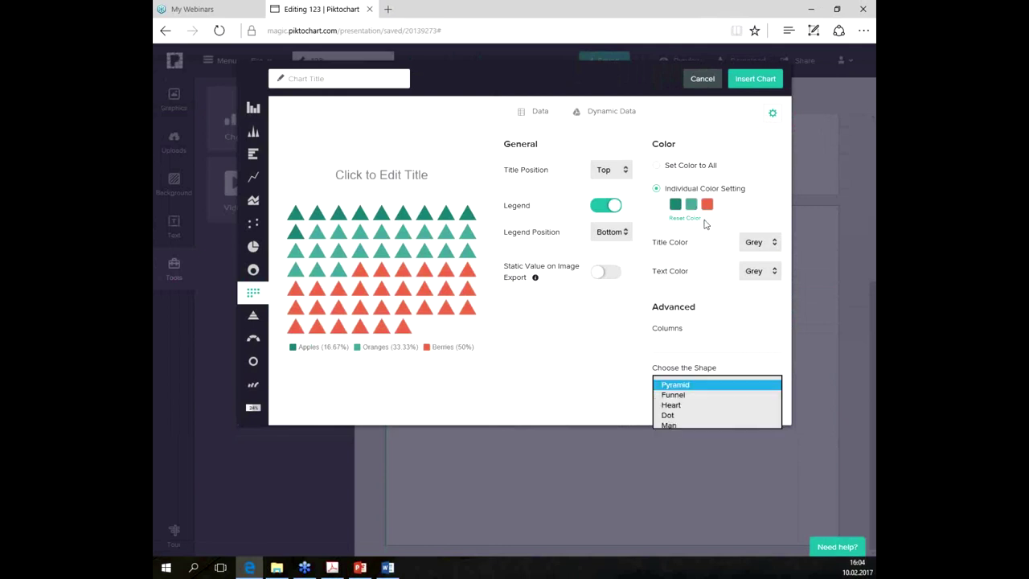
click(667, 425)
click(696, 384)
click(675, 395)
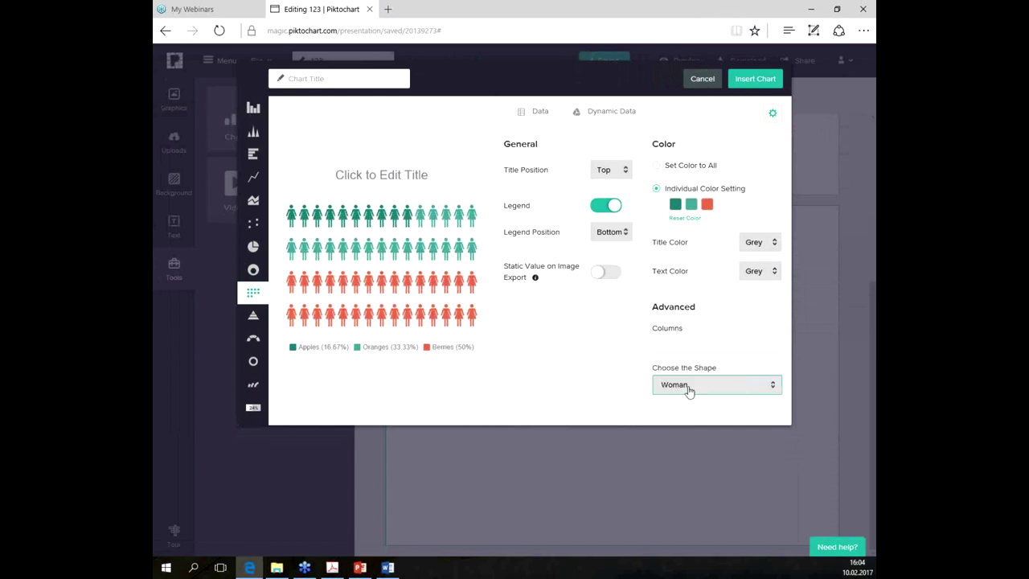
click(255, 320)
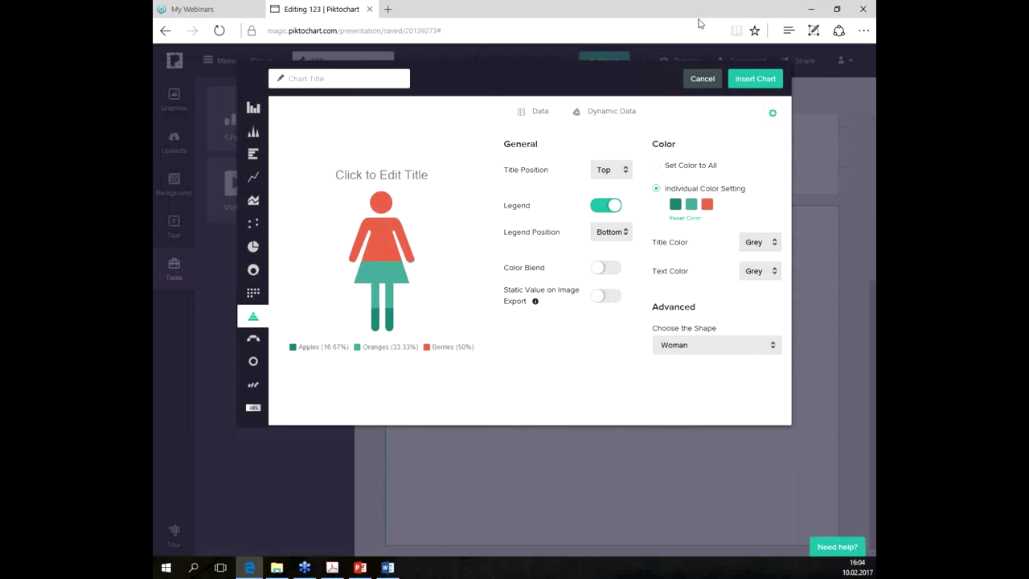
click(252, 347)
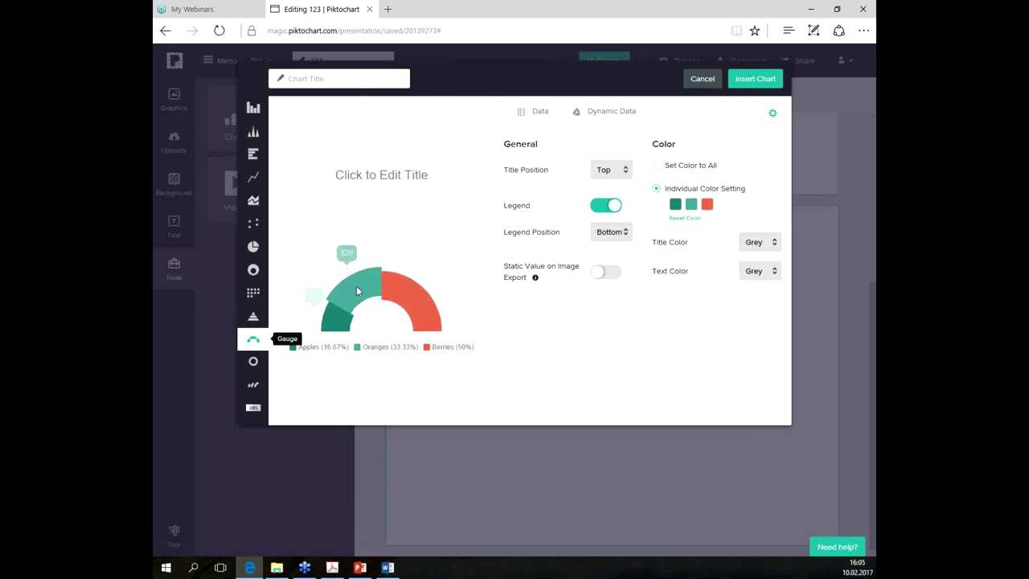
Step: Try the Doughnut, Swatch and Progress Bar chart types, then settle on a Pie chart
mouse_move(343, 294)
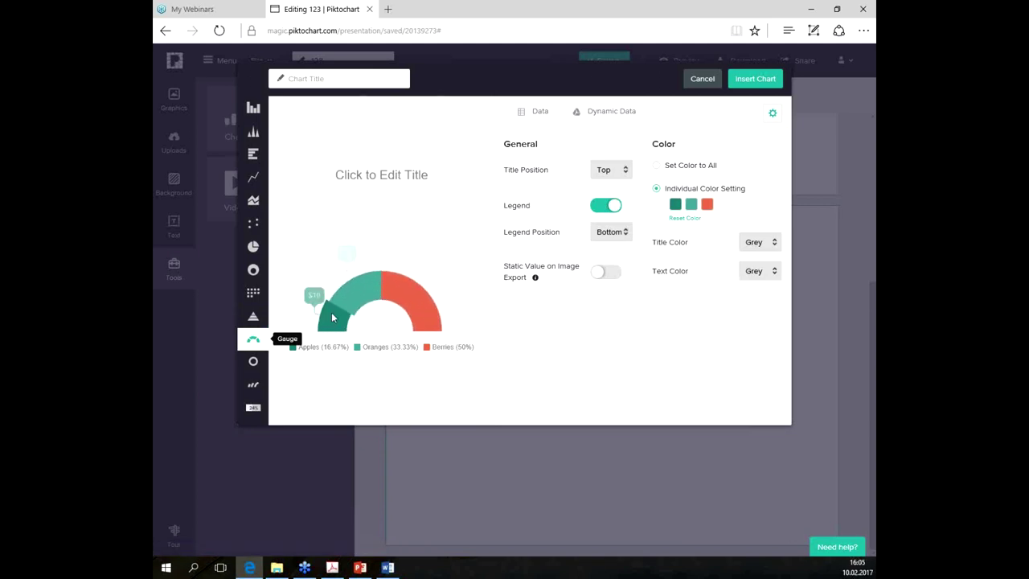
mouse_move(406, 291)
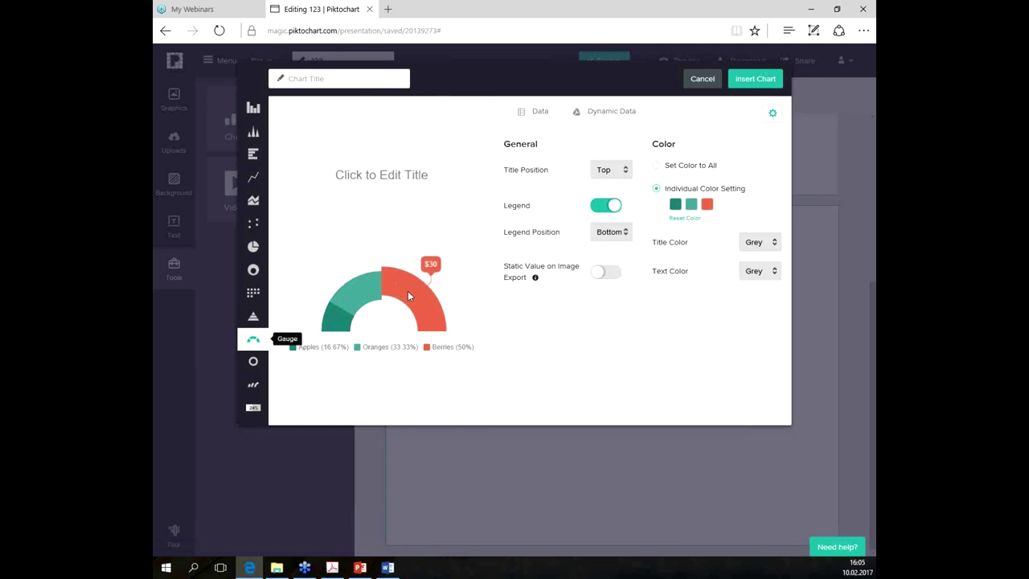
click(255, 363)
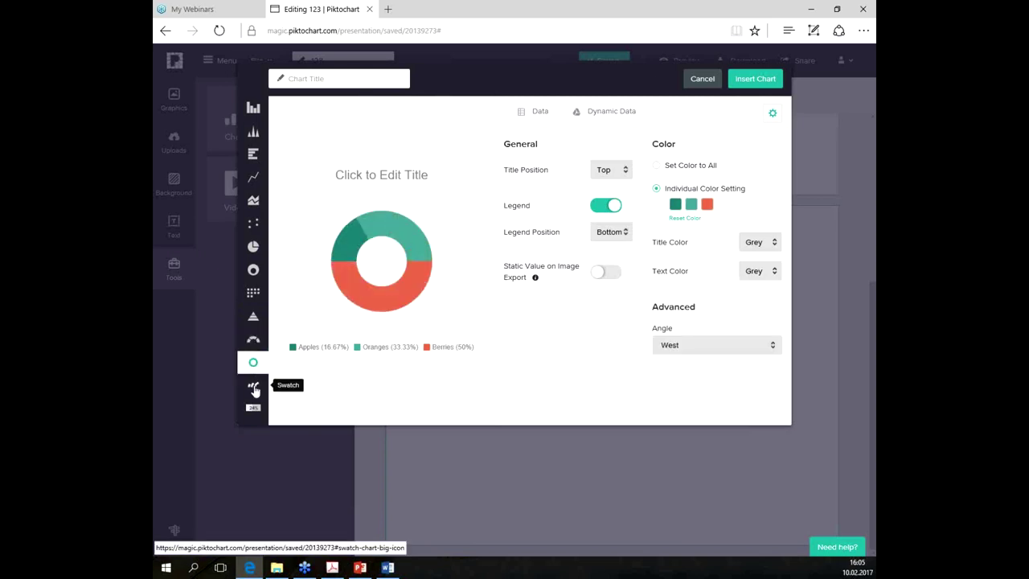
click(254, 389)
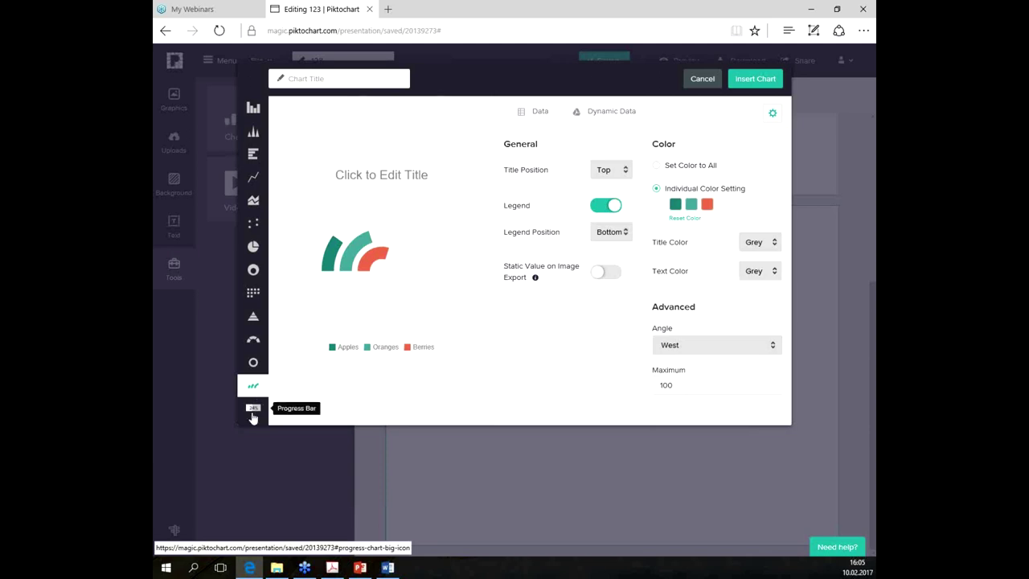
click(254, 416)
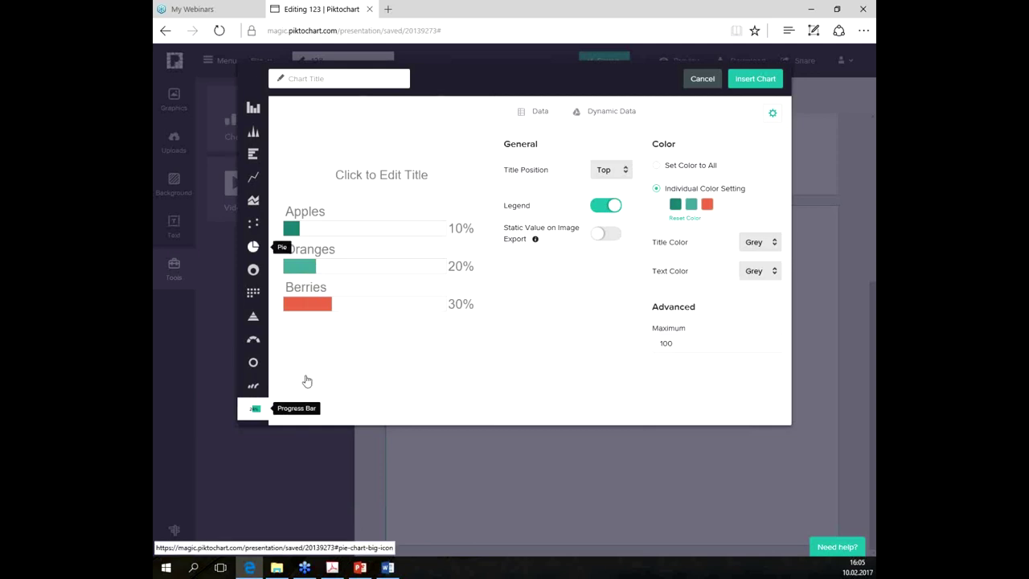
click(254, 246)
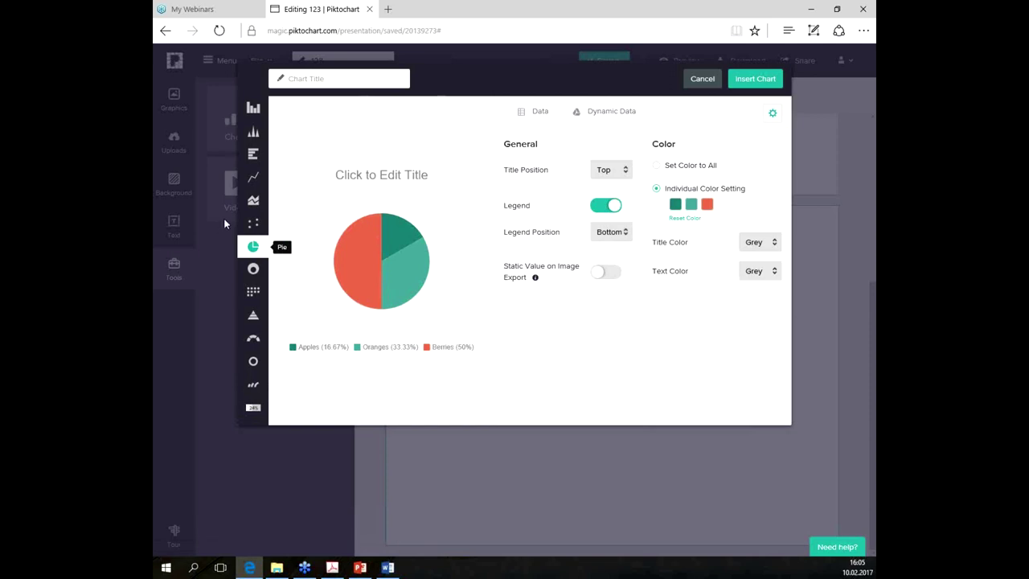
click(540, 113)
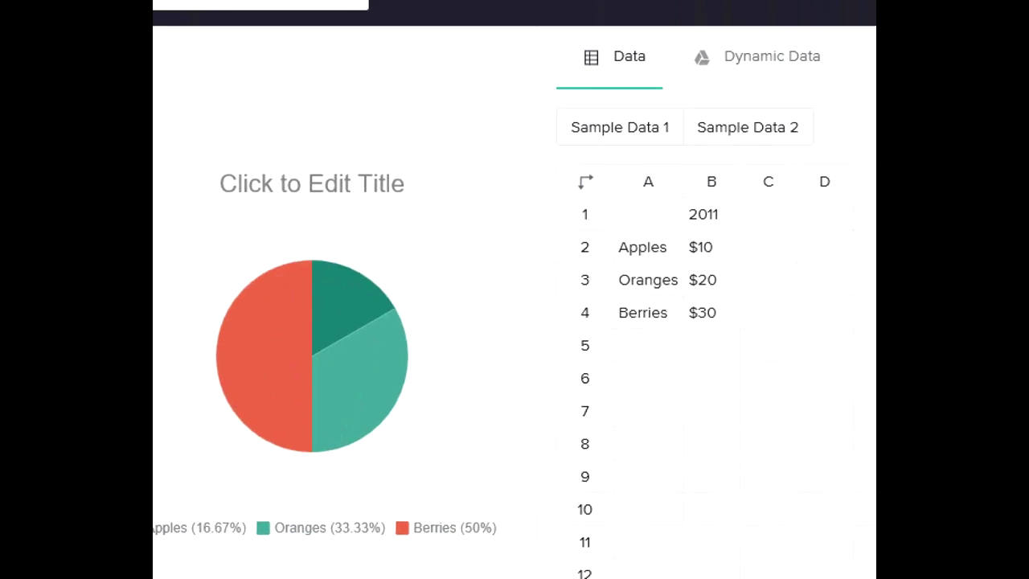
Step: Inspect the Apples $10 and Oranges $20 label and value cells in the data table
drag(680, 198, 758, 345)
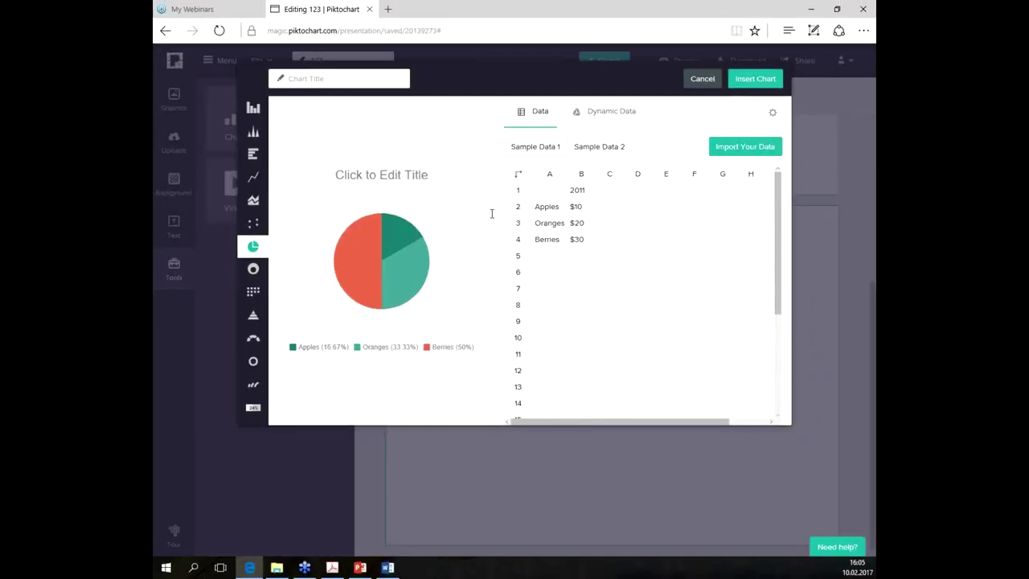
click(539, 207)
click(569, 212)
click(566, 222)
double_click(567, 223)
double_click(578, 223)
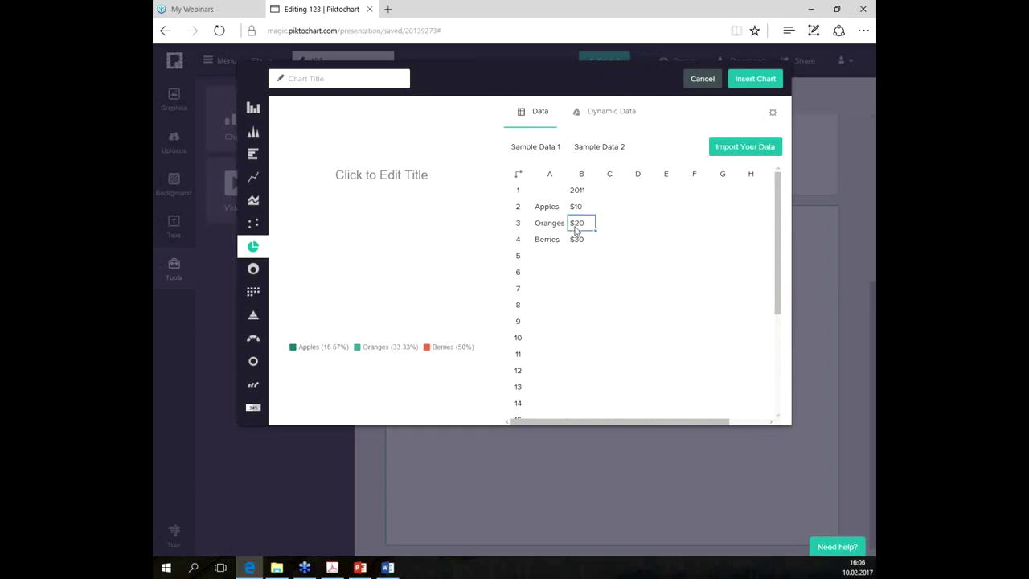
click(547, 223)
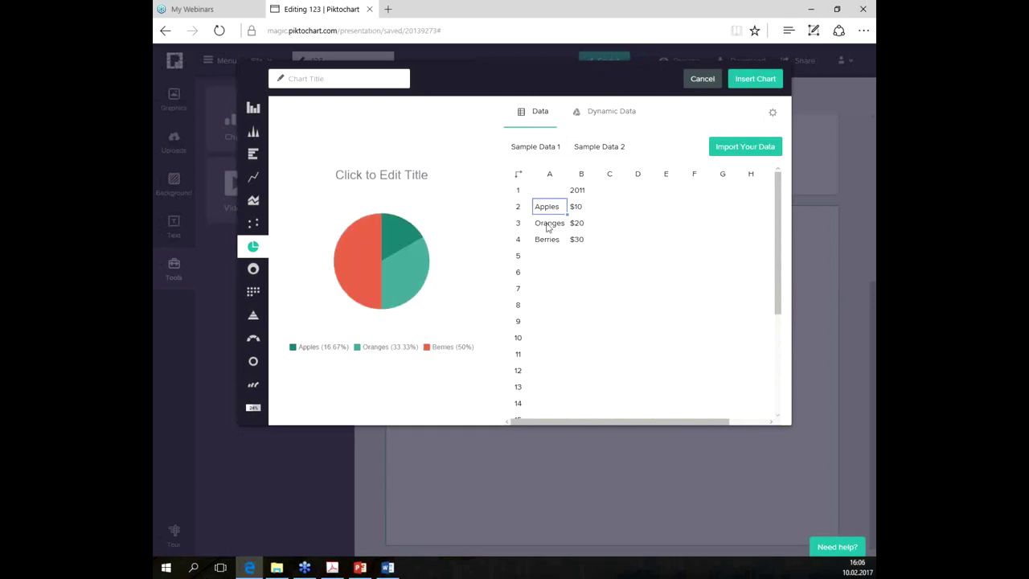
Step: Replace the chart data by importing Книга2.xlsx from the infographics webinar folder
click(739, 149)
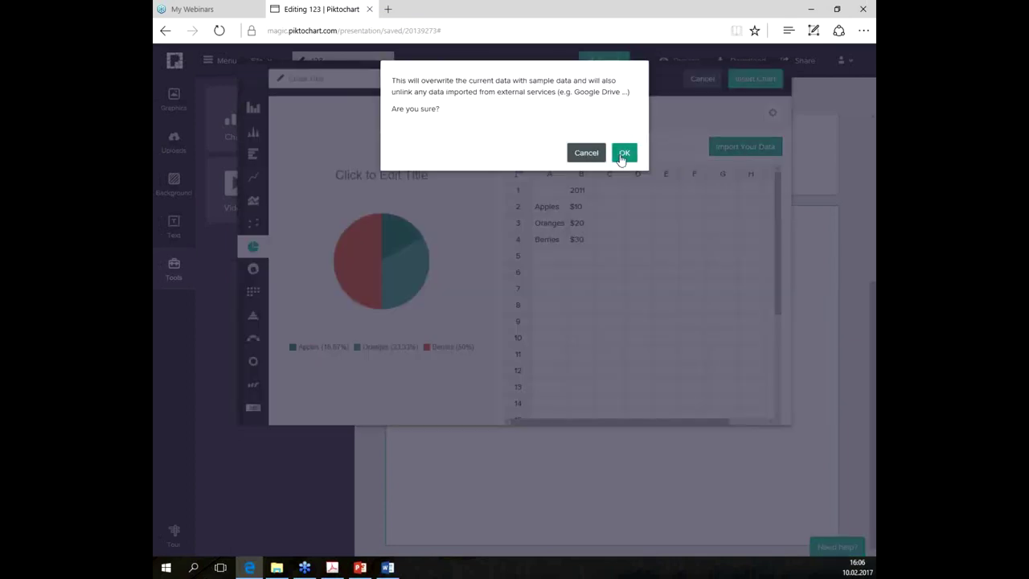
click(623, 155)
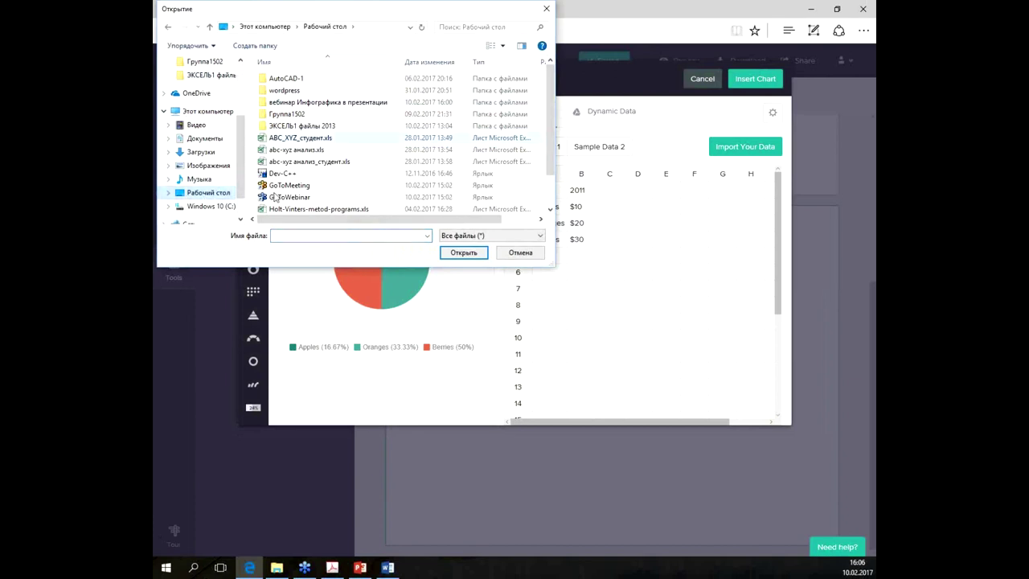
double_click(325, 102)
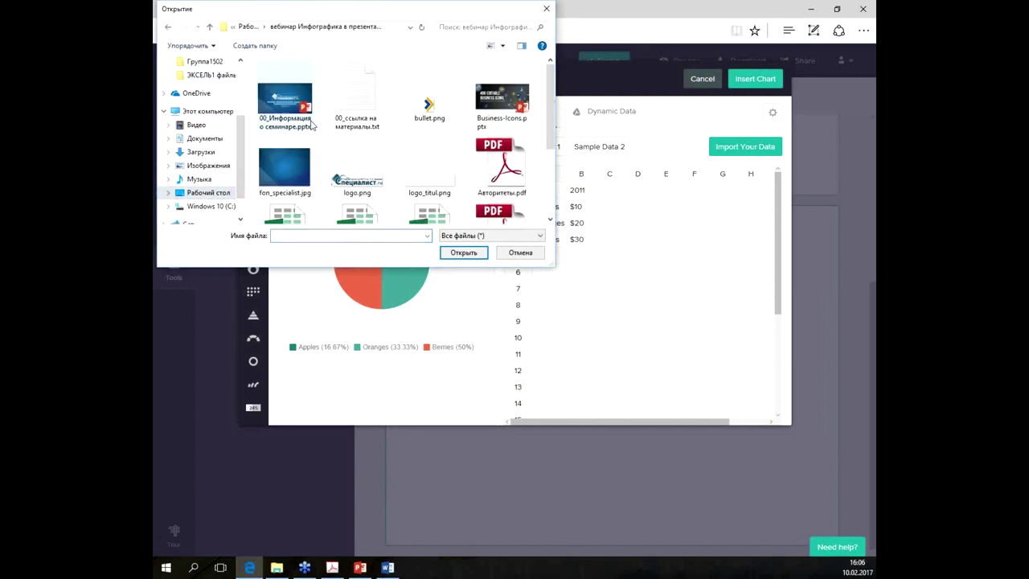
click(354, 215)
scroll(353, 205, down, 2)
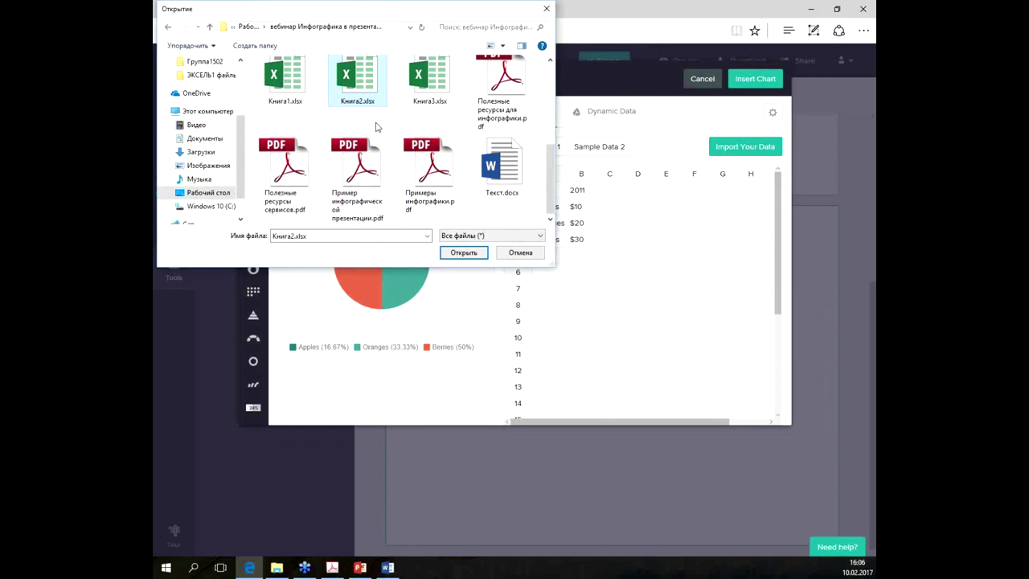
scroll(305, 107, up, 2)
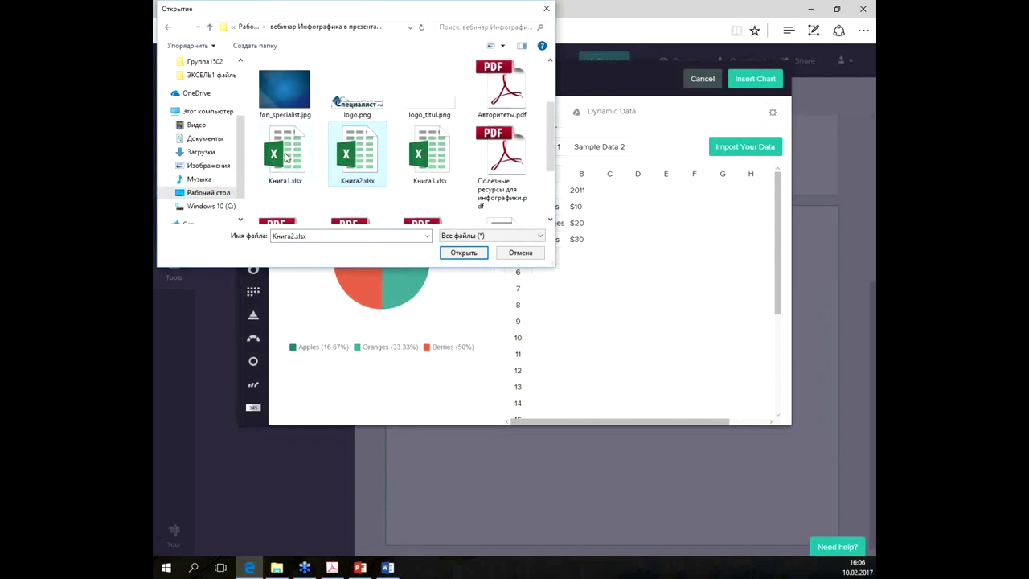
click(463, 252)
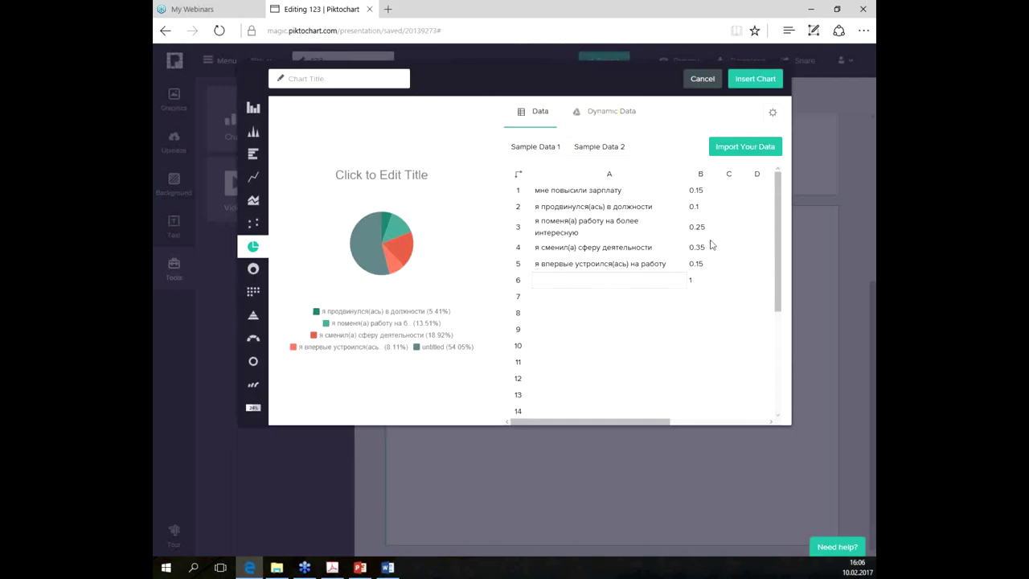
Step: Check the imported answer cells and the Dynamic Data tab, then bring up the chart settings
click(631, 206)
click(619, 195)
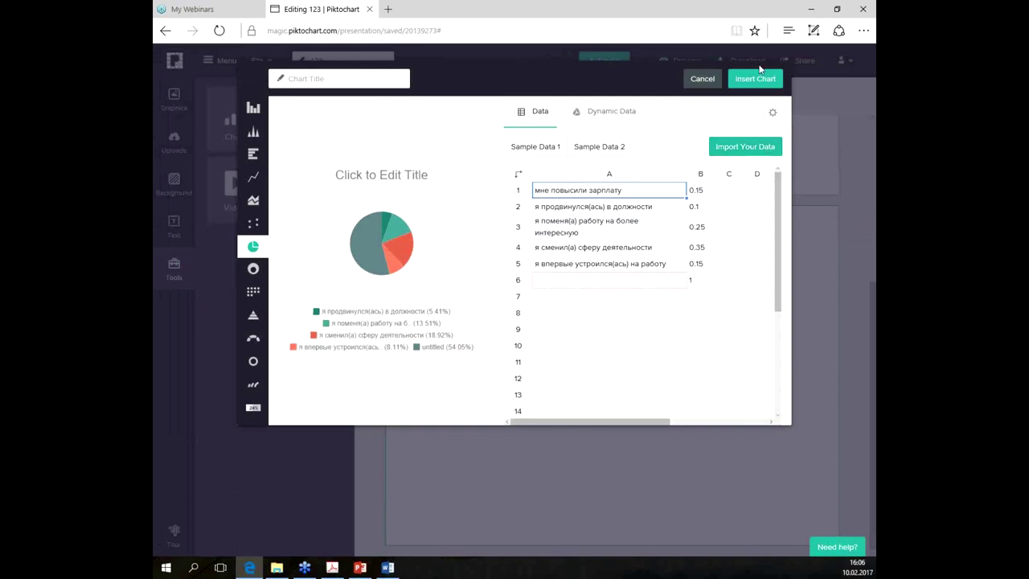
click(579, 113)
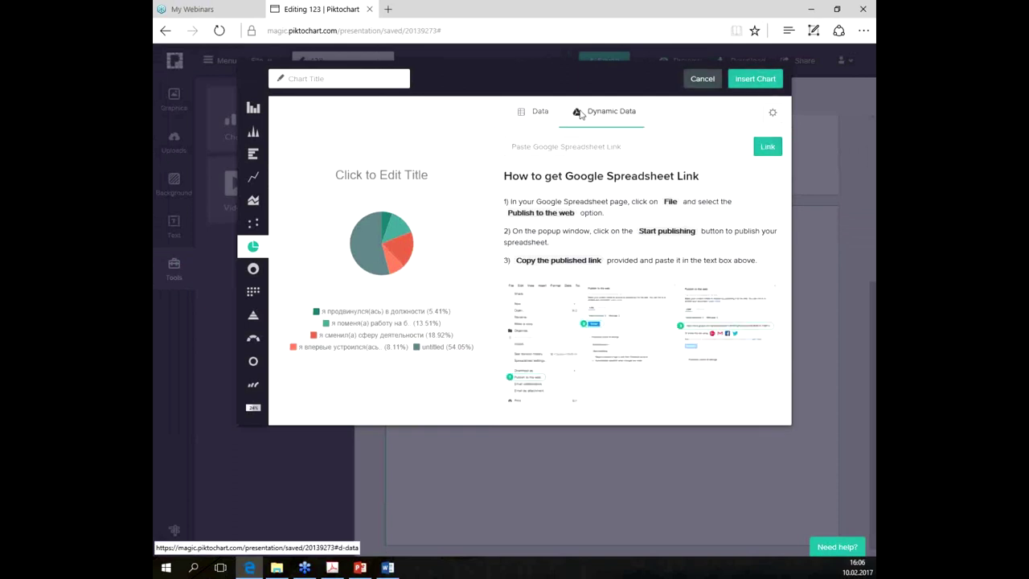
click(540, 118)
click(774, 113)
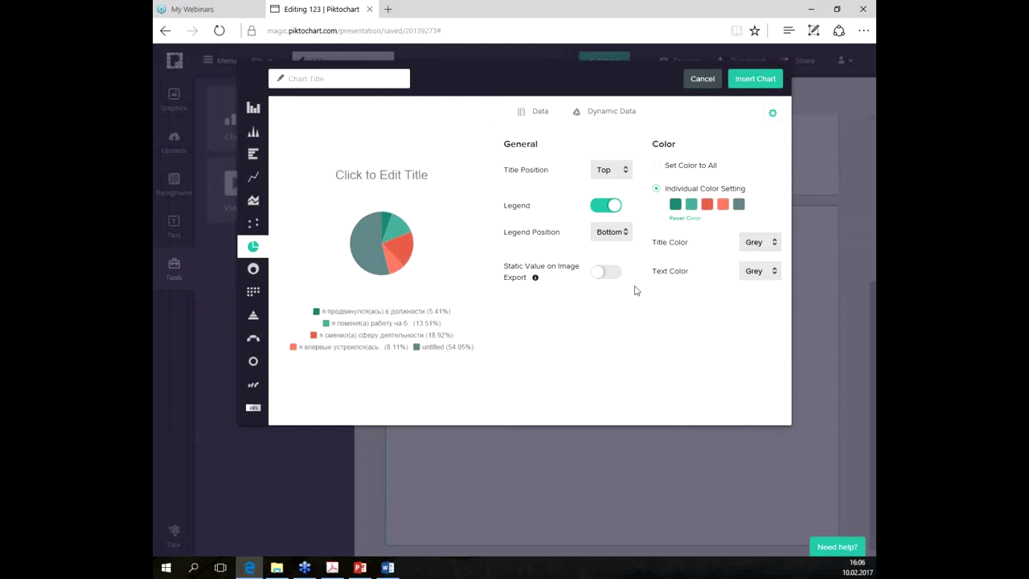
Step: Keep the pie chart legend visible and position it on the right
click(623, 174)
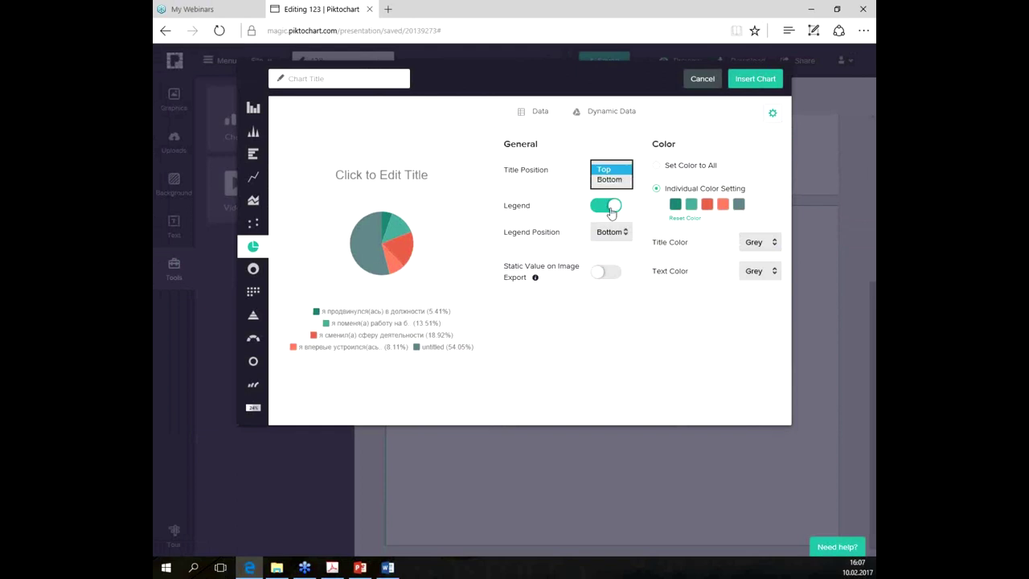
click(611, 207)
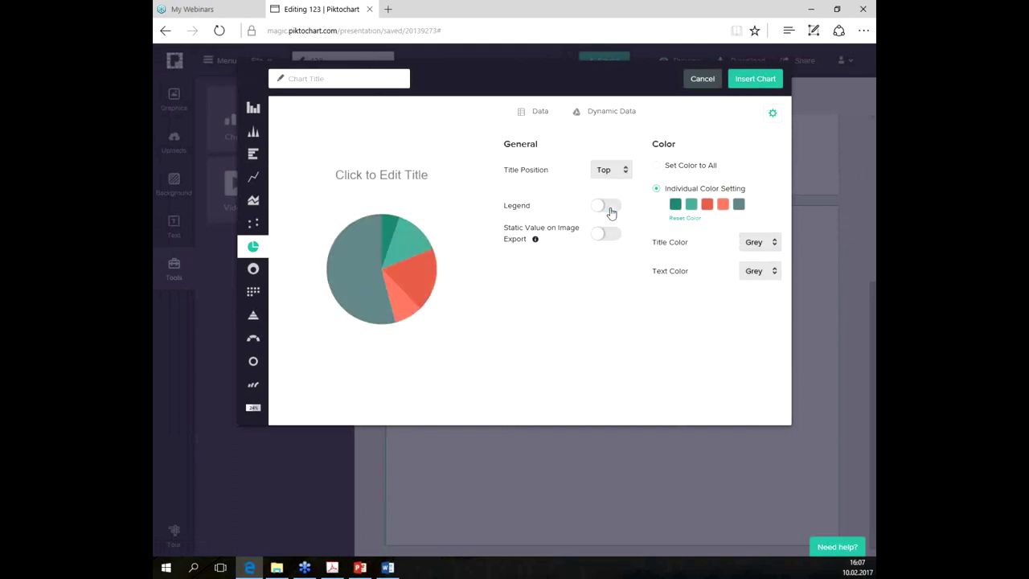
click(598, 211)
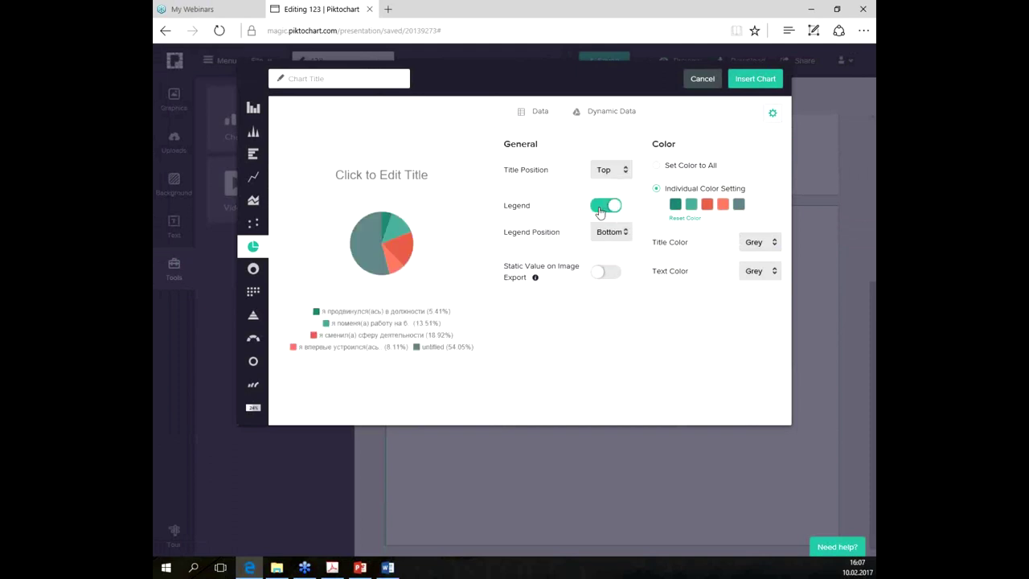
click(624, 233)
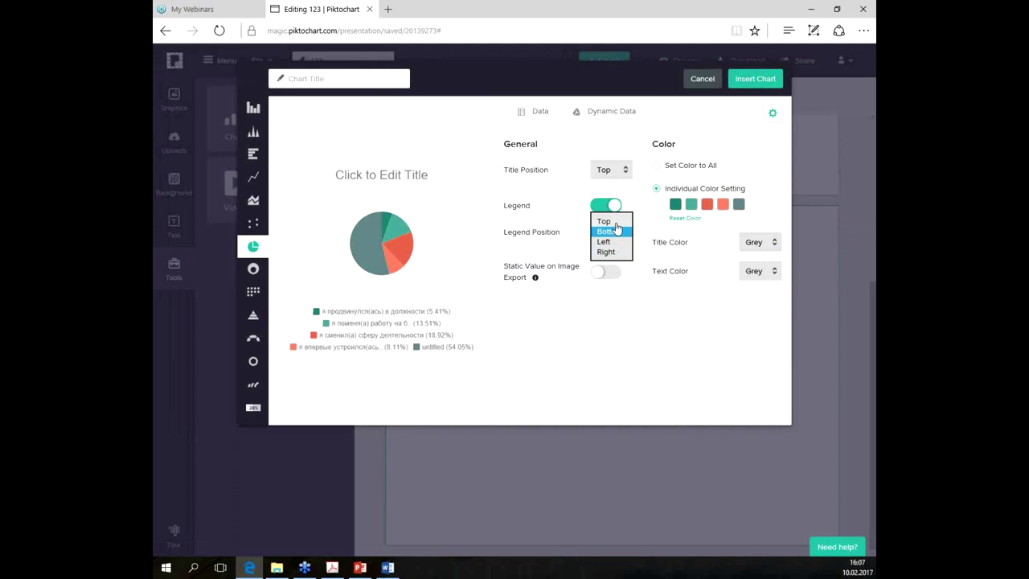
click(608, 252)
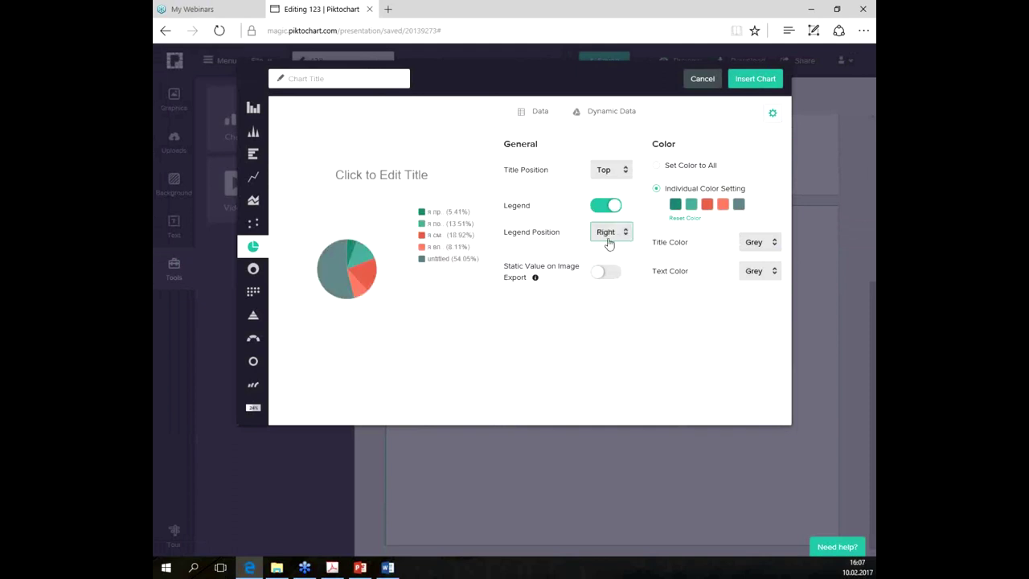
click(610, 238)
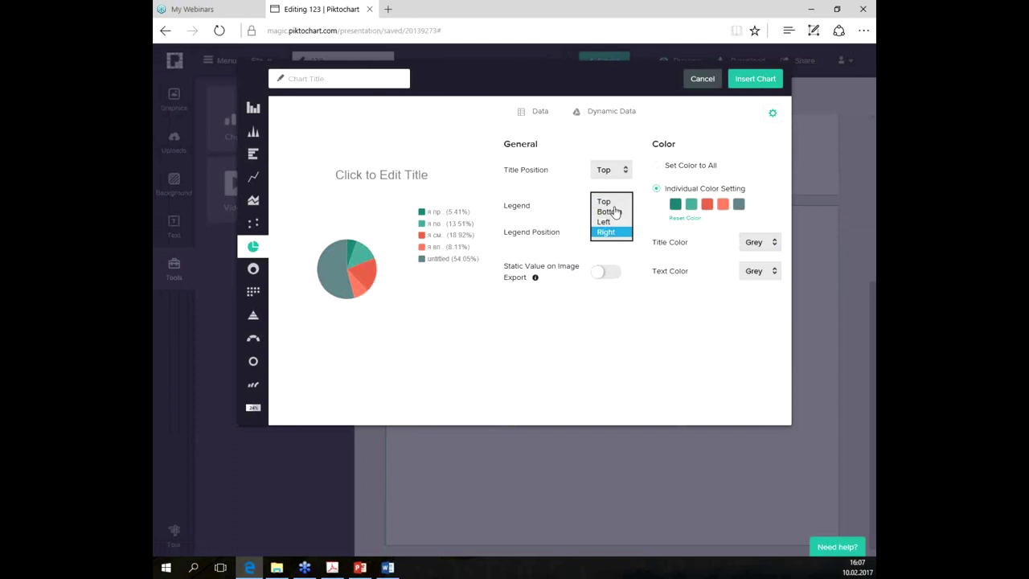
click(613, 233)
Step: Leave static values on image export off, keep the title at Top, and insert the chart
click(596, 278)
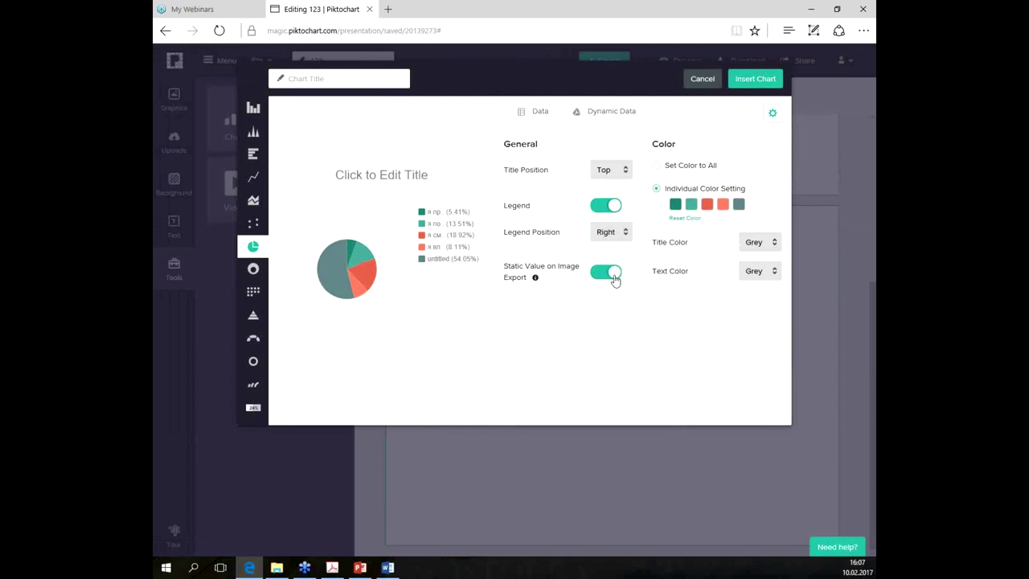
click(611, 278)
click(617, 171)
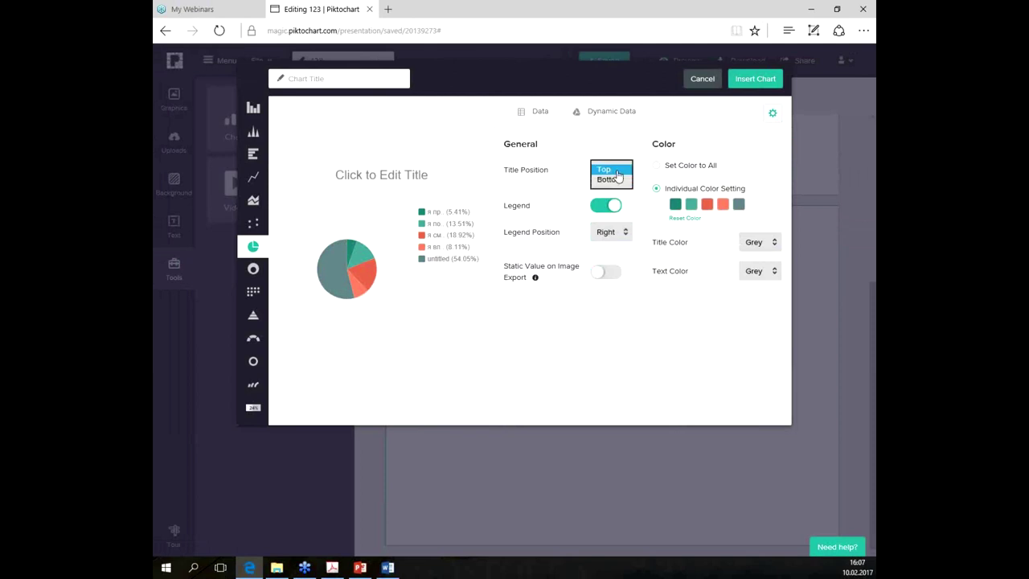
click(617, 173)
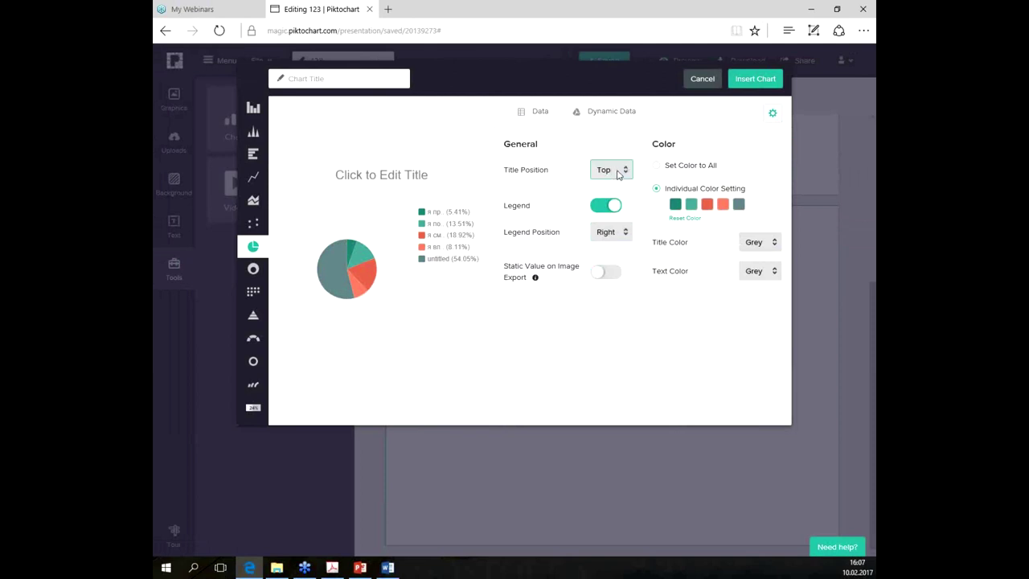
click(377, 173)
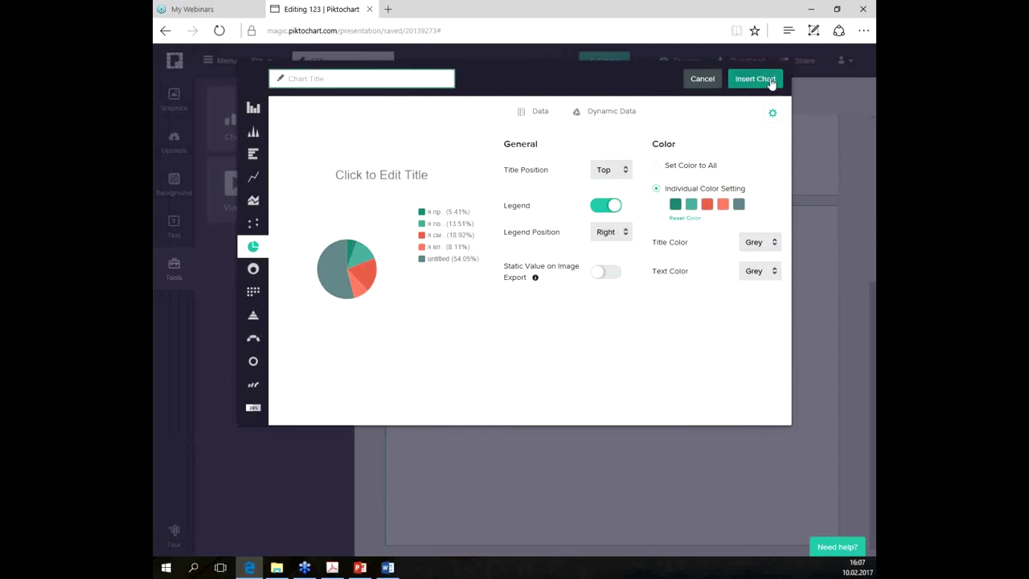
click(754, 79)
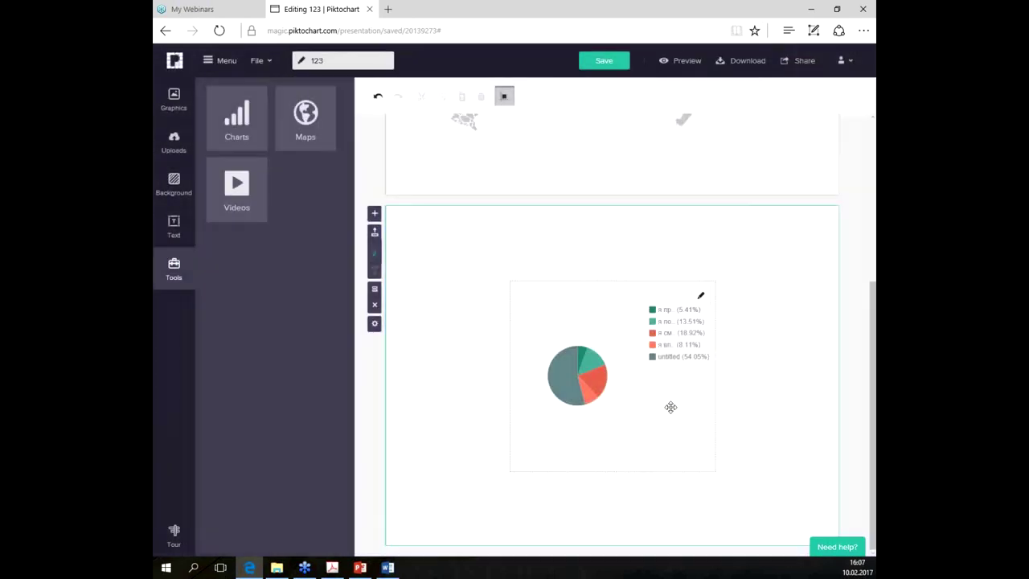
Step: Enlarge the pie chart and move it up and left to fill most of the block
click(593, 397)
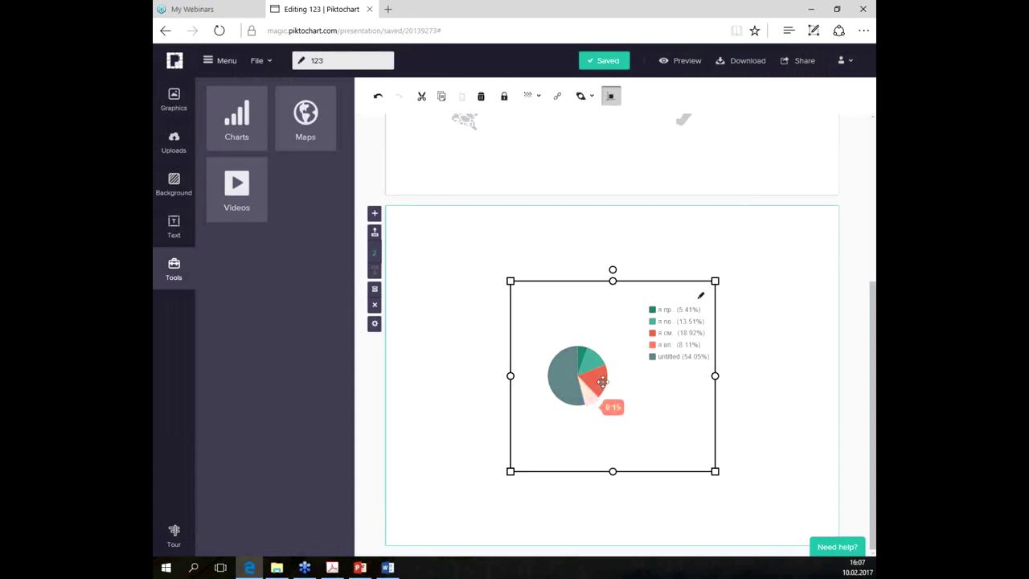
drag(713, 469, 803, 522)
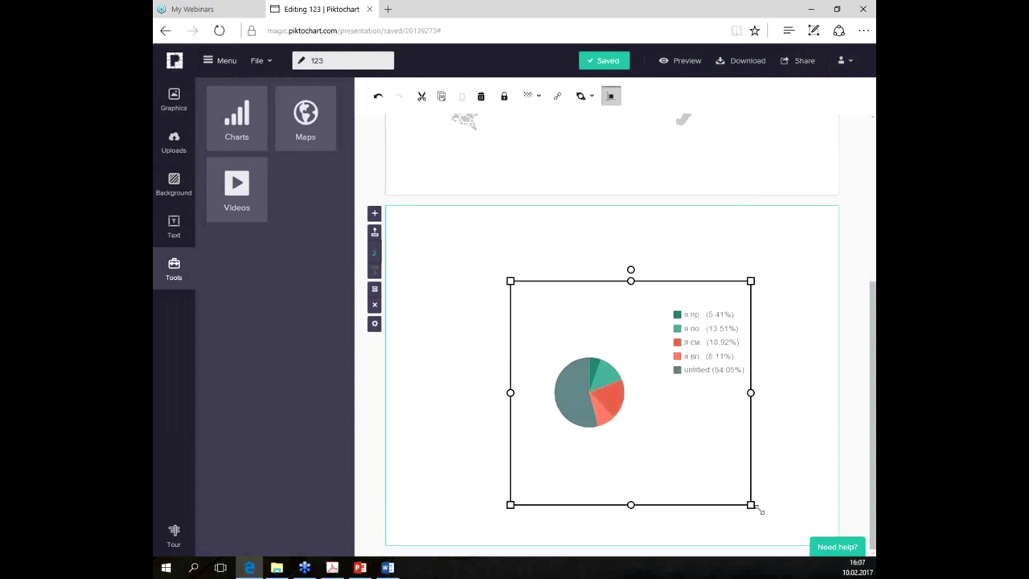
drag(678, 284, 580, 233)
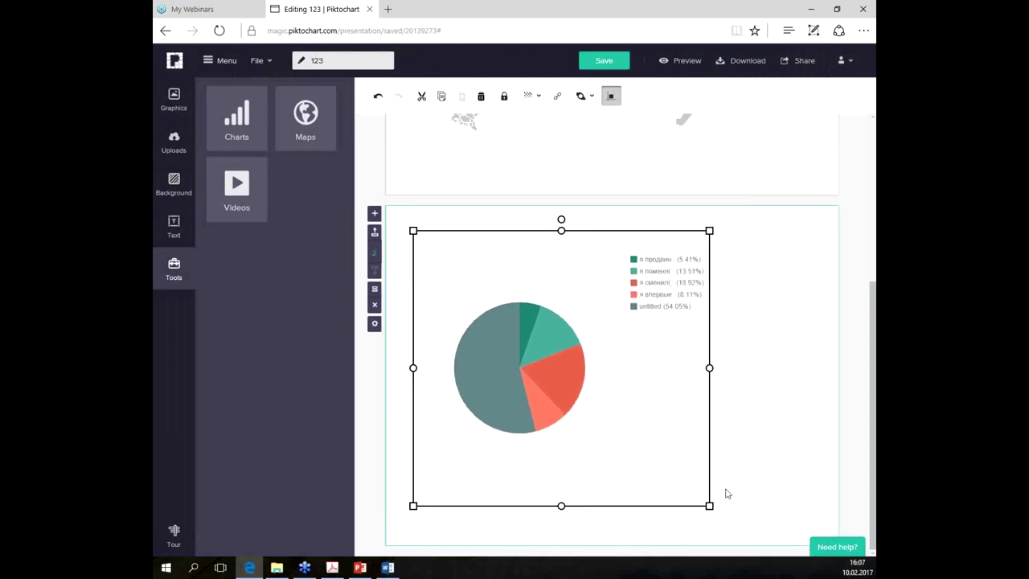
click(709, 514)
click(704, 501)
drag(780, 539, 793, 535)
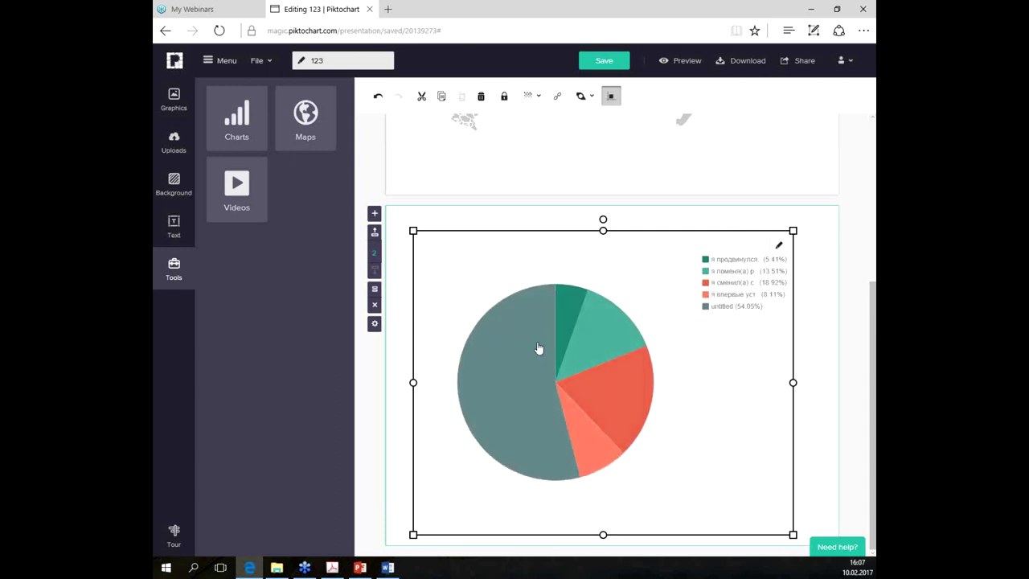
Step: Clear the stray value 1 in B6, edit the A3 label, and update the pie chart
click(780, 245)
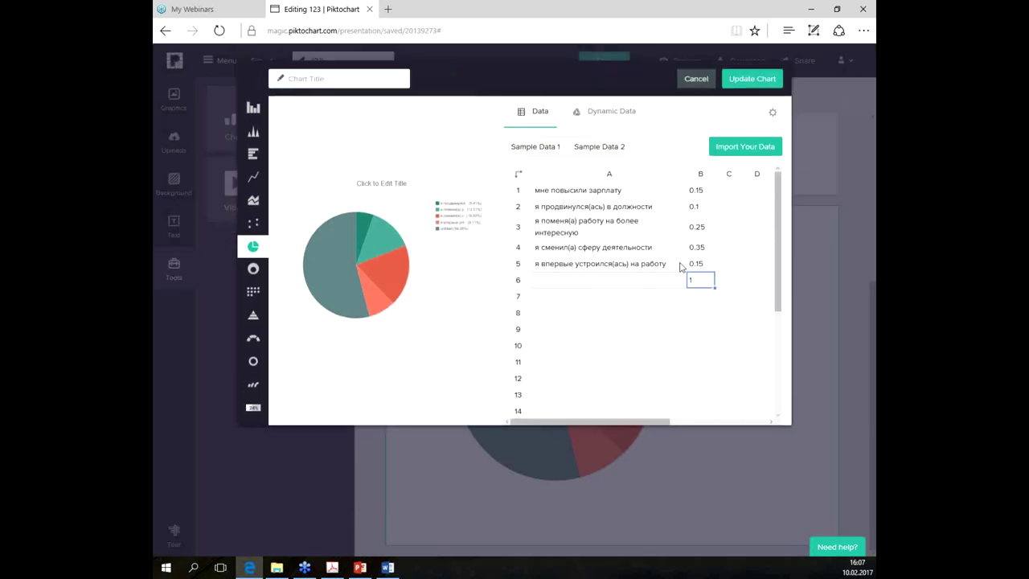
key(BackSpace)
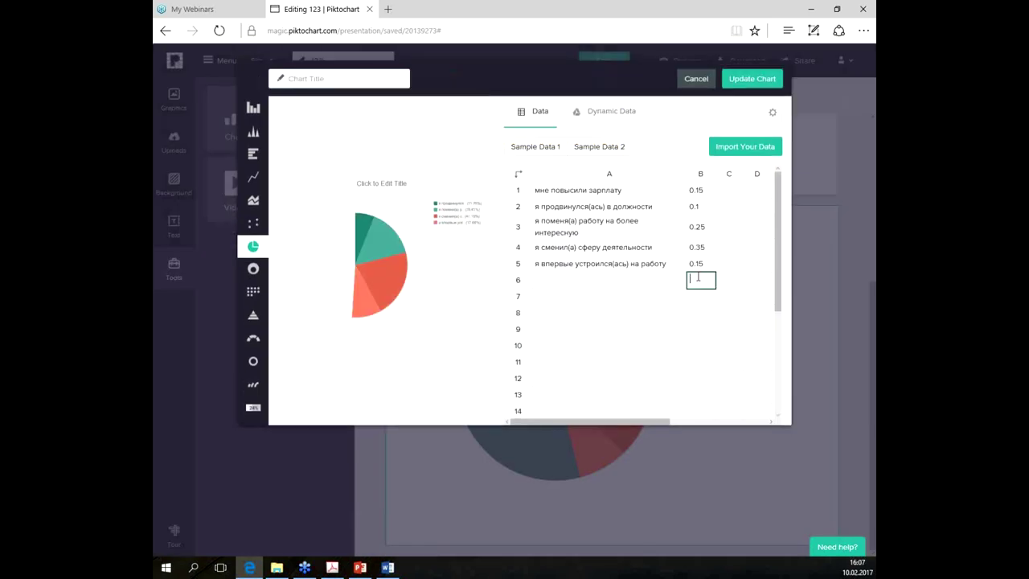
double_click(602, 223)
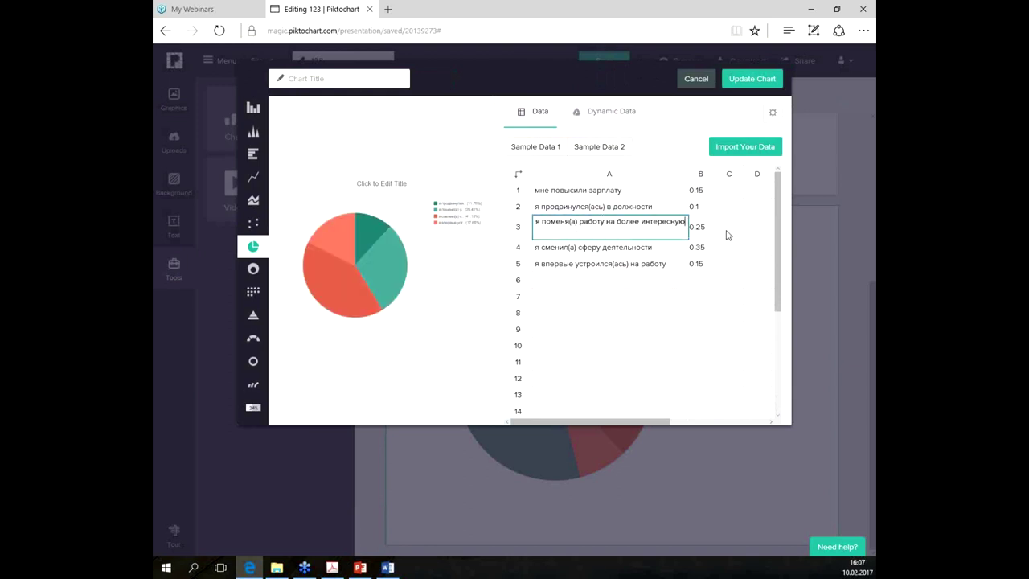
click(698, 189)
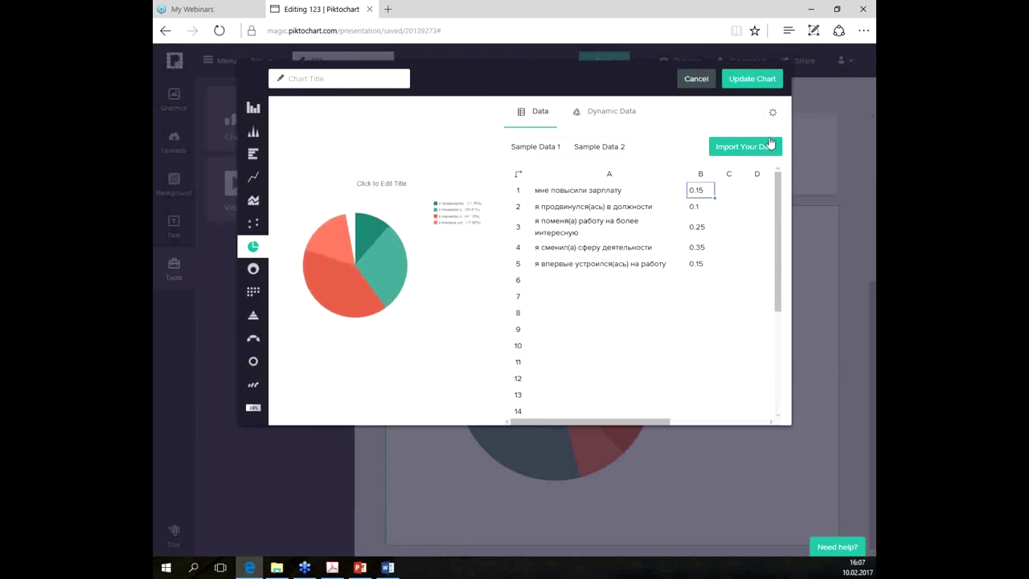
click(749, 80)
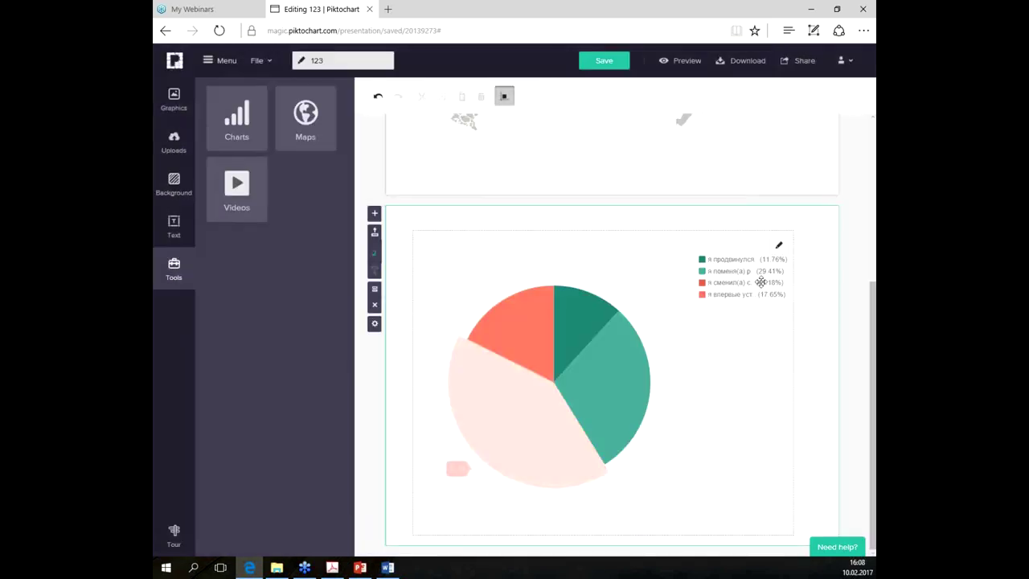
Step: Deselect the pie chart and scroll down to the empty block below
click(749, 283)
mouse_move(608, 393)
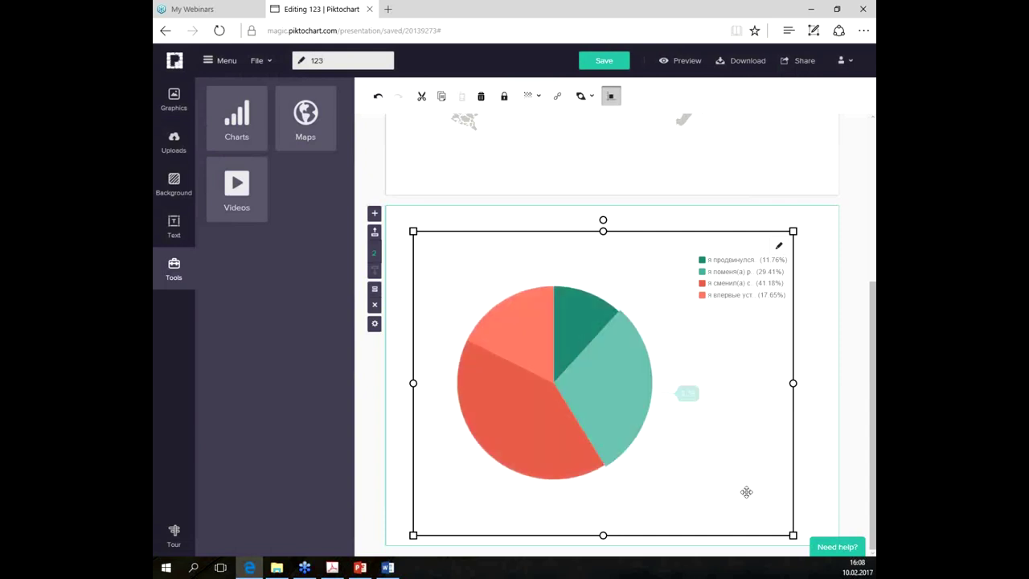
click(831, 343)
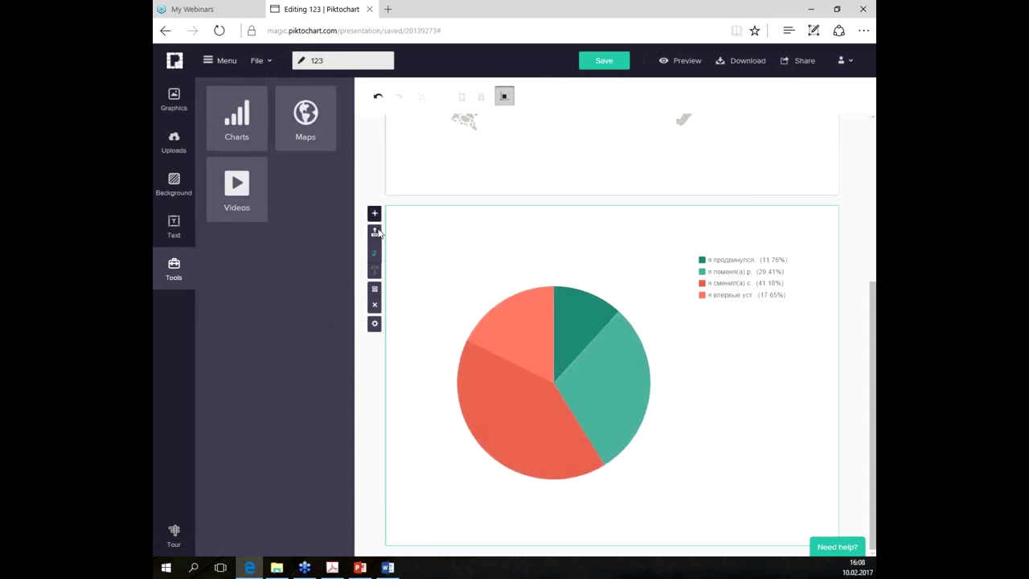
scroll(482, 426, down, 4)
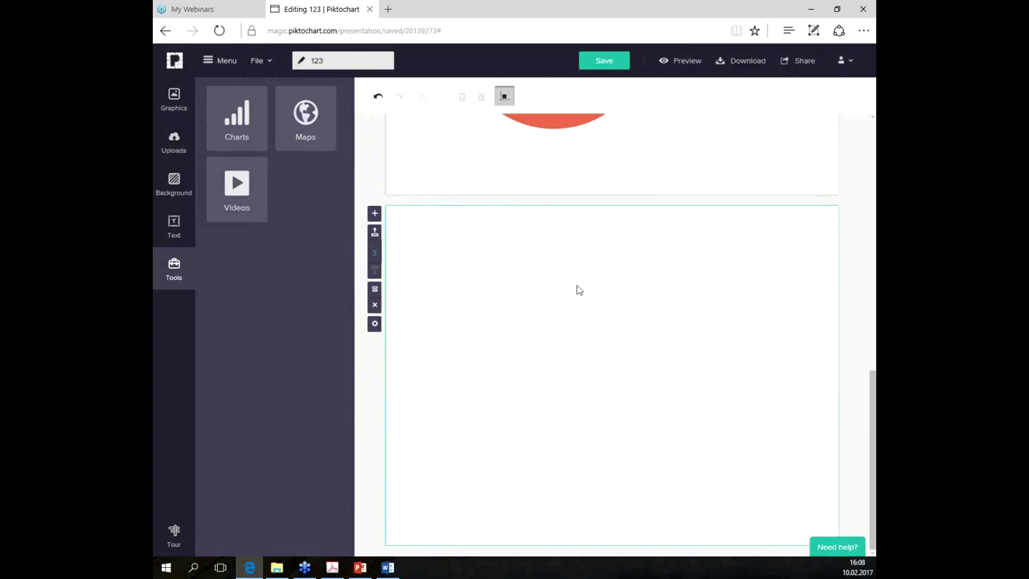
Step: Start a new chart and preview the sample data as Line, Gauge, Doughnut, Swatch, then Area
click(224, 138)
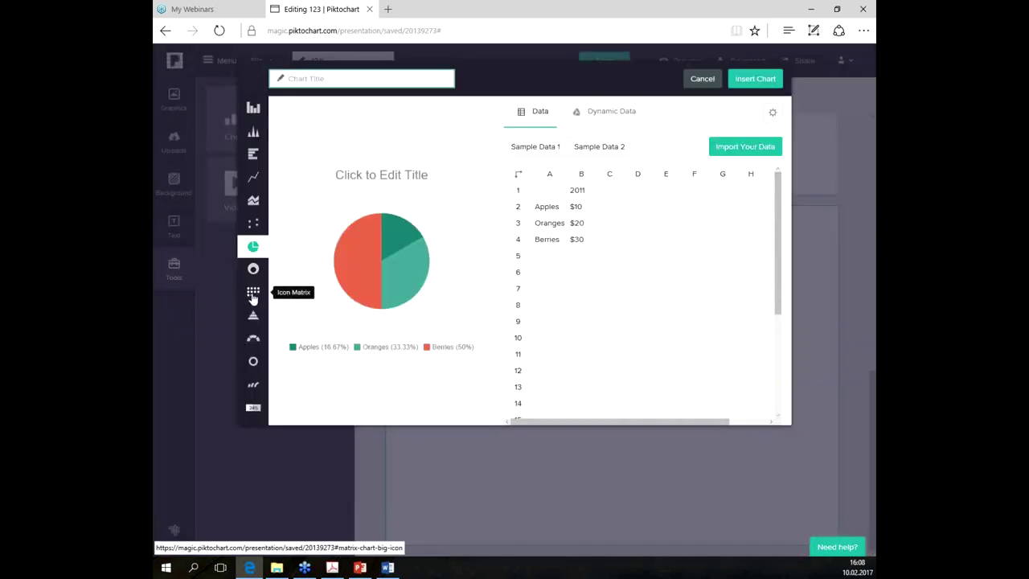
click(254, 178)
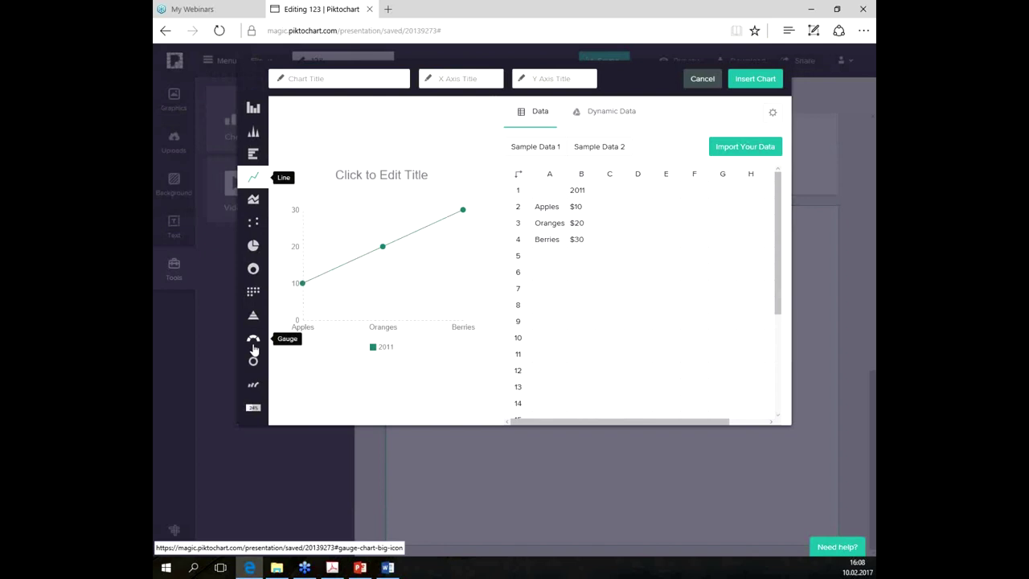
click(253, 344)
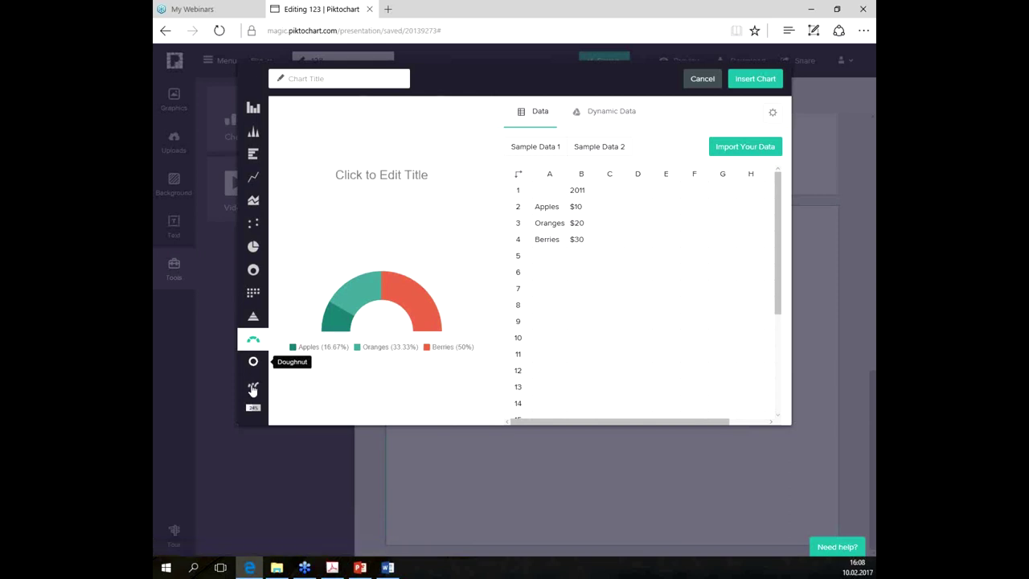
click(253, 374)
click(251, 383)
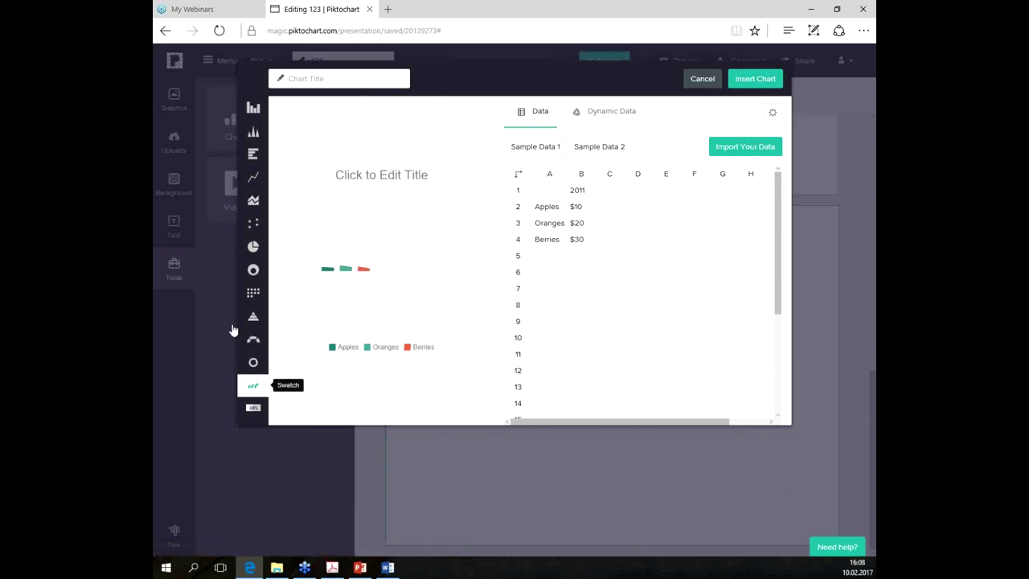
click(253, 204)
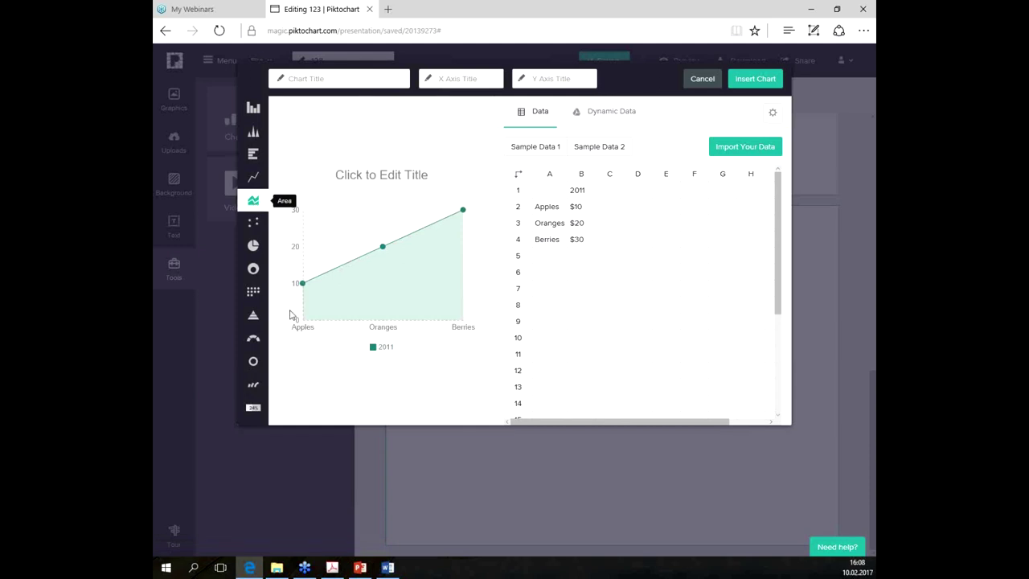
click(757, 149)
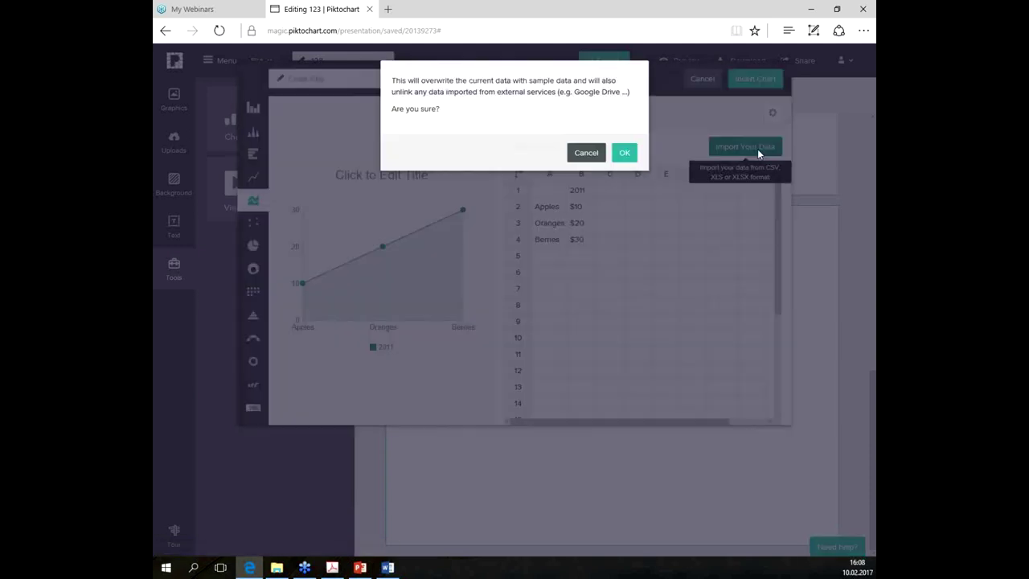
Step: Overwrite the new chart's data with the survey answers from Книга2.xlsx
click(624, 153)
click(360, 193)
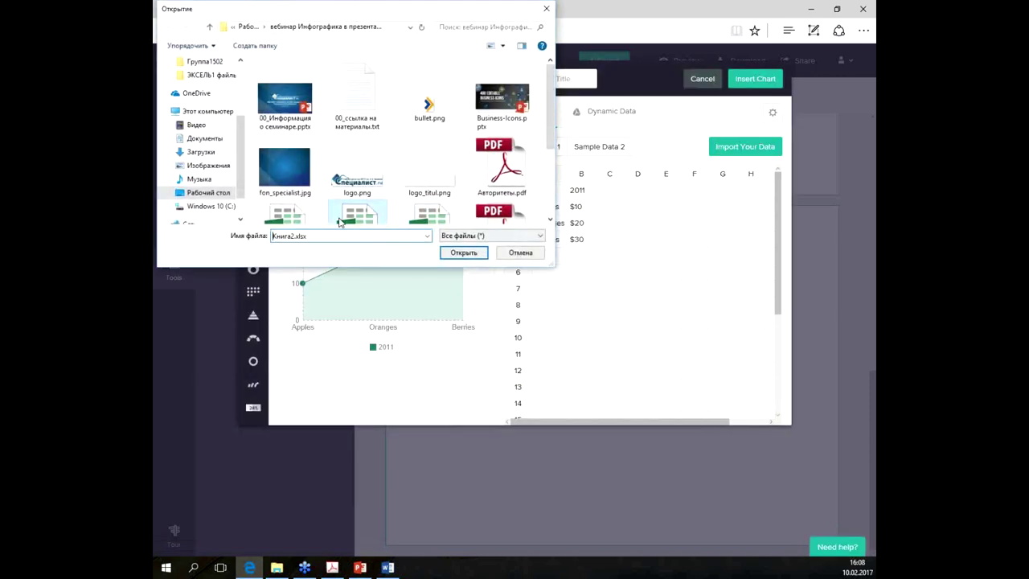
scroll(361, 193, down, 1)
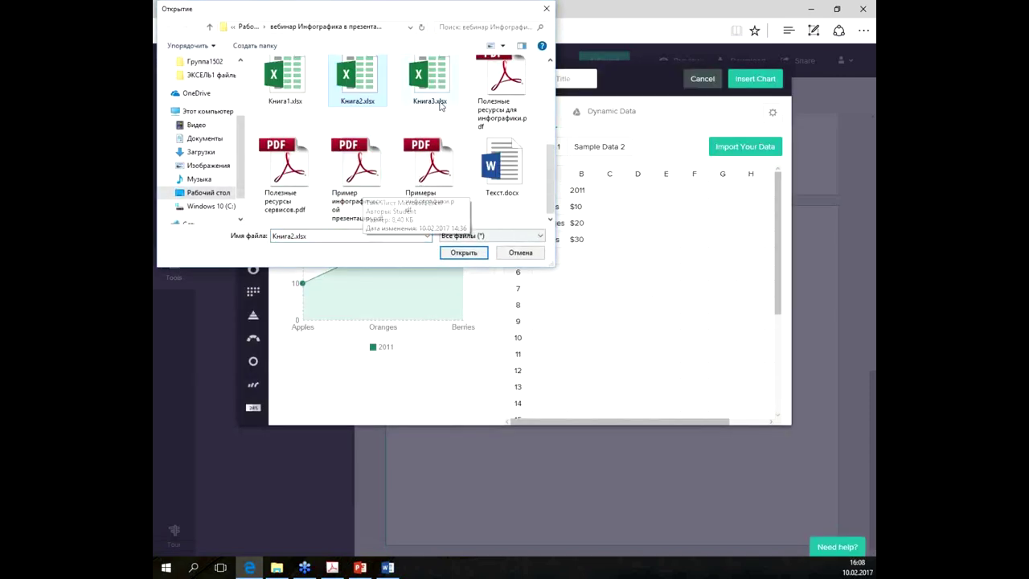
click(463, 253)
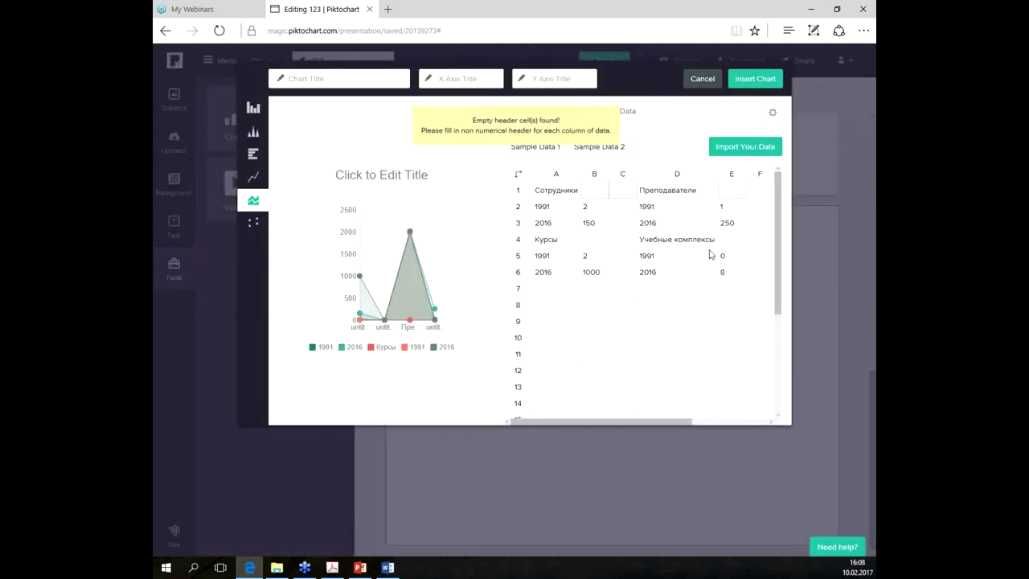
Step: Re-import the Excel survey data and clear cell B6 to drop the untitled point
click(740, 147)
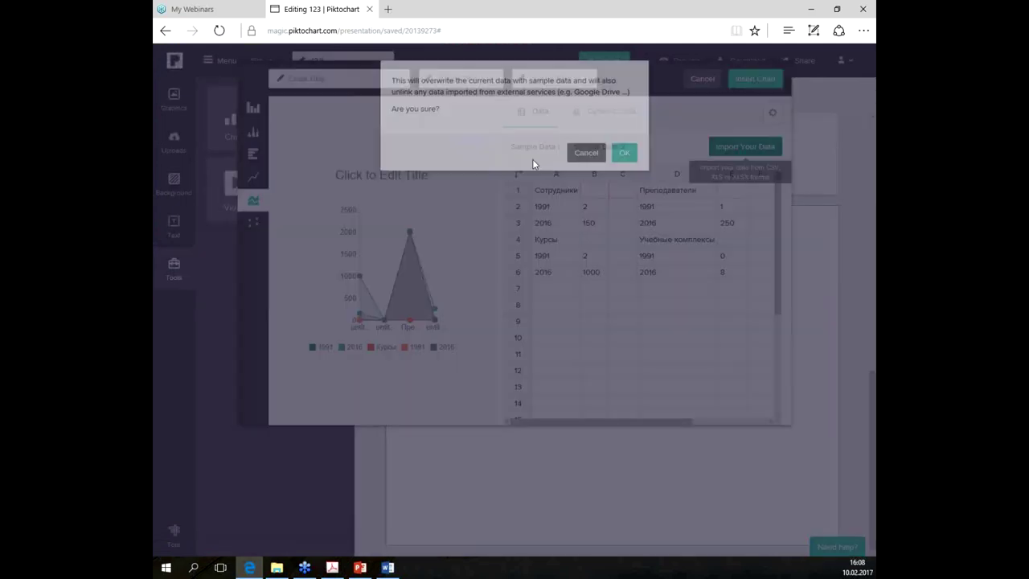
key(Return)
scroll(411, 195, down, 2)
click(282, 202)
double_click(283, 166)
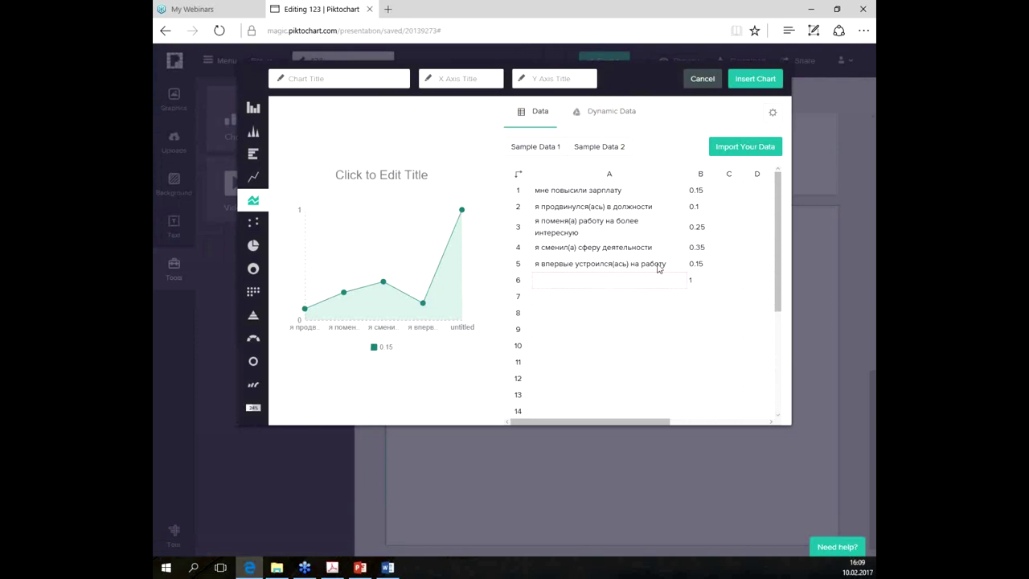
click(697, 281)
click(699, 228)
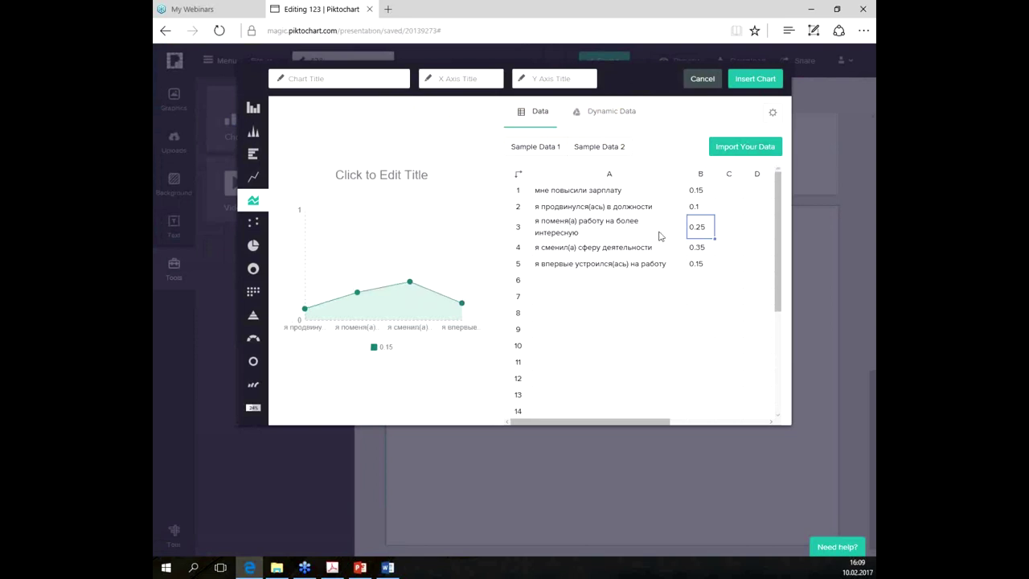
Step: Cancel a further file import and try two other chart types before leaving the editor
click(744, 146)
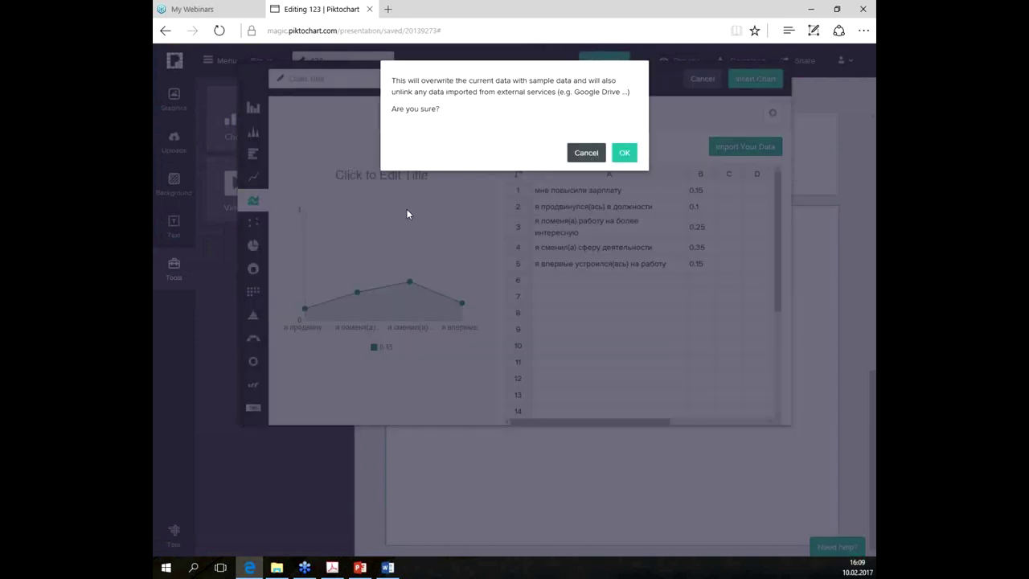
click(626, 153)
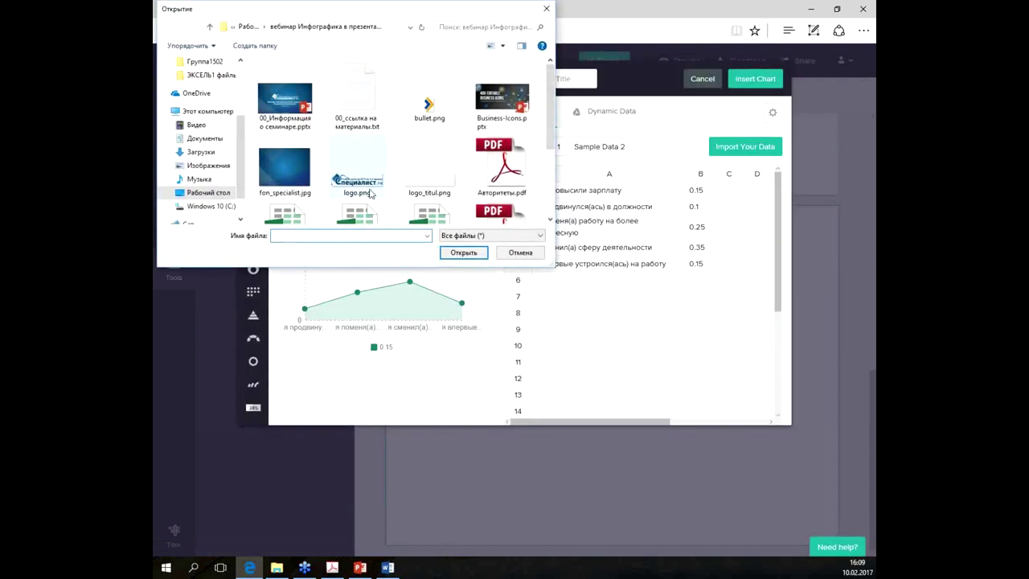
click(355, 198)
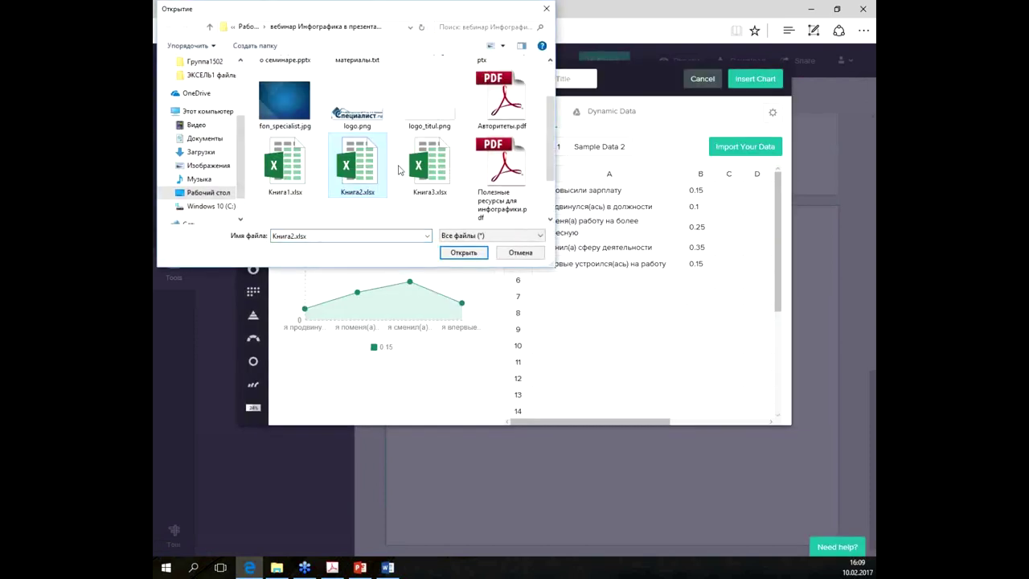
click(520, 252)
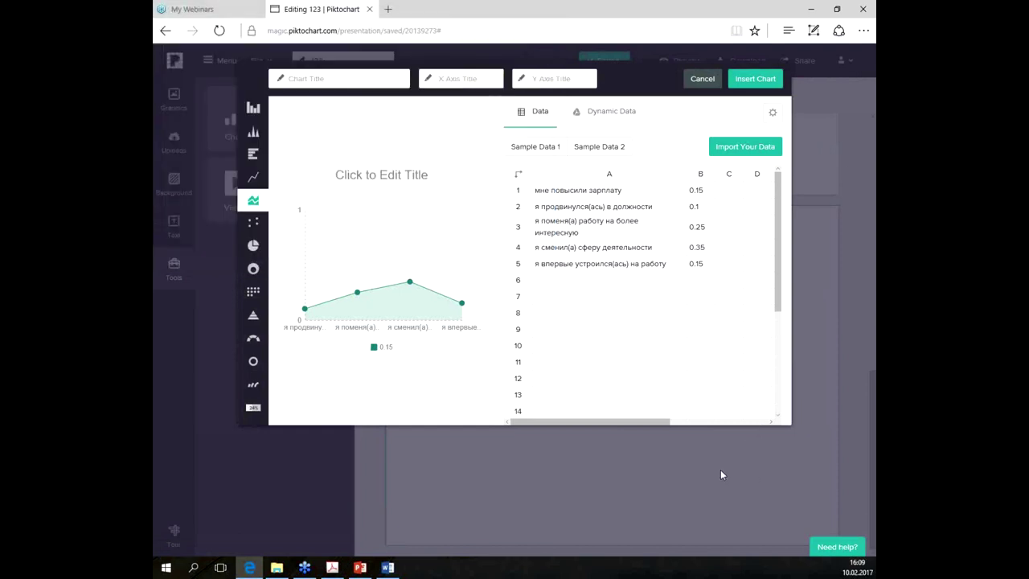
click(253, 292)
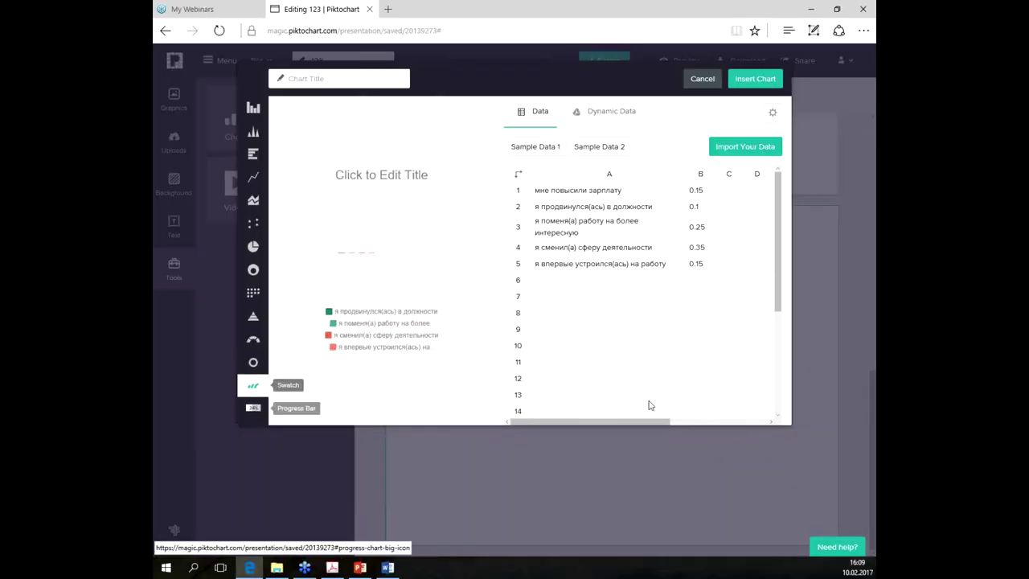
click(253, 407)
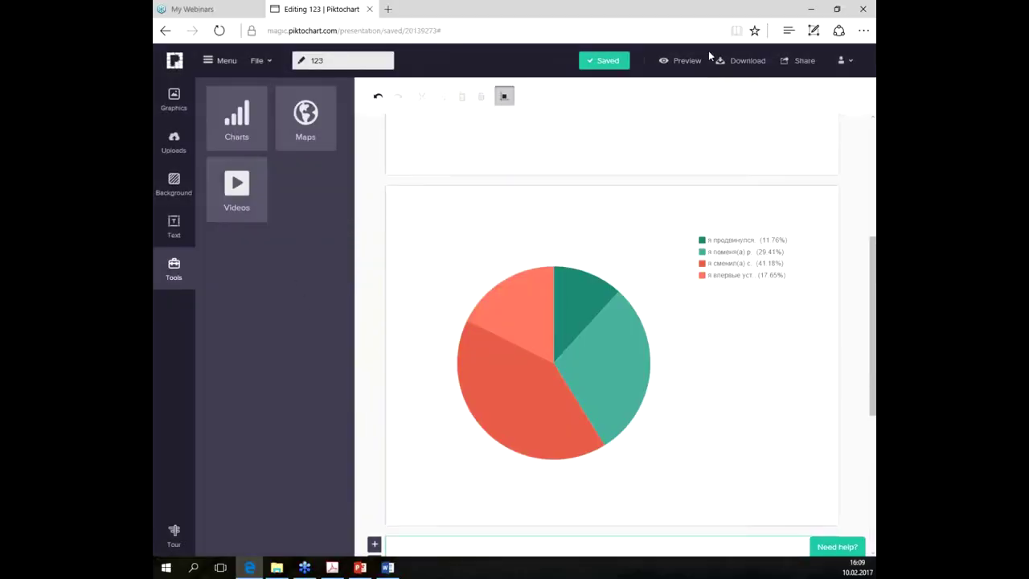
Step: Preview the presentation and save the Russia map slide as the PNG image карта
click(682, 62)
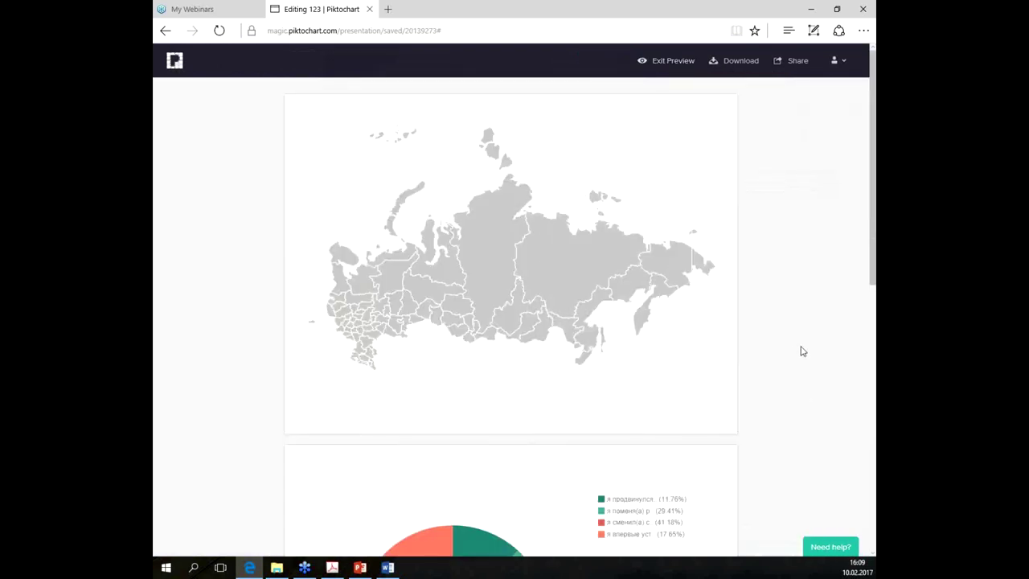
right_click(656, 193)
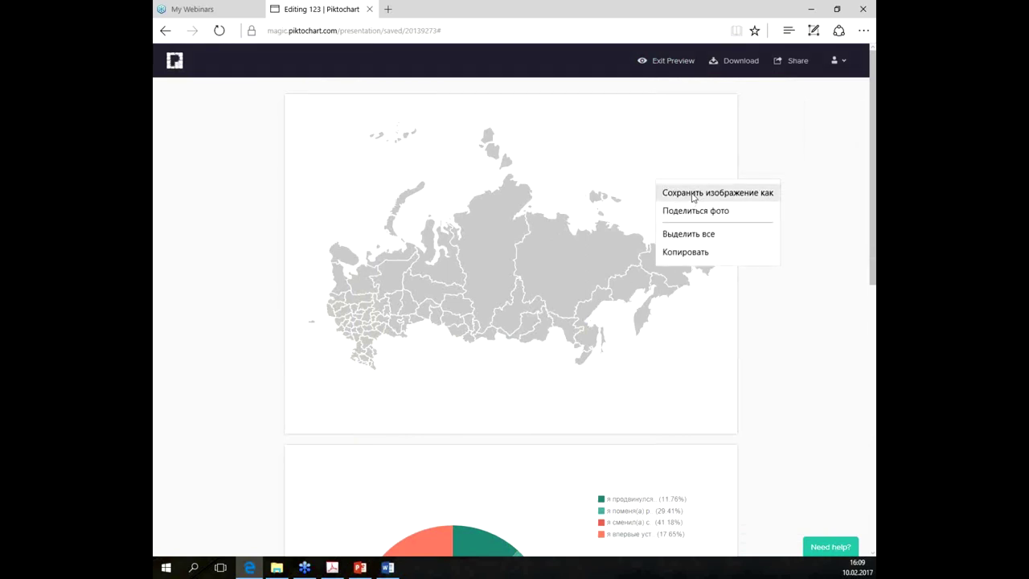
click(693, 196)
click(350, 233)
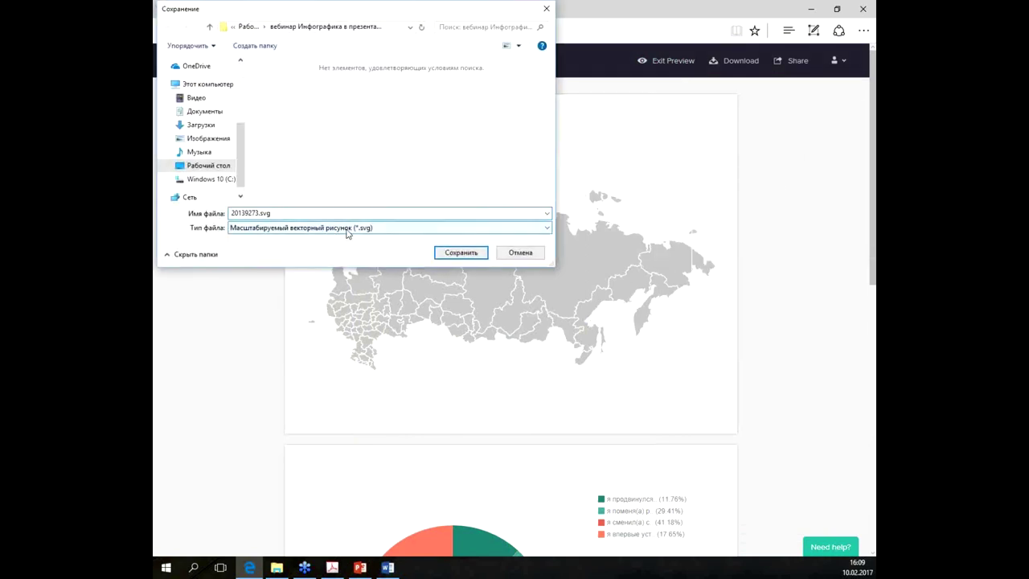
click(245, 246)
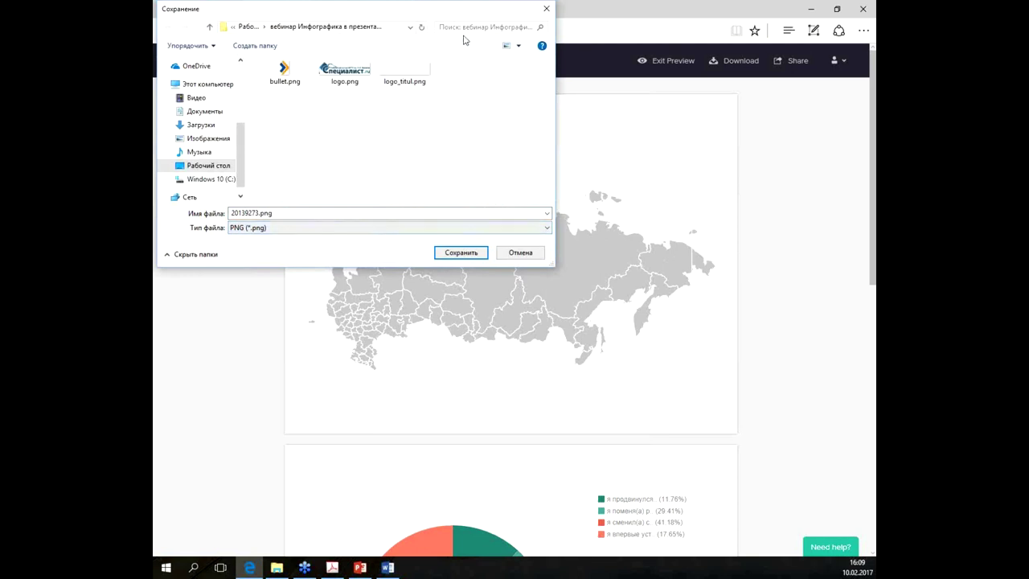
click(494, 239)
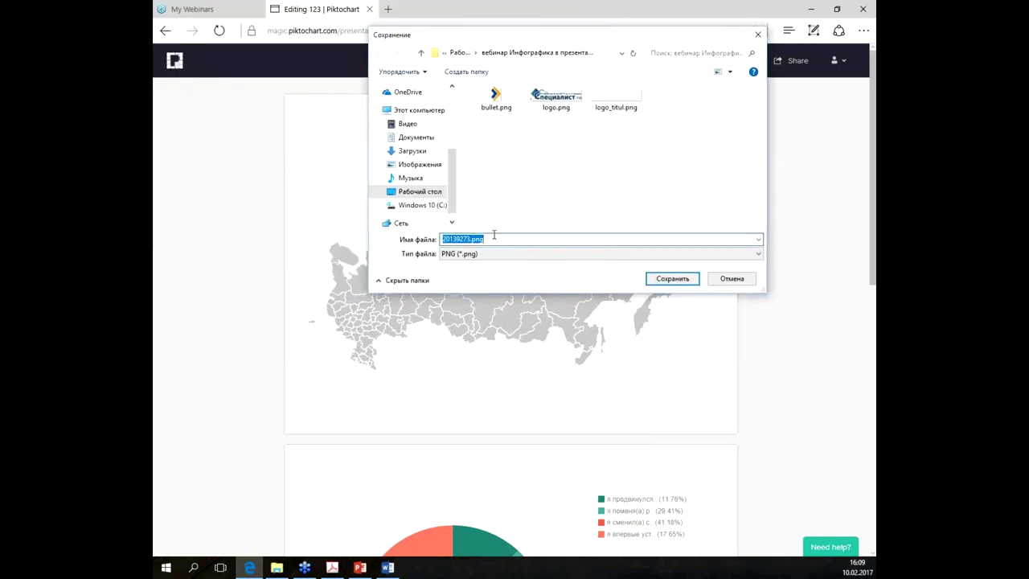
text(карта)
click(674, 280)
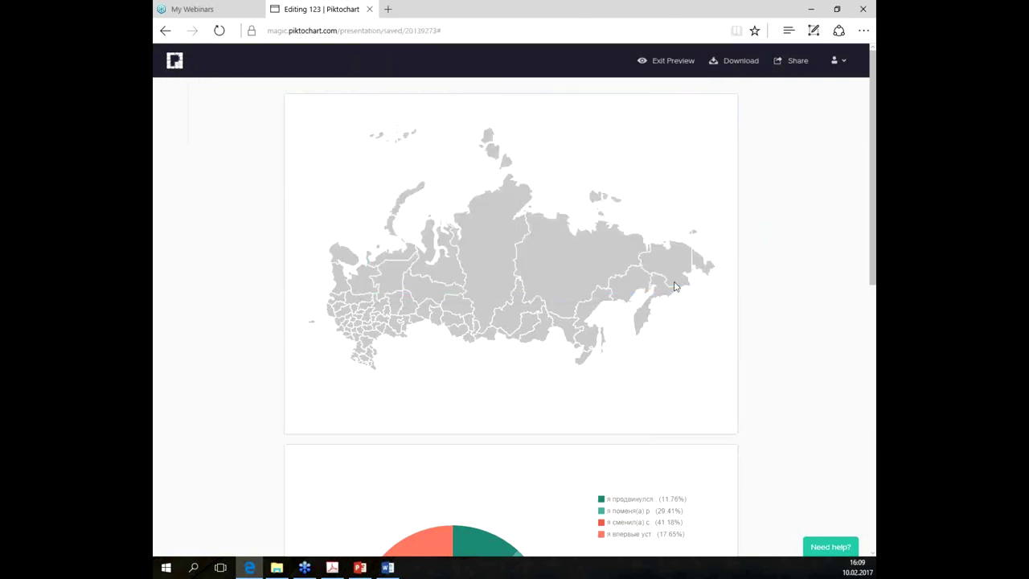
scroll(694, 305, down, 1)
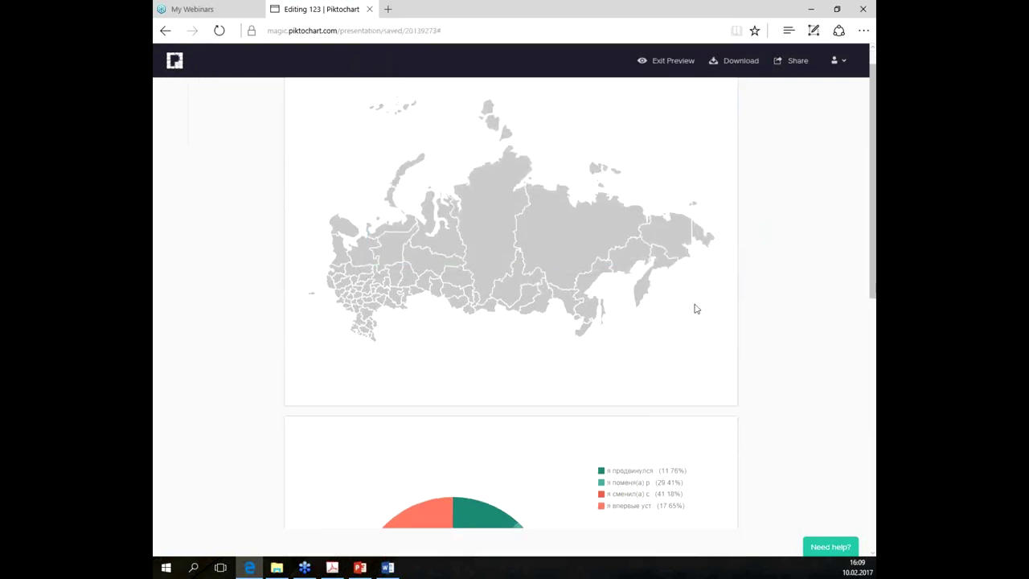
Step: Save the four-slice survey pie chart as PNG image диаграмма1, then switch to PowerPoint
scroll(707, 304, down, 4)
scroll(528, 266, up, 2)
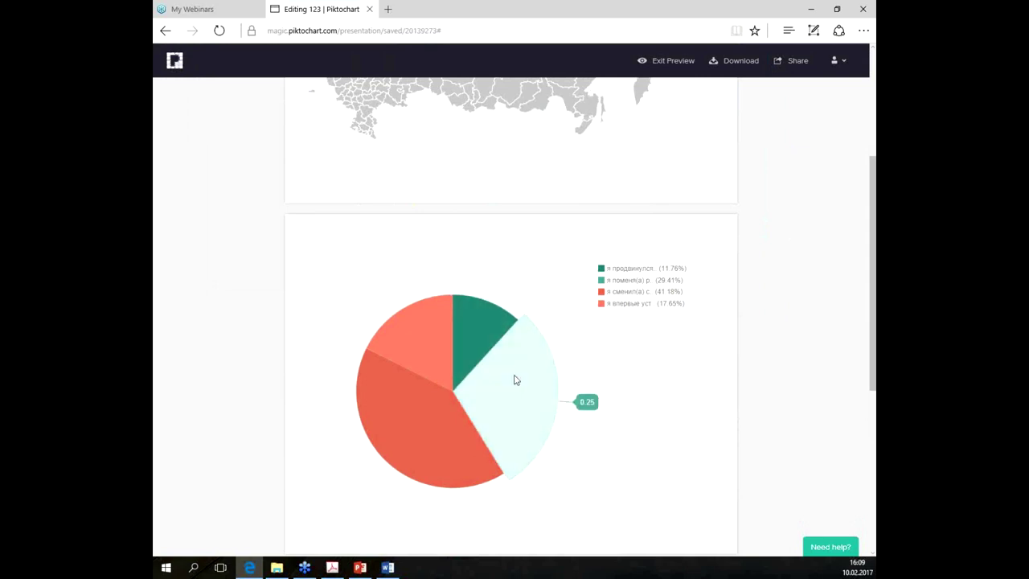
right_click(615, 355)
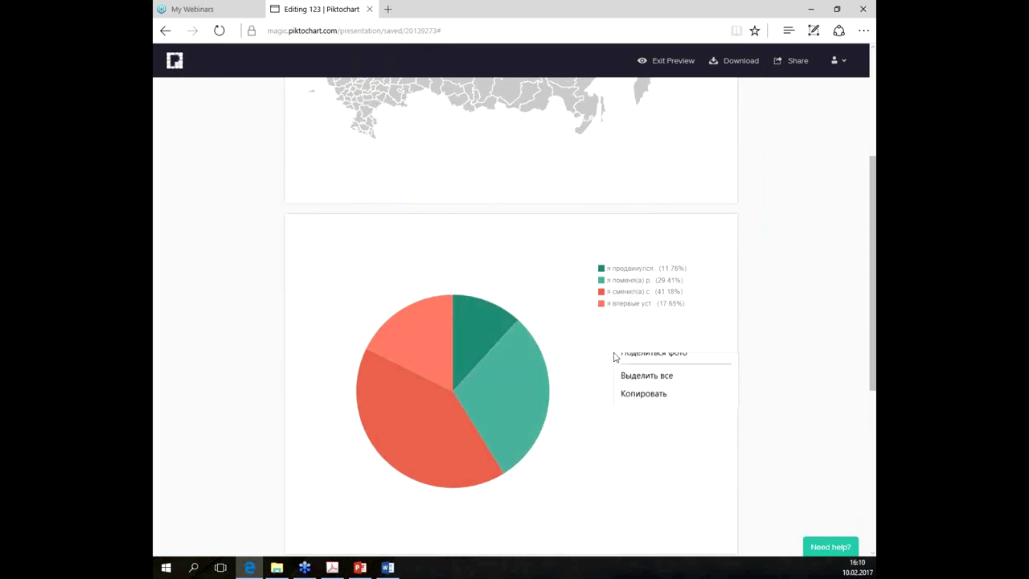
click(662, 367)
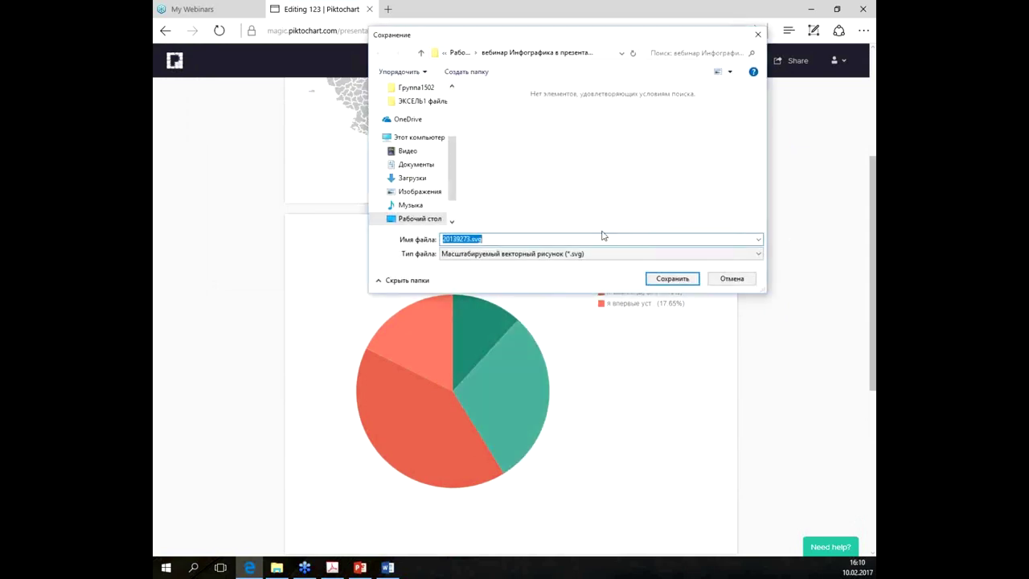
click(534, 253)
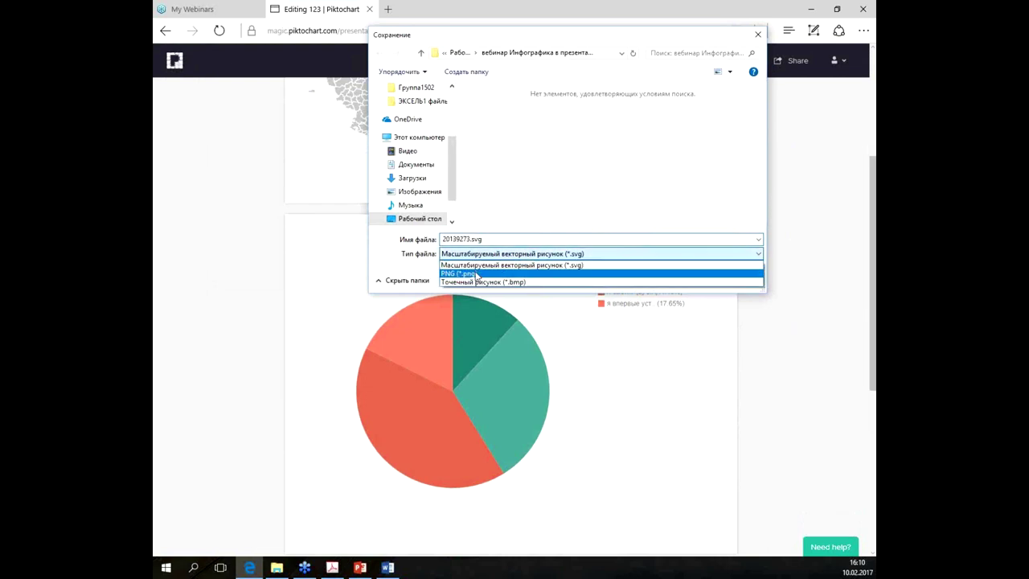
click(478, 278)
click(494, 239)
click(494, 240)
drag(495, 239, 336, 224)
text(диаграмма1)
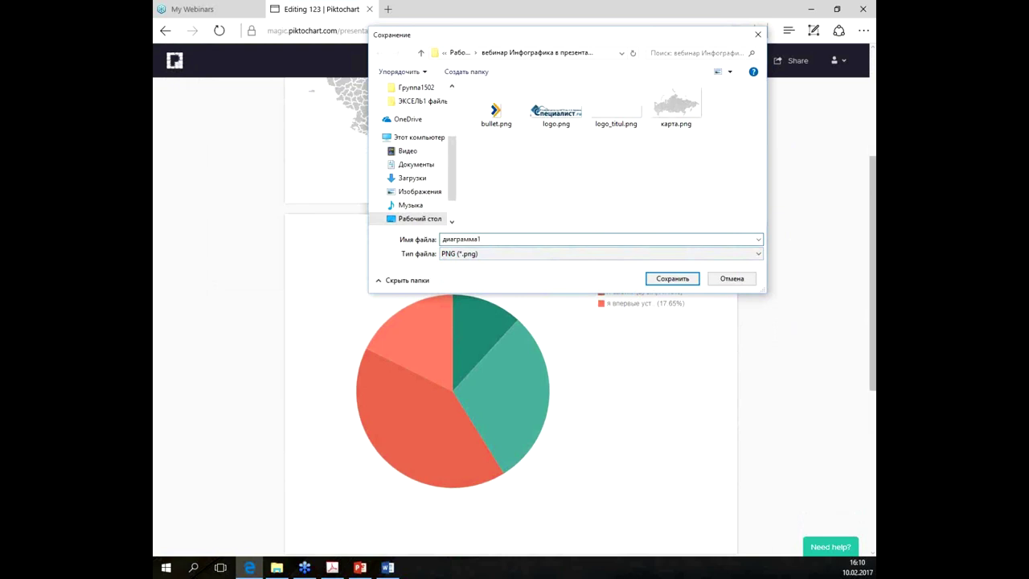
key(Return)
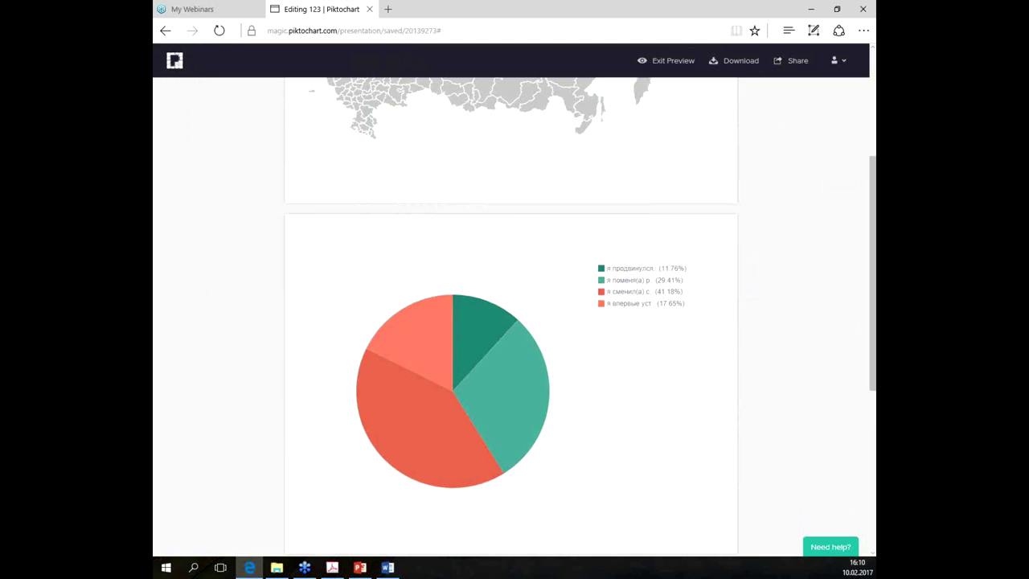
key(alt+Tab)
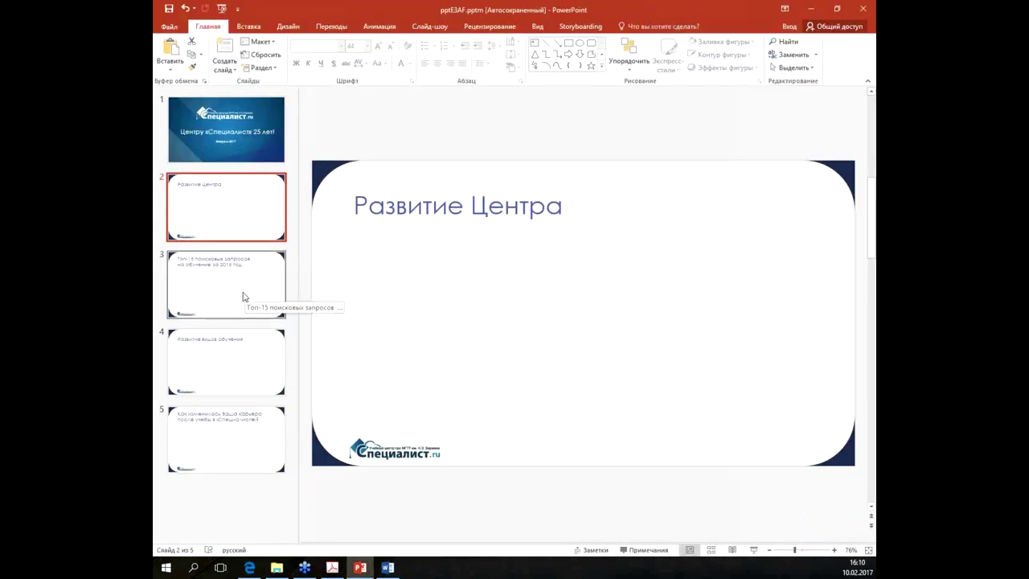
Step: On slide 5, insert карта.png, enlarge it and send it behind the title
click(246, 296)
click(251, 358)
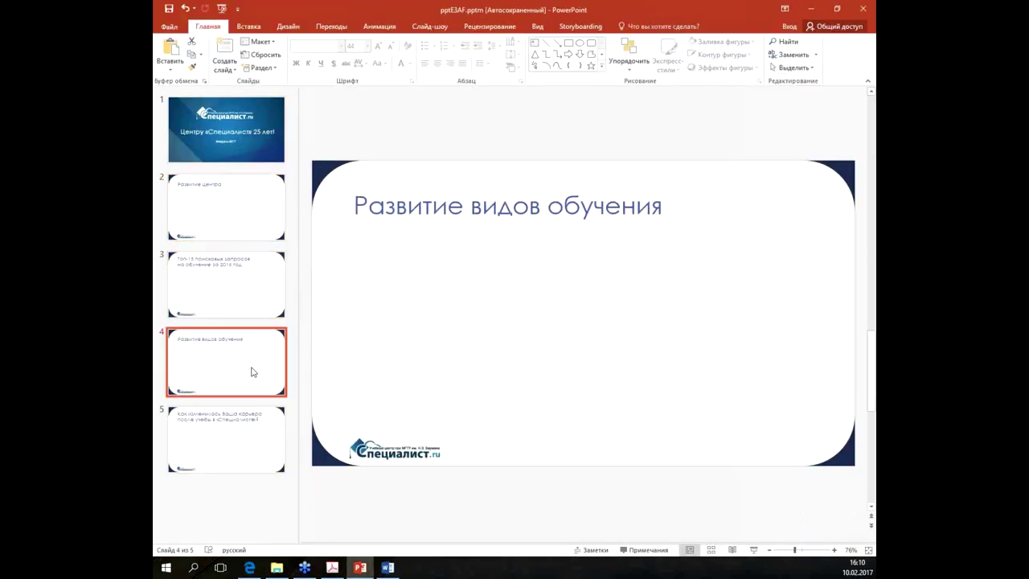
click(251, 425)
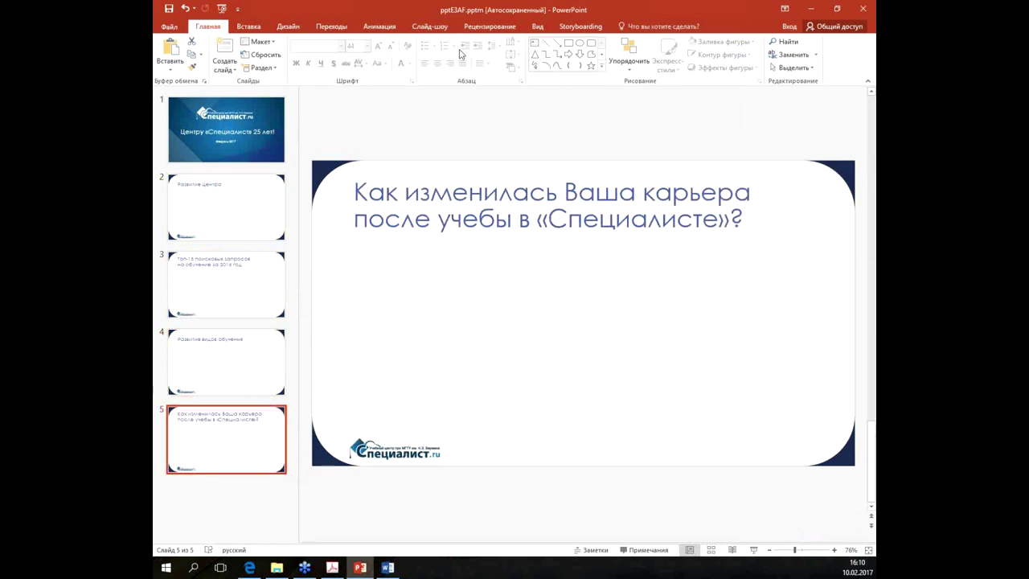
click(248, 27)
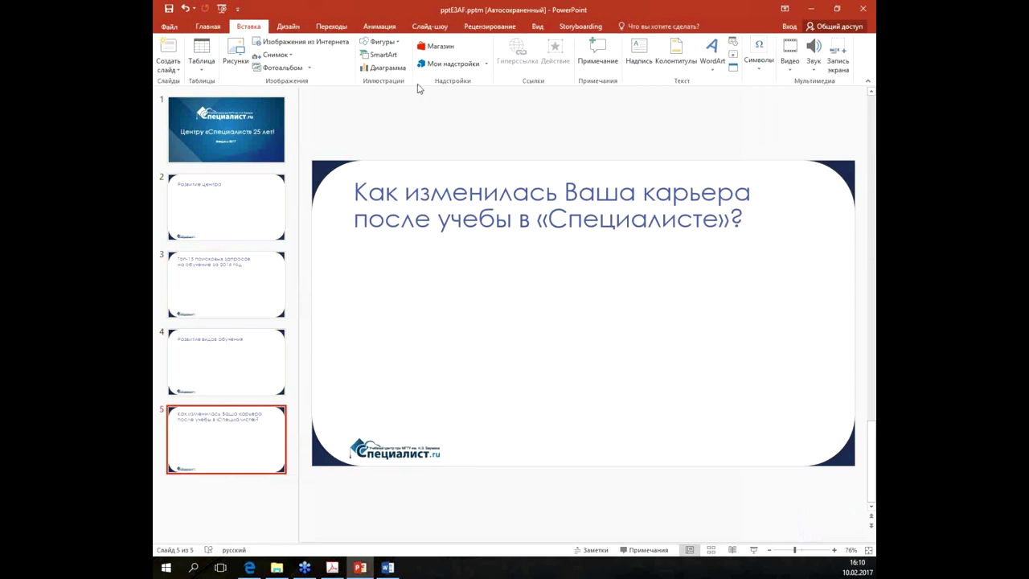
click(239, 61)
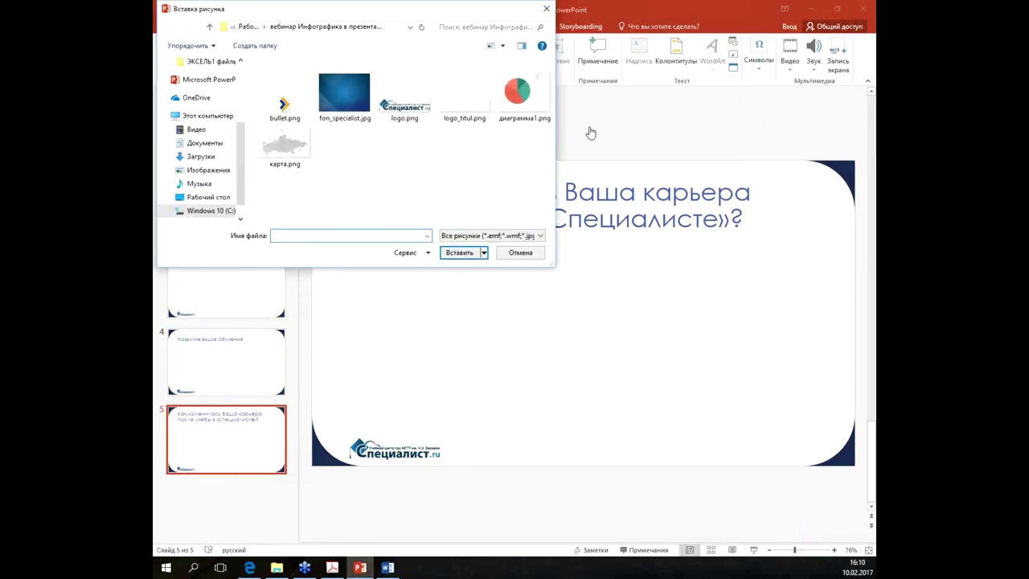
double_click(295, 151)
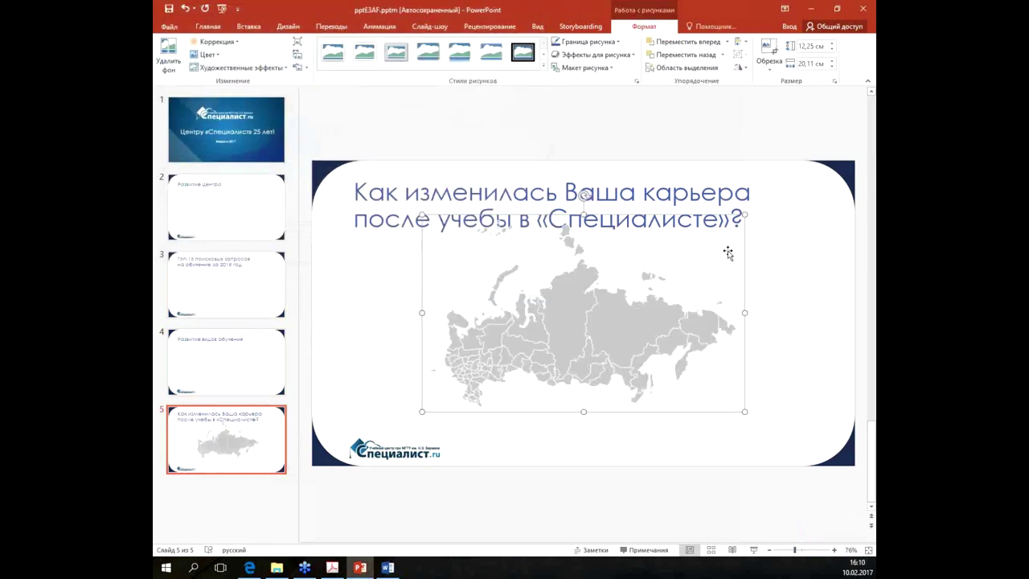
drag(744, 214, 812, 173)
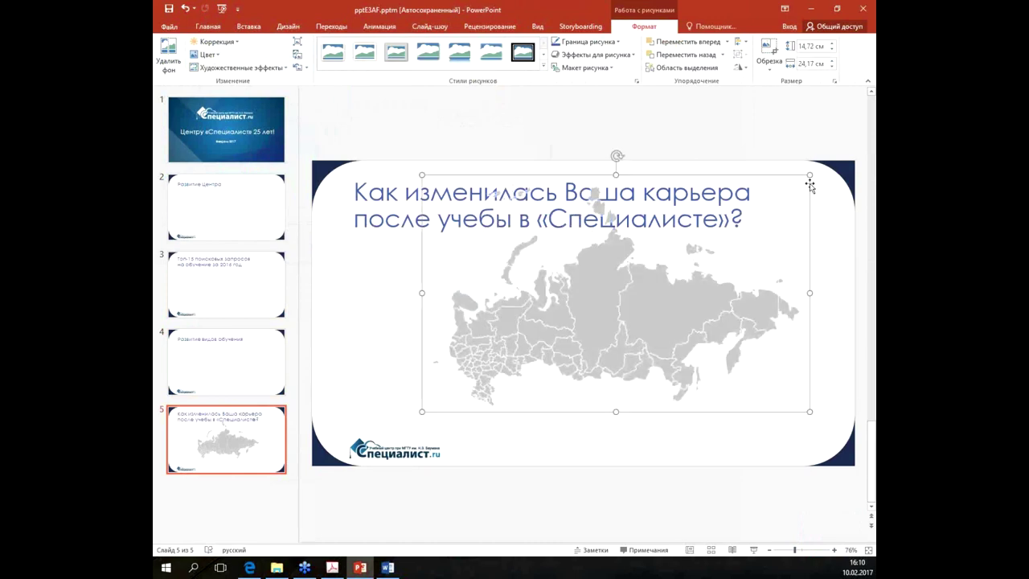
right_click(564, 326)
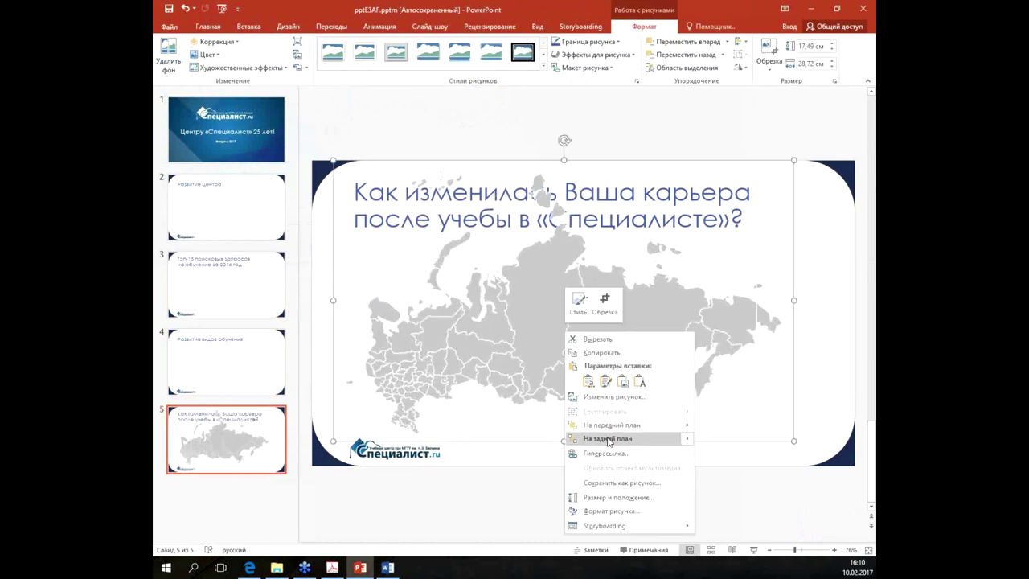
click(611, 444)
drag(793, 160, 773, 172)
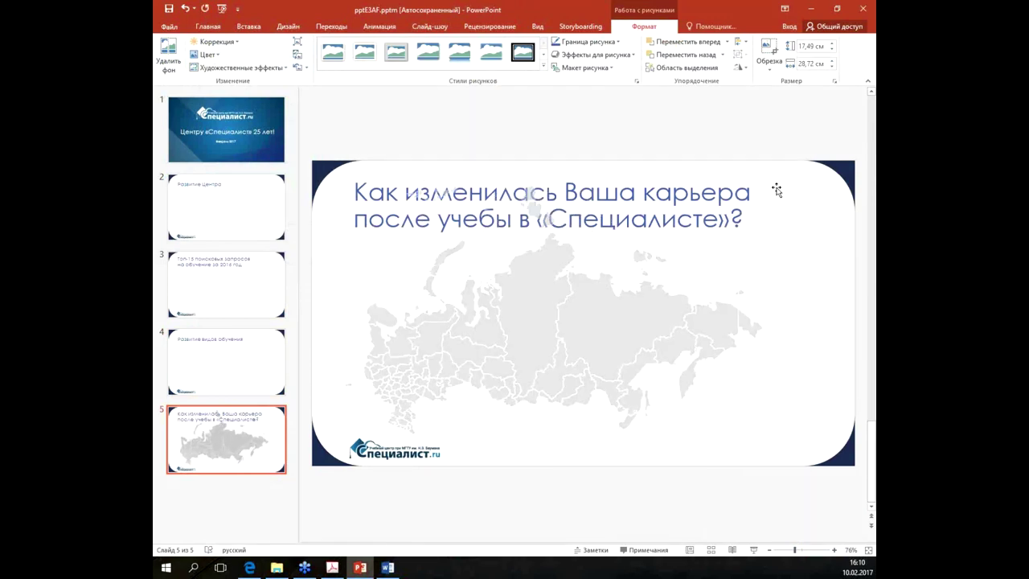
drag(667, 295, 697, 297)
click(514, 128)
Step: Insert диаграмма1.png on slide 5, placing it over the map's left side
click(245, 27)
click(235, 55)
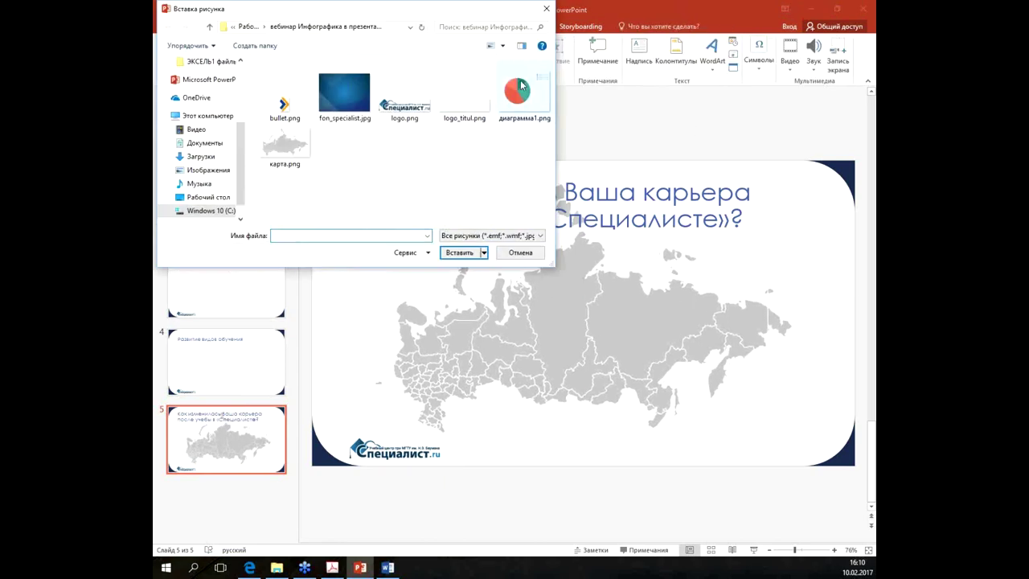
double_click(521, 85)
drag(603, 306, 490, 347)
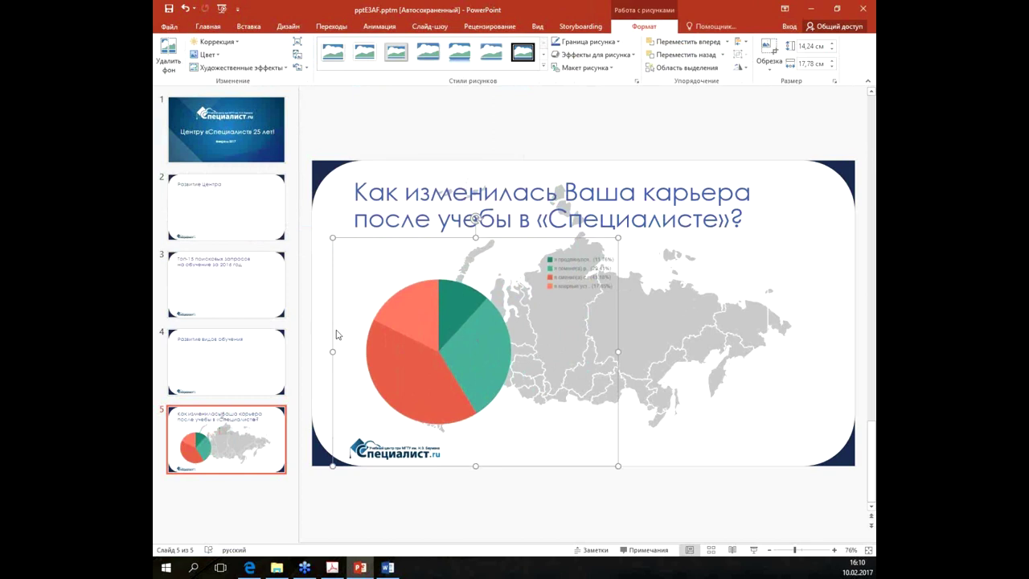
click(402, 151)
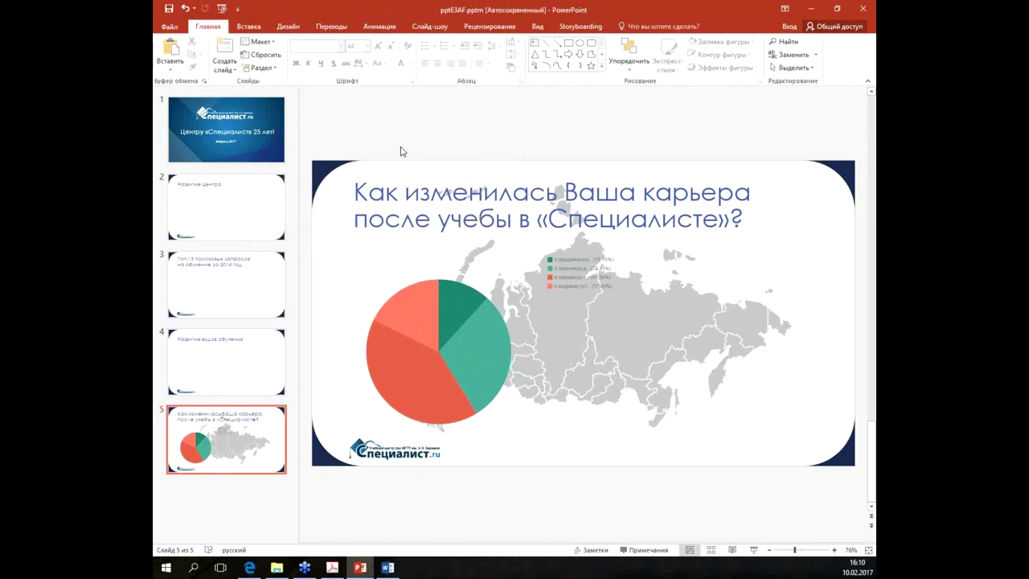
click(233, 202)
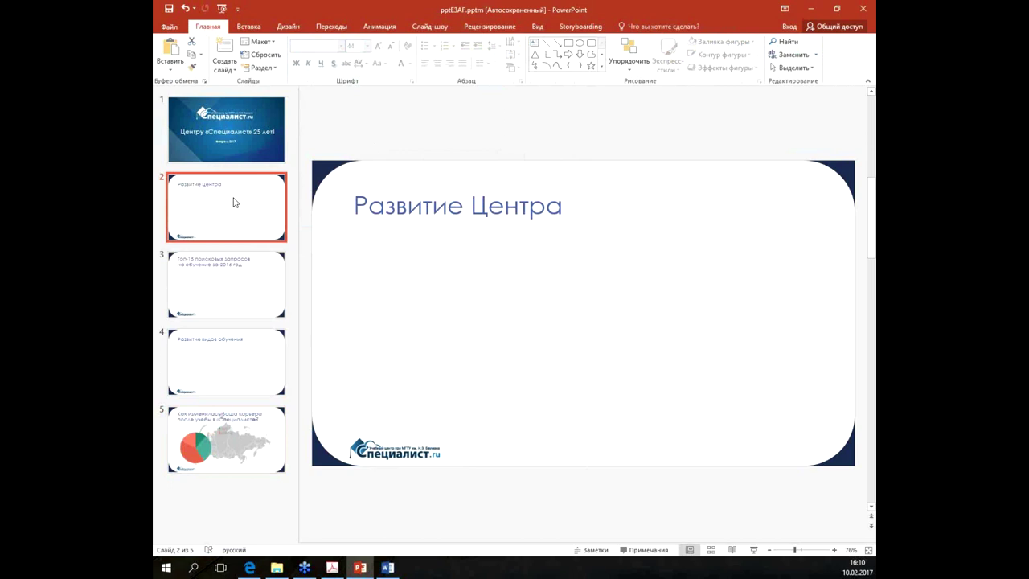
Step: Insert a sample clustered Линейчатая bar chart on the Развитие Центра slide
click(241, 276)
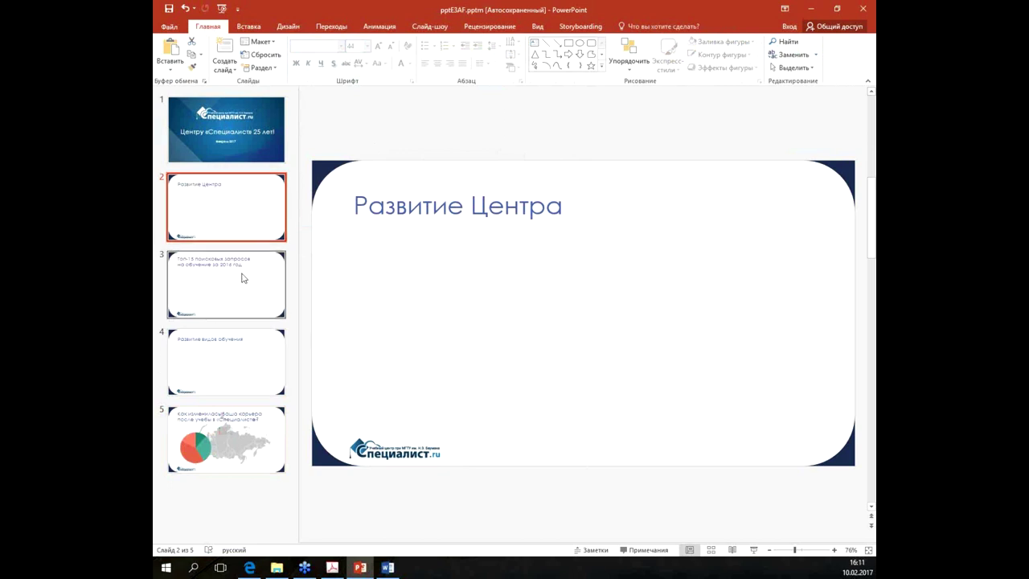
click(238, 204)
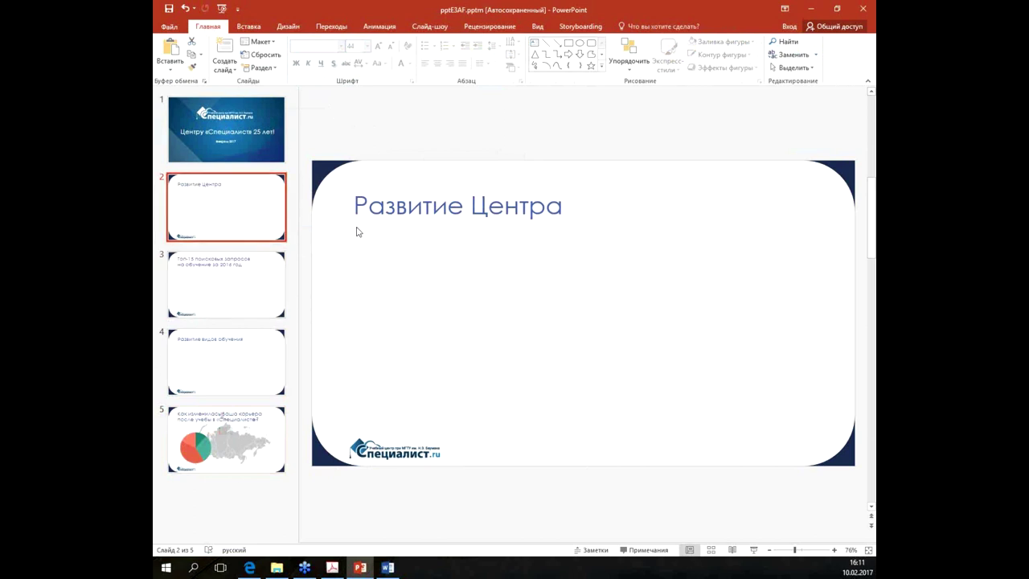
click(249, 27)
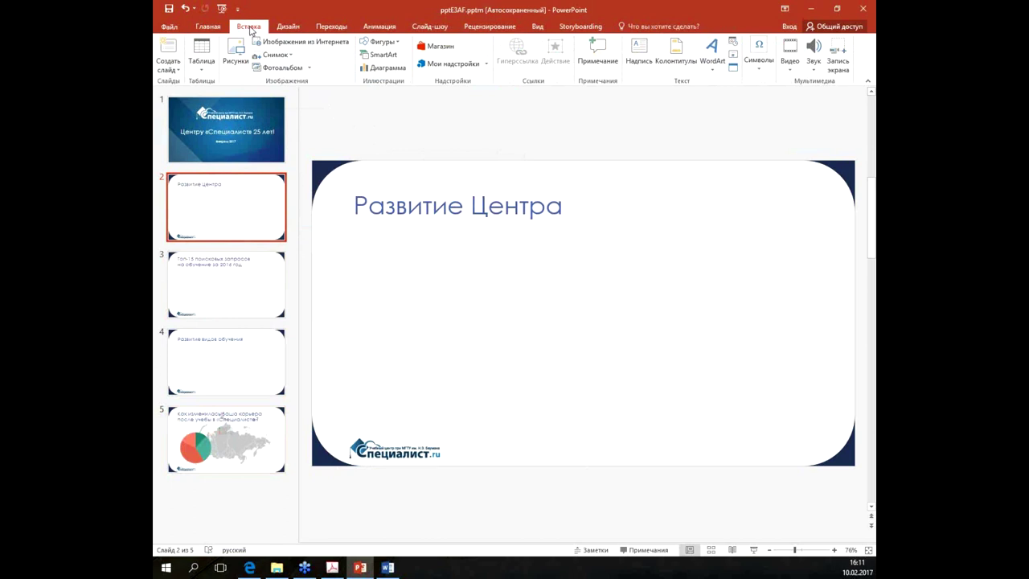
click(391, 71)
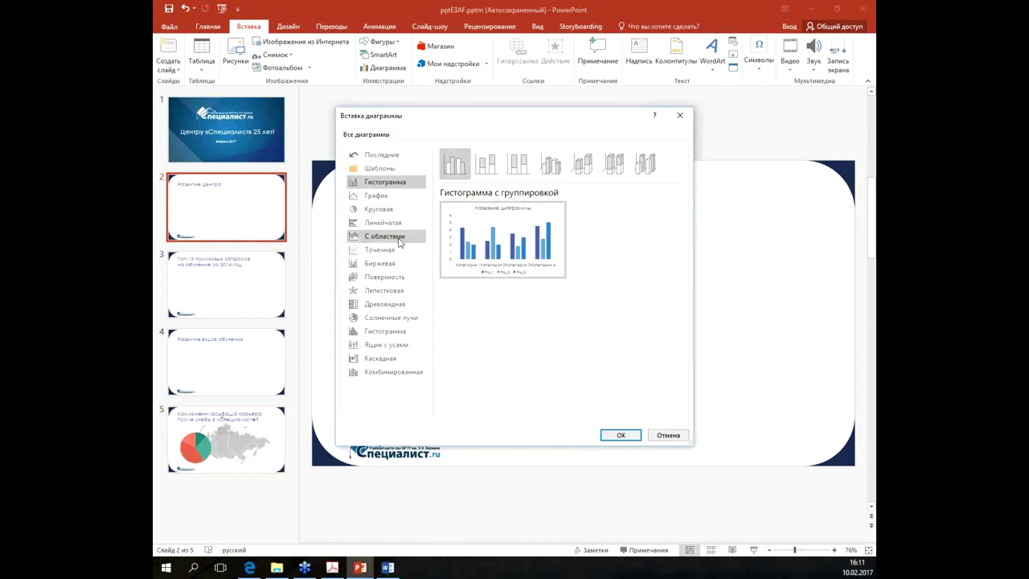
click(384, 222)
click(630, 437)
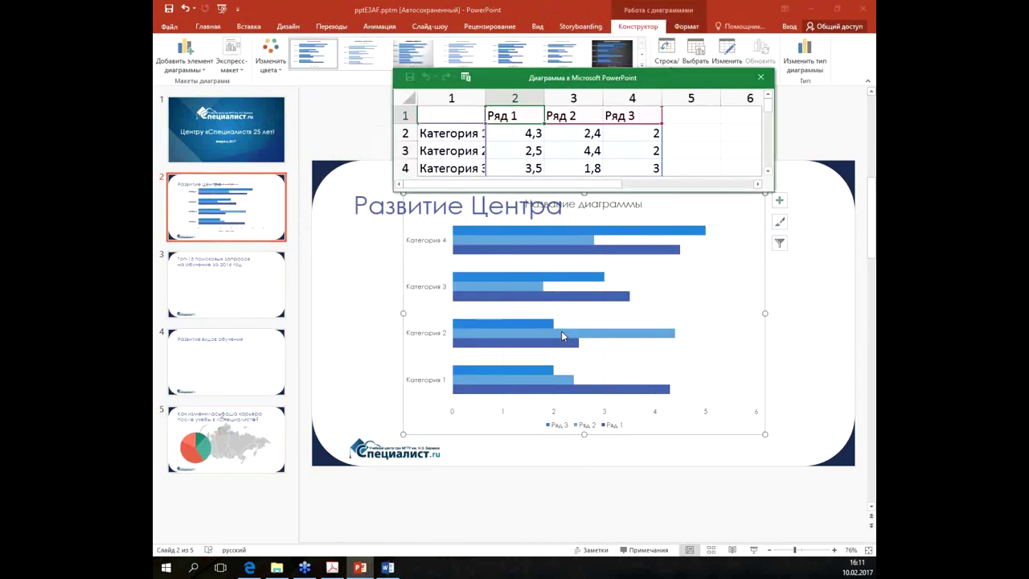
Step: Enlarge the chart data window and rename the first two categories to 1991 and 2016
drag(653, 83, 580, 51)
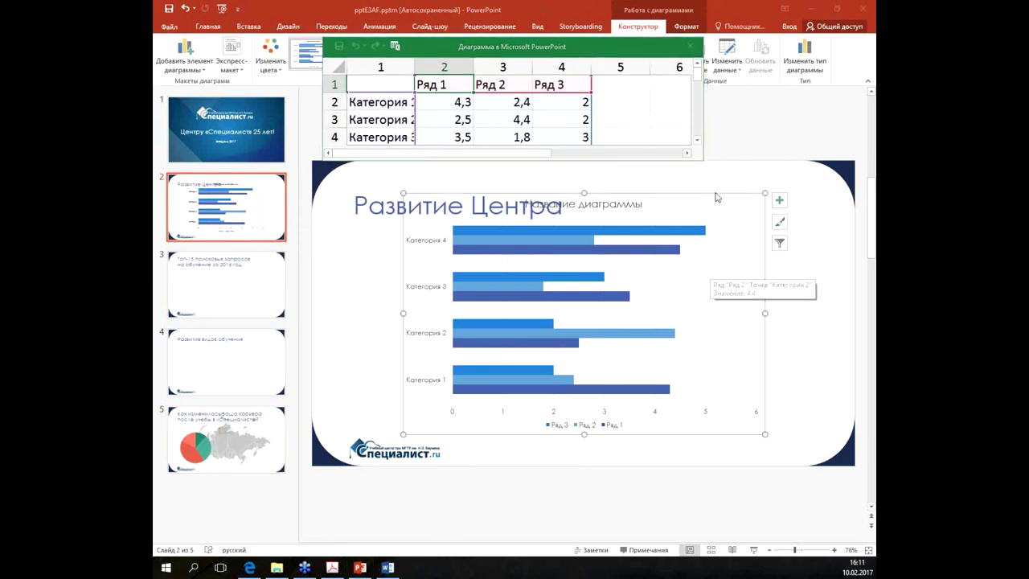
drag(704, 162, 746, 291)
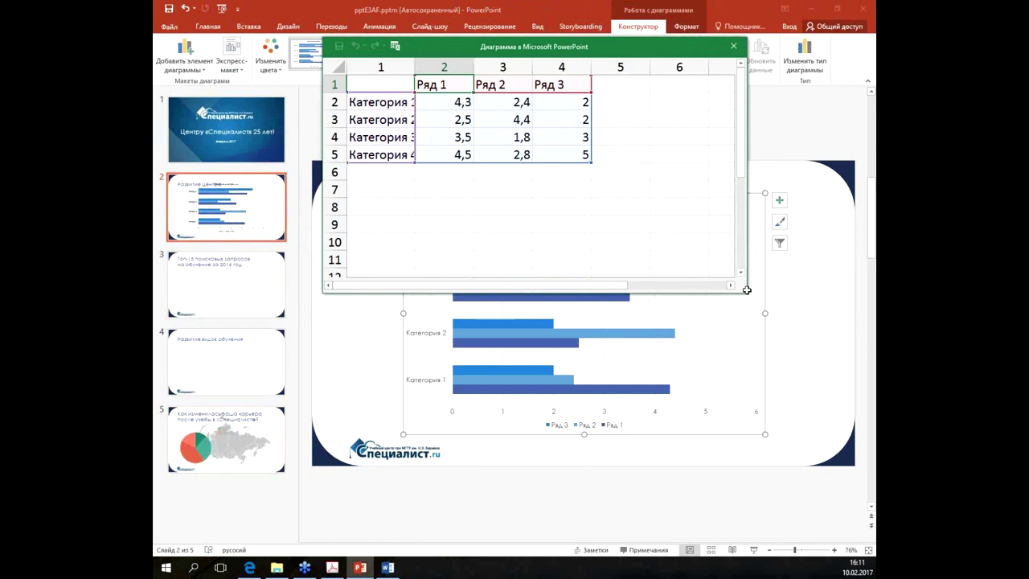
drag(420, 59, 438, 67)
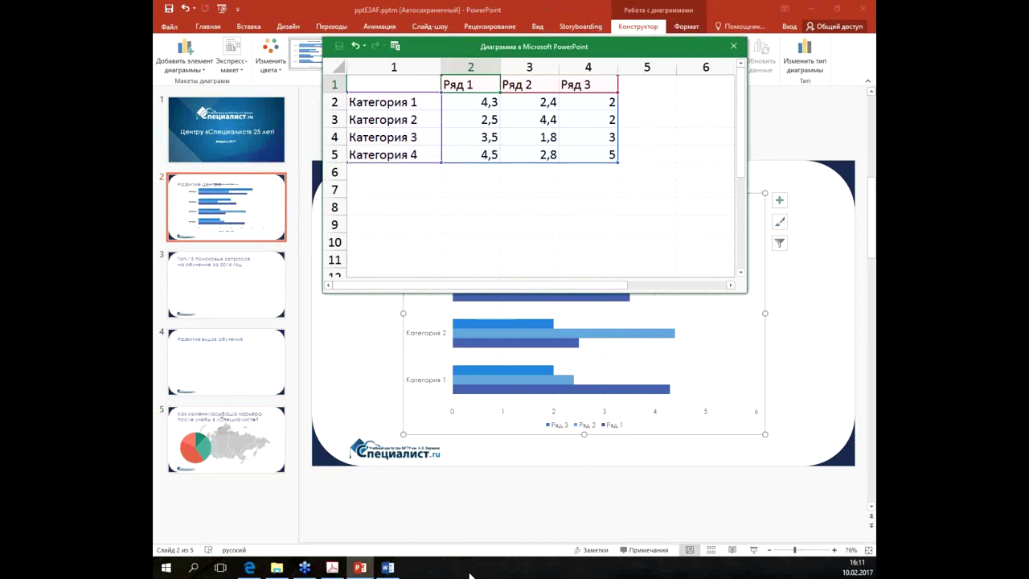
click(287, 560)
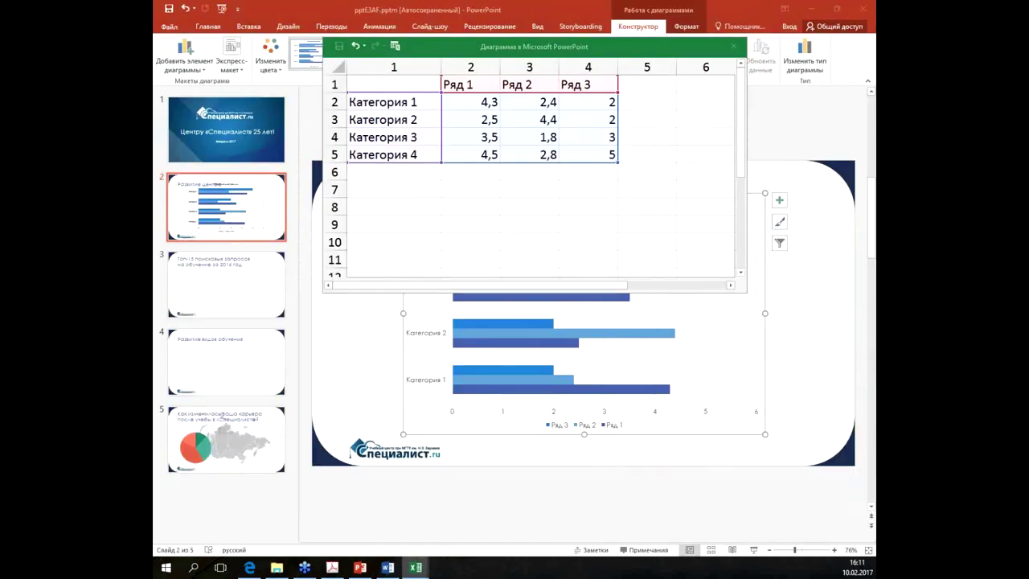
click(404, 107)
key(Delete)
text(1991)
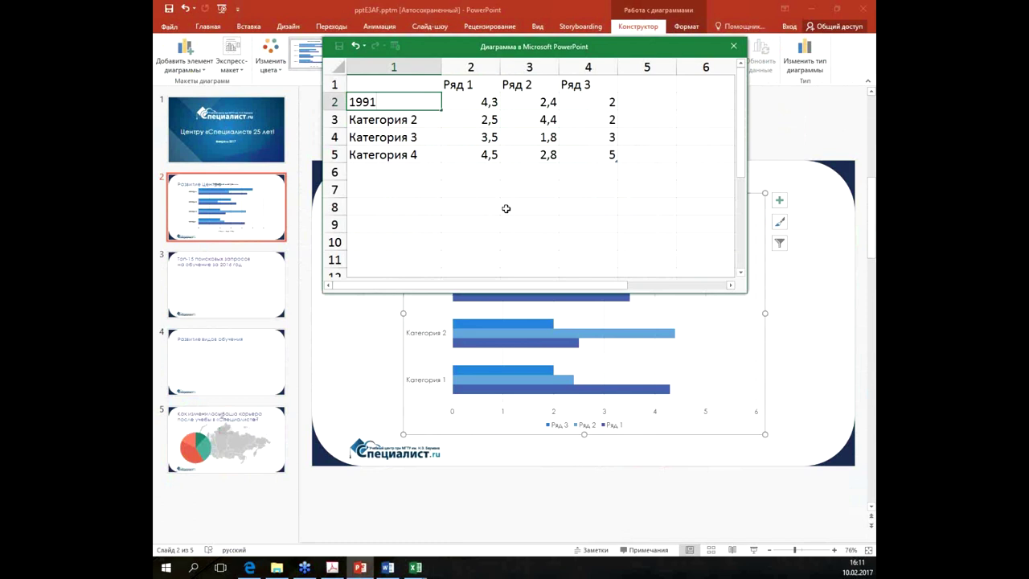
key(Return)
text(2016)
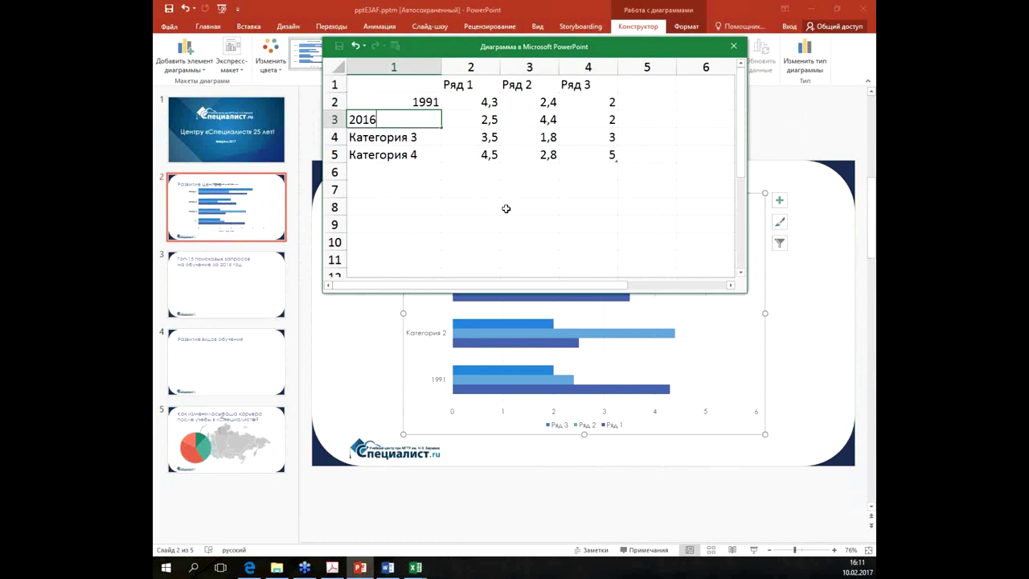
key(Return)
Step: Clear the Категория 3 and 4 rows and shrink the data range to two rows
drag(427, 139, 624, 151)
key(Delete)
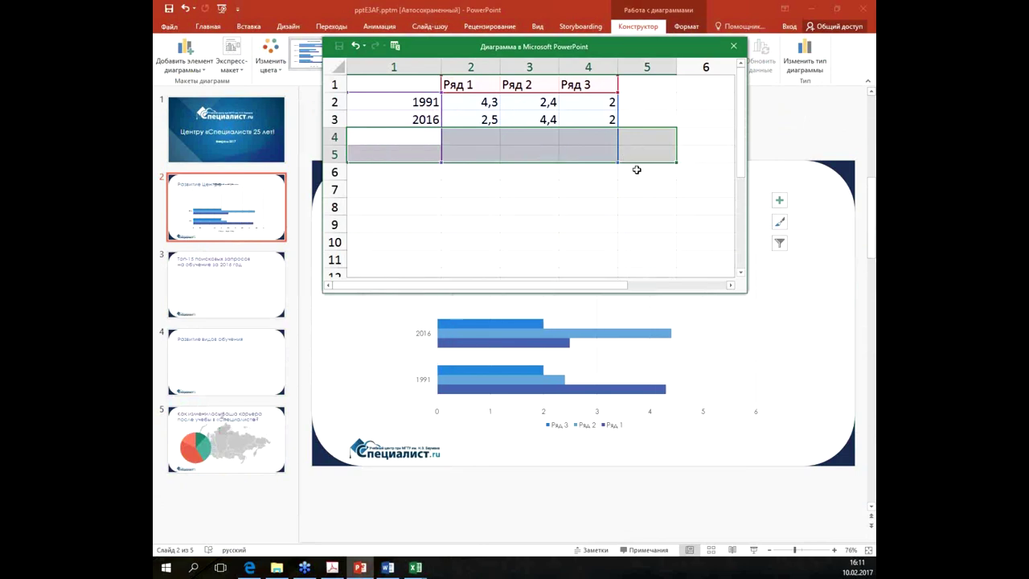
click(550, 103)
drag(618, 161, 617, 127)
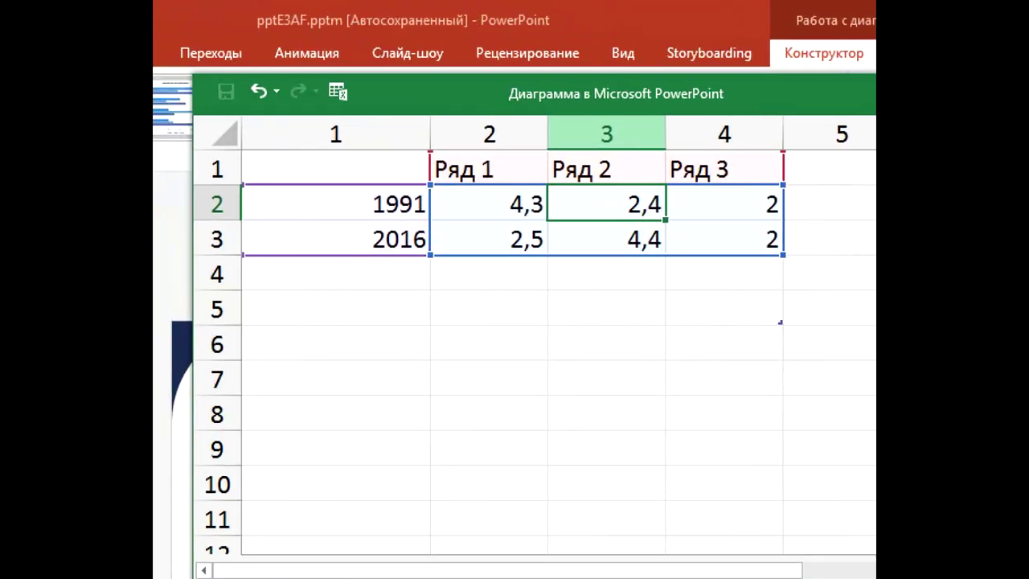
click(470, 85)
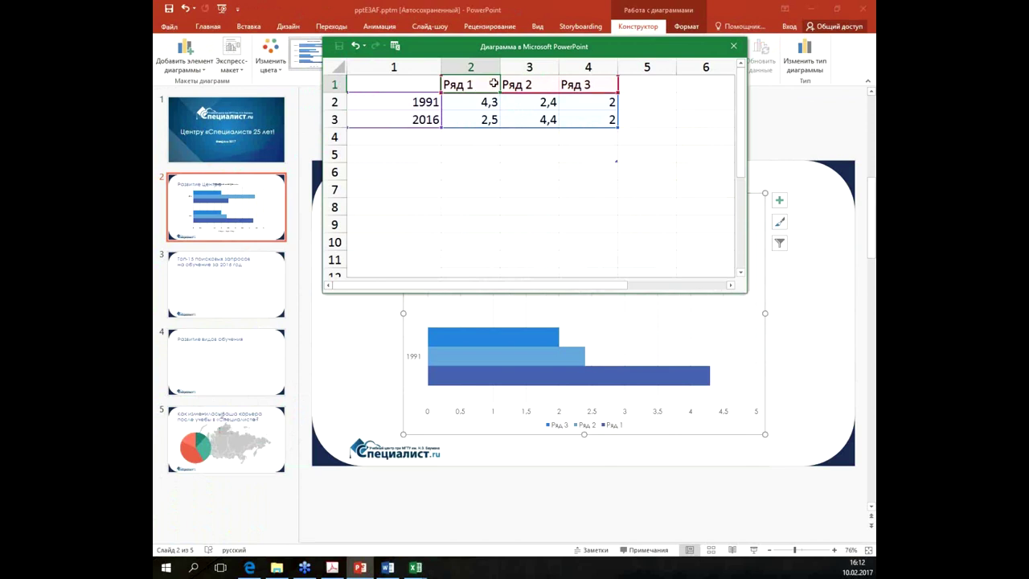
Step: Clear the series headers and enter values 2 for 1991 and 150 for 2016
drag(482, 84, 595, 85)
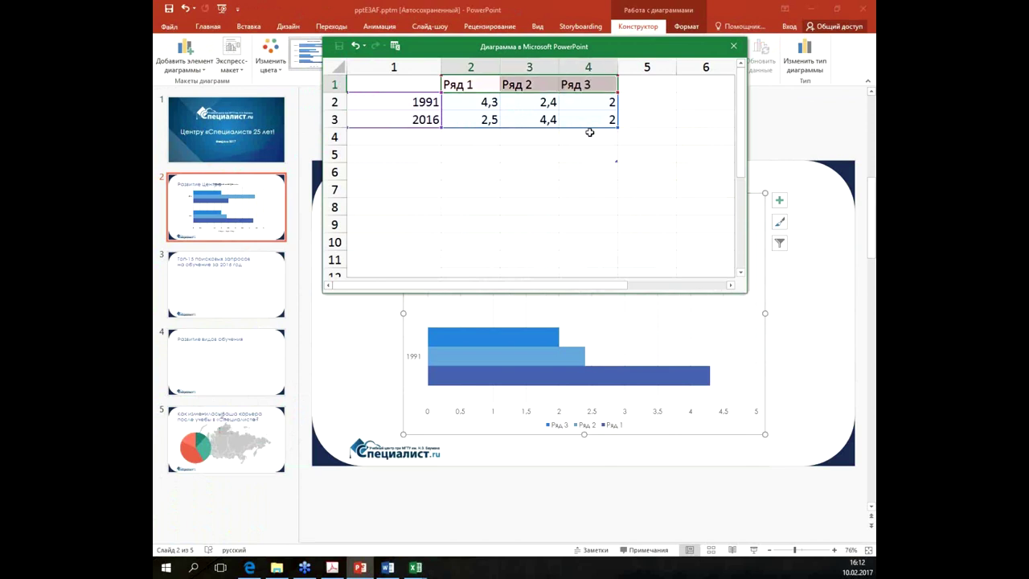
key(Delete)
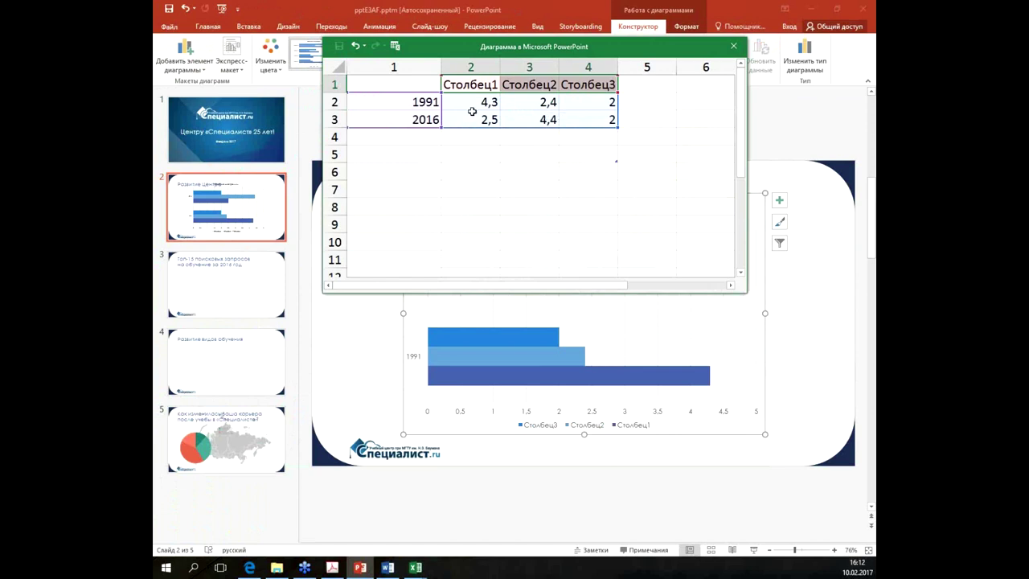
click(468, 102)
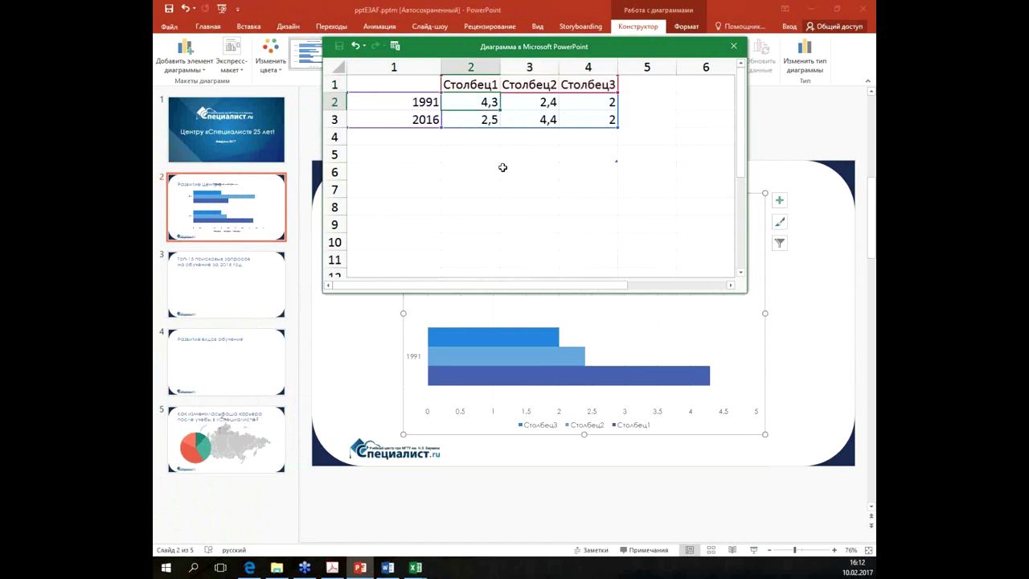
text(2)
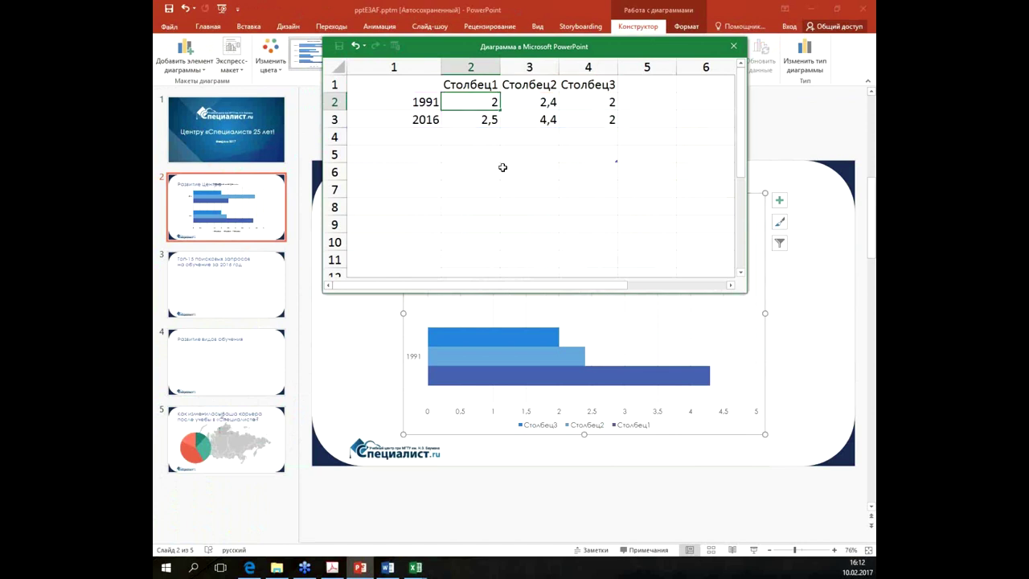
key(Return)
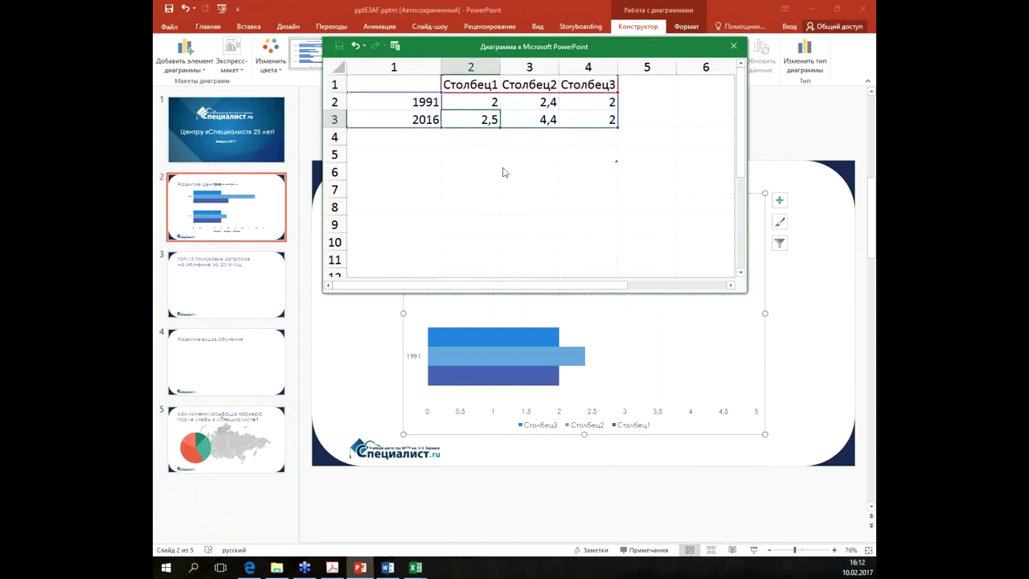
text(150)
key(Return)
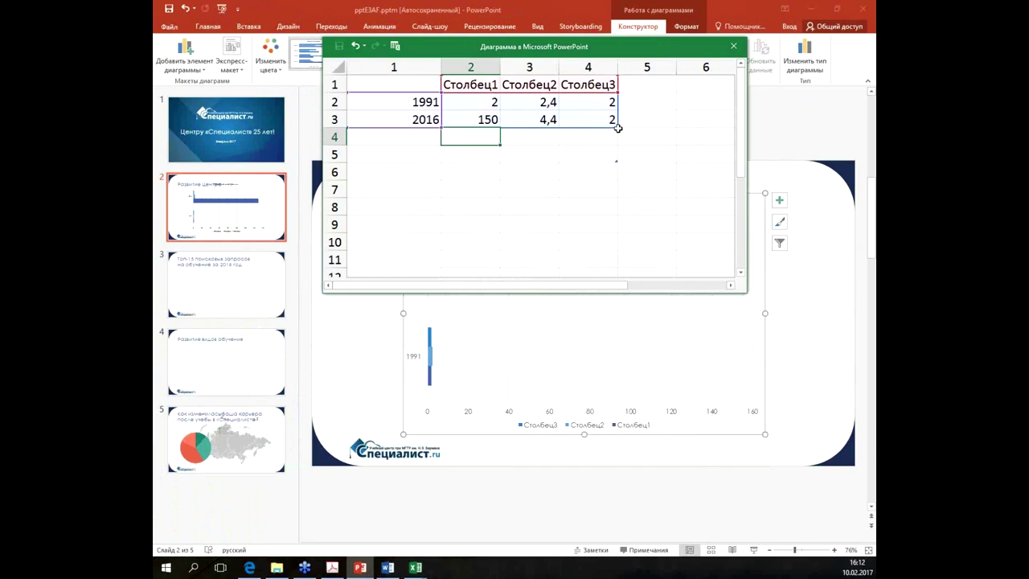
Step: Keep only the first series, name it Сотрудники, and close the data window
drag(617, 128, 495, 128)
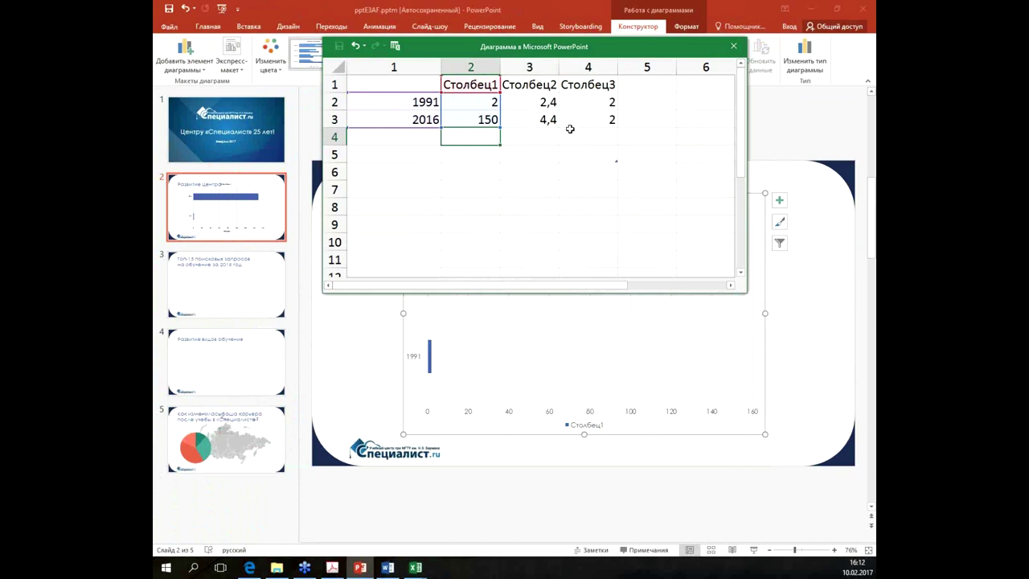
drag(531, 84, 589, 122)
key(Delete)
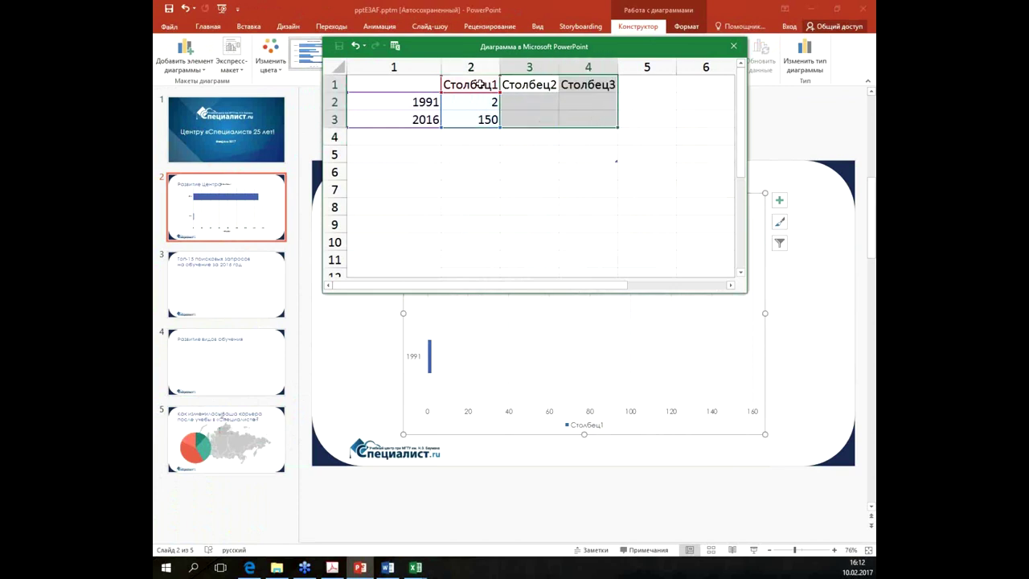
click(482, 85)
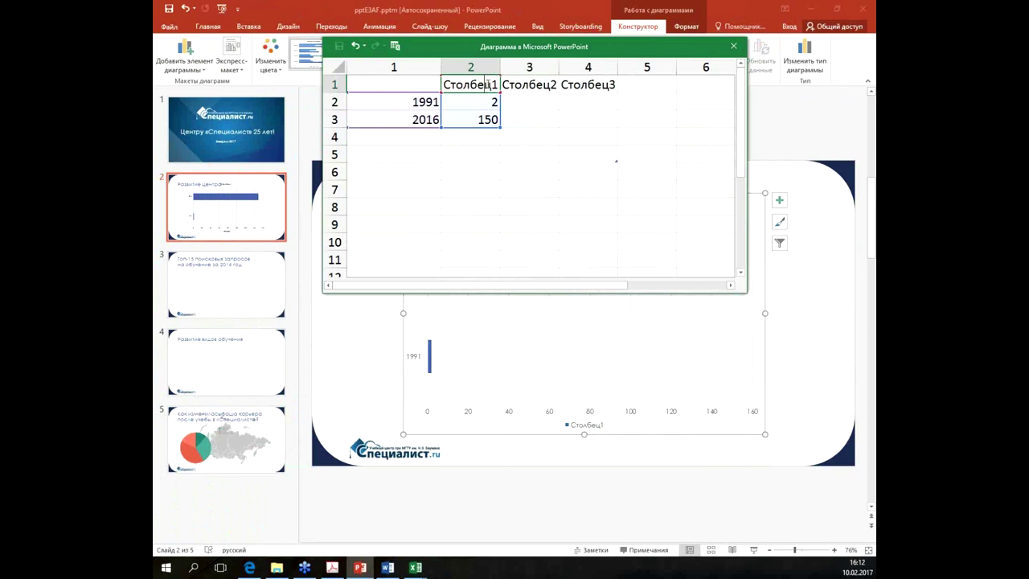
click(485, 85)
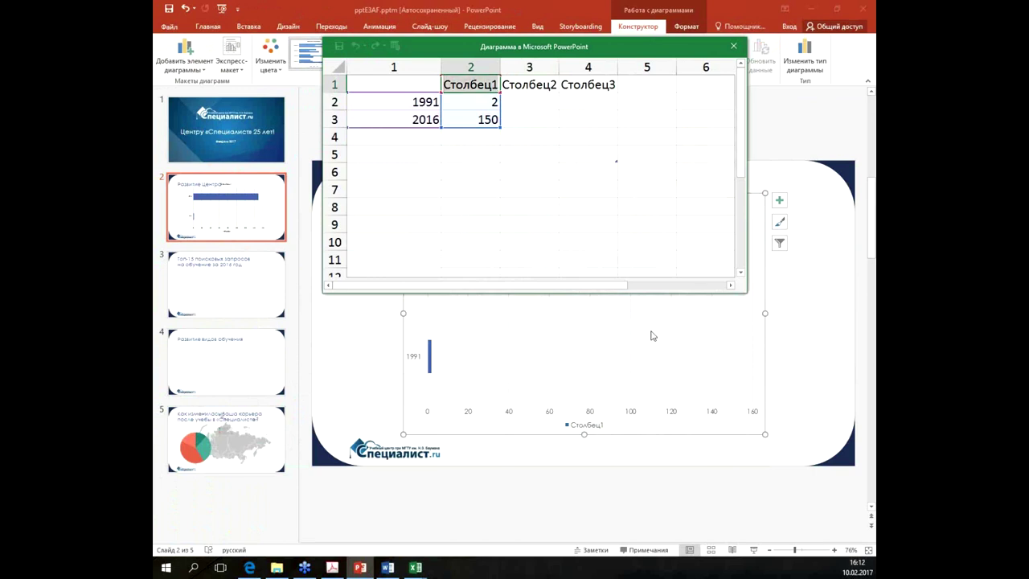
text(Сотр)
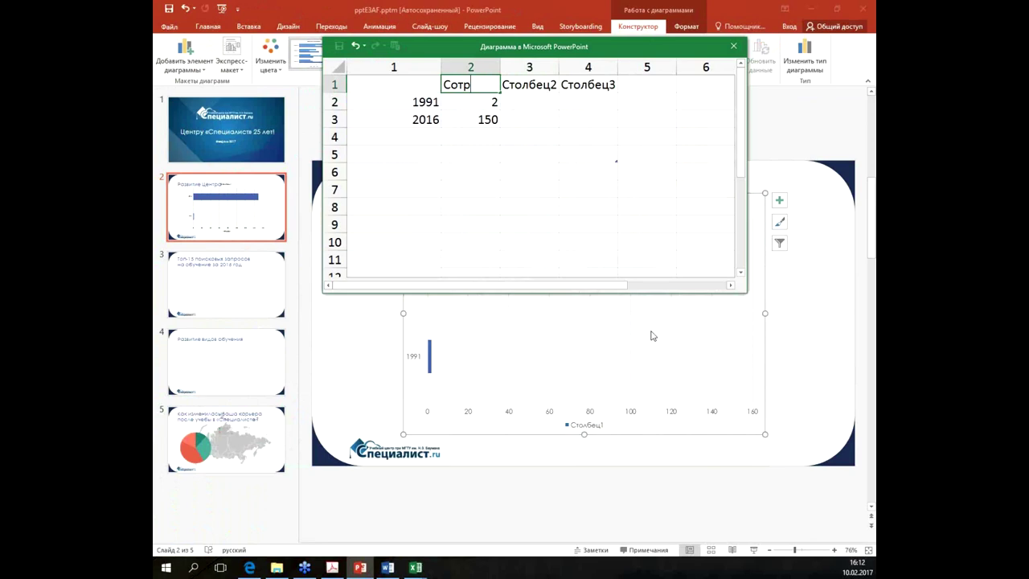
text(удники)
key(Return)
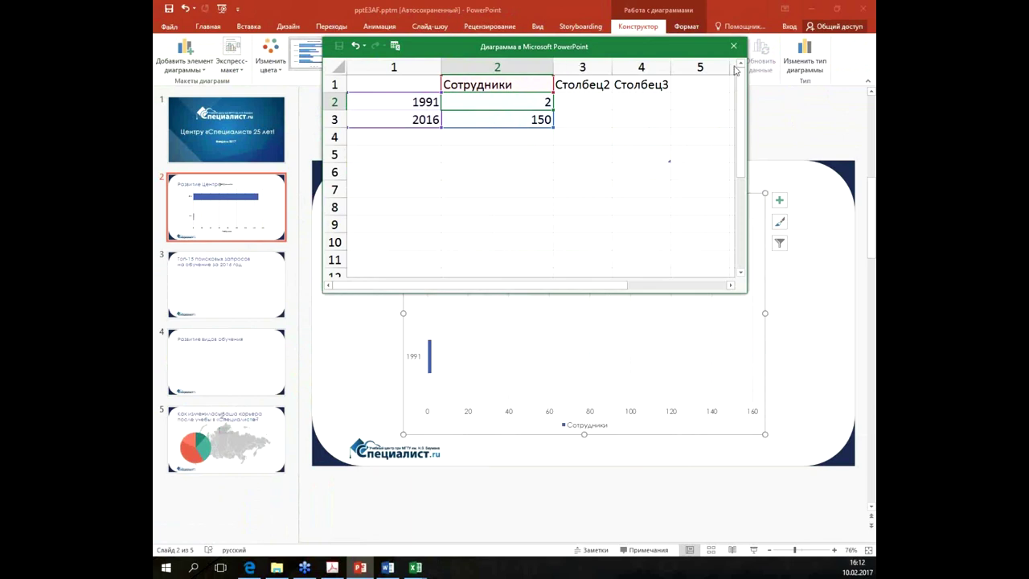
click(733, 46)
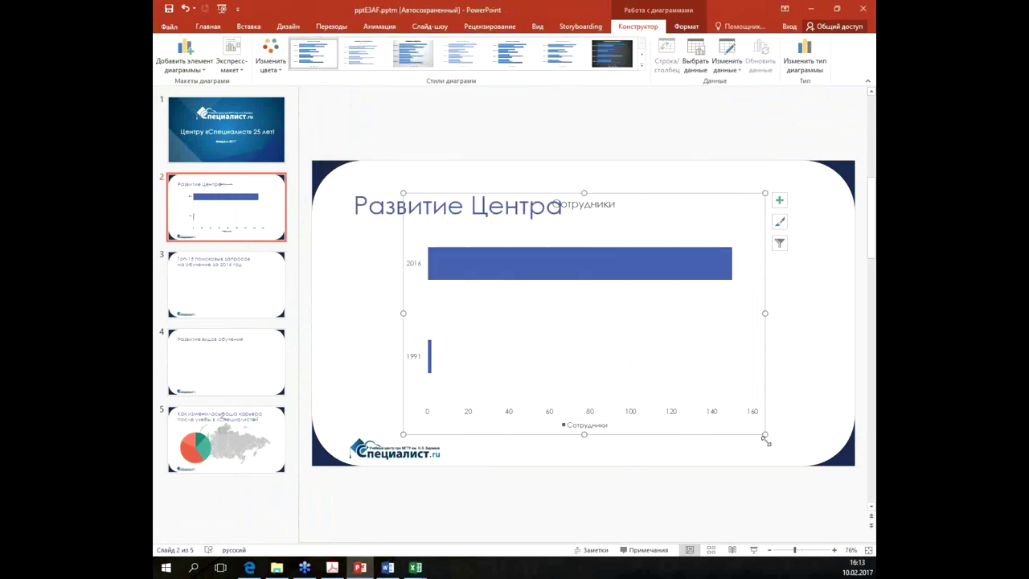
Step: Shrink the chart and remove its legend and horizontal value axis
drag(765, 434, 569, 222)
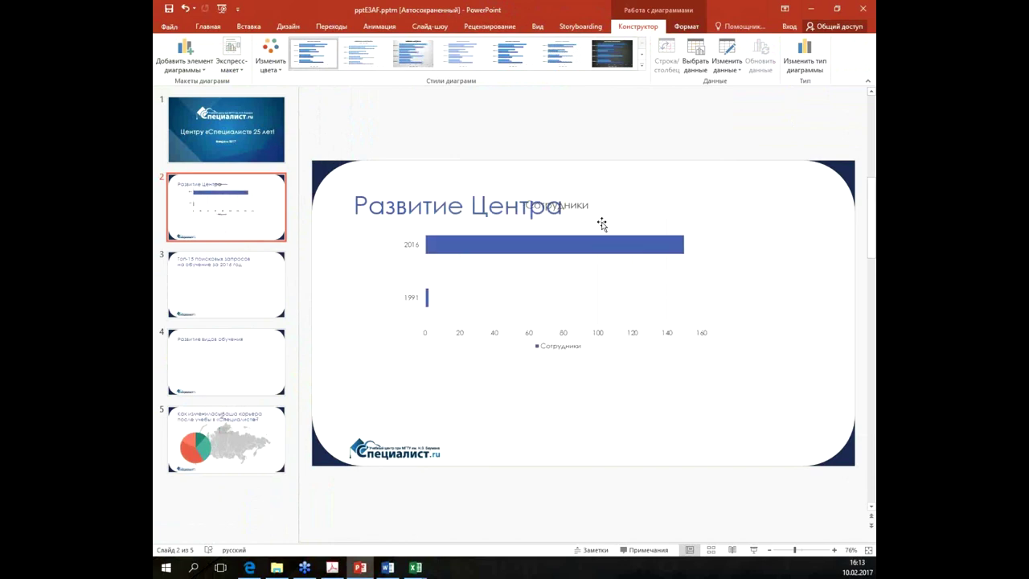
click(491, 357)
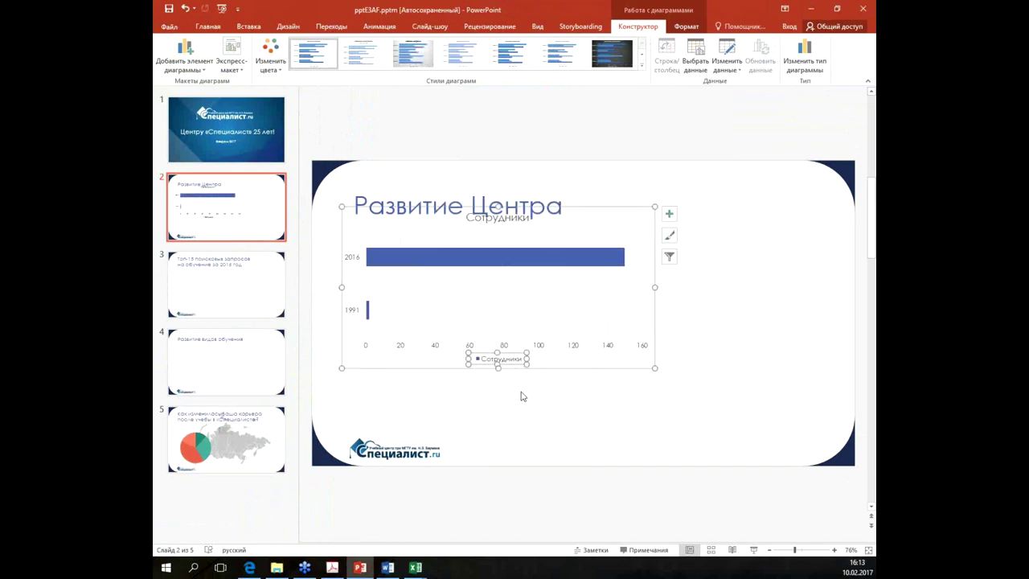
key(Delete)
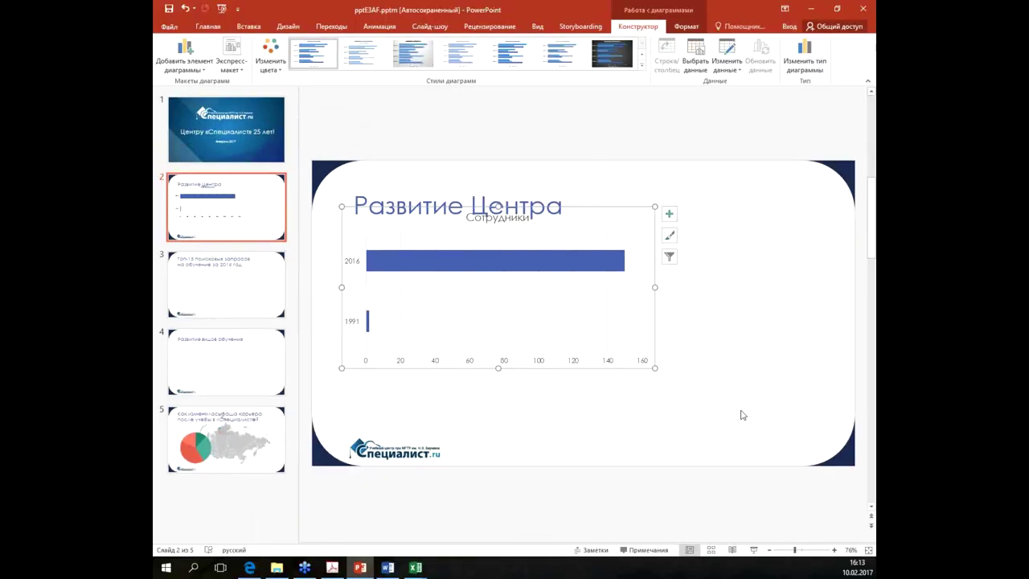
click(434, 364)
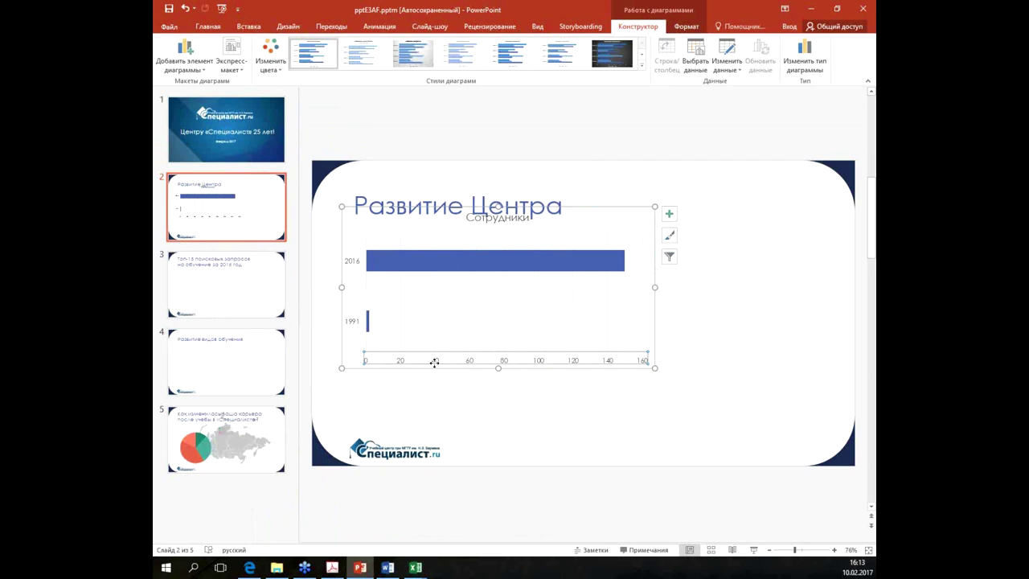
key(Delete)
key(Delete)
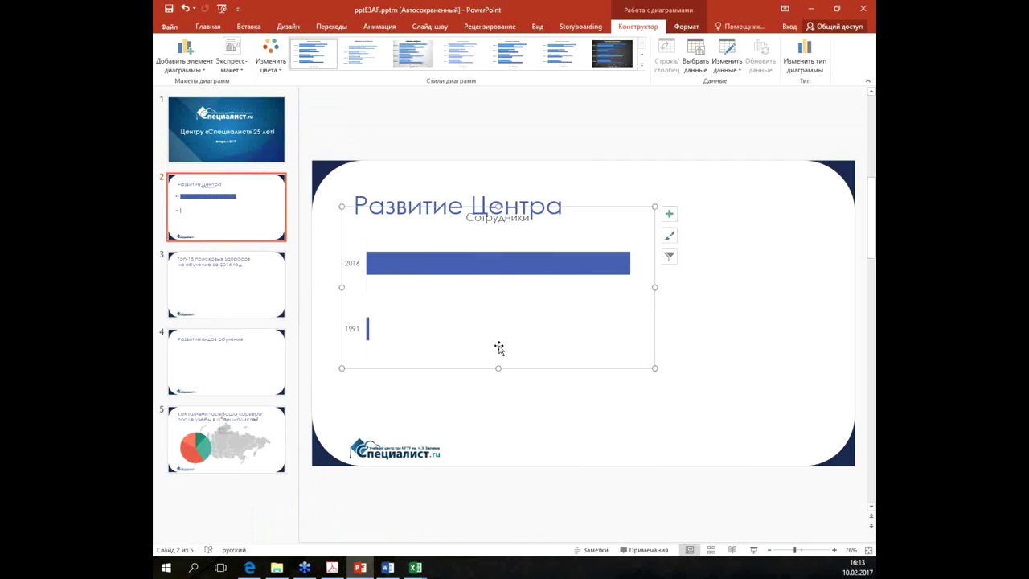
Step: Make the chart narrower and shorter, and move it below the Развитие Центра title
drag(651, 306, 549, 288)
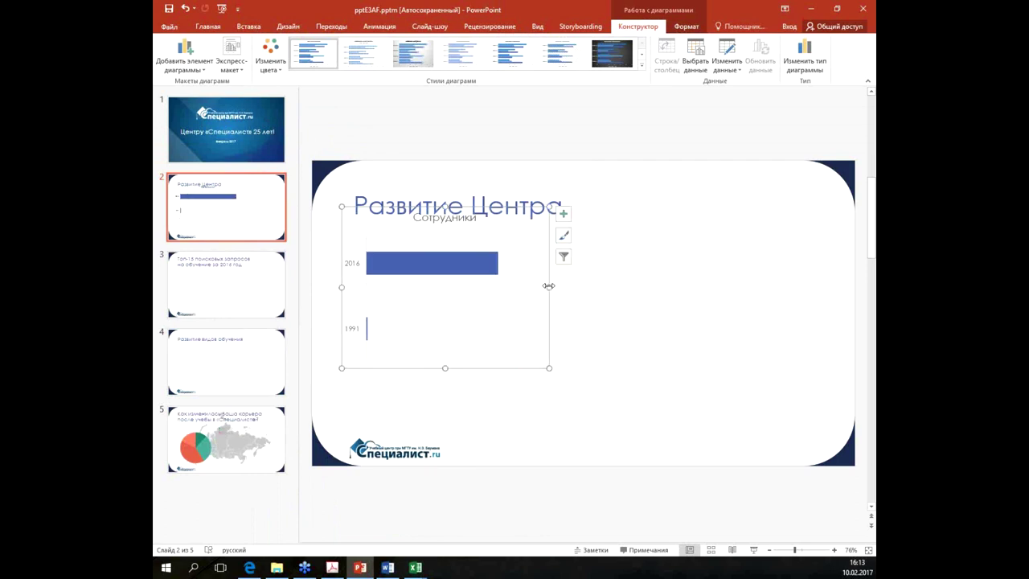
drag(444, 369, 445, 340)
drag(442, 225, 442, 241)
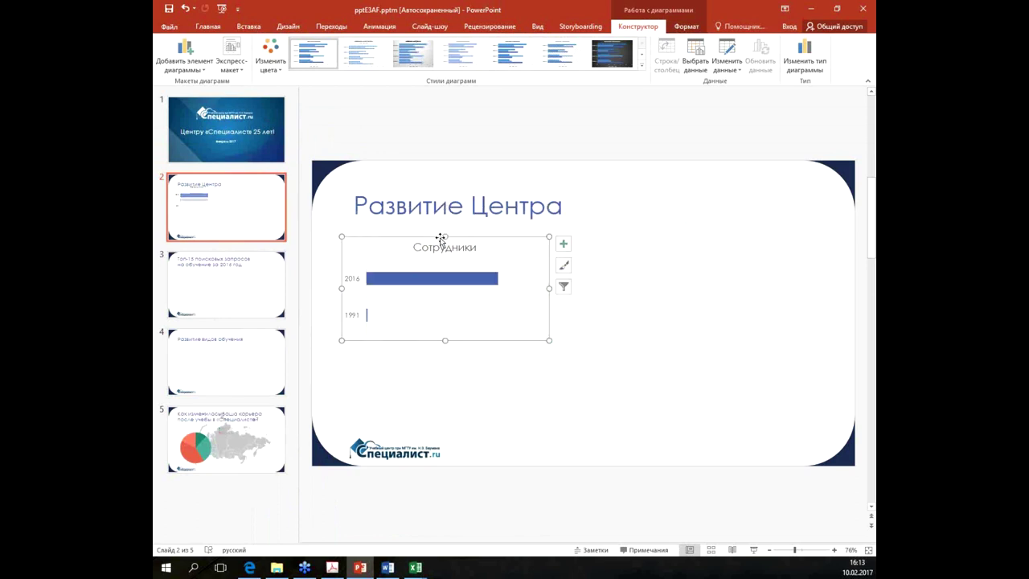
click(537, 421)
click(524, 271)
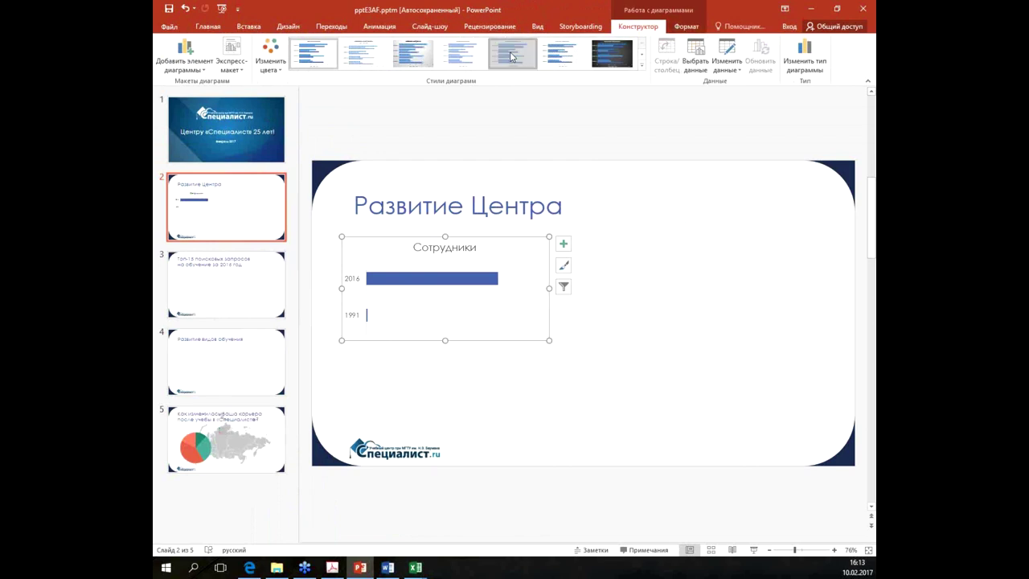
Step: Try several chart styles, settling on the grey gradient-background style
click(561, 53)
click(608, 63)
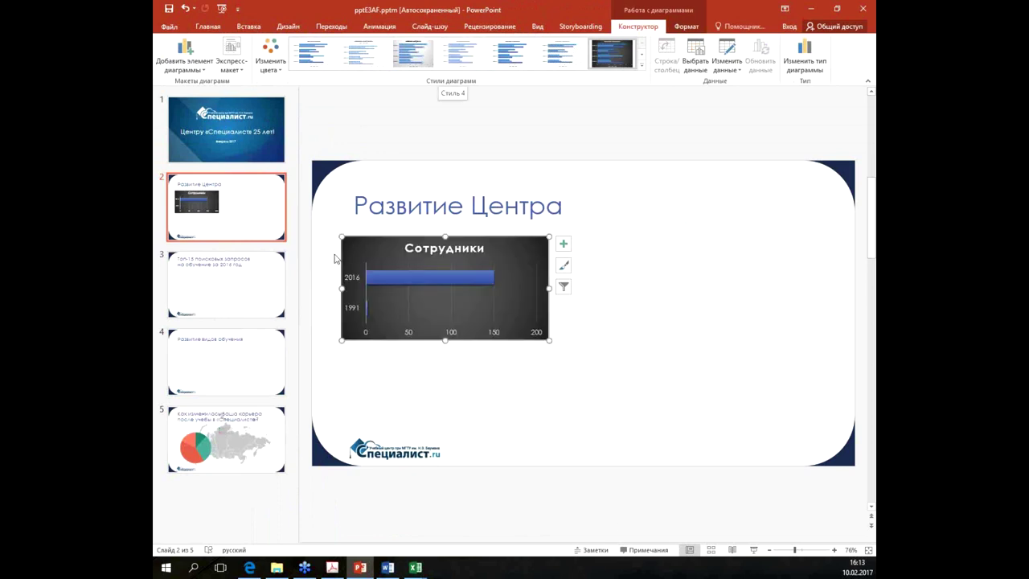
click(314, 54)
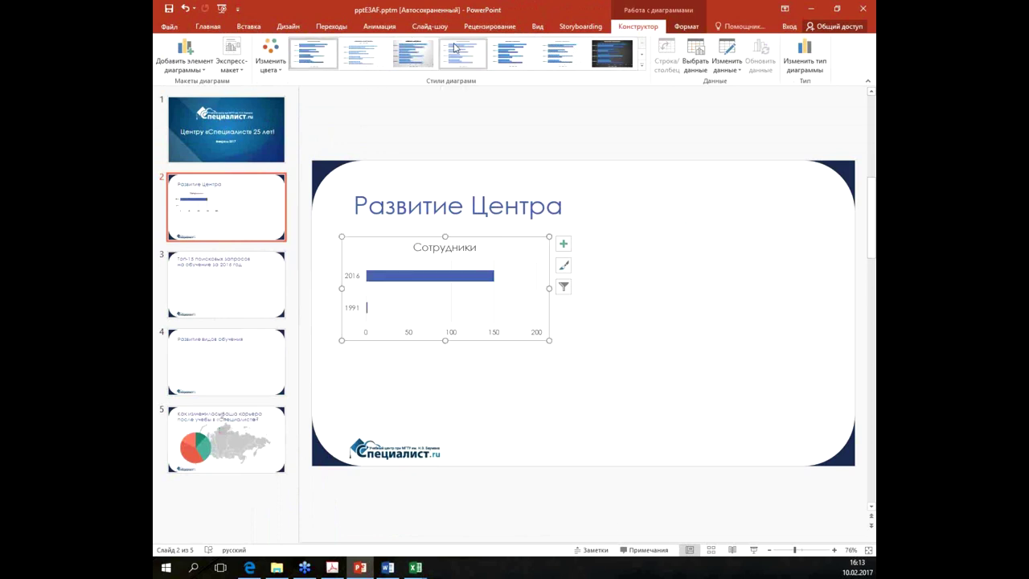
click(512, 53)
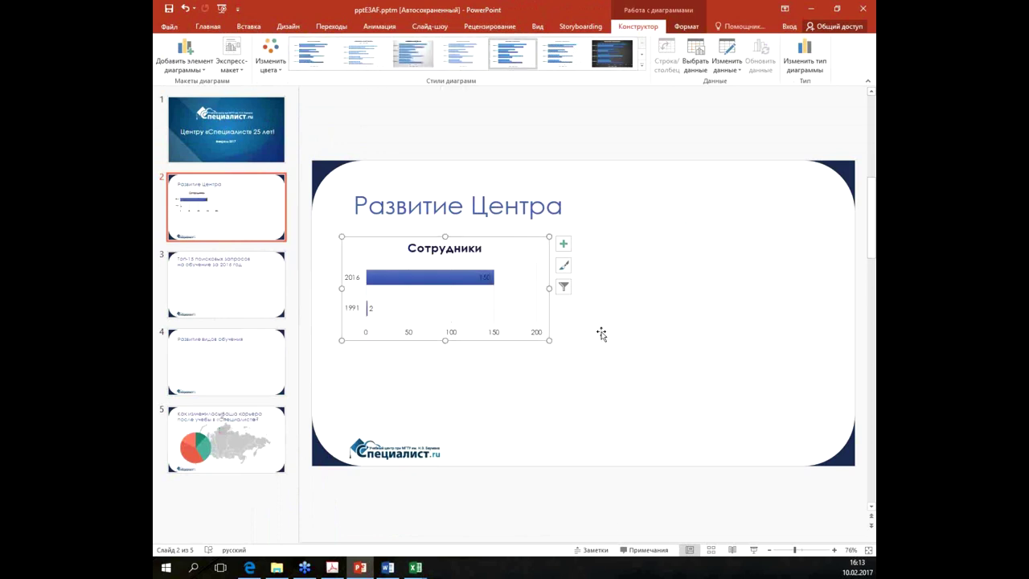
click(370, 52)
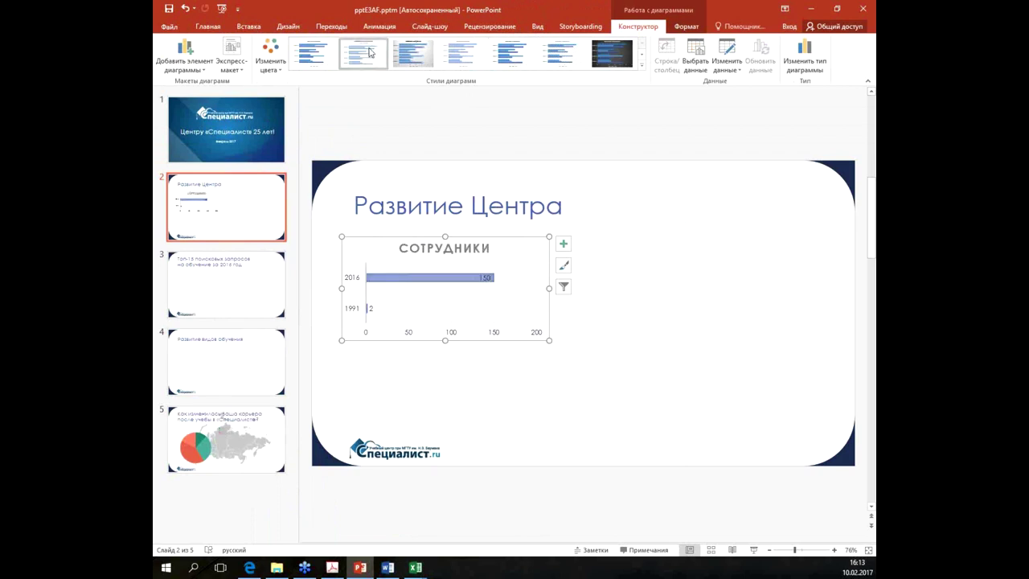
click(408, 50)
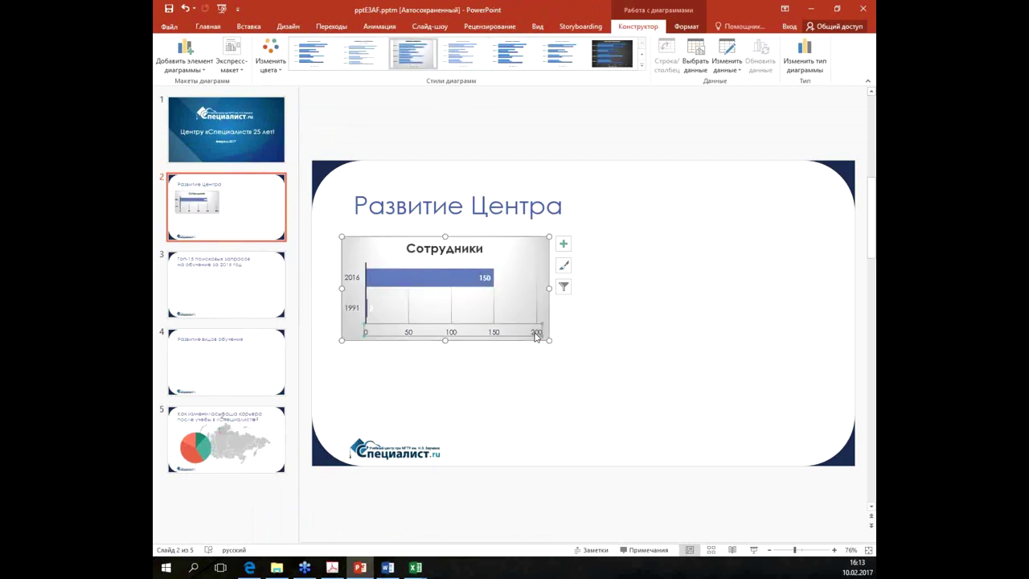
Step: Delete the chart's gridlines
click(499, 322)
key(Delete)
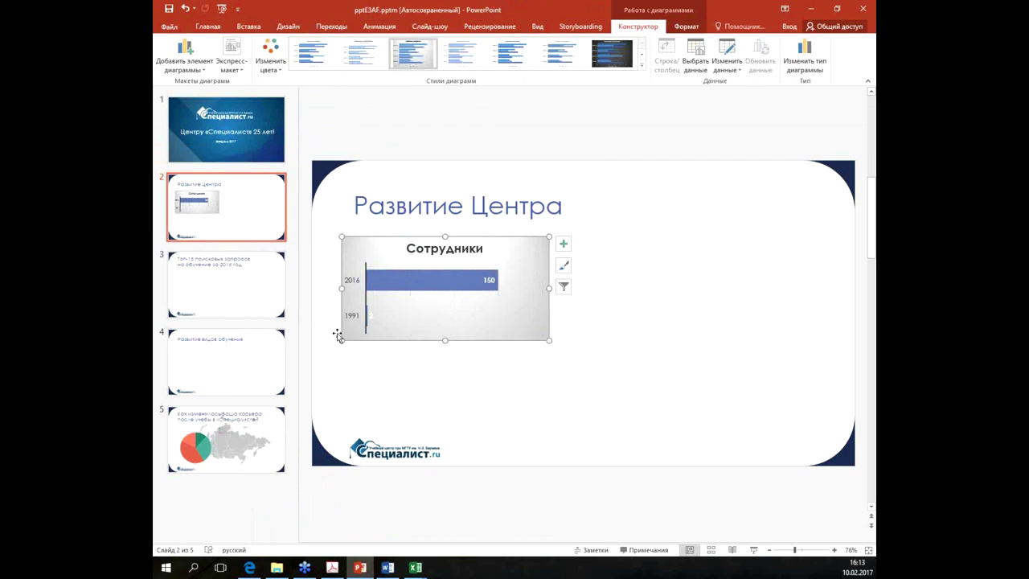
click(372, 315)
Step: Color the 150 and 2 data labels black and set the chart background to No Fill
click(211, 26)
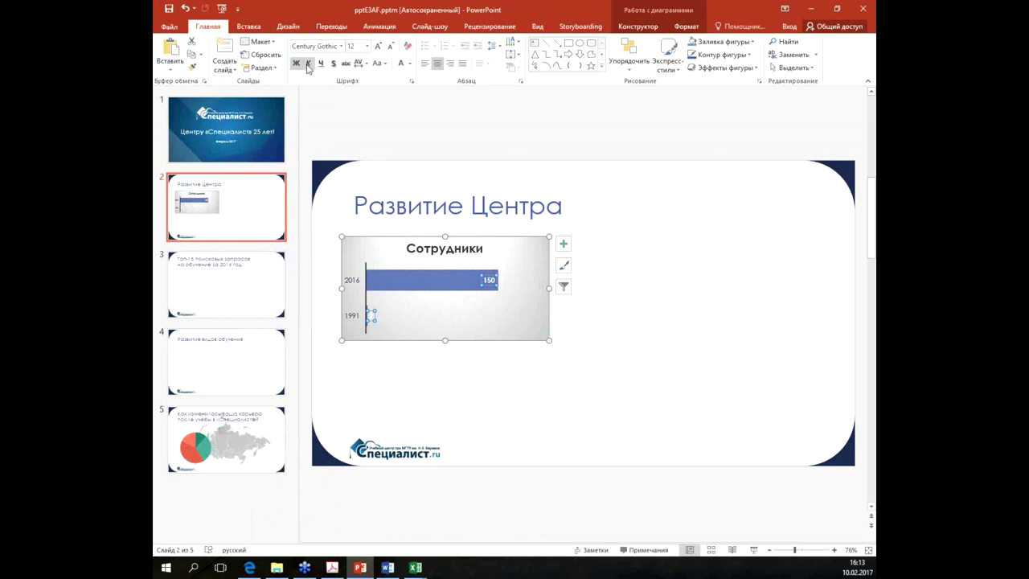
click(409, 65)
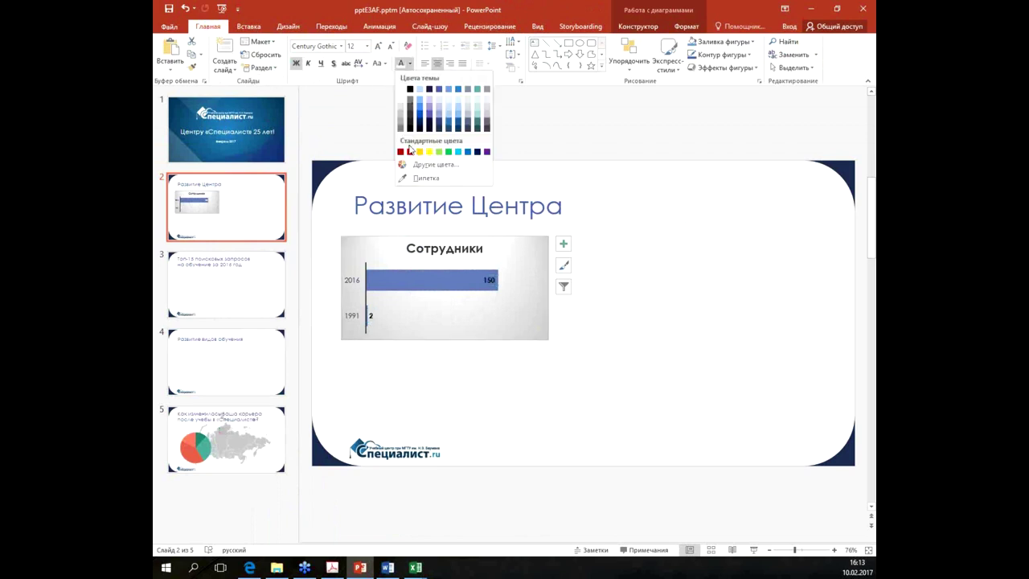
click(412, 91)
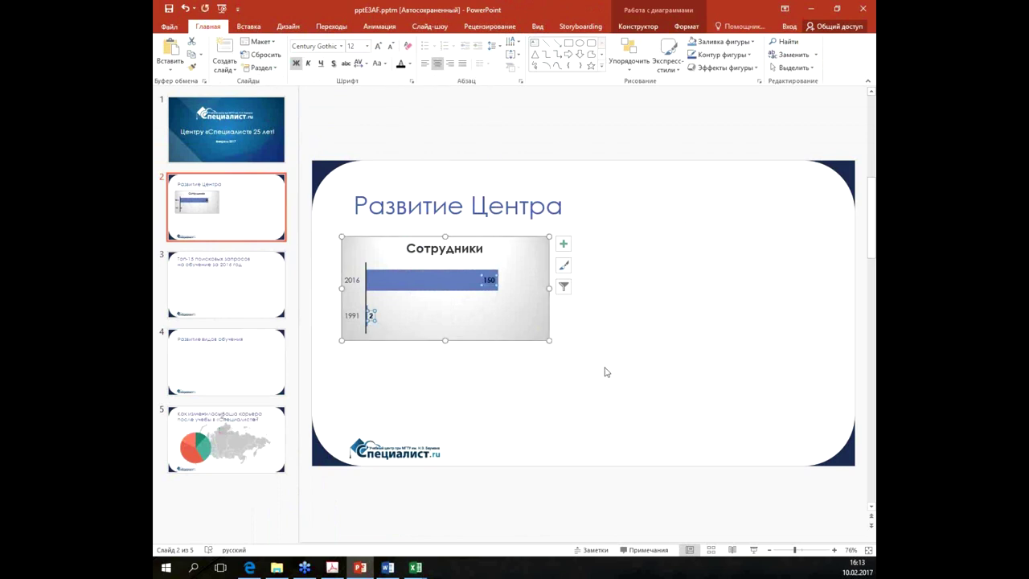
click(549, 333)
click(466, 41)
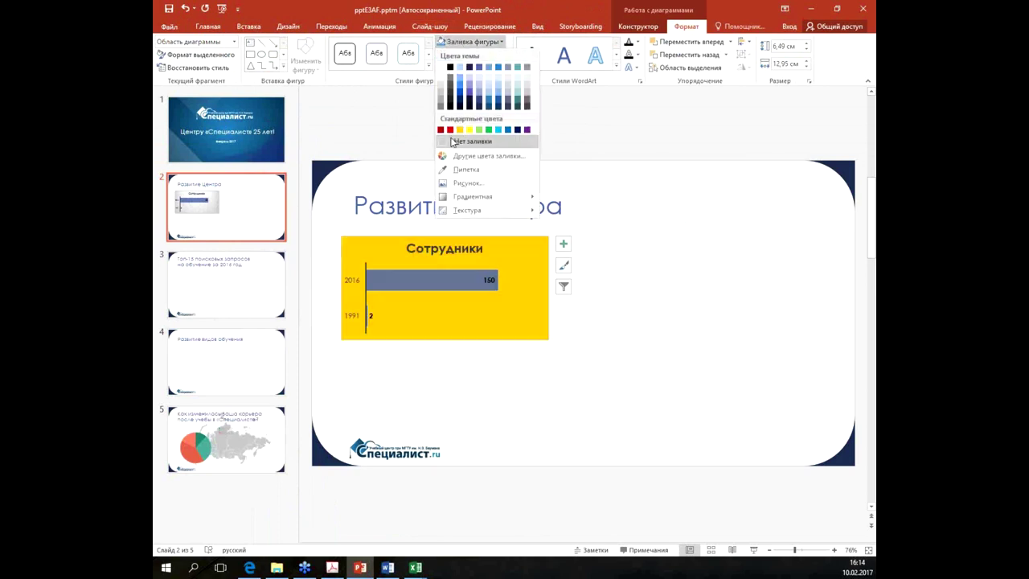
click(452, 136)
click(652, 355)
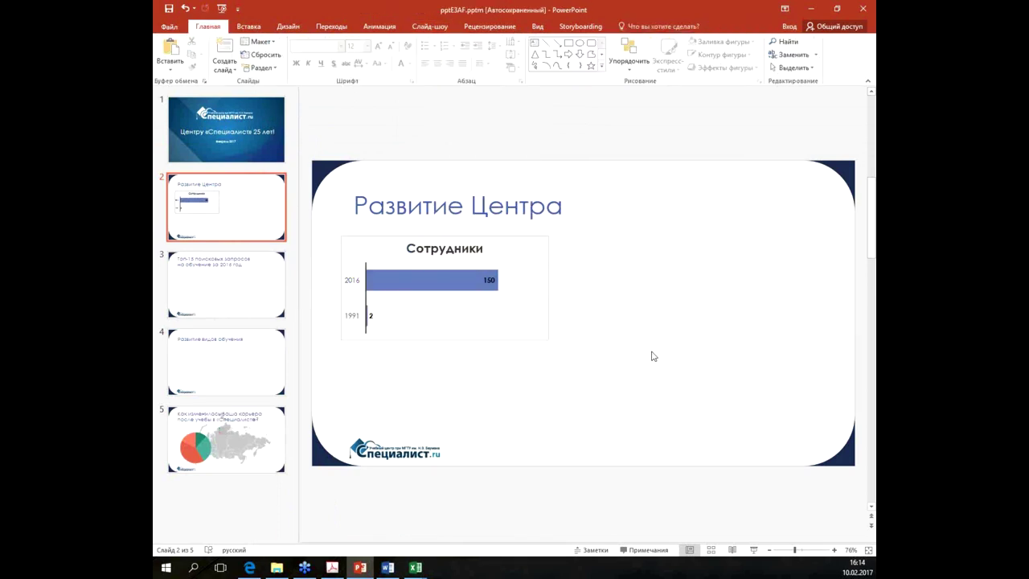
Step: Shrink the Сотрудники chart, open its data sheet, then return to the Piktochart preview
click(528, 319)
drag(548, 339, 512, 324)
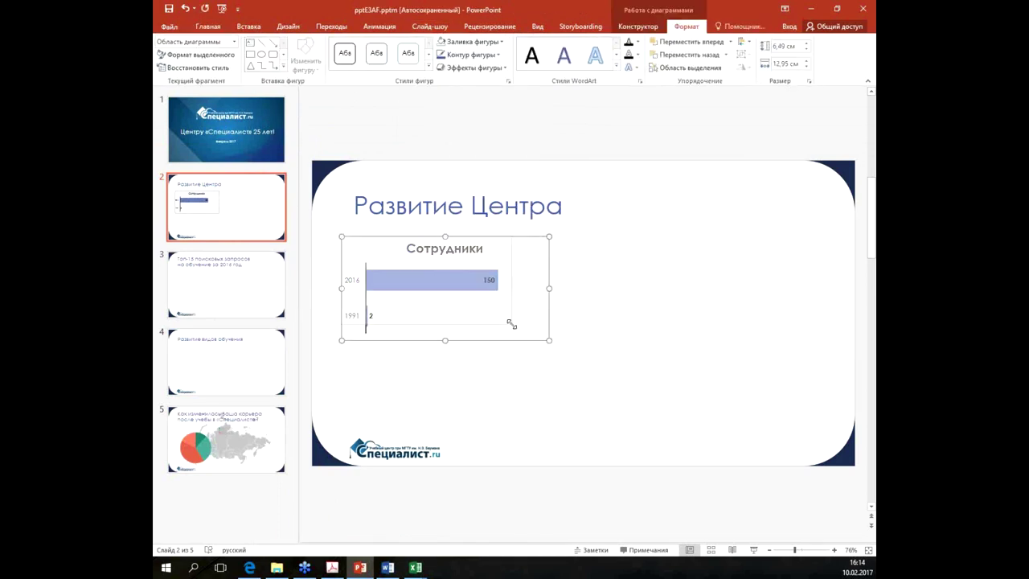
click(527, 374)
click(489, 264)
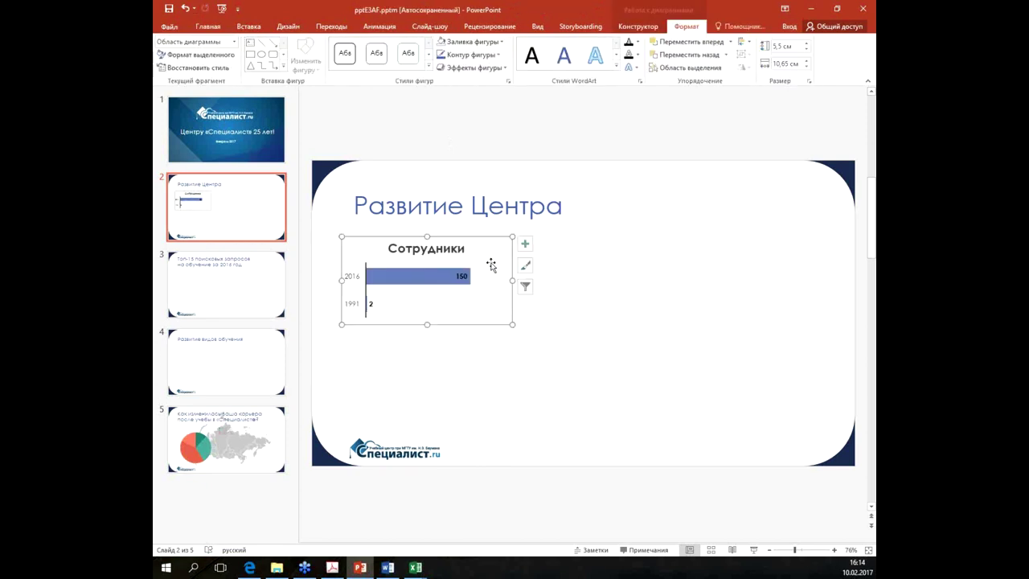
click(637, 25)
click(727, 60)
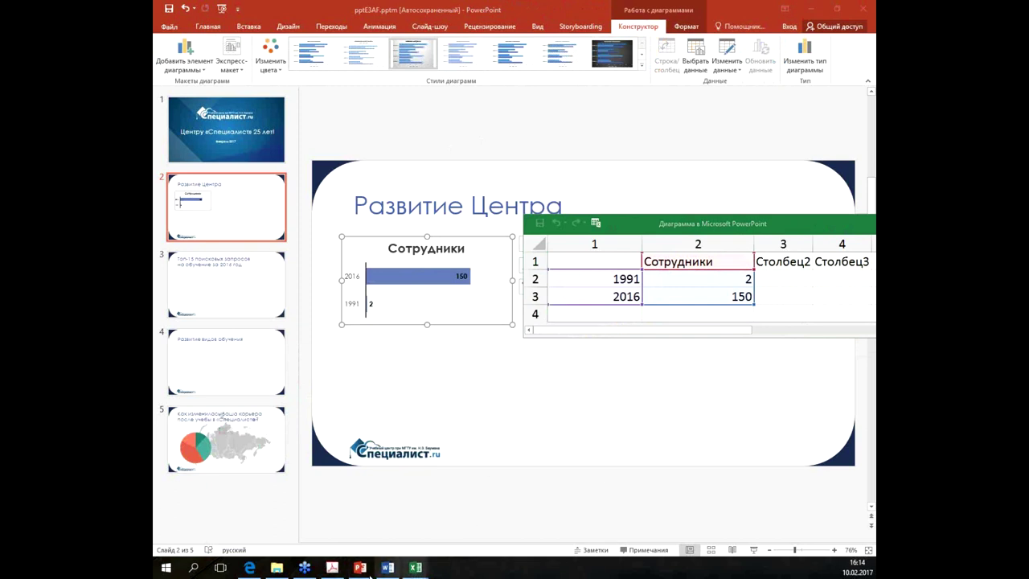
mouse_move(367, 574)
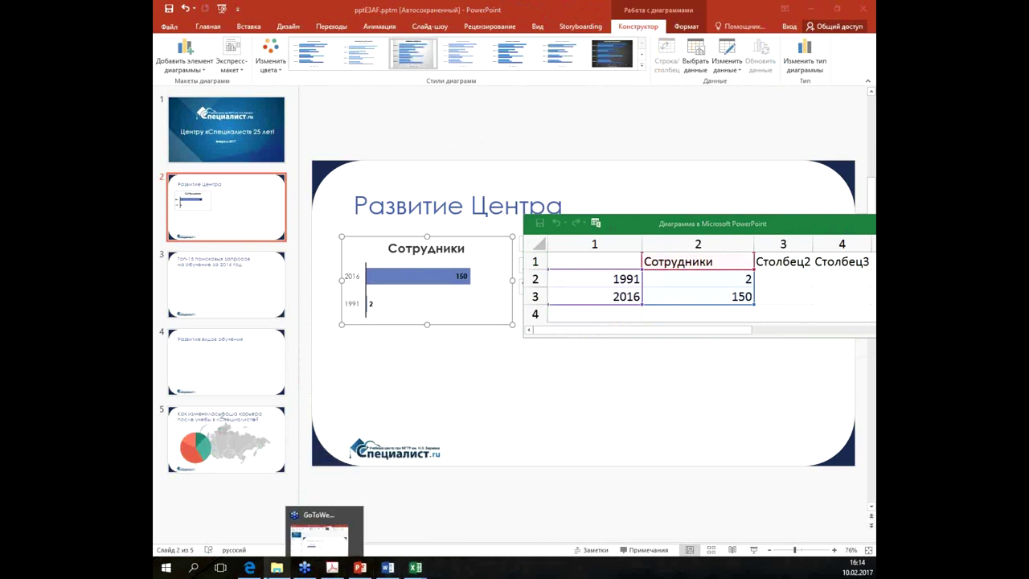
click(274, 514)
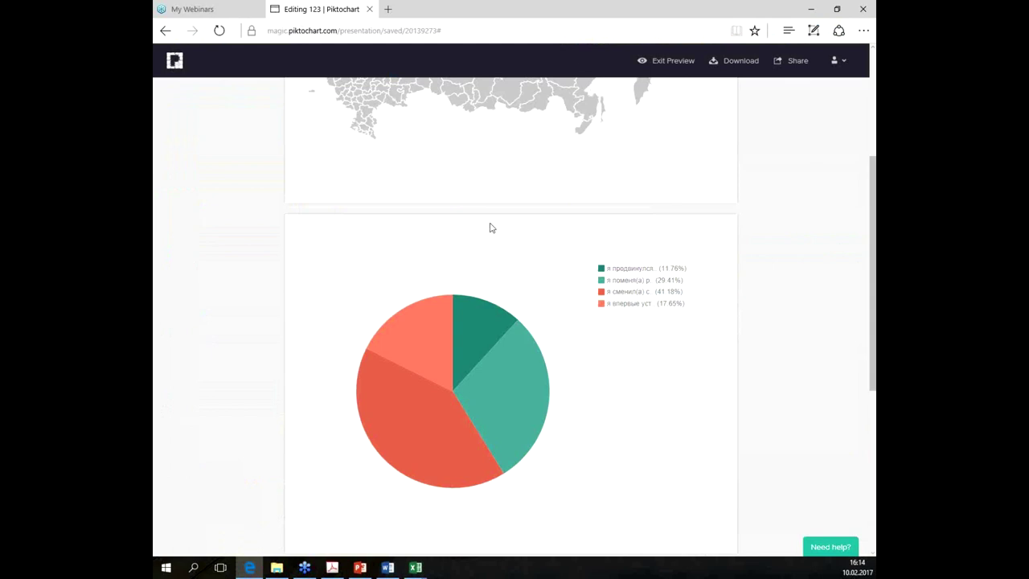
Step: Exit preview to the editor and open, then dismiss, the pie chart's options menu
scroll(491, 228, up, 3)
click(666, 63)
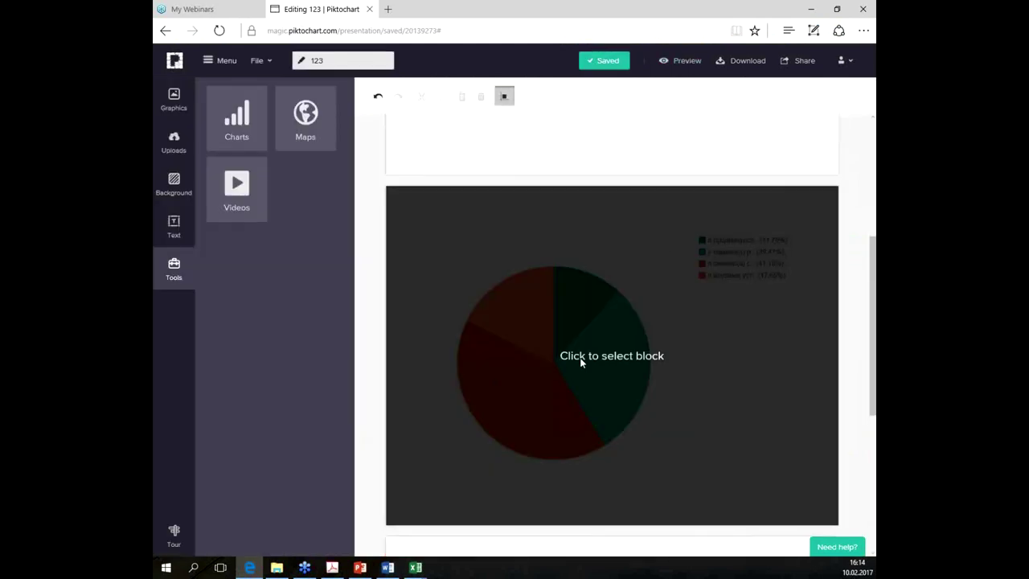
click(581, 362)
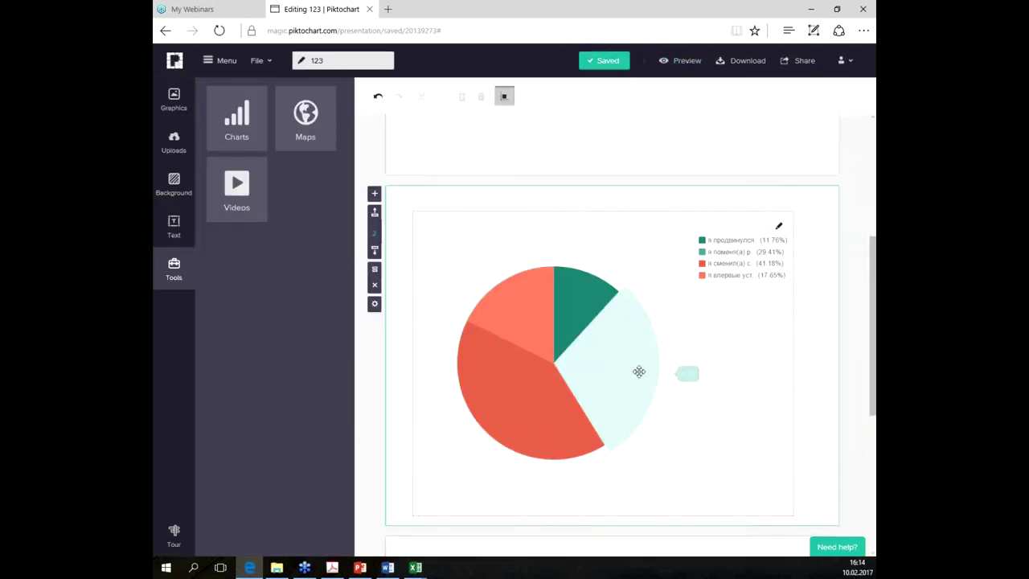
click(636, 372)
right_click(632, 374)
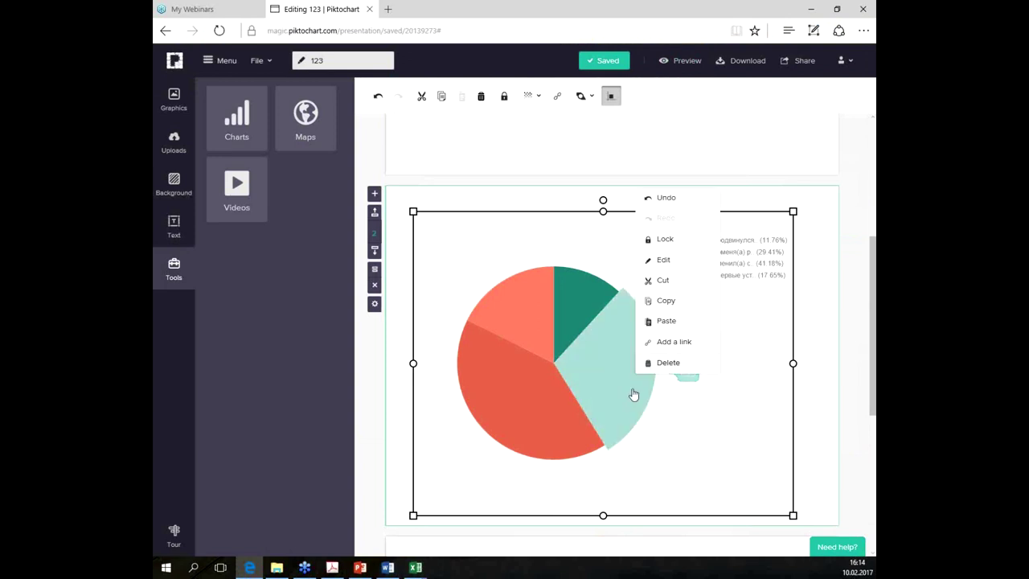
click(853, 292)
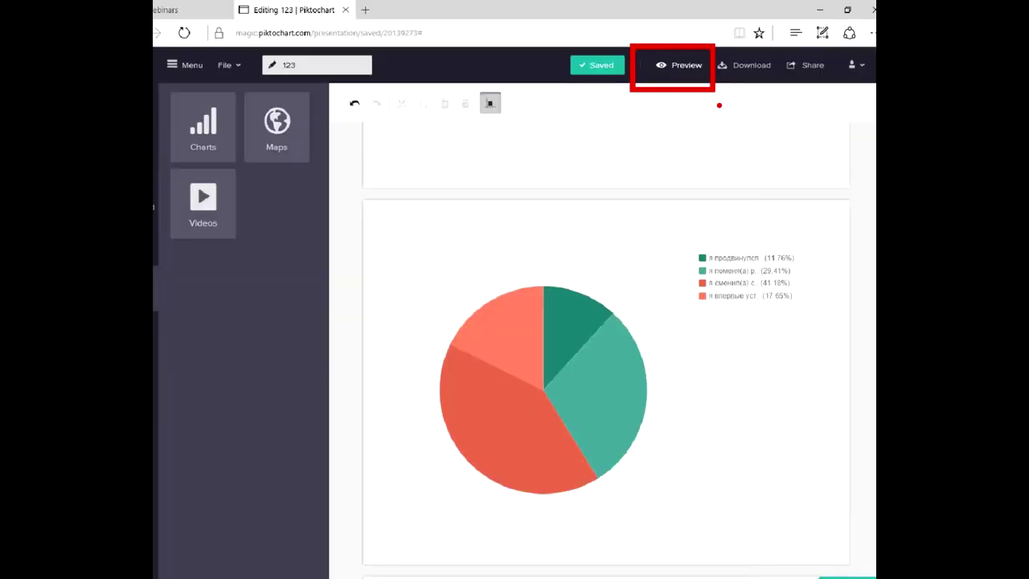
Step: Preview the presentation again and bring up the save-image menu on the Russia map
click(682, 61)
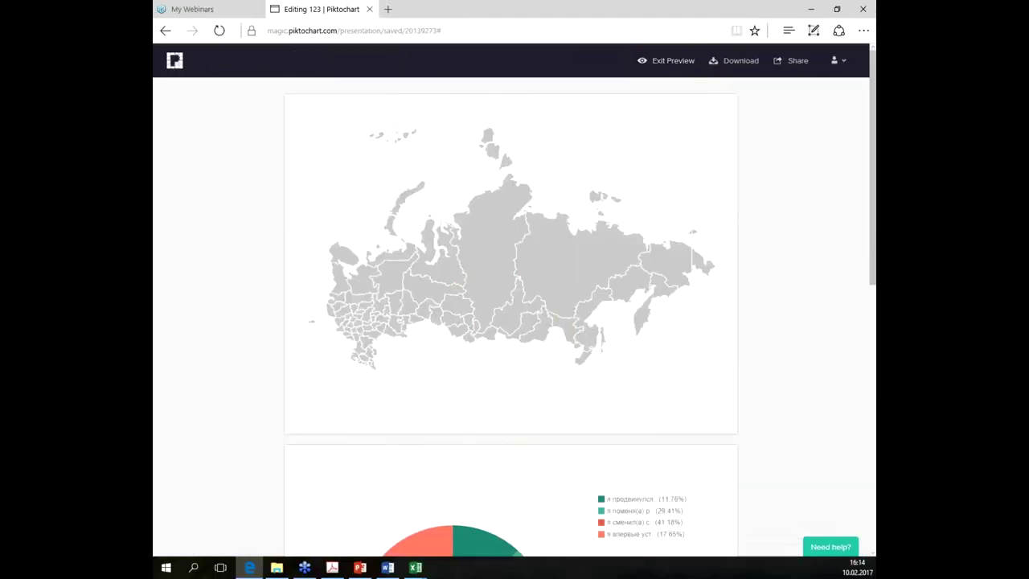
mouse_move(629, 170)
mouse_down()
mouse_move(664, 174)
mouse_move(659, 206)
mouse_move(681, 208)
mouse_up()
key(Escape)
right_click(620, 255)
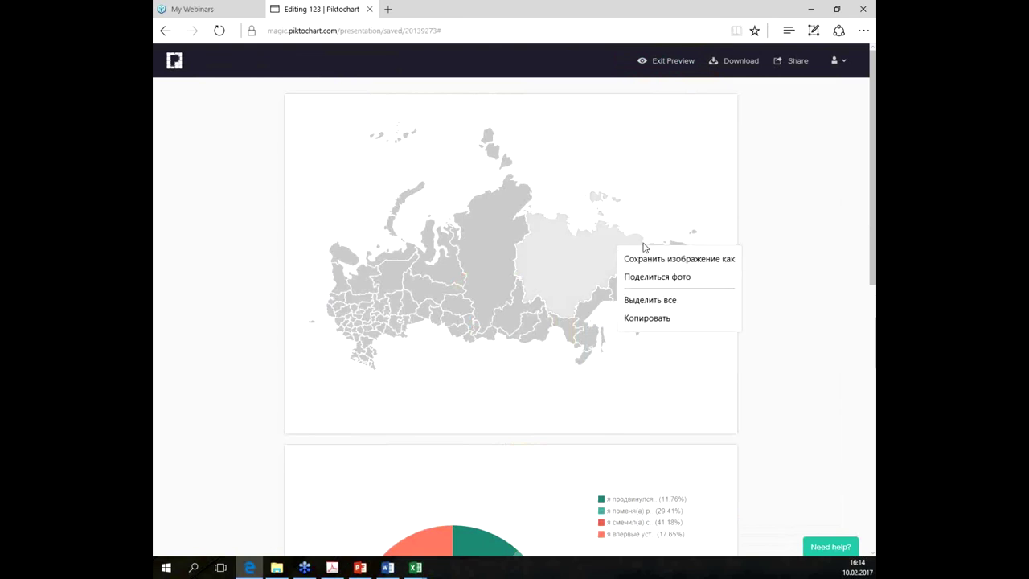
click(634, 336)
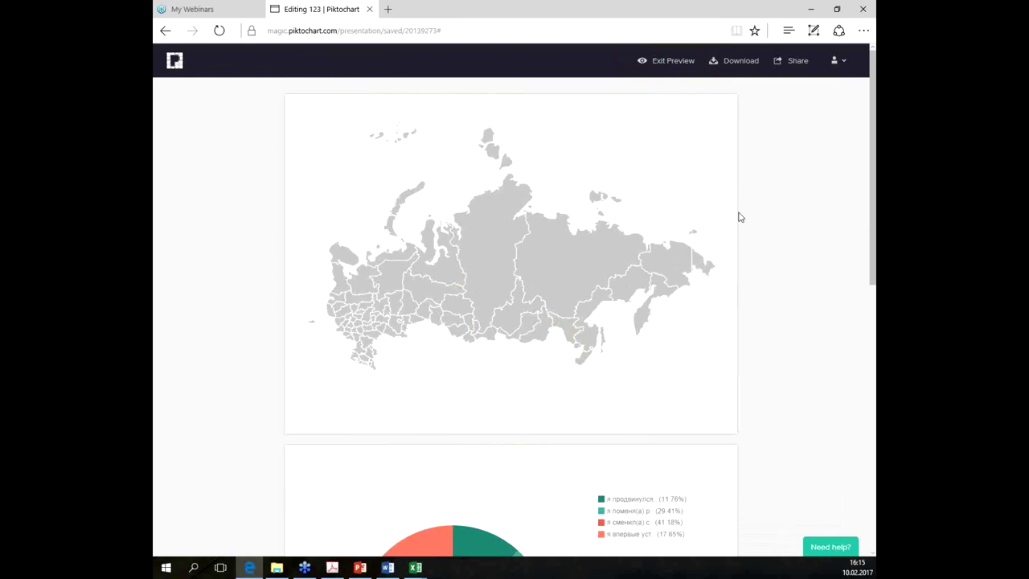
right_click(647, 188)
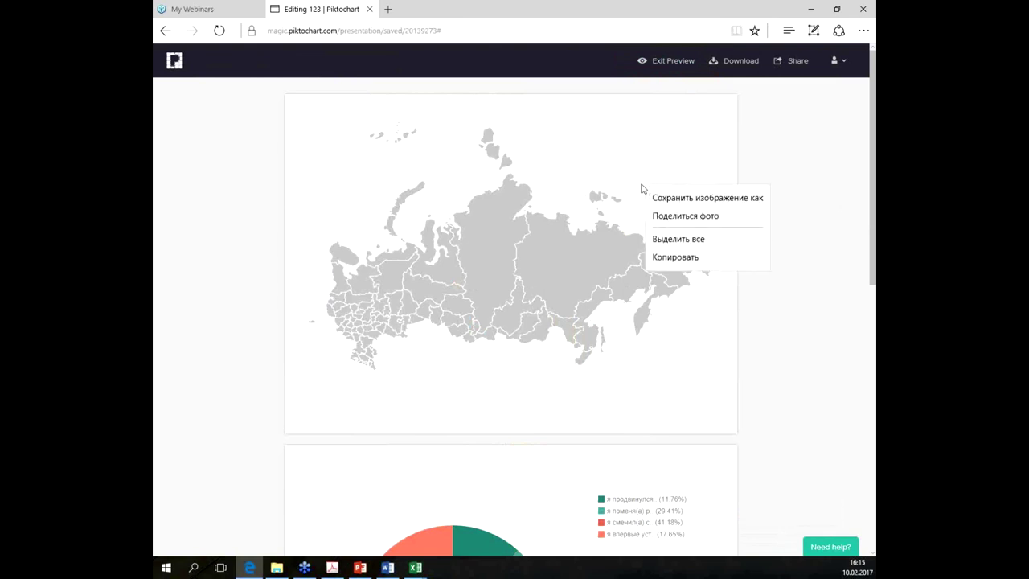
drag(623, 172, 659, 129)
drag(626, 188, 639, 180)
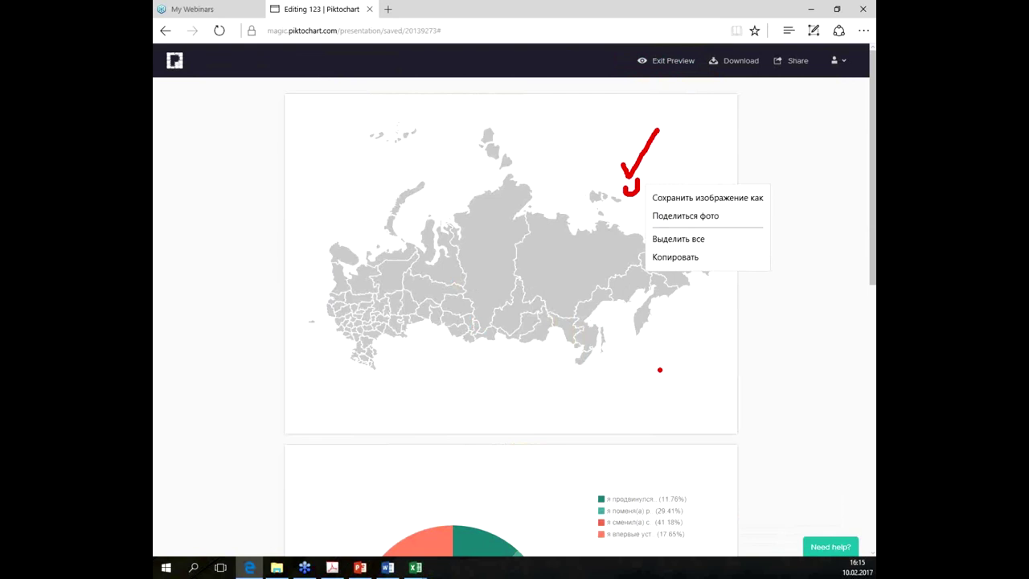
key(Escape)
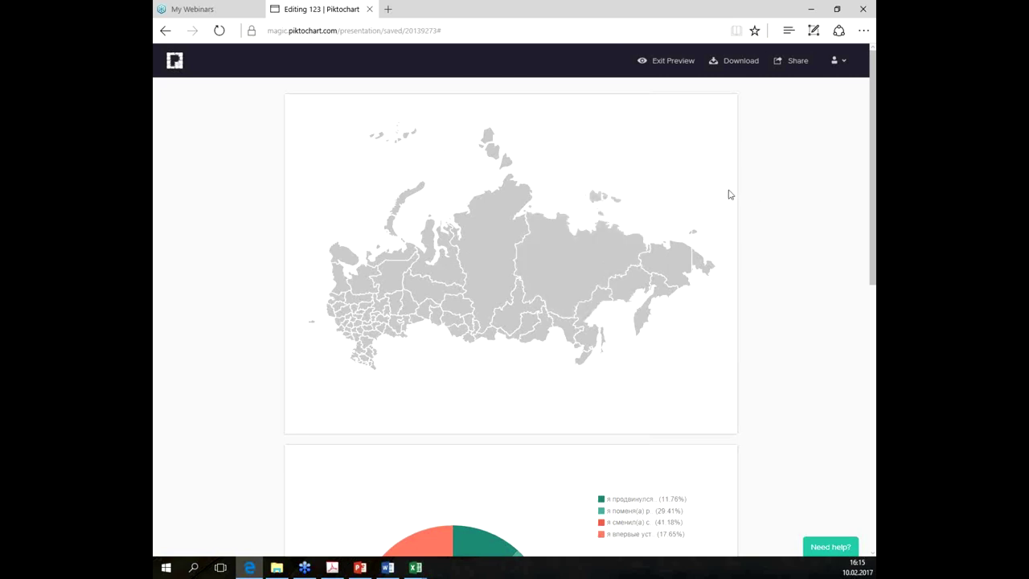
Step: Begin saving the map image as a PNG file, then cancel the save
right_click(639, 196)
click(564, 310)
click(551, 253)
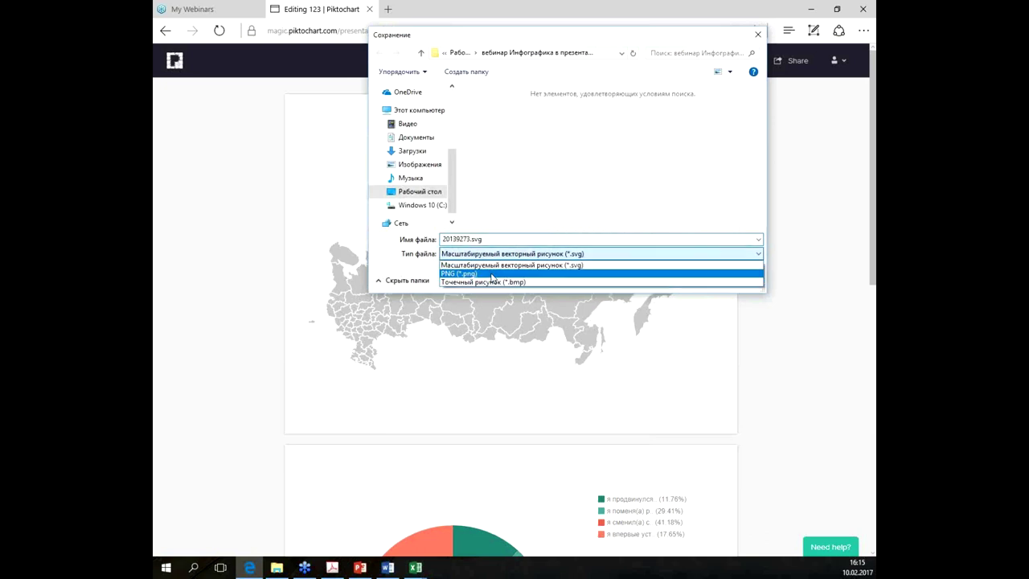
click(475, 276)
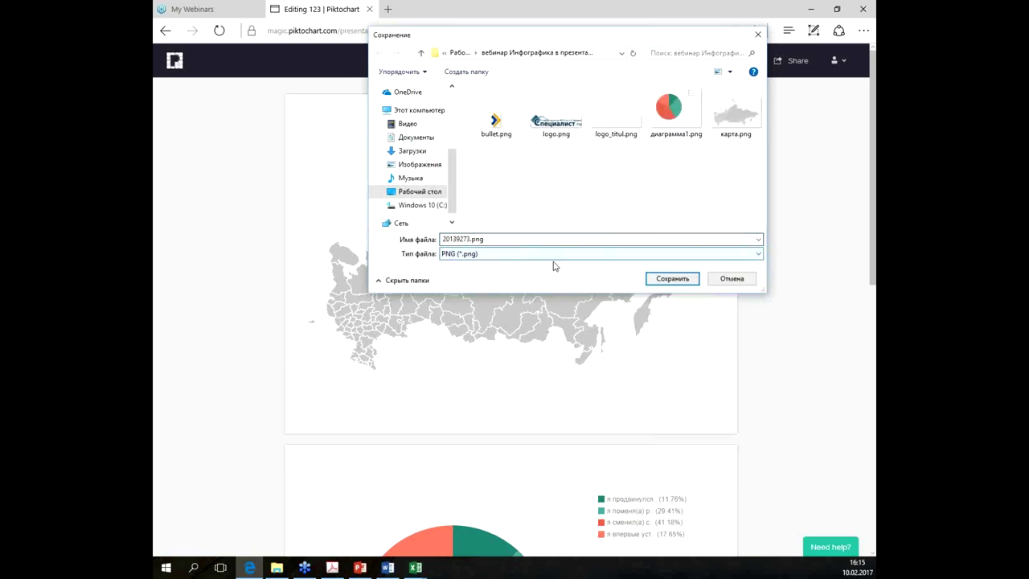
click(747, 281)
Step: Inspect the pie chart block's context menu, then exit preview to the editor
scroll(625, 326, down, 5)
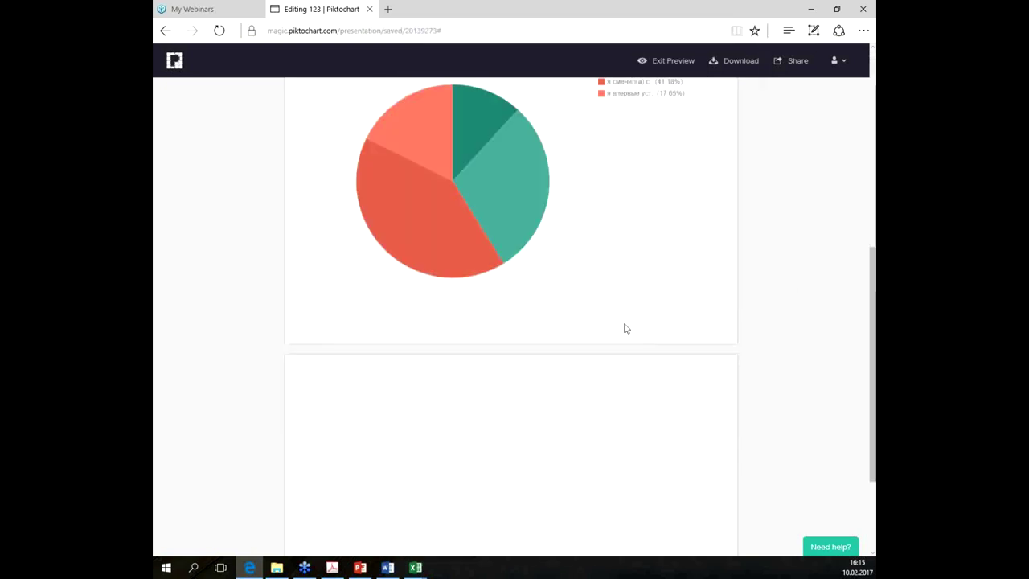
scroll(635, 351, up, 3)
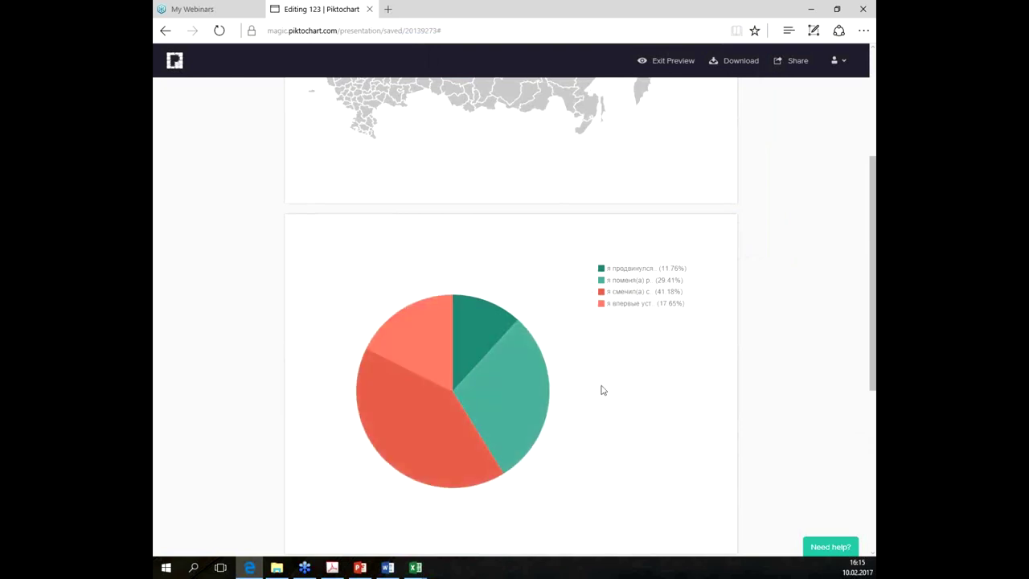
right_click(588, 350)
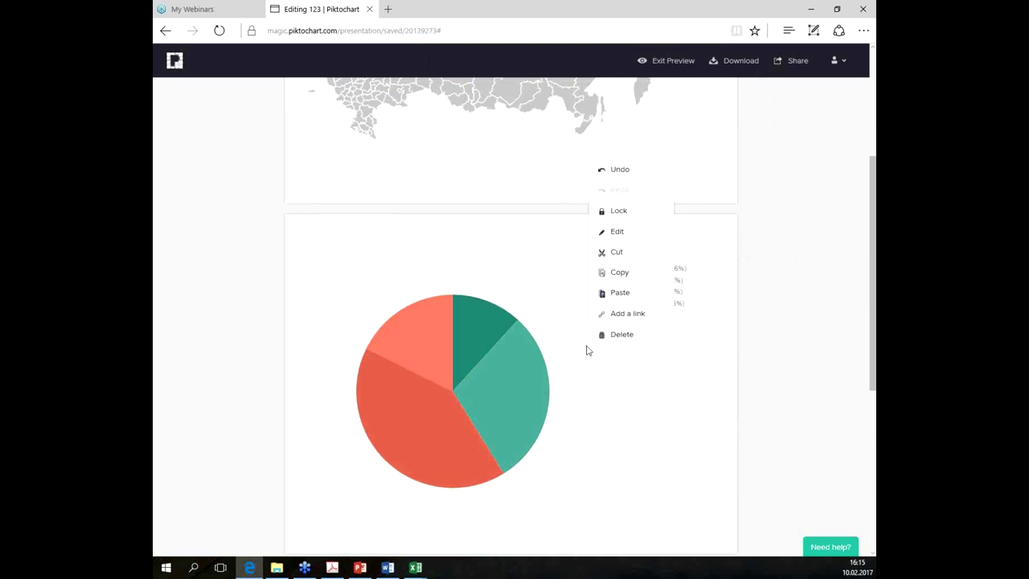
click(577, 377)
right_click(565, 364)
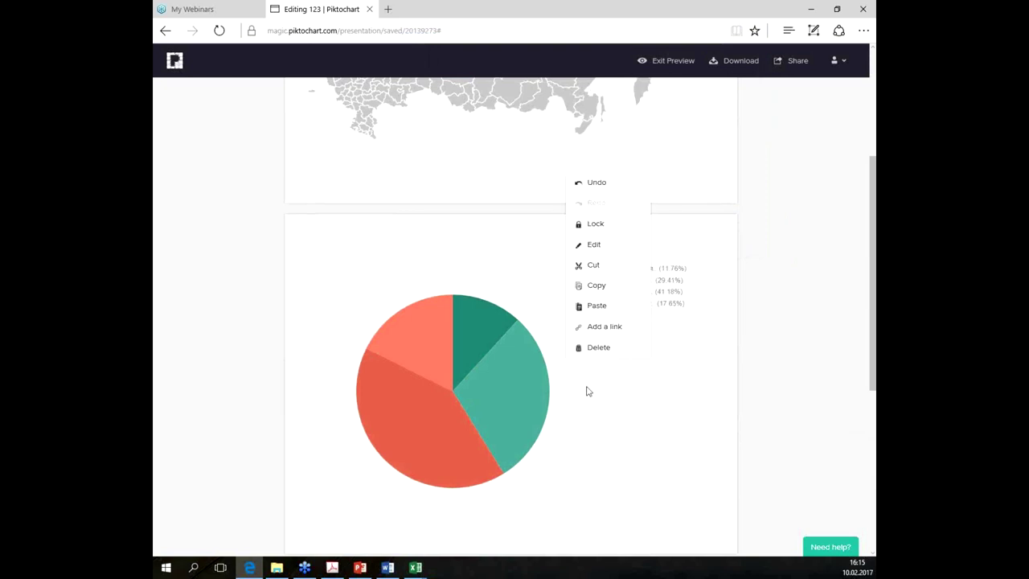
click(680, 63)
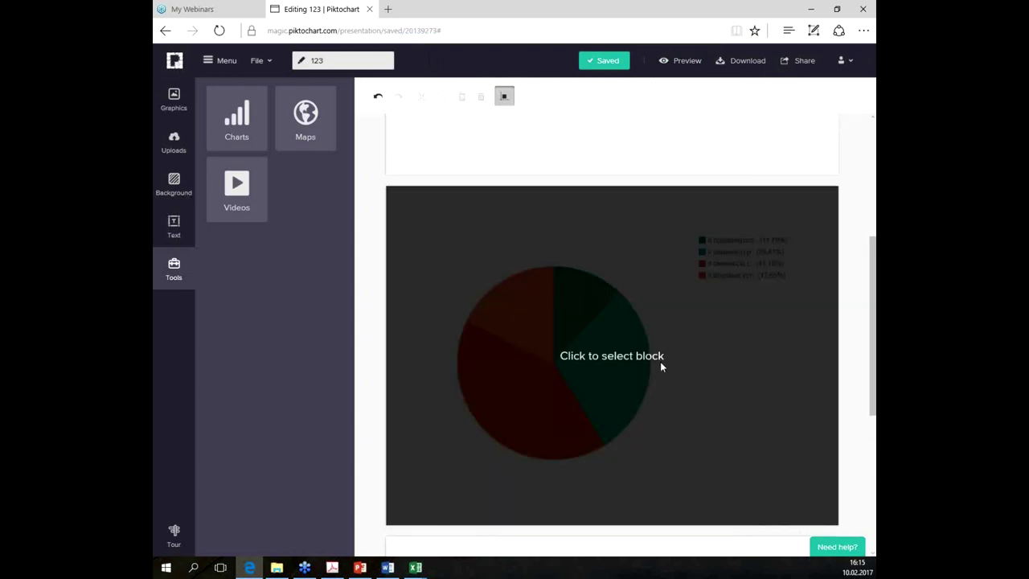
Step: Bring PowerPoint forward and close the Сотрудники chart's data sheet
click(810, 8)
drag(769, 224, 618, 246)
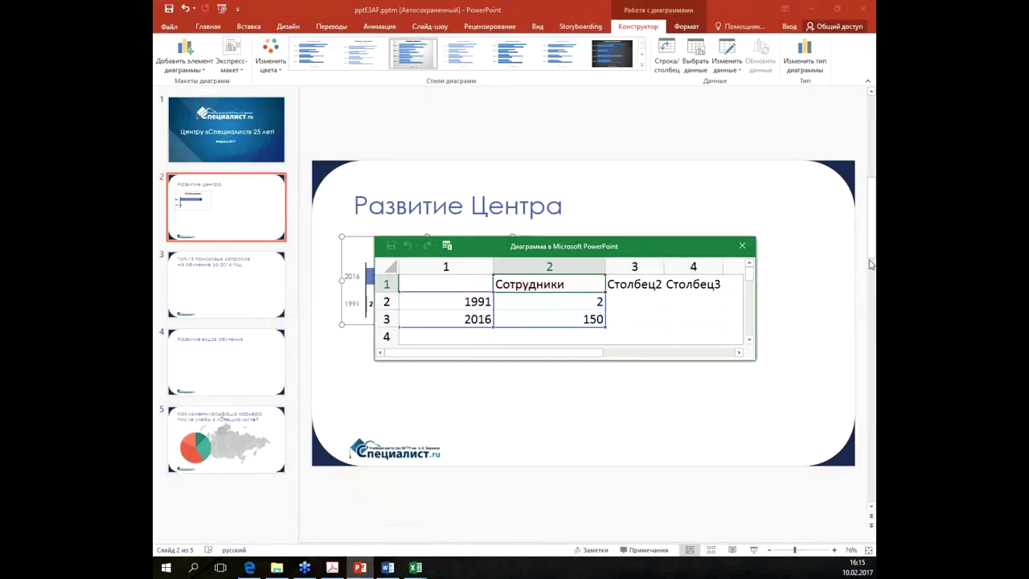
click(748, 246)
click(679, 359)
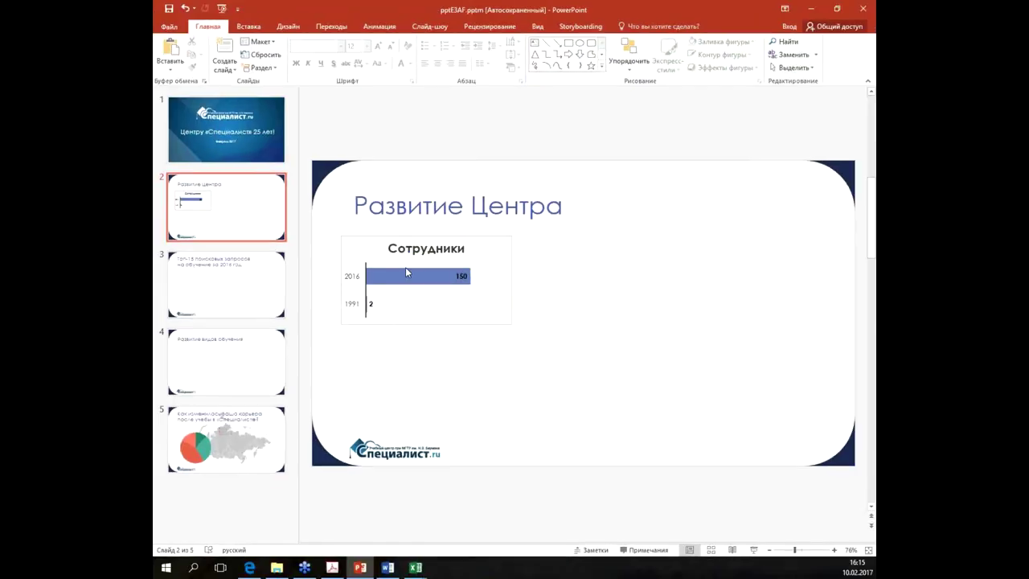
Step: Set the Сотрудники chart's vertical axis outline to No Outline
click(359, 289)
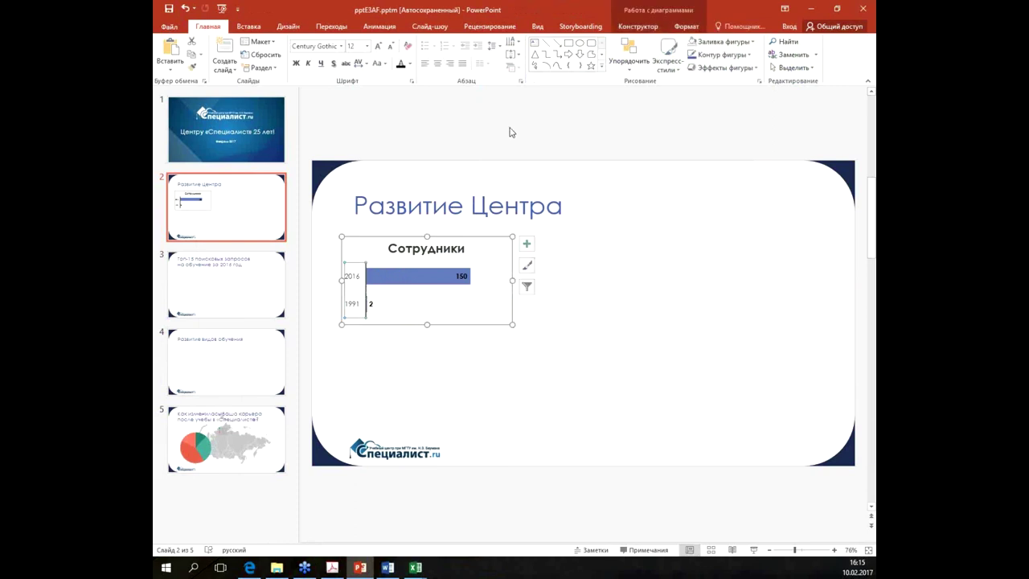
click(683, 26)
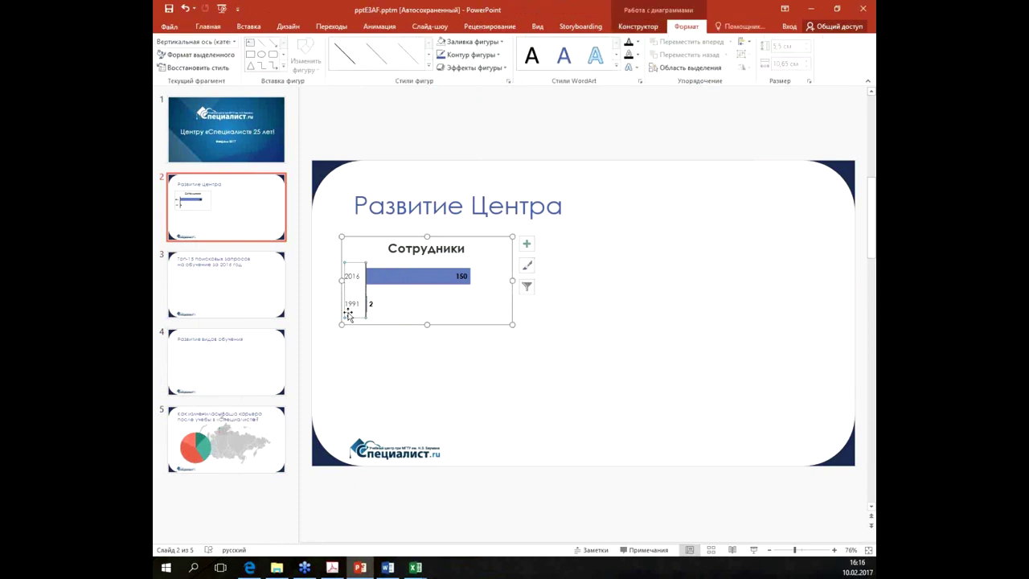
click(471, 56)
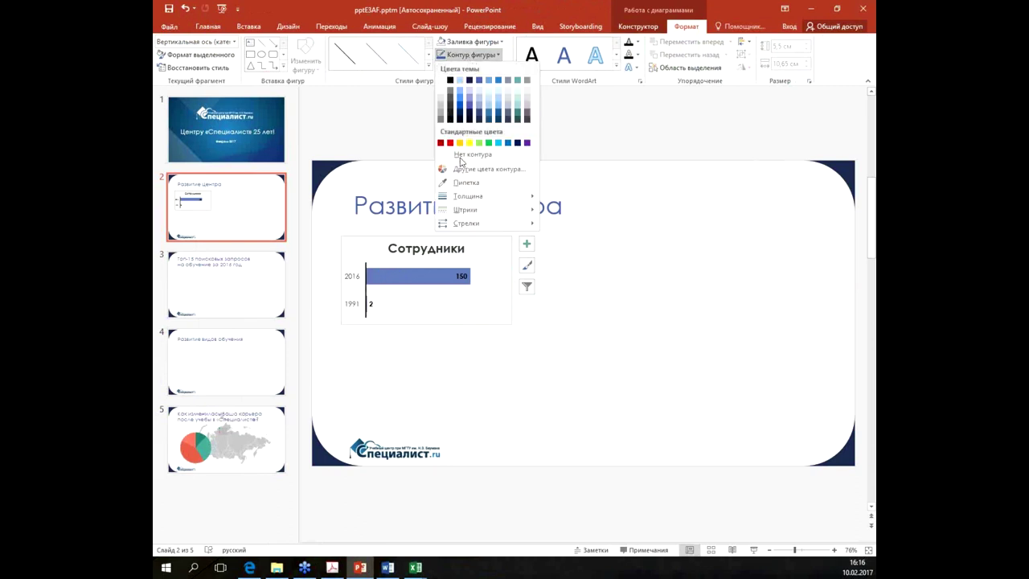
click(471, 156)
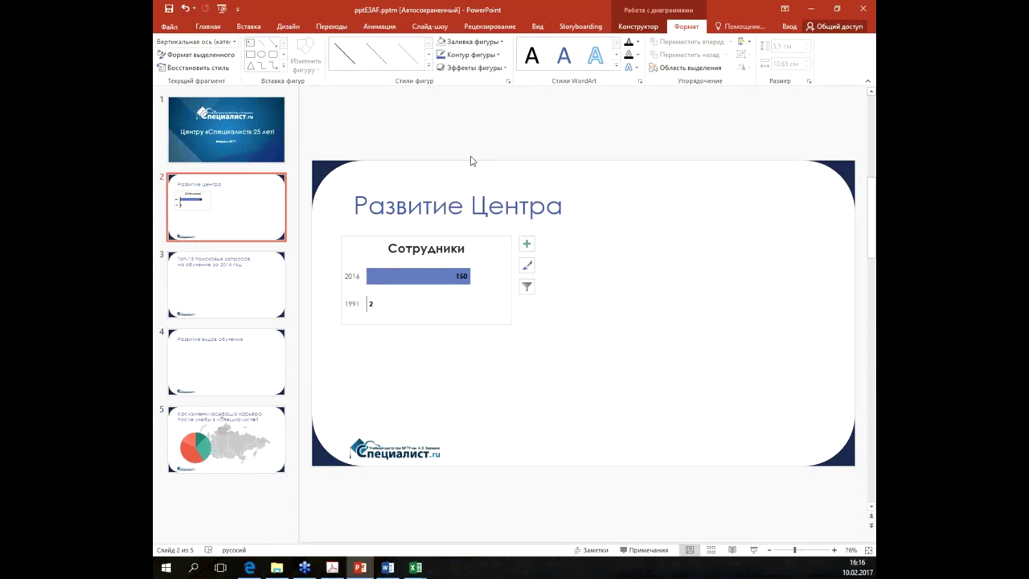
click(589, 362)
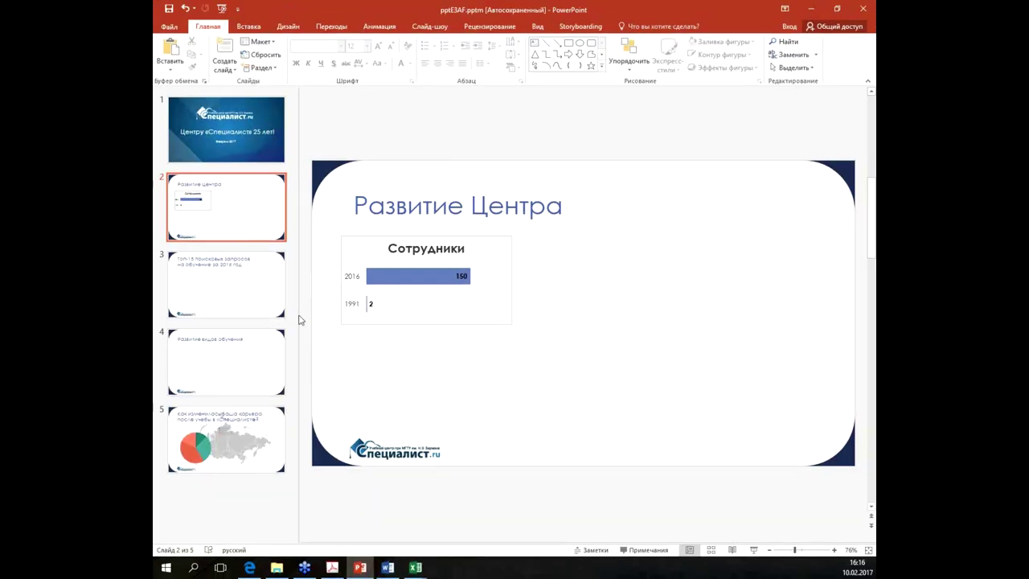
click(480, 311)
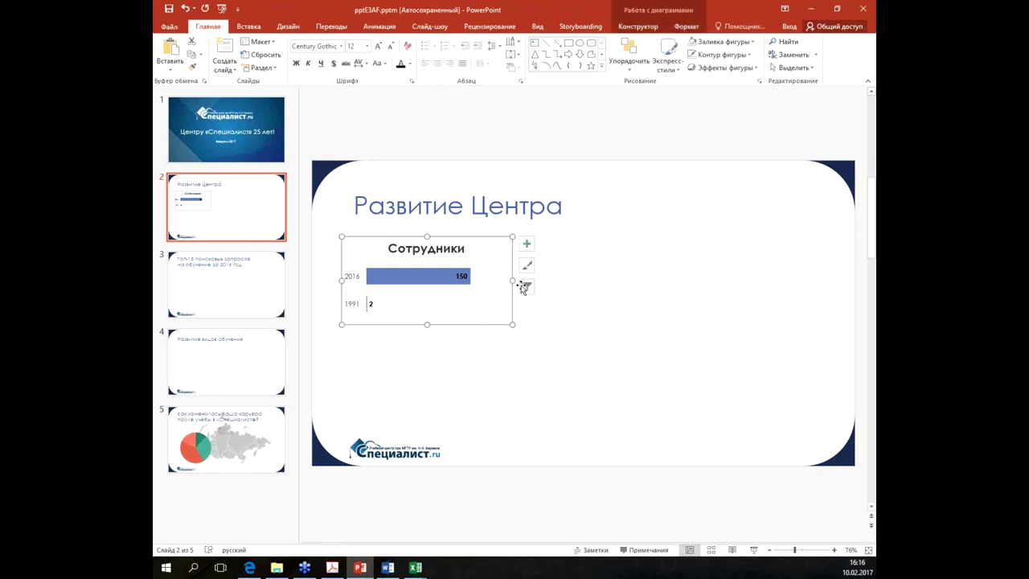
click(472, 273)
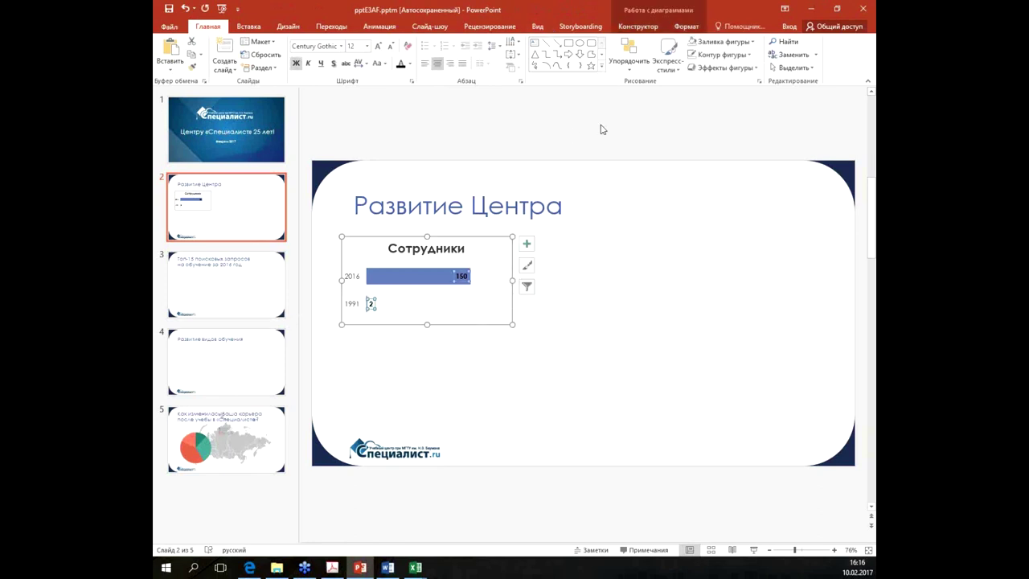
Step: Duplicate the Сотрудники chart to the right of the original
click(583, 295)
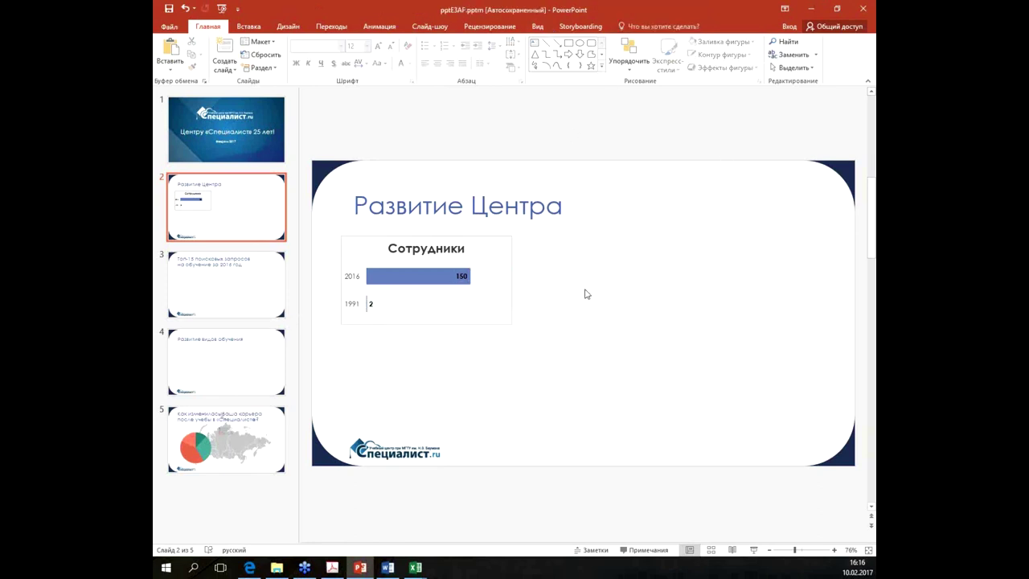
click(506, 247)
drag(506, 248, 711, 253)
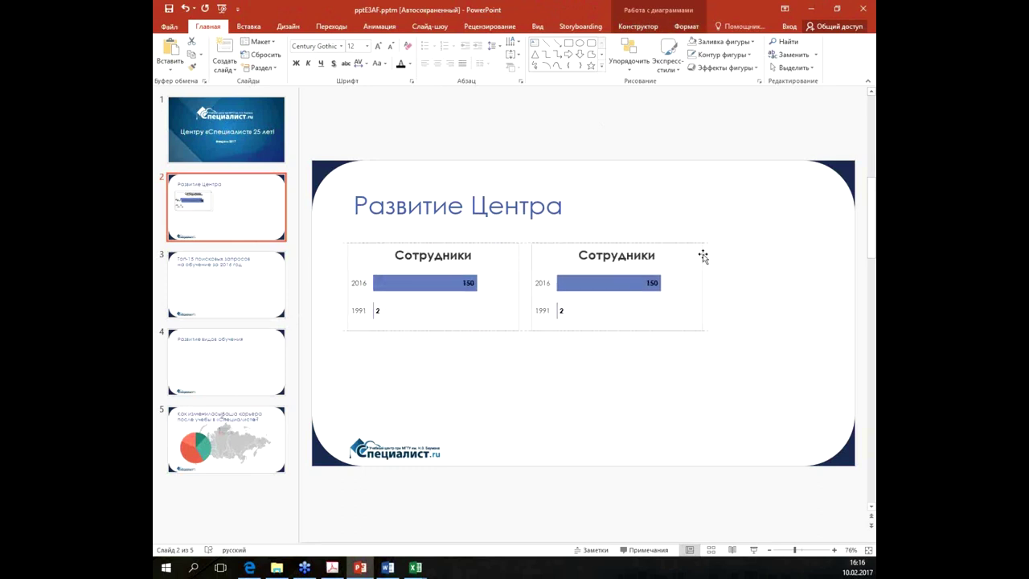
drag(711, 253, 704, 253)
Step: In the copy's data, set B1 to Преподаватели, B2 to 1 and B3 to 250
click(637, 25)
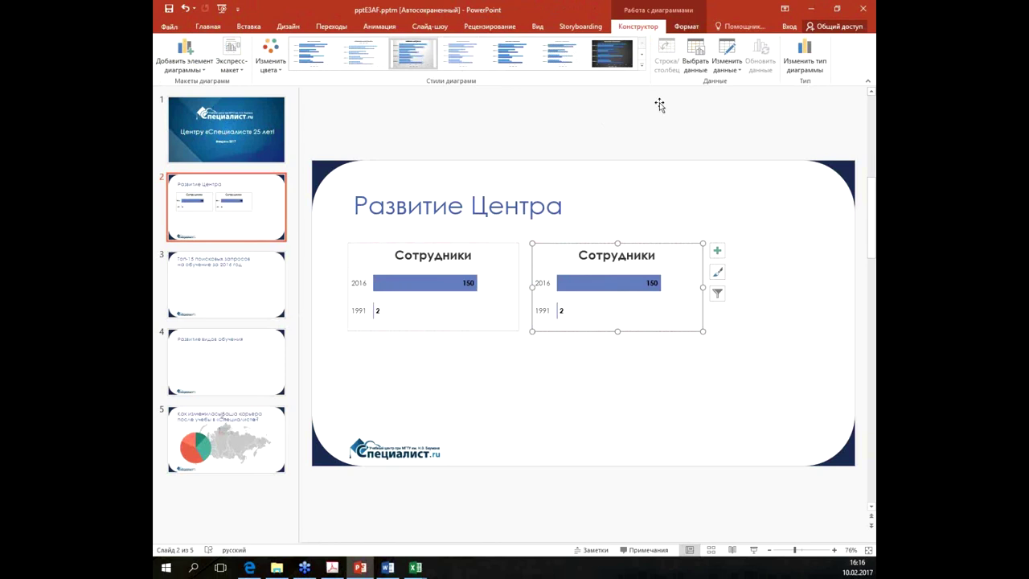
click(727, 50)
click(614, 367)
click(615, 384)
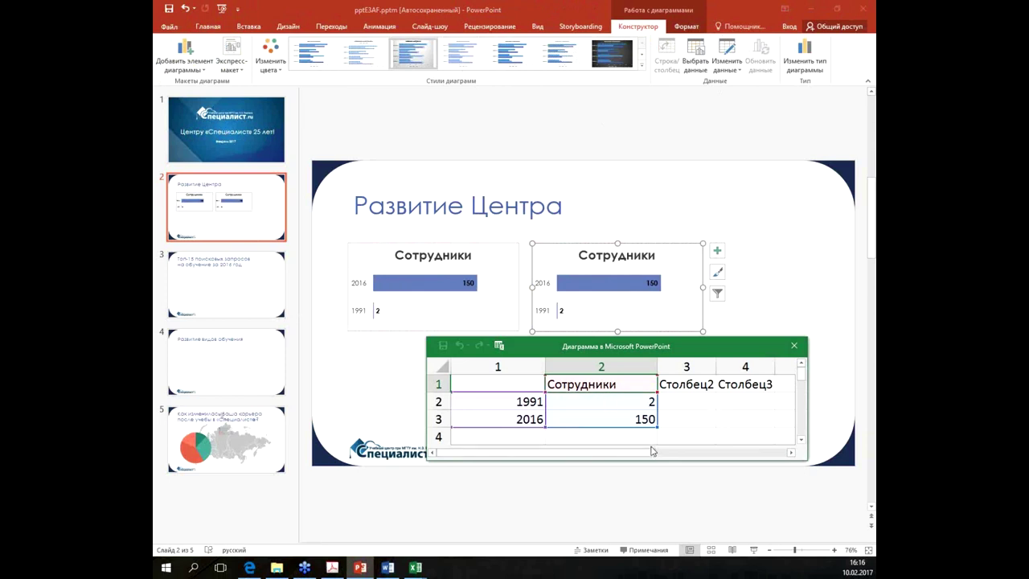
text(Преподаватели)
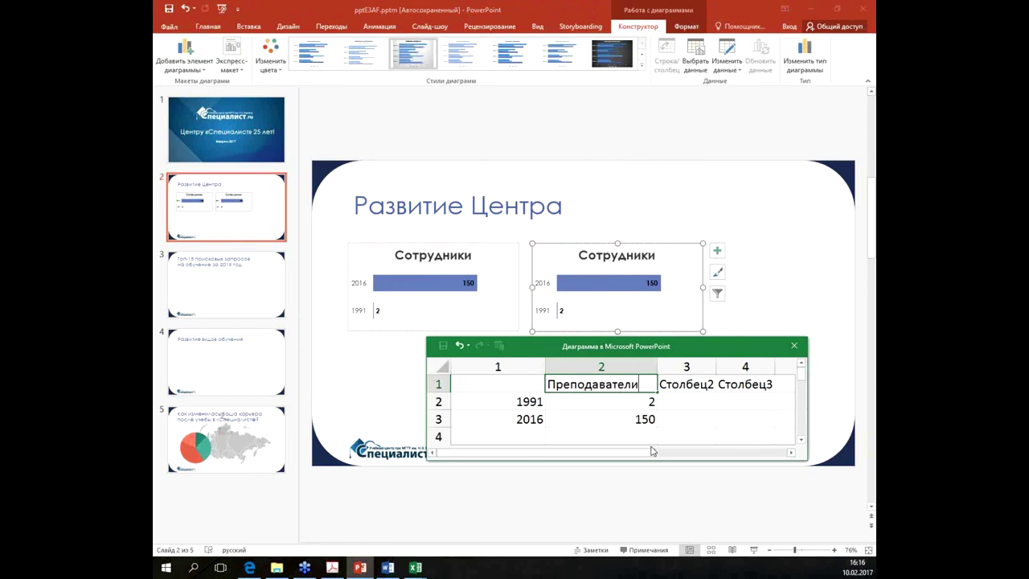
click(633, 403)
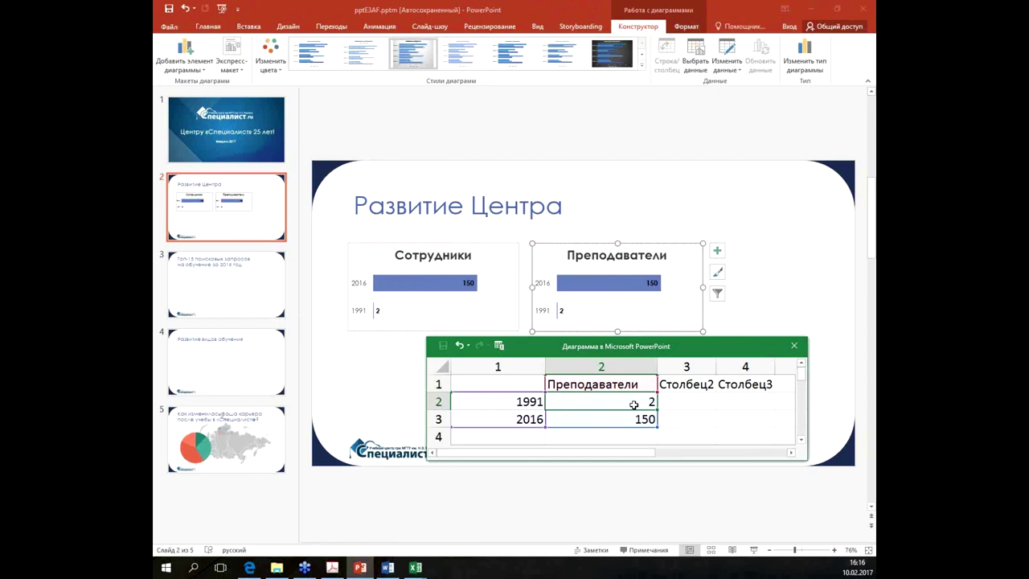
text(1)
click(652, 422)
text(250)
key(Return)
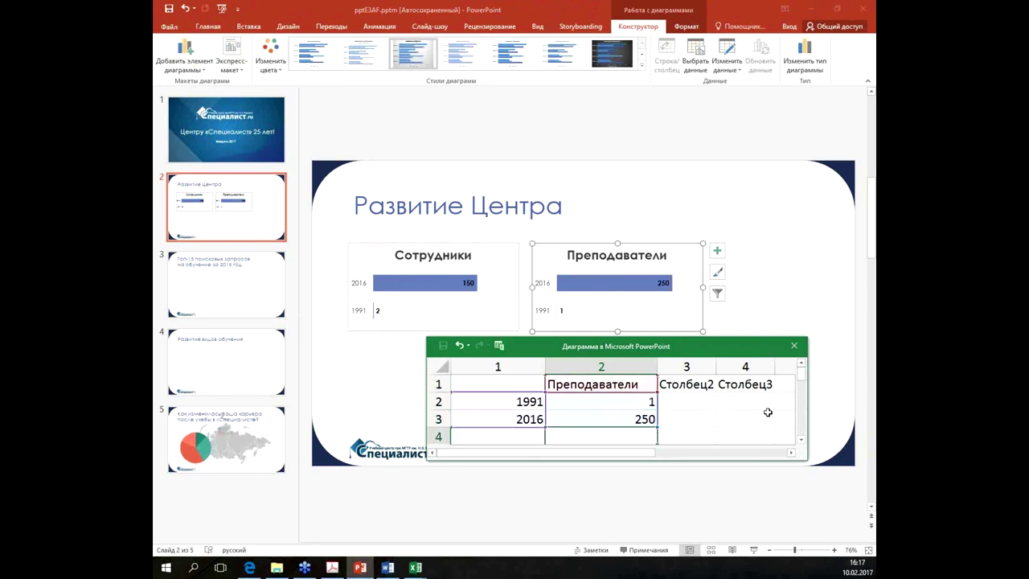
Step: Delete the unused data columns 3–4 and close the chart data window
drag(761, 380, 696, 367)
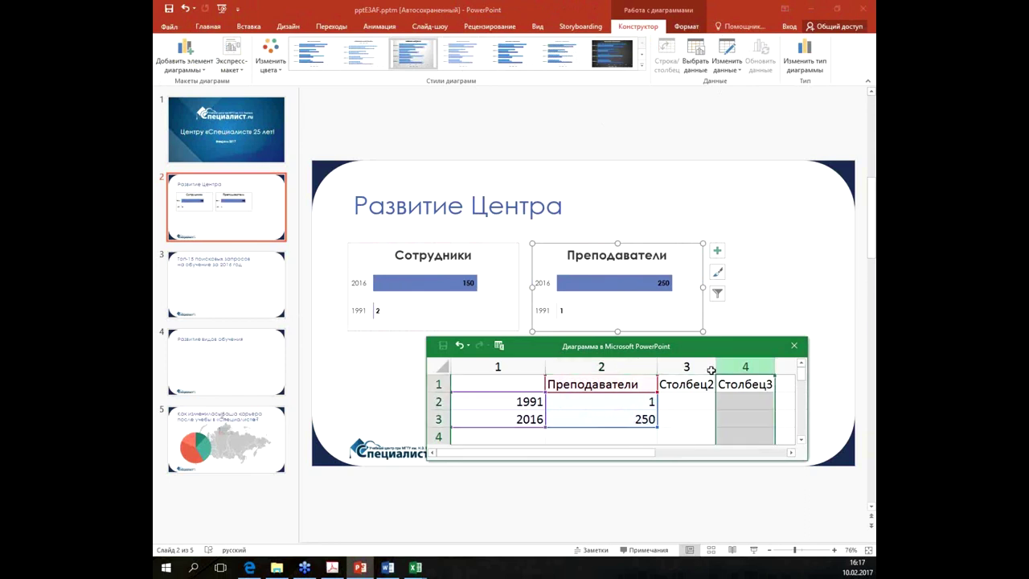
right_click(709, 371)
click(746, 465)
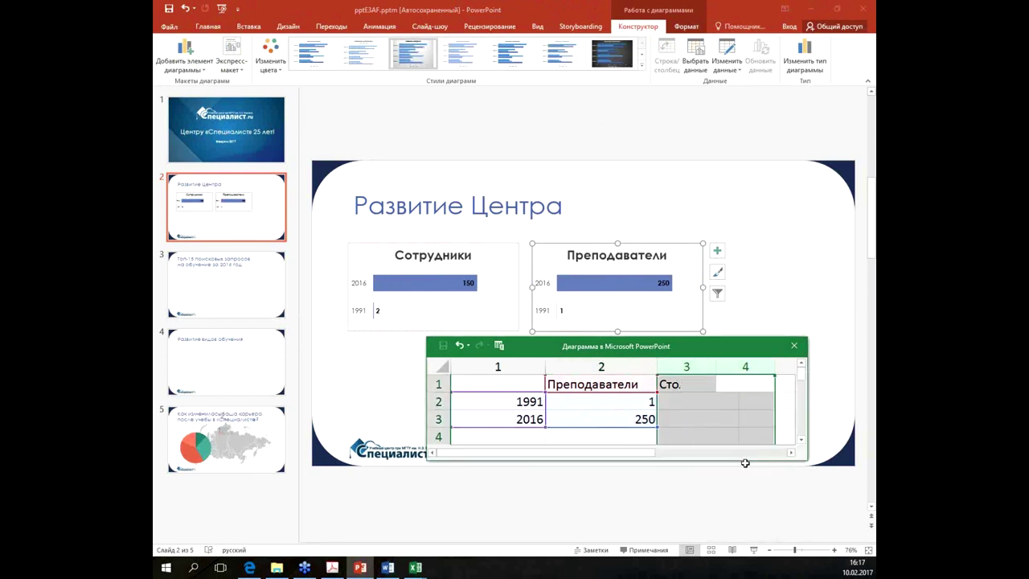
click(727, 403)
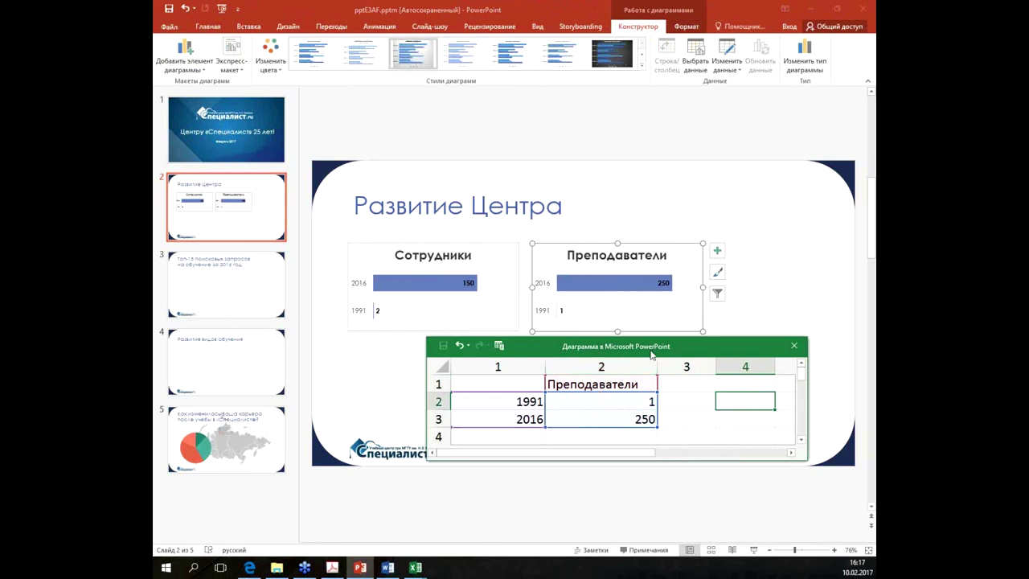
drag(650, 351, 721, 336)
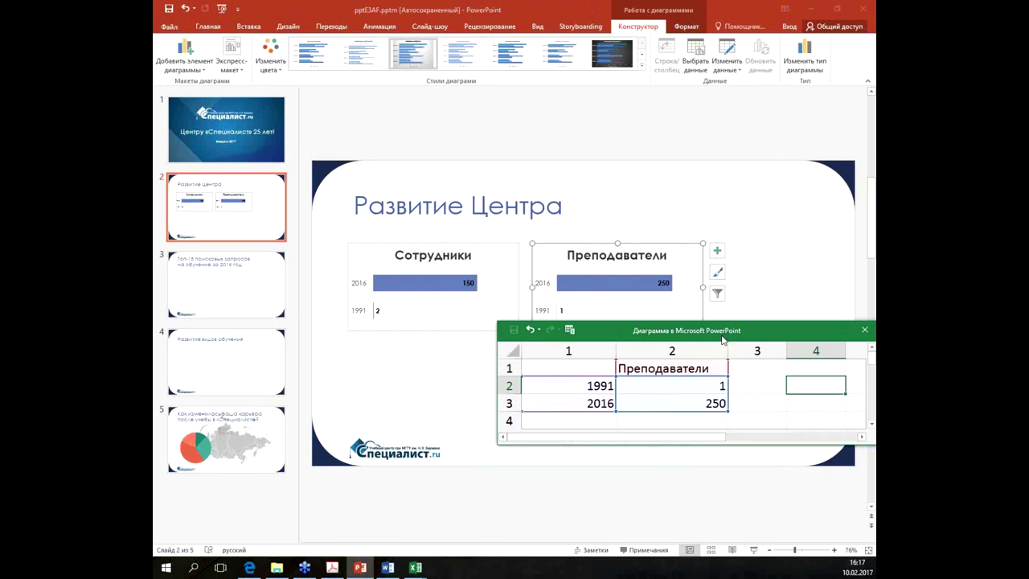
drag(771, 329, 652, 333)
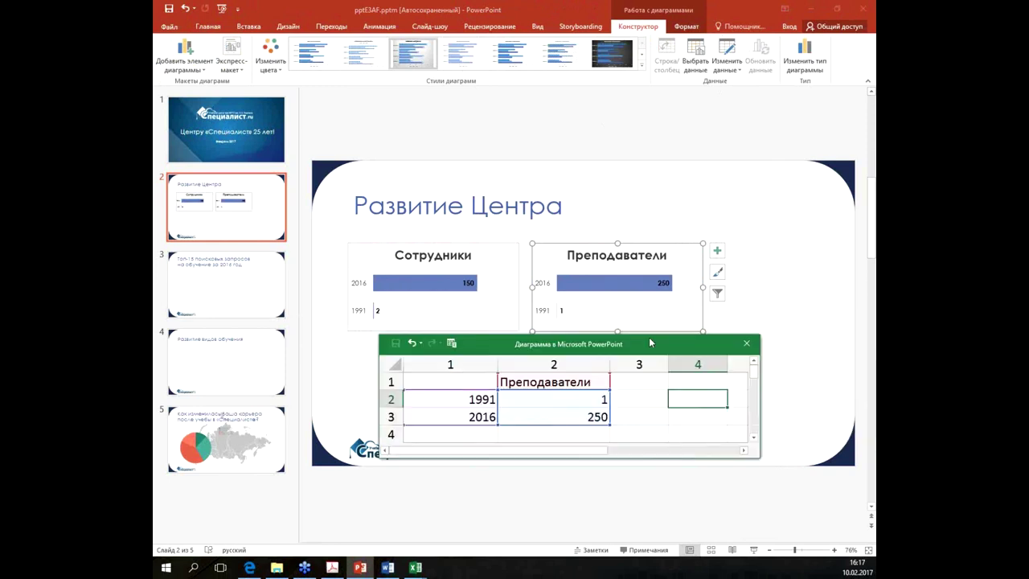
click(747, 336)
Step: Copy the Сотрудники chart downward below the original
click(749, 344)
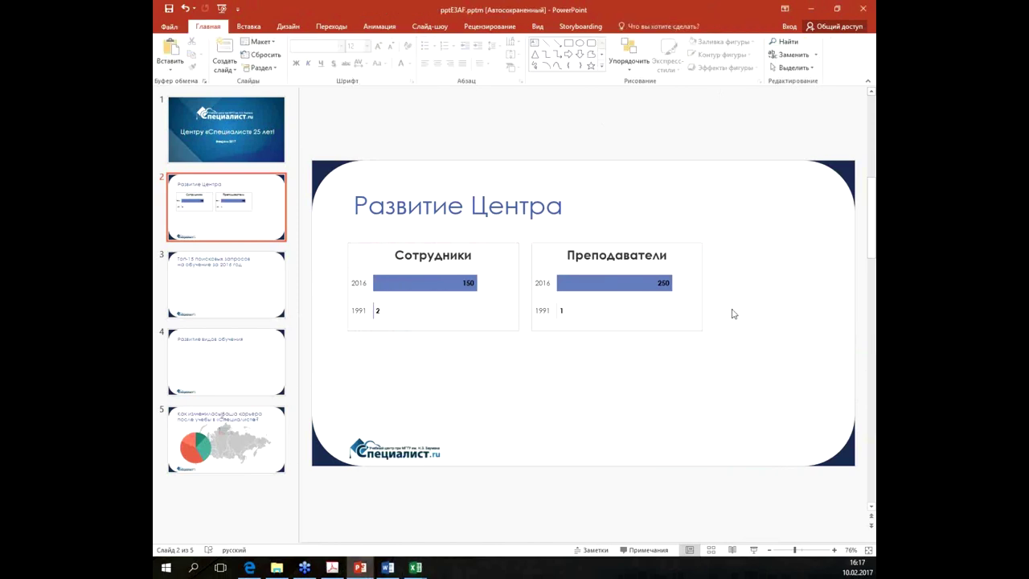
click(517, 244)
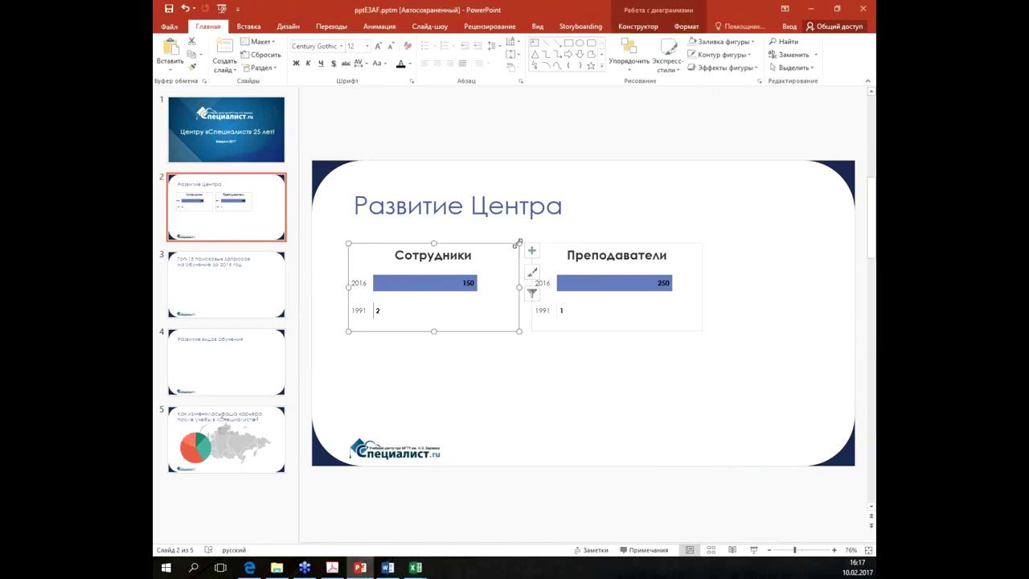
ctrl+drag(517, 242, 512, 344)
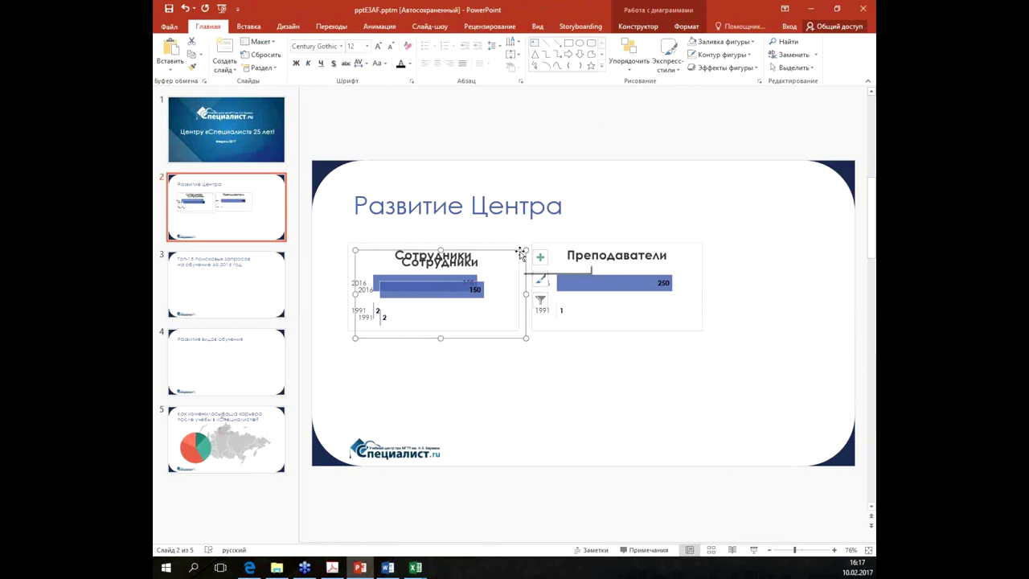
Step: Drop the chart copy in the lower-left slot below Сотрудники
drag(513, 347, 513, 347)
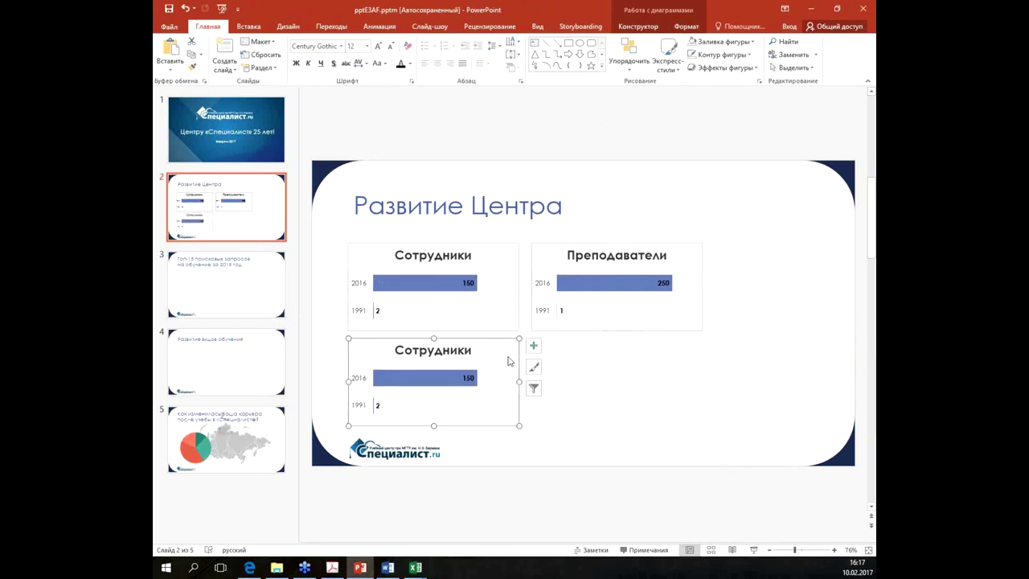
right_click(508, 357)
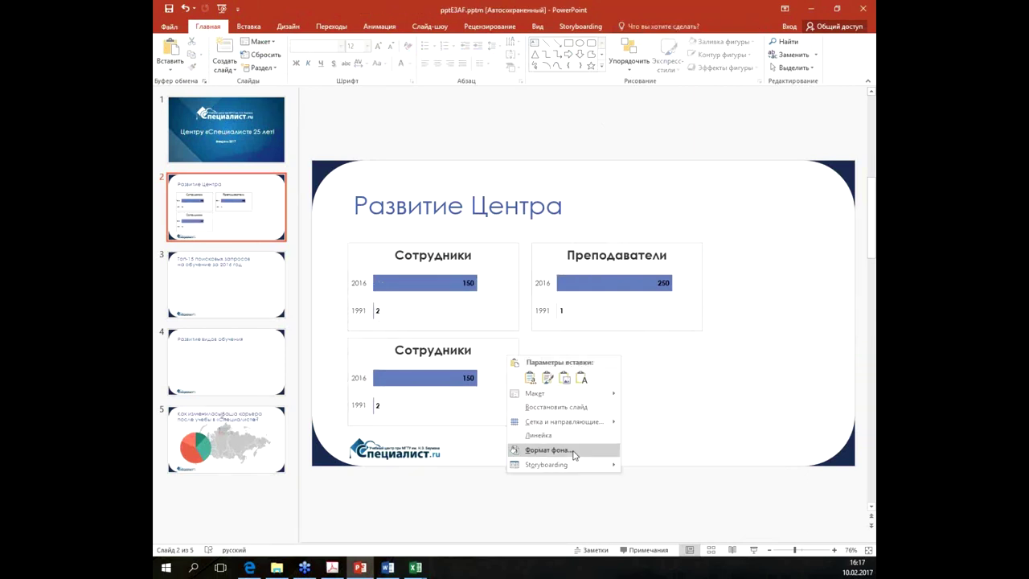
click(501, 349)
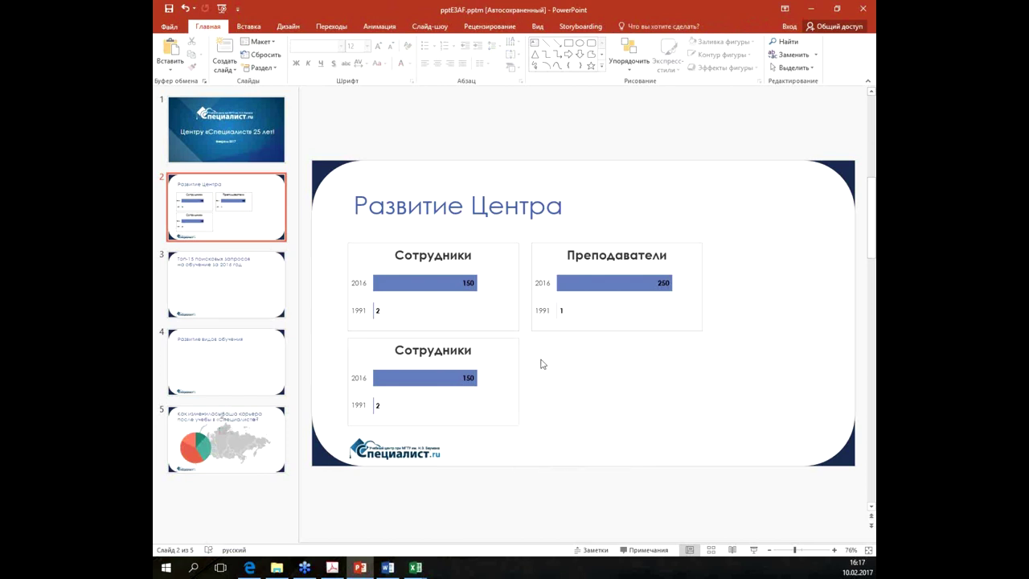
Step: Edit the lower-left chart's data: title Курсы and 1000 for 2016, then close
click(516, 355)
right_click(516, 356)
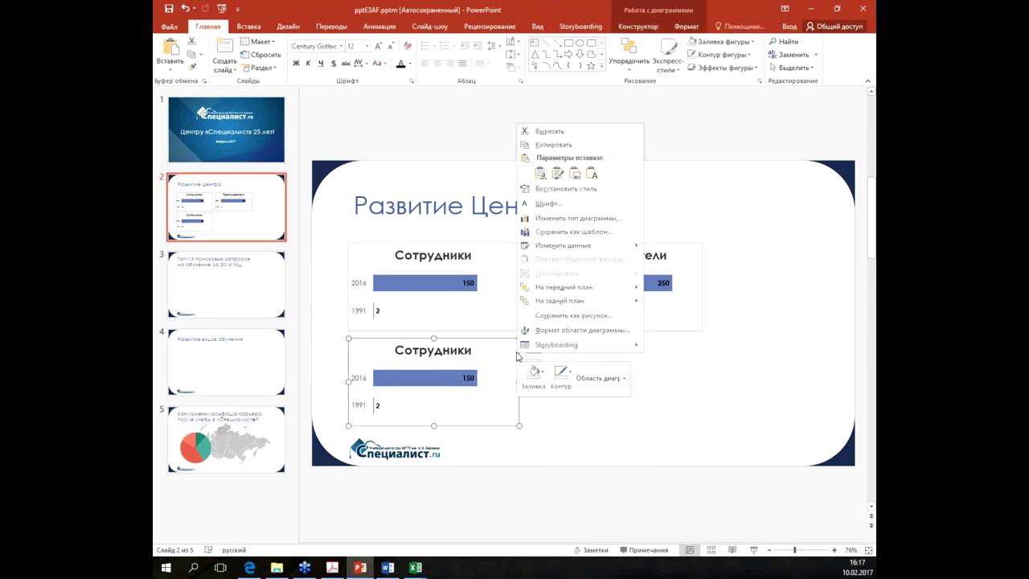
click(564, 245)
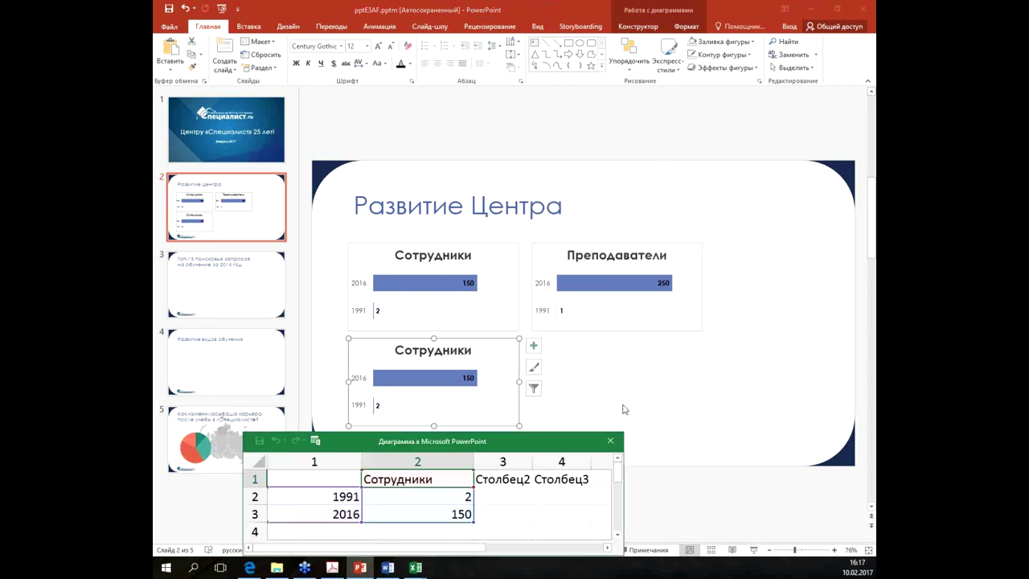
drag(527, 442, 825, 397)
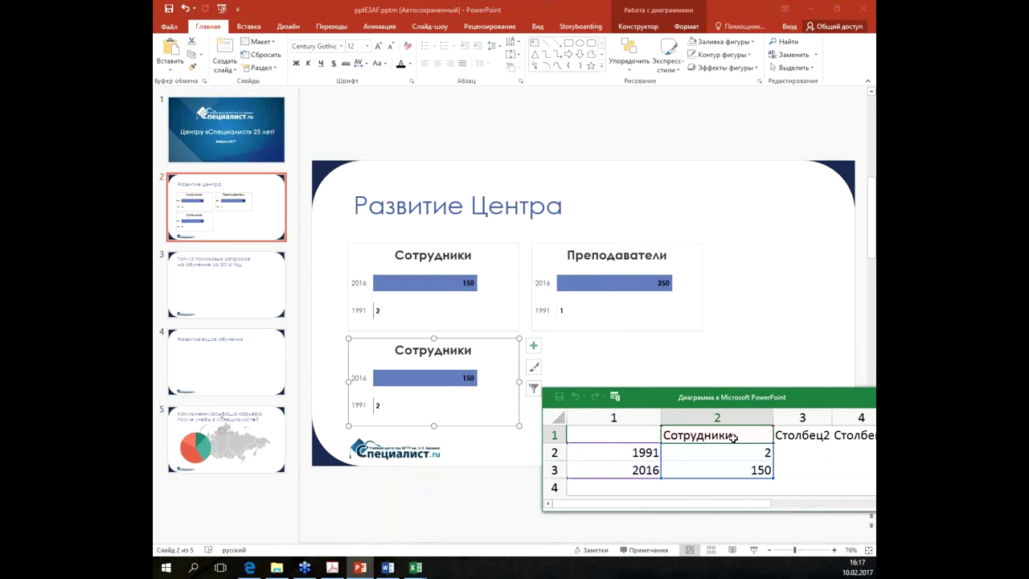
text(Курсы)
key(Return)
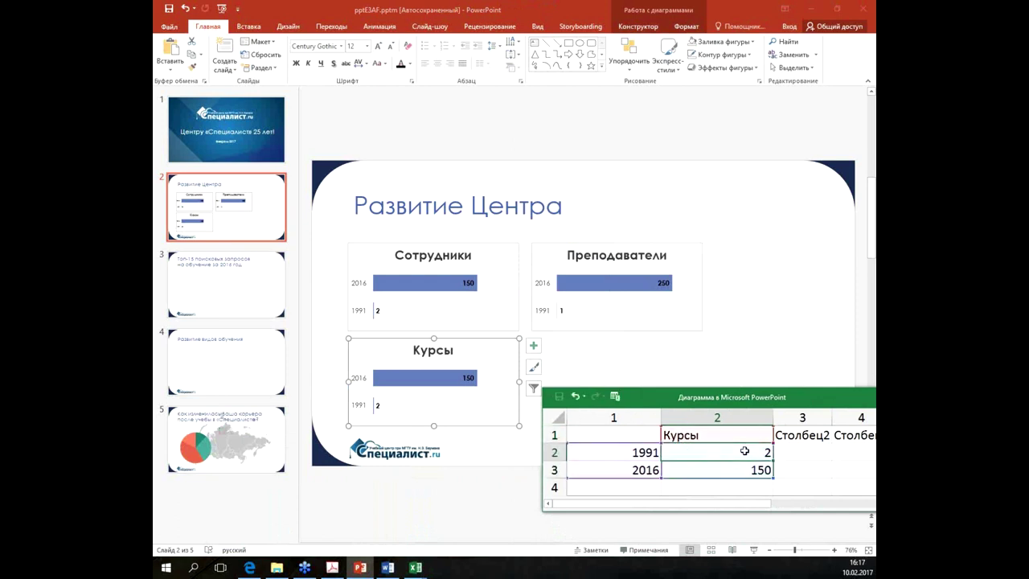
click(752, 471)
text(1000)
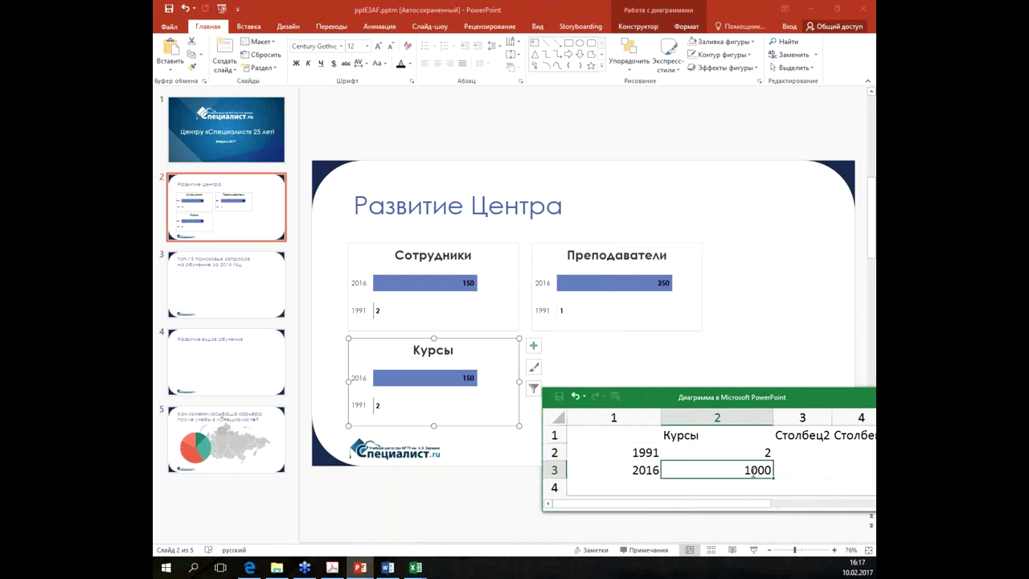
key(Return)
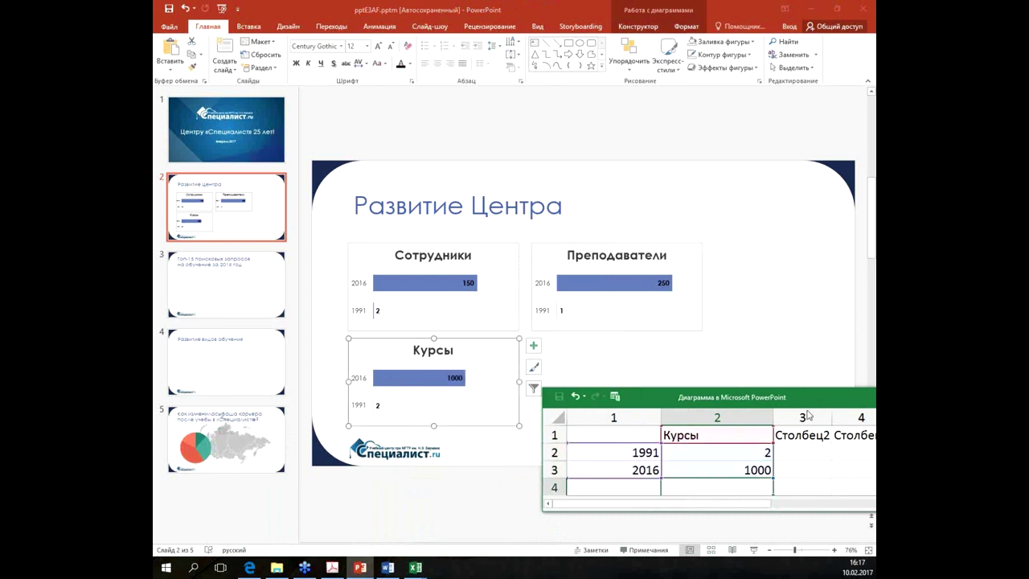
drag(808, 415, 598, 431)
click(709, 415)
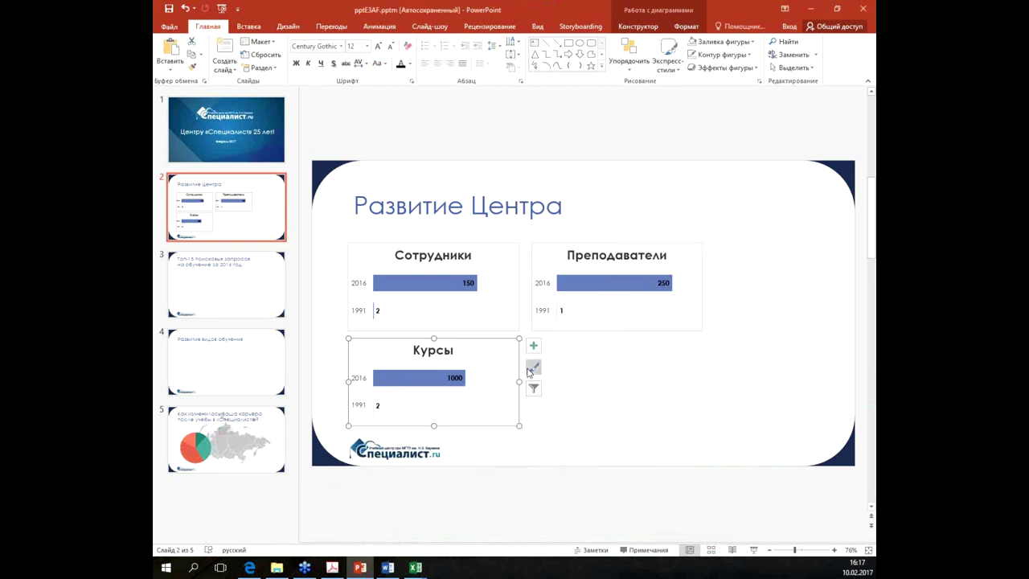
Step: Duplicate the Курсы chart into the empty lower-right slot
click(595, 383)
click(504, 339)
drag(506, 339, 687, 344)
Step: Retitle the copied chart 'Учебные комплексы' in its data sheet
right_click(689, 360)
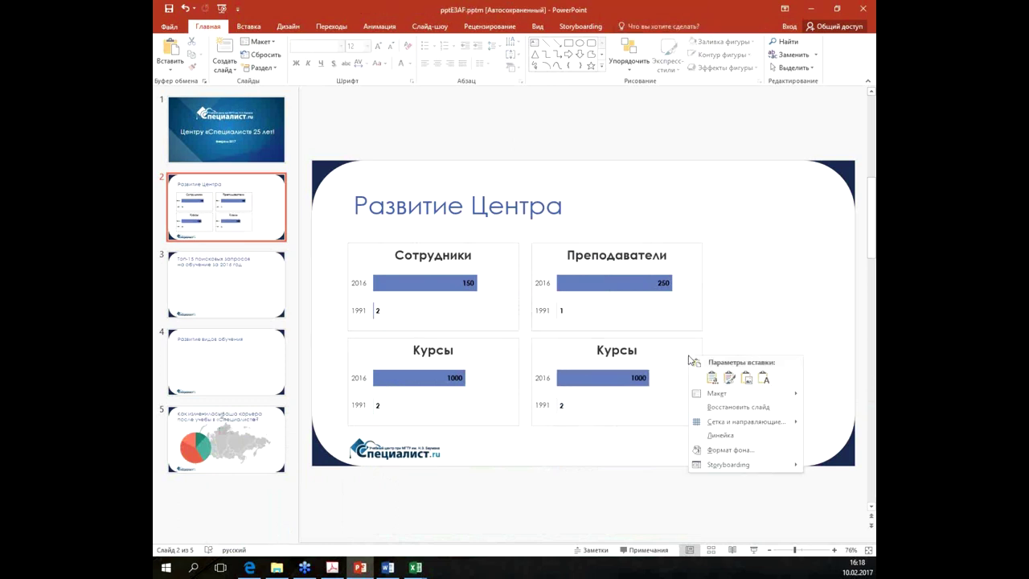
right_click(695, 344)
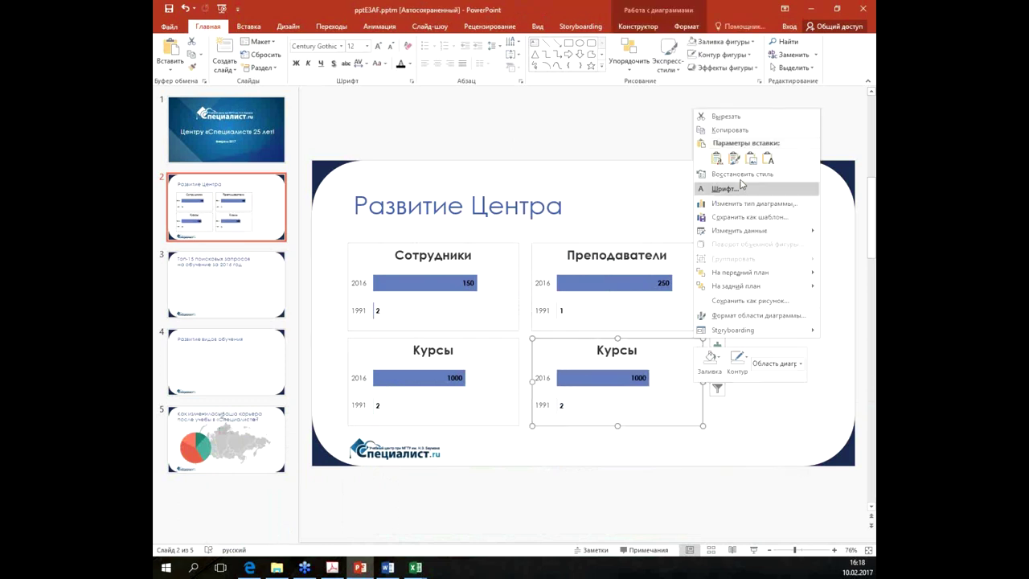
click(759, 235)
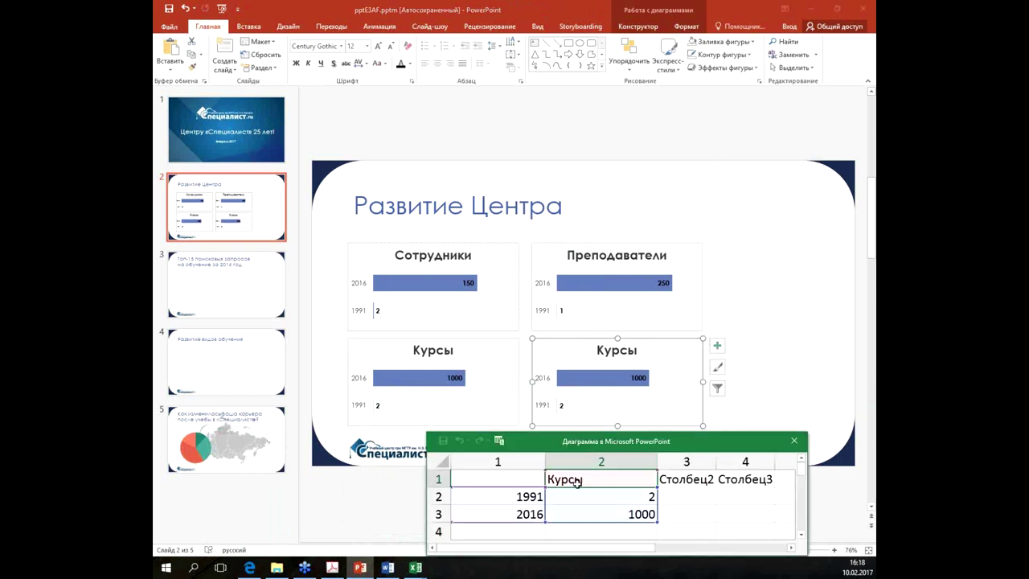
key(BackSpace)
text(Уче)
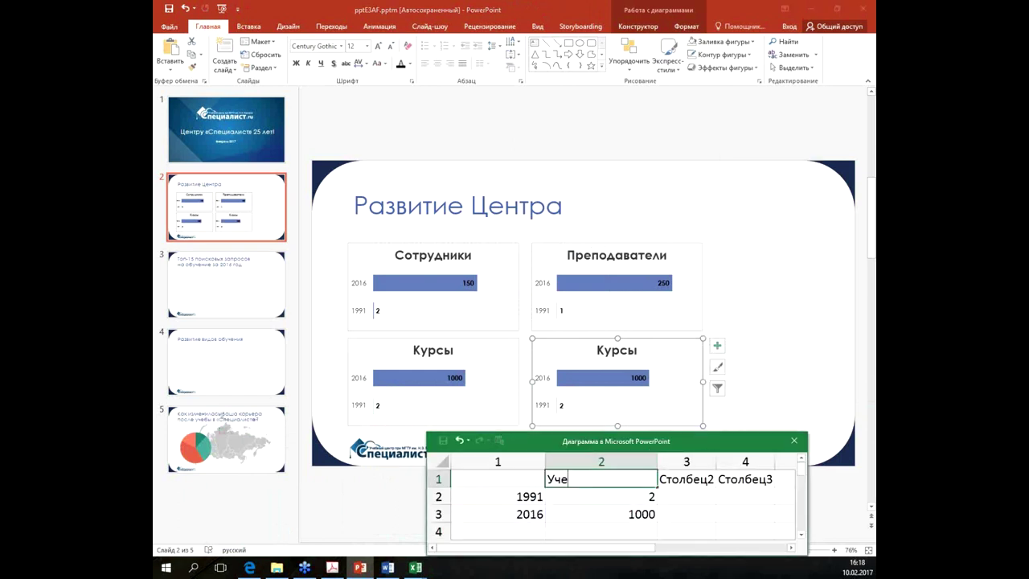
text(бные комплексы)
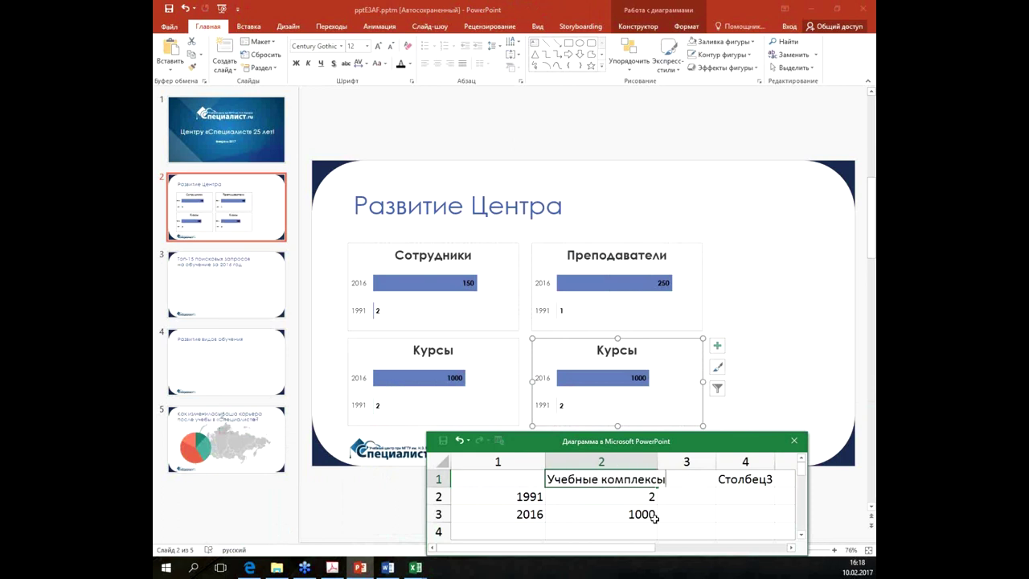
click(639, 499)
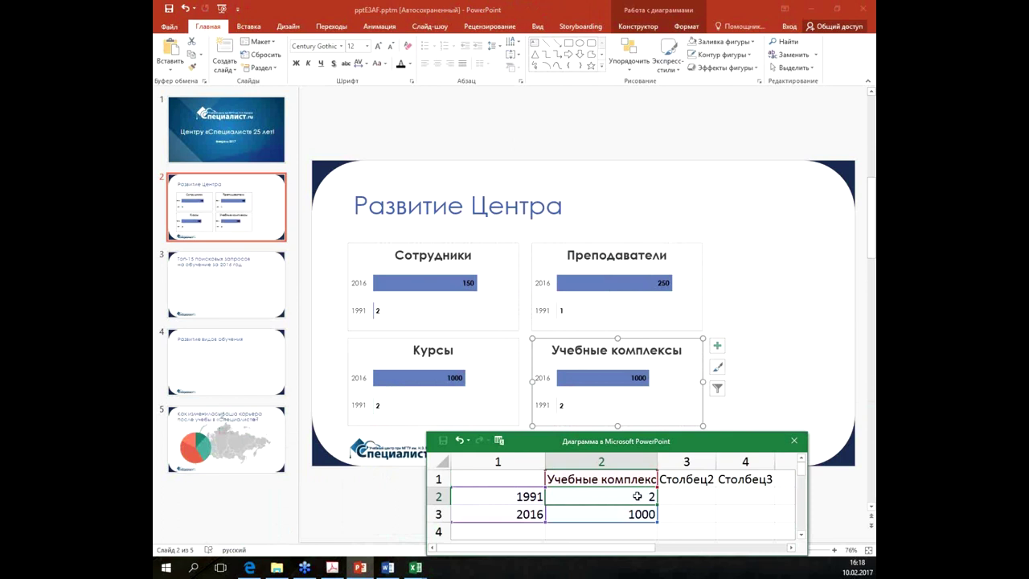
Step: Enter 0 for 1991 and 8 for 2016, then close the data sheet
text(0)
click(630, 513)
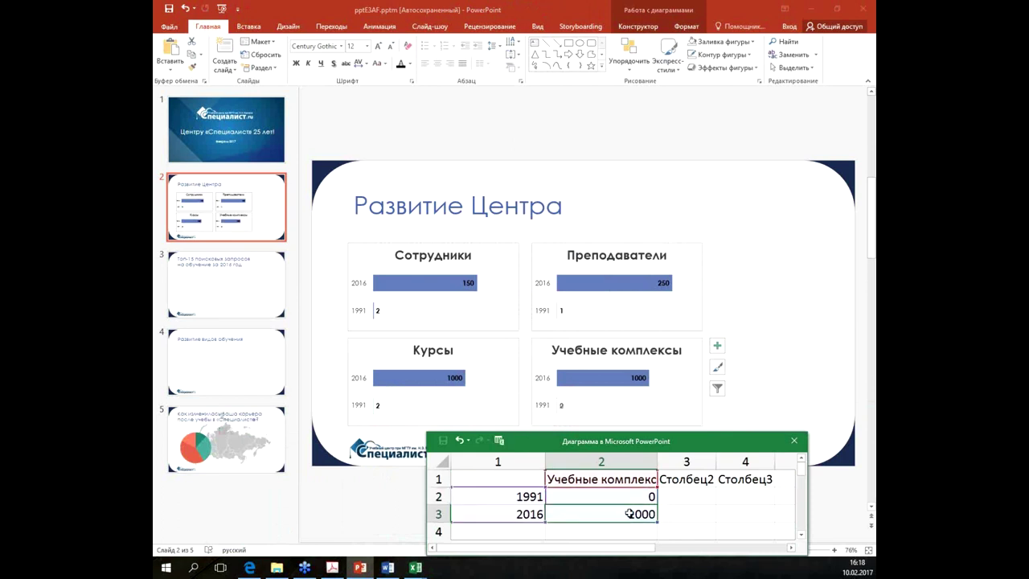
text(8)
key(Return)
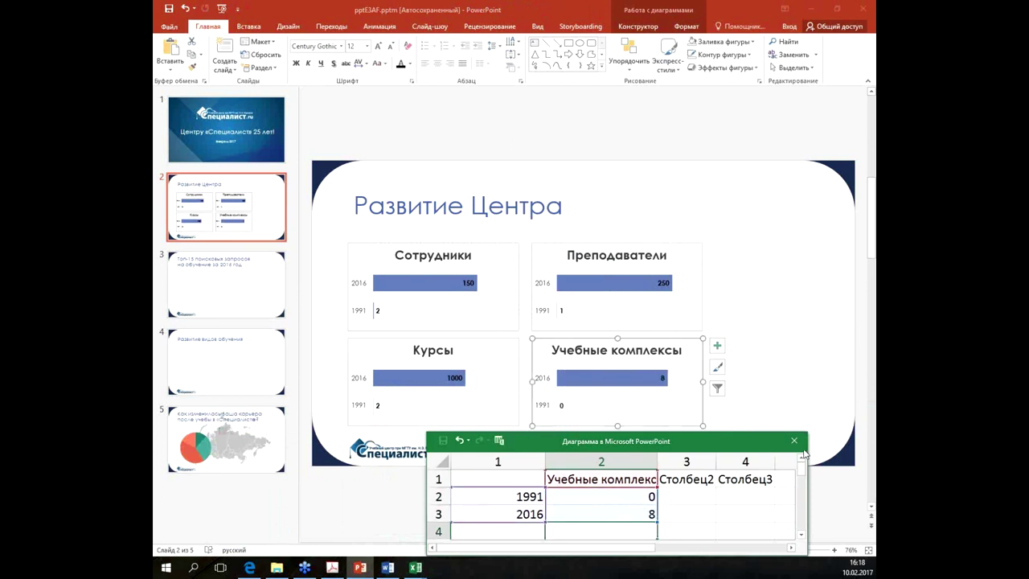
click(794, 442)
click(416, 295)
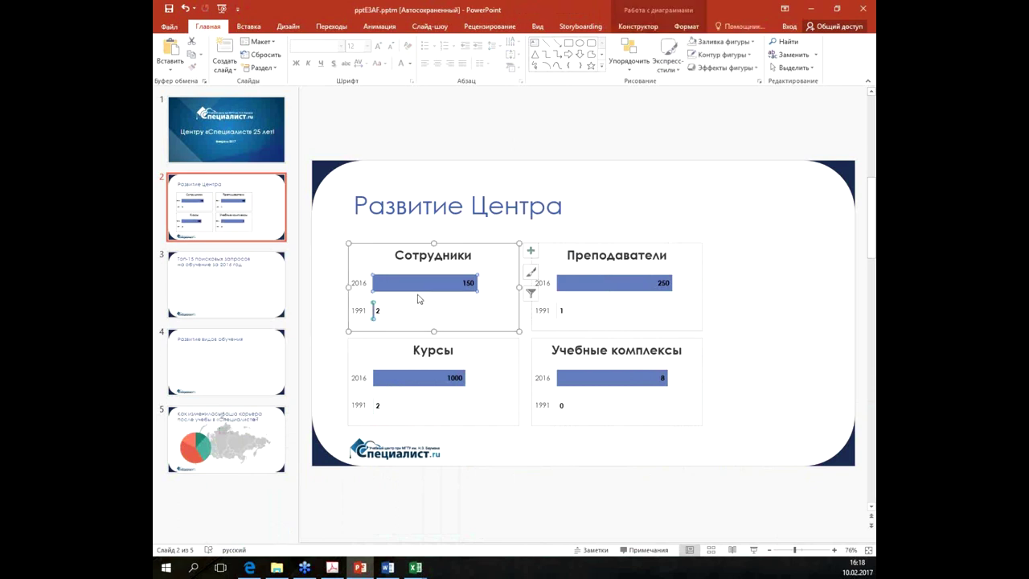
click(773, 270)
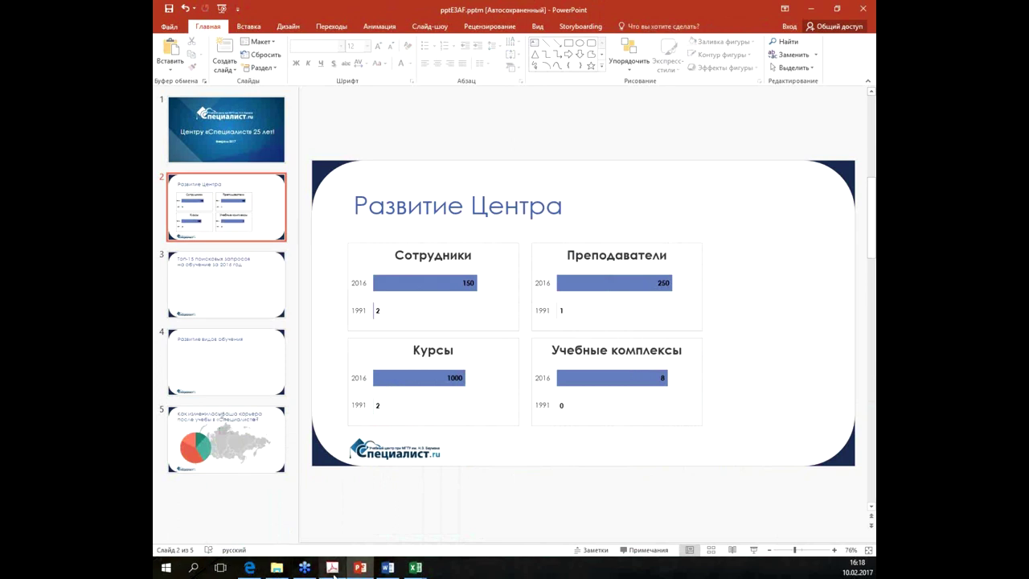
Step: Switch back to the Piktochart editor in Edge
click(255, 574)
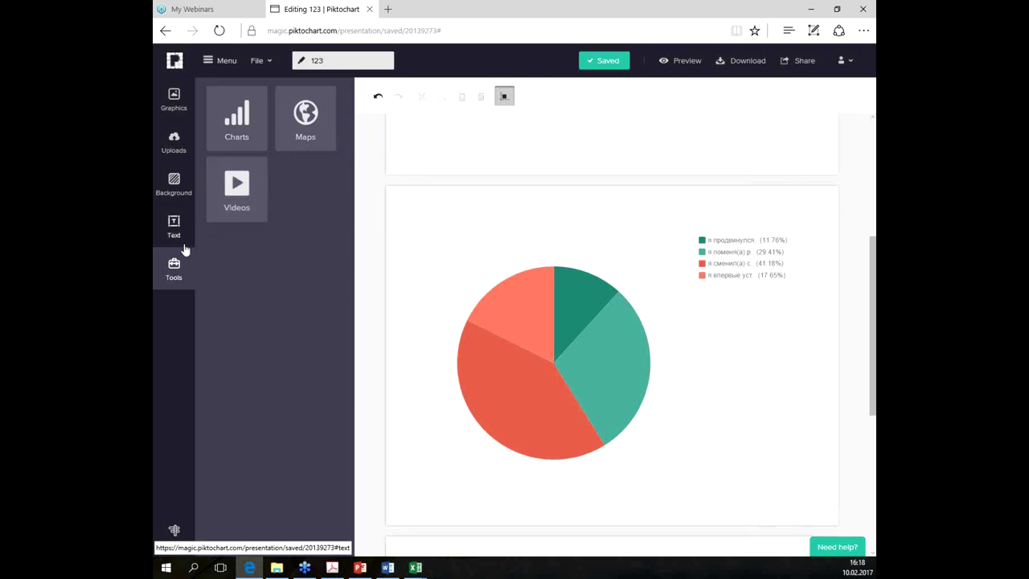
Step: Open Graphics > Photos and scroll down to the empty block below the pie chart
click(175, 103)
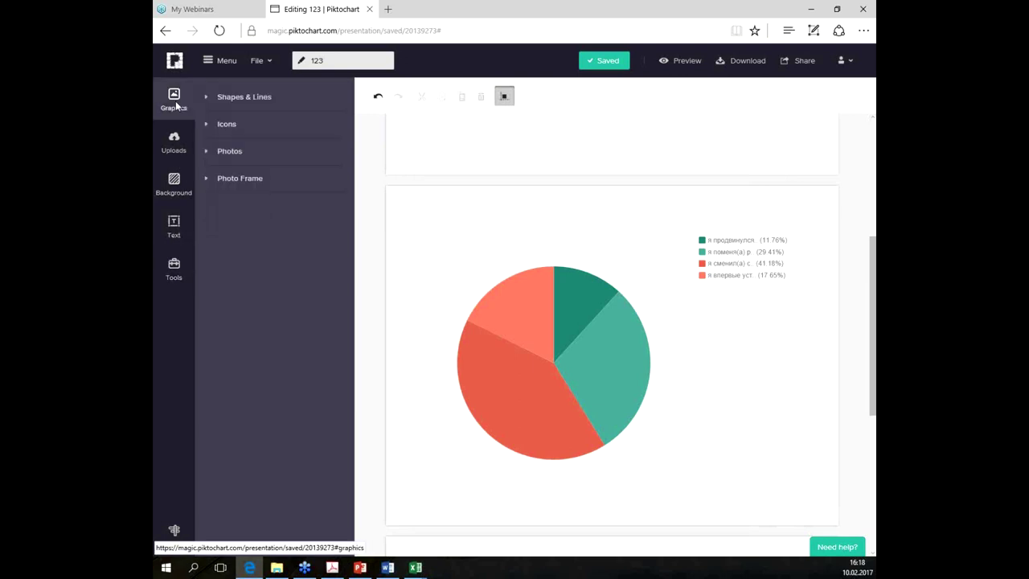
click(248, 158)
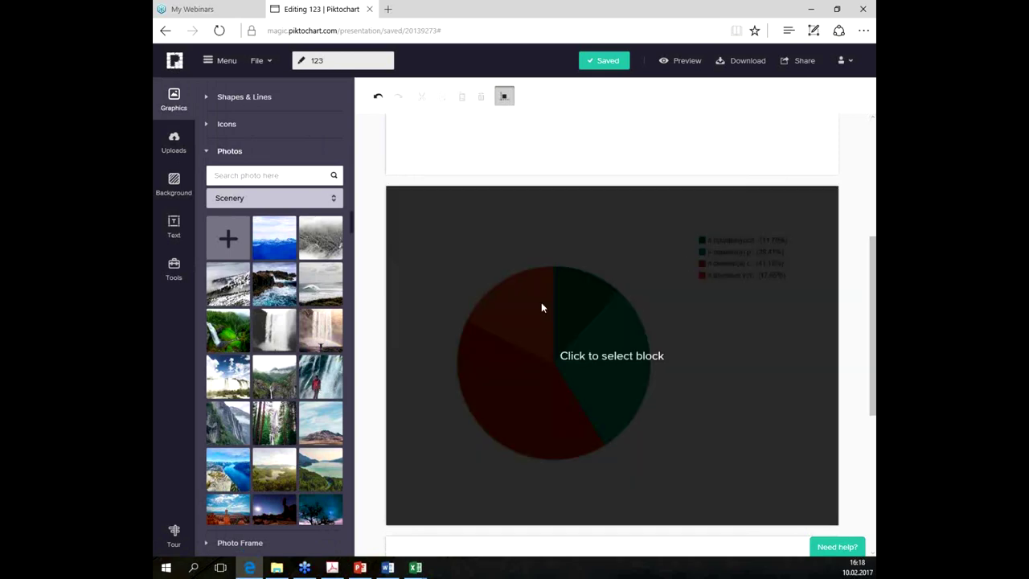
scroll(364, 231, down, 4)
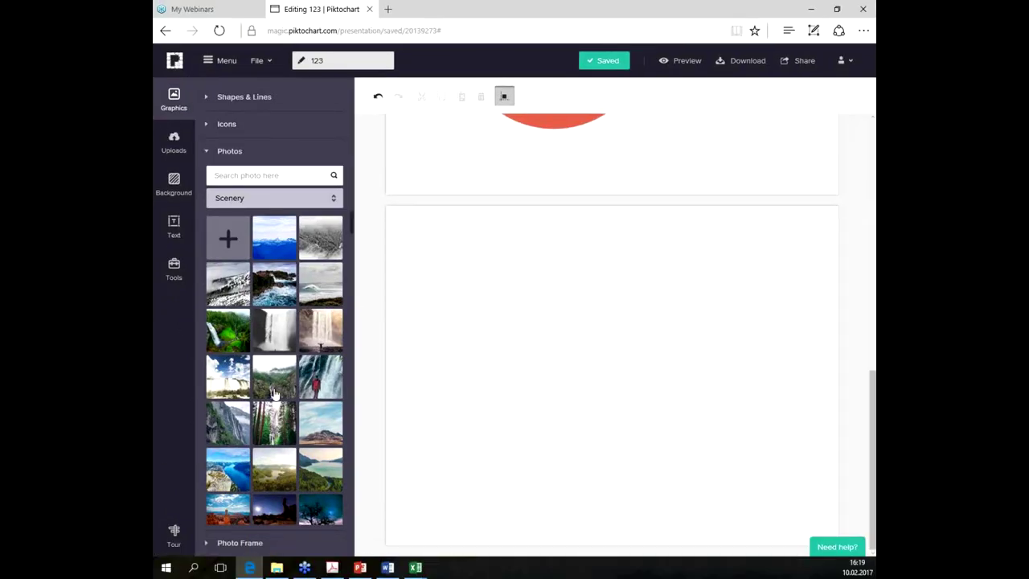
scroll(291, 339, down, 5)
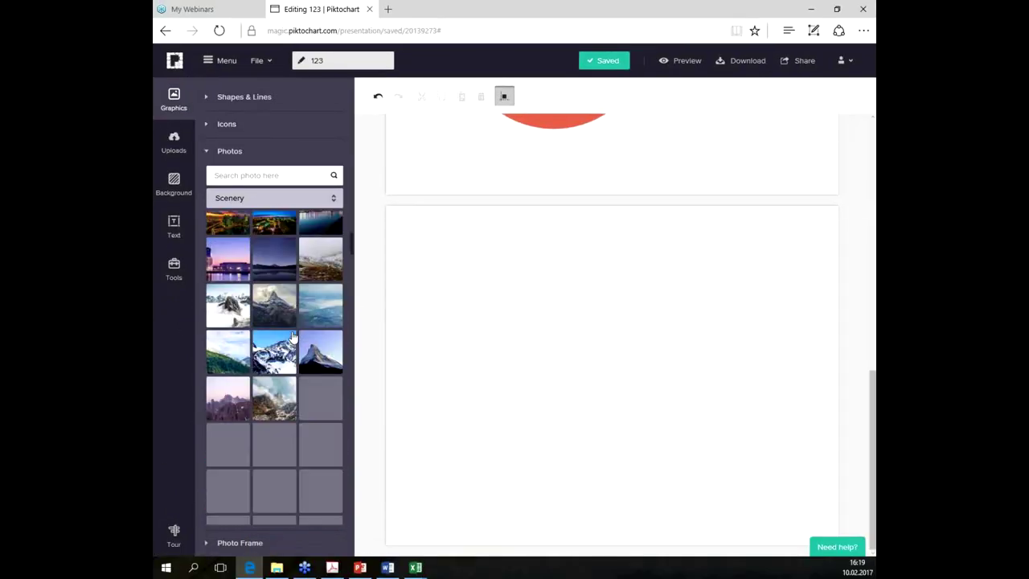
scroll(291, 338, down, 3)
scroll(290, 334, down, 3)
scroll(289, 330, down, 3)
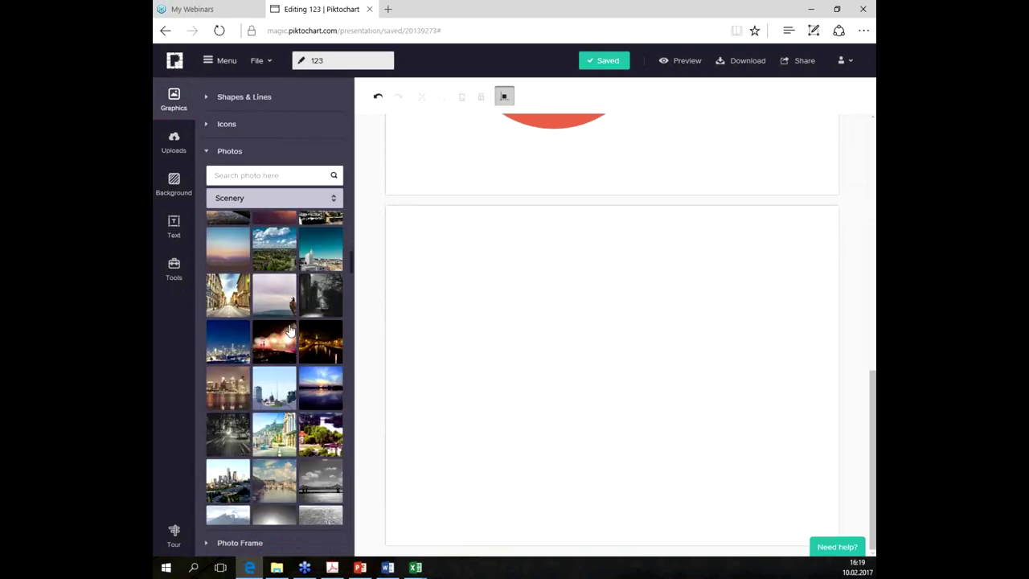
scroll(289, 329, down, 3)
Step: Search photos for 'lerning', then clear the failed search term
click(266, 175)
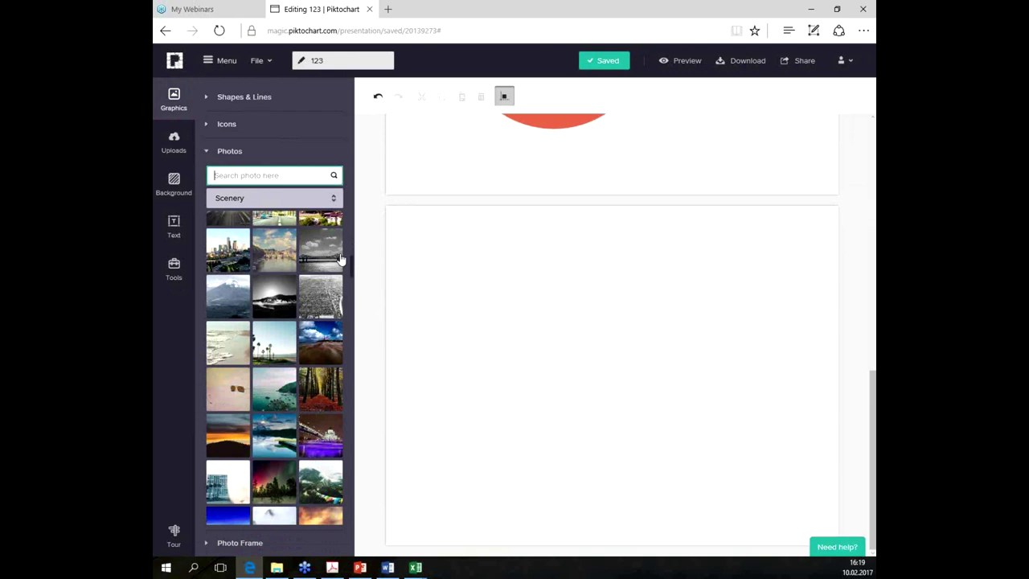
text(ду)
key(BackSpace)
key(BackSpace)
key(BackSpace)
text(д)
key(Return)
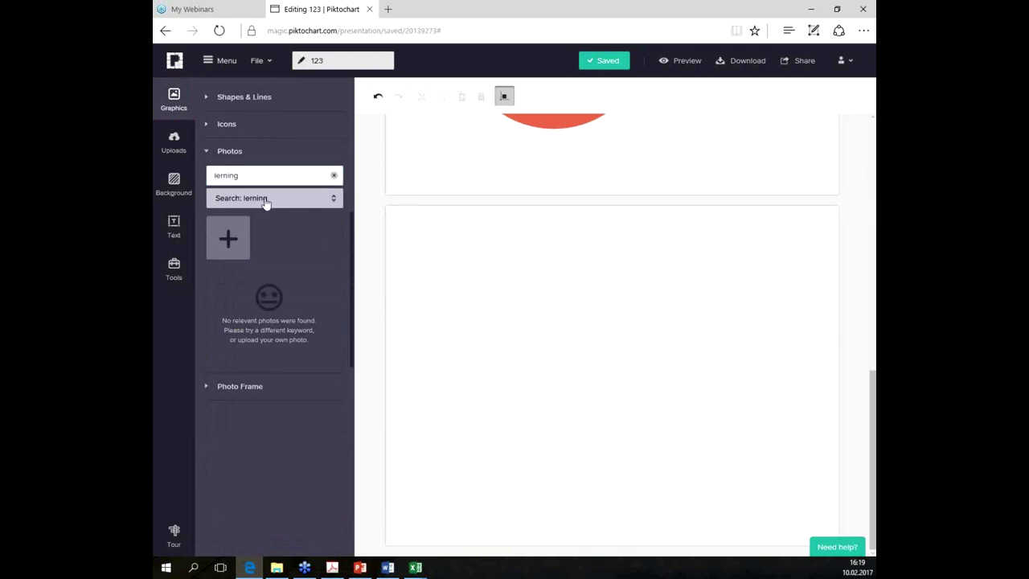
click(226, 174)
drag(240, 175, 159, 177)
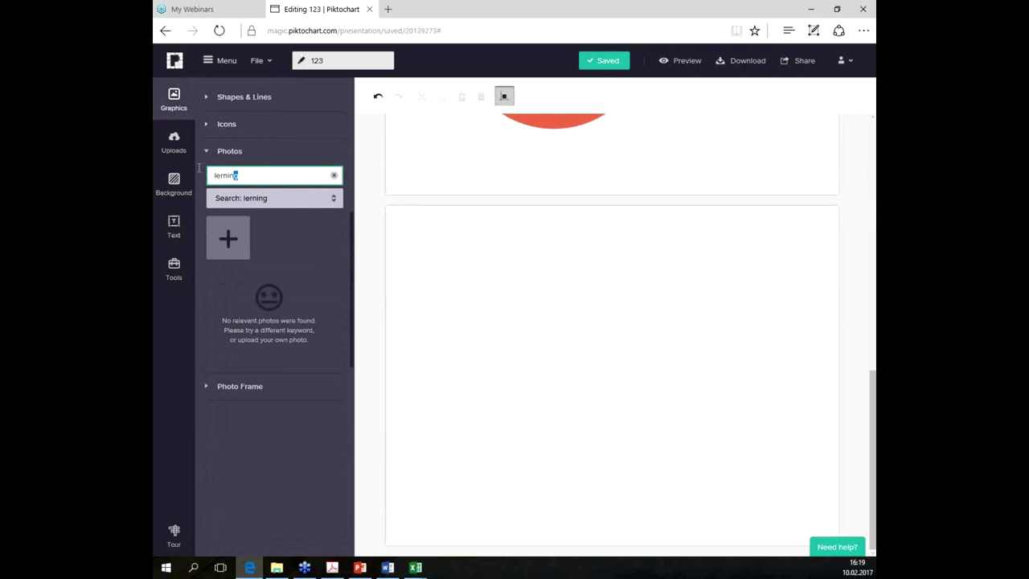
key(BackSpace)
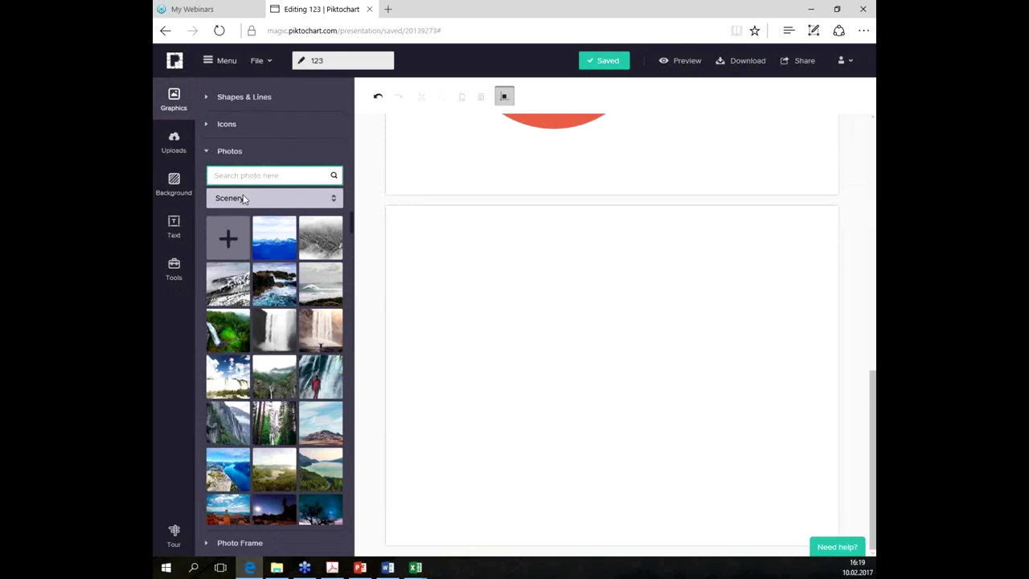
Step: Search the stock photos for 'study'
text(le)
key(BackSpace)
key(BackSpace)
text(stu)
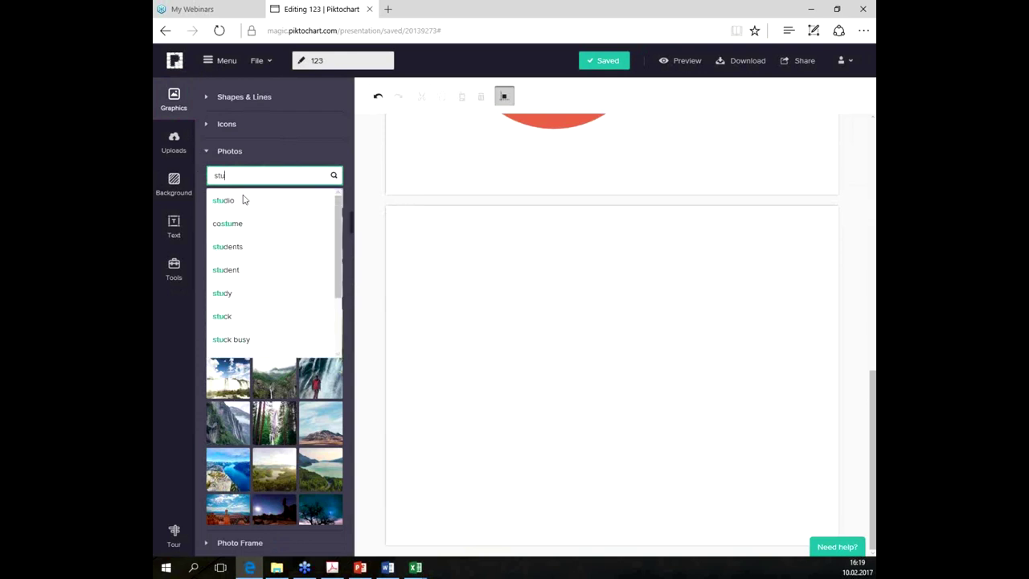
text(dy)
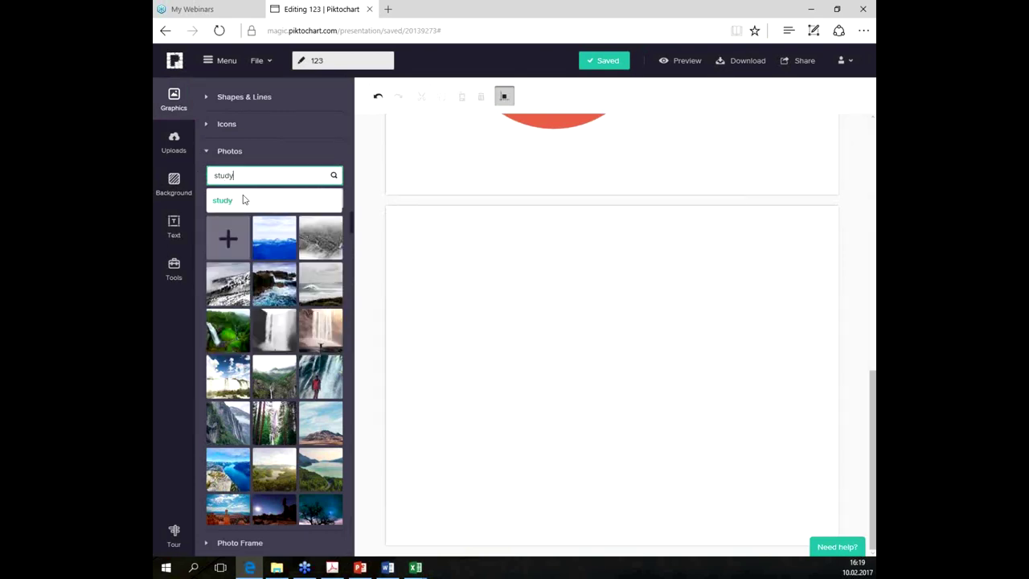
click(244, 199)
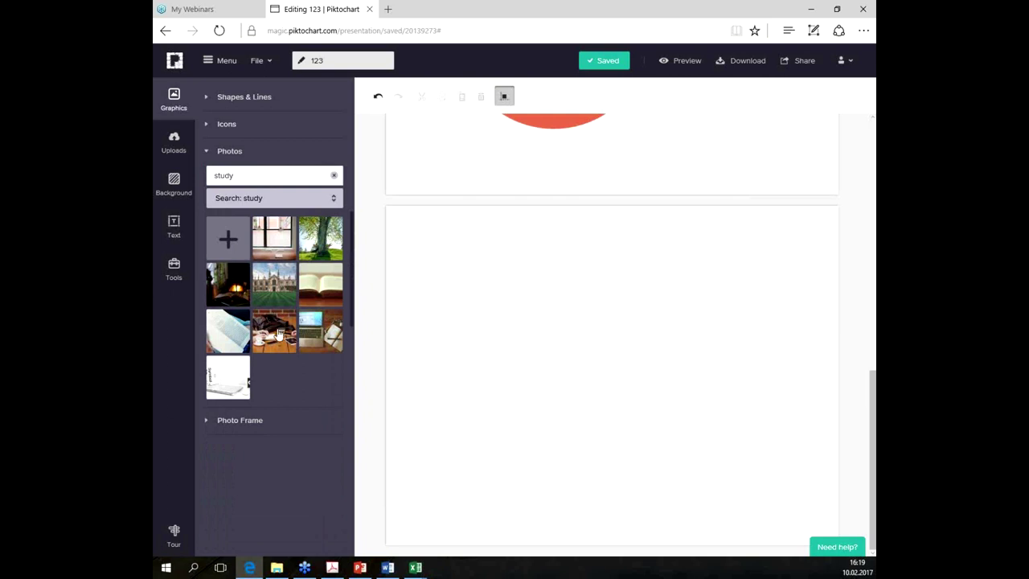
Step: Add desk, laptop, open-book, tree and hand-with-book photos; remove the window photo
drag(361, 344, 748, 273)
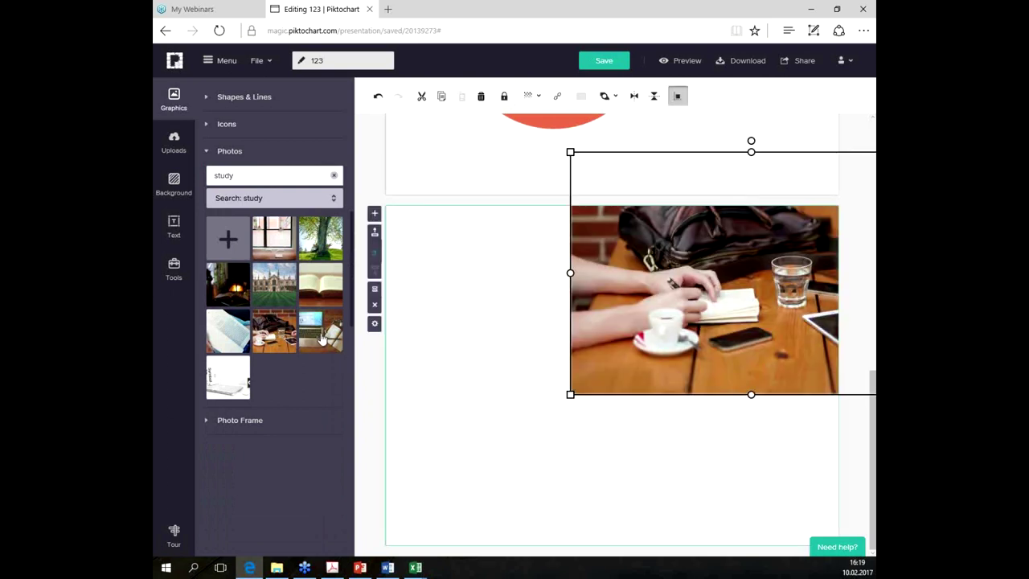
drag(320, 329, 732, 345)
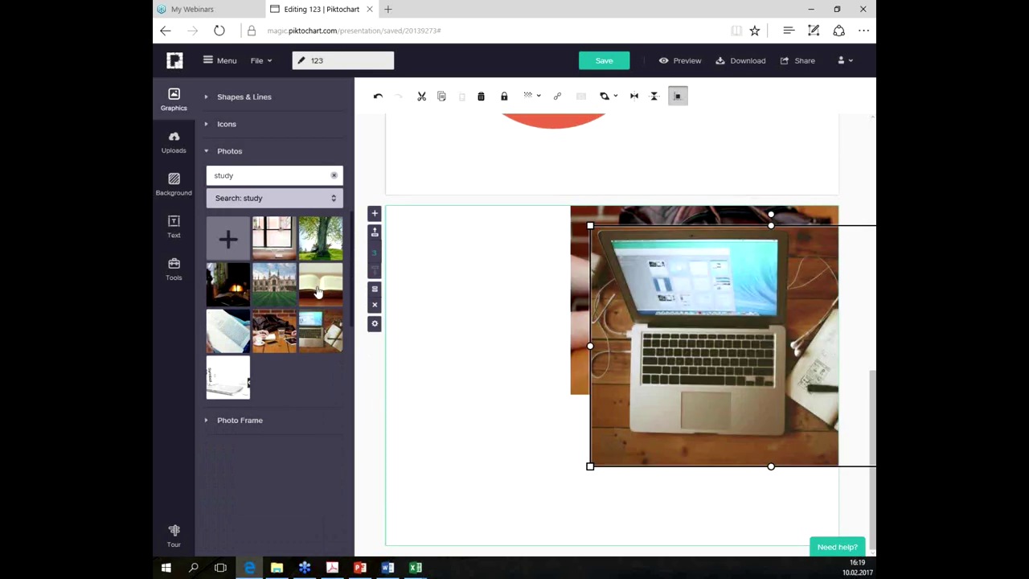
drag(321, 283, 719, 402)
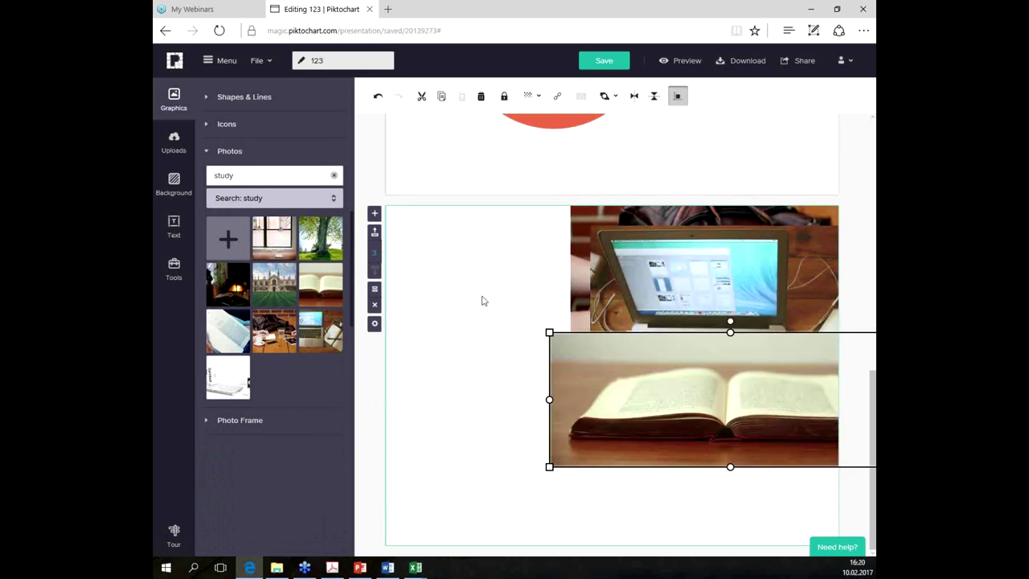
click(316, 241)
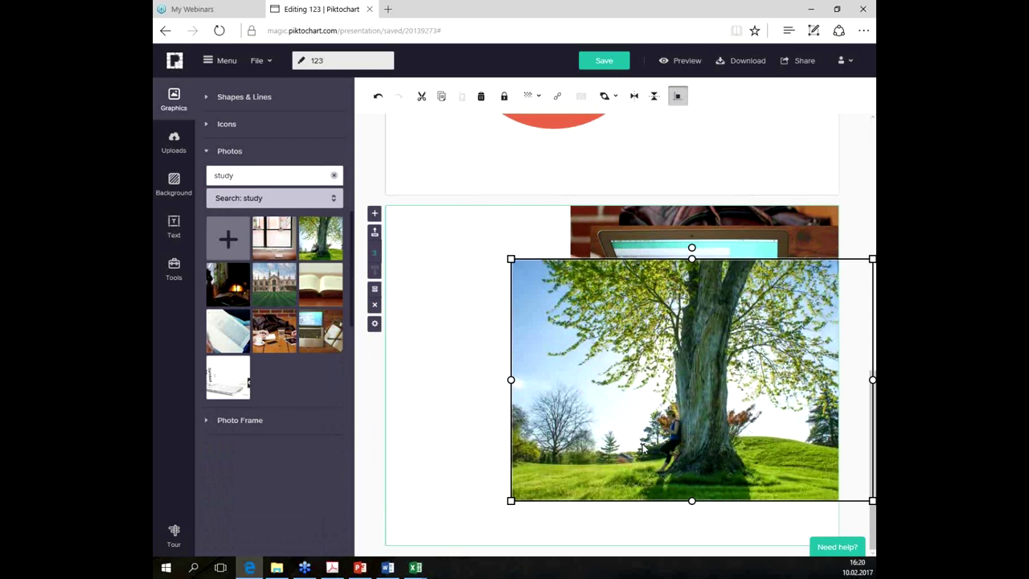
drag(274, 237, 626, 321)
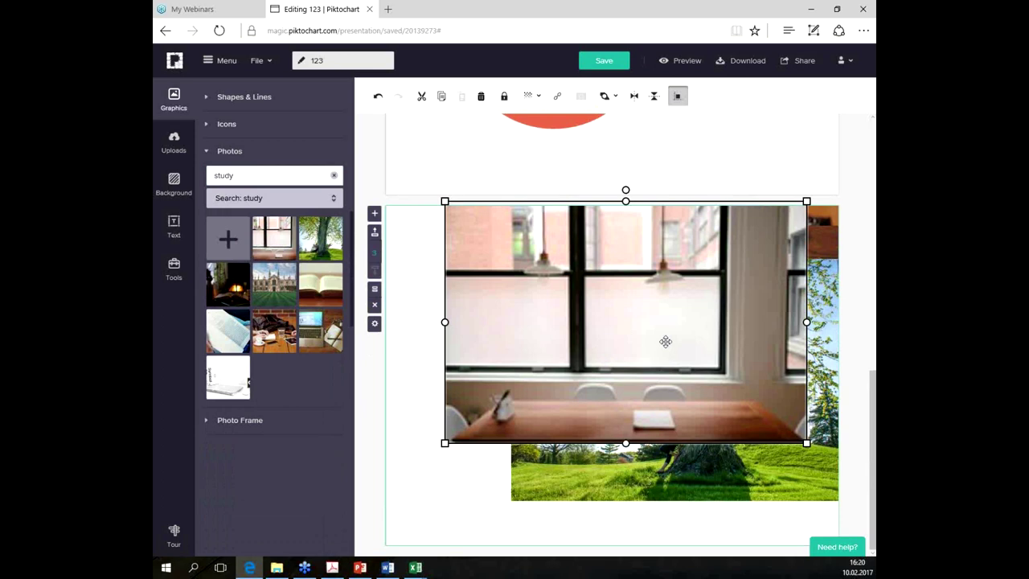
key(Delete)
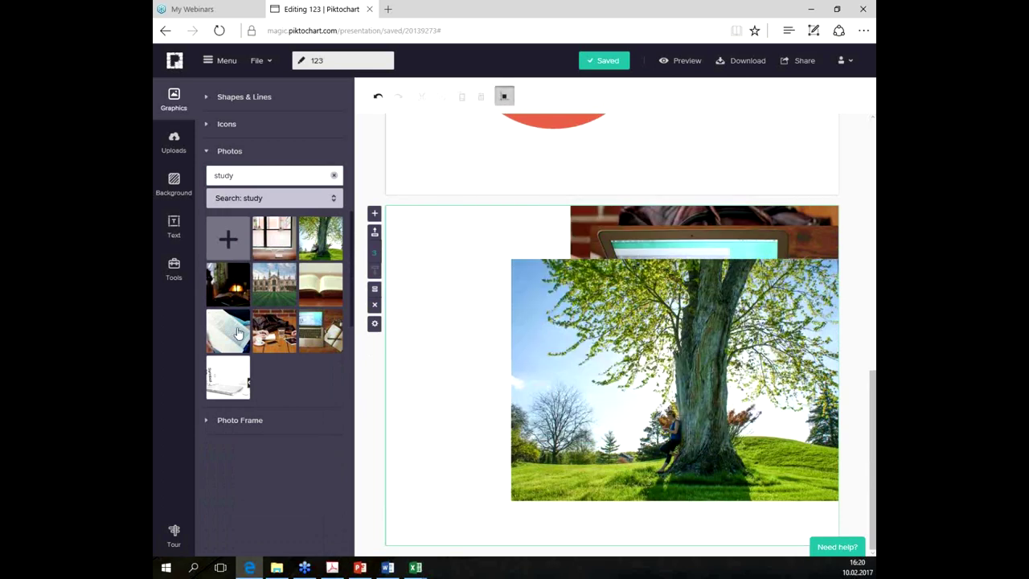
drag(229, 331, 705, 420)
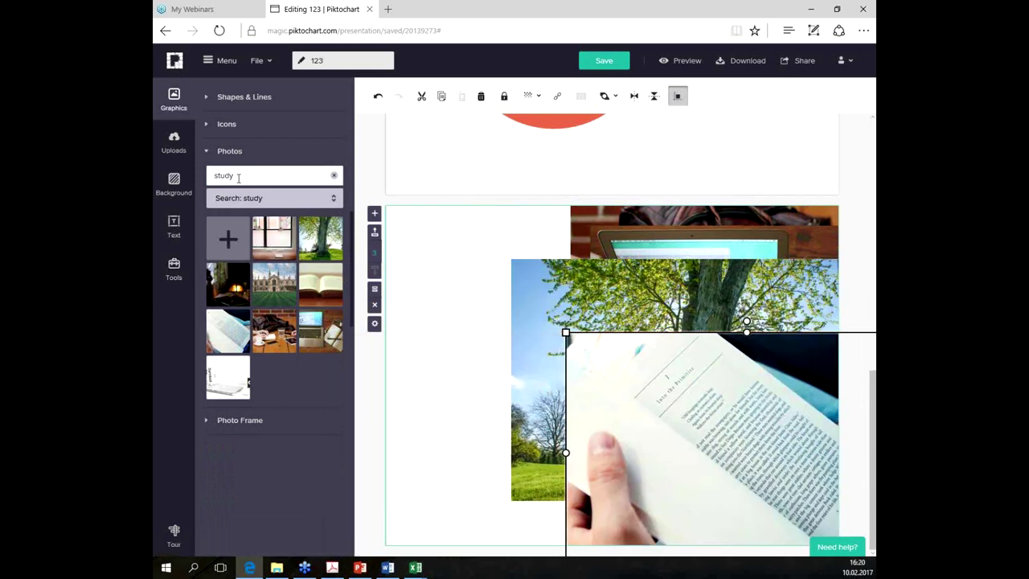
click(336, 176)
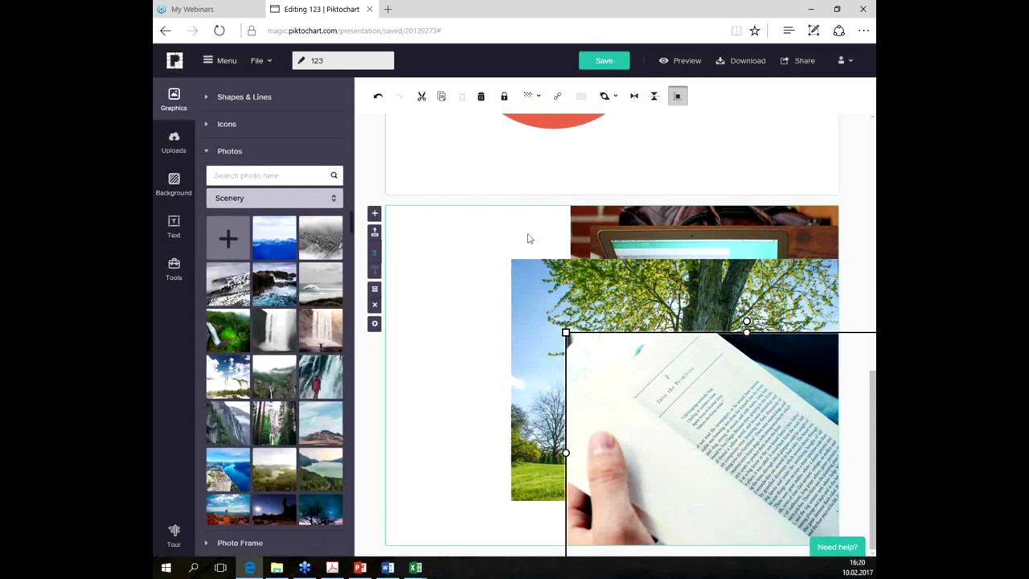
Step: Swap the Photos section for the Photo Frame collection and browse far down its templates
scroll(274, 412, down, 3)
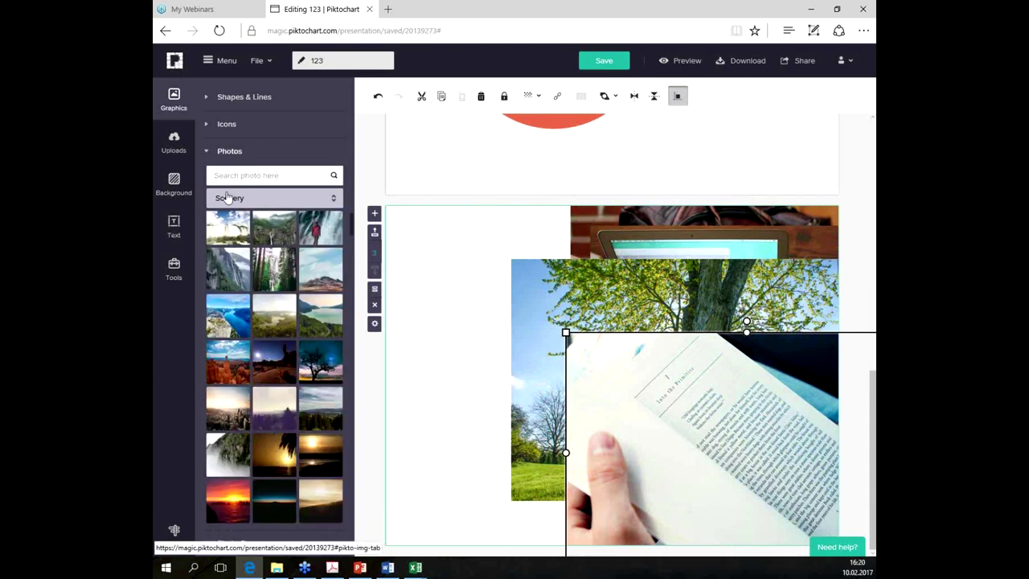
click(207, 160)
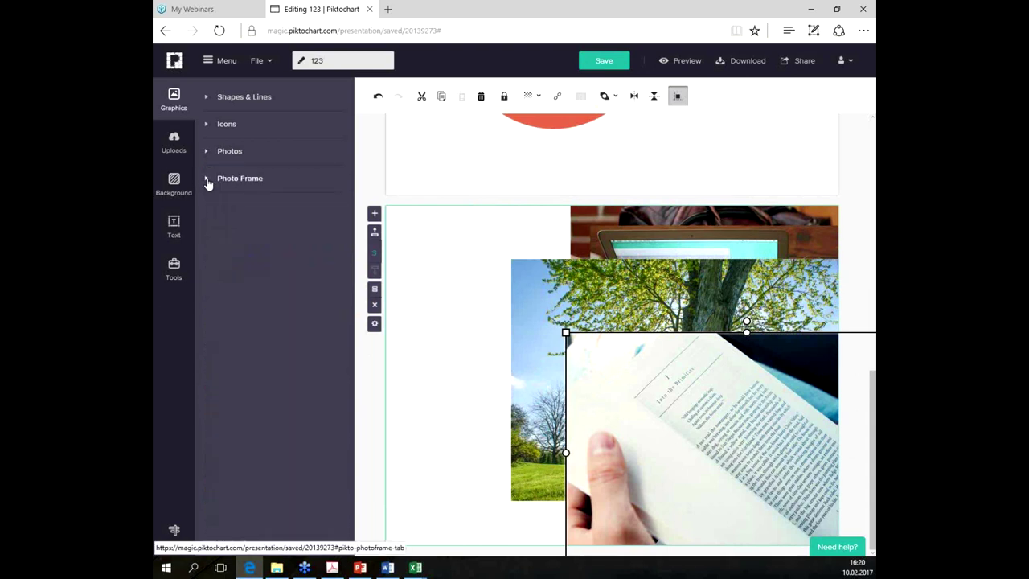
click(207, 180)
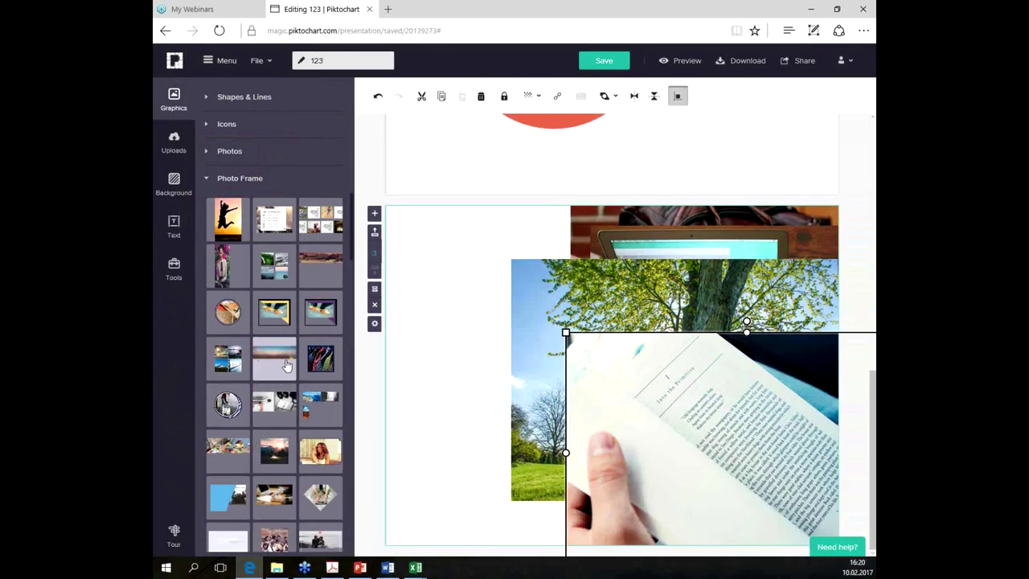
scroll(287, 366, down, 5)
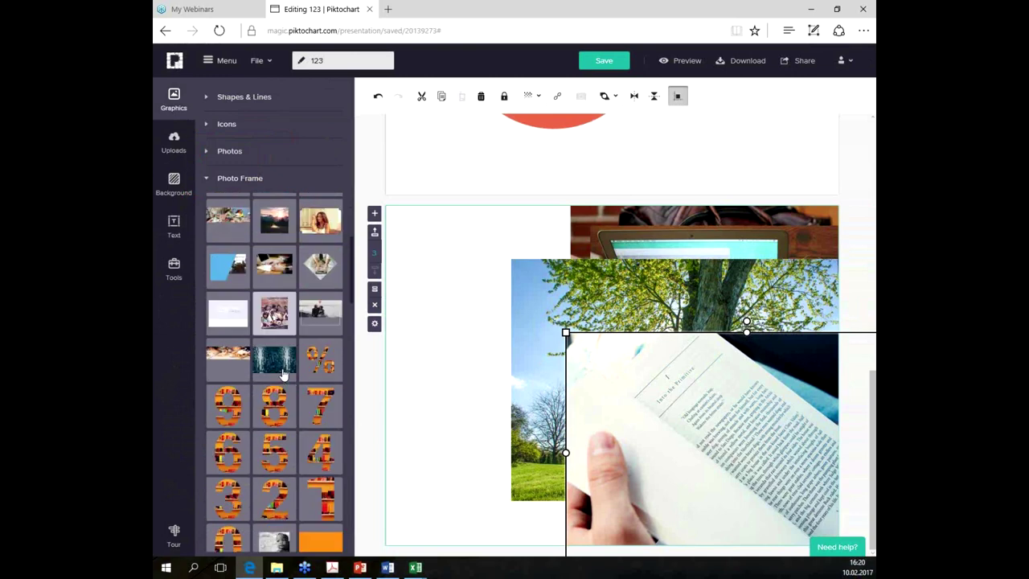
scroll(275, 377, down, 3)
scroll(275, 376, down, 3)
scroll(276, 376, down, 3)
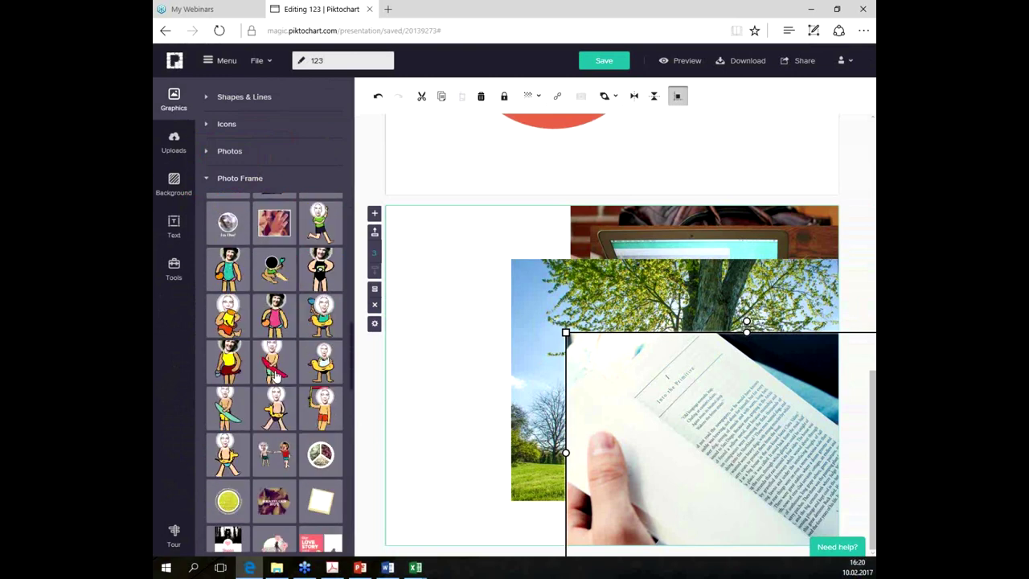
scroll(276, 376, down, 3)
scroll(276, 376, down, 3)
scroll(275, 377, down, 3)
scroll(276, 376, down, 3)
scroll(276, 376, down, 3)
scroll(276, 376, down, 3)
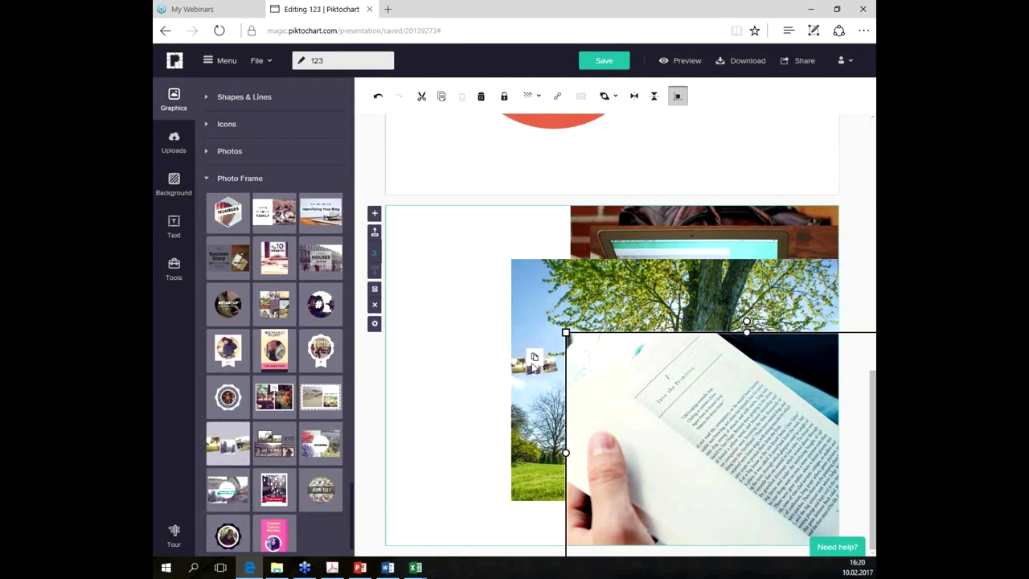
Step: Place the clothesline photo frame on the slide and drop photos into its left and middle frames
drag(230, 456, 505, 292)
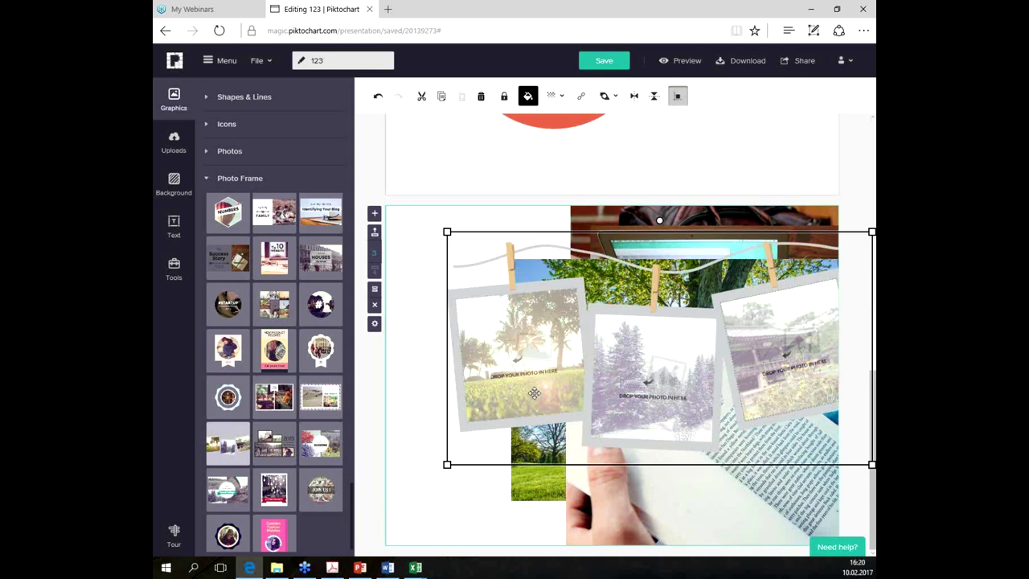
mouse_move(667, 537)
mouse_down()
mouse_move(535, 357)
mouse_move(546, 387)
mouse_up()
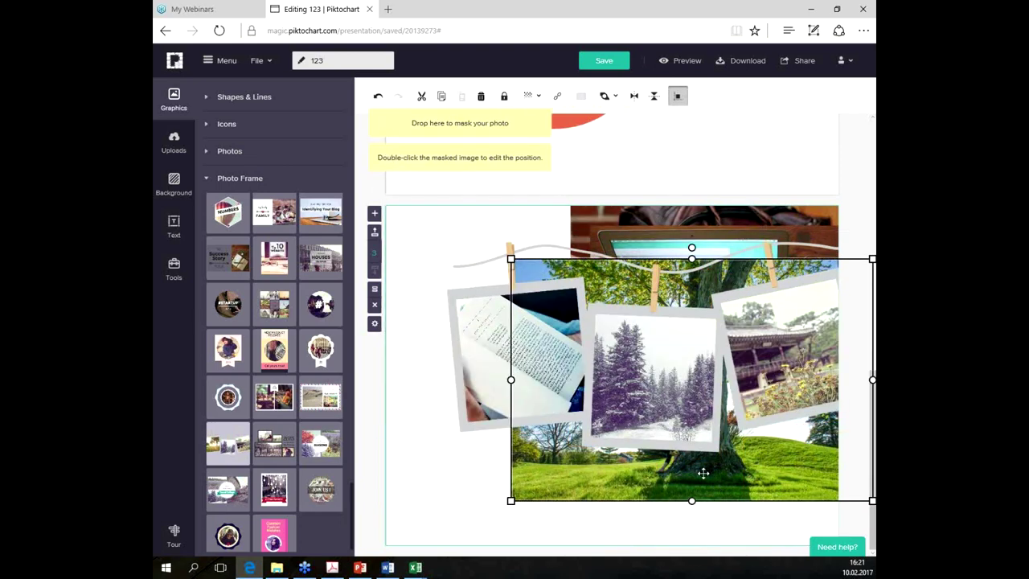
drag(698, 503, 612, 239)
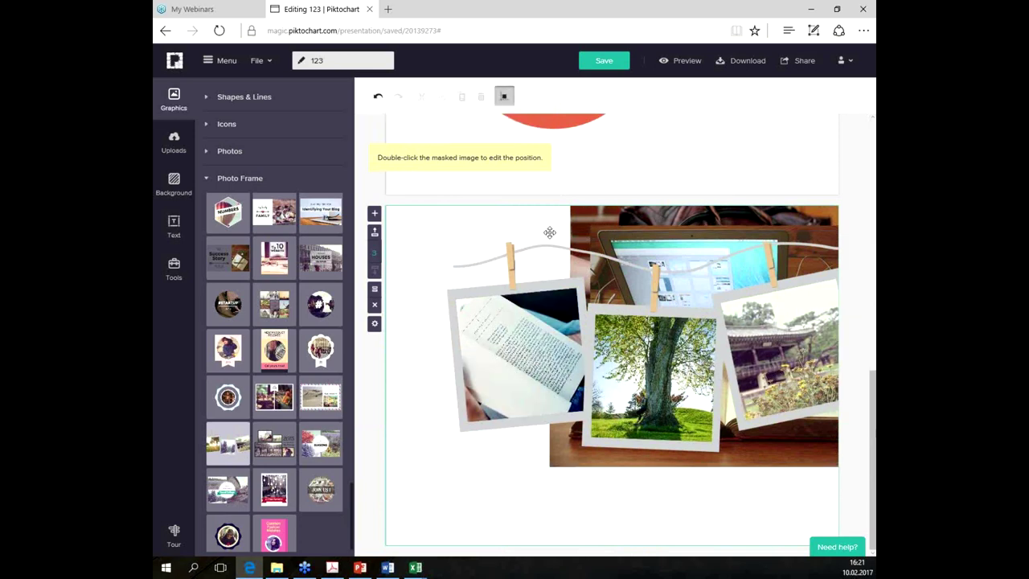
click(614, 211)
mouse_move(615, 211)
mouse_down()
mouse_move(551, 390)
mouse_move(530, 366)
mouse_up()
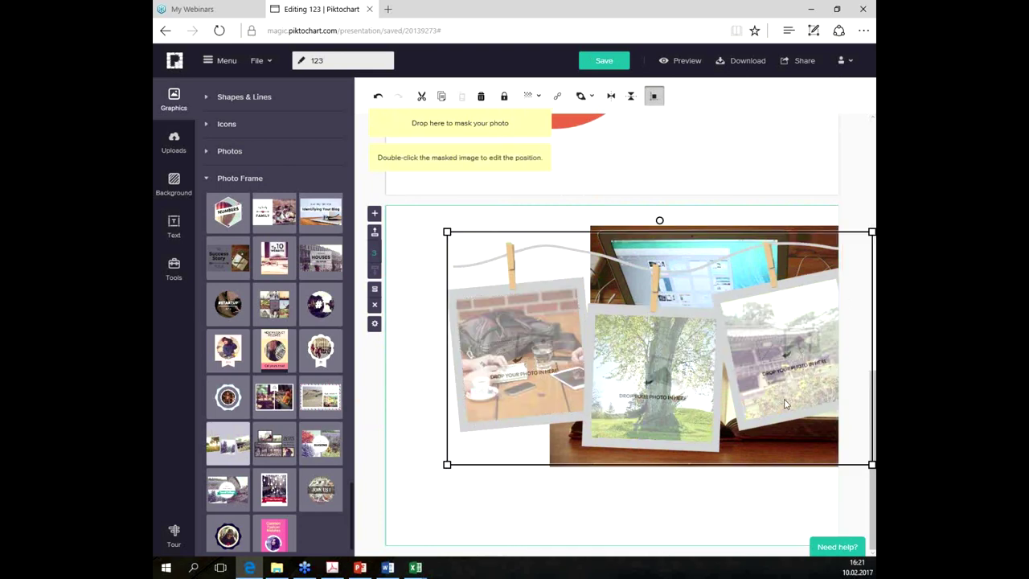
click(756, 504)
Step: Move the clothesline frame group slightly lower and to the left
click(501, 241)
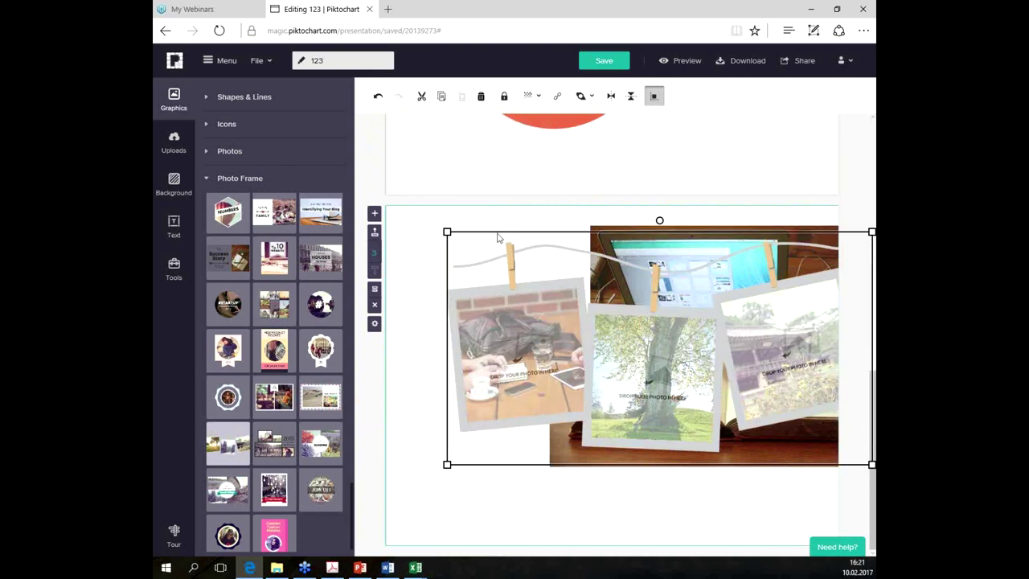
click(498, 236)
click(468, 239)
drag(454, 284, 454, 294)
key(Down)
key(Down)
key(Down)
key(Down)
key(Down)
key(Down)
key(Down)
key(Down)
key(Down)
key(Down)
key(Down)
key(Down)
key(Down)
key(Down)
key(Down)
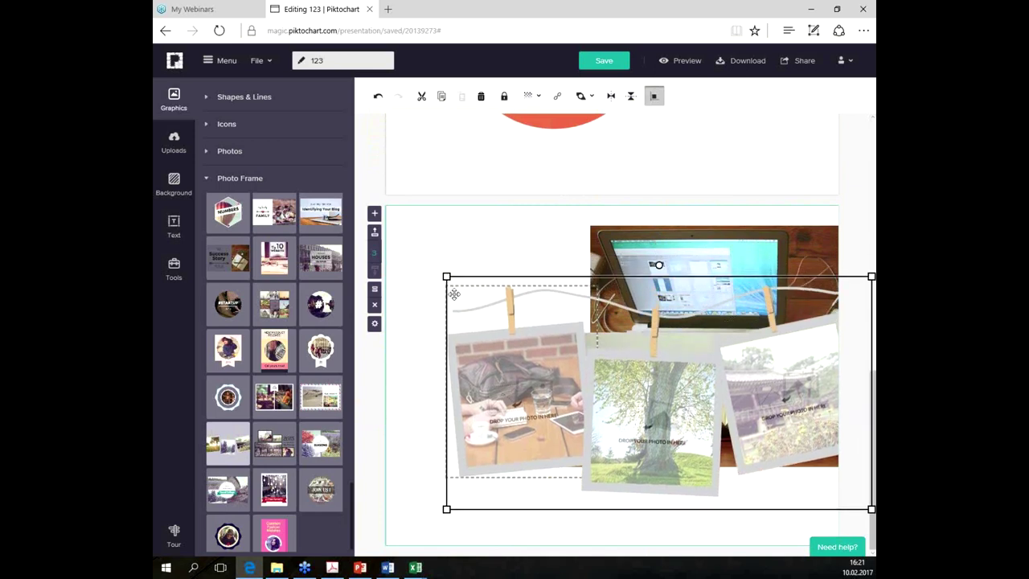
key(Left)
key(Left)
key(Left)
key(Left)
key(Left)
key(Left)
key(Left)
key(Left)
key(Left)
key(Left)
key(Left)
key(Left)
key(Left)
key(Left)
key(Left)
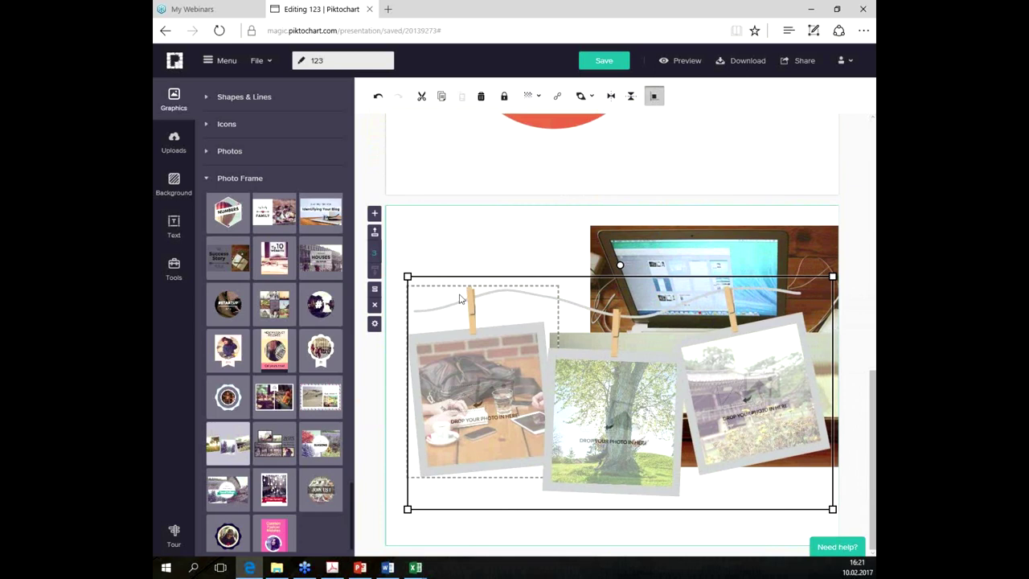
Step: Mask the laptop photo into the left frame and delete the leftover photo strip
click(696, 243)
mouse_move(731, 266)
mouse_down()
mouse_move(743, 379)
mouse_move(488, 404)
mouse_up()
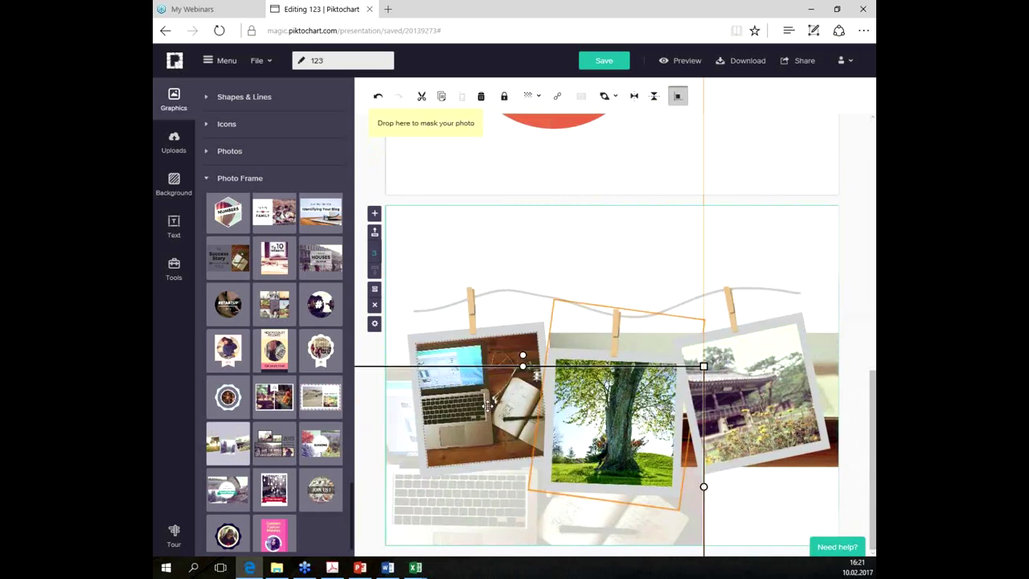
drag(487, 405, 487, 406)
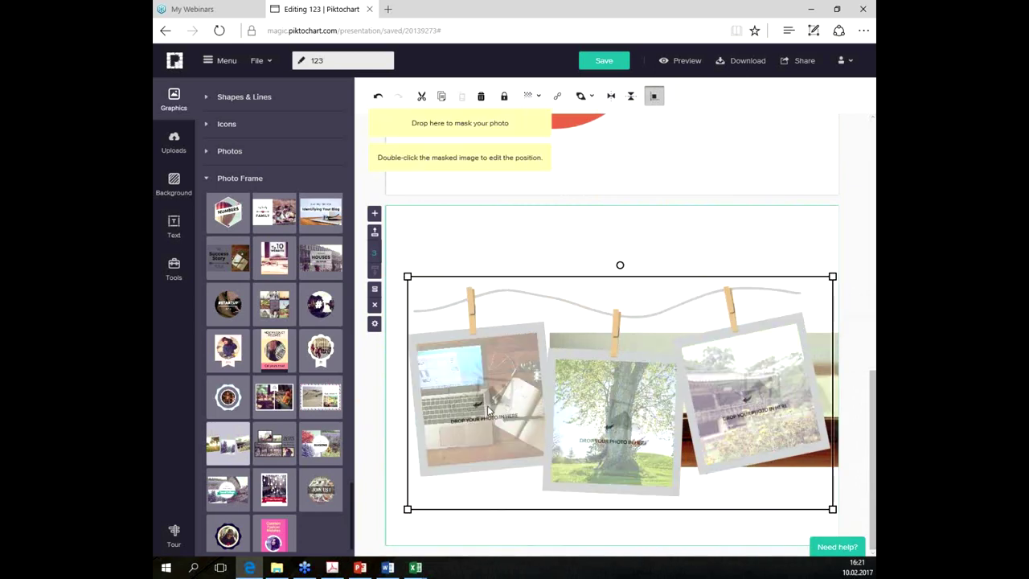
click(805, 233)
click(835, 354)
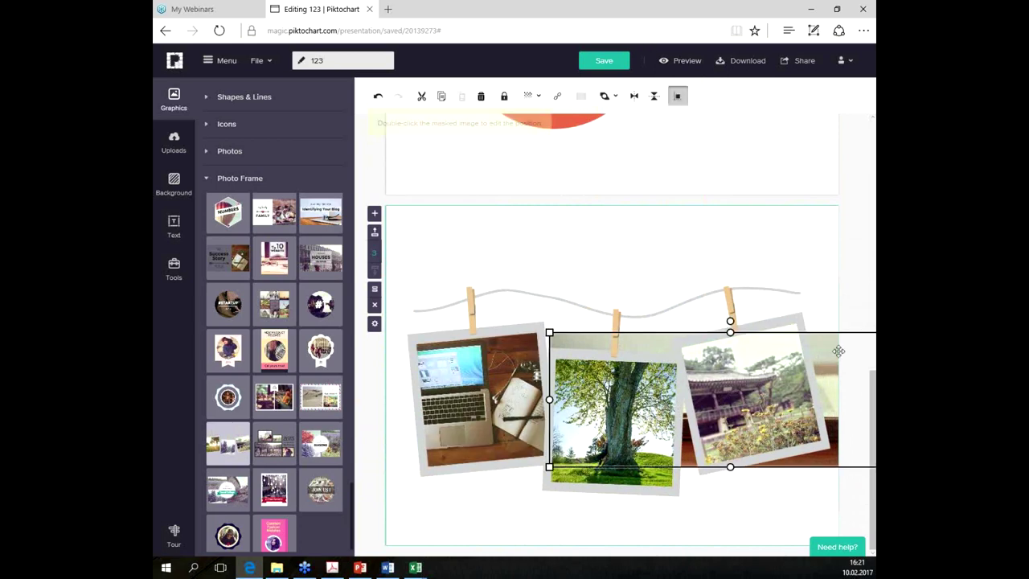
key(Delete)
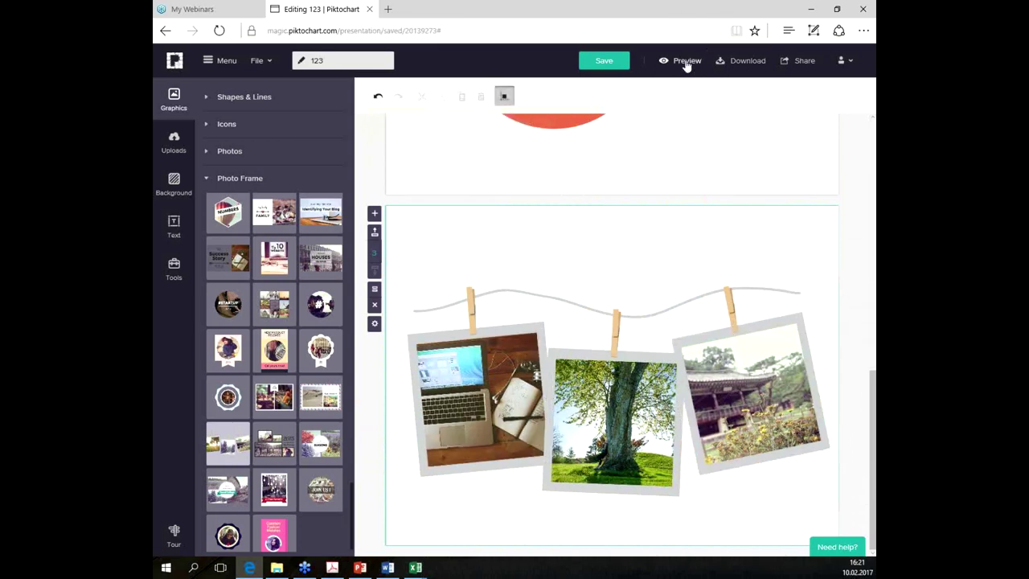
Step: Preview the finished infographic, scroll through it, then exit the preview
click(684, 62)
scroll(491, 278, down, 5)
scroll(493, 279, down, 3)
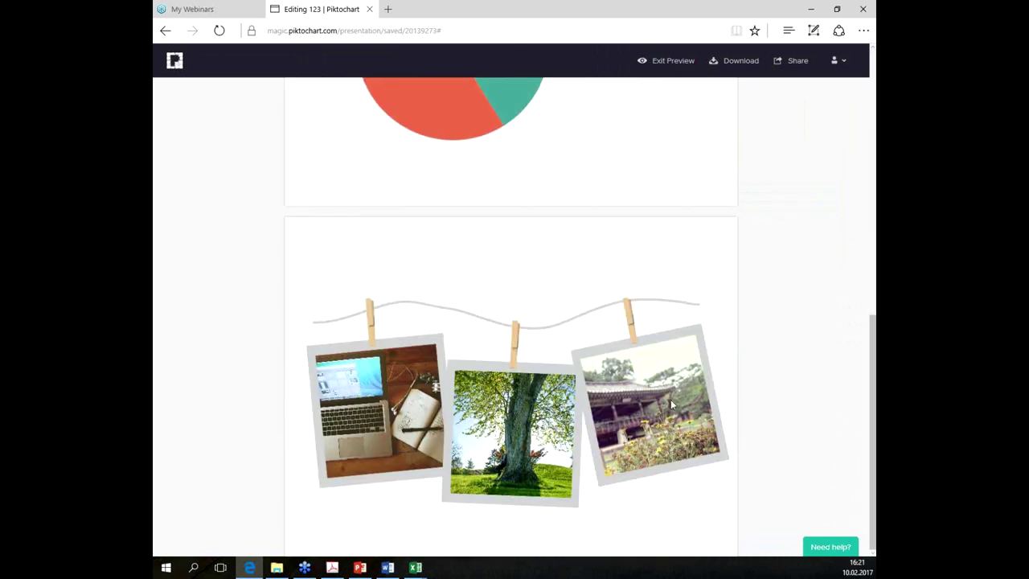
click(674, 60)
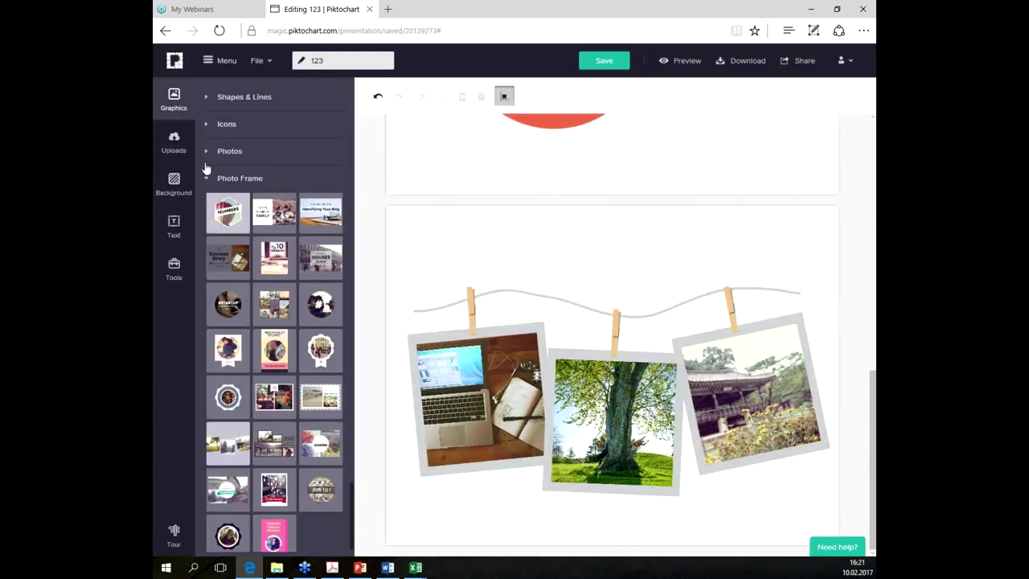
Step: Search the photo library for 'Education'
click(212, 151)
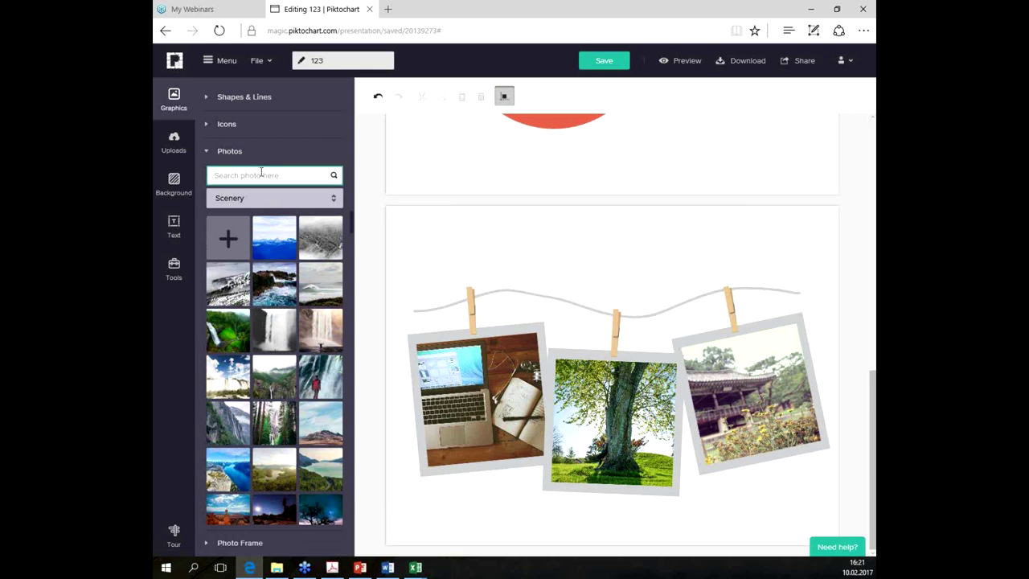
text(su)
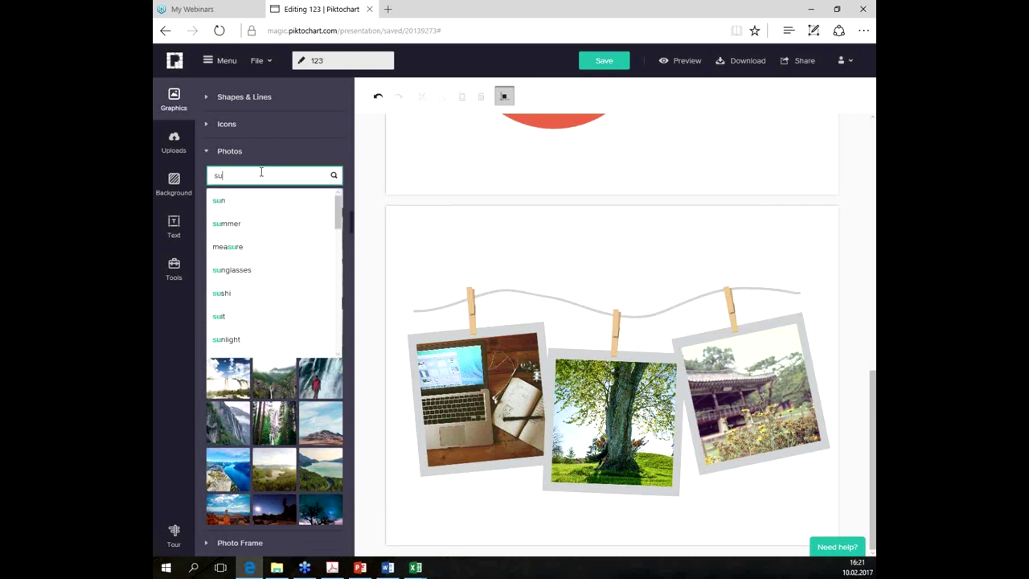
key(BackSpace)
key(BackSpace)
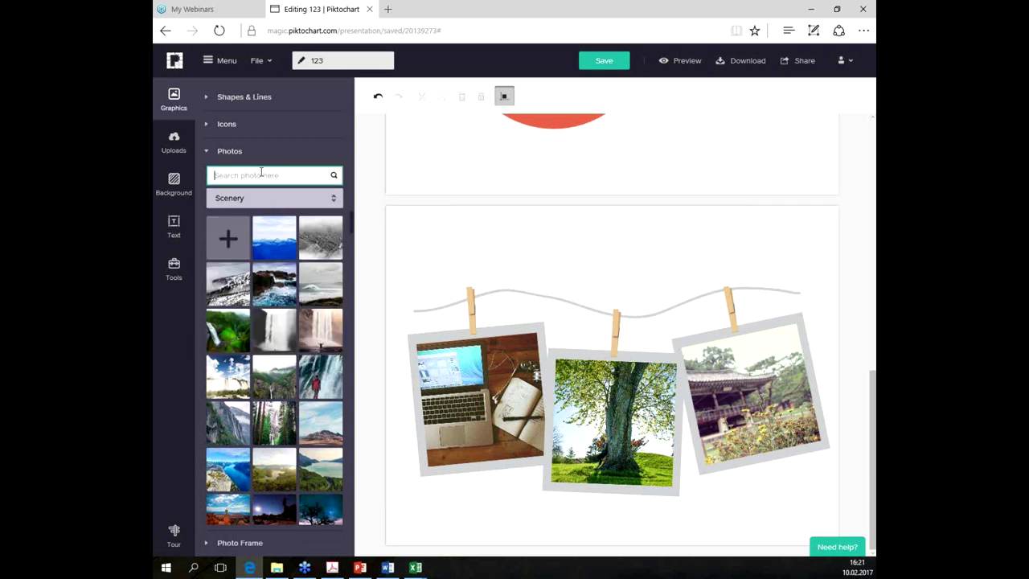
text(education)
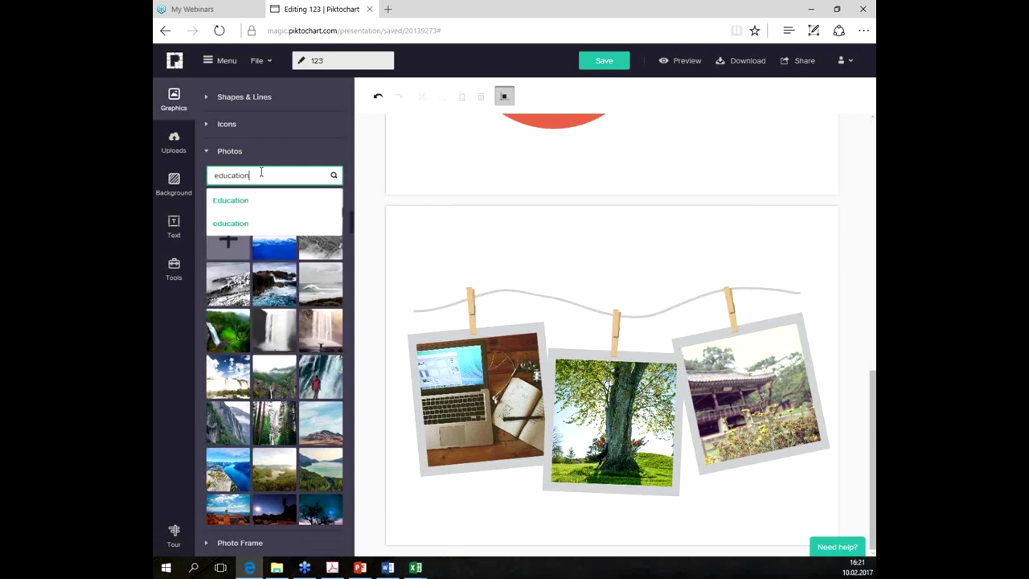
key(Down)
key(Return)
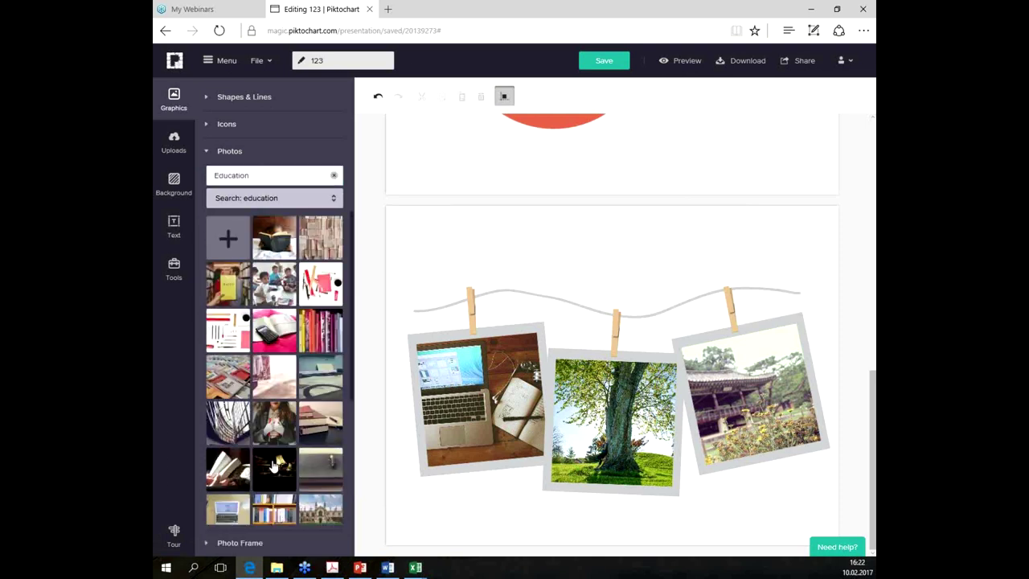
Step: Put the bookshelf photo into the right polaroid frame and preview the slides
scroll(272, 464, down, 3)
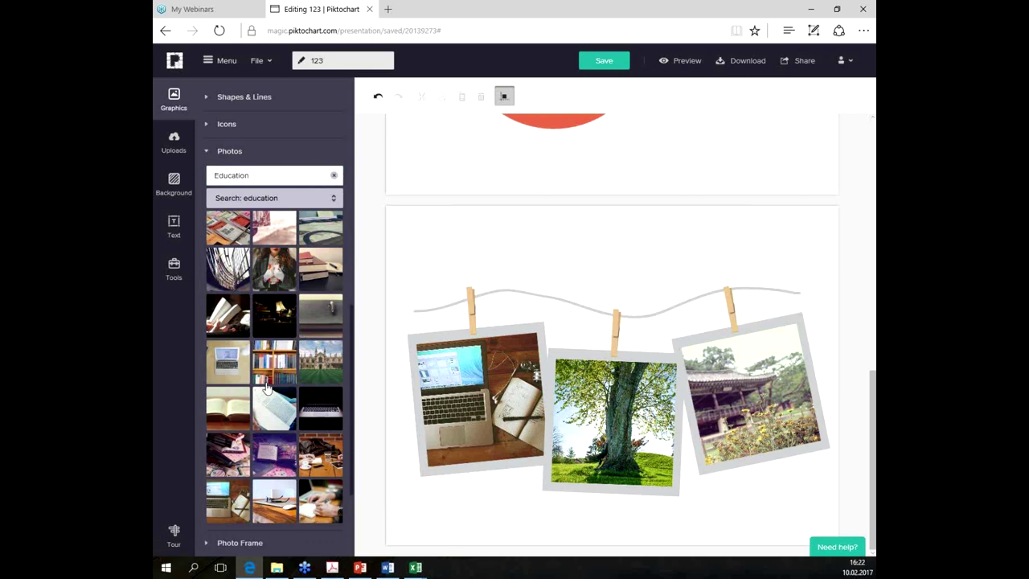
drag(273, 365, 751, 394)
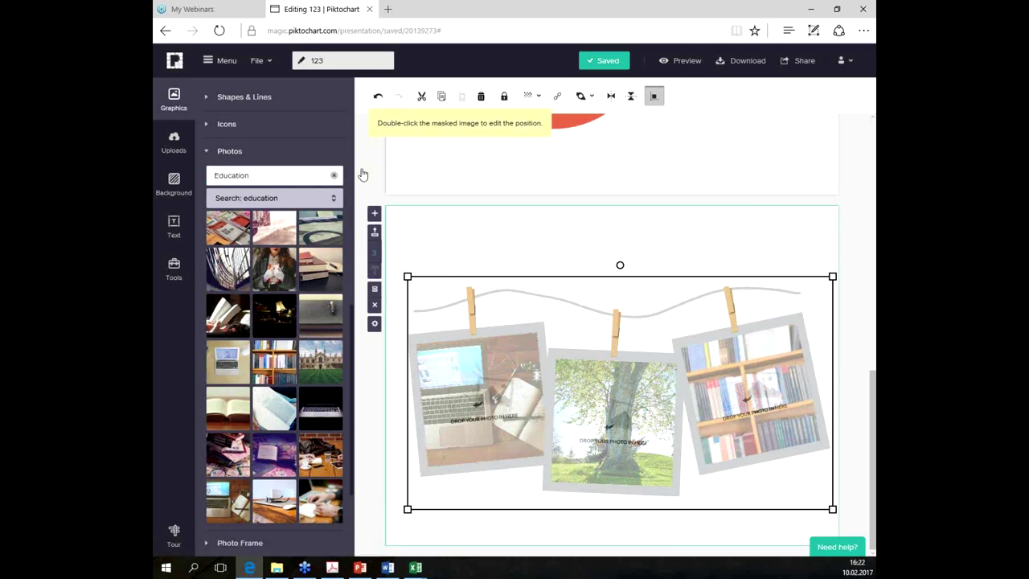
click(666, 61)
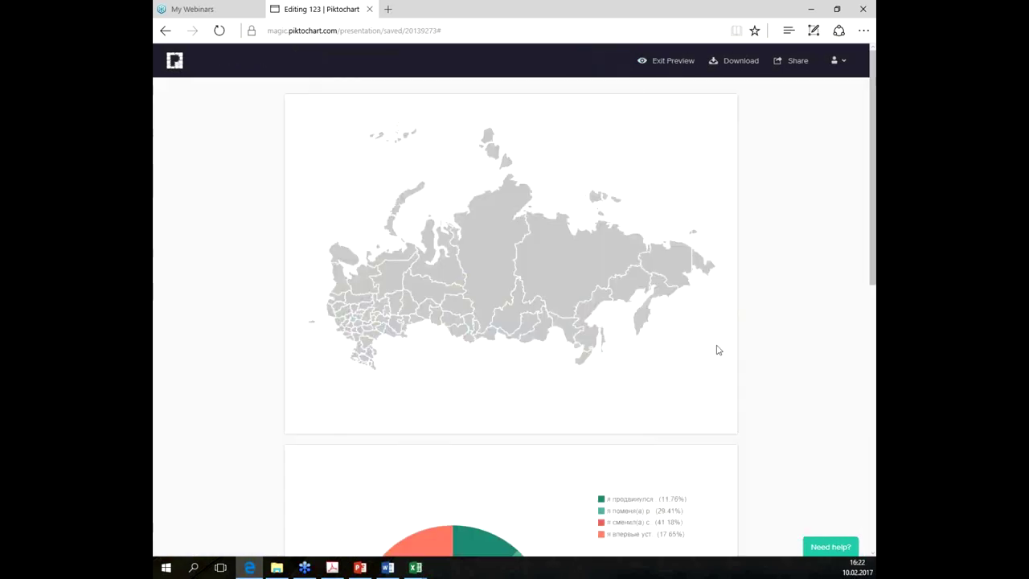
Step: Try the right-click page options on the preview's photos, then return to editing
scroll(494, 390, down, 7)
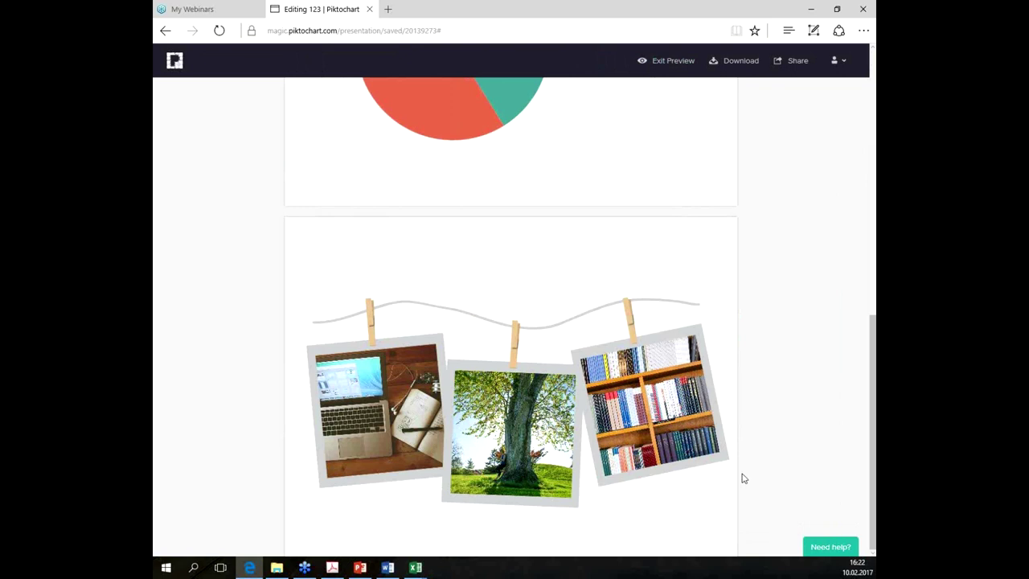
right_click(711, 326)
click(631, 503)
right_click(587, 508)
click(767, 325)
right_click(677, 271)
click(692, 279)
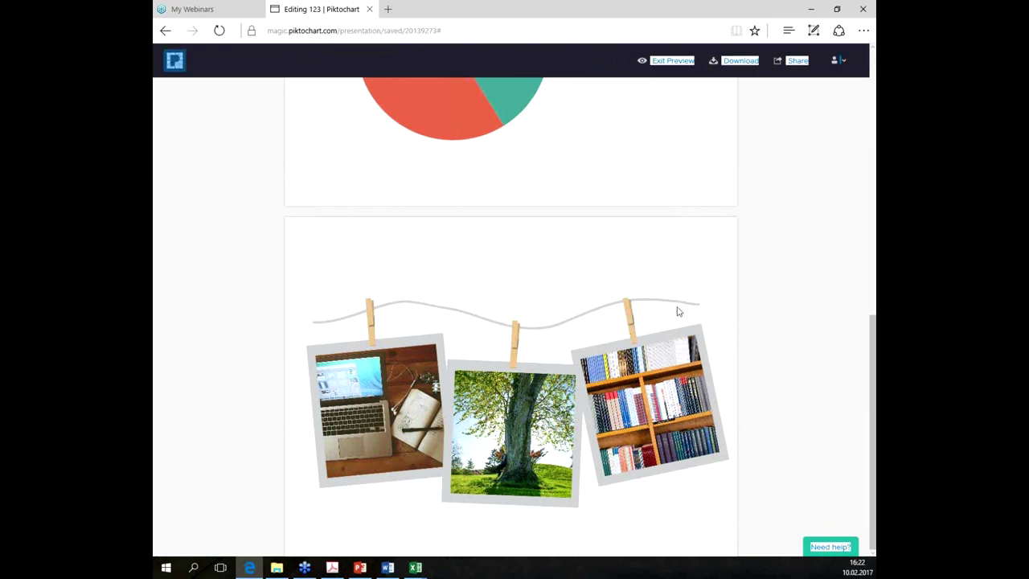
click(677, 242)
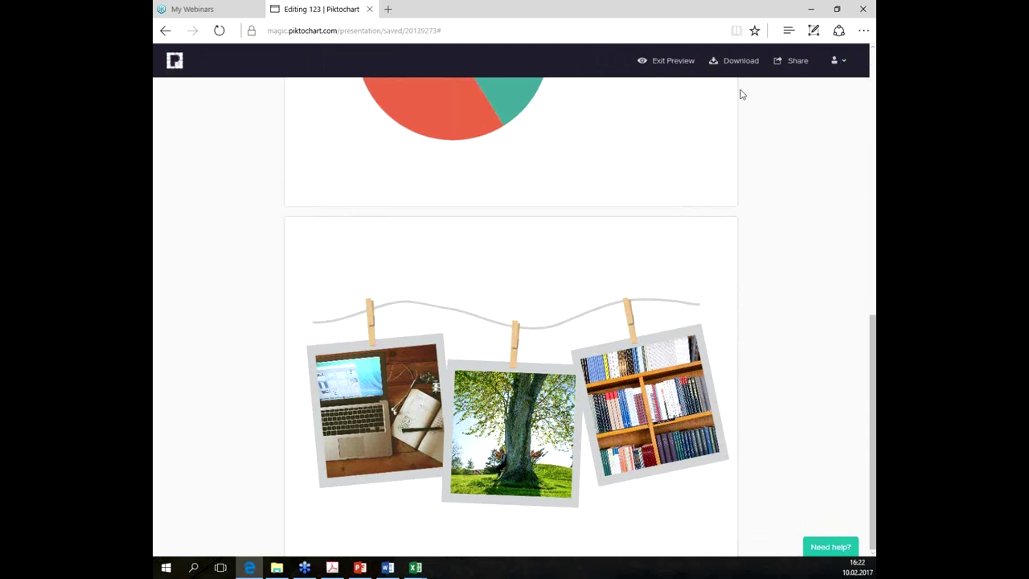
click(668, 61)
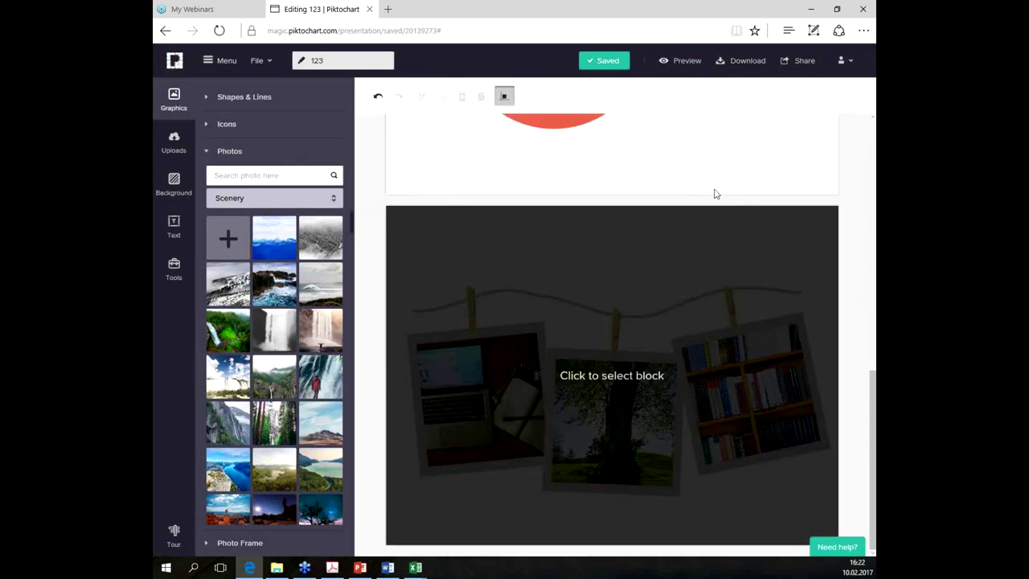
Step: Delete the pie-chart block and the map block, then preview the remaining clothesline slide
scroll(486, 239, up, 5)
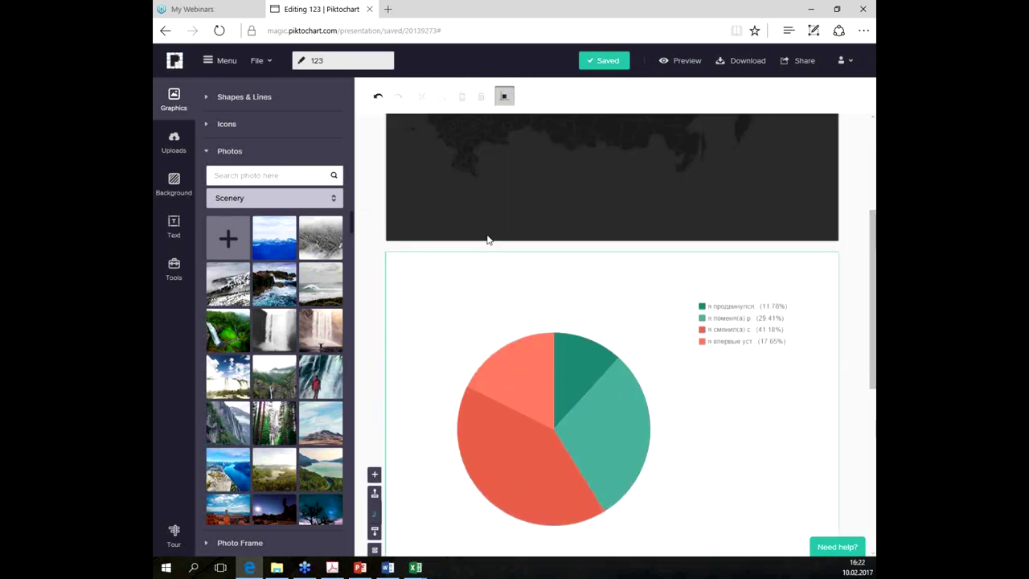
click(374, 350)
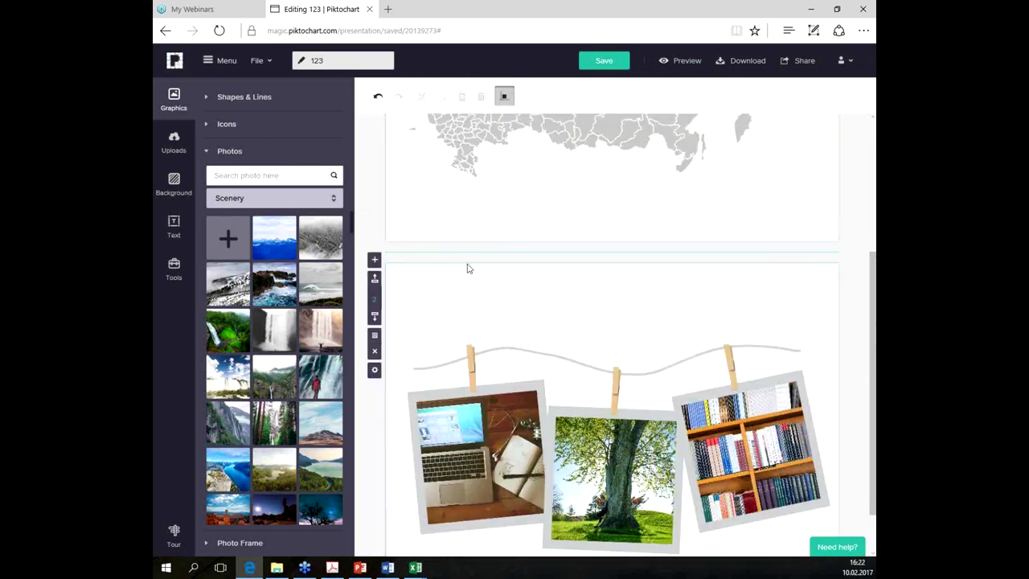
scroll(482, 305, up, 3)
click(521, 372)
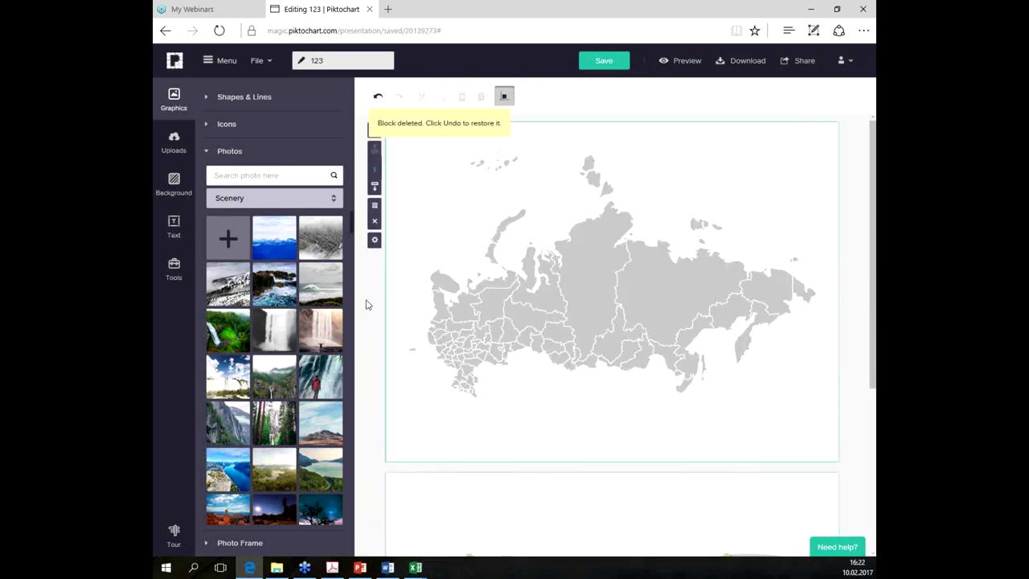
click(374, 223)
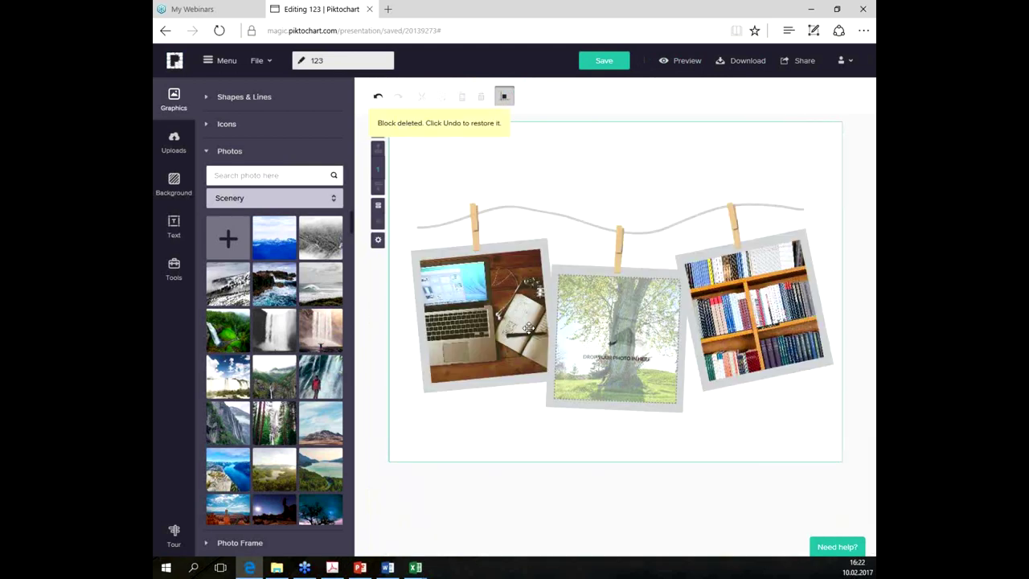
click(684, 61)
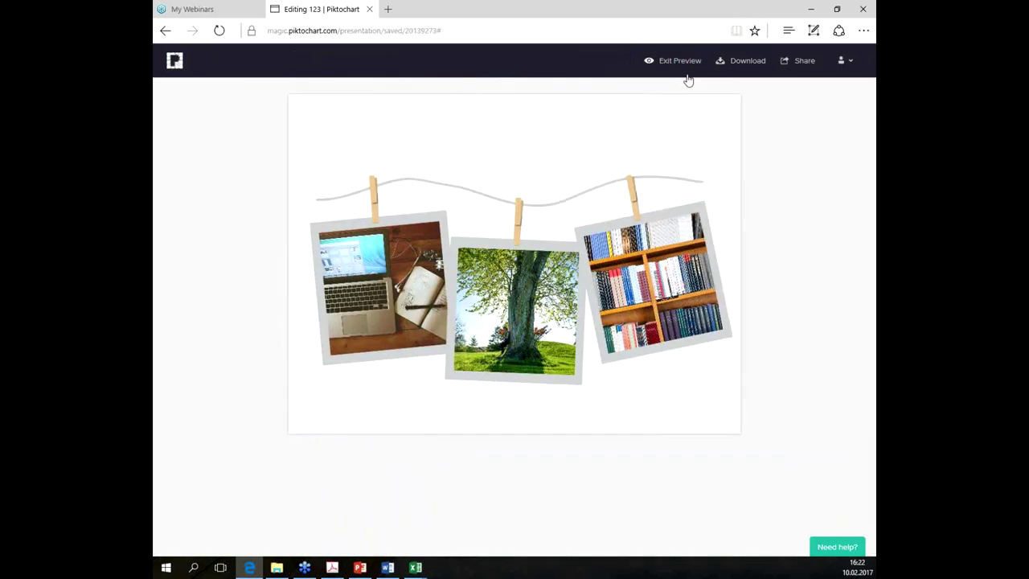
Step: From the preview, save the clothesline slide image as the PNG file 20139273.png
right_click(567, 171)
click(560, 165)
right_click(560, 164)
click(619, 399)
right_click(619, 400)
click(619, 400)
right_click(649, 288)
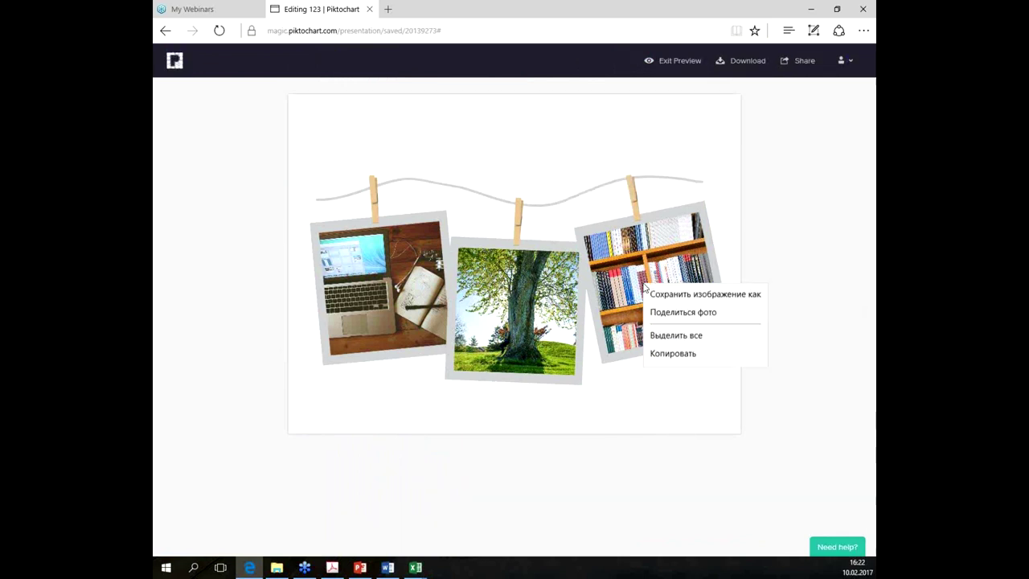
click(659, 295)
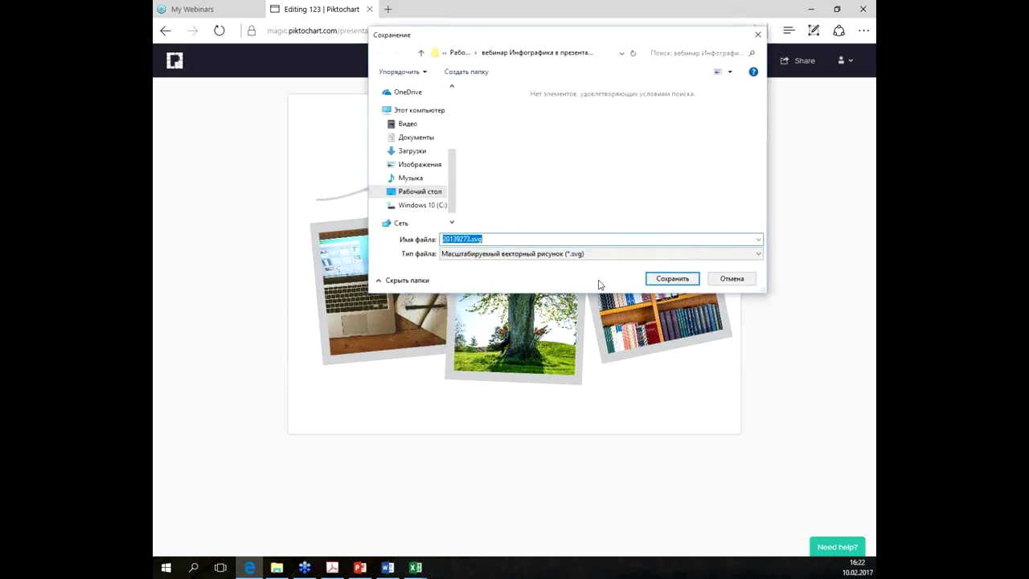
click(550, 255)
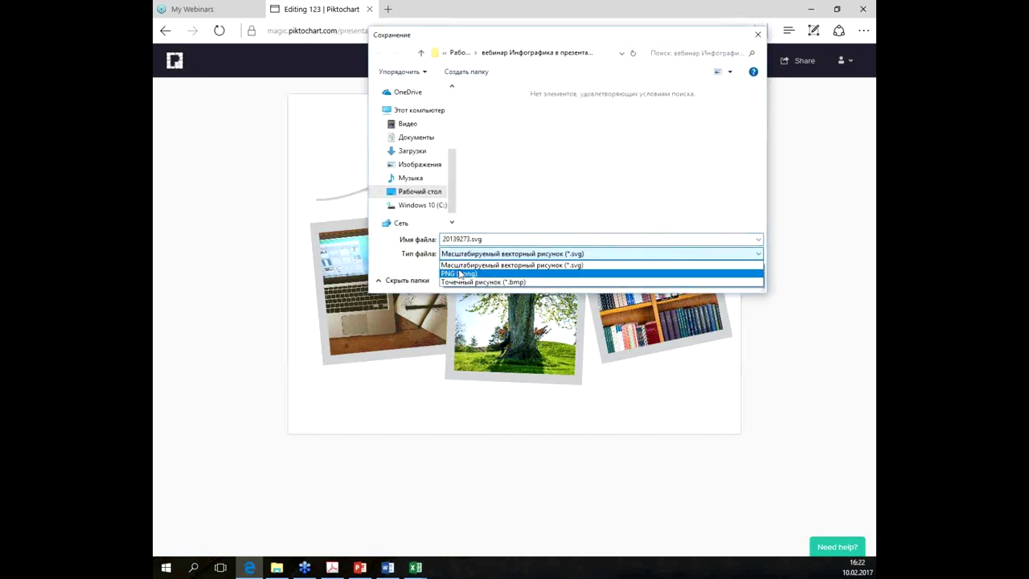
click(456, 274)
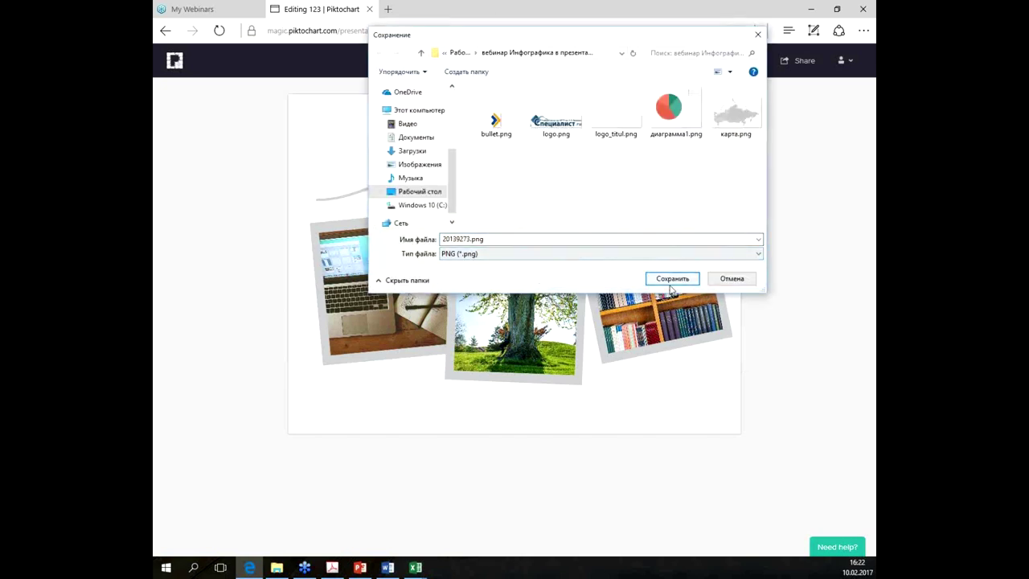
click(670, 278)
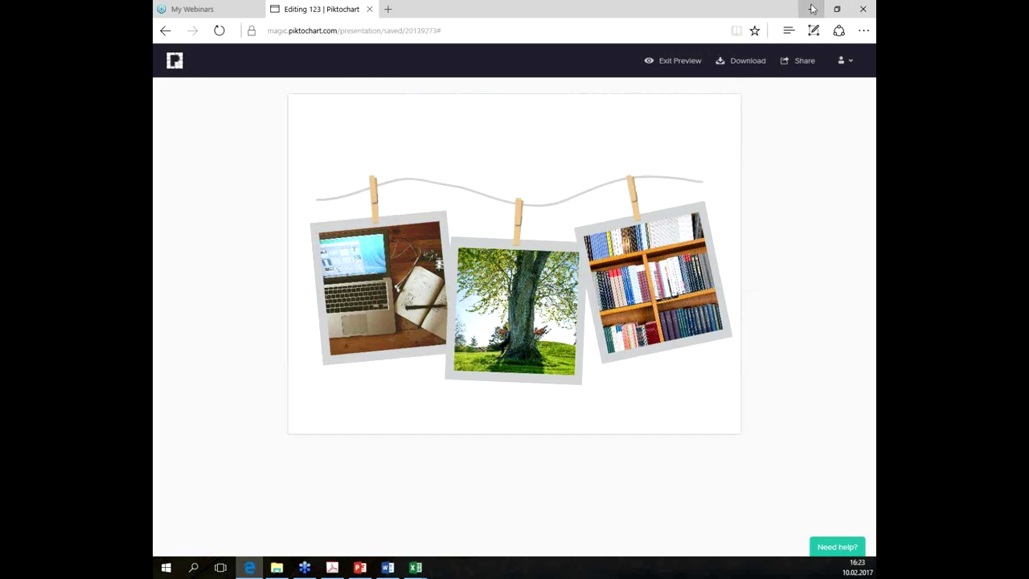
click(810, 9)
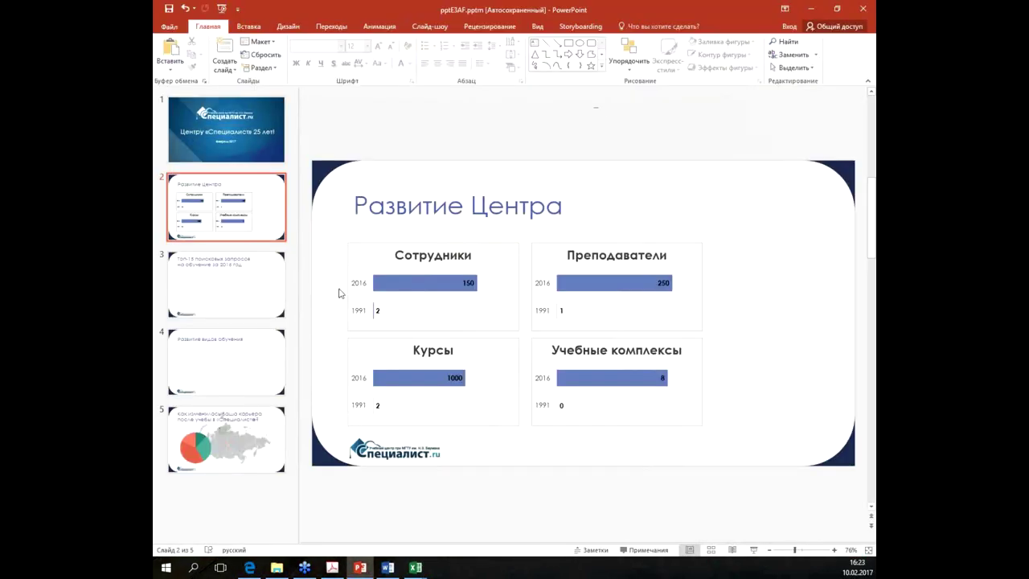
Step: Delete 20139273.png via PowerPoint's Insert Pictures dialog, cancel, and bring Piktochart back
click(250, 27)
click(237, 53)
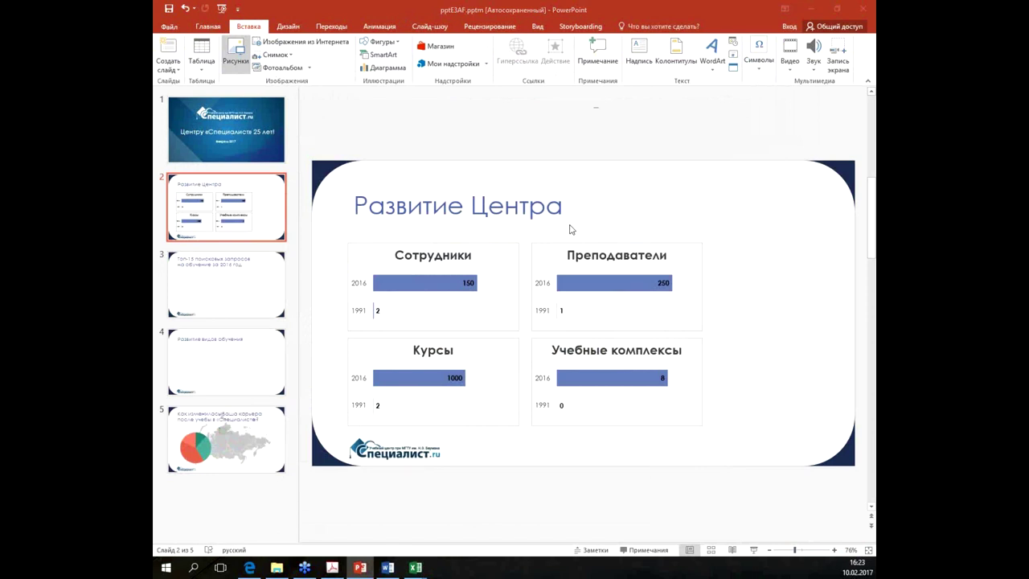
click(285, 93)
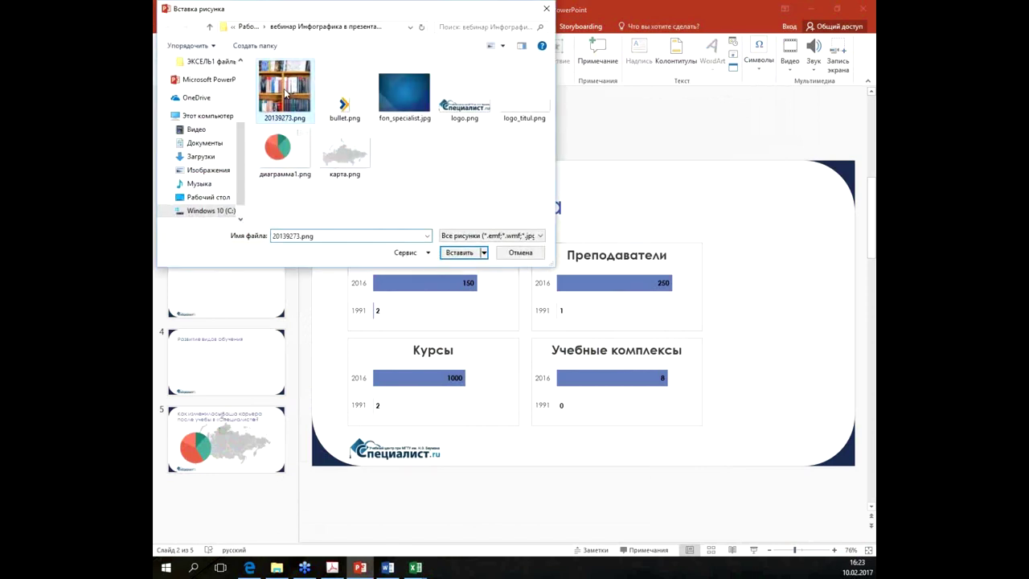
key(Delete)
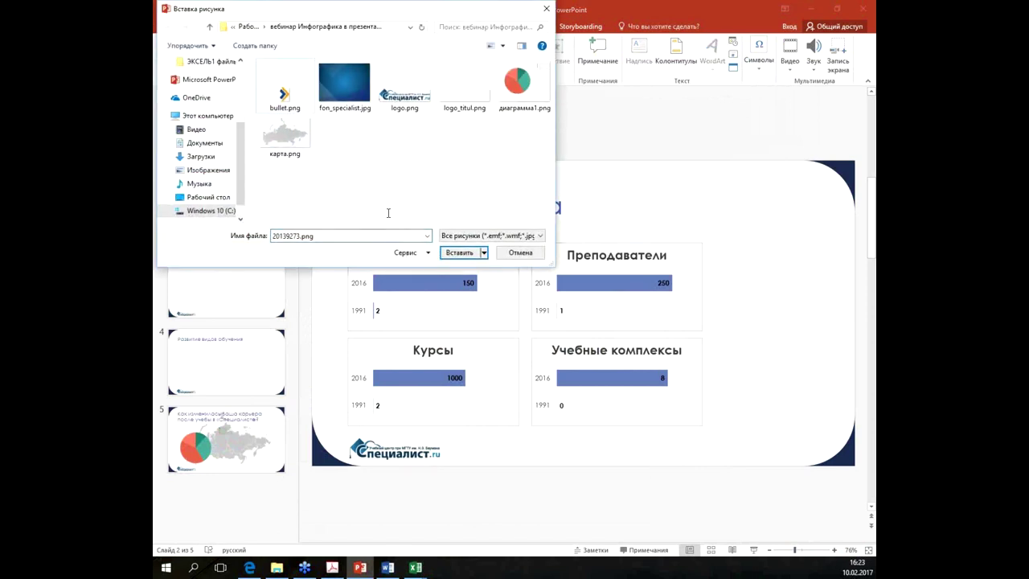
click(539, 89)
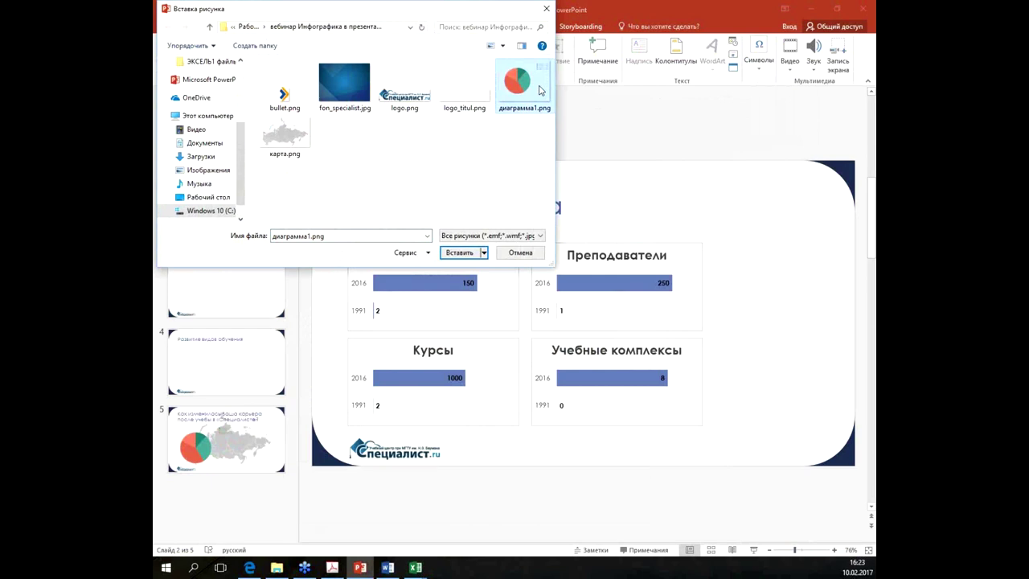
click(514, 254)
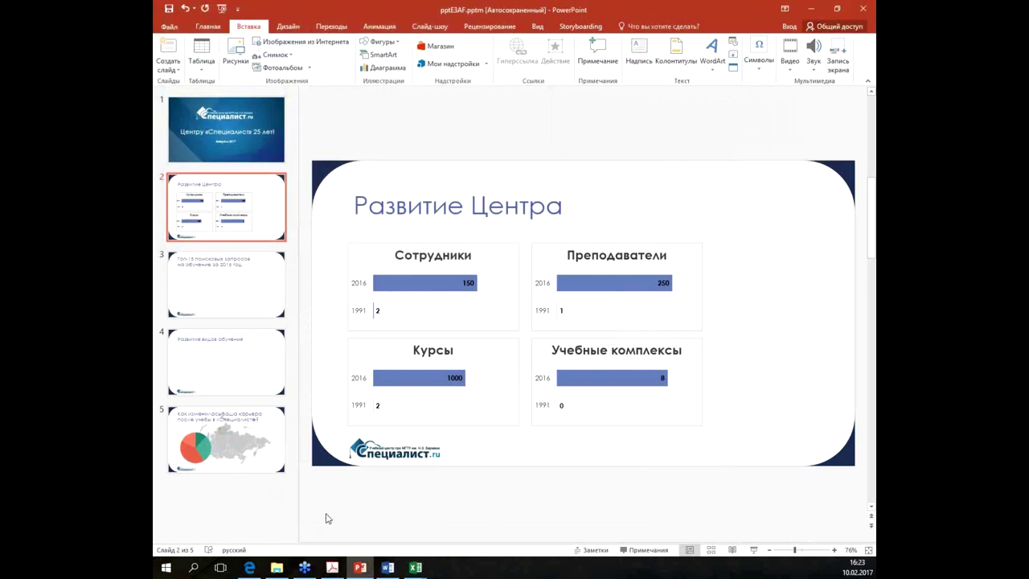
click(249, 568)
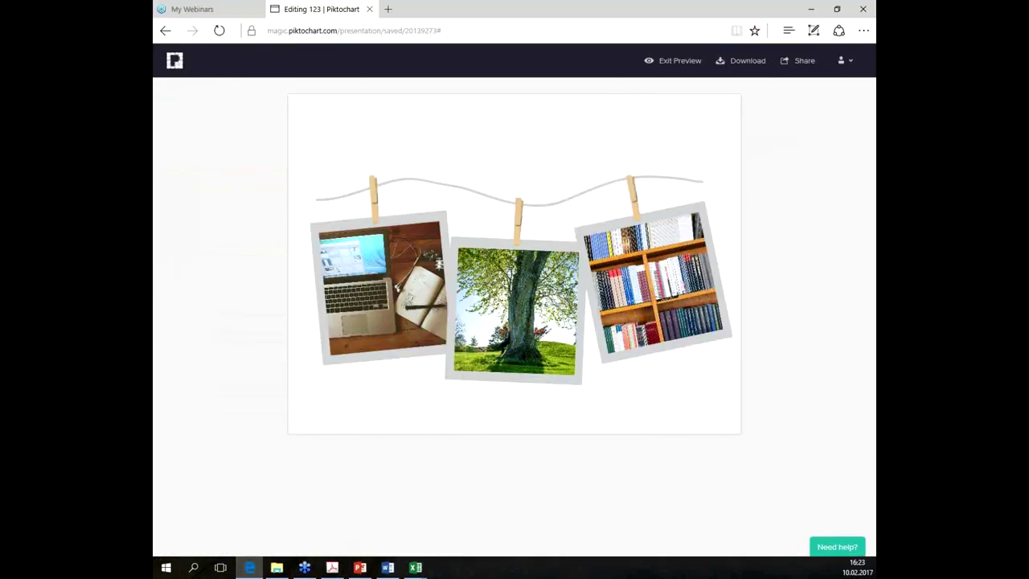
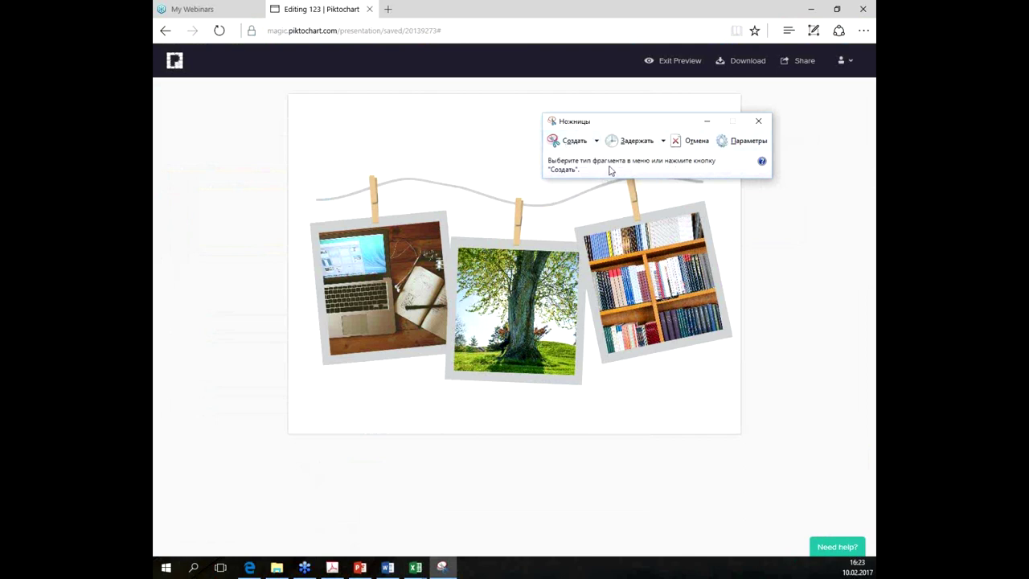
Step: Capture a Snipping Tool snip of the three-photo collage in the Piktochart preview
drag(648, 126, 686, 160)
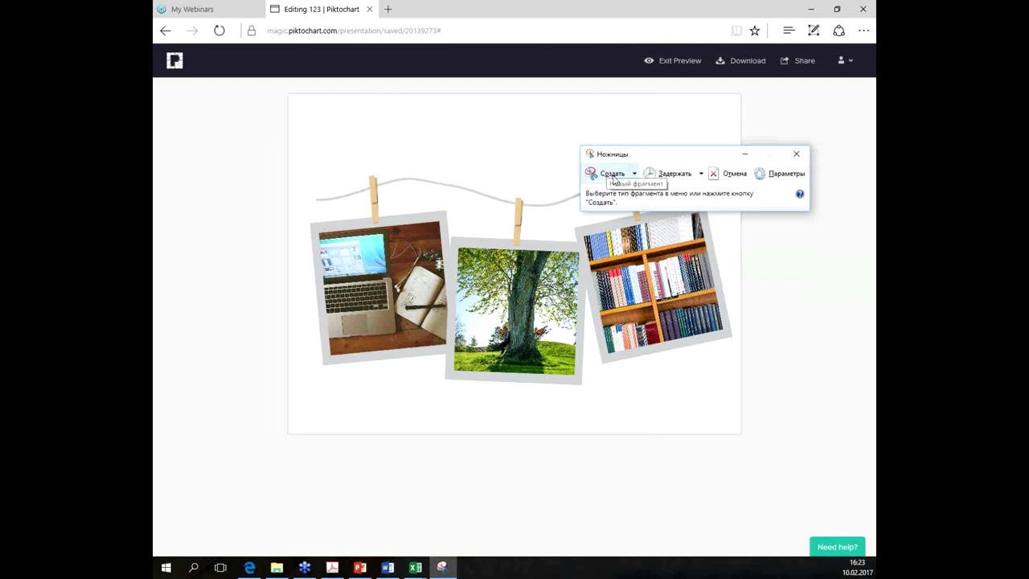
click(613, 174)
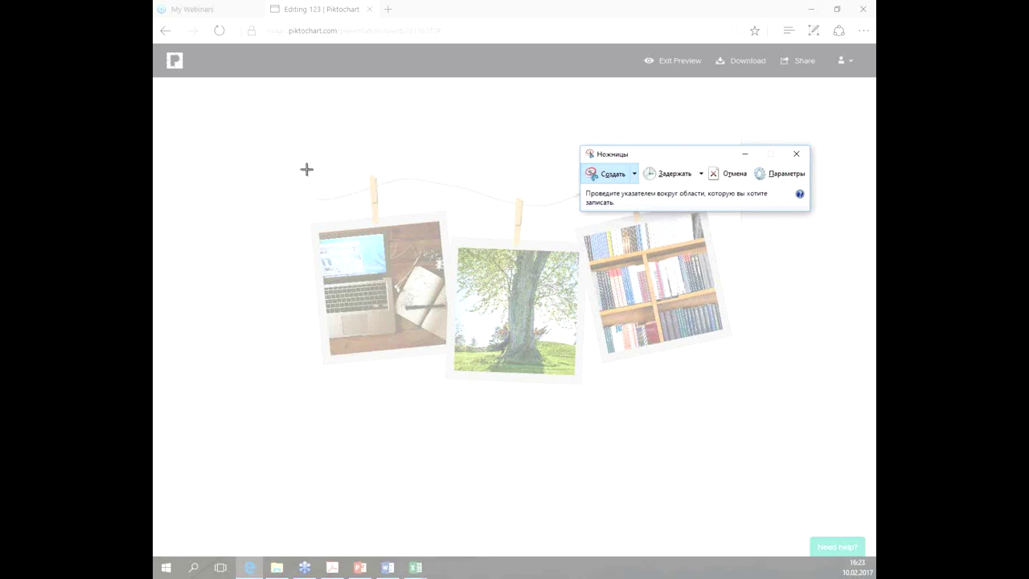
mouse_move(311, 166)
mouse_down()
mouse_move(754, 376)
mouse_move(740, 379)
mouse_up()
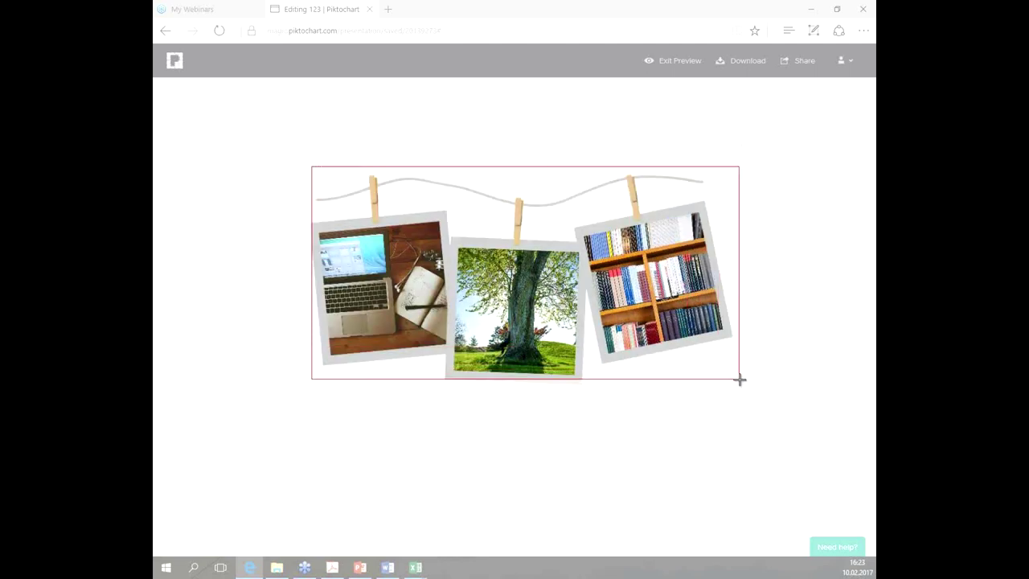
drag(739, 379, 739, 394)
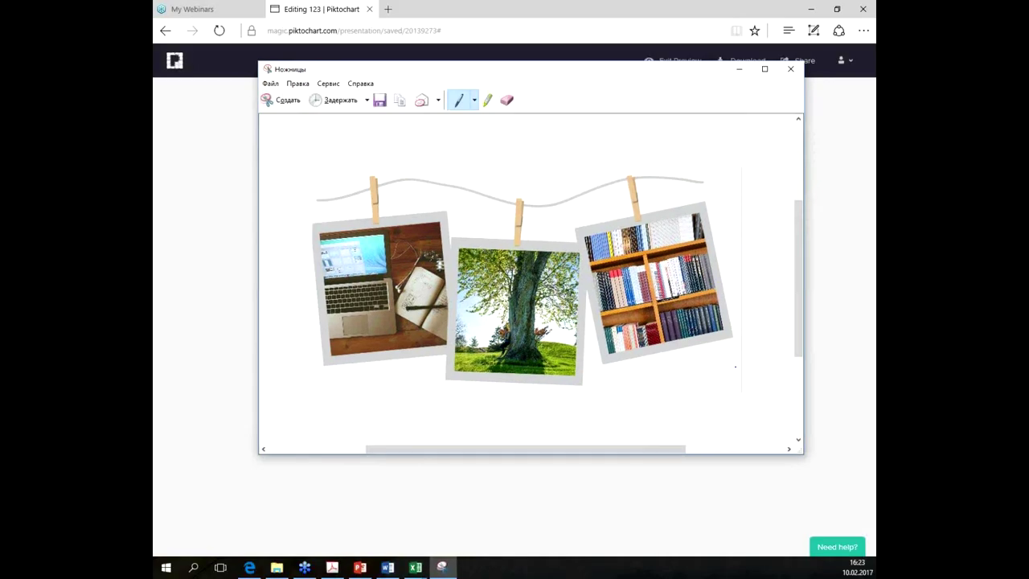
click(277, 100)
mouse_move(304, 163)
mouse_down()
mouse_move(394, 238)
mouse_move(739, 396)
mouse_up()
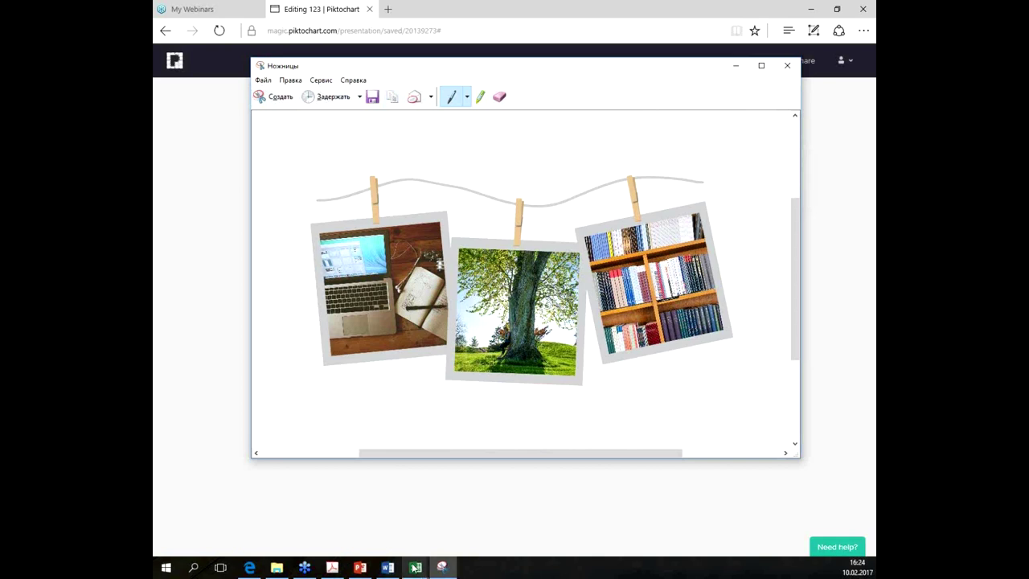
click(368, 568)
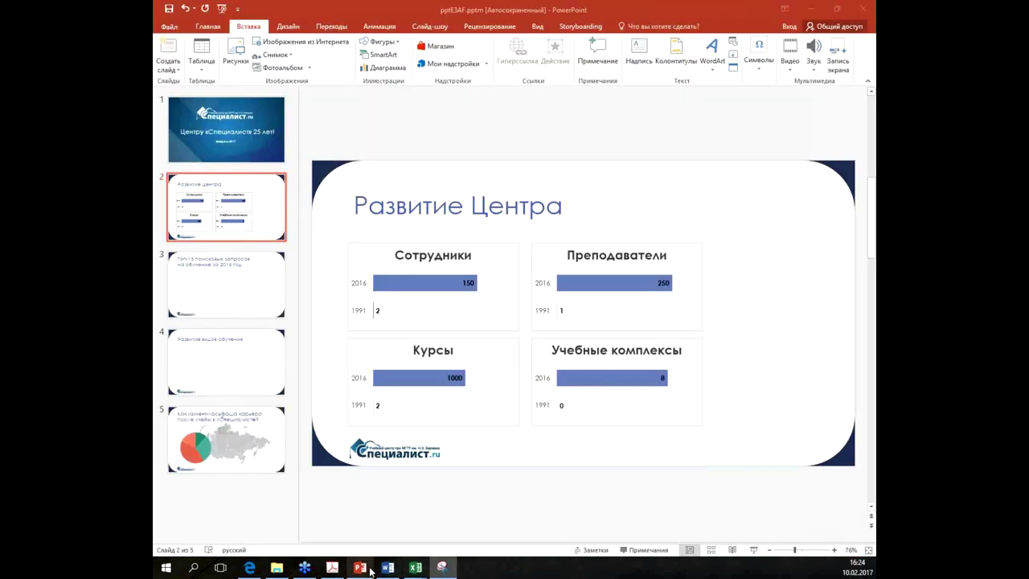
Step: Paste the photo snip onto slide 2, rotate it vertical, shrink it and place it at the right edge
click(208, 27)
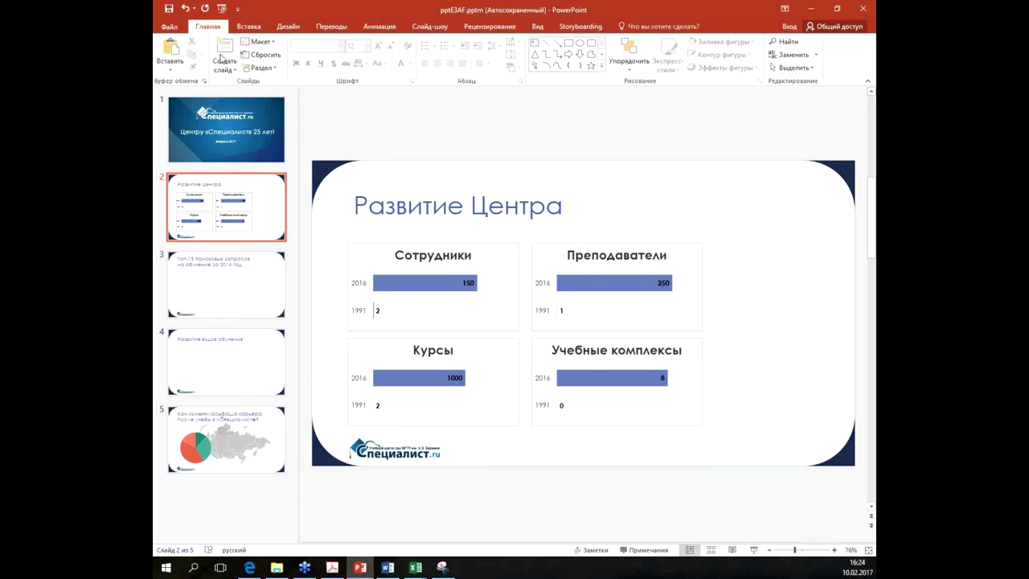
click(172, 48)
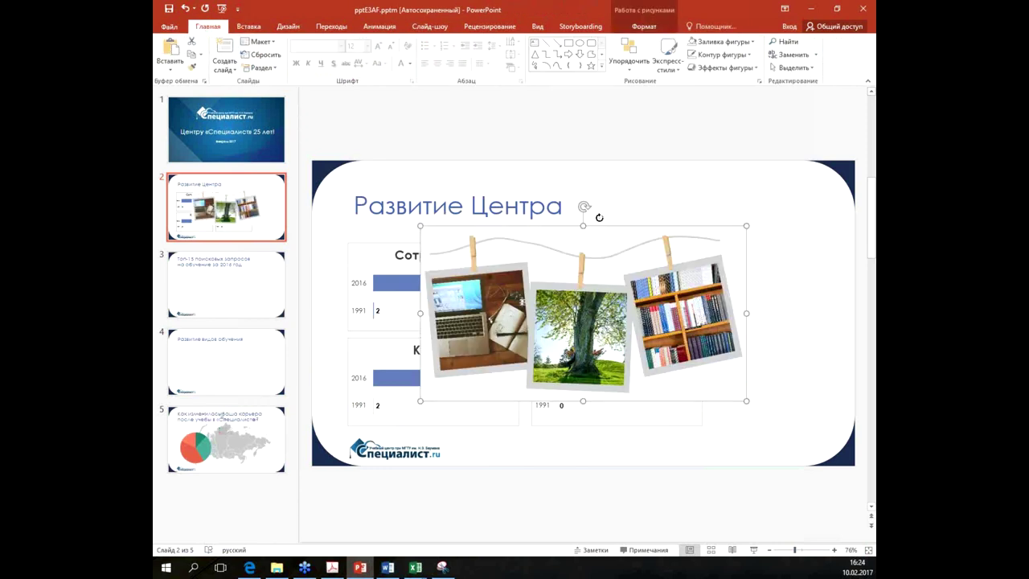
drag(585, 207, 733, 354)
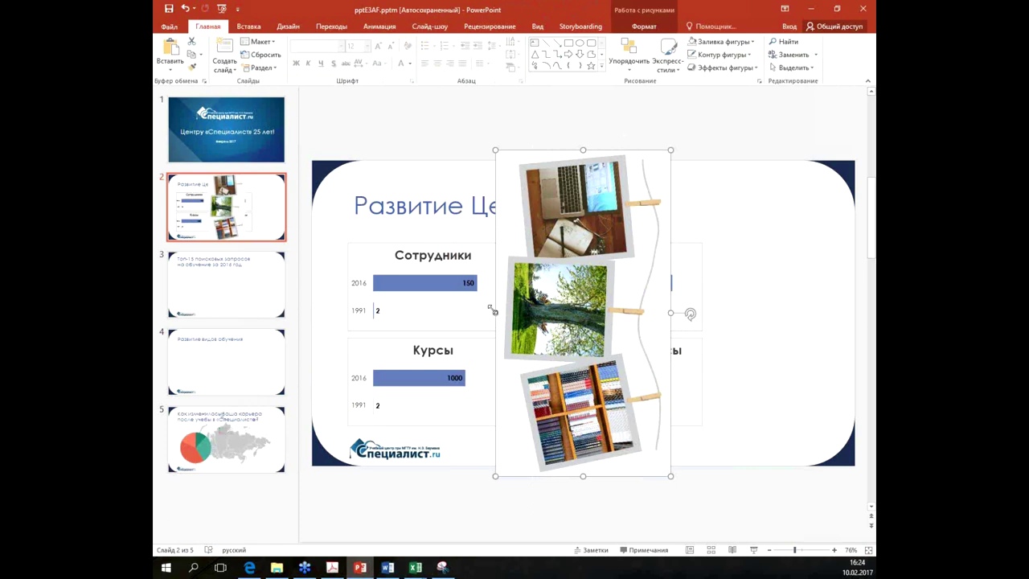
drag(495, 151, 537, 227)
drag(653, 313, 836, 282)
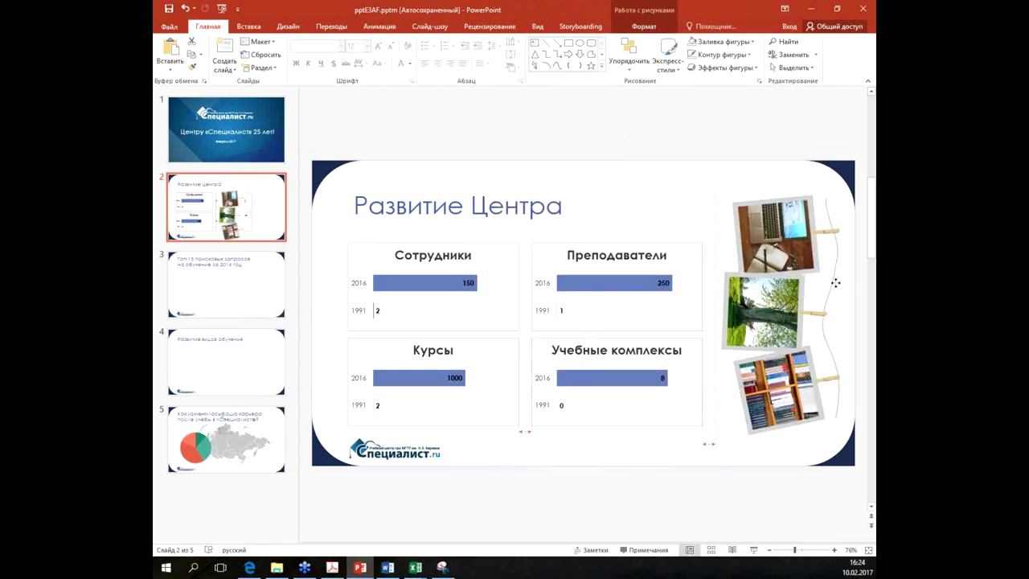
click(700, 108)
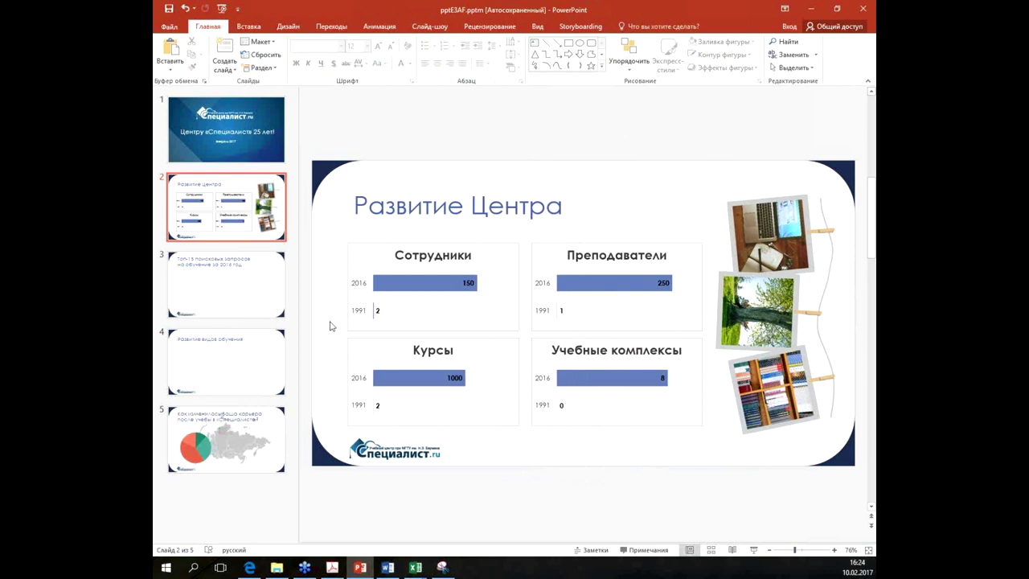
click(434, 291)
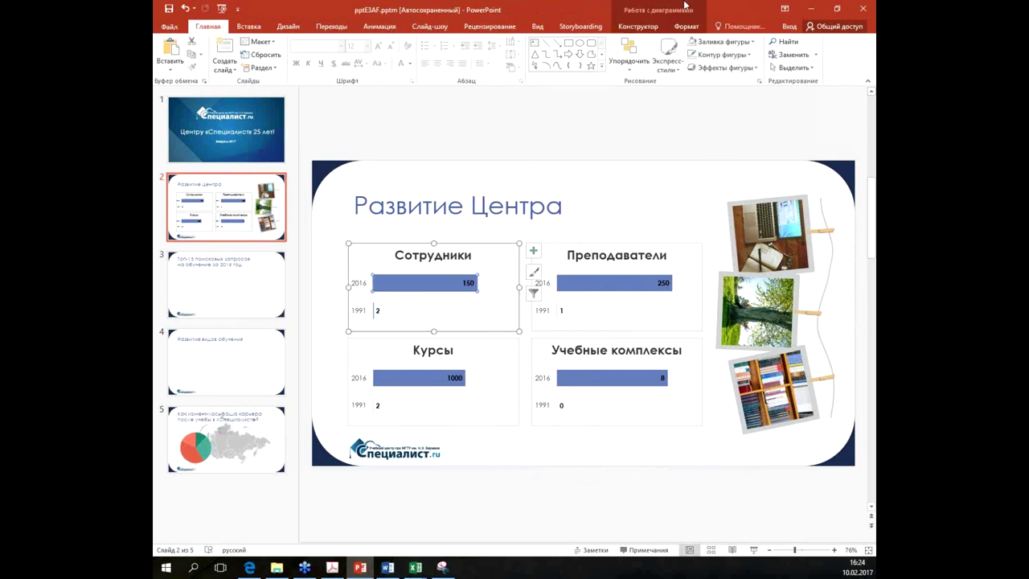
Step: Fill the Сотрудники bar light blue, Преподаватели teal and Учебные комплексы blue, then go to slide 3
click(722, 40)
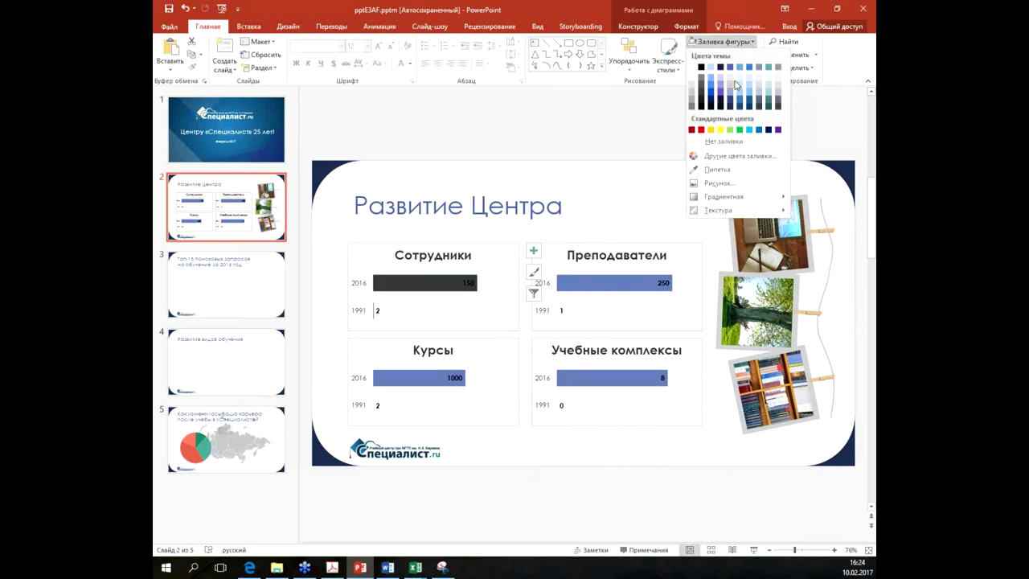
click(739, 67)
click(625, 283)
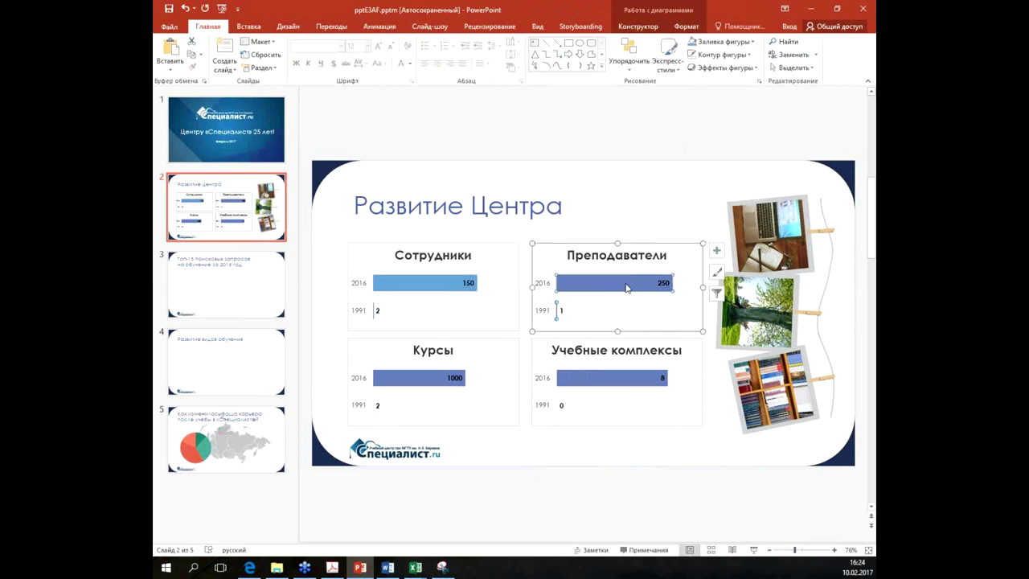
click(722, 41)
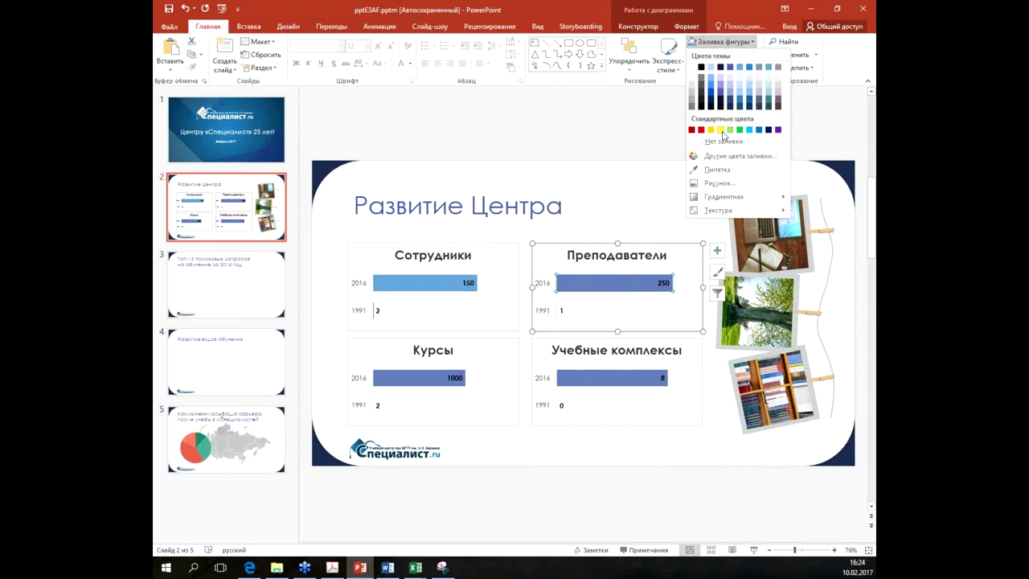
click(768, 68)
click(618, 378)
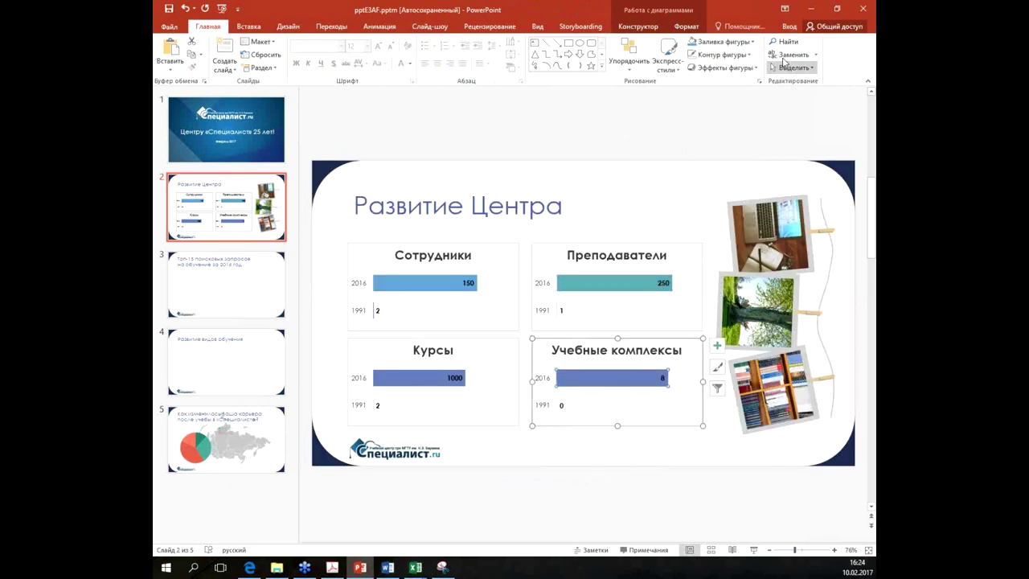
click(696, 45)
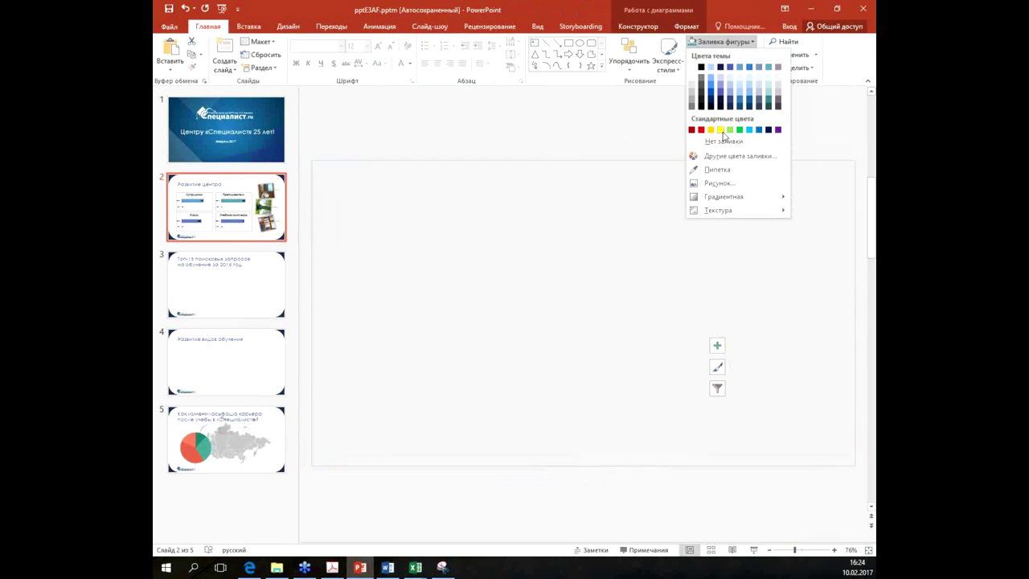
click(749, 67)
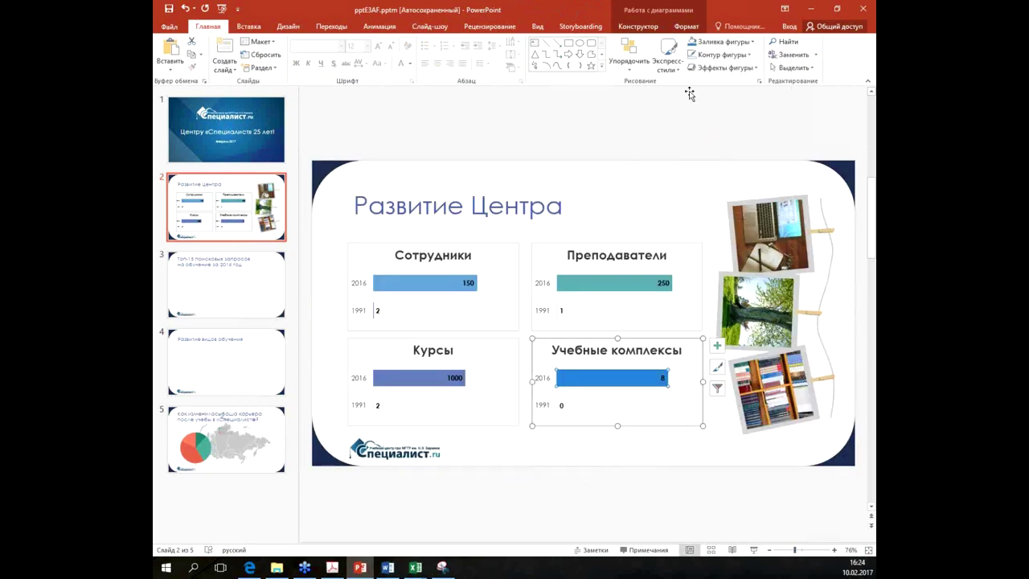
click(638, 209)
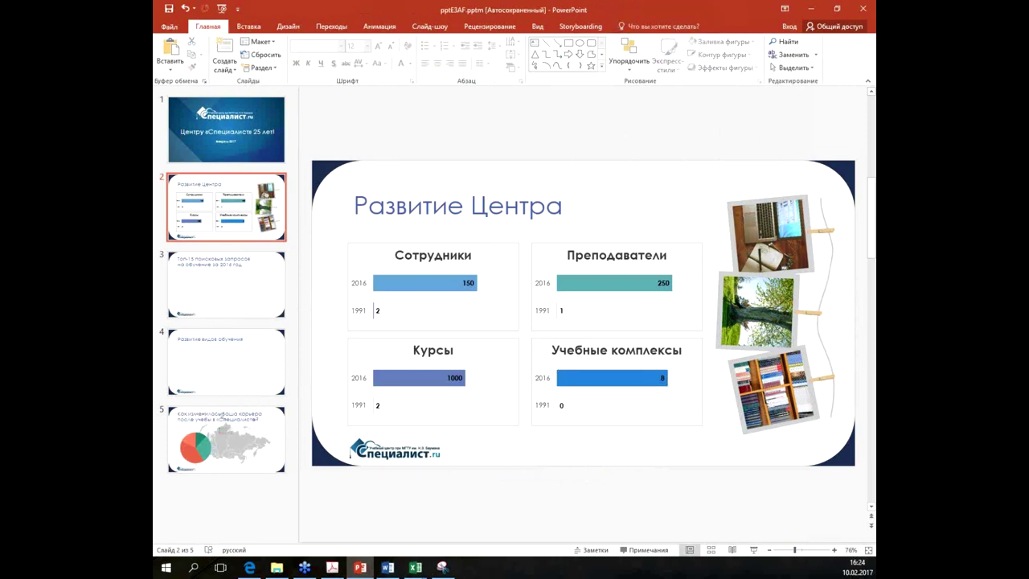
click(252, 303)
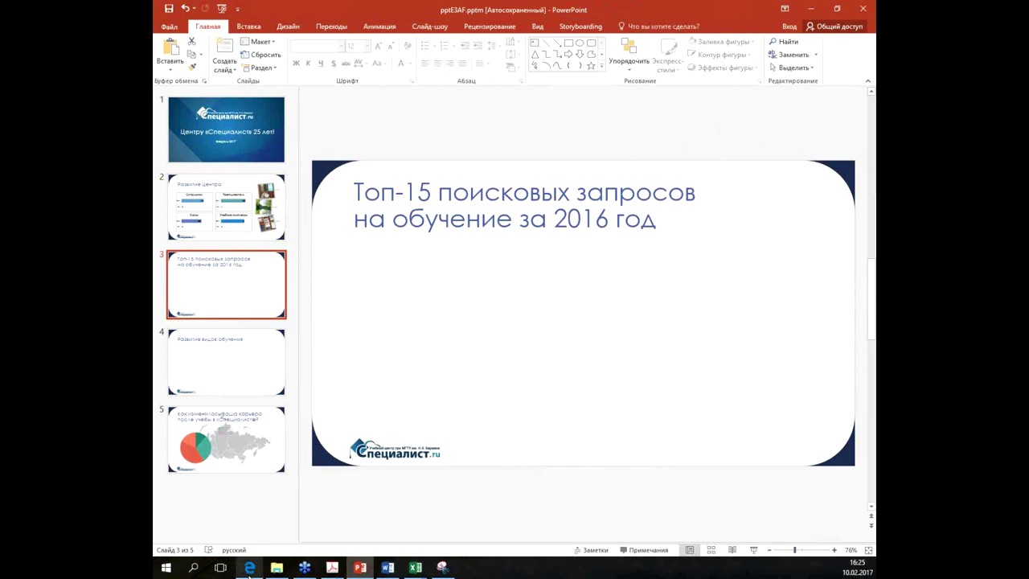
Step: Leave the Piktochart preview and start a new chart in a block below the photos
mouse_move(250, 567)
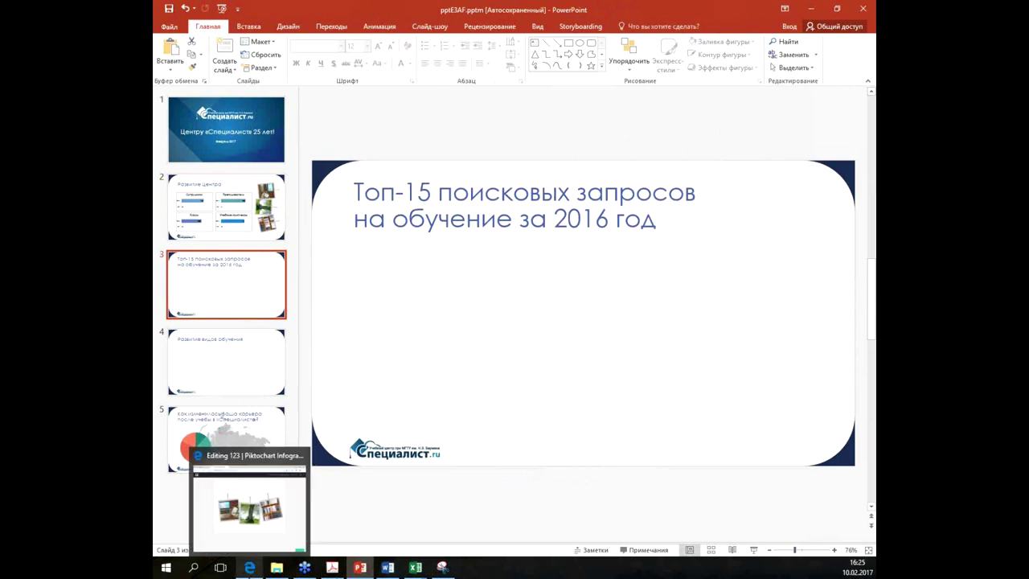
click(253, 540)
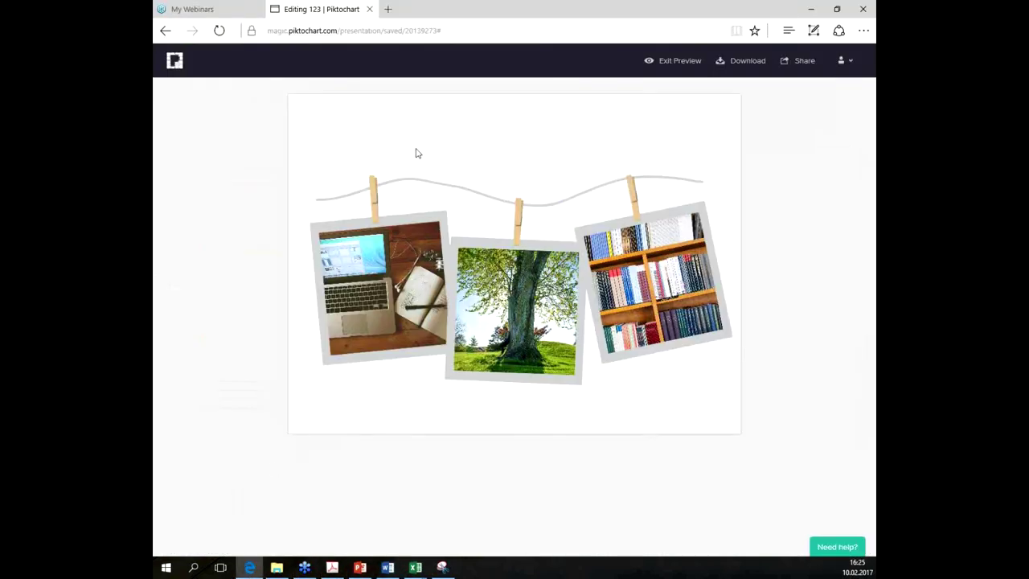
click(683, 61)
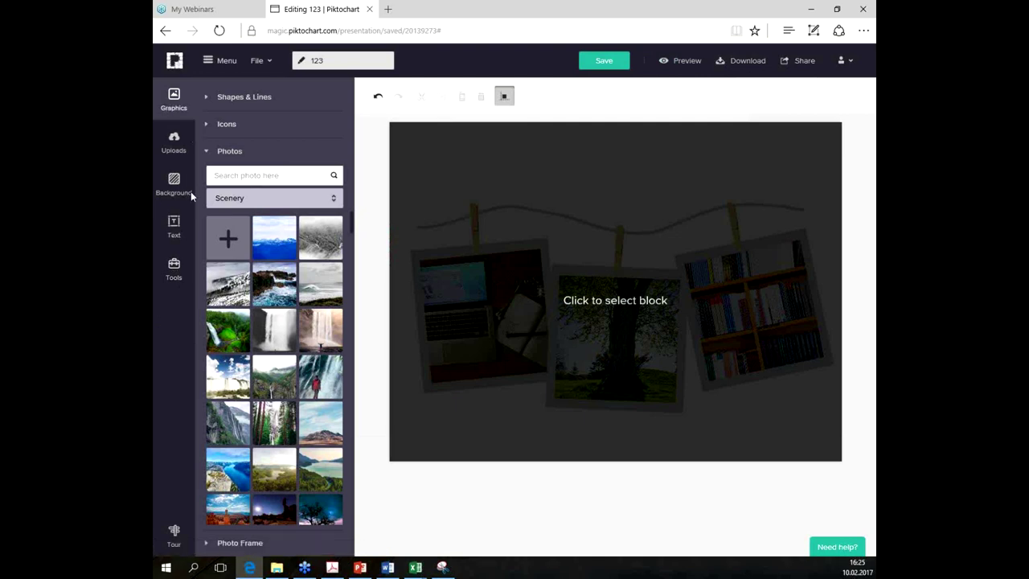
click(170, 279)
click(252, 131)
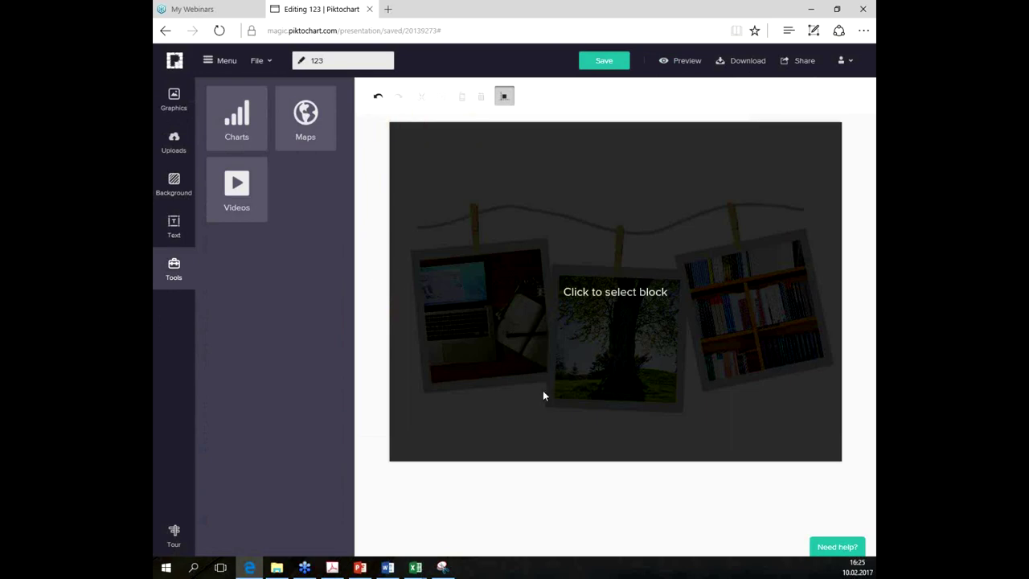
click(562, 354)
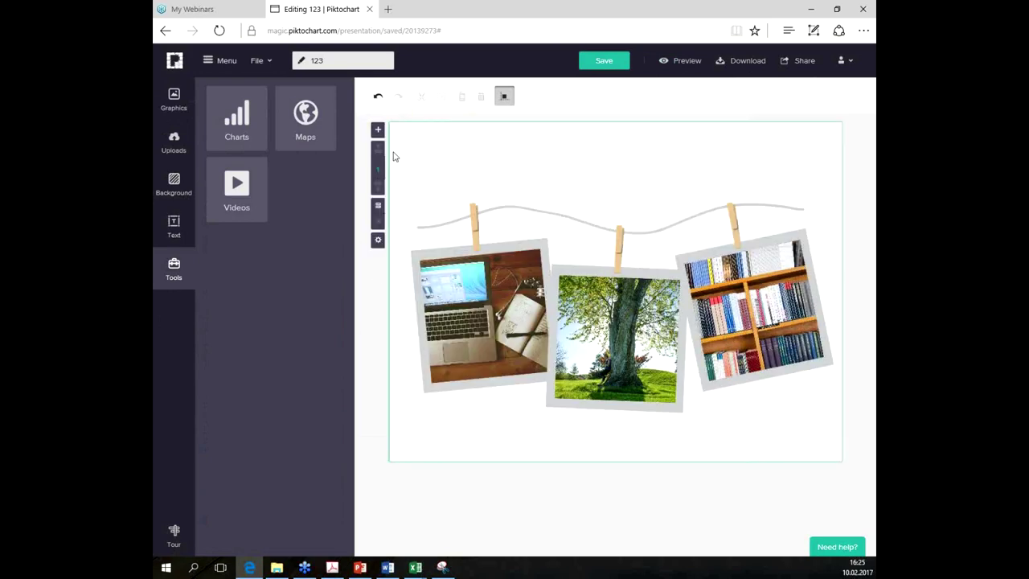
click(378, 130)
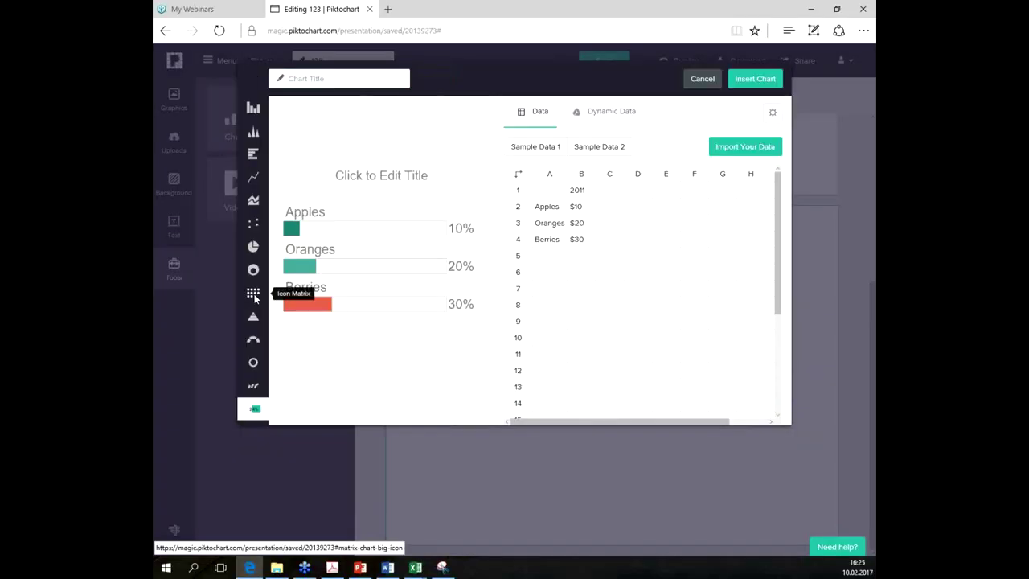
Step: Turn the chart into an icon pictograph with heart shapes and show its sample data table
click(254, 296)
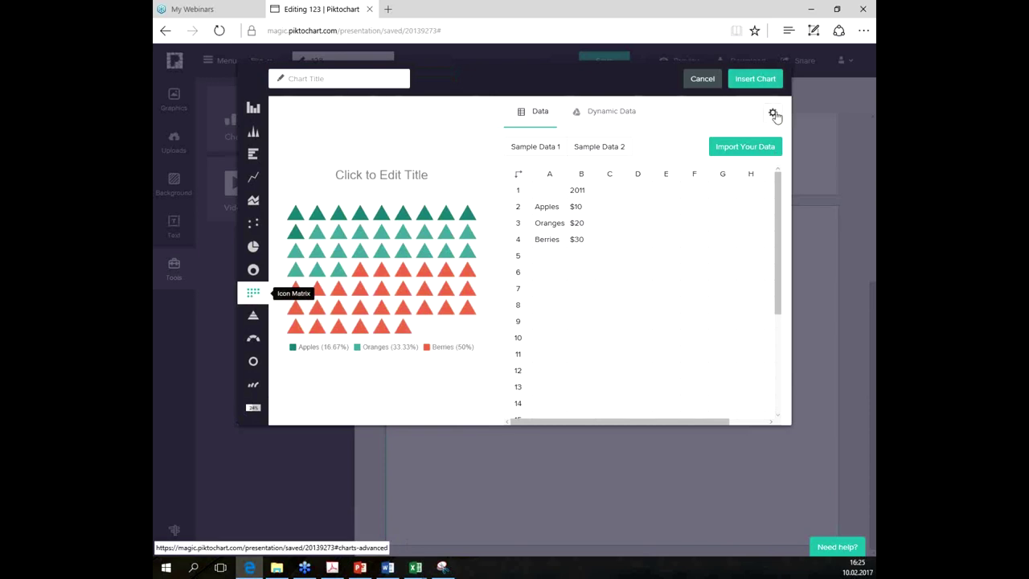
click(774, 113)
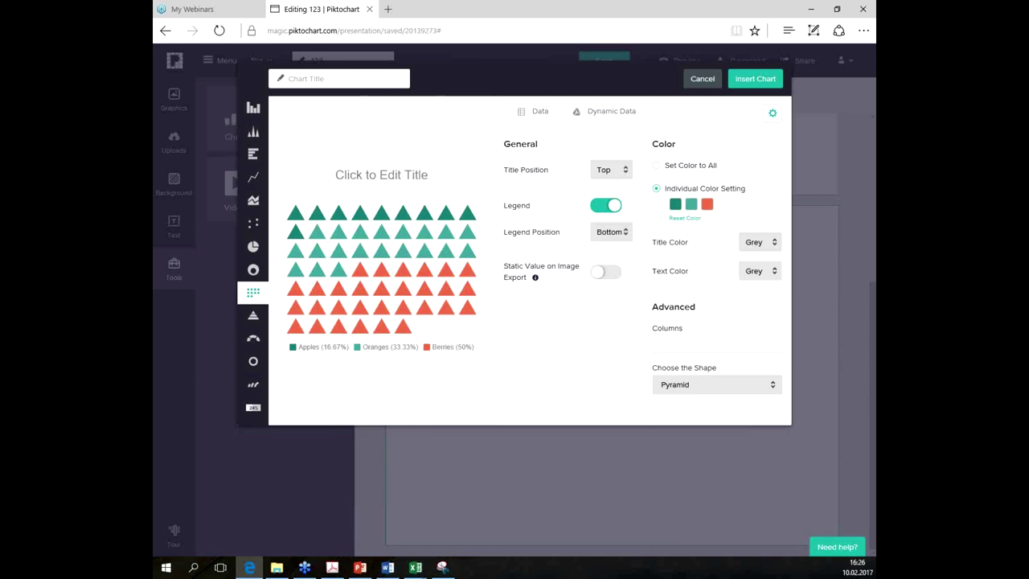
key(alt+Tab)
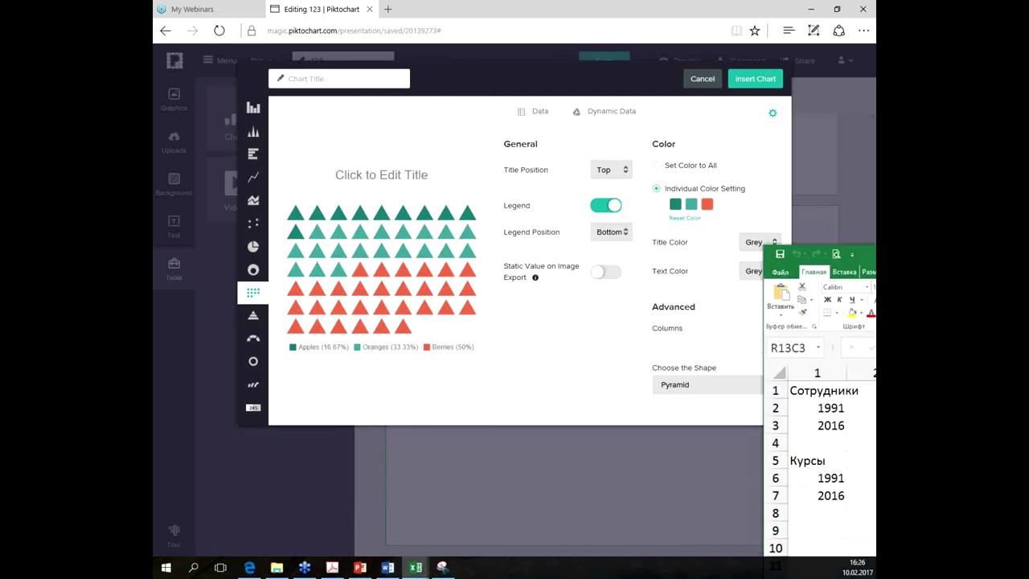
click(778, 223)
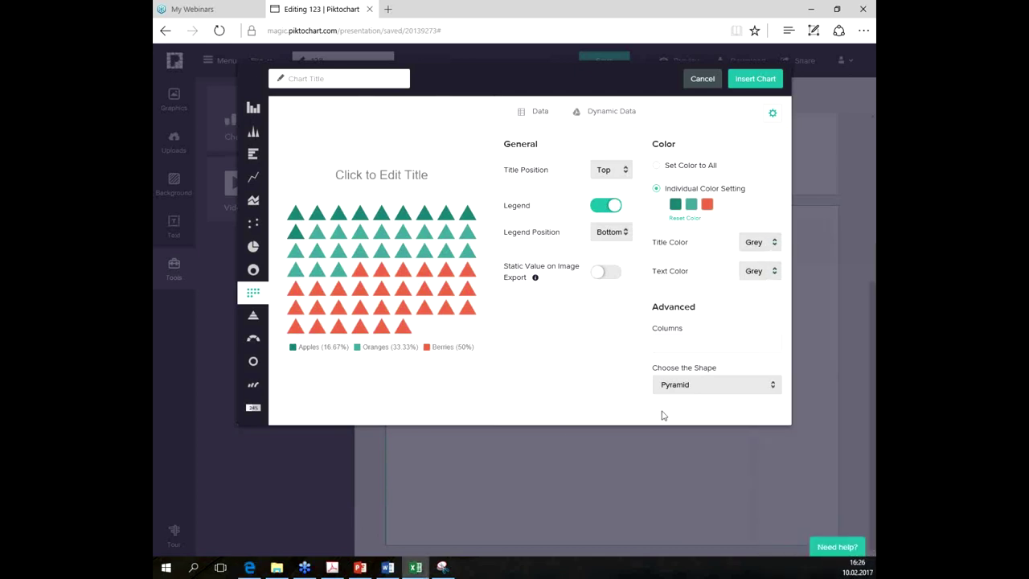
click(747, 389)
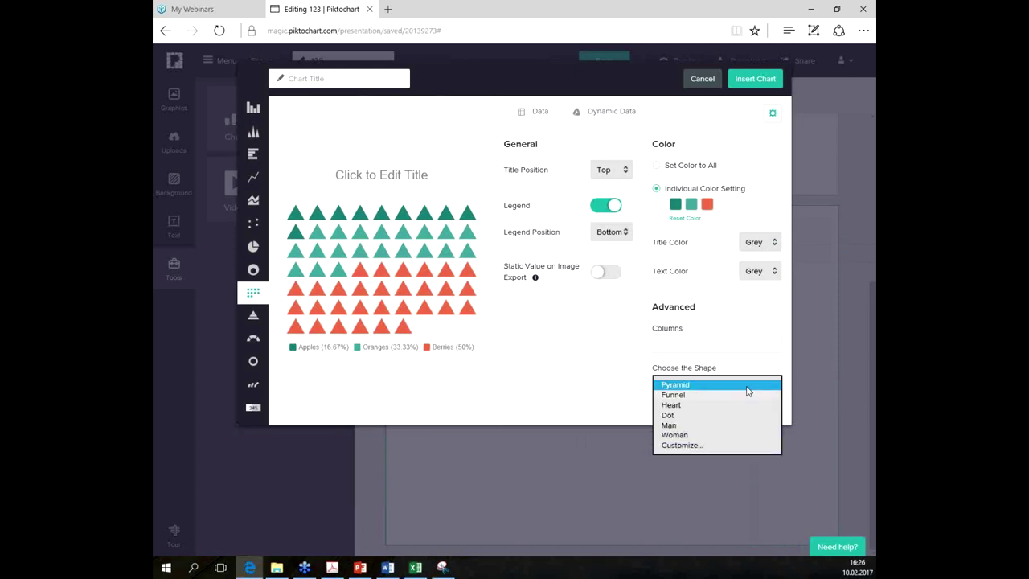
click(683, 394)
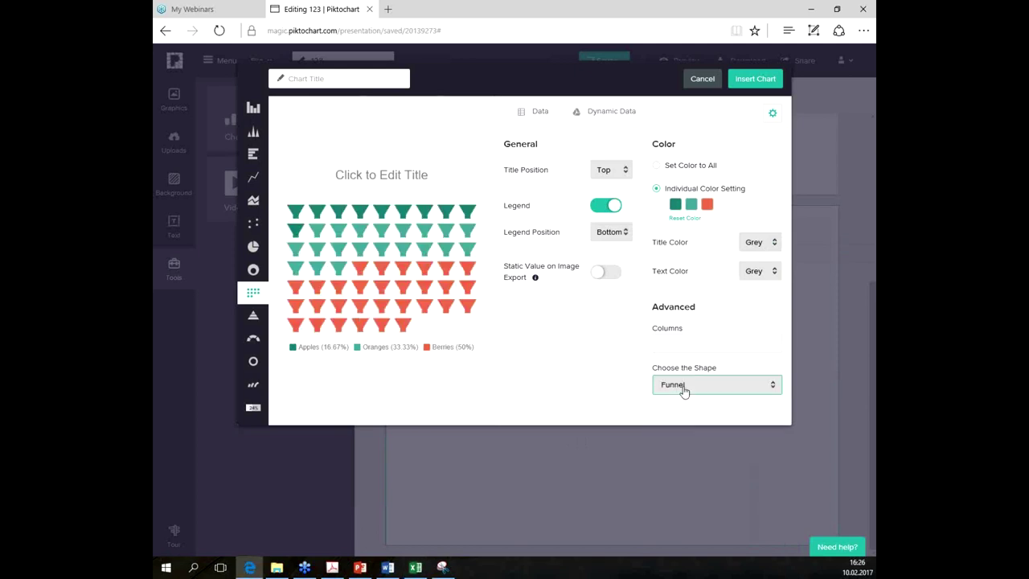
click(683, 392)
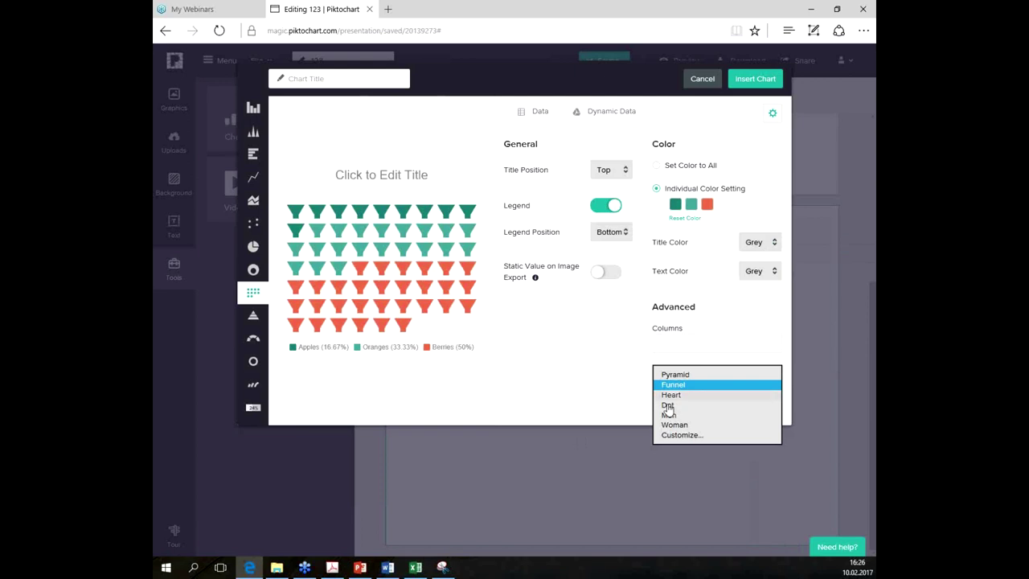
click(668, 394)
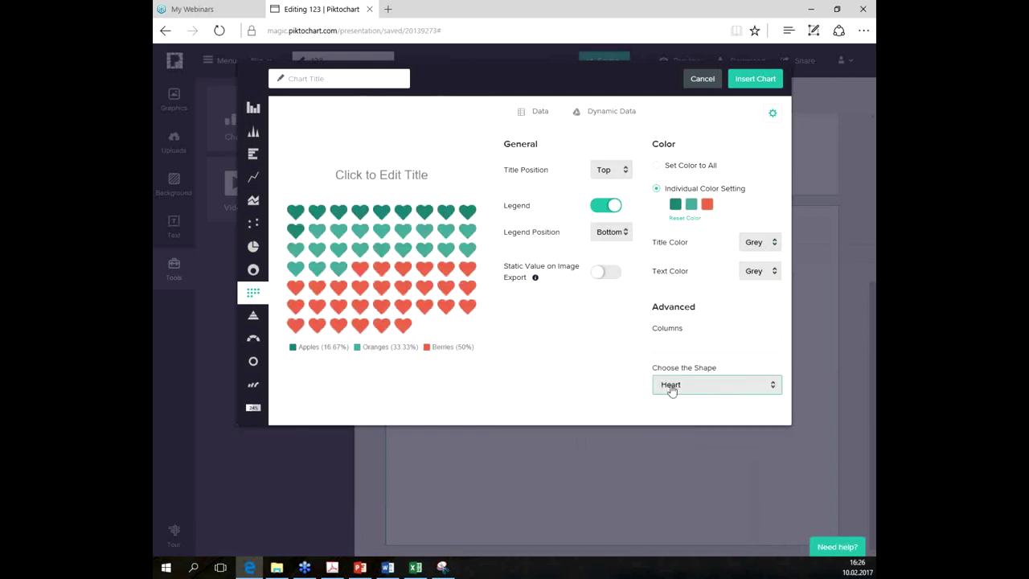
click(474, 109)
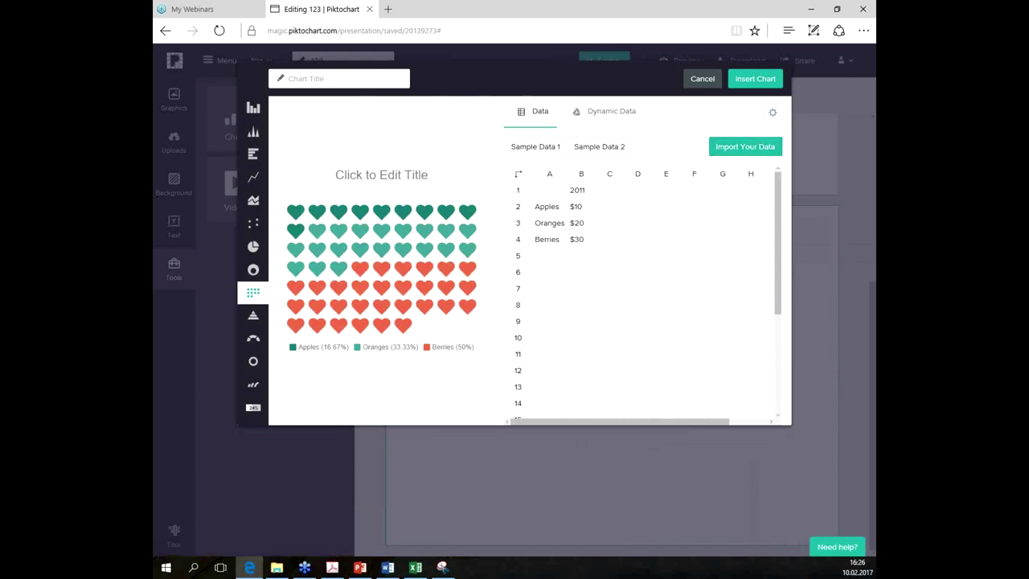
Step: Import Книга2.xlsx as the chart's data, replacing the sample data
key(alt+Tab)
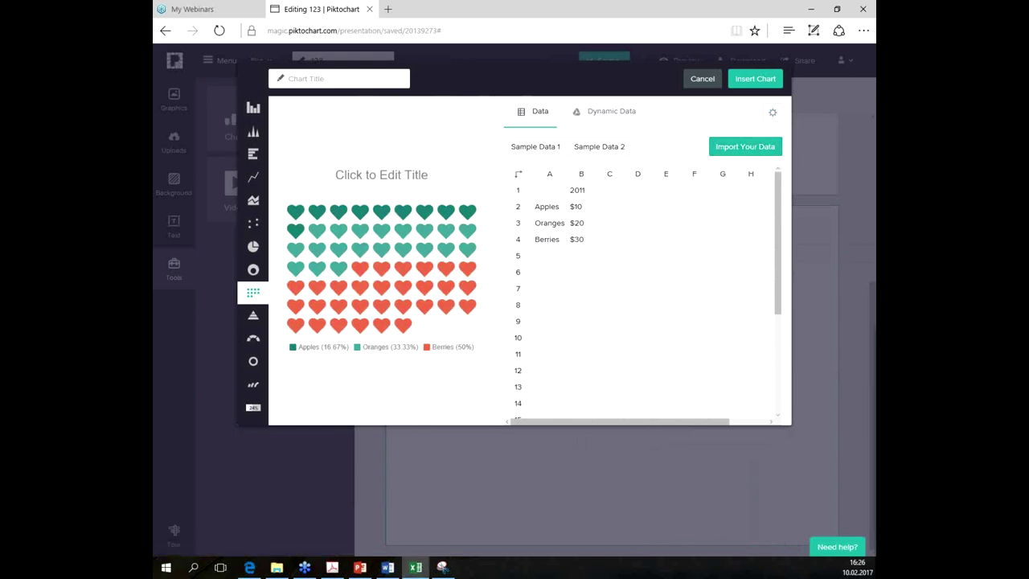
key(alt+F4)
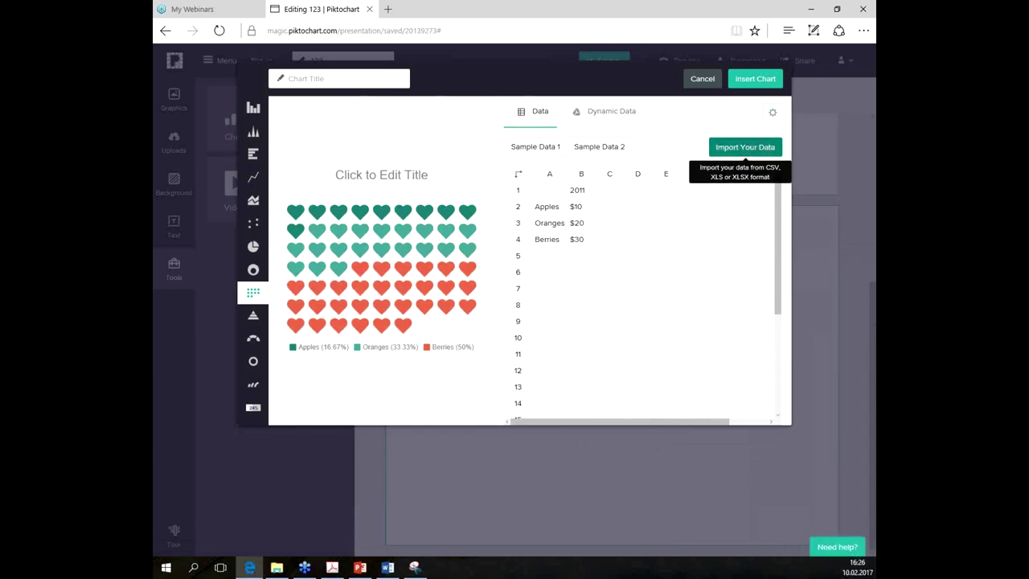
click(595, 146)
click(623, 151)
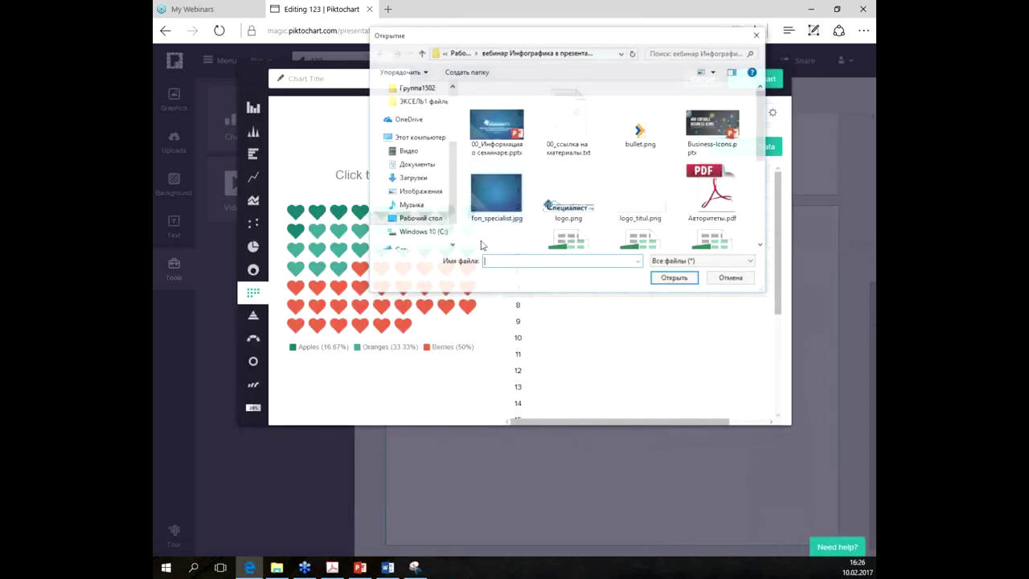
click(653, 234)
double_click(643, 219)
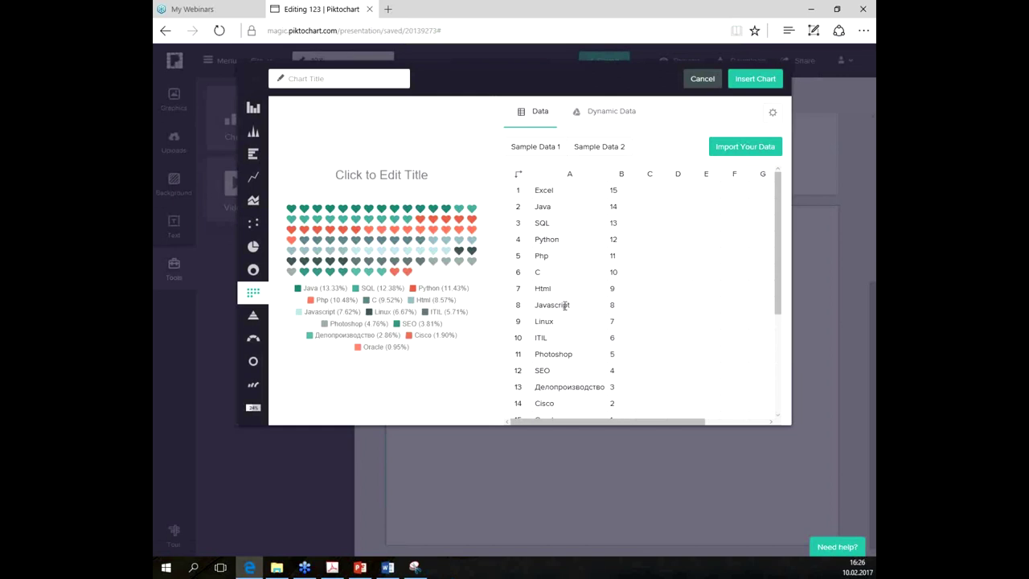
Step: Delete rows 6 to 15 (C through Oracle) in both data columns
scroll(565, 305, down, 2)
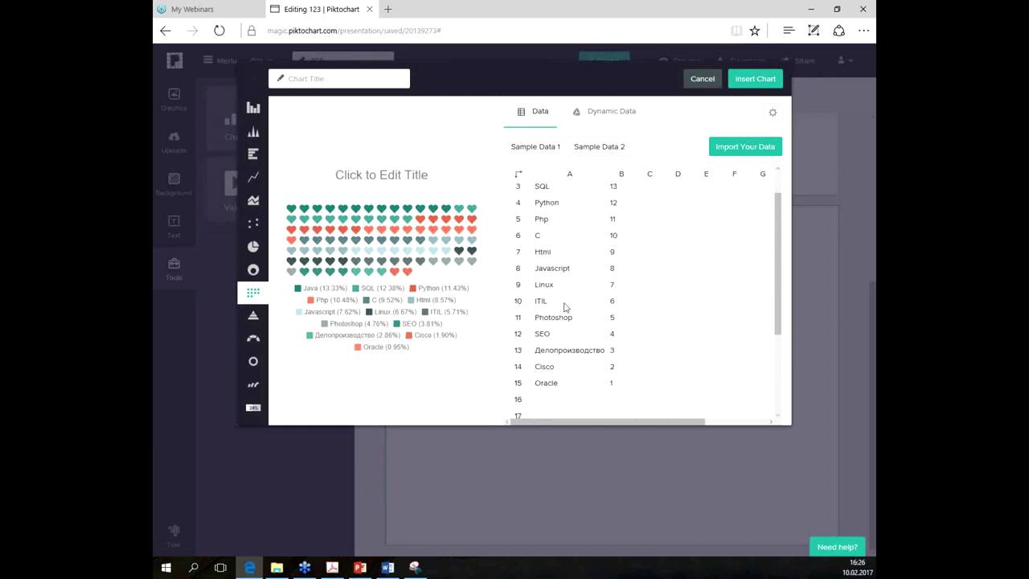
scroll(565, 303, up, 2)
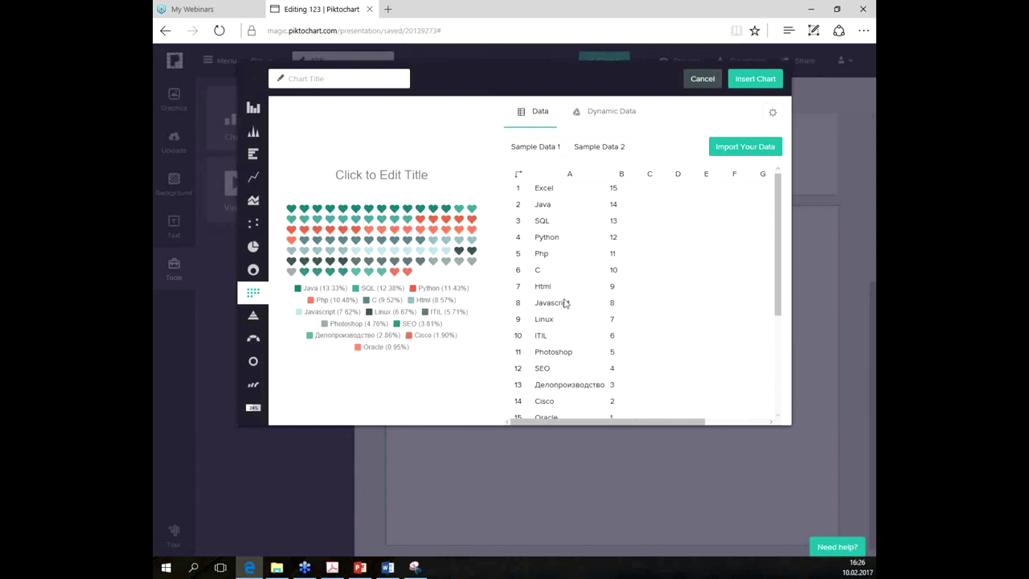
click(573, 268)
scroll(579, 298, down, 3)
shift+click(580, 374)
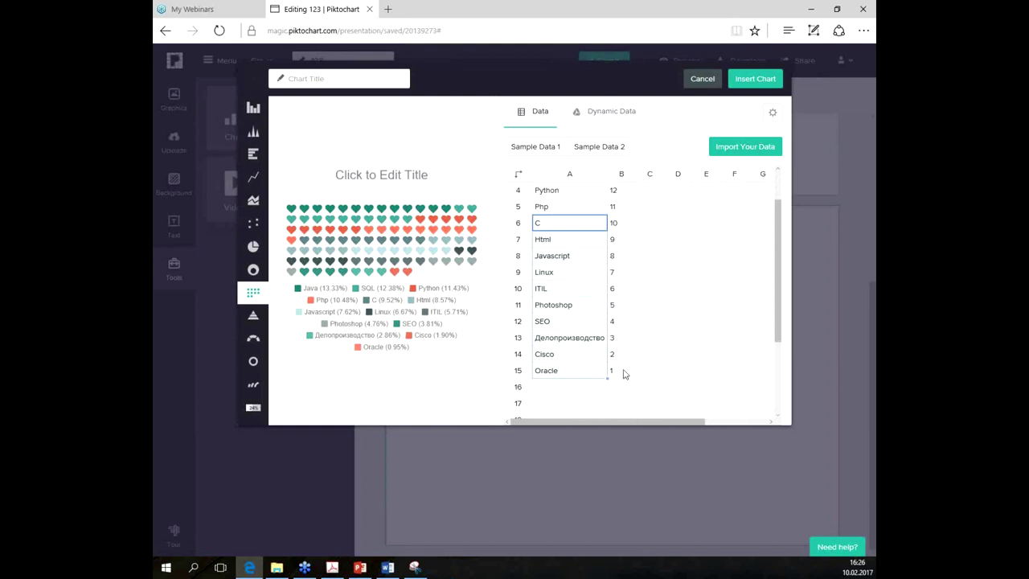
shift+click(616, 377)
key(Delete)
click(624, 255)
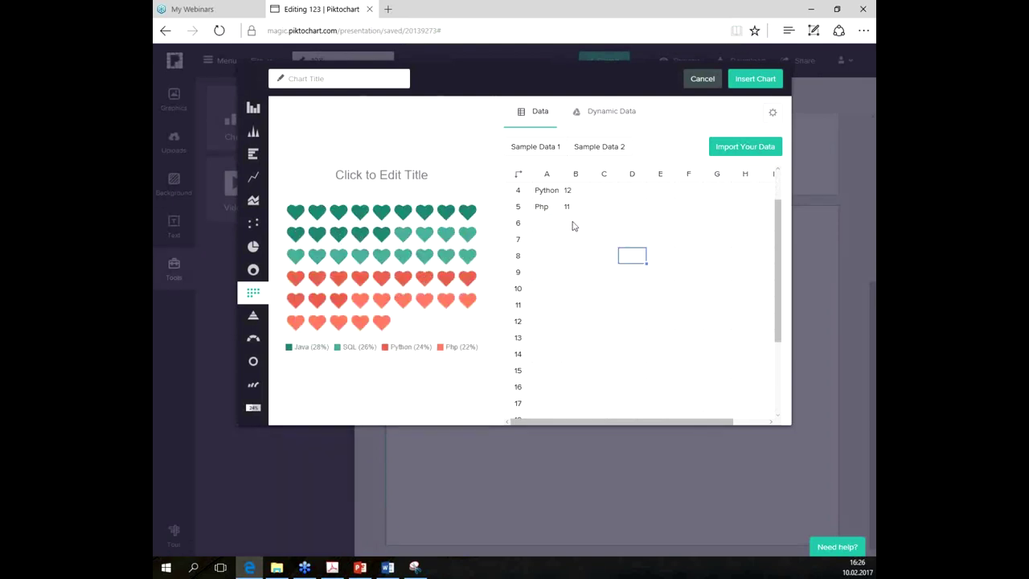
Step: Check the remaining rows: Excel 15, Java 14, SQL 13, Python 12, Php 11
scroll(608, 303, up, 2)
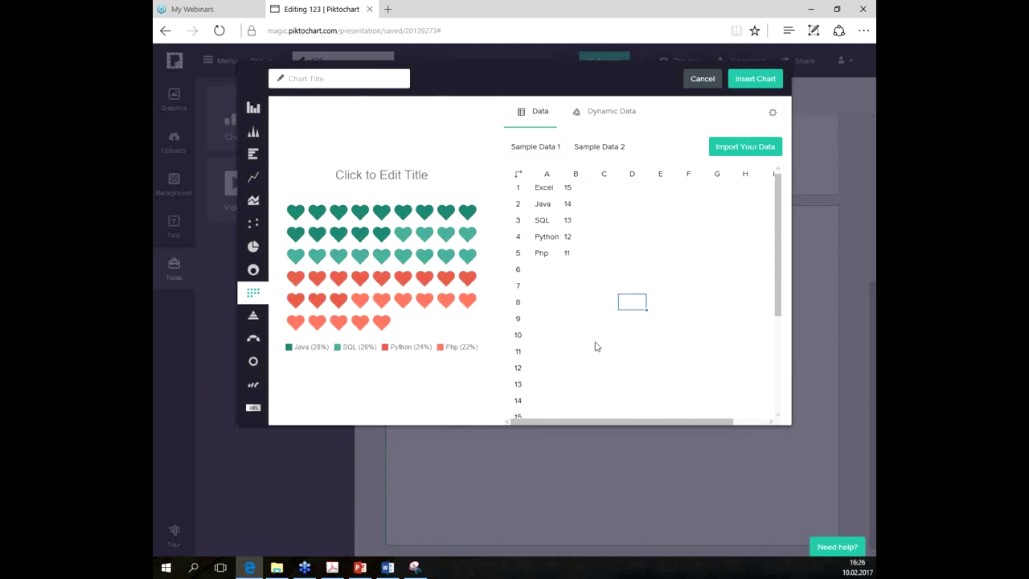
click(542, 223)
click(555, 196)
click(406, 225)
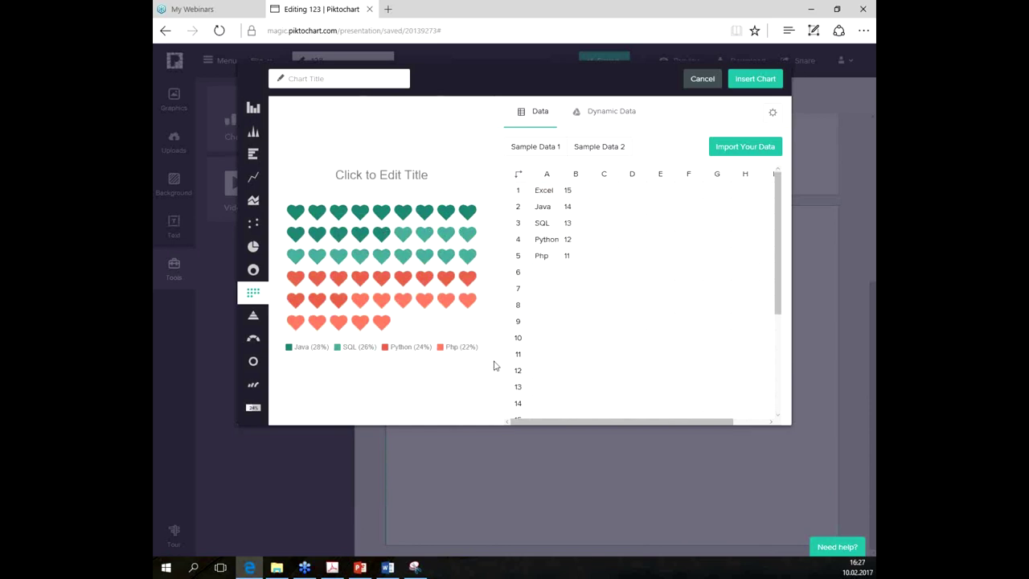
click(550, 193)
click(575, 193)
click(552, 195)
key(Tab)
click(549, 208)
key(Tab)
click(772, 114)
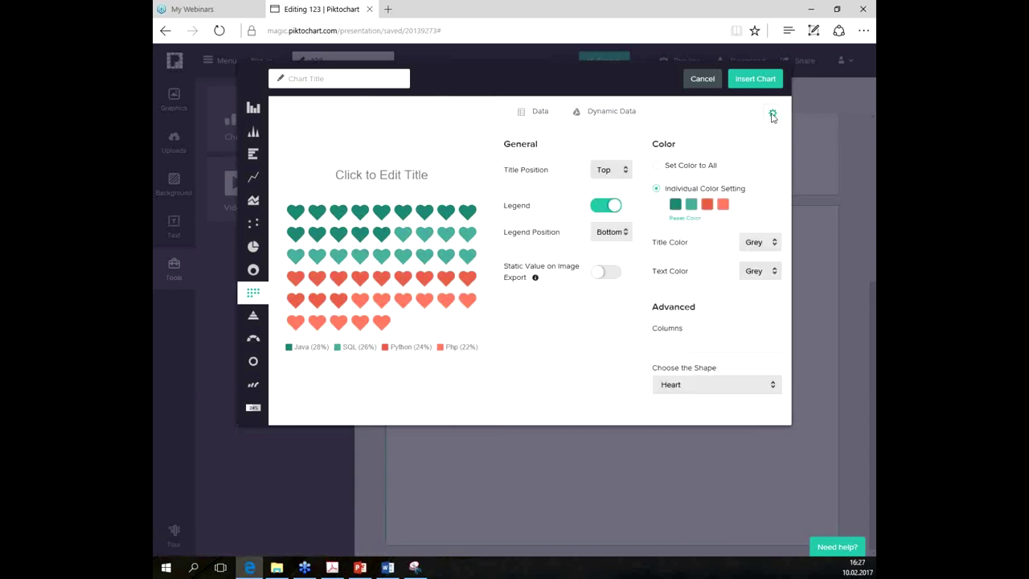
Step: Recolour the heart series: Java blue, SQL cyan, Python teal, Php light blue
click(676, 205)
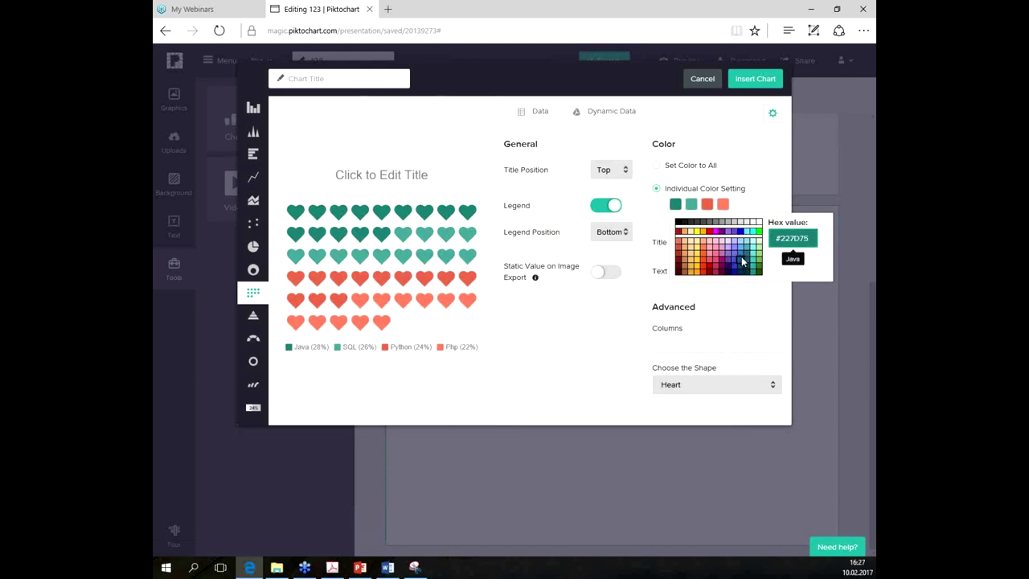
click(740, 260)
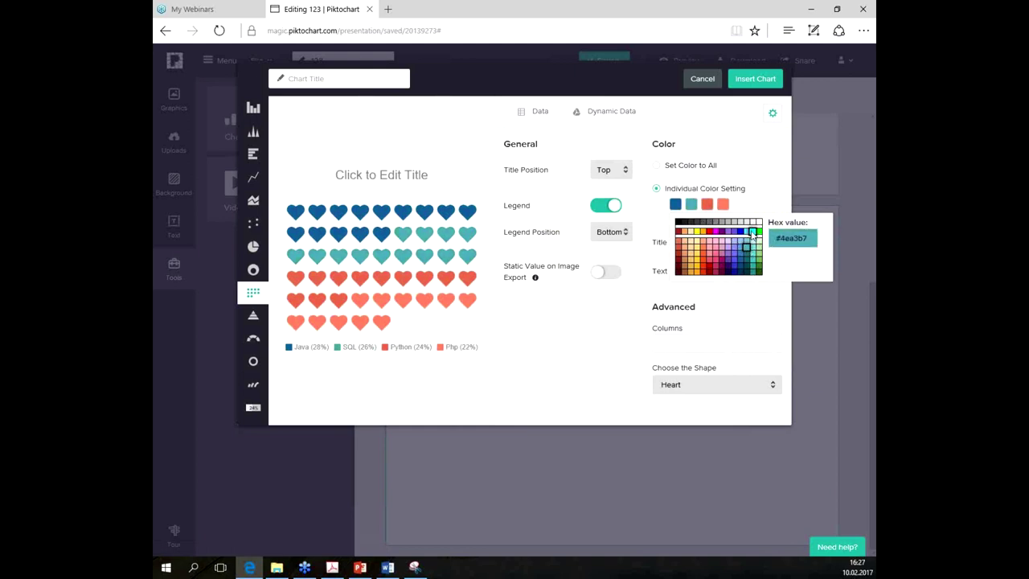
click(752, 233)
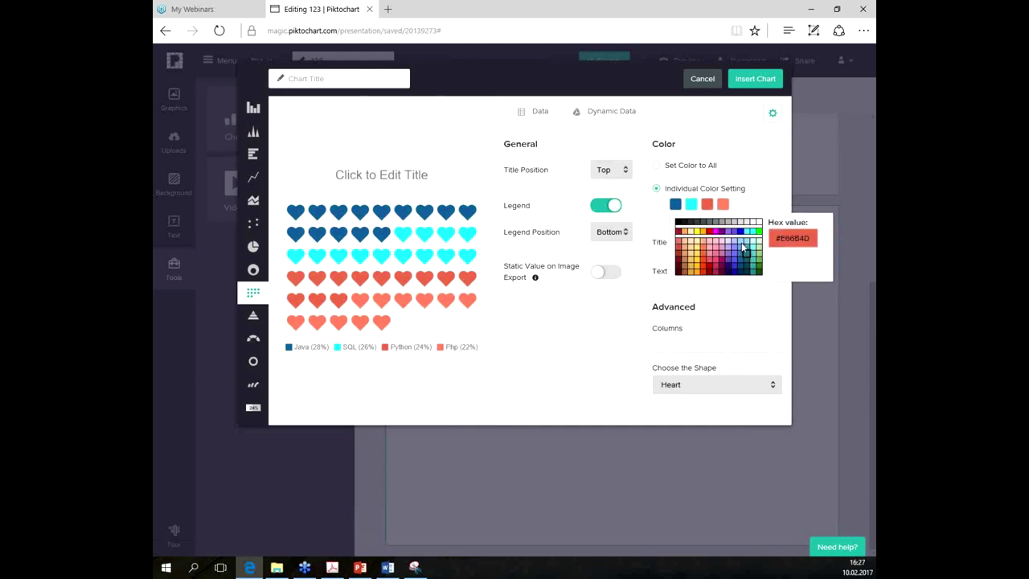
click(743, 250)
click(723, 204)
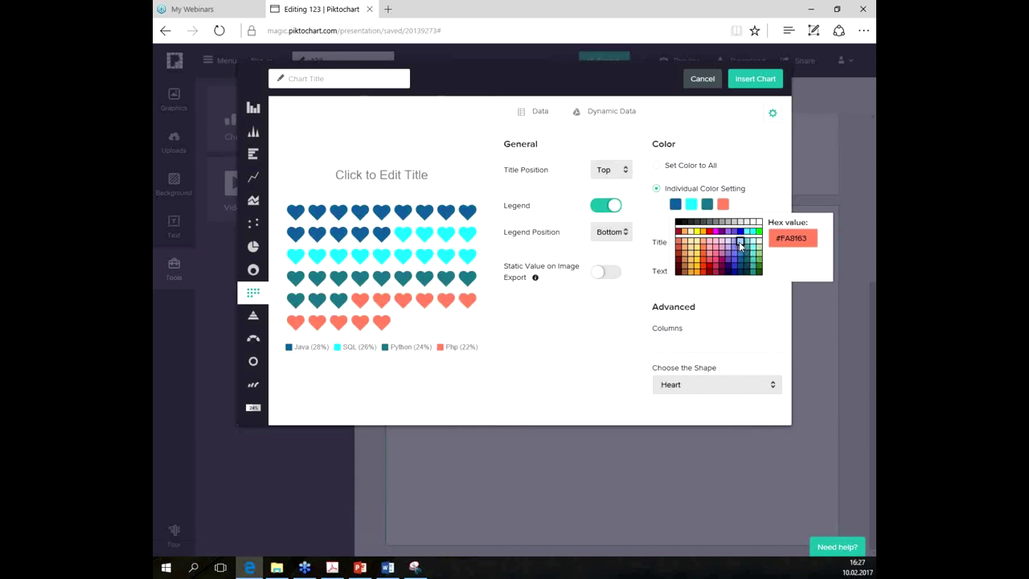
click(741, 247)
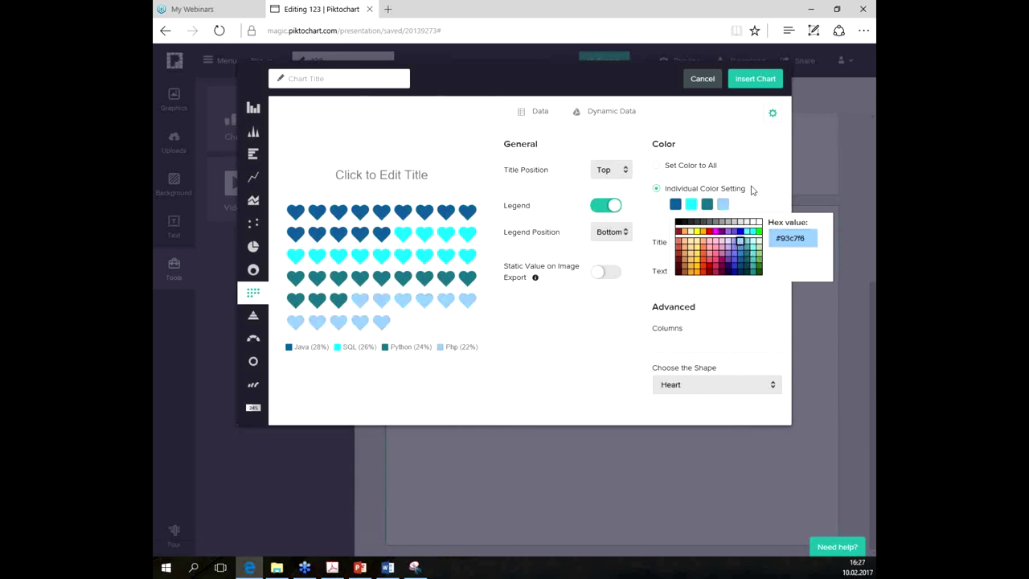
click(693, 207)
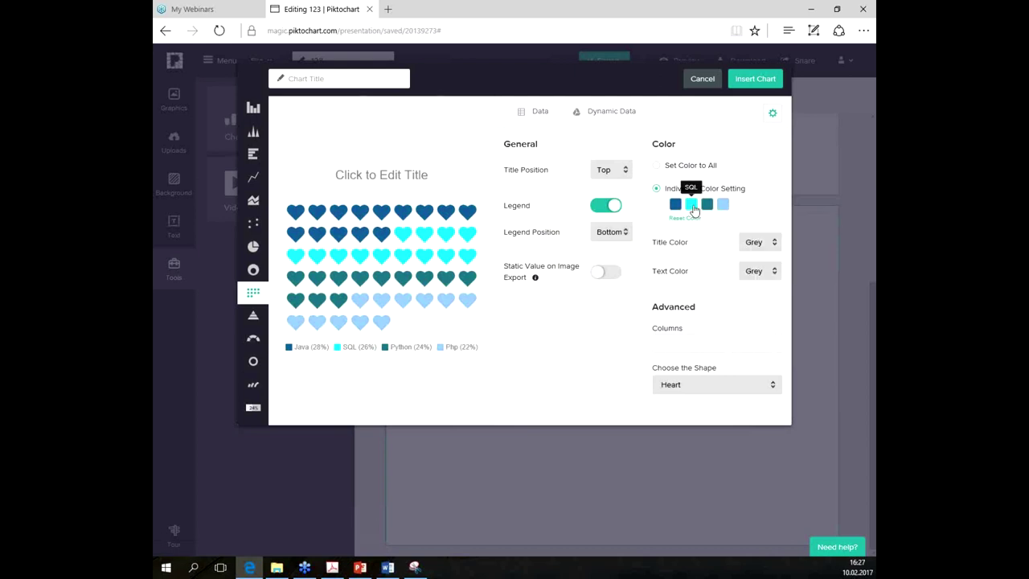
Step: Change the SQL hearts to purple (#7075ef)
click(693, 208)
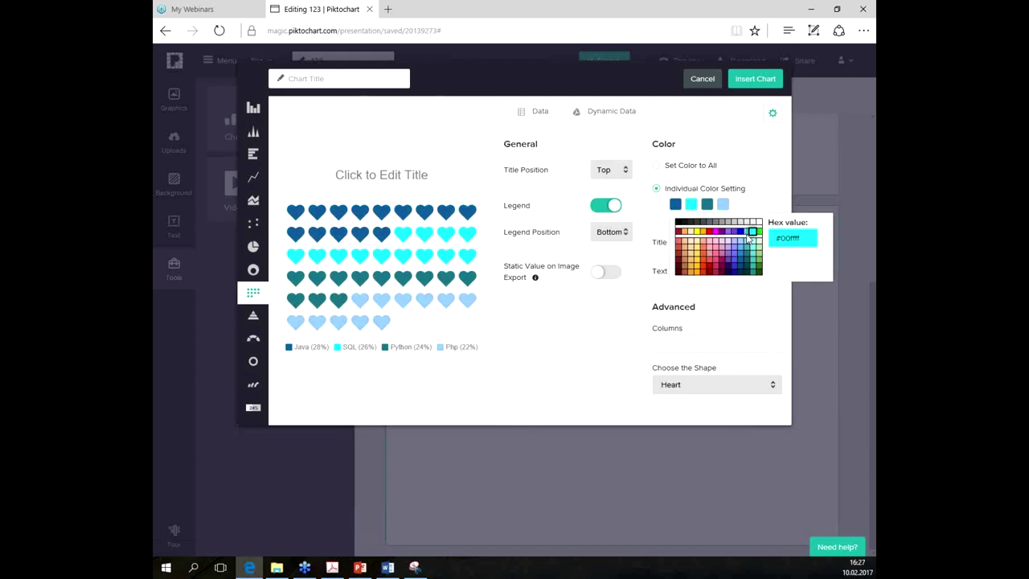
click(746, 254)
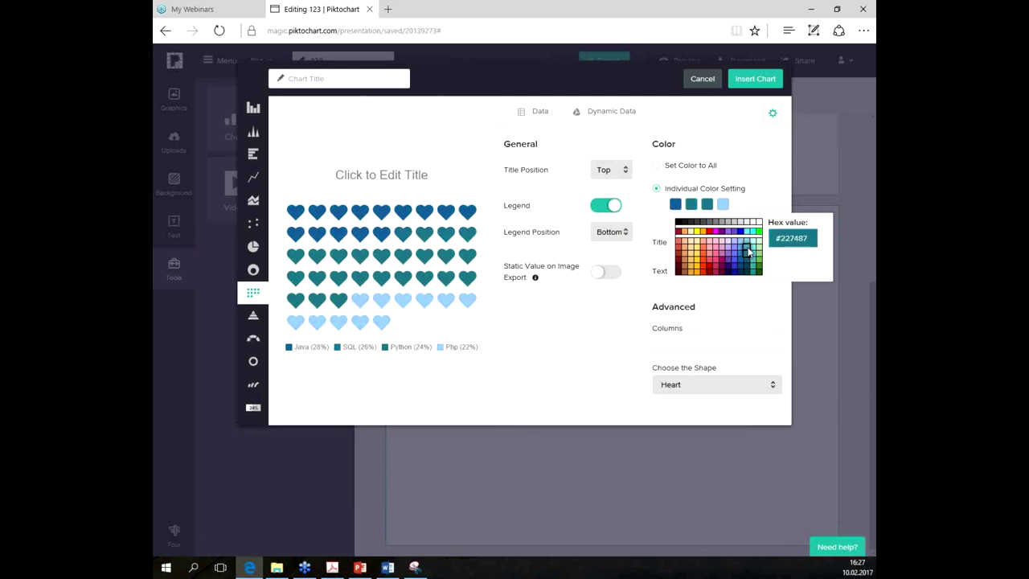
click(748, 251)
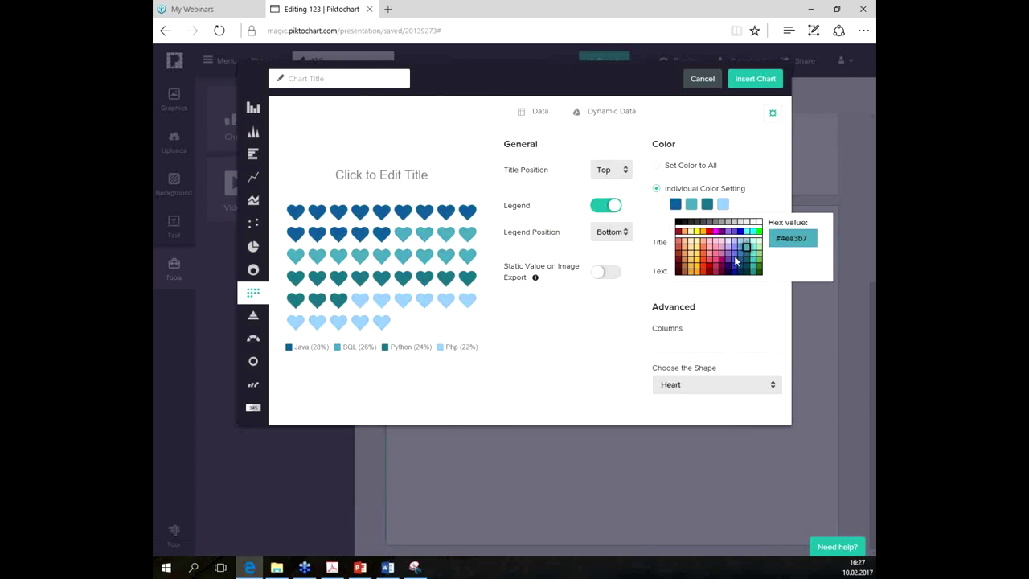
click(734, 256)
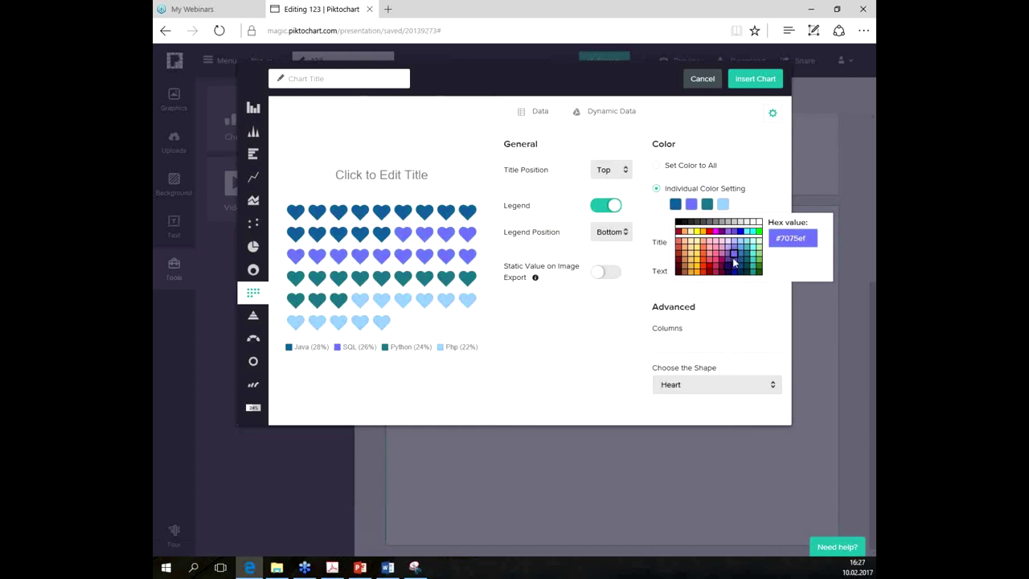
key(Escape)
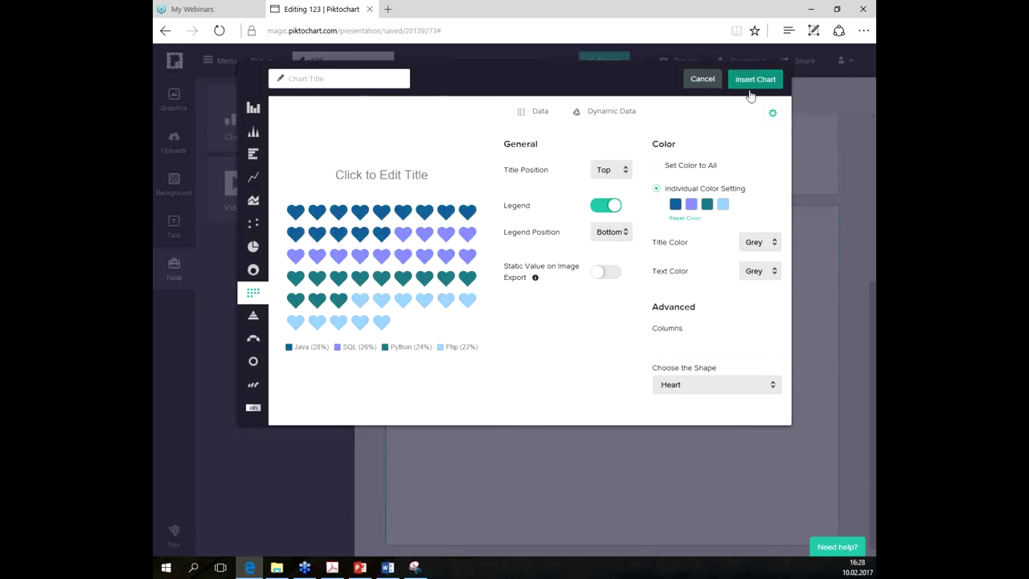
Step: Insert the heart chart into the block and preview the presentation
click(748, 94)
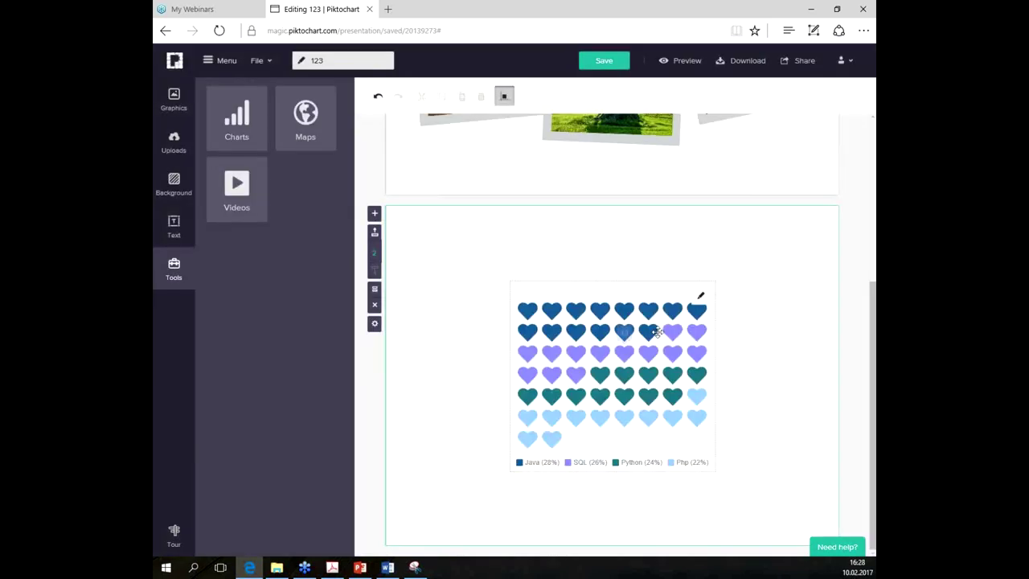
click(665, 296)
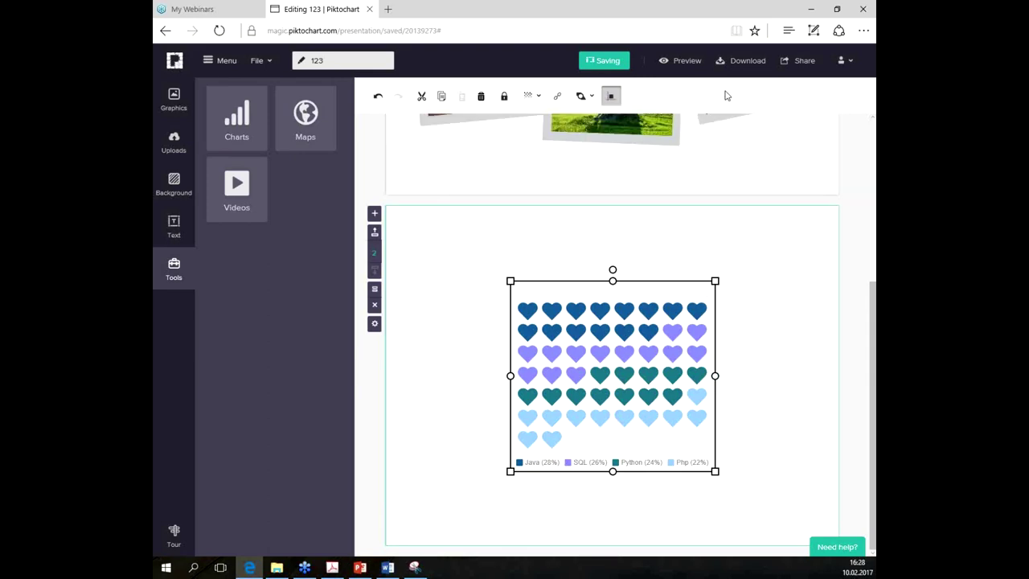
click(685, 64)
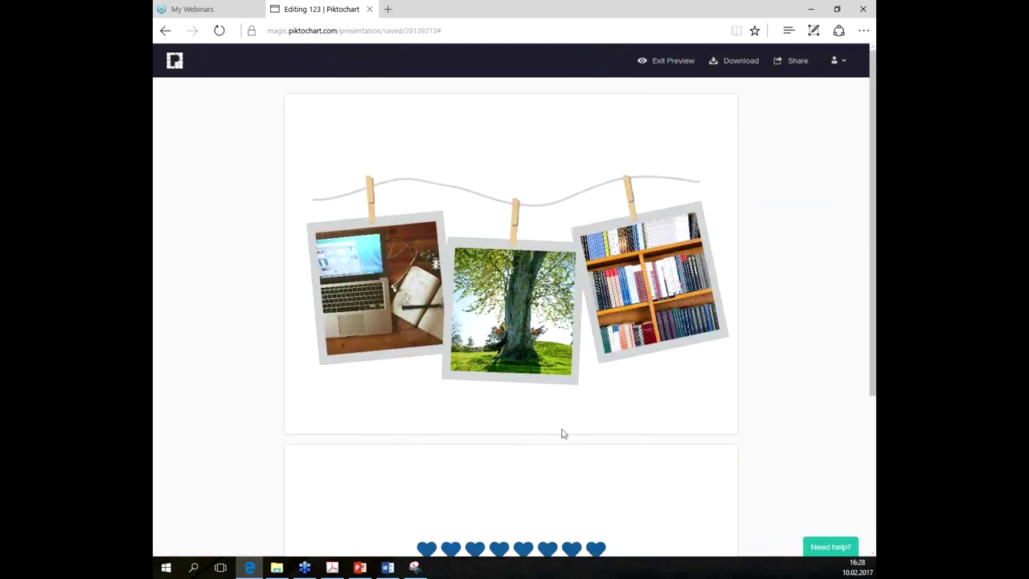
scroll(560, 432, down, 3)
Step: Save the heart chart image as a PNG file
right_click(577, 303)
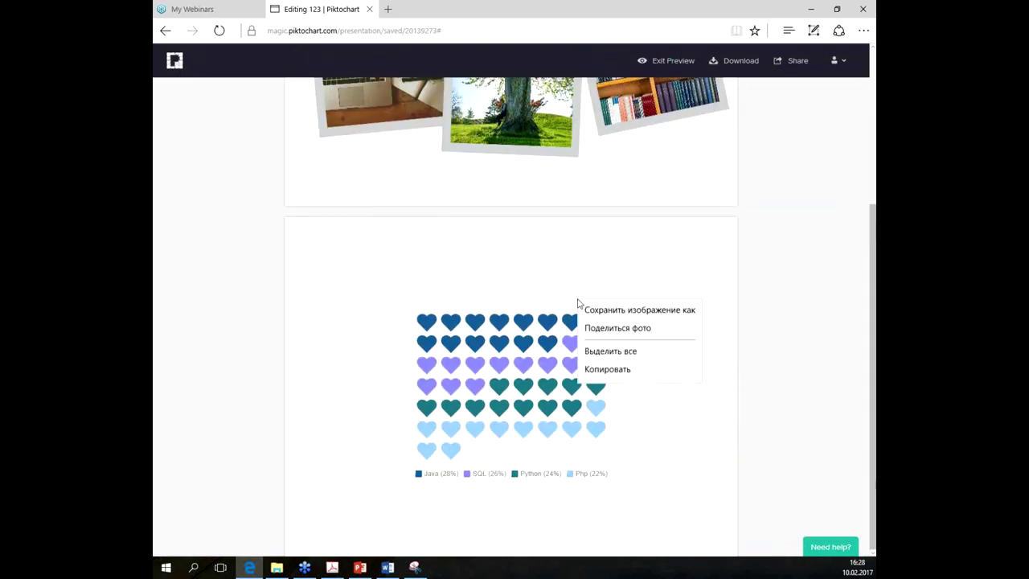
click(620, 320)
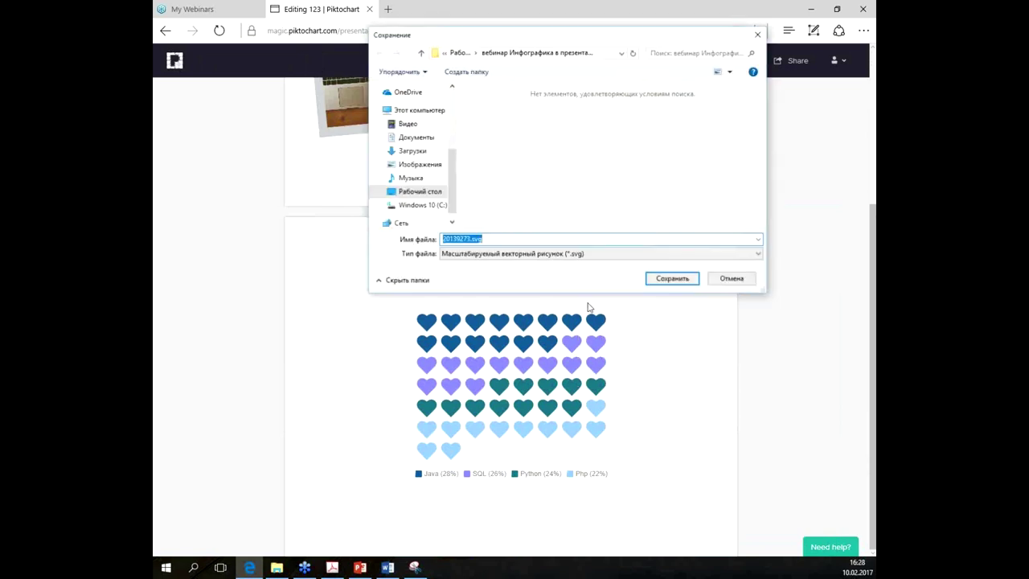
click(603, 254)
click(480, 274)
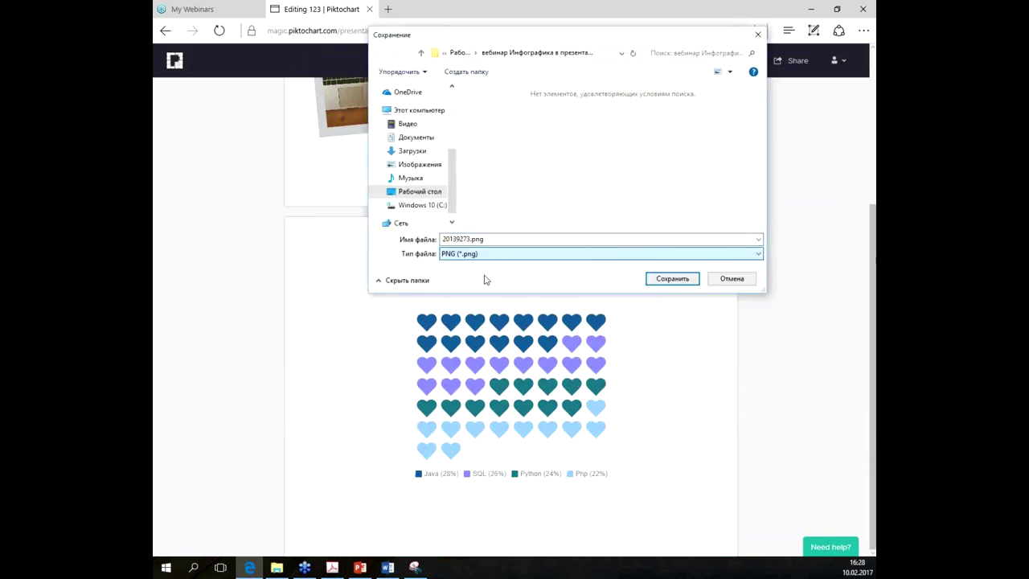
click(673, 279)
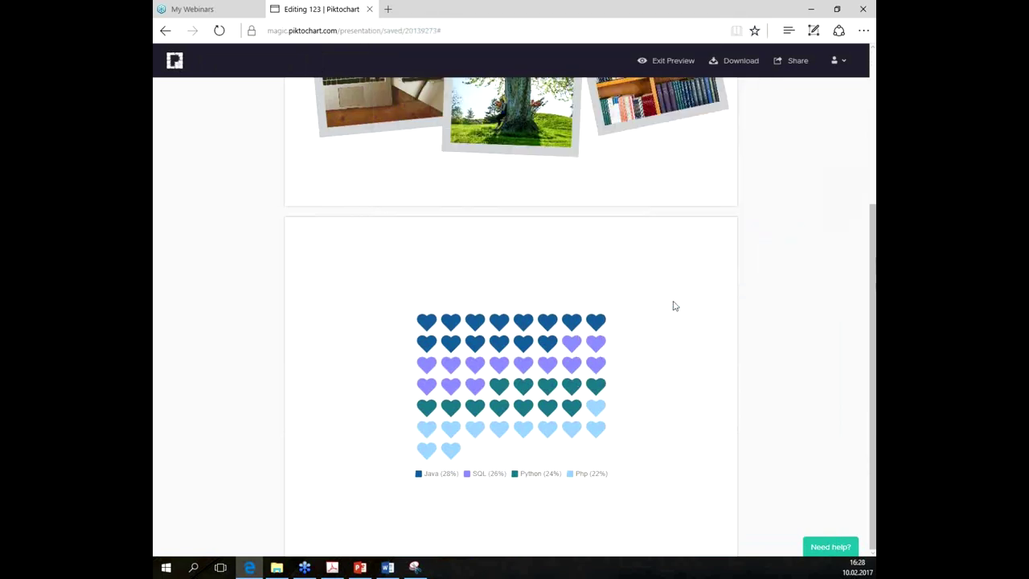
click(360, 567)
Step: Paste the heart chart onto slide 3, enlarge it and move it left under the title
click(248, 27)
key(ctrl+v)
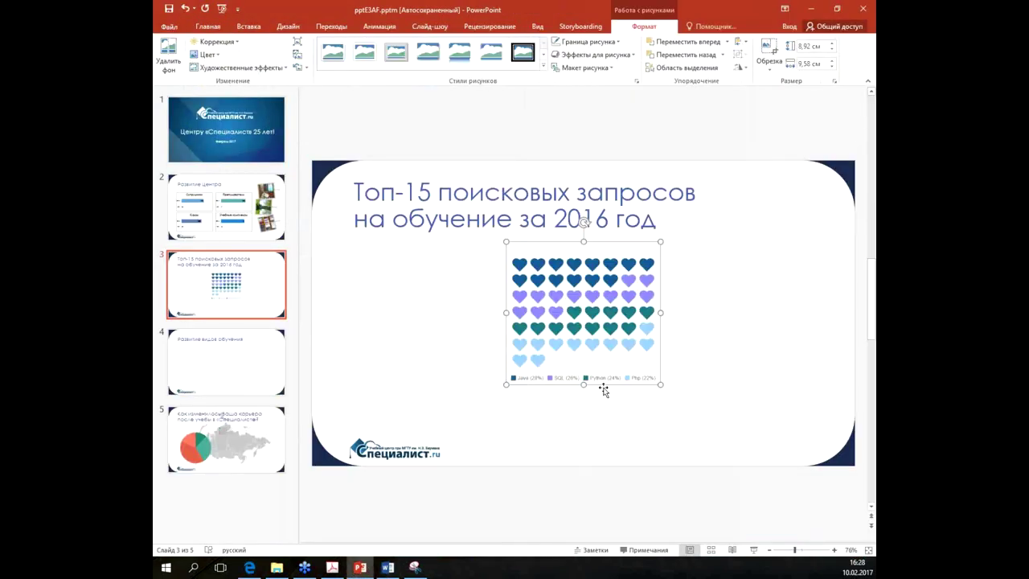
drag(650, 390, 733, 419)
drag(695, 362, 541, 344)
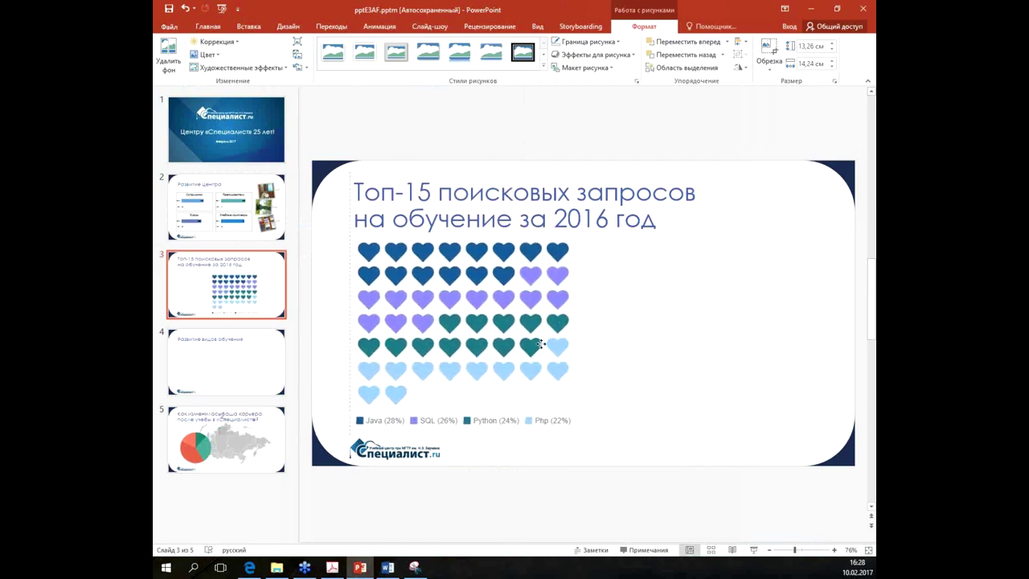
click(672, 425)
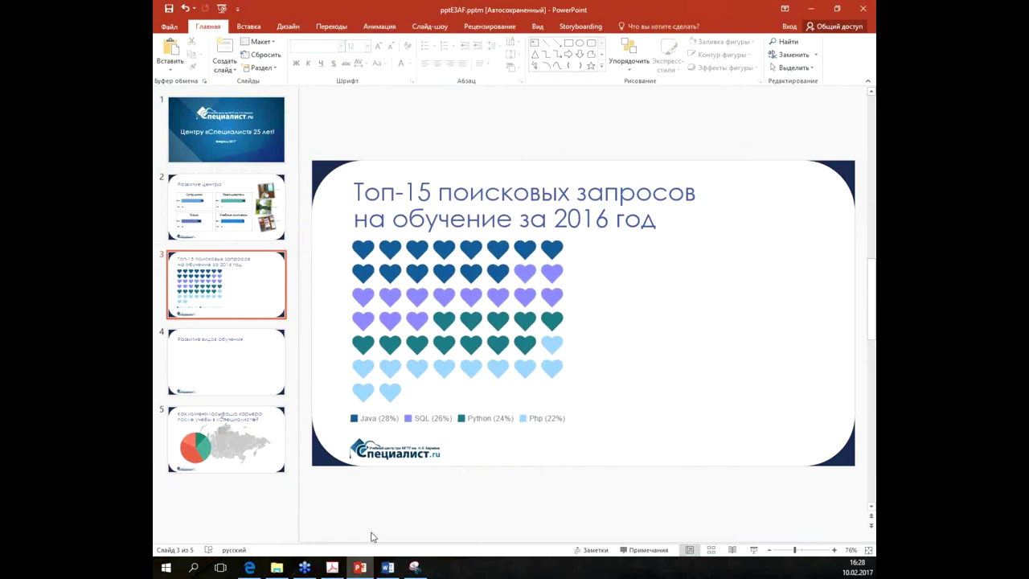
Step: Delete the 'Развитие видов обучения' slide and review the remaining slides
click(248, 372)
key(Delete)
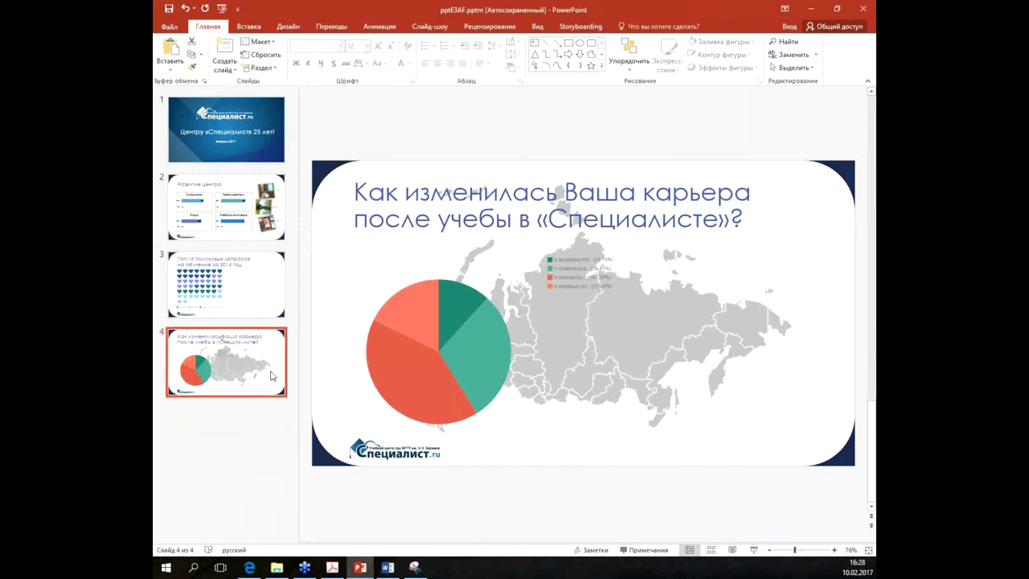
click(231, 270)
click(241, 219)
click(265, 304)
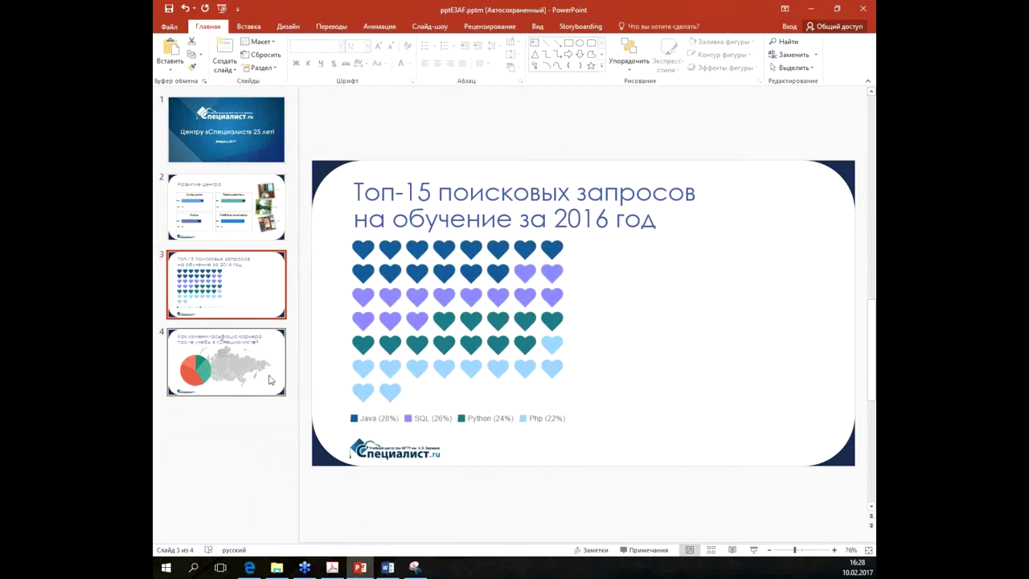
key(Up)
key(Down)
key(Down)
click(263, 285)
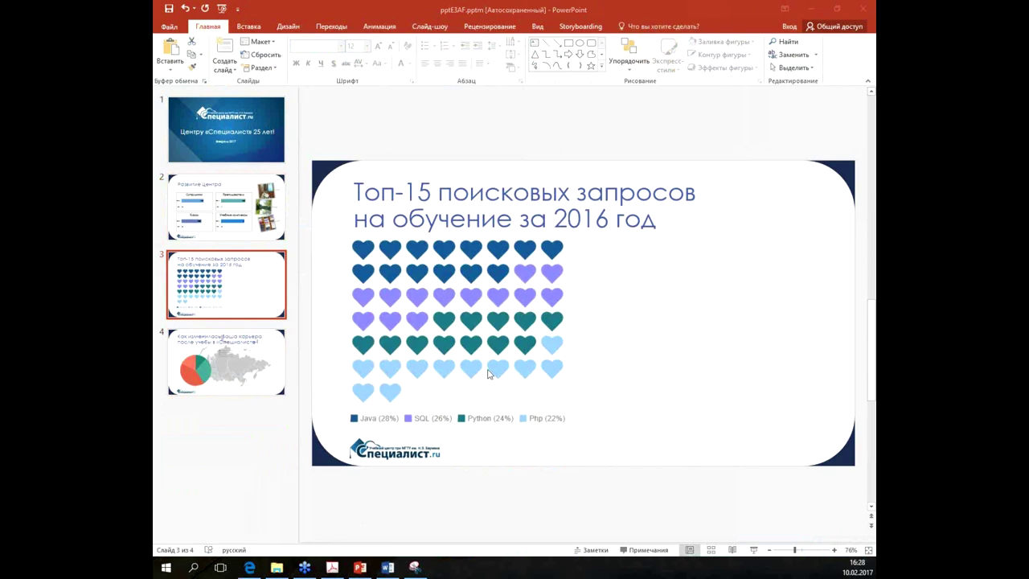
click(620, 337)
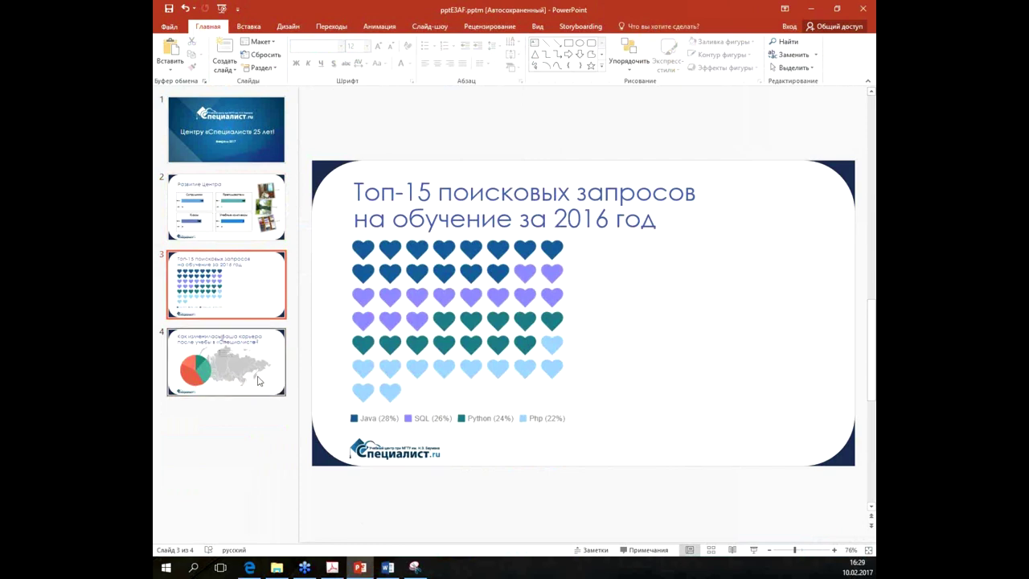
Step: Move the Russia map from slide 4 to slide 3 behind the hearts, and delete slide 4
click(258, 381)
click(689, 379)
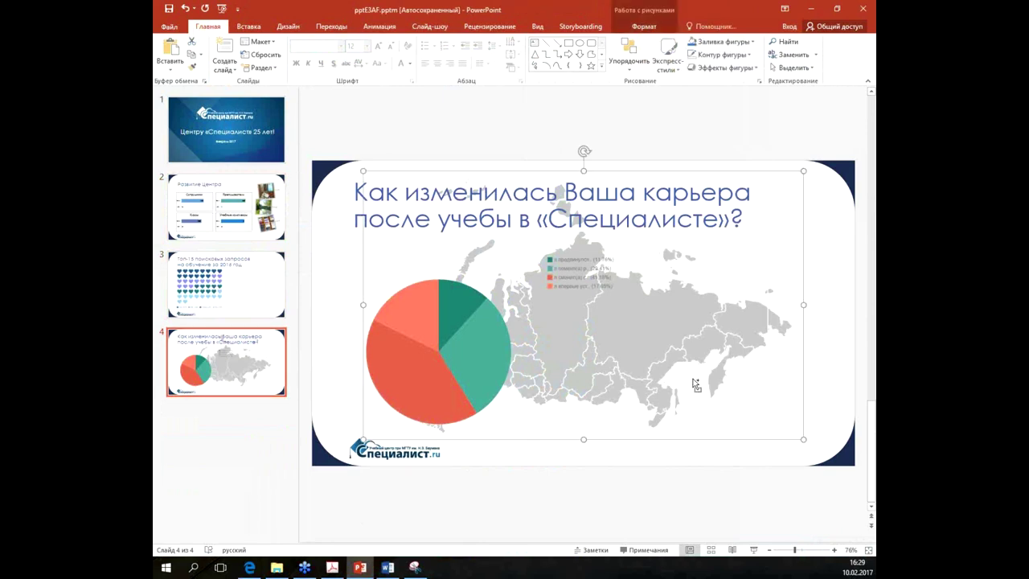
key(ctrl+x)
click(252, 291)
key(ctrl+v)
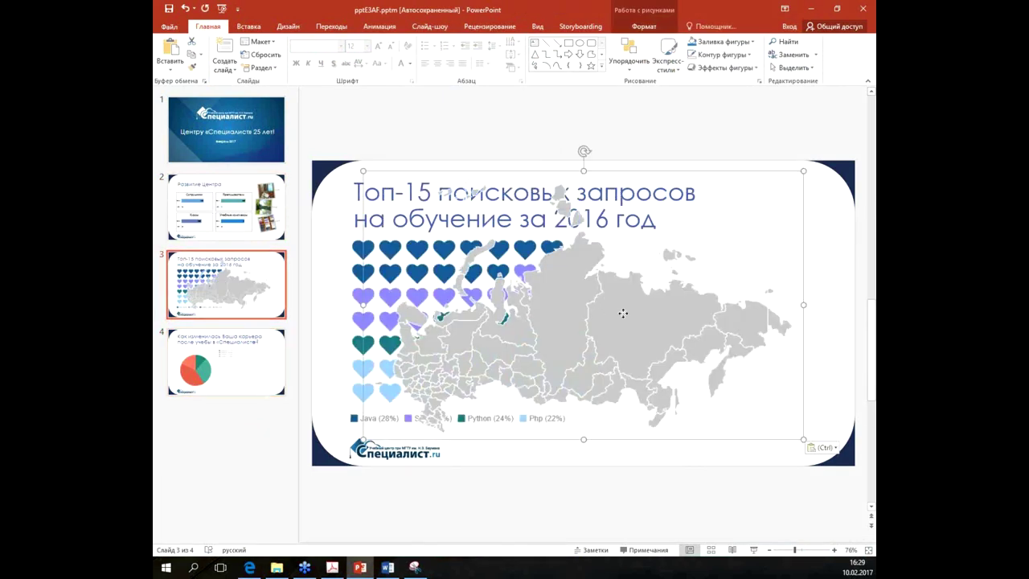
right_click(623, 313)
click(688, 423)
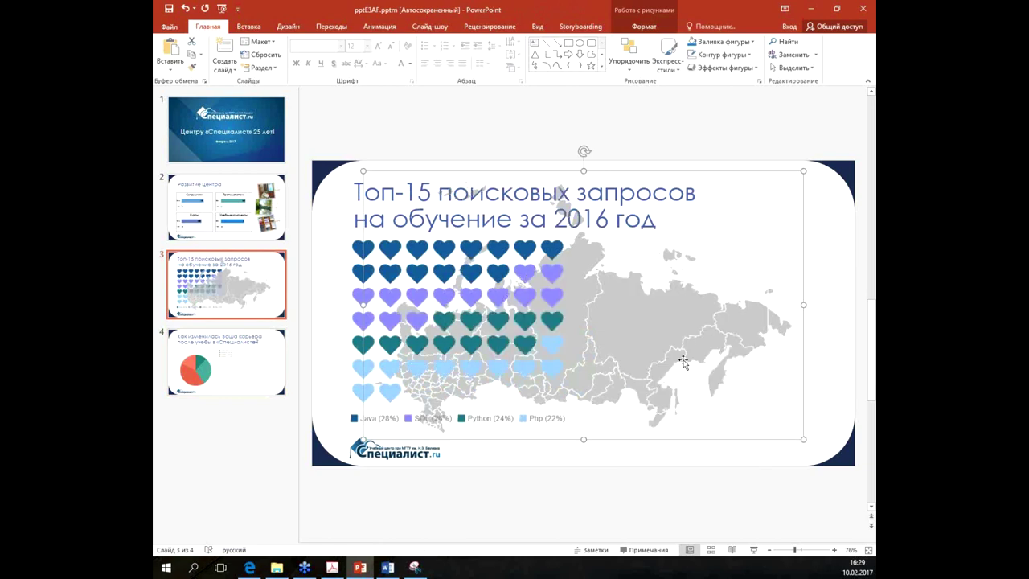
drag(666, 339, 648, 345)
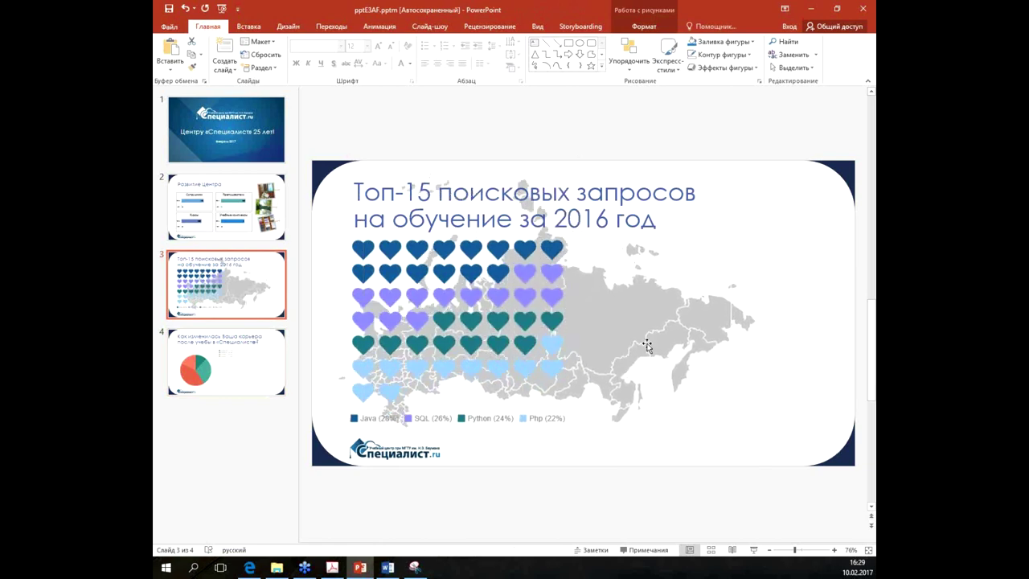
click(243, 386)
key(Delete)
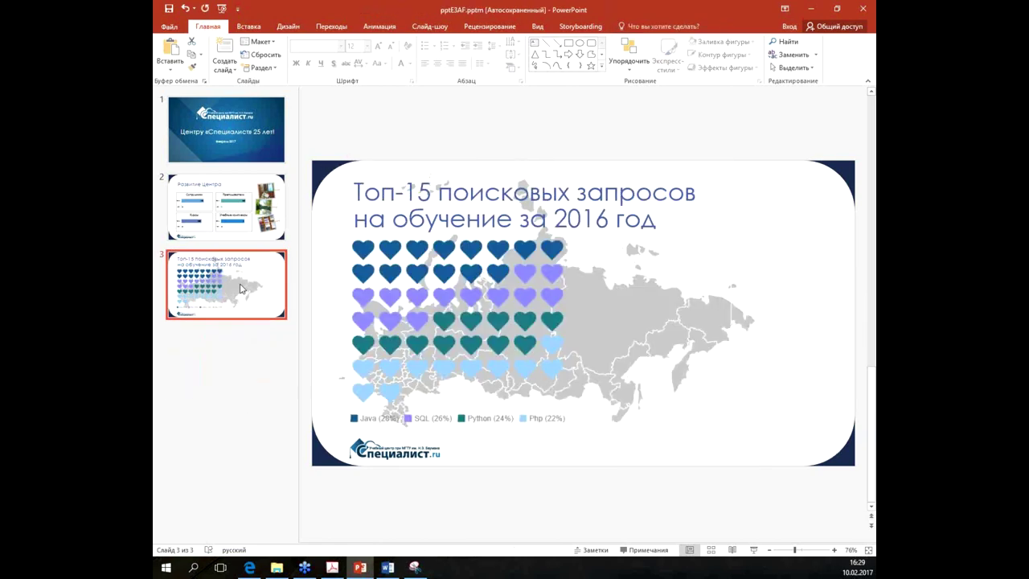
Step: Resize the map to fit at the right of slide 3 beside the heart chart
click(690, 317)
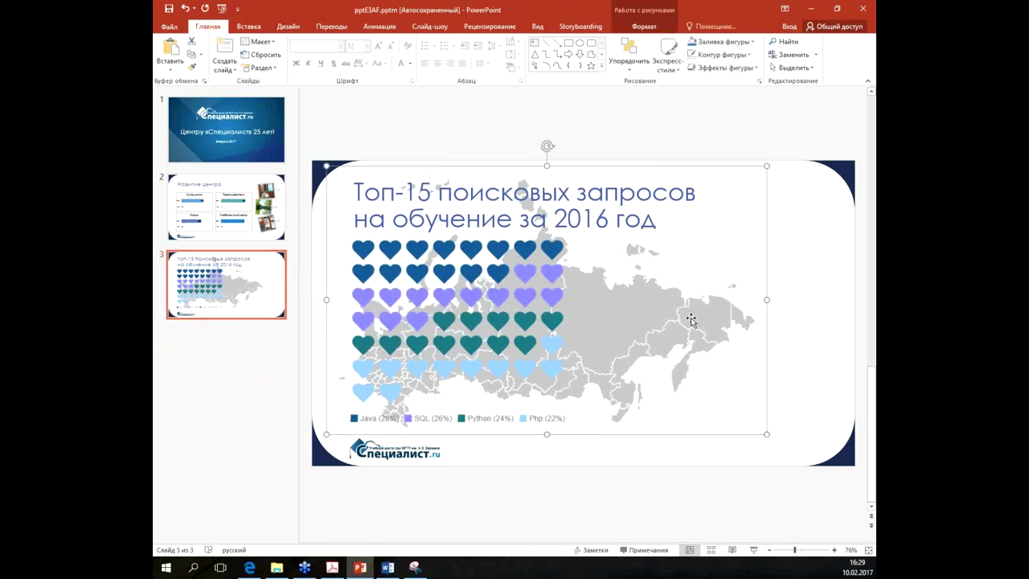
mouse_move(326, 166)
mouse_down()
mouse_move(565, 313)
mouse_move(744, 297)
mouse_up()
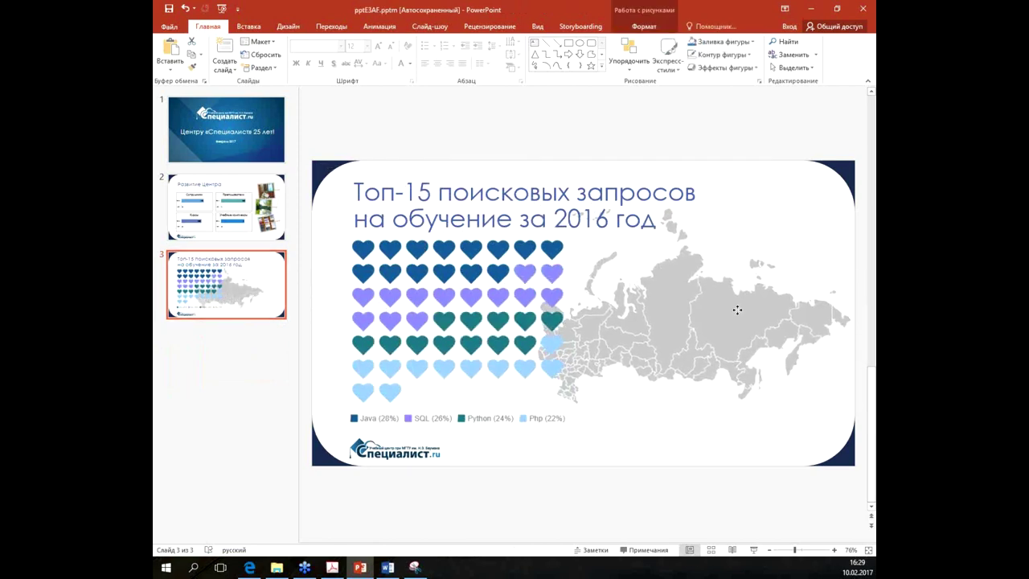
drag(745, 297, 738, 298)
mouse_move(548, 394)
mouse_down()
mouse_move(491, 409)
mouse_move(535, 384)
mouse_up()
drag(689, 322, 703, 325)
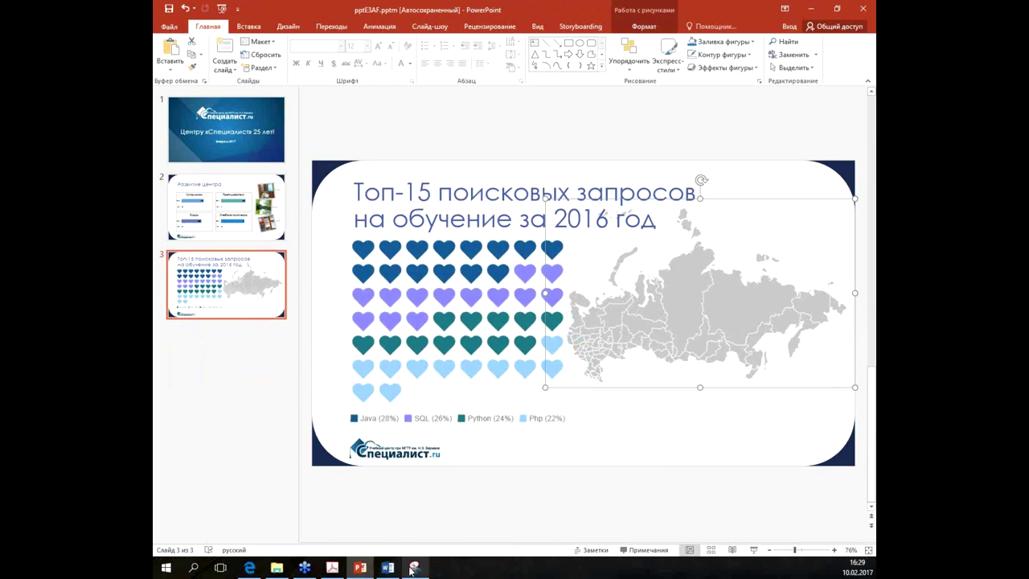
mouse_move(317, 574)
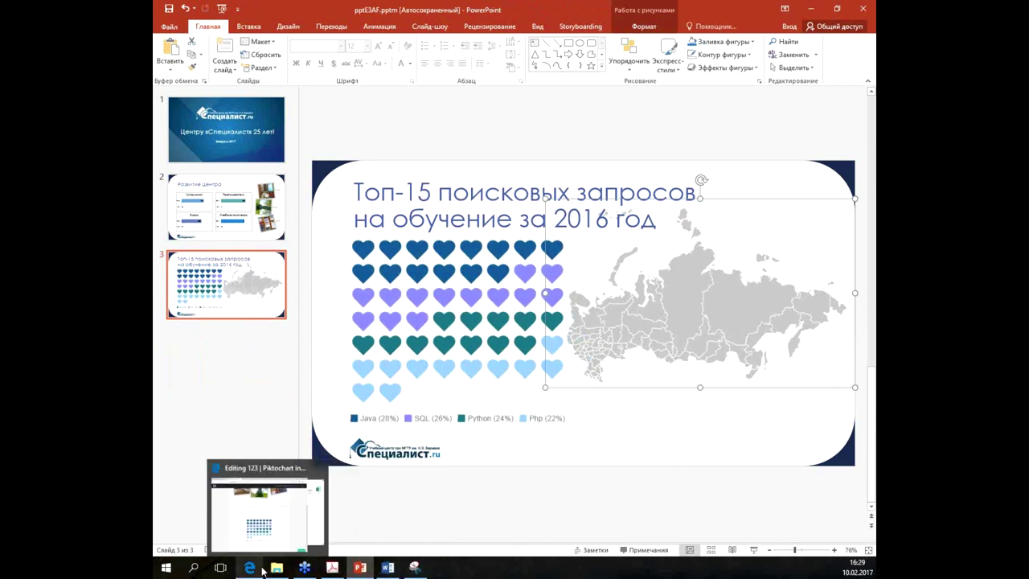
mouse_move(358, 575)
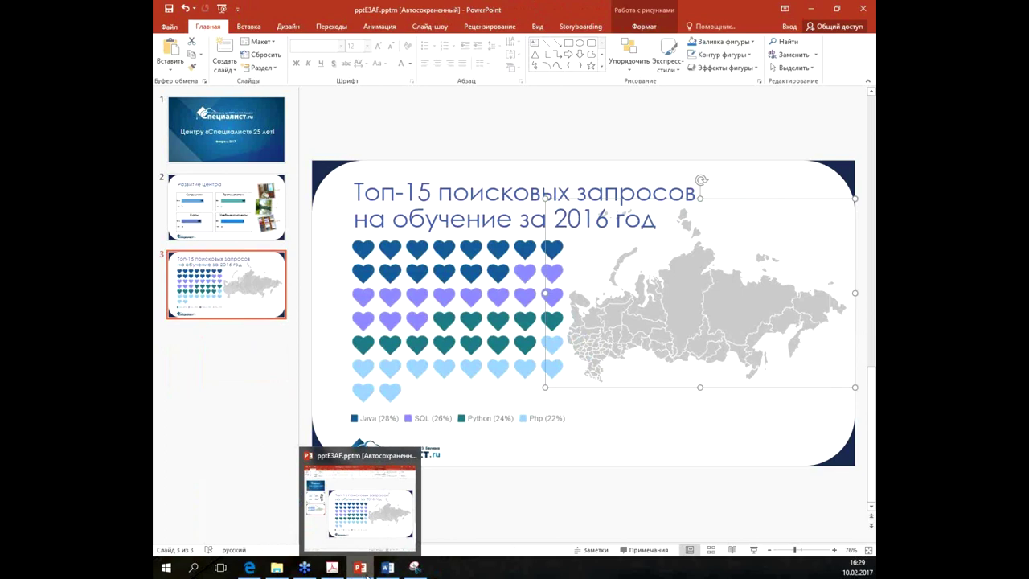
click(249, 567)
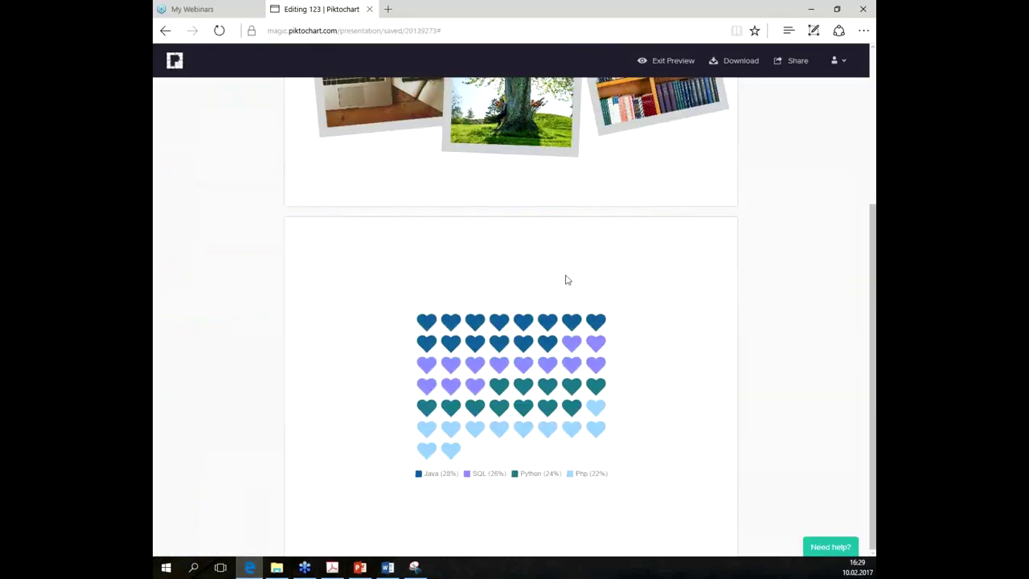
Step: Leave the preview and browse all icons in the Graphics icon library
click(165, 30)
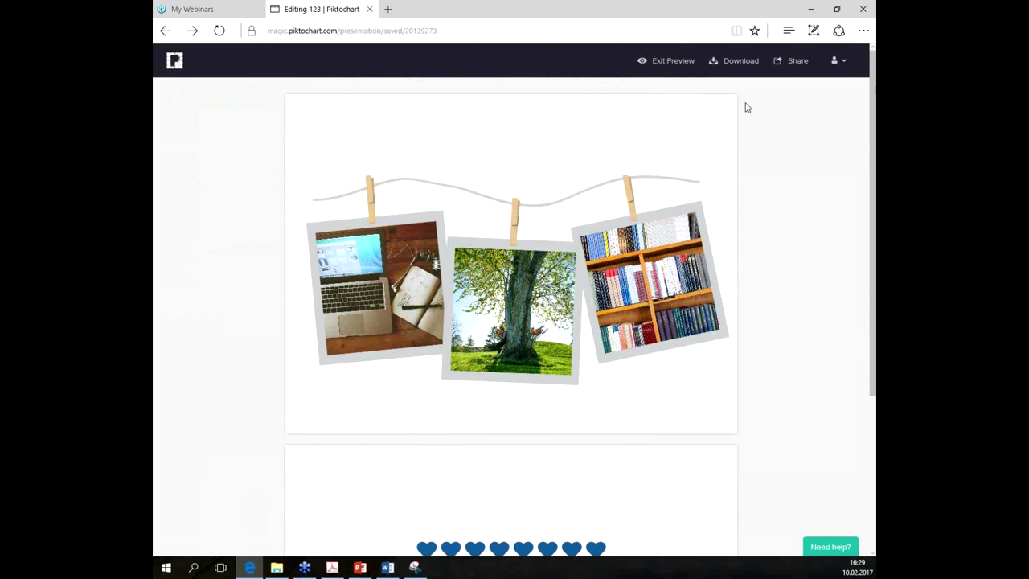
click(683, 60)
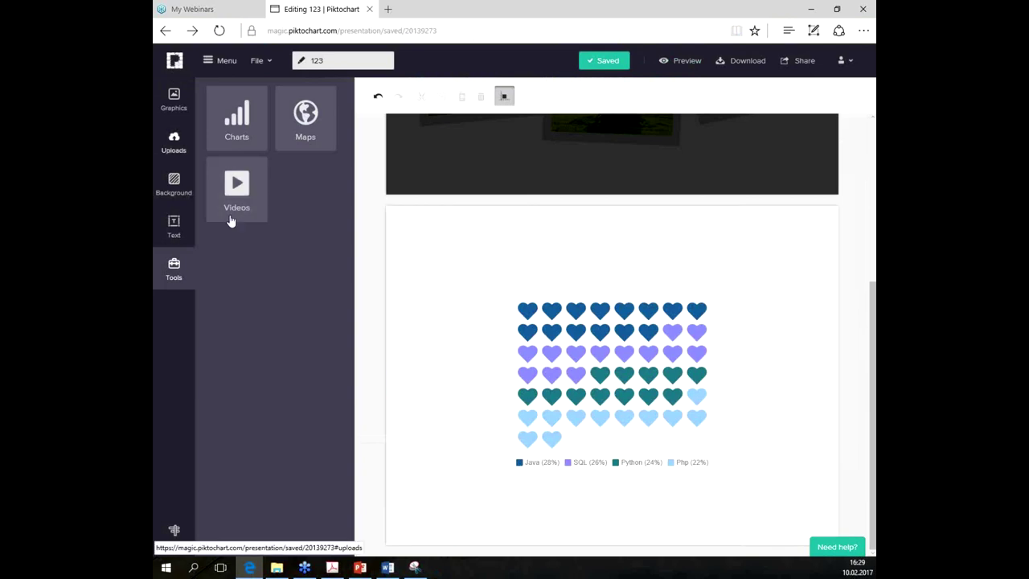
click(169, 106)
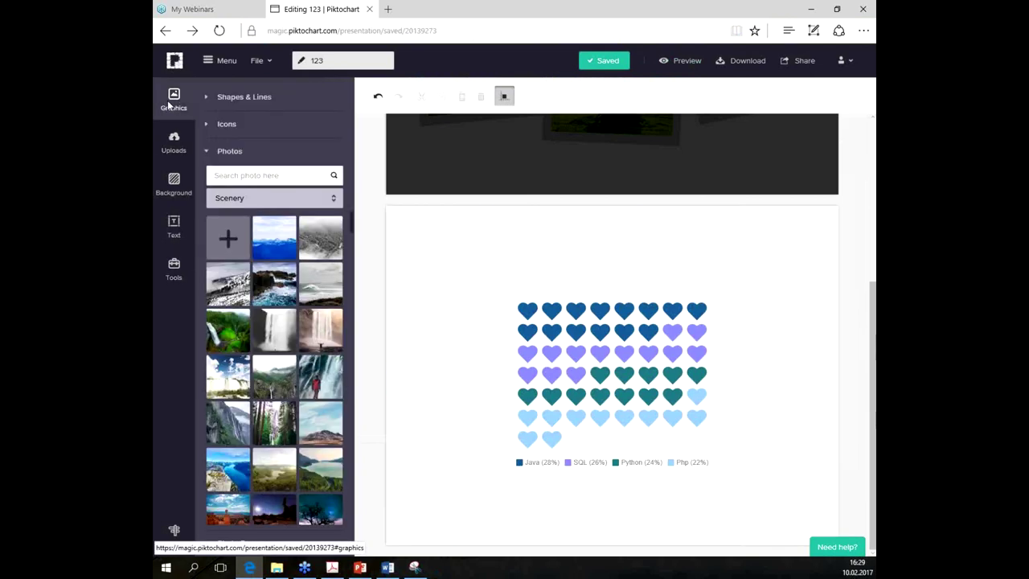
click(227, 124)
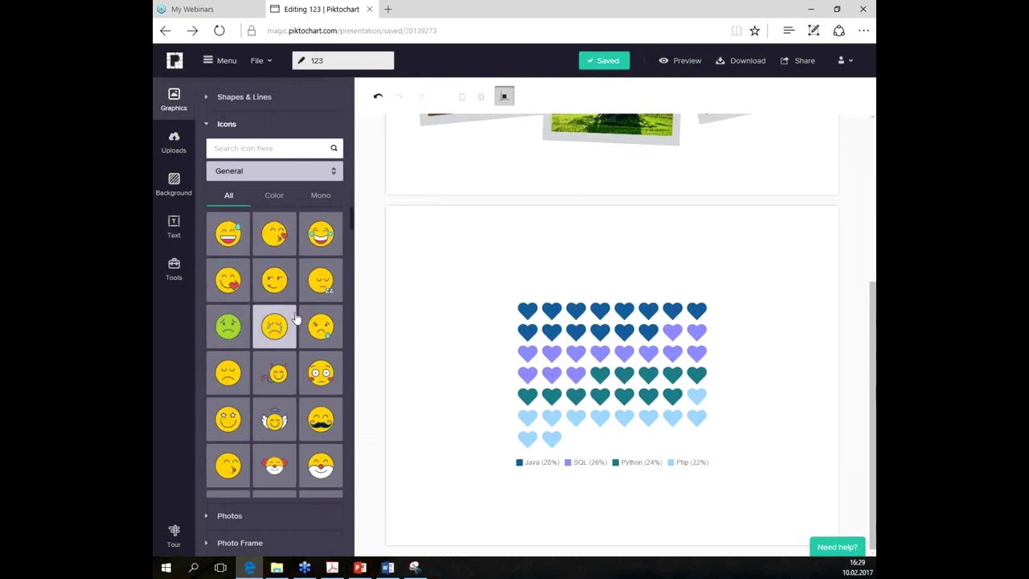
scroll(317, 347, down, 2)
scroll(320, 355, down, 3)
scroll(320, 357, down, 3)
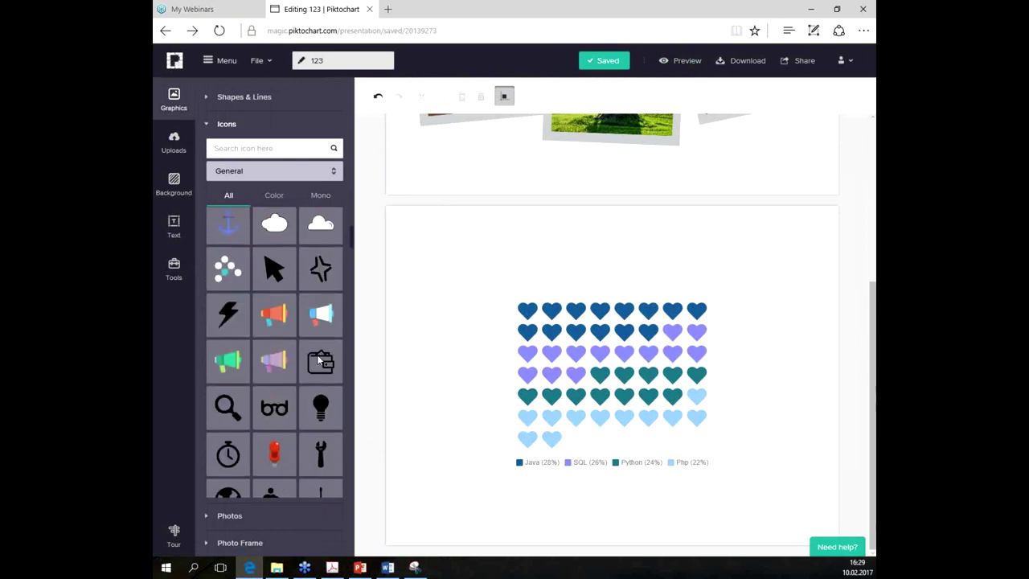
scroll(319, 365, down, 3)
scroll(307, 370, down, 2)
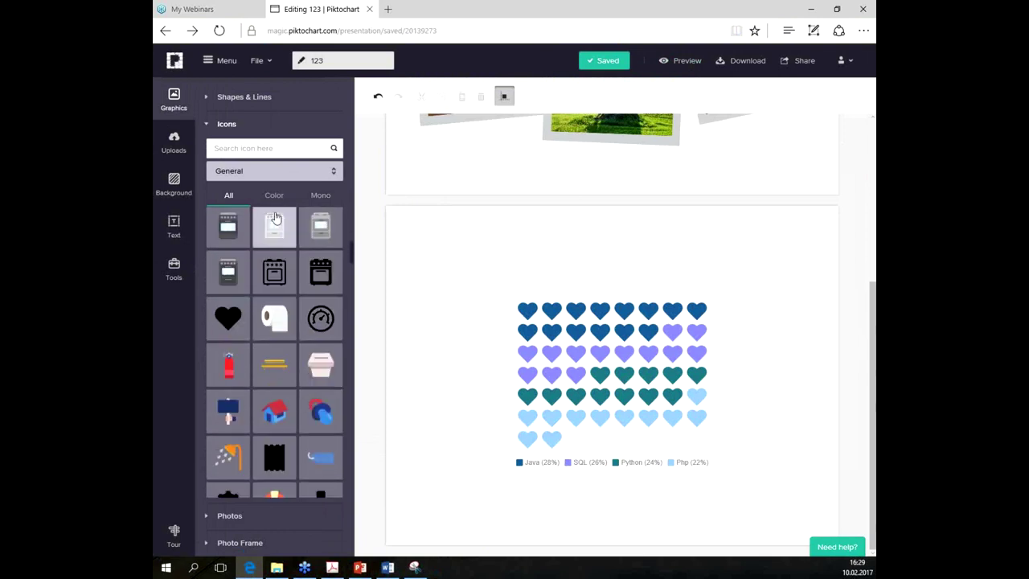
Step: Filter the icons to Color, then to Mono, and scroll through the monochrome set
click(273, 195)
scroll(297, 266, down, 5)
scroll(286, 241, down, 5)
scroll(288, 312, down, 5)
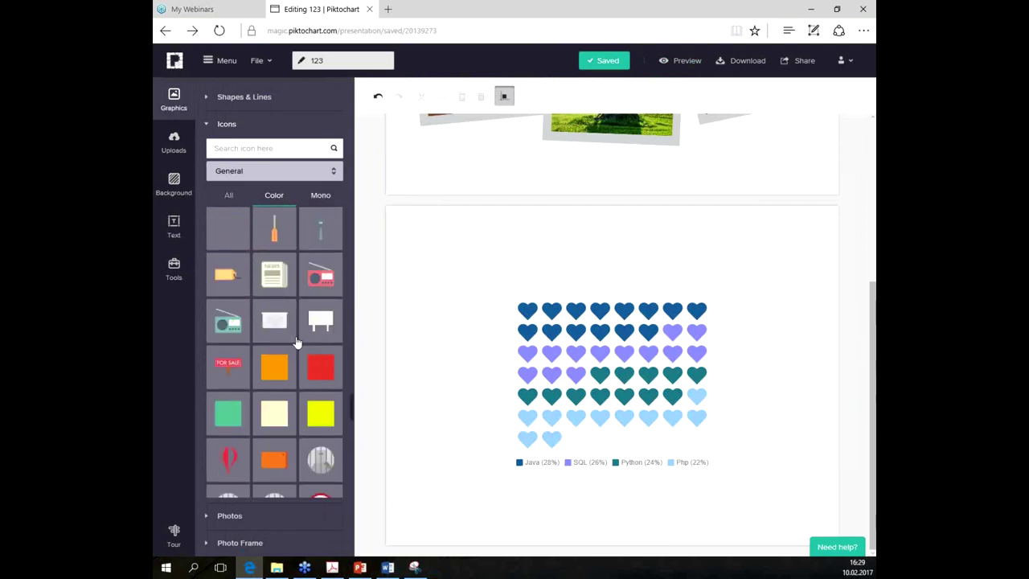
click(320, 196)
scroll(276, 362, down, 3)
scroll(275, 367, down, 3)
scroll(276, 376, down, 5)
scroll(276, 376, up, 3)
scroll(276, 376, up, 3)
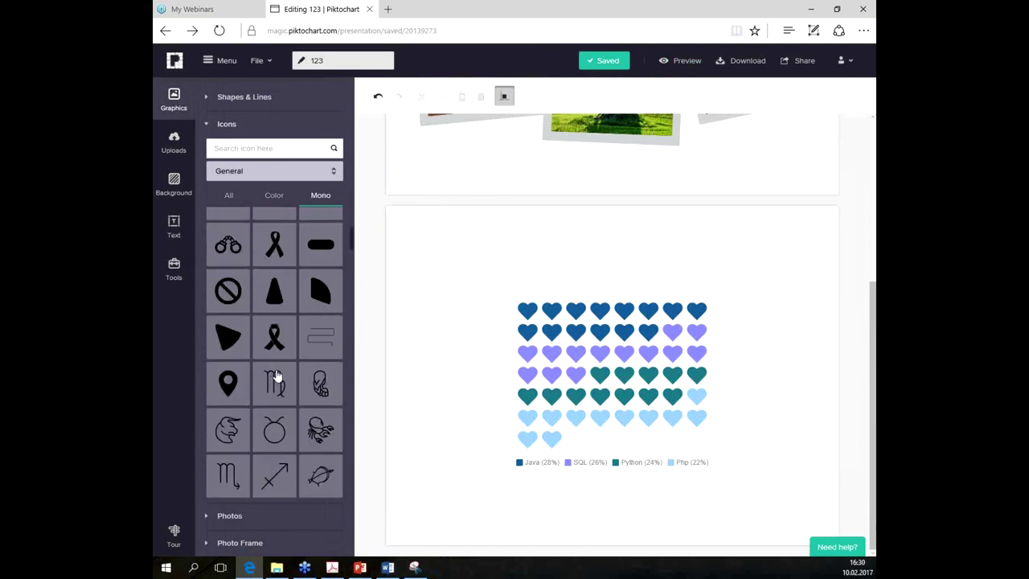
scroll(275, 375, up, 5)
scroll(281, 411, down, 5)
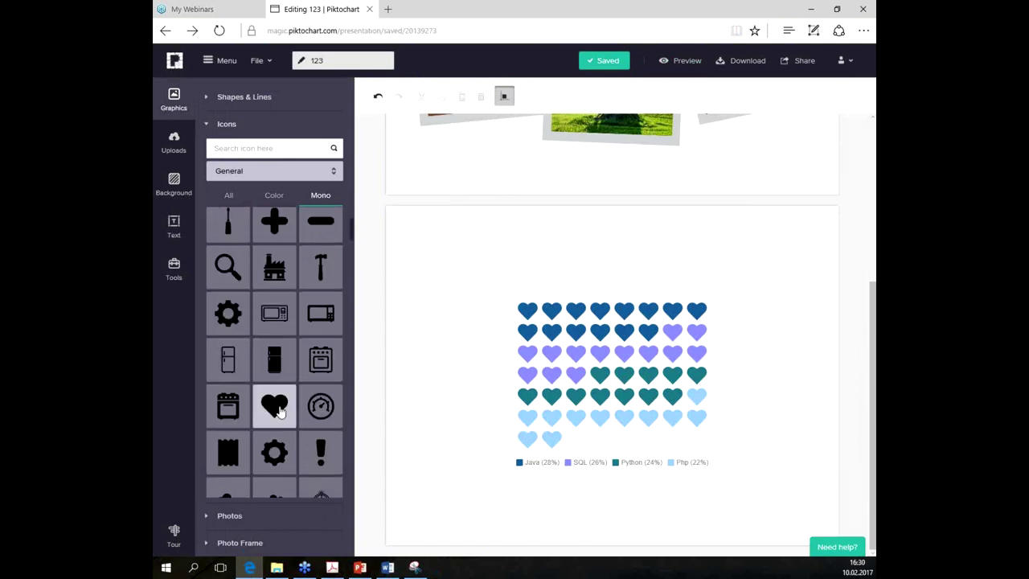
click(210, 126)
click(173, 223)
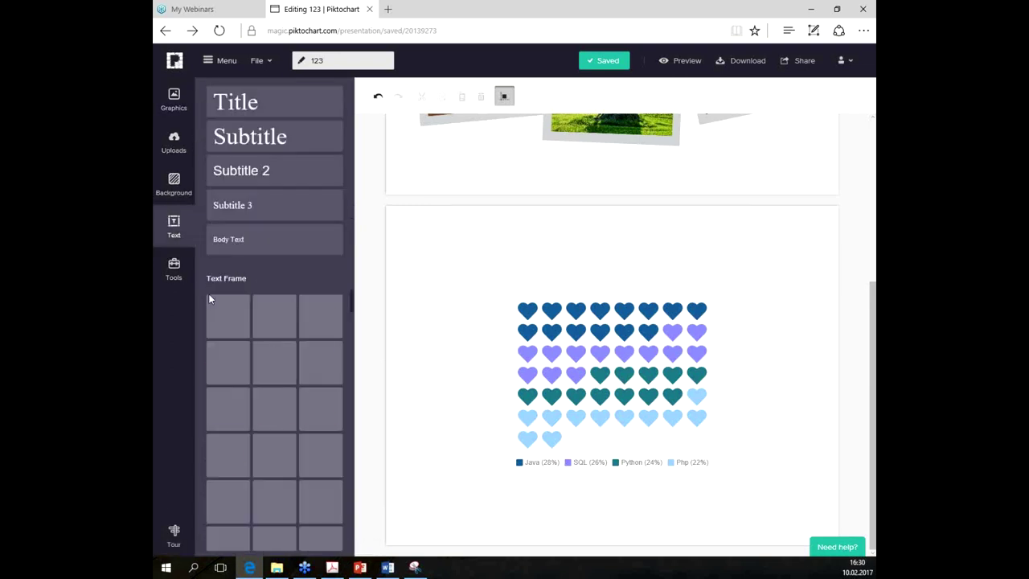
Step: Select the block and delete the heart chart from it
scroll(297, 370, down, 2)
scroll(297, 370, up, 2)
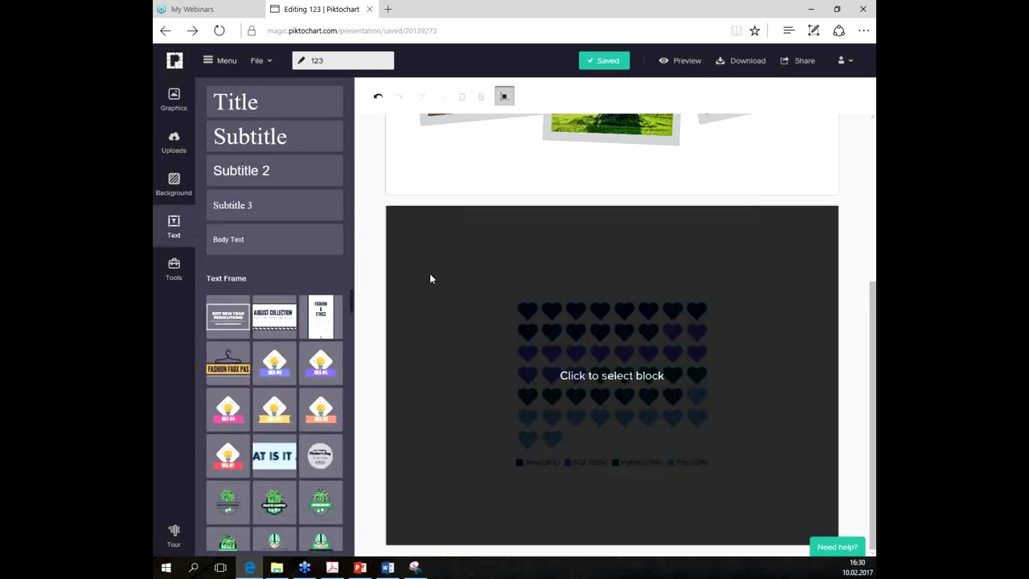
click(440, 235)
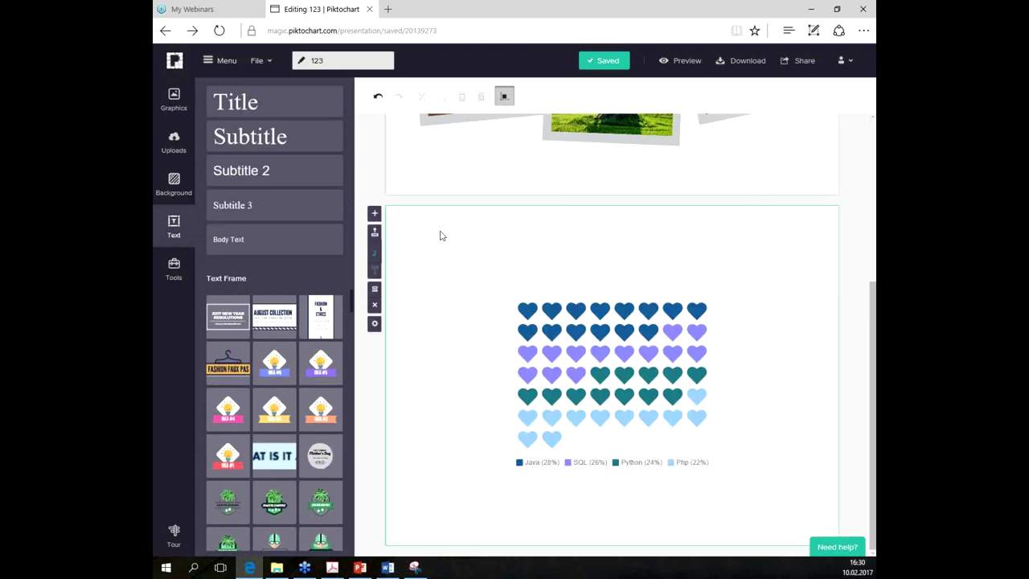
click(578, 442)
key(Delete)
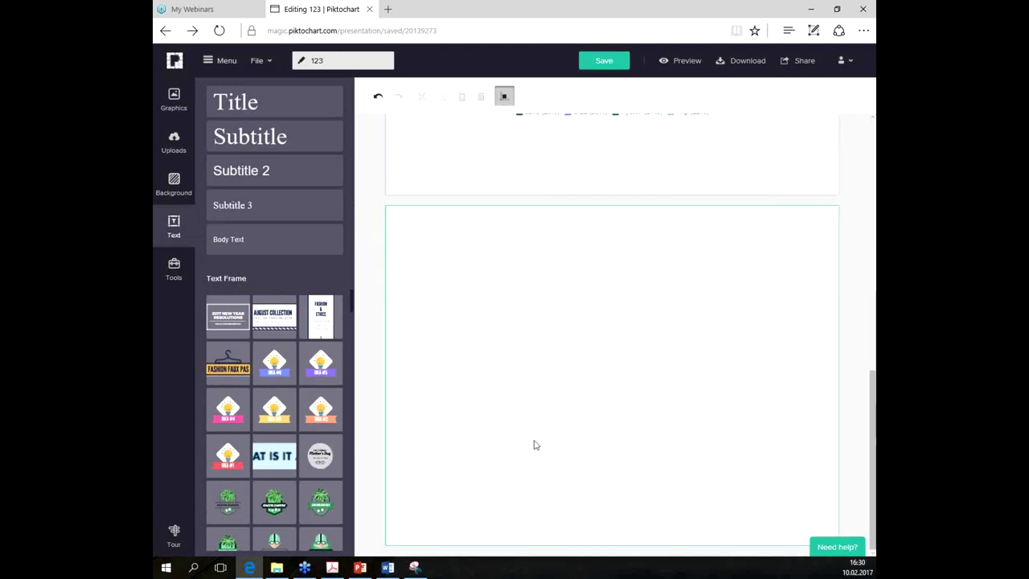
Step: Add the lightbulb IDEA #6 frame to the block and change its banner to 'Скидки'
drag(274, 363, 608, 344)
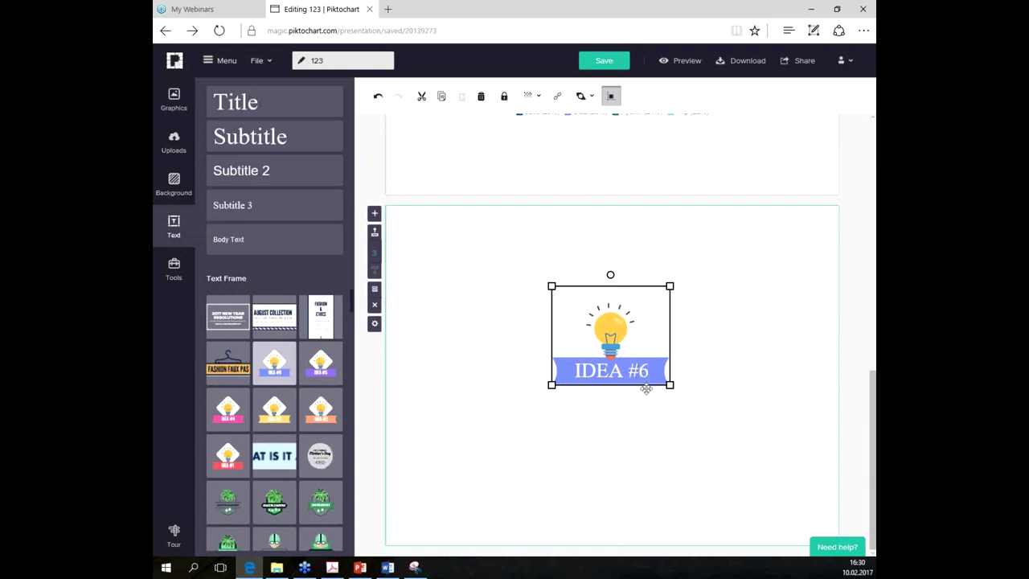
double_click(646, 389)
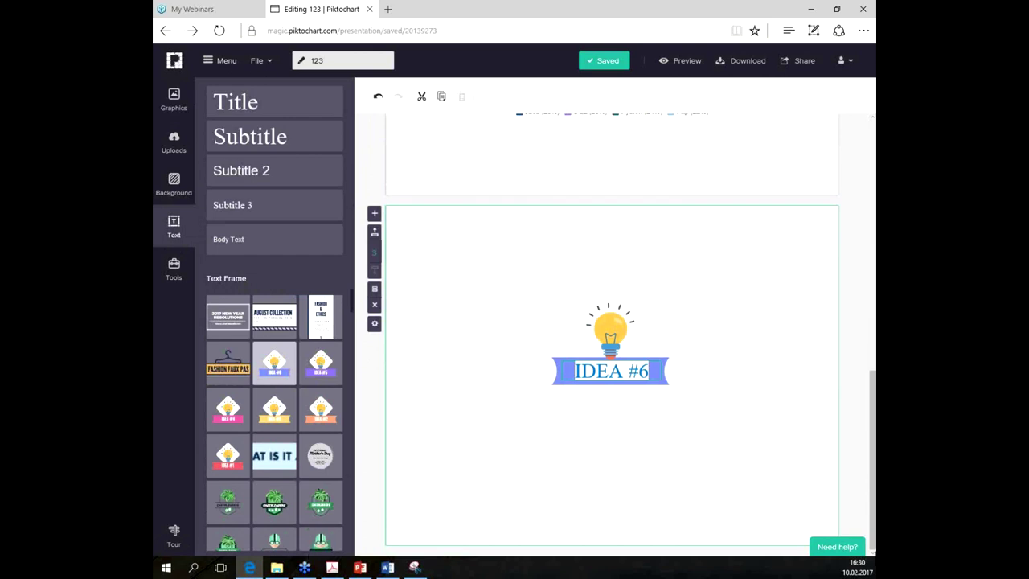
text(Скидки)
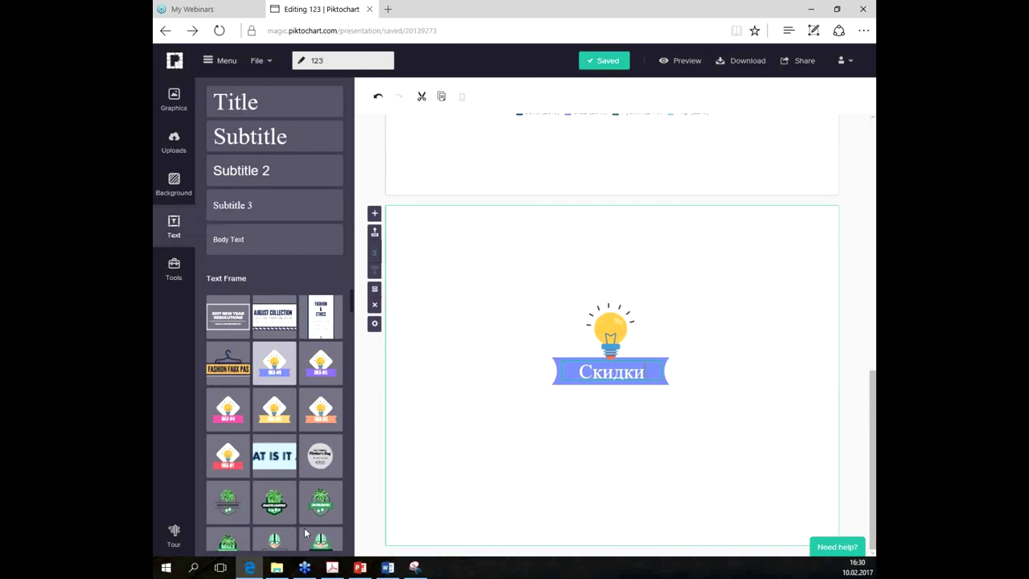
scroll(273, 482, down, 10)
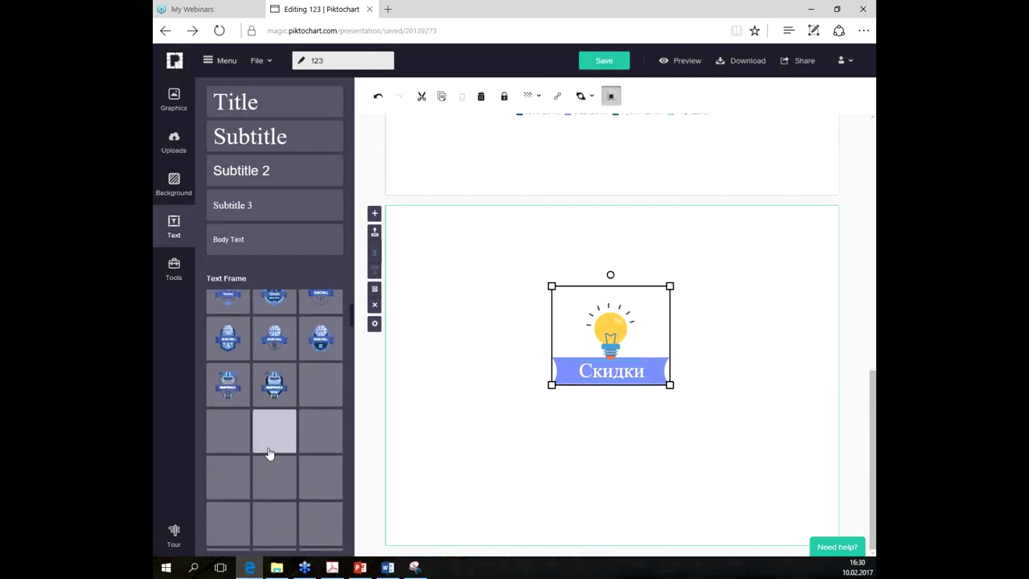
Step: Add the orange 3,412 LIKES stamp, move it to the block's top-left, and shrink it
scroll(269, 454, down, 5)
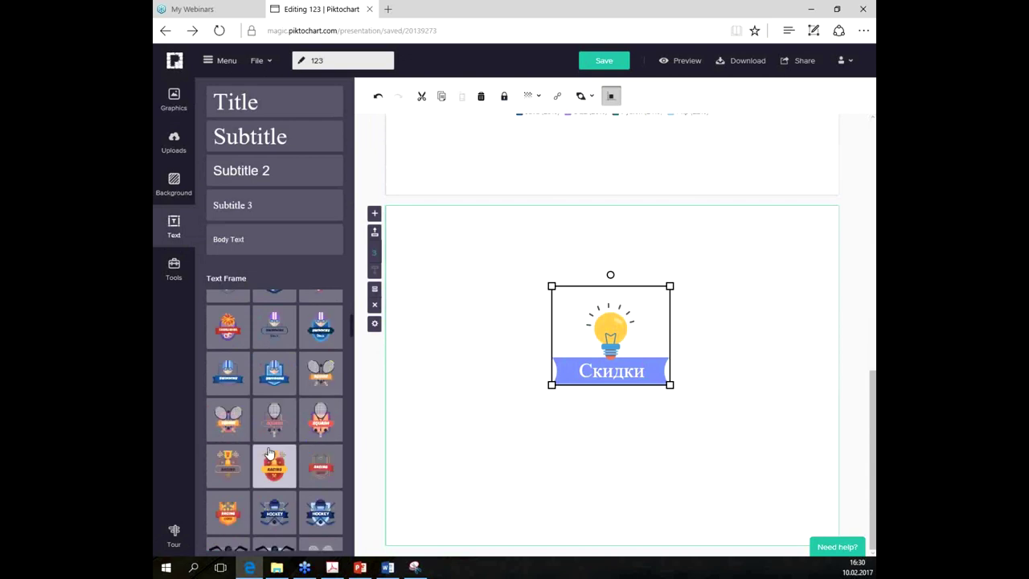
scroll(269, 455, down, 3)
drag(353, 344, 290, 517)
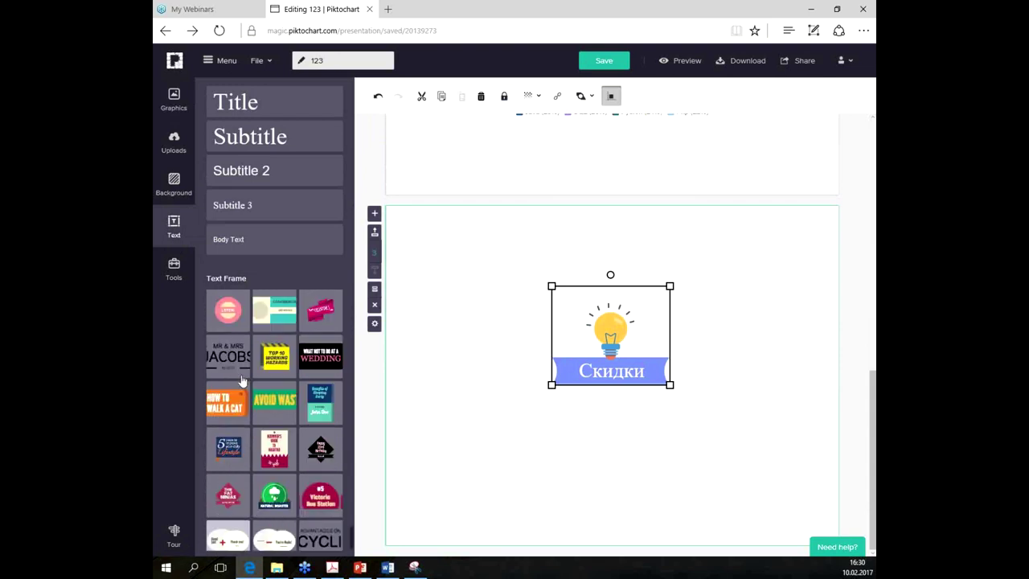
scroll(257, 395, up, 2)
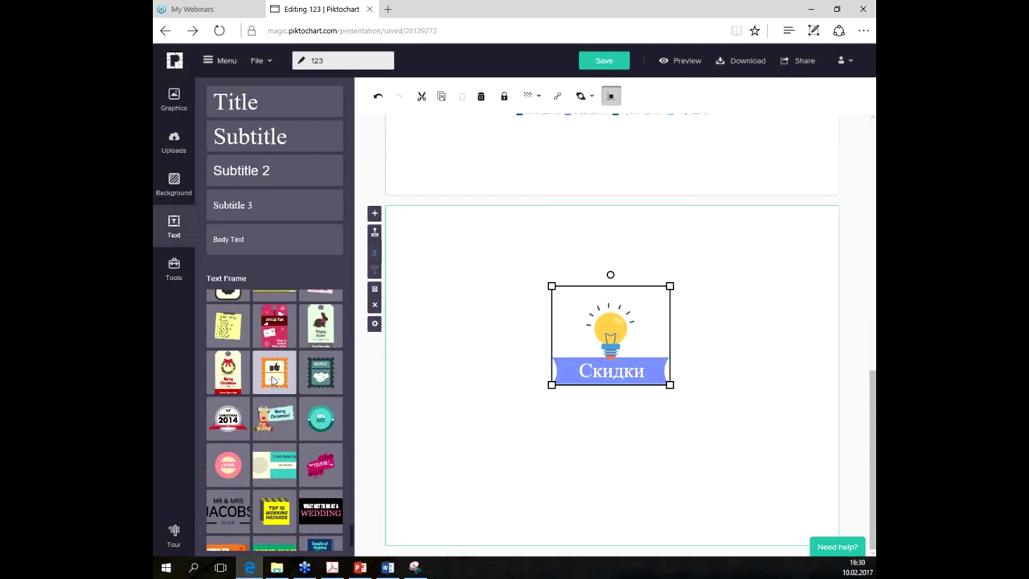
drag(274, 381, 520, 399)
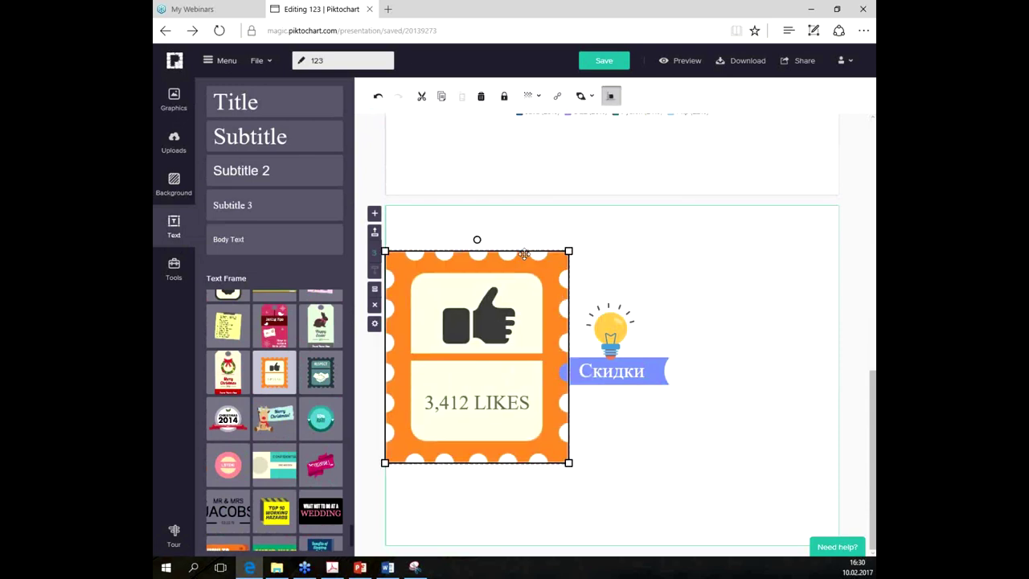
drag(530, 354, 508, 284)
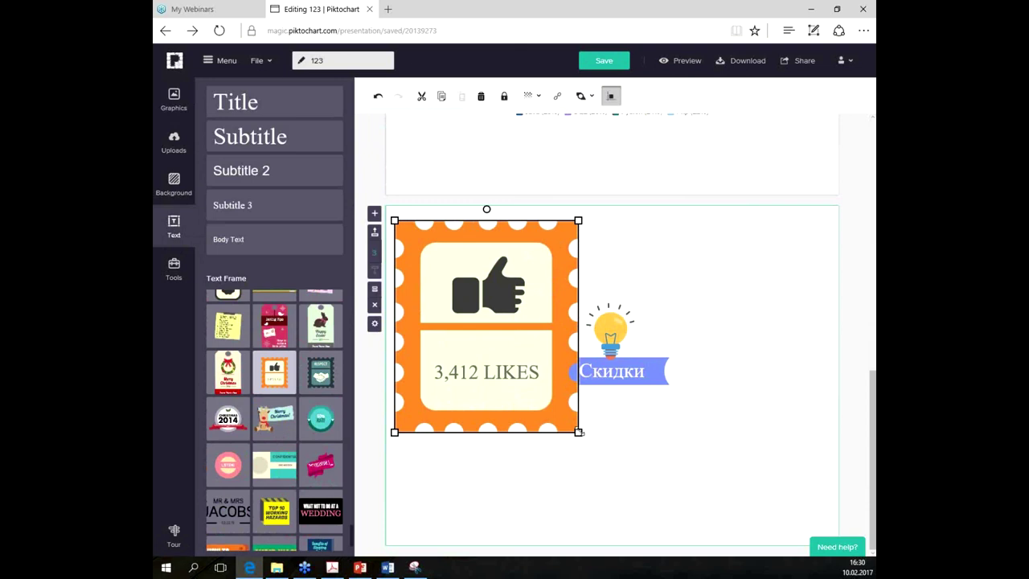
drag(578, 432, 531, 378)
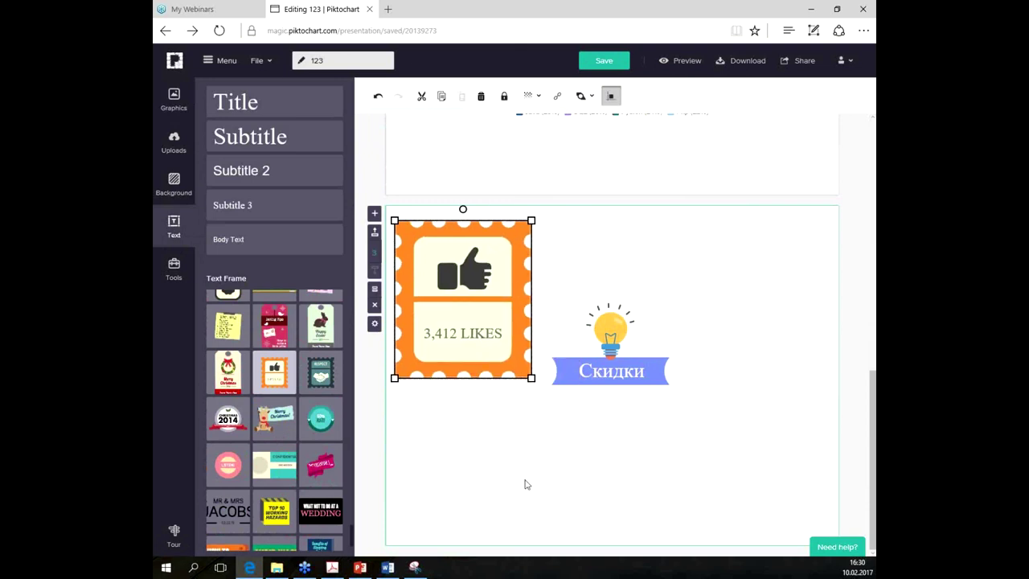
Step: Add the handshake RESPECT stamp at top-right, shrink it, and delete its caption
drag(326, 376, 687, 279)
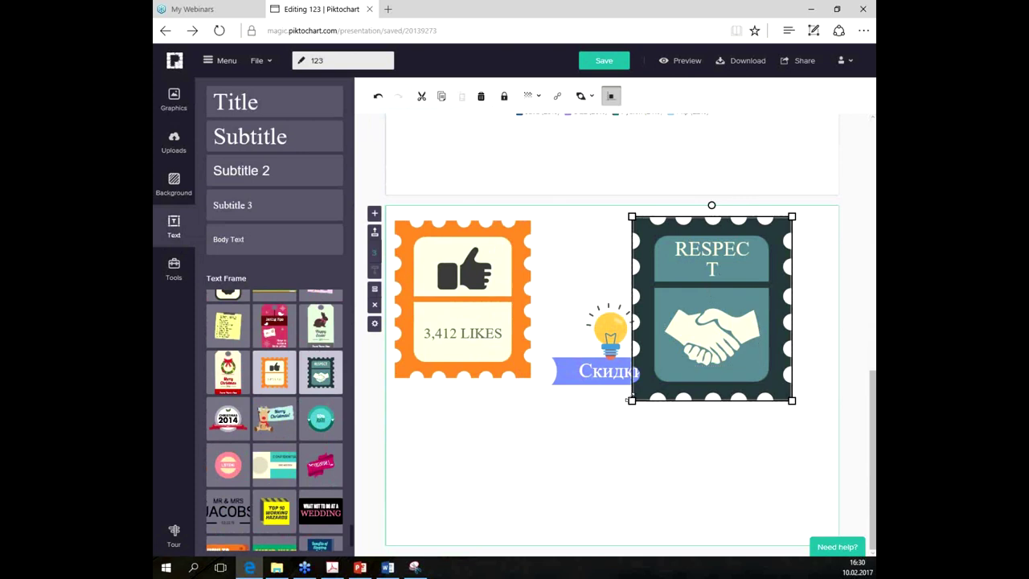
drag(633, 404, 717, 333)
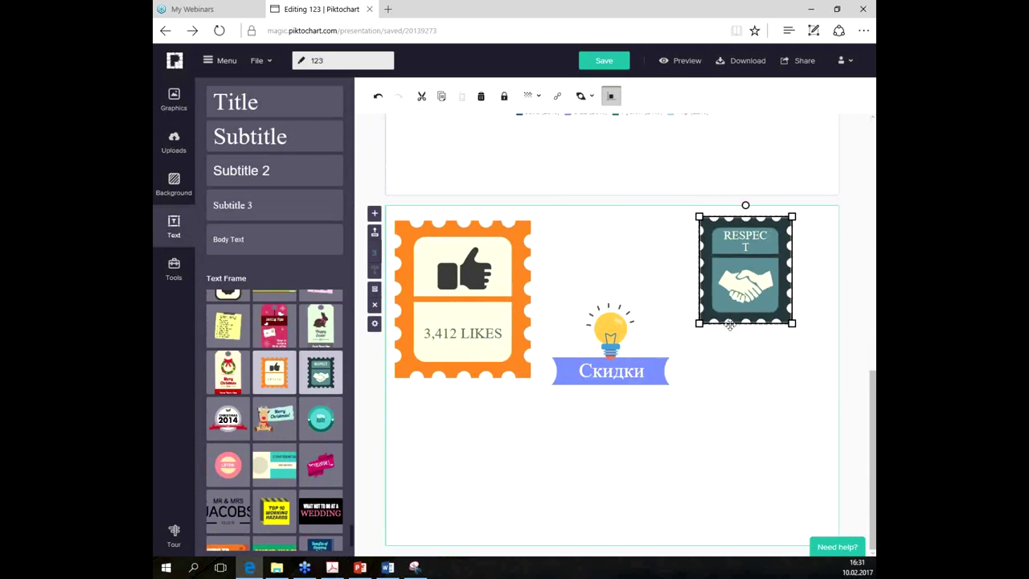
double_click(748, 239)
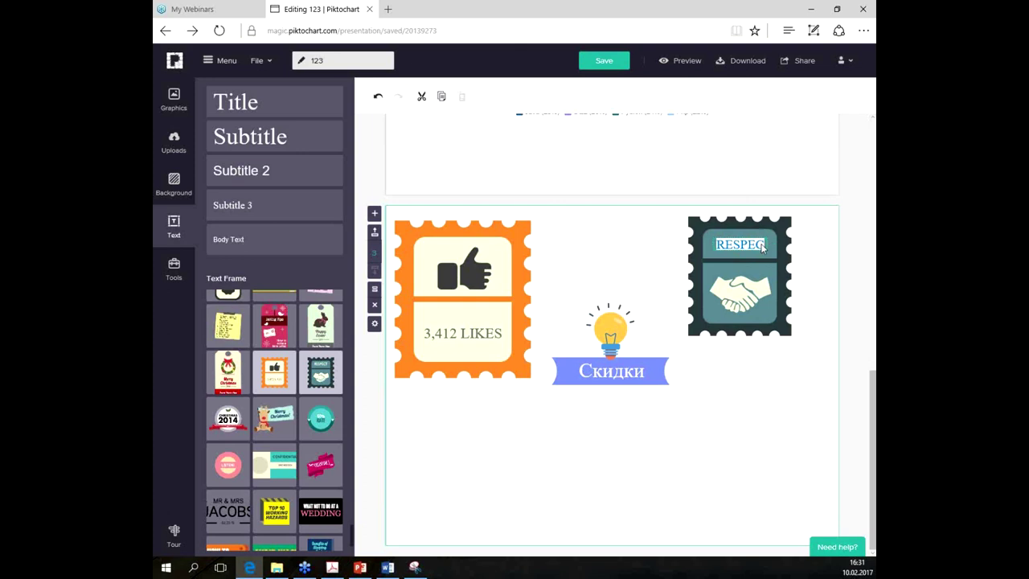
key(BackSpace)
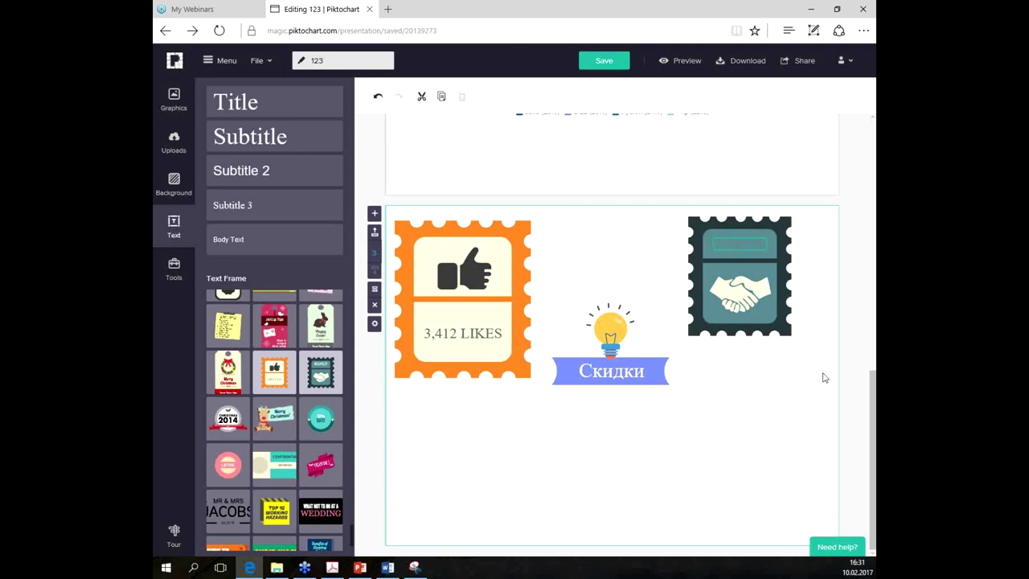
key(Escape)
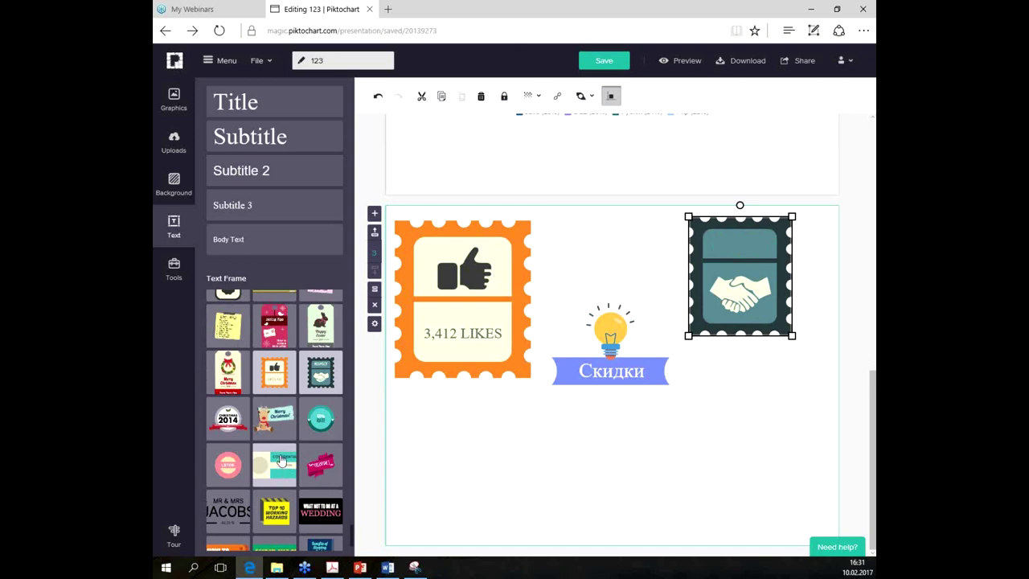
Step: Delete the '3,412 LIKES' caption text from the orange stamp
scroll(280, 459, down, 5)
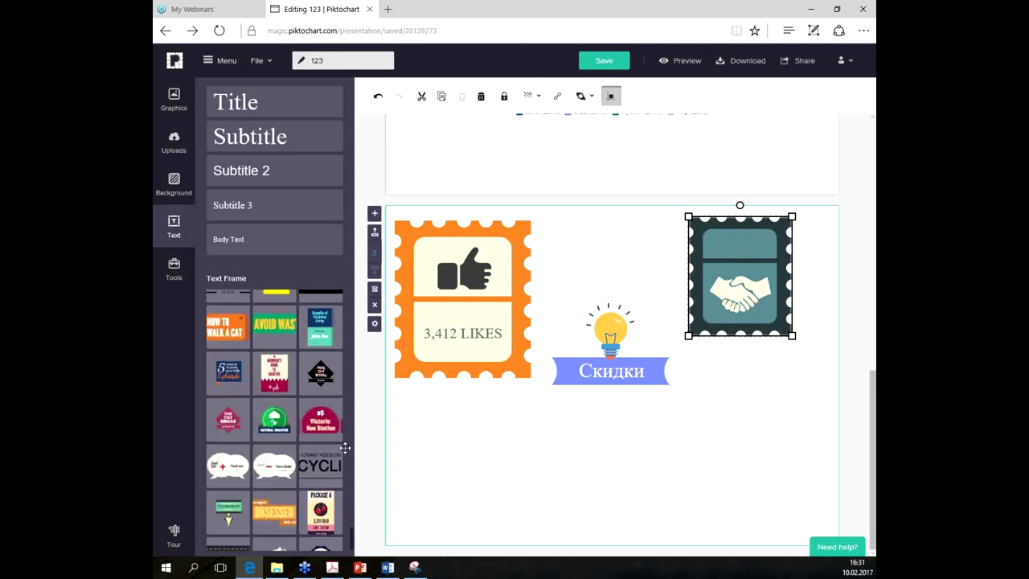
click(479, 338)
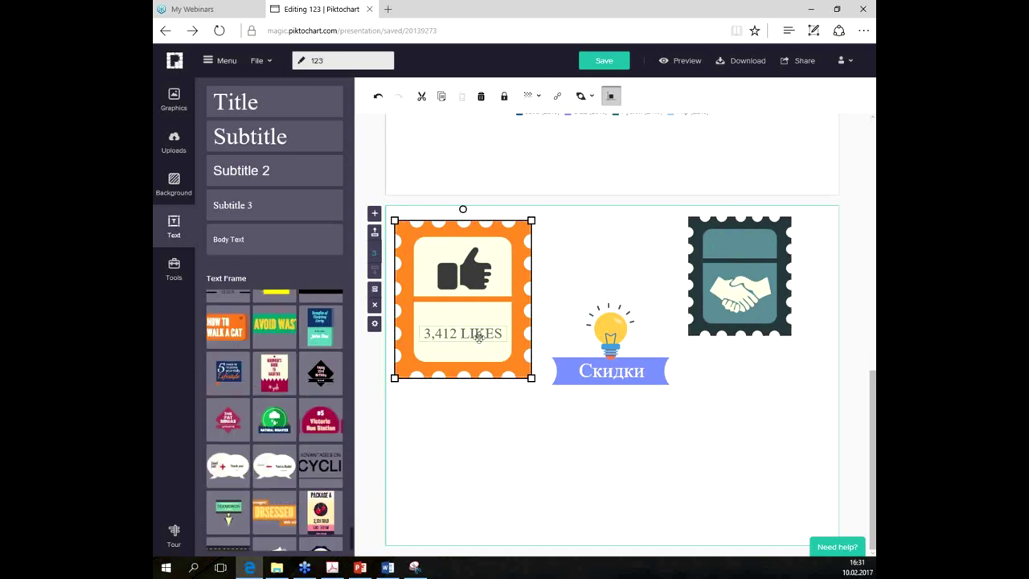
double_click(480, 333)
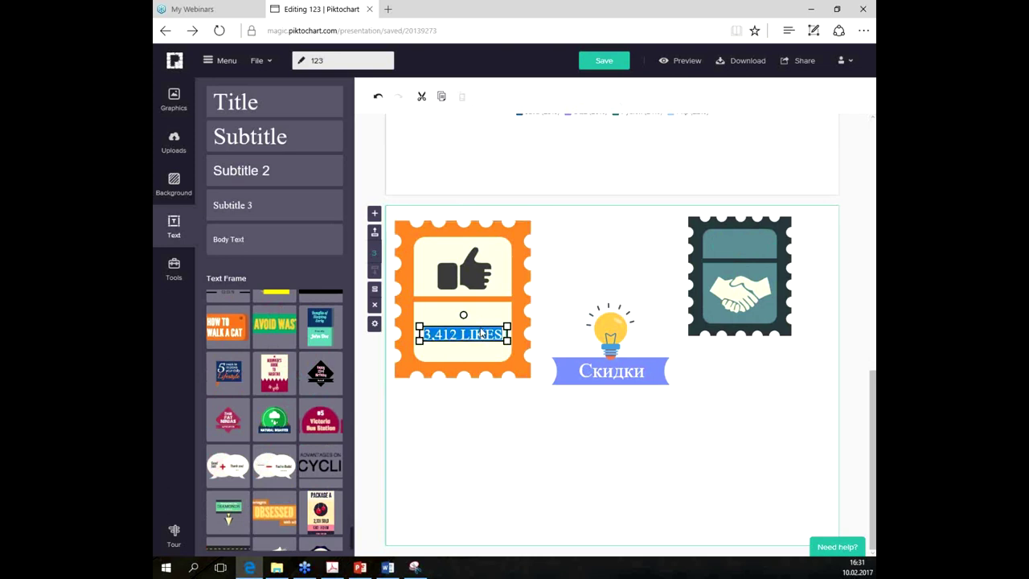
key(BackSpace)
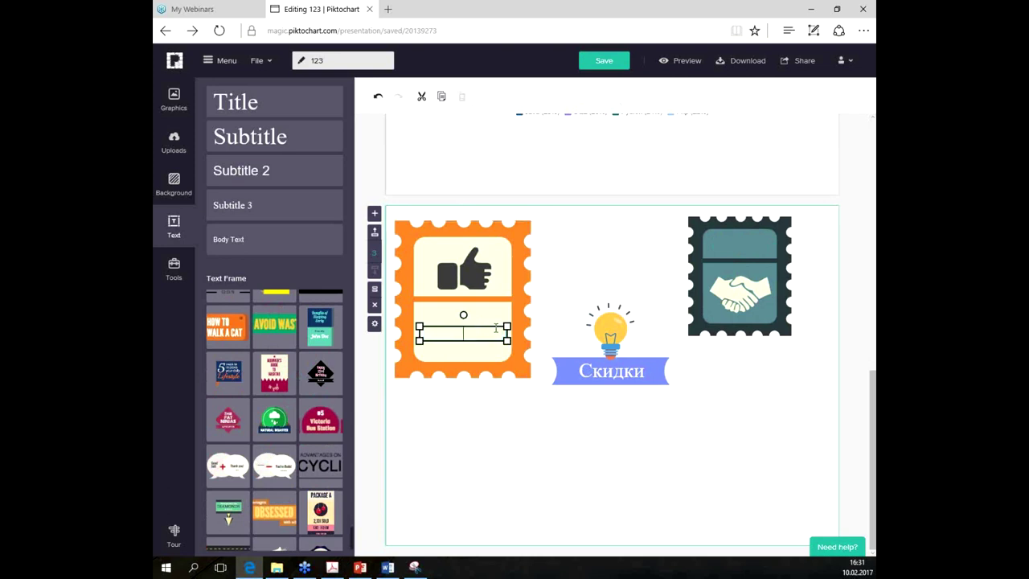
key(Escape)
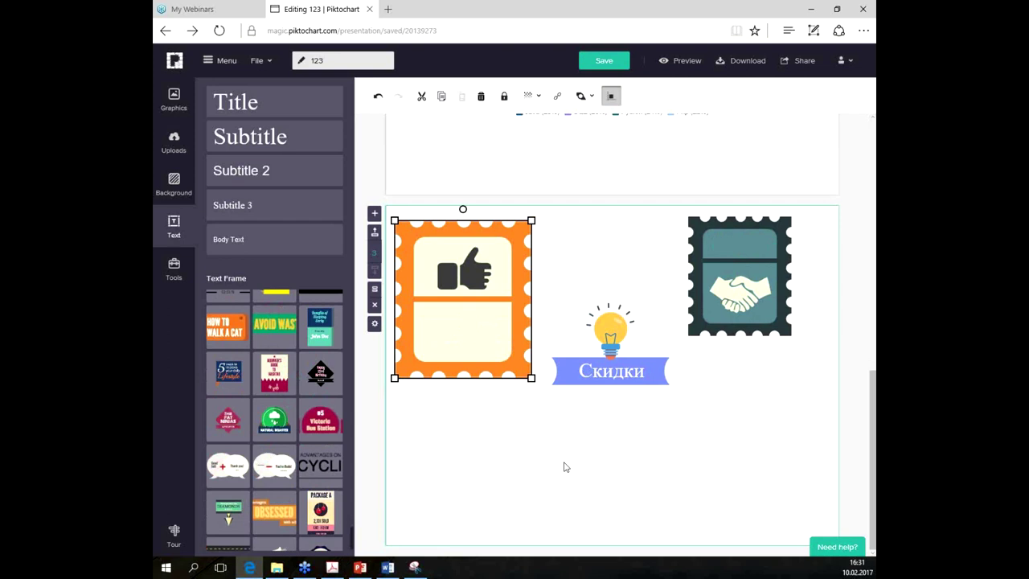
Step: Delete the 'Скидки' banner caption and check the lightbulb group's stacking order options
click(611, 375)
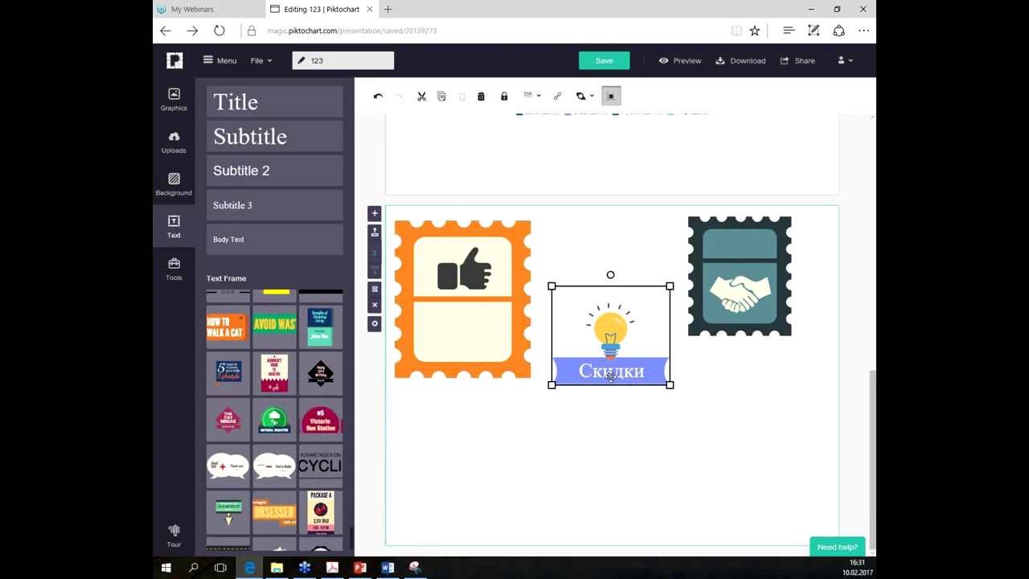
double_click(611, 376)
key(BackSpace)
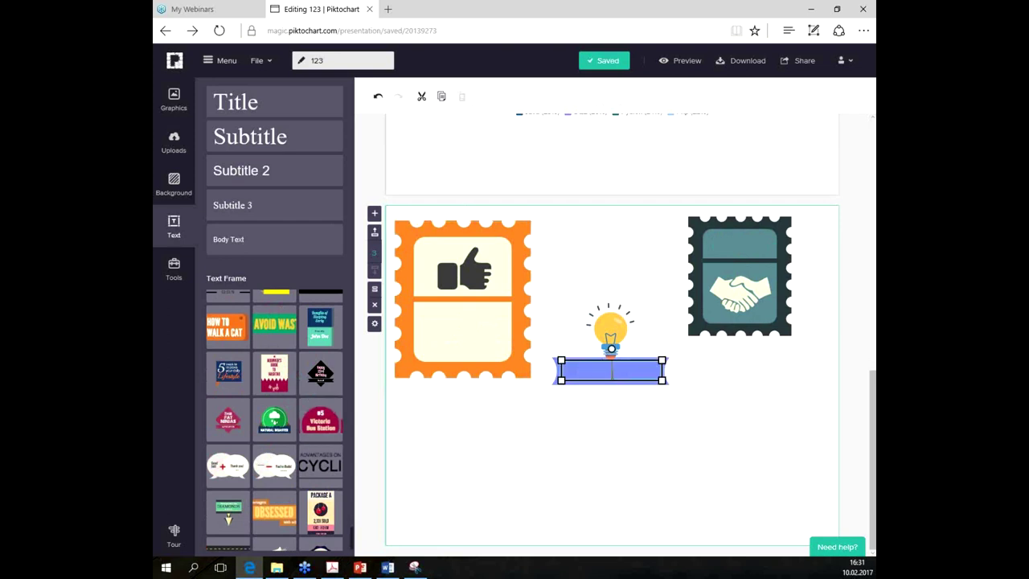
click(642, 401)
right_click(645, 343)
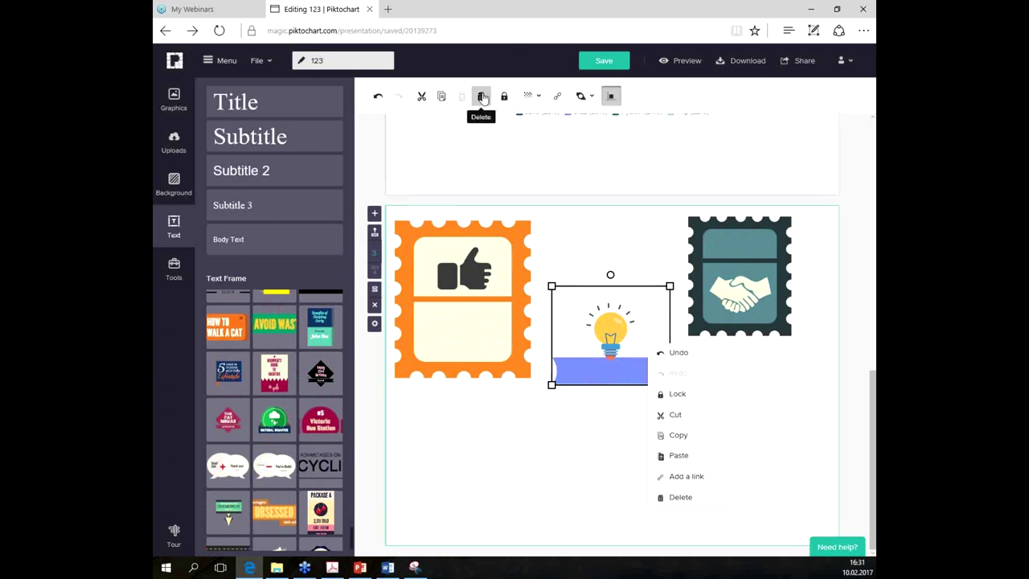
click(581, 98)
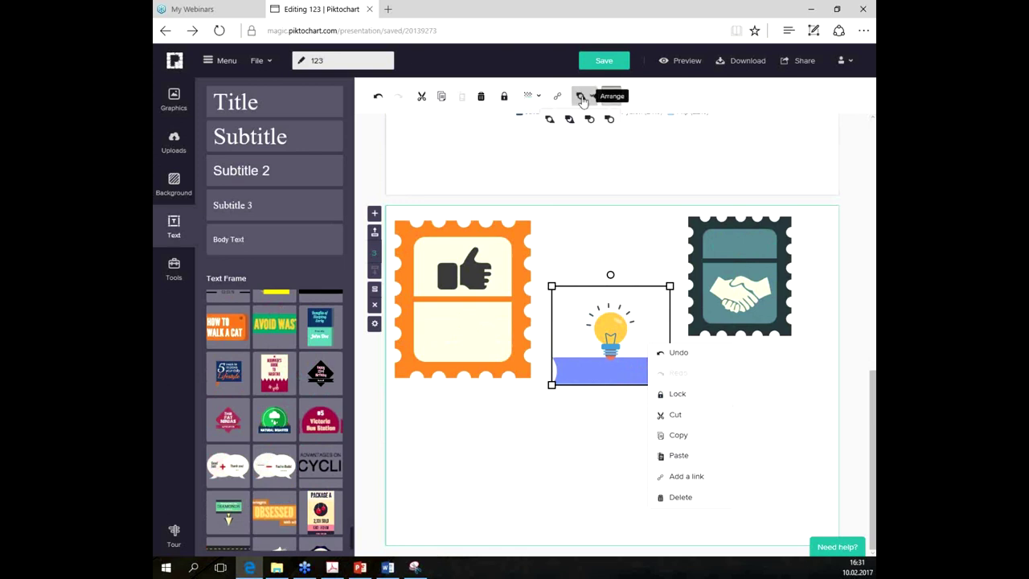
click(474, 474)
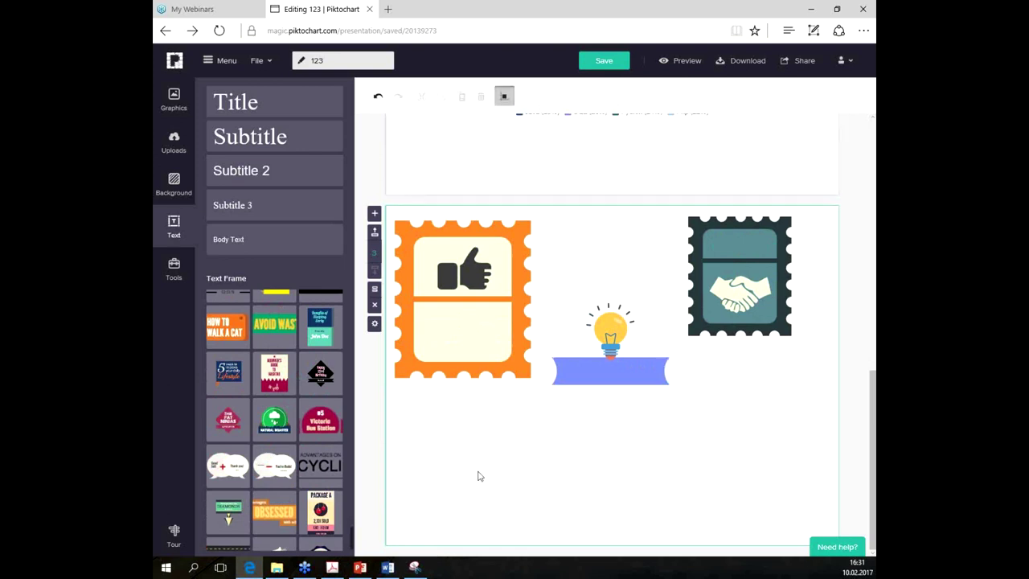
Step: Try the Top 10 Working Hazards and Today's Agenda frames, deleting each
scroll(252, 476, down, 3)
drag(270, 514, 523, 450)
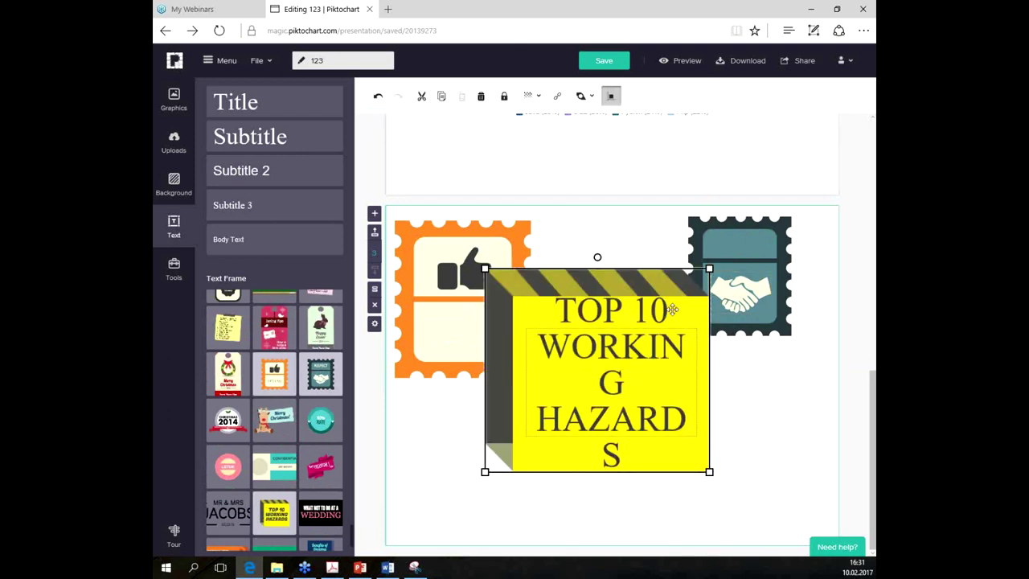
key(Delete)
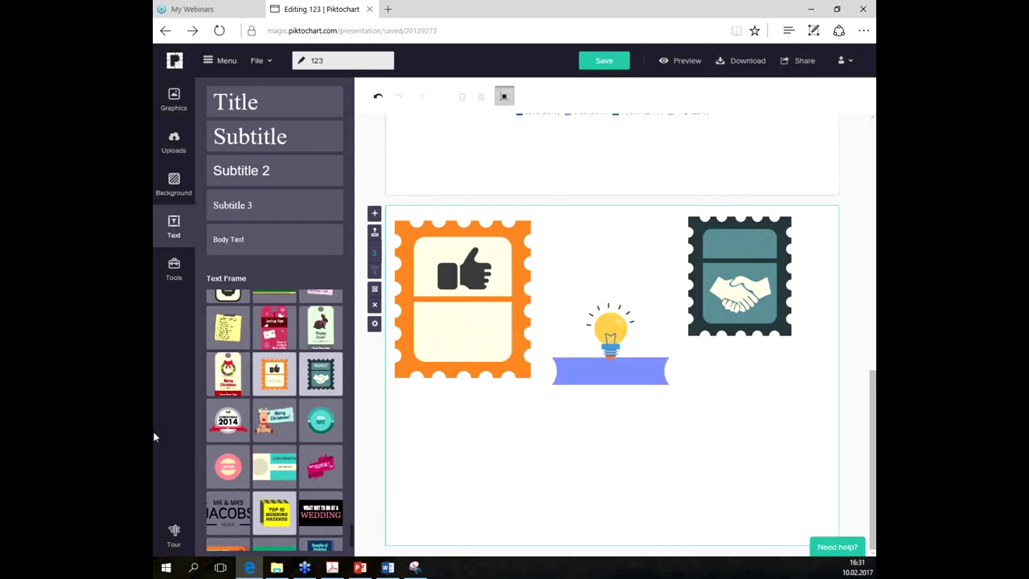
scroll(261, 379, up, 2)
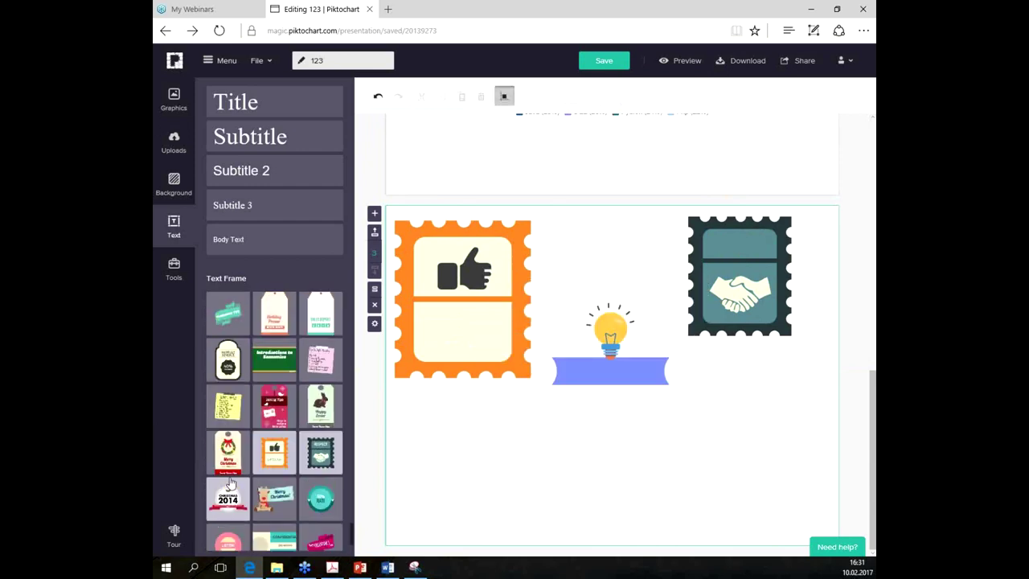
drag(227, 410, 681, 434)
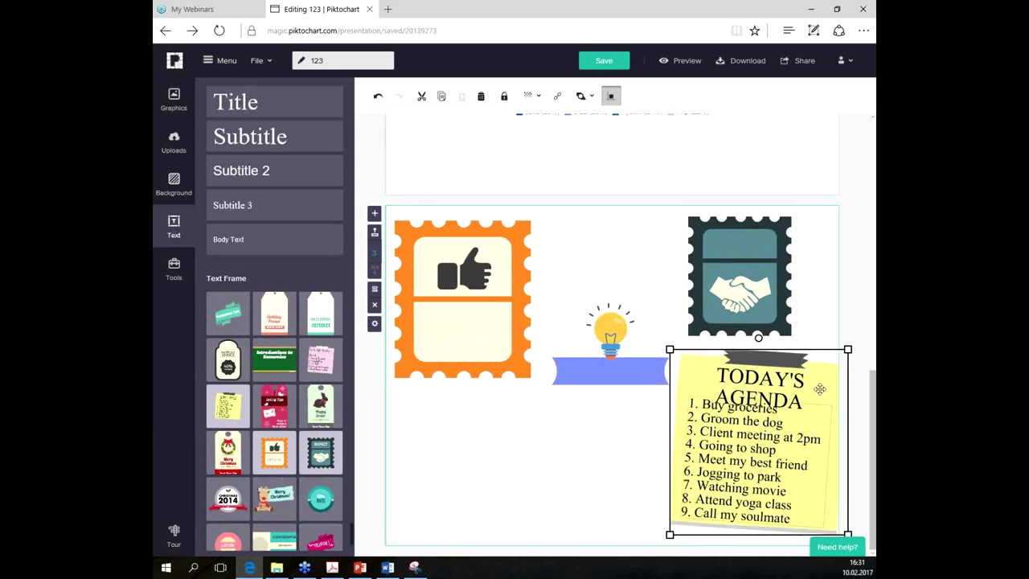
key(Delete)
Step: Try a pink note frame beside the lightbulb, delete it, and add the Tip frame
scroll(277, 450, up, 3)
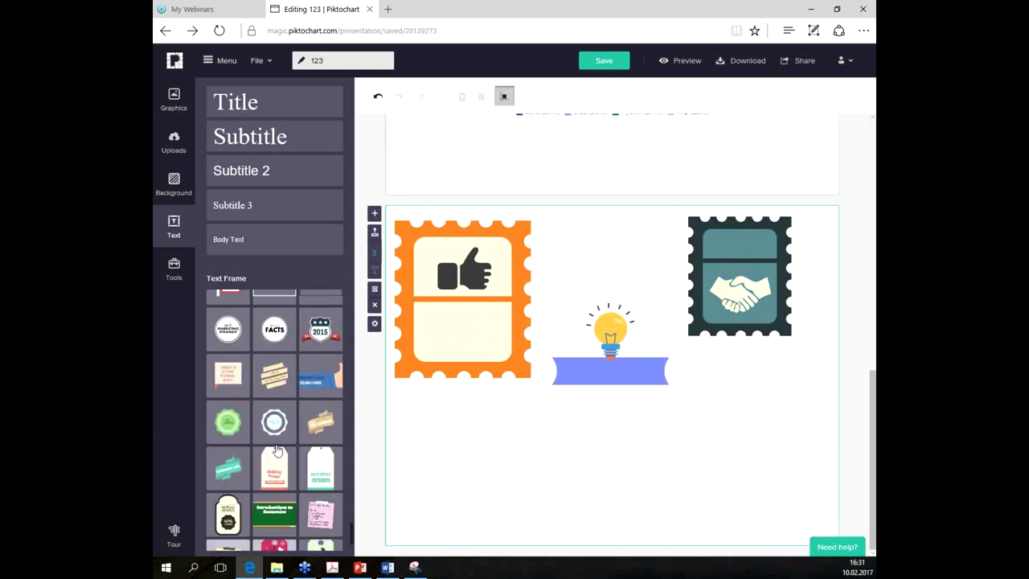
drag(320, 514, 663, 455)
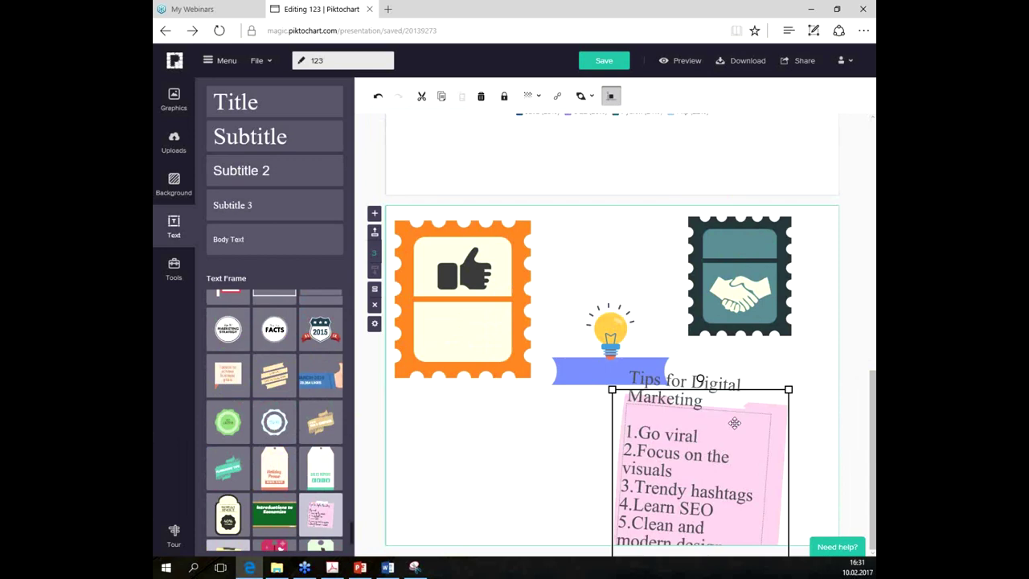
drag(732, 423, 766, 371)
key(Delete)
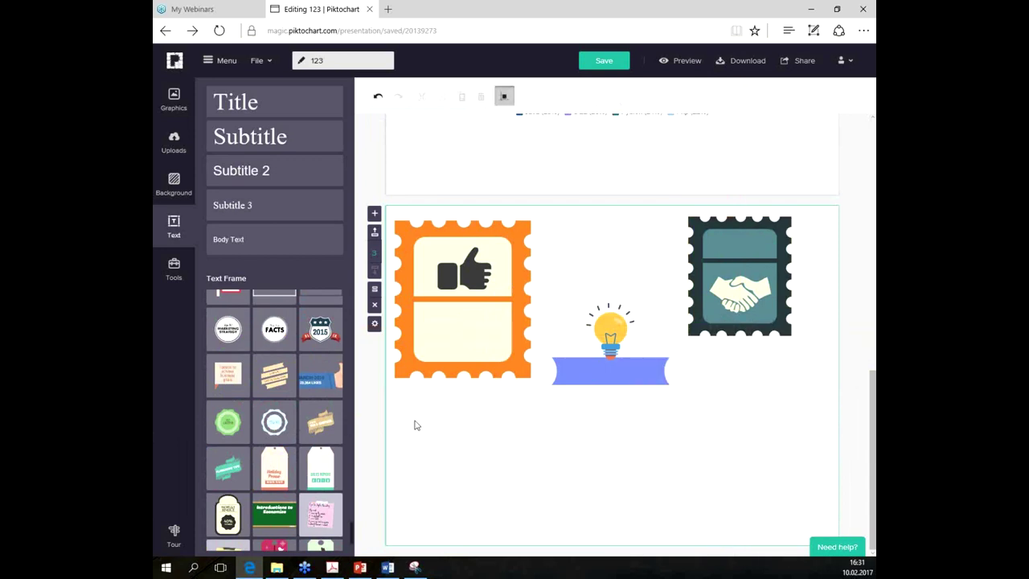
scroll(311, 439, up, 2)
scroll(309, 439, up, 2)
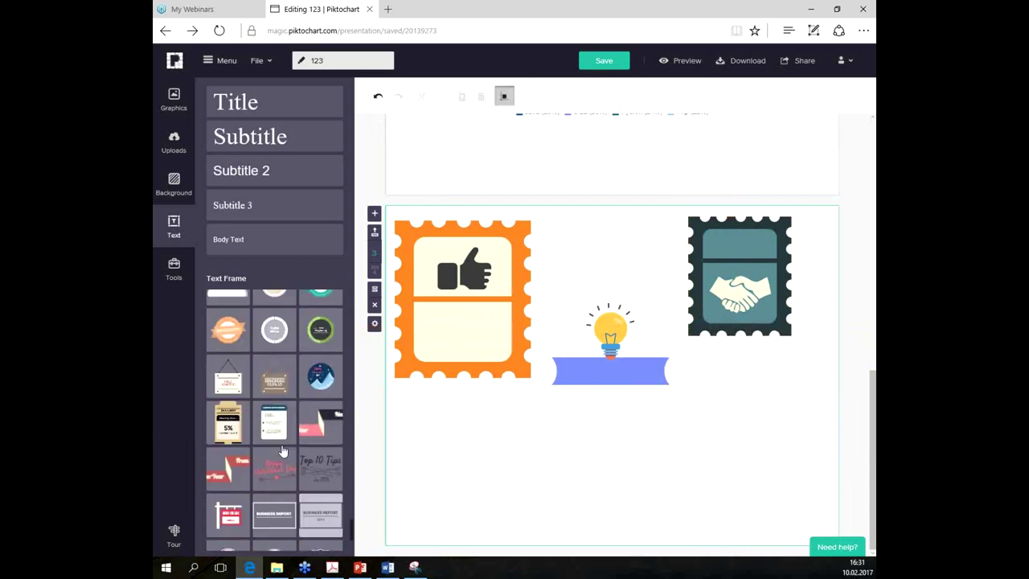
scroll(306, 437, up, 2)
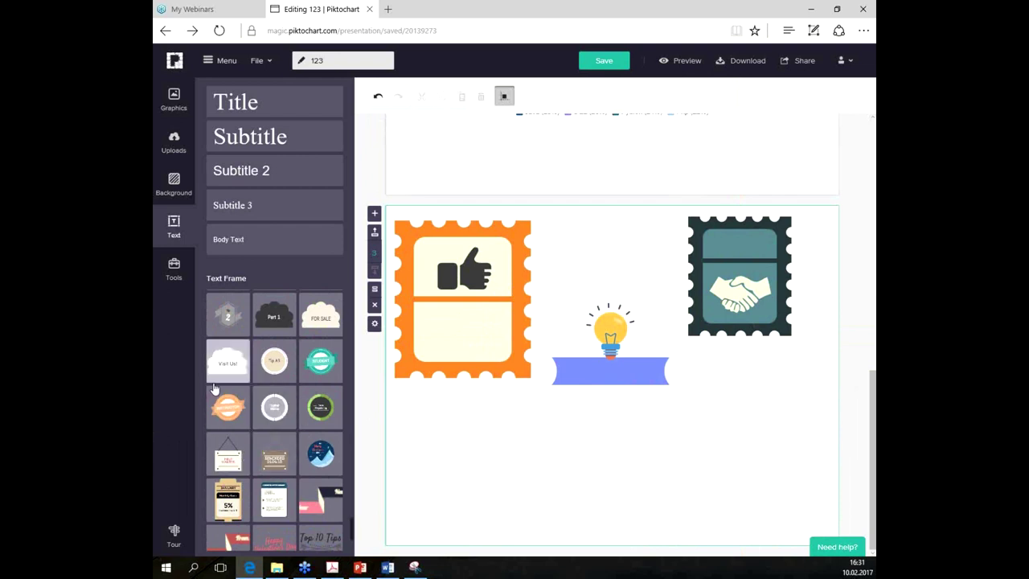
scroll(275, 430, up, 2)
scroll(280, 432, up, 2)
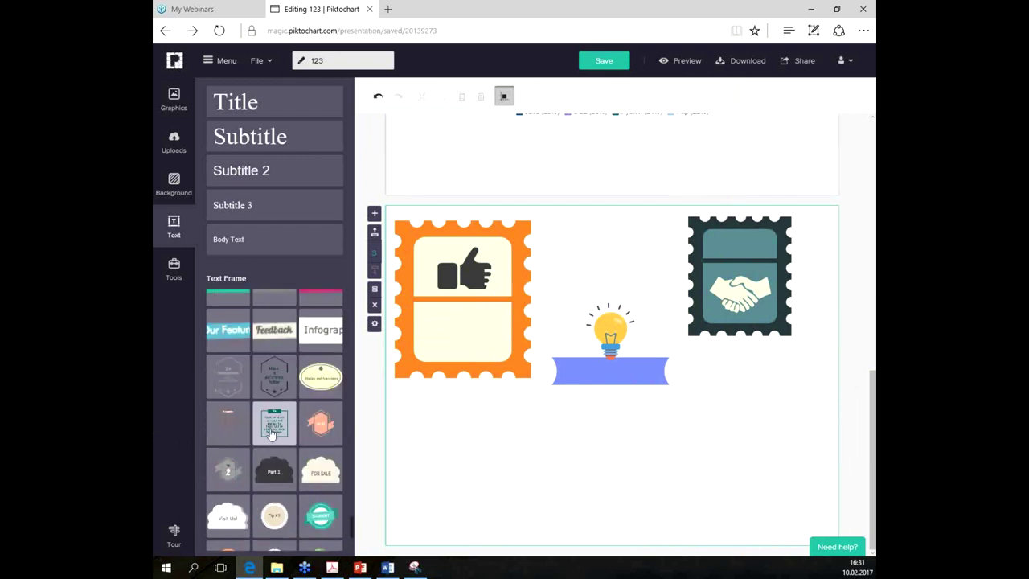
click(274, 431)
Step: Position the Tip frame below the handshake stamp and browse more text frames
mouse_move(695, 370)
mouse_down()
mouse_move(790, 376)
mouse_move(778, 389)
mouse_up()
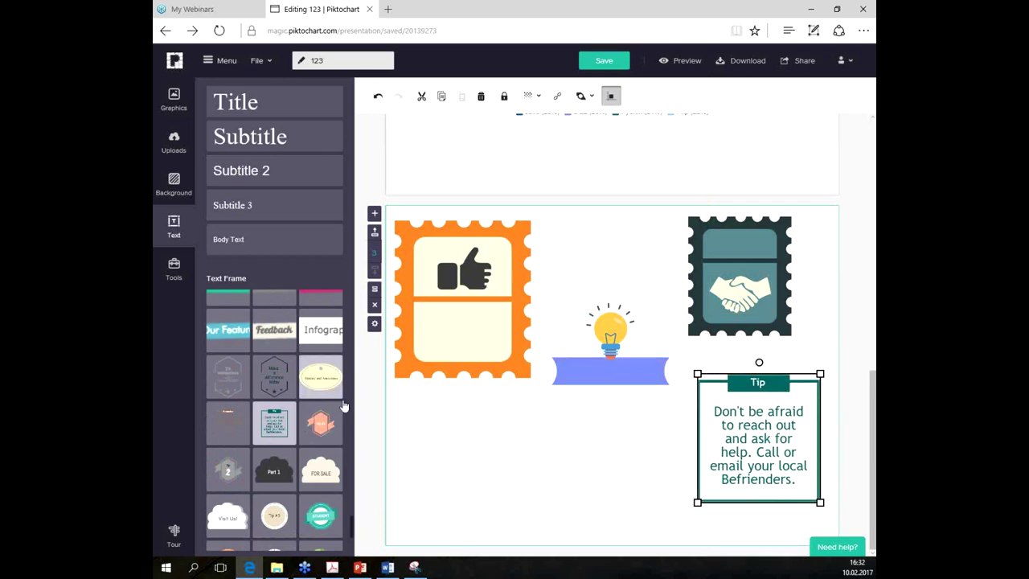
scroll(344, 406, up, 1)
scroll(329, 385, up, 1)
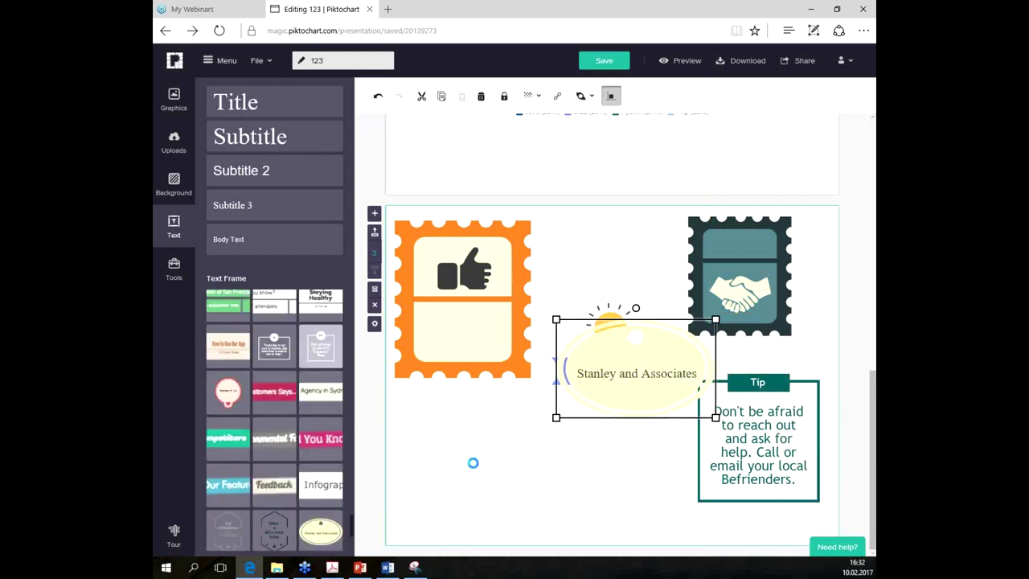
scroll(319, 434, up, 4)
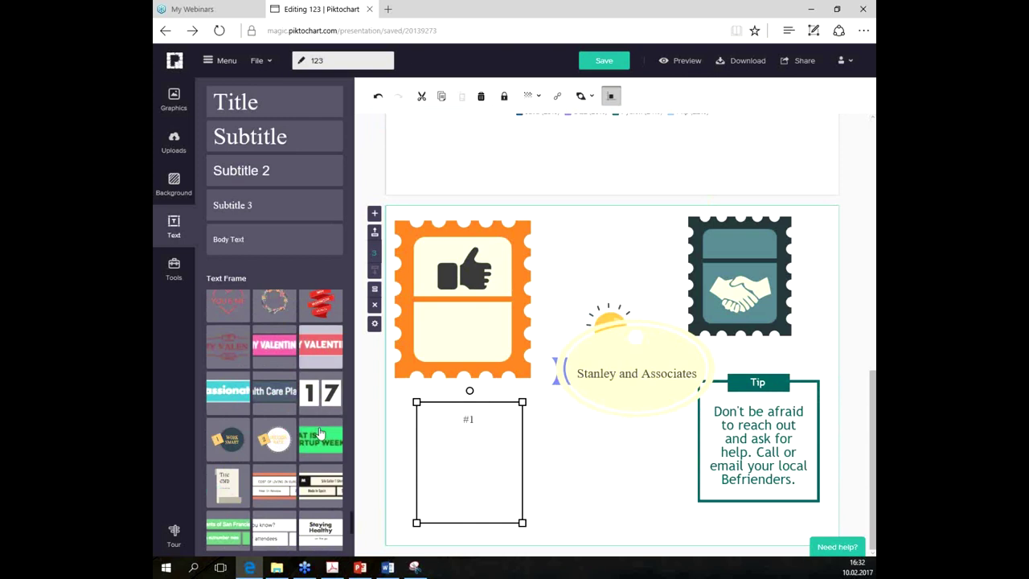
scroll(274, 426, down, 5)
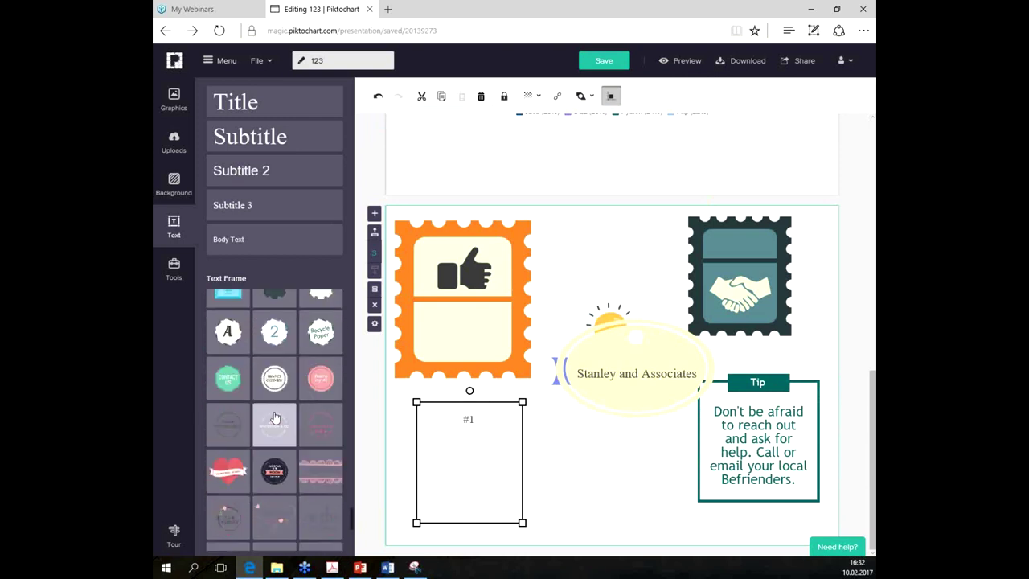
scroll(274, 417, up, 3)
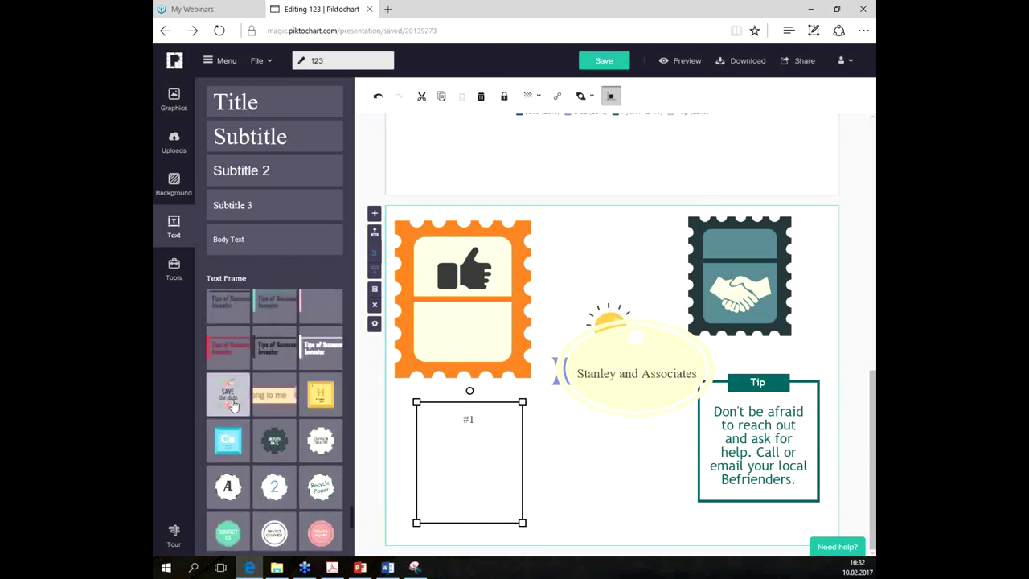
scroll(260, 503, up, 3)
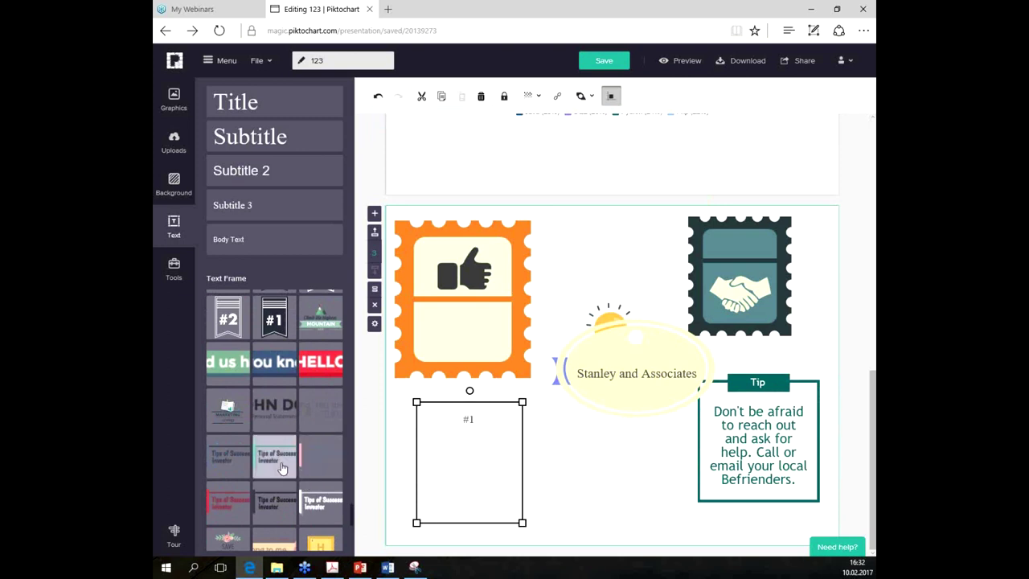
scroll(233, 450, up, 3)
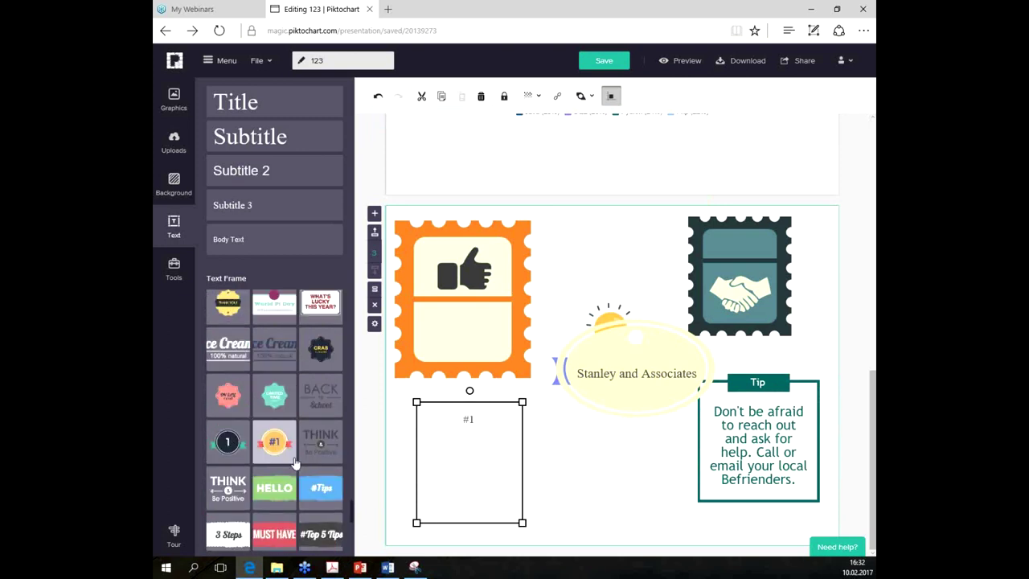
Step: Select the handshake stamp image and preview the presentation
click(585, 275)
click(739, 245)
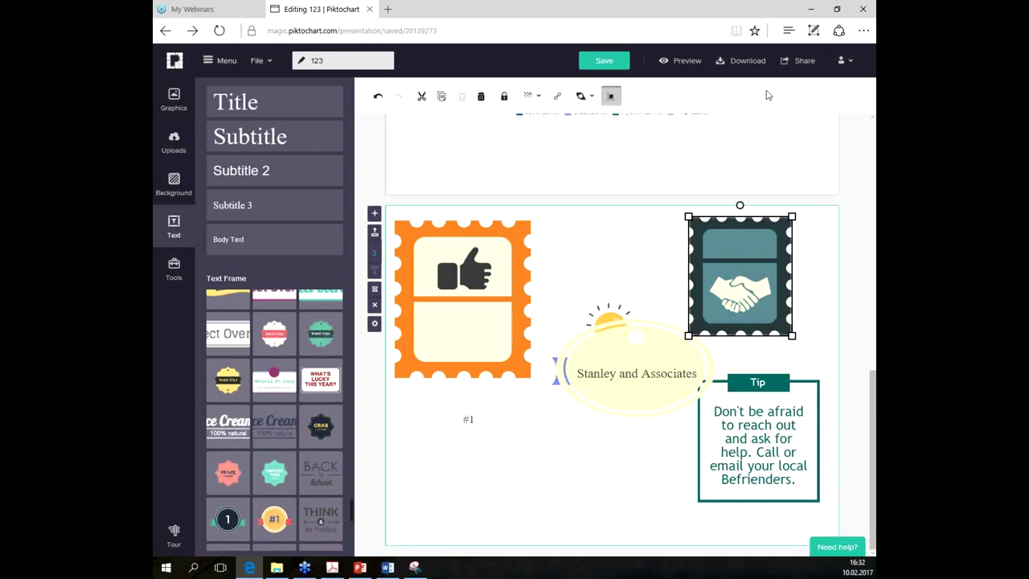
click(681, 60)
Step: Save the handshake stamp image from the preview as 20139273.svg and return to PowerPoint
scroll(552, 280, down, 5)
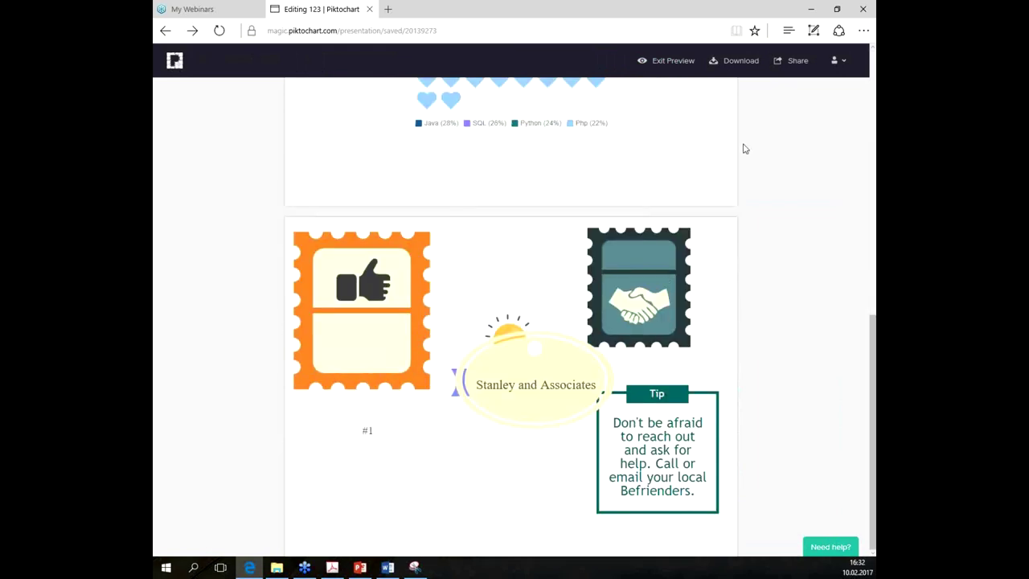
right_click(667, 249)
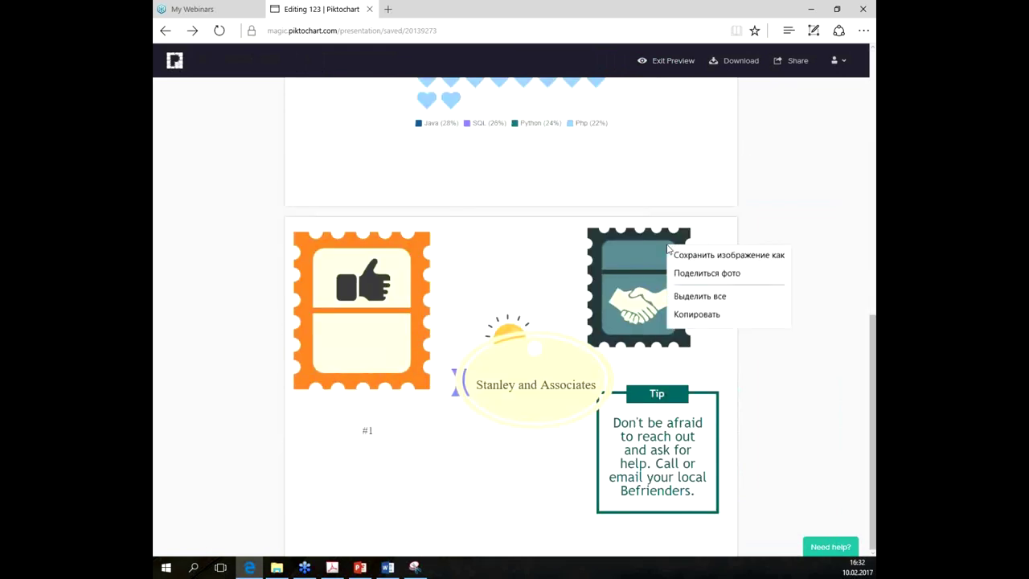
click(697, 258)
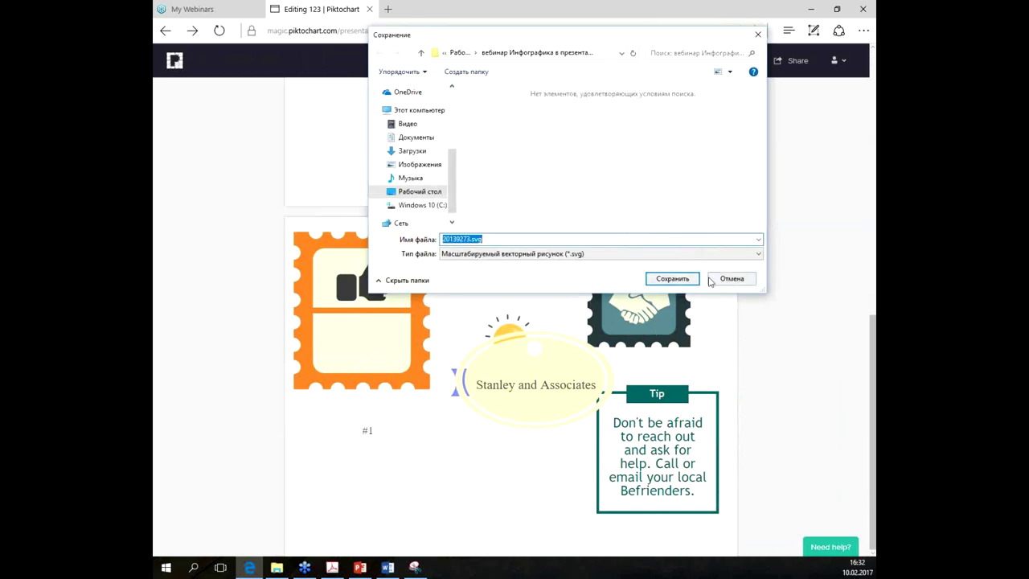
click(672, 278)
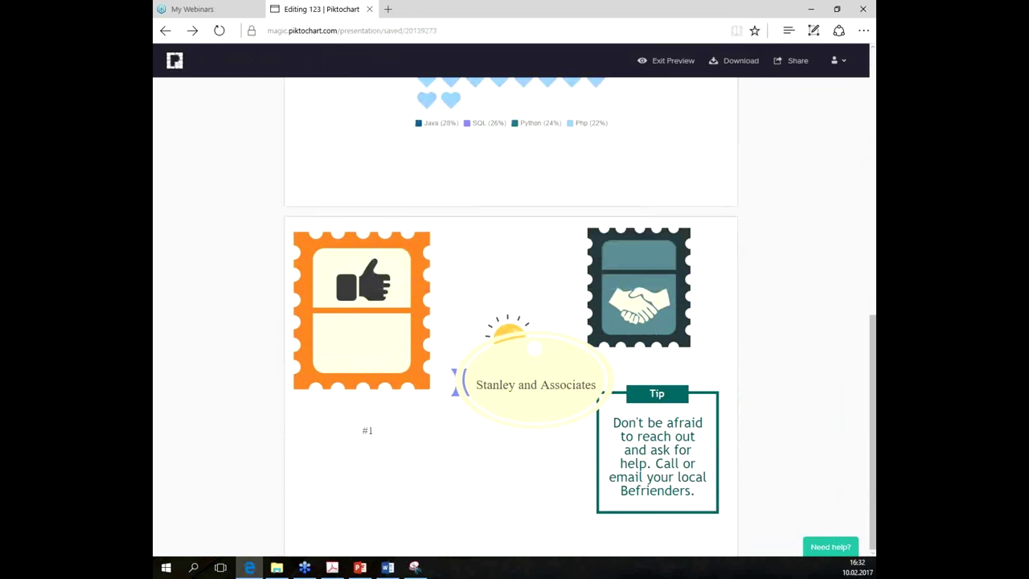
key(alt+Tab)
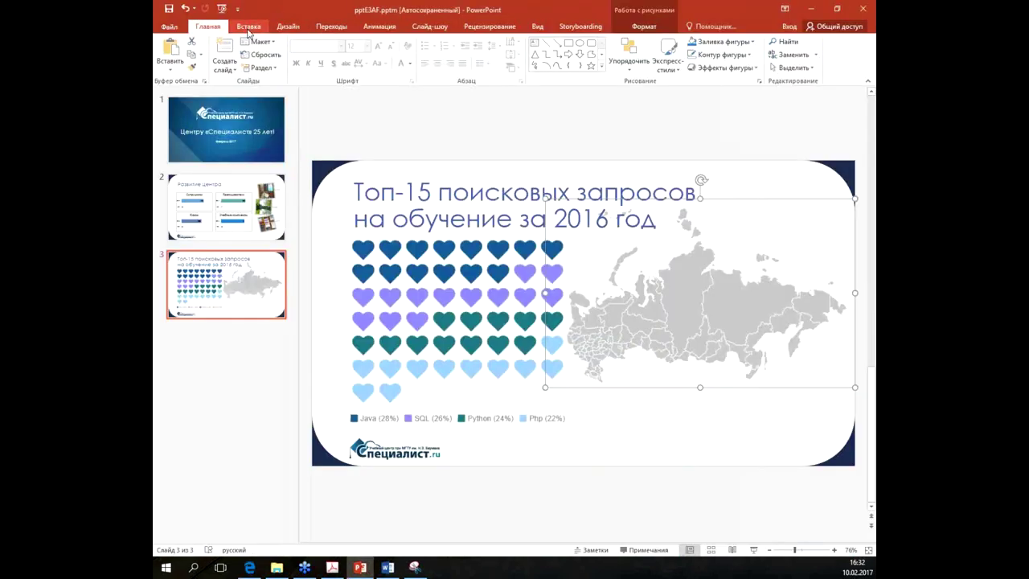
Step: Select 20139273.png in the Insert Picture dialog, then cancel without inserting it
click(236, 55)
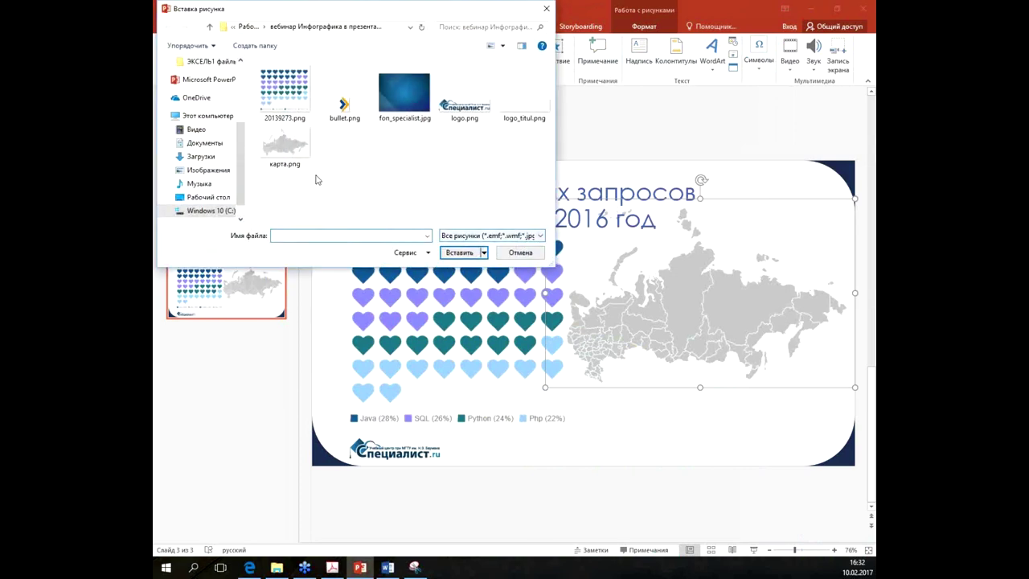
click(288, 102)
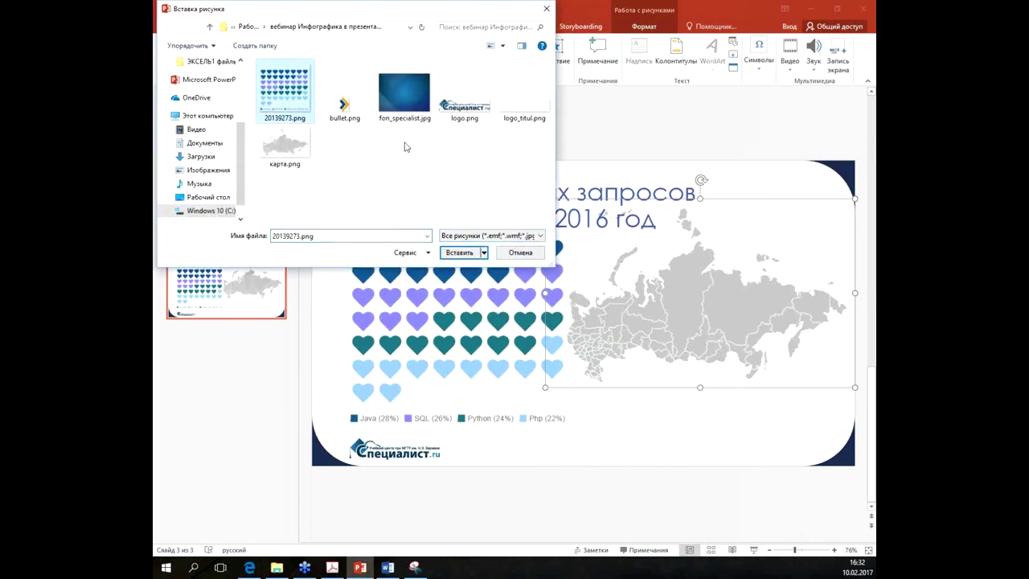
click(522, 253)
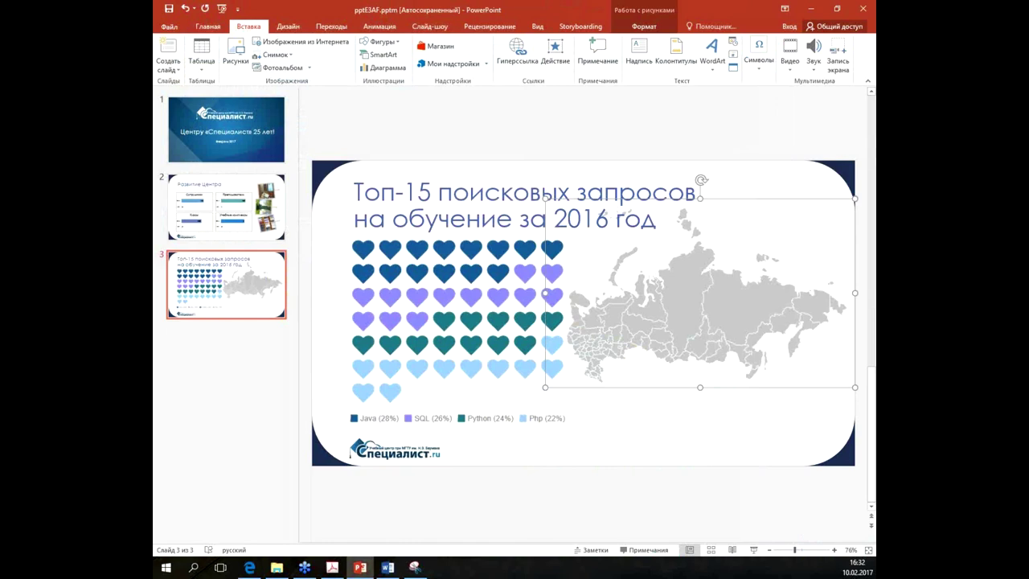
Step: Place a new empty text box near the bottom of slide 3
click(714, 456)
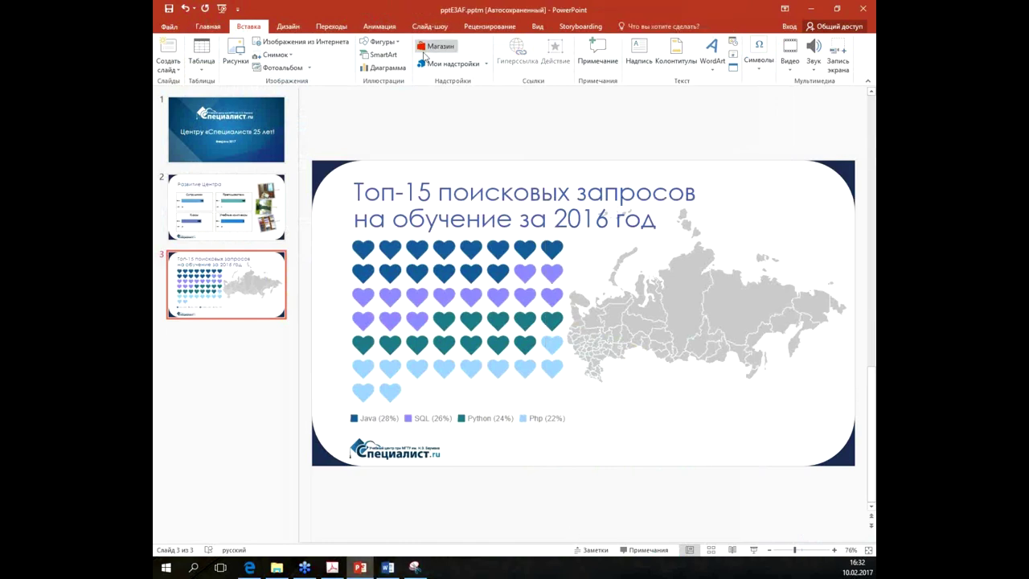
click(638, 52)
click(659, 426)
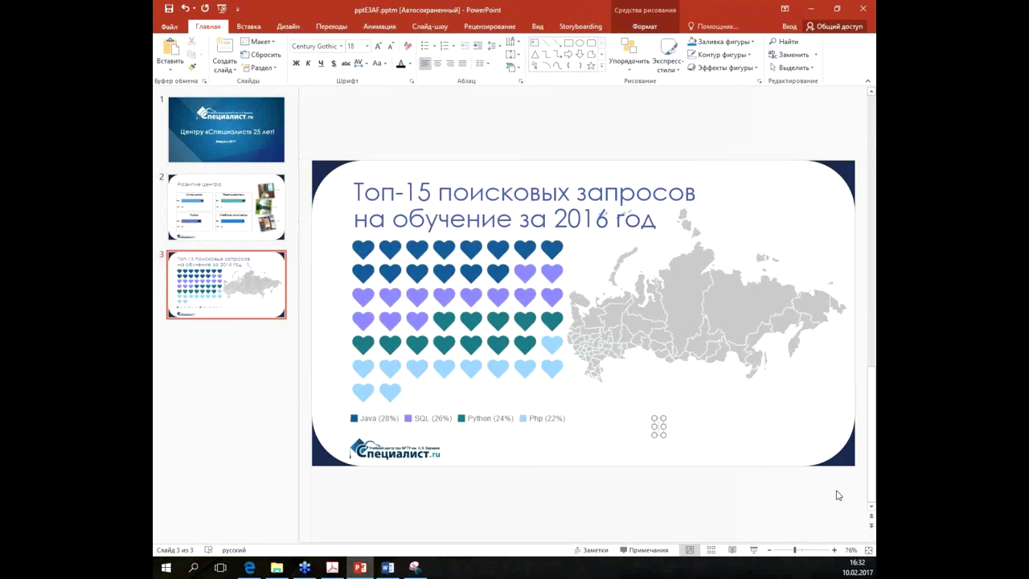
Step: Type '100 000', enlarge it to 54 pt bold, and move it onto the map's middle
text(100 000)
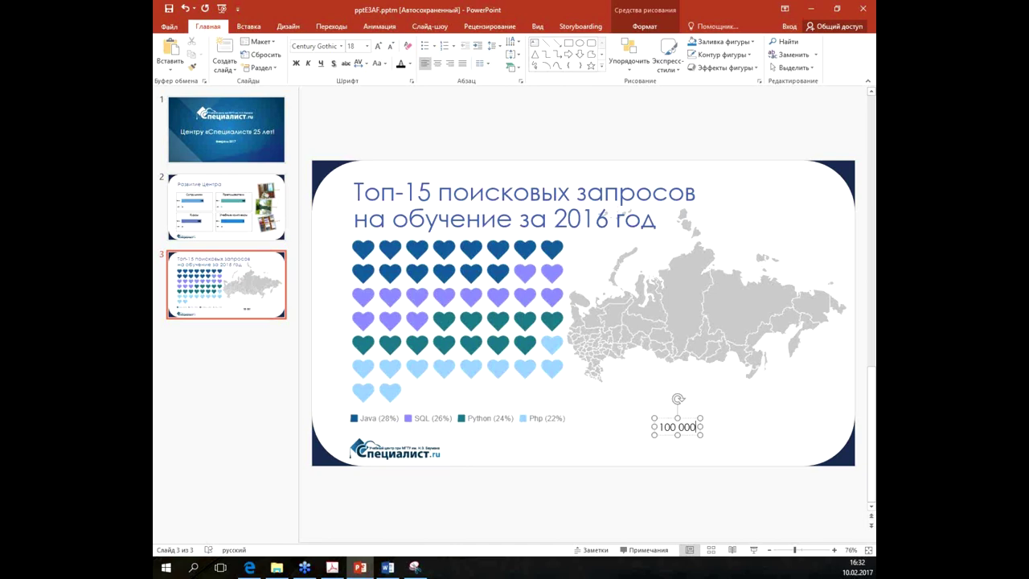
key(ctrl+a)
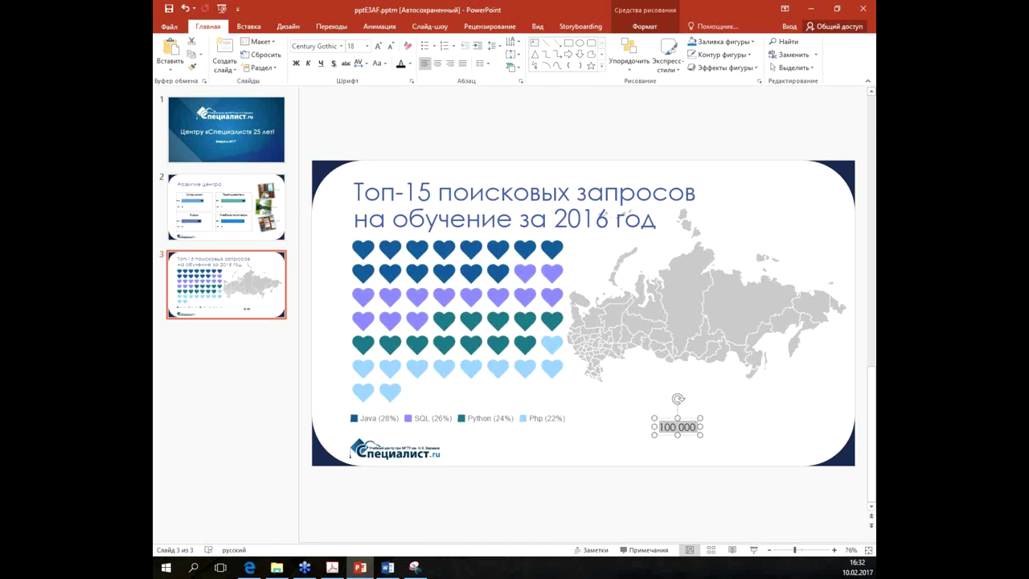
key(ctrl+shift+period)
key(ctrl+shift+period)
key(ctrl+shift+period)
key(ctrl+shift+period)
key(ctrl+shift+period)
key(ctrl+shift+period)
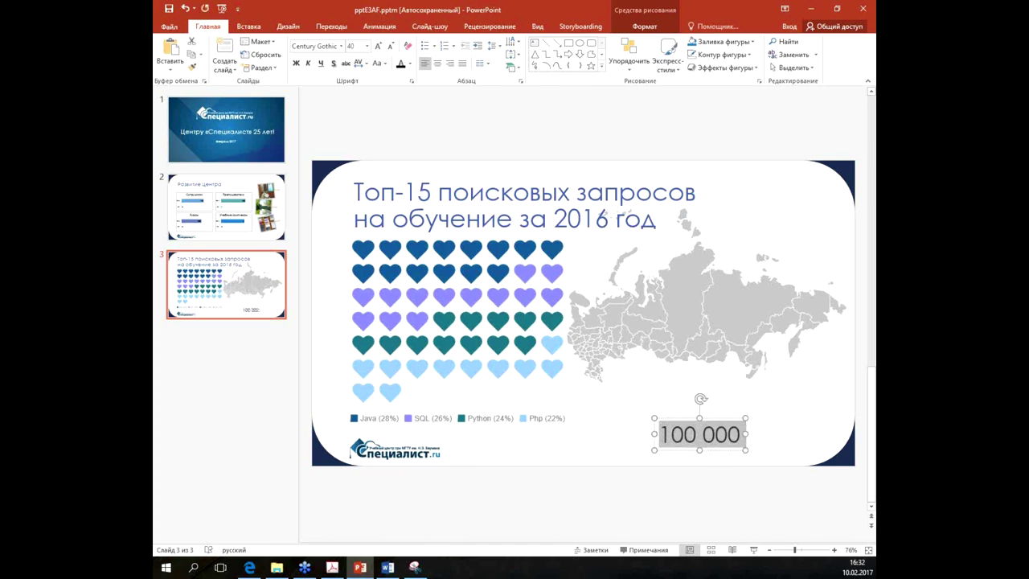
key(ctrl+shift+period)
key(ctrl+shift+period)
key(ctrl+shift+period)
key(ctrl+b)
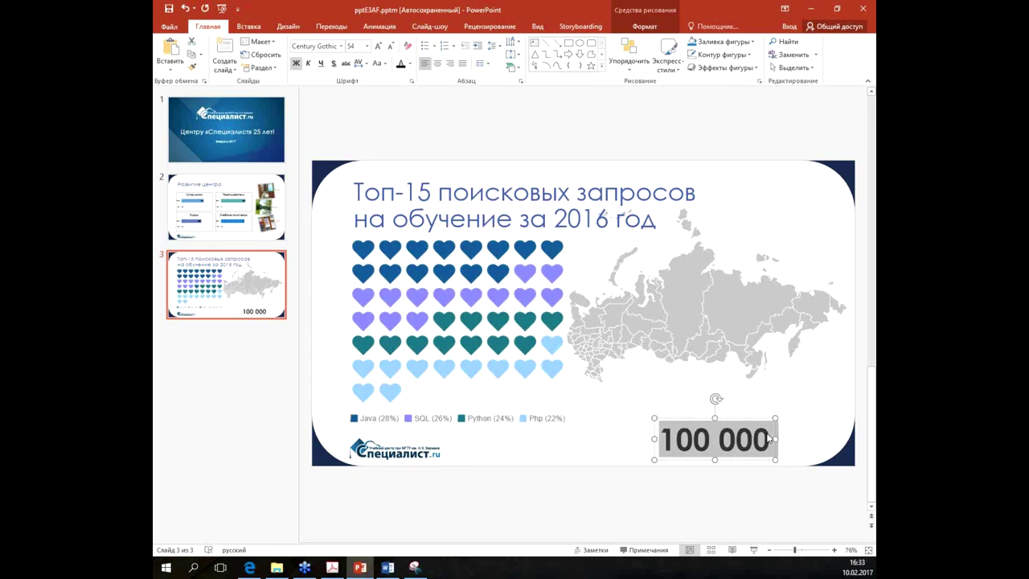
drag(757, 420, 682, 282)
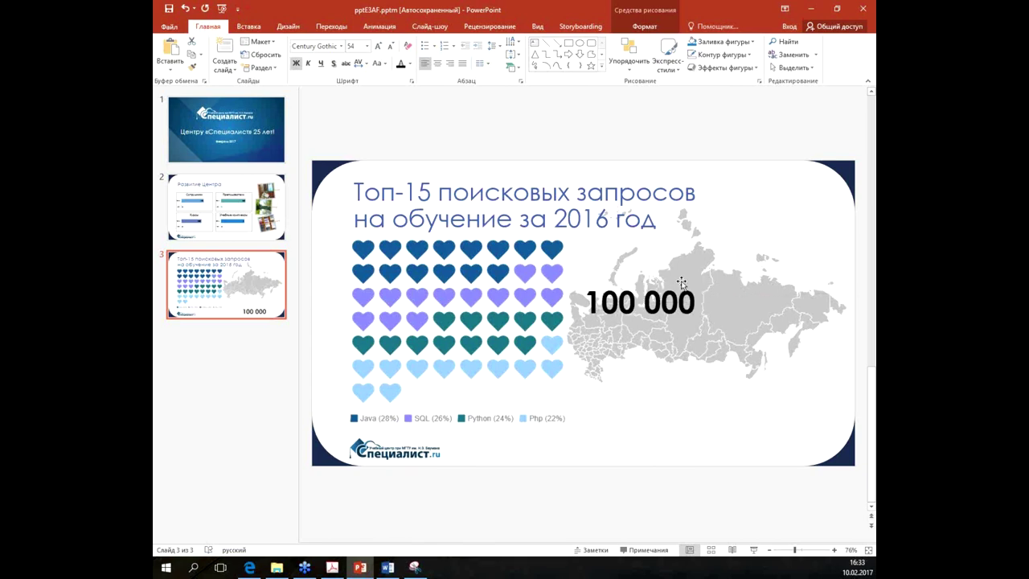
click(675, 421)
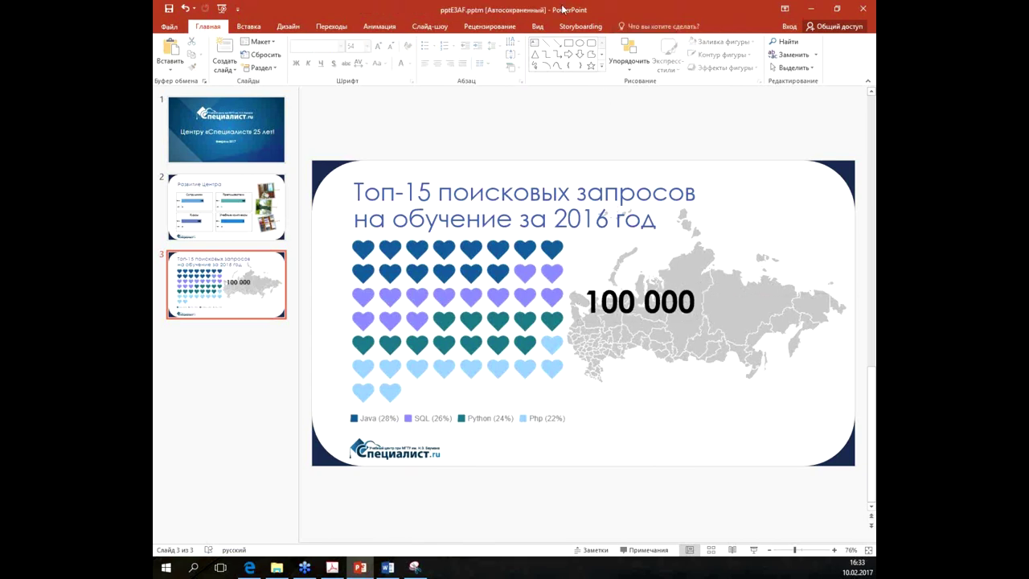
Step: Add a bold lowercase 'слушателей в год' caption and move it beneath '100 000'
click(533, 46)
click(636, 406)
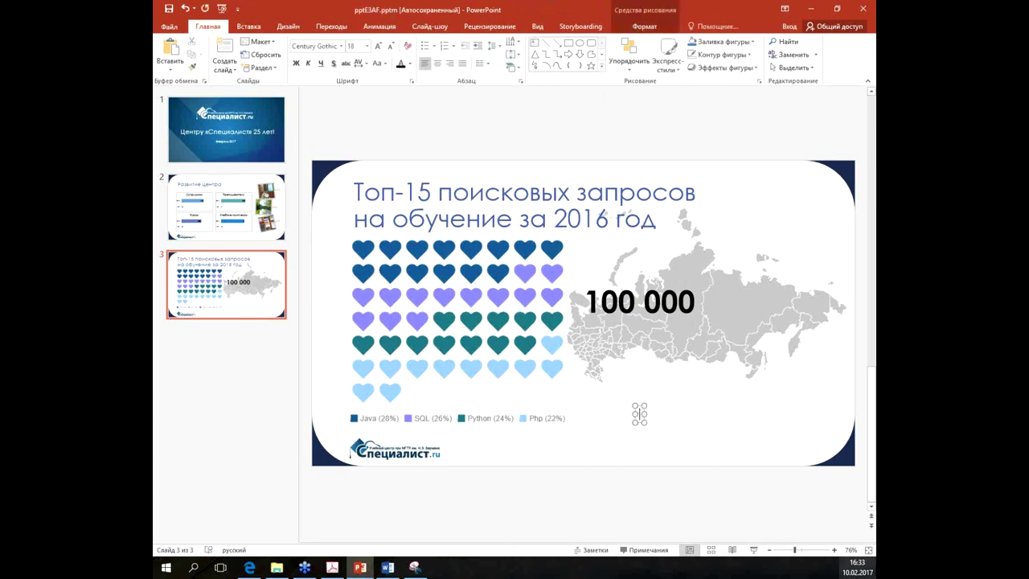
text(слушателей в)
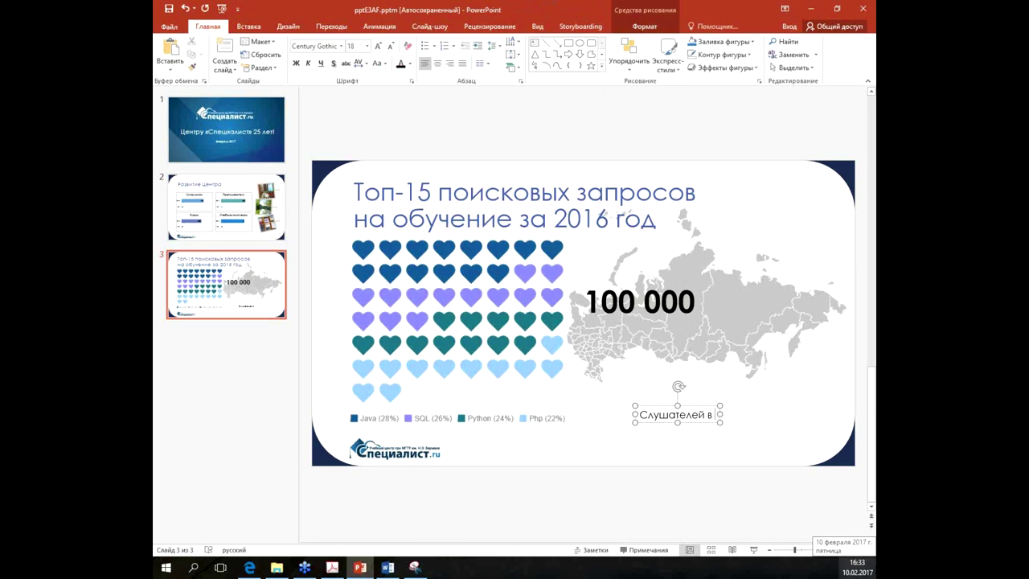
text( год)
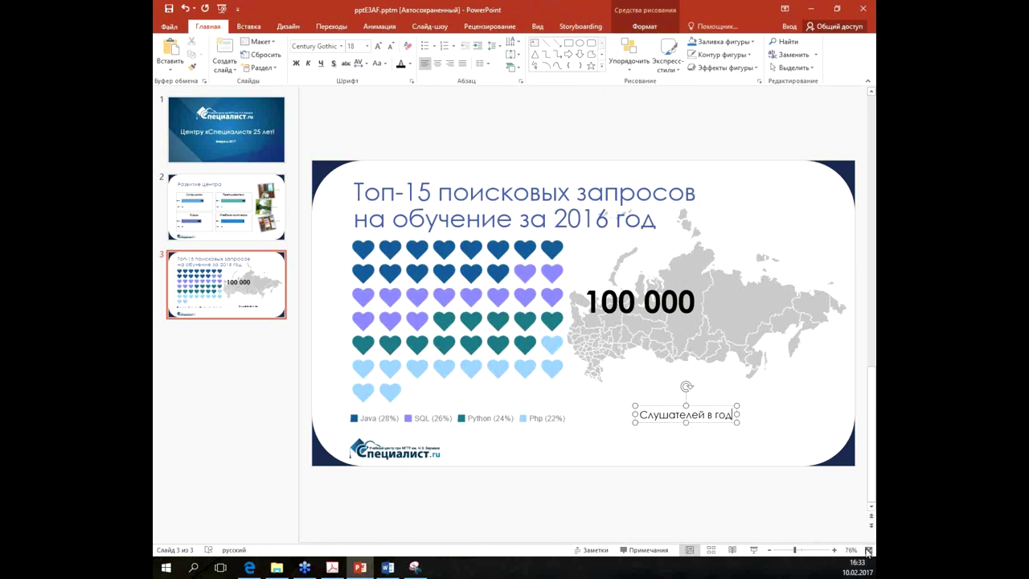
key(ctrl+a)
click(296, 64)
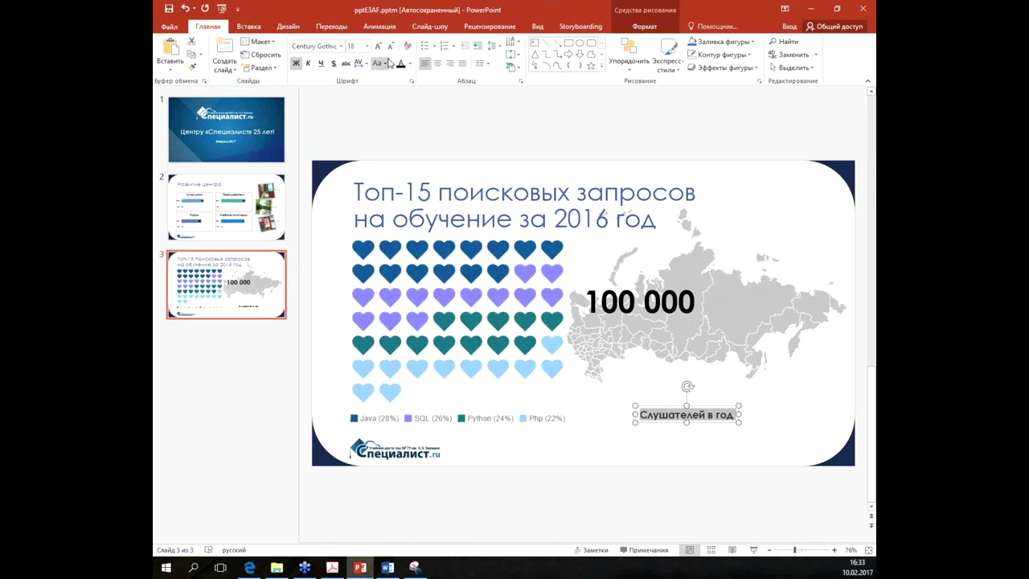
click(386, 64)
click(402, 104)
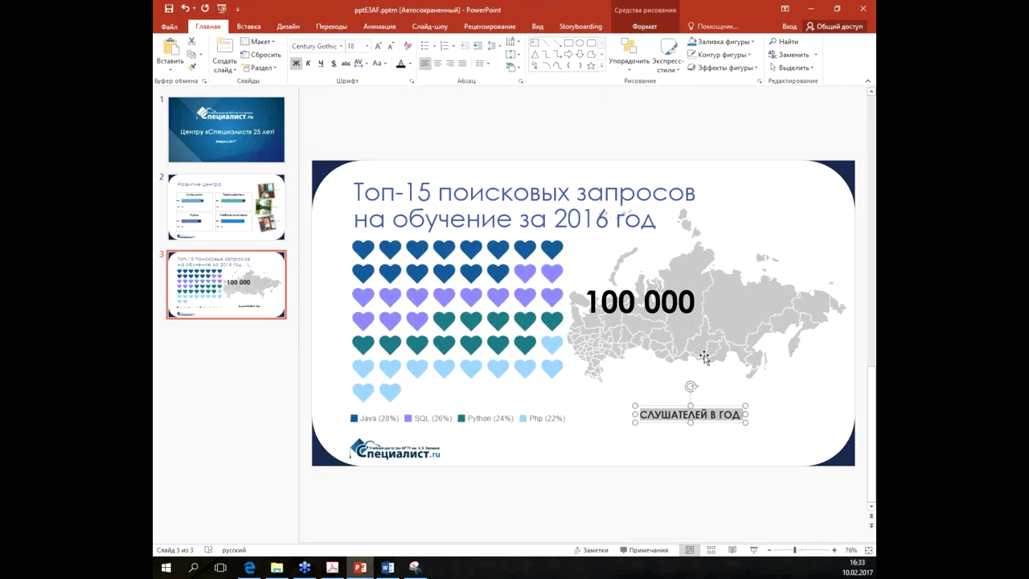
click(378, 63)
click(406, 91)
drag(711, 409, 659, 315)
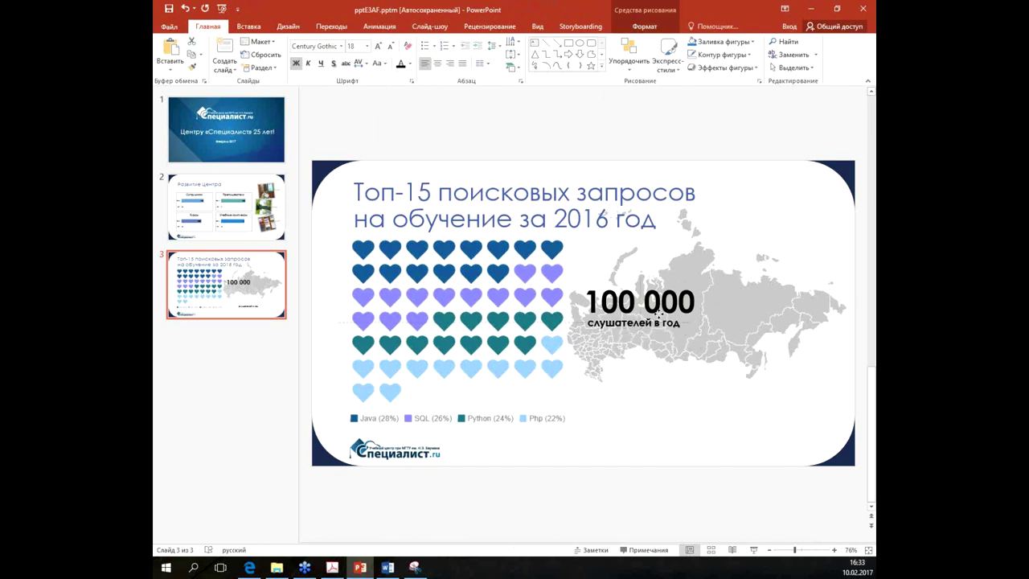
click(684, 416)
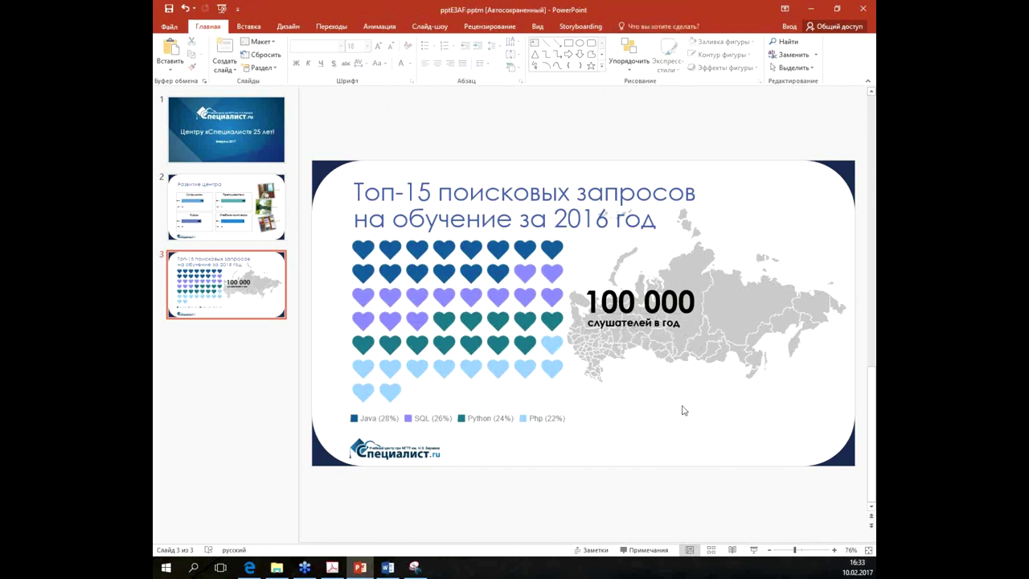
Step: Colour the '100 000' number and its caption blue-purple
click(665, 306)
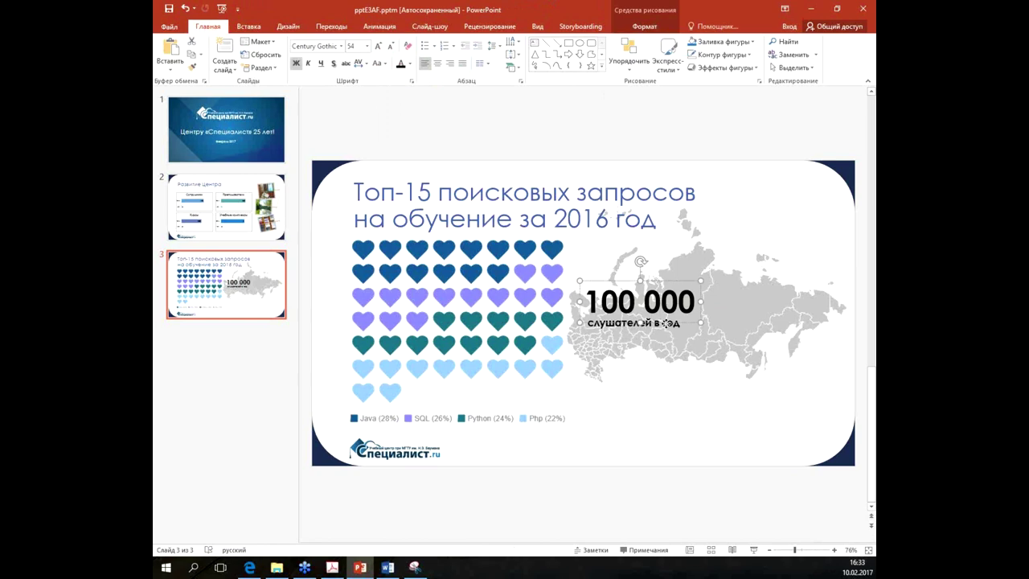
click(667, 325)
click(629, 327)
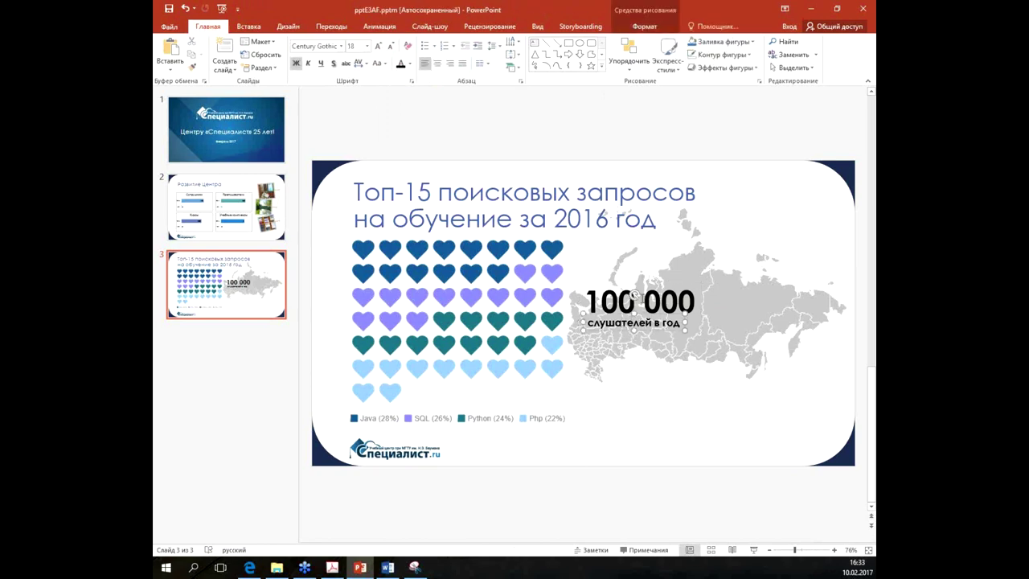
click(641, 298)
click(411, 65)
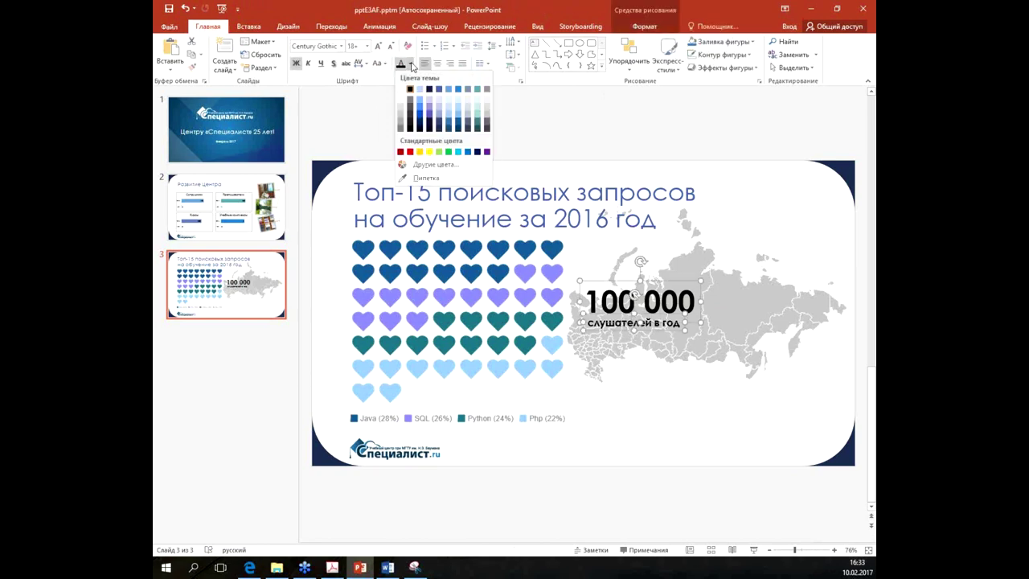
click(439, 97)
click(776, 405)
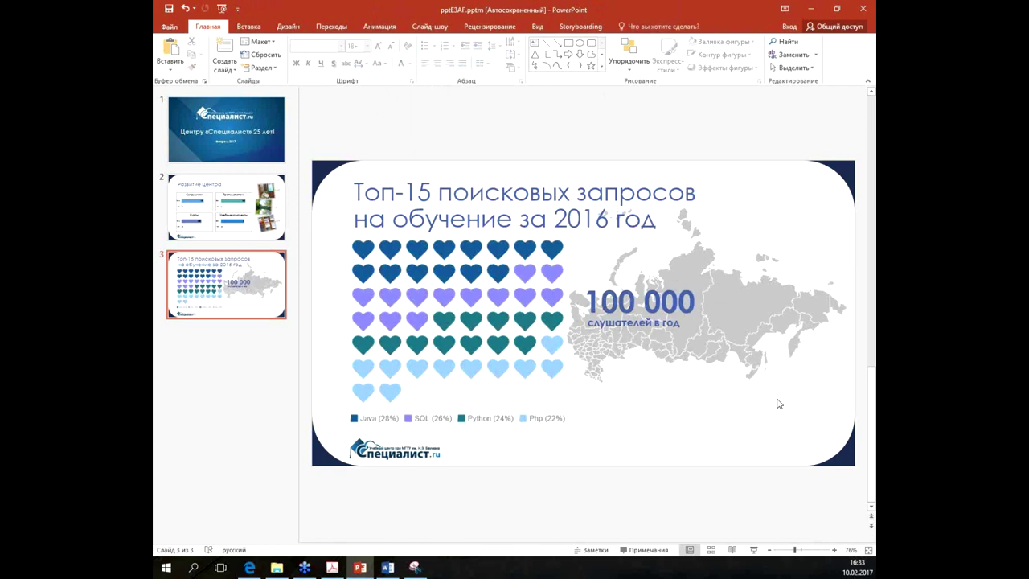
click(685, 301)
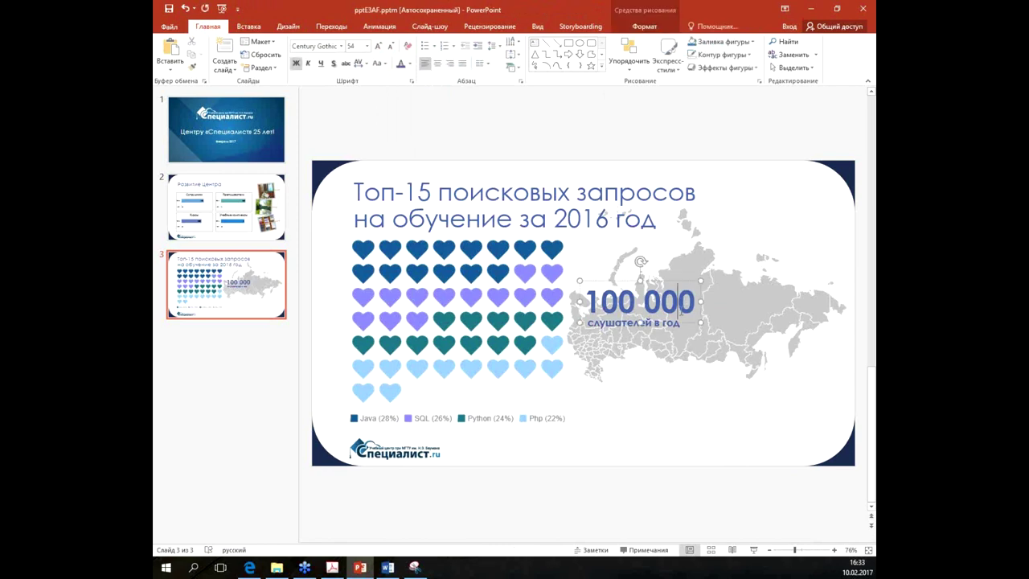
drag(672, 338, 675, 341)
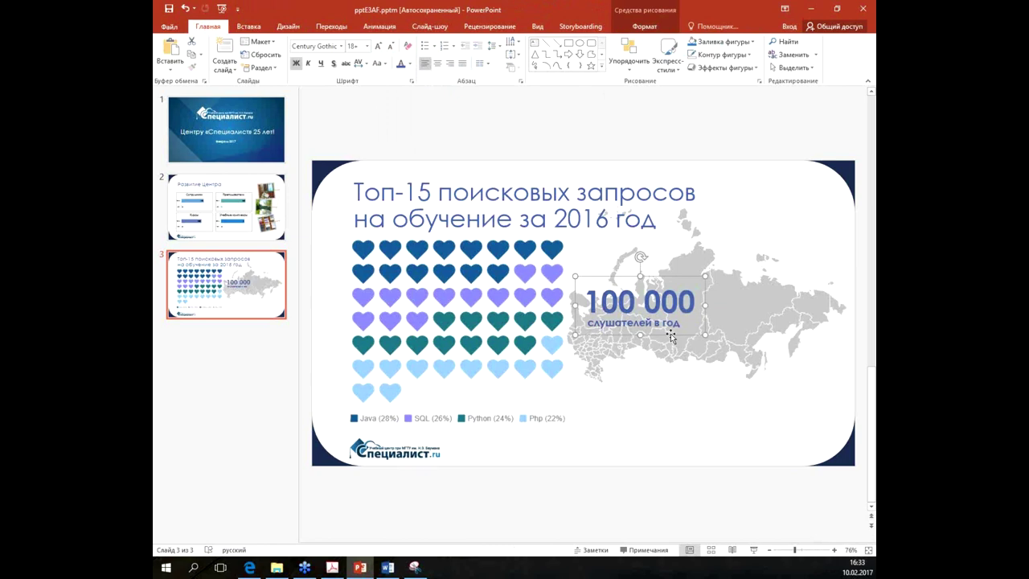
Step: Duplicate the number and caption onto the map's upper right, changing the number to 25
drag(683, 285, 788, 241)
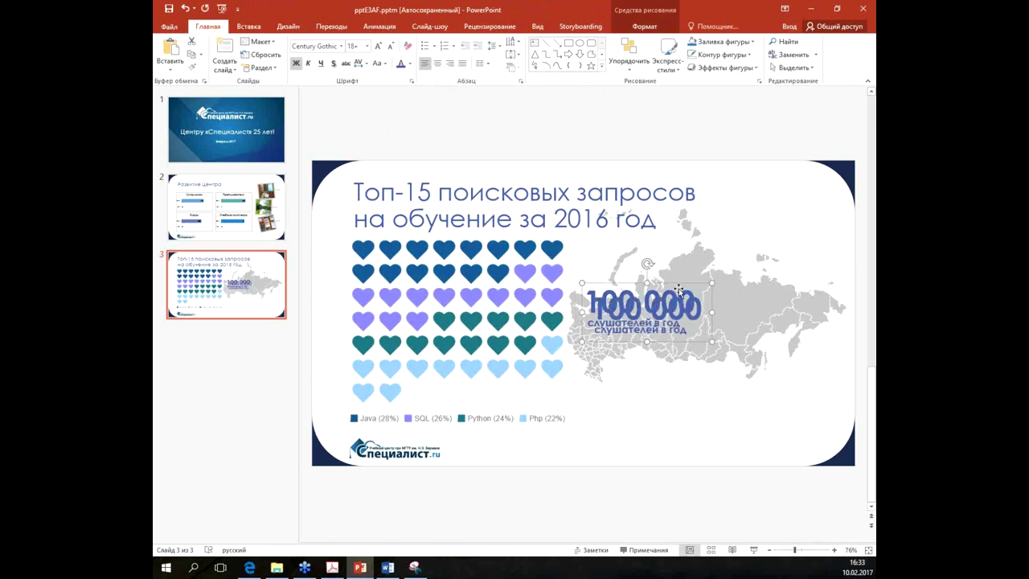
drag(788, 241, 816, 243)
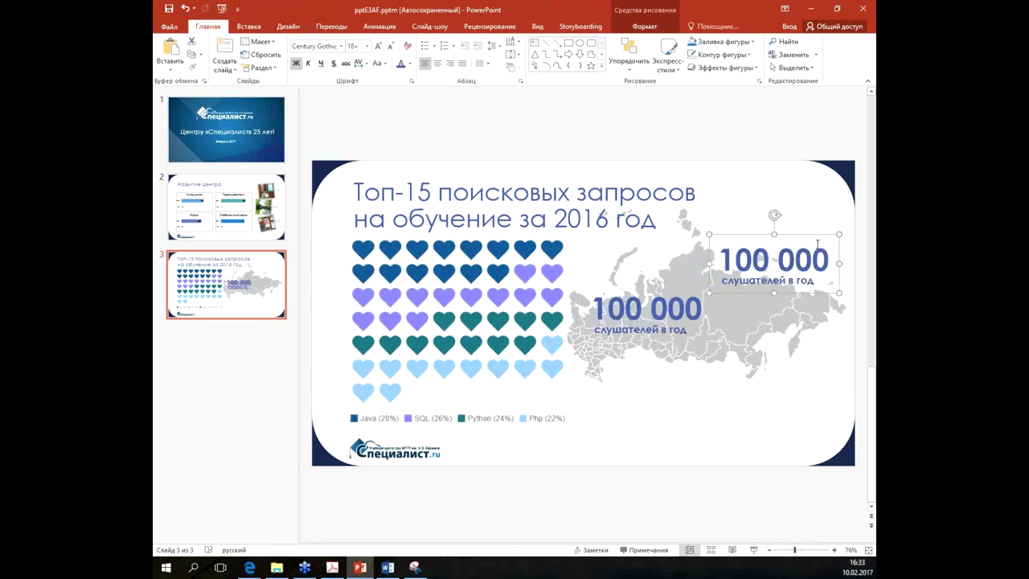
drag(721, 259, 858, 261)
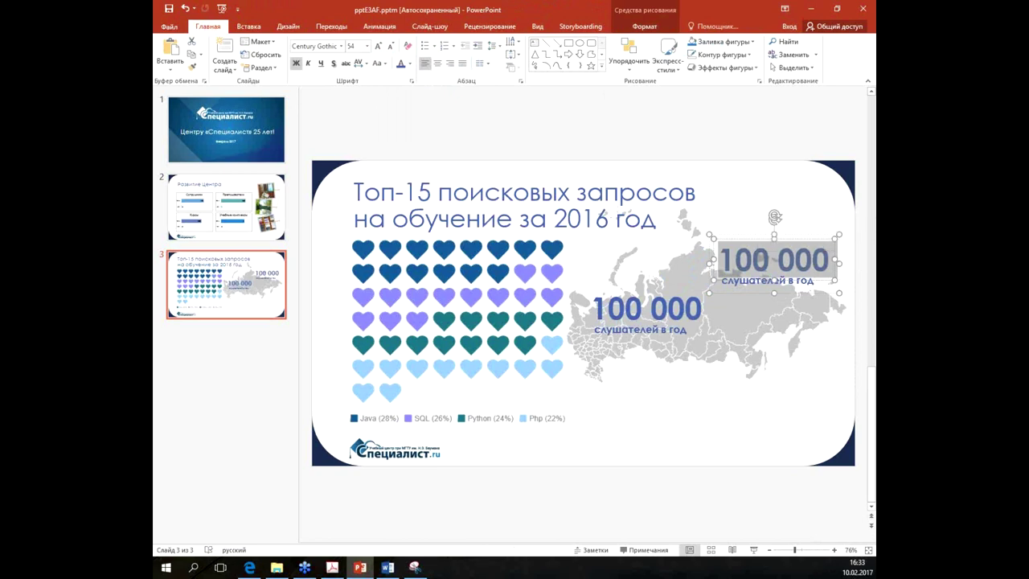
text(25)
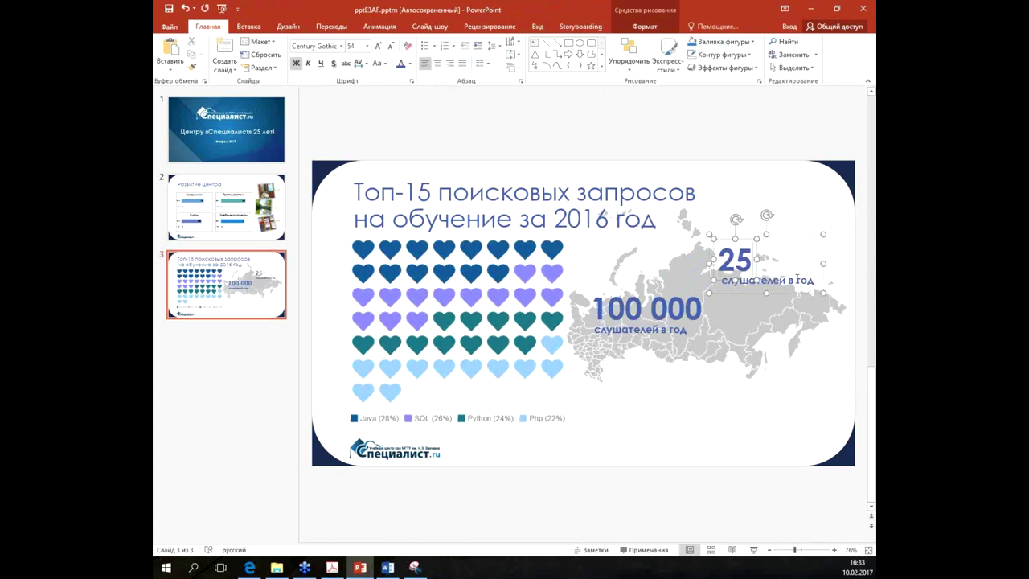
Step: Change the copy's caption to 'Новых курсов в год' and its number to 250
click(798, 281)
triple_click(808, 279)
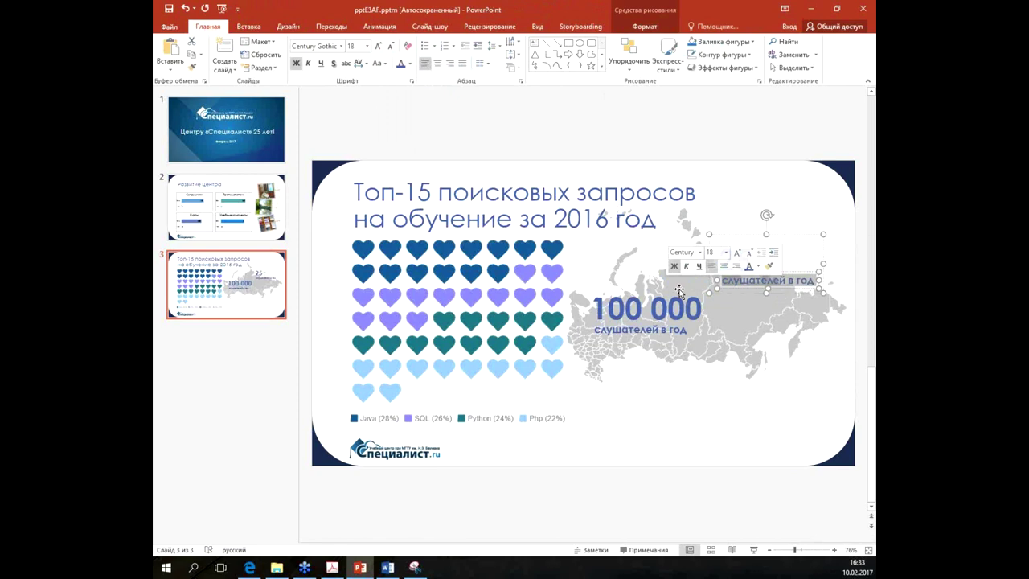
text(Новых к)
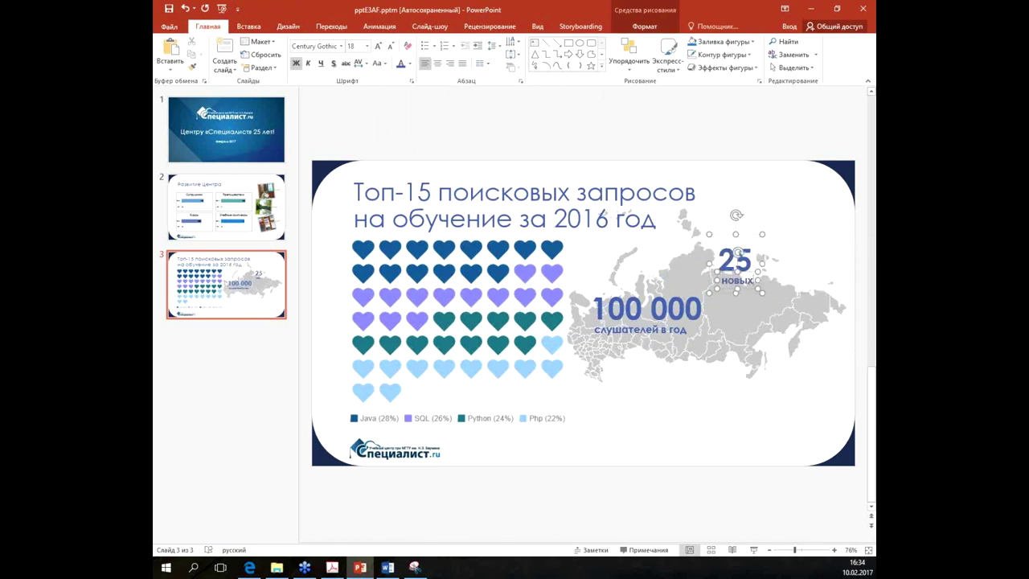
text(урсов)
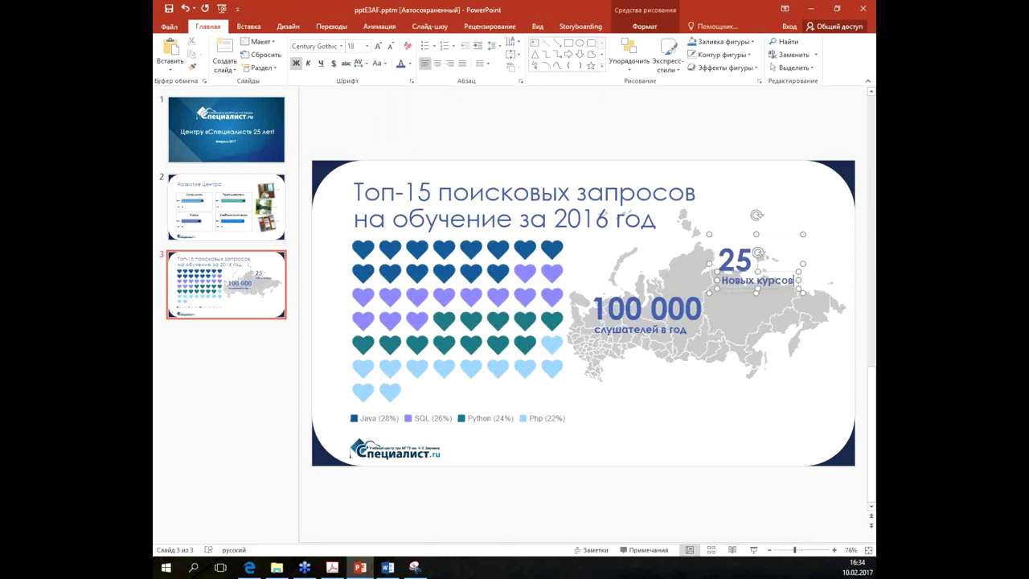
text( в год)
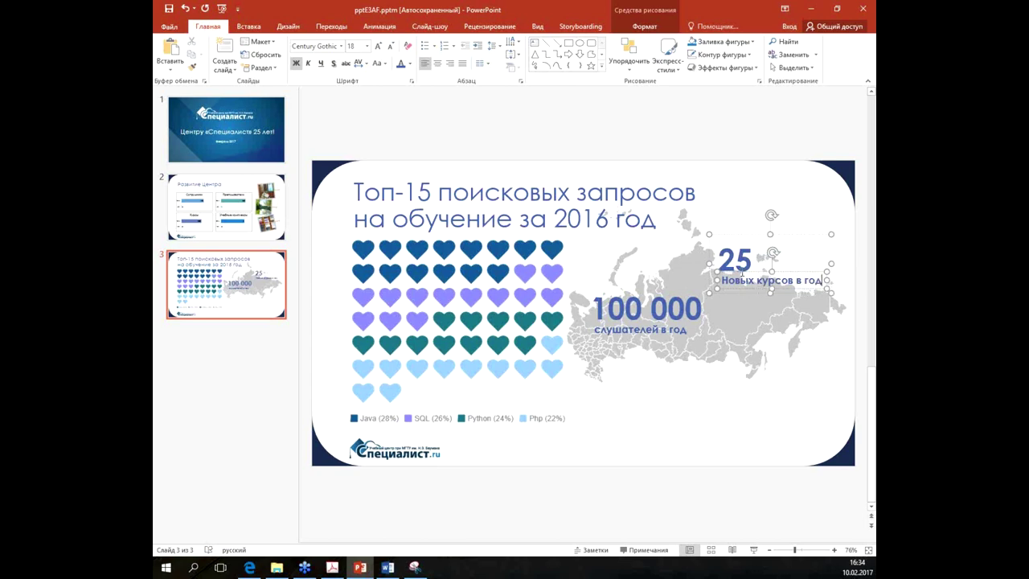
click(720, 285)
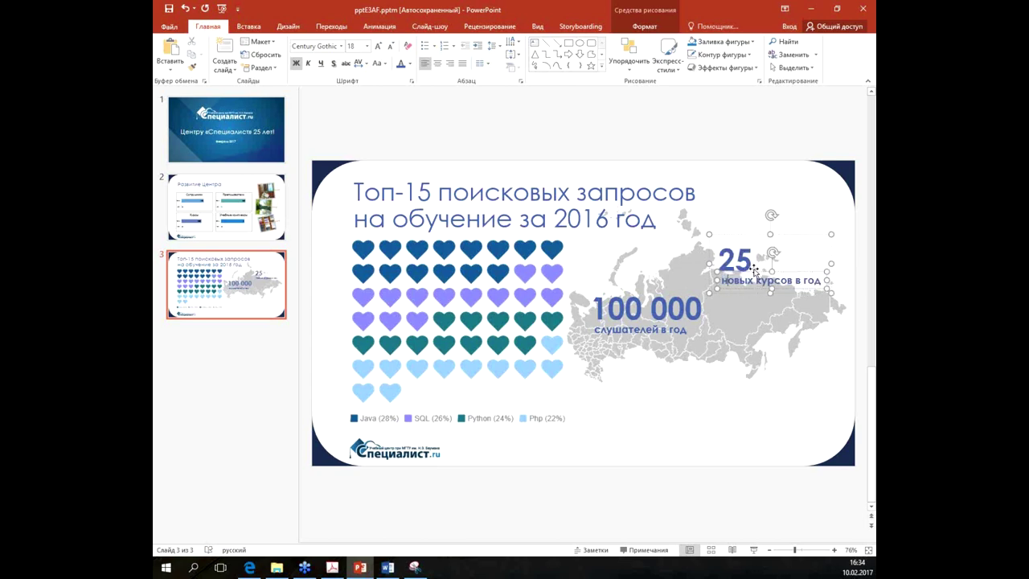
click(754, 259)
text(0)
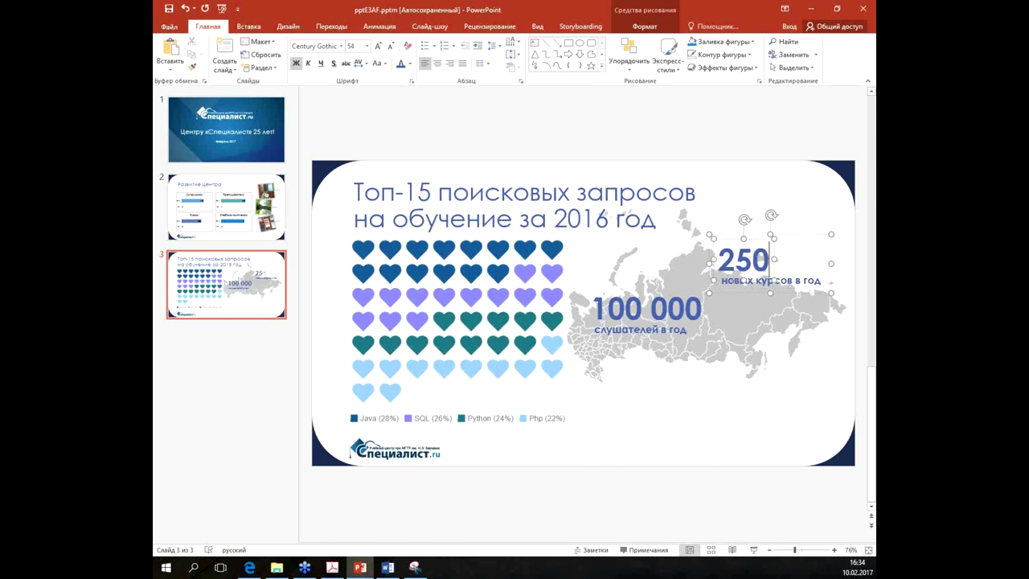
click(802, 406)
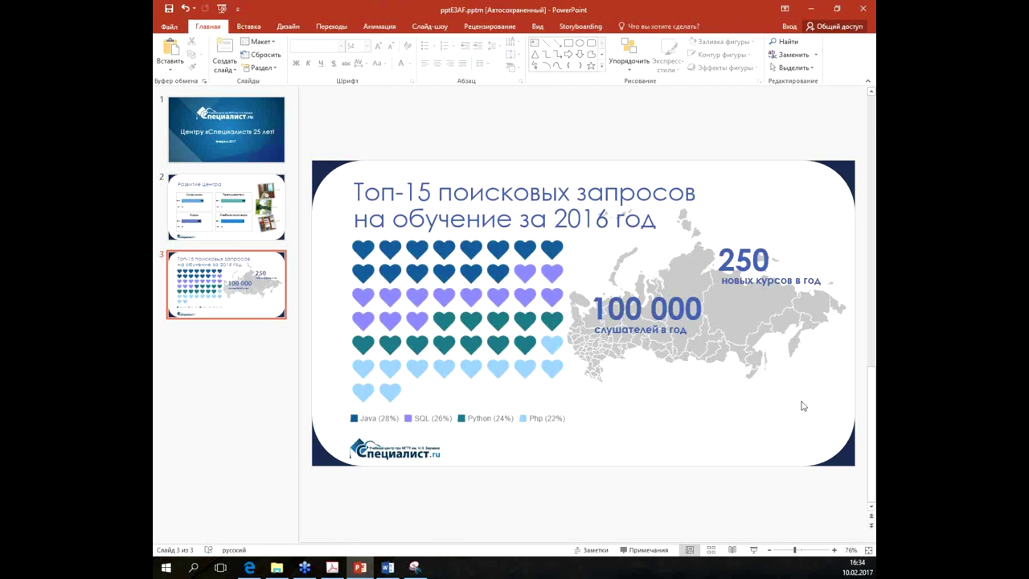
Step: Open PowerPoint's Save As page from the File menu
click(169, 9)
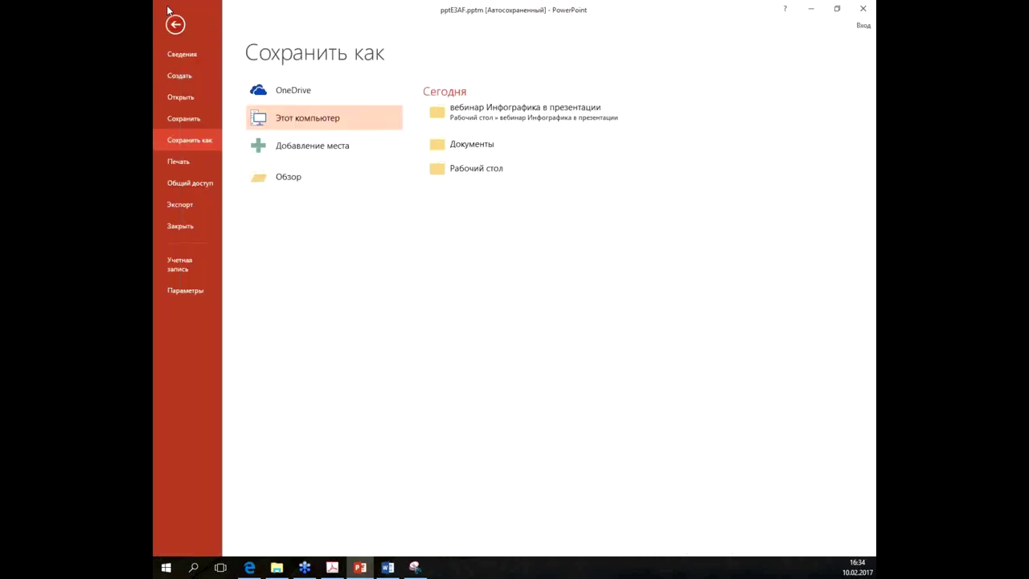
Step: Save the presentation as .pptx in the Desktop folder 'вебинар Инфографика в презентации', then minimize PowerPoint
click(339, 178)
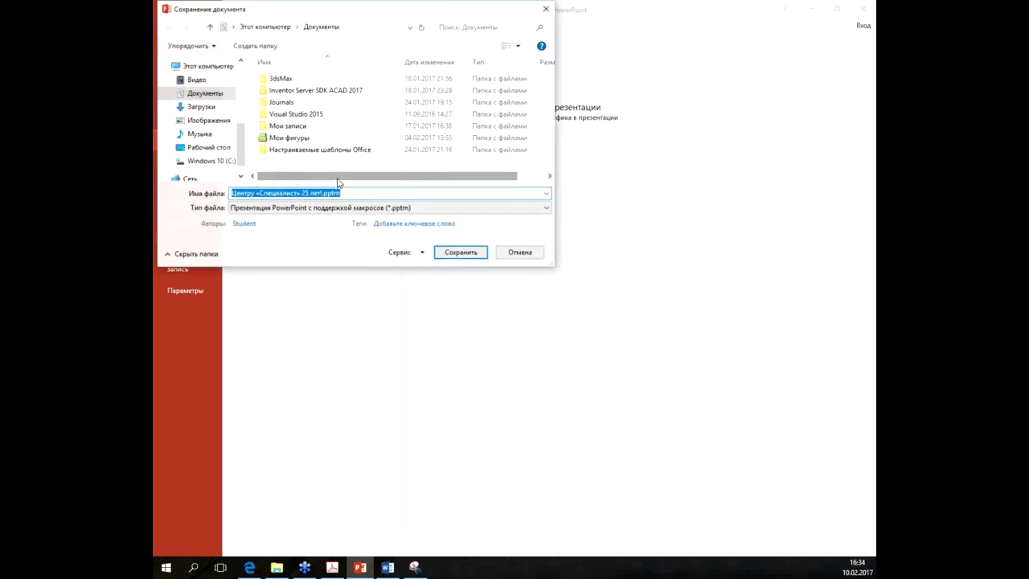
click(197, 147)
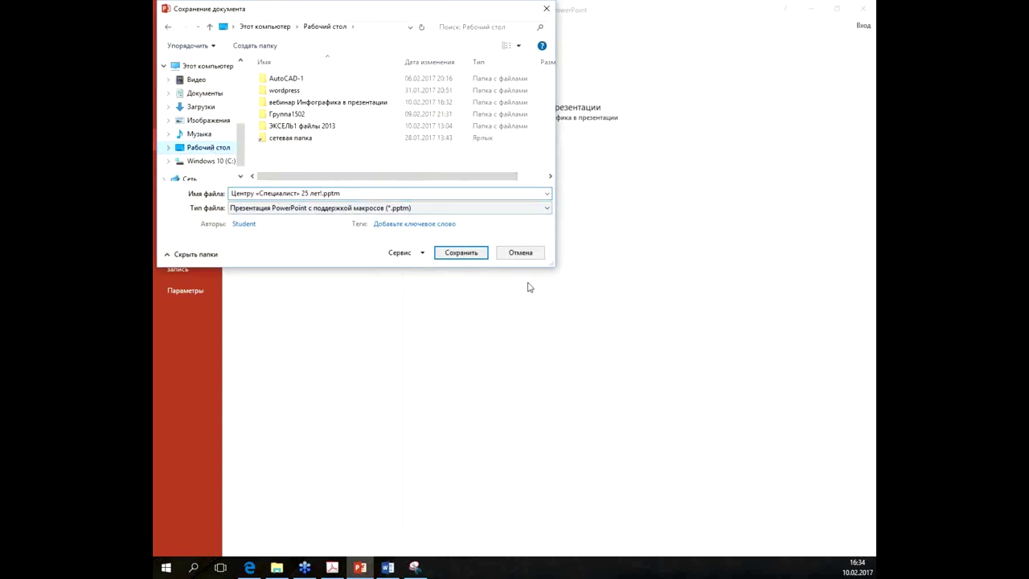
click(312, 208)
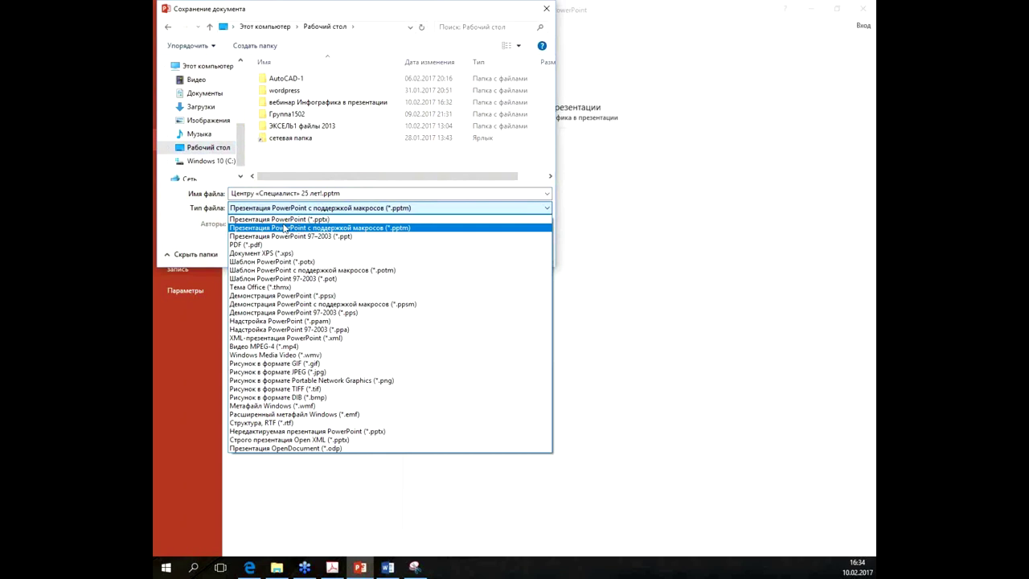
click(281, 219)
double_click(302, 102)
click(461, 253)
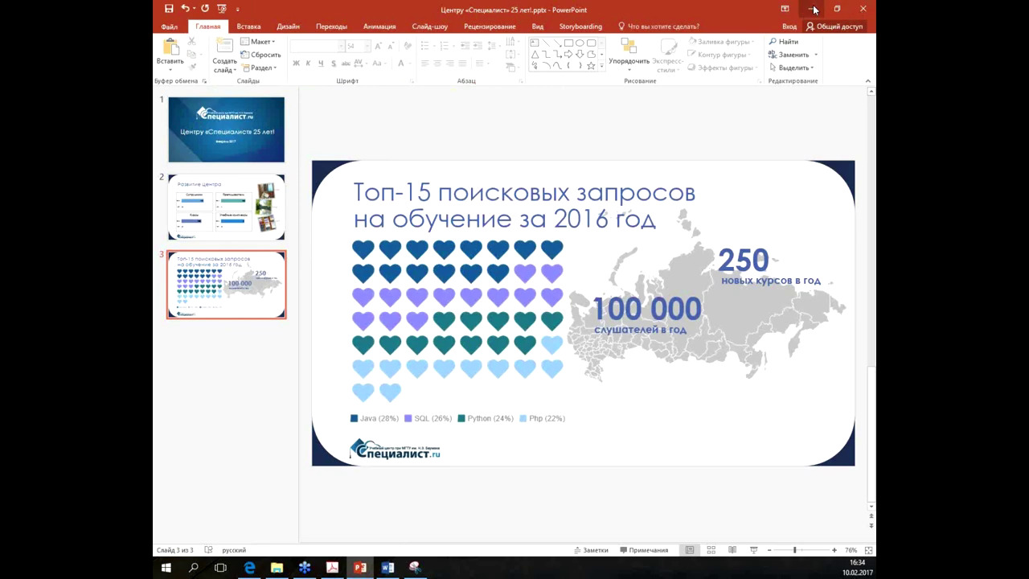
click(810, 8)
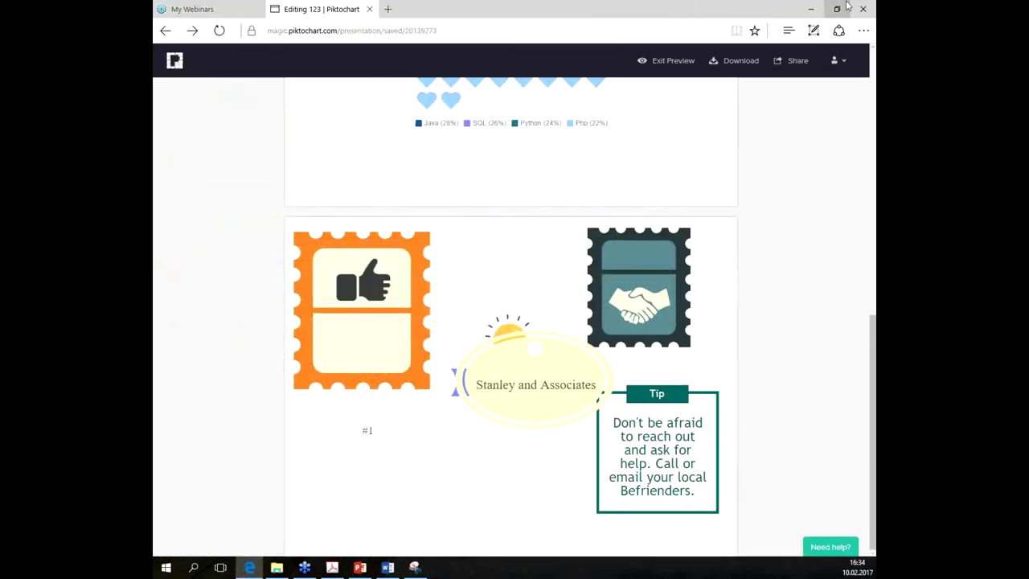
Step: Minimize the browser, close Snipping Tool without saving, and open Business-Icons.pptx from Explorer
click(817, 7)
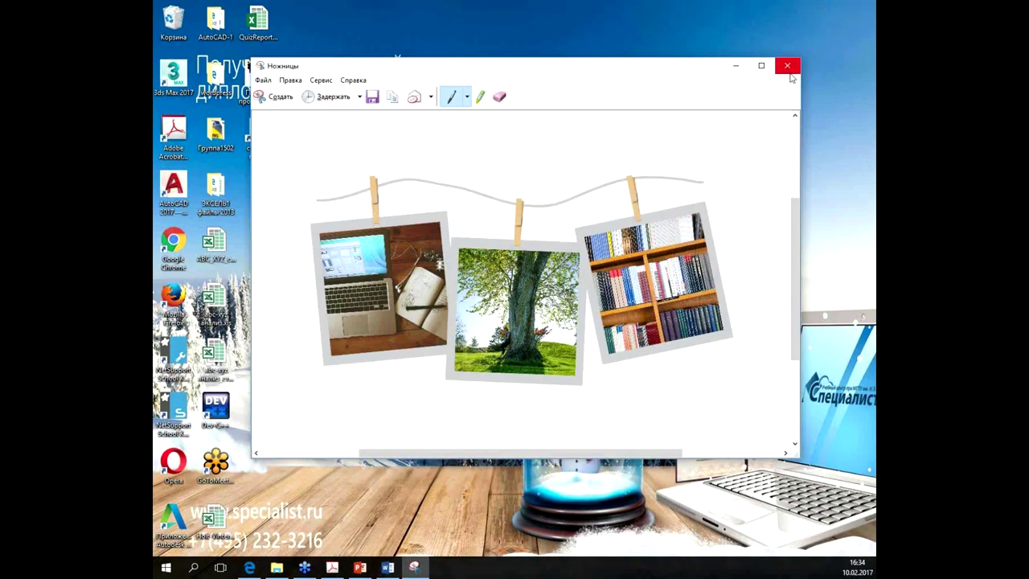
click(787, 66)
click(584, 276)
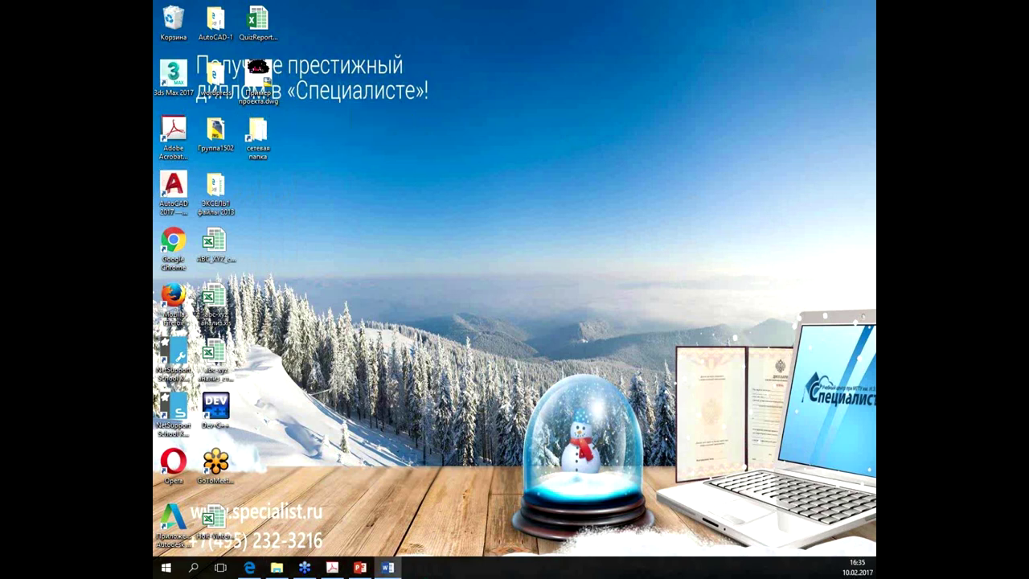
click(277, 567)
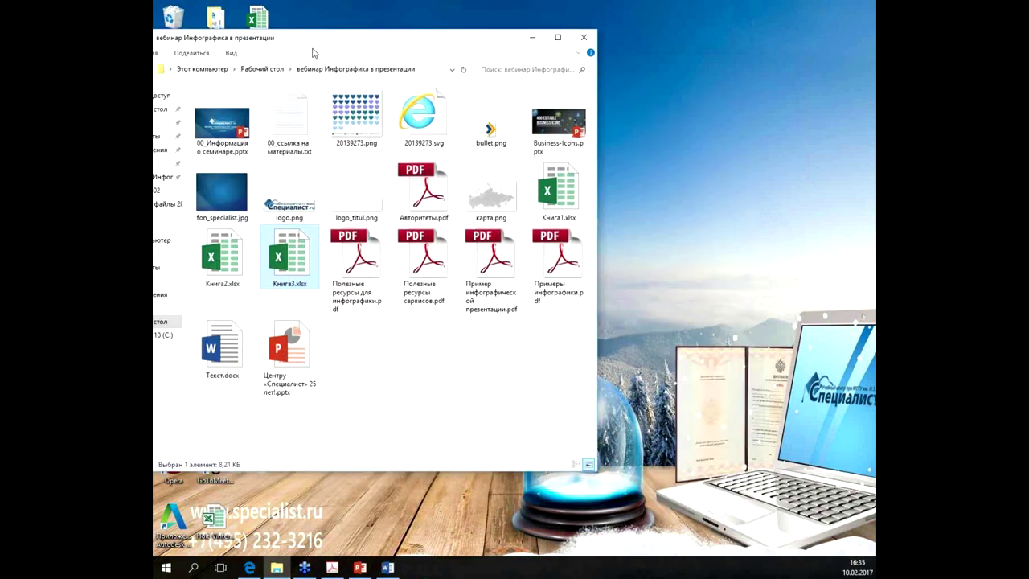
double_click(698, 165)
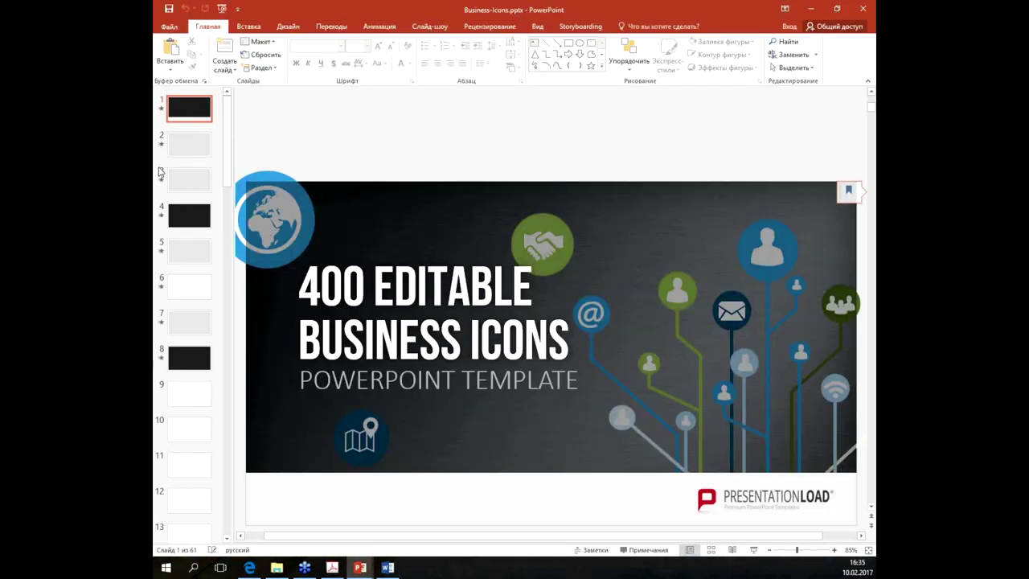
Step: View slide 2 and the Communication slide, selecting briefcase, smiley and info icons to check fill options
key(Down)
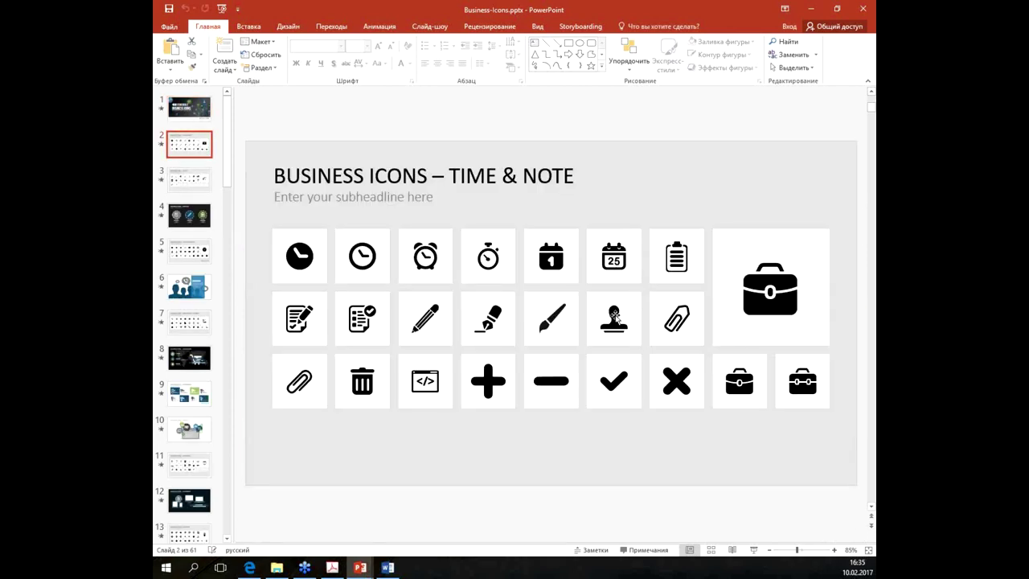
click(776, 286)
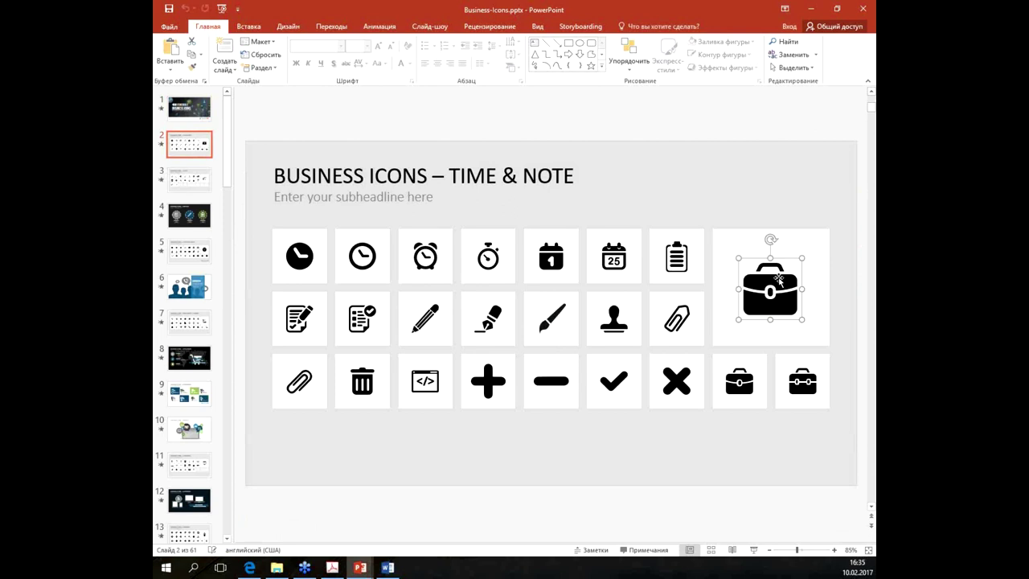
click(194, 258)
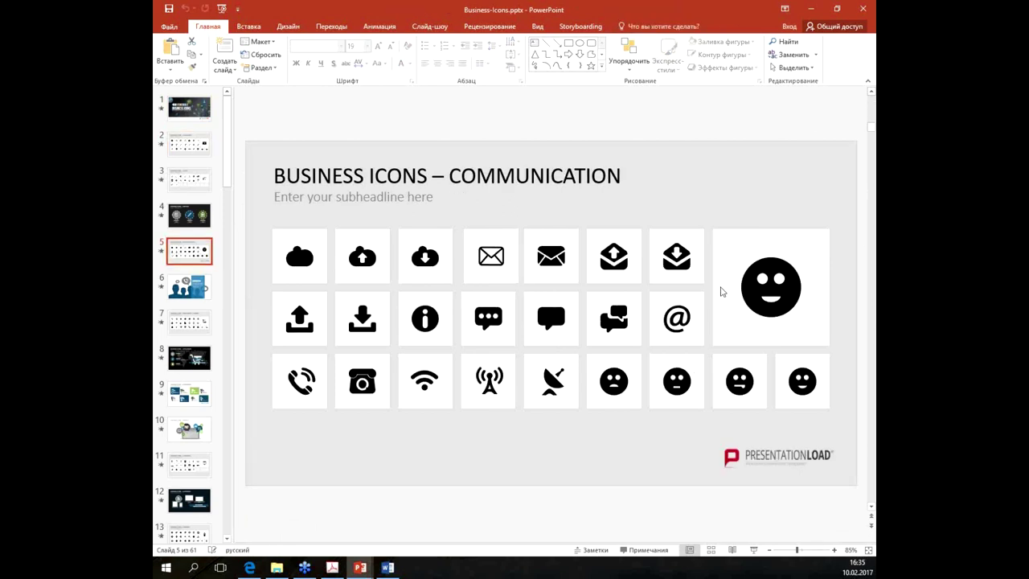
click(783, 291)
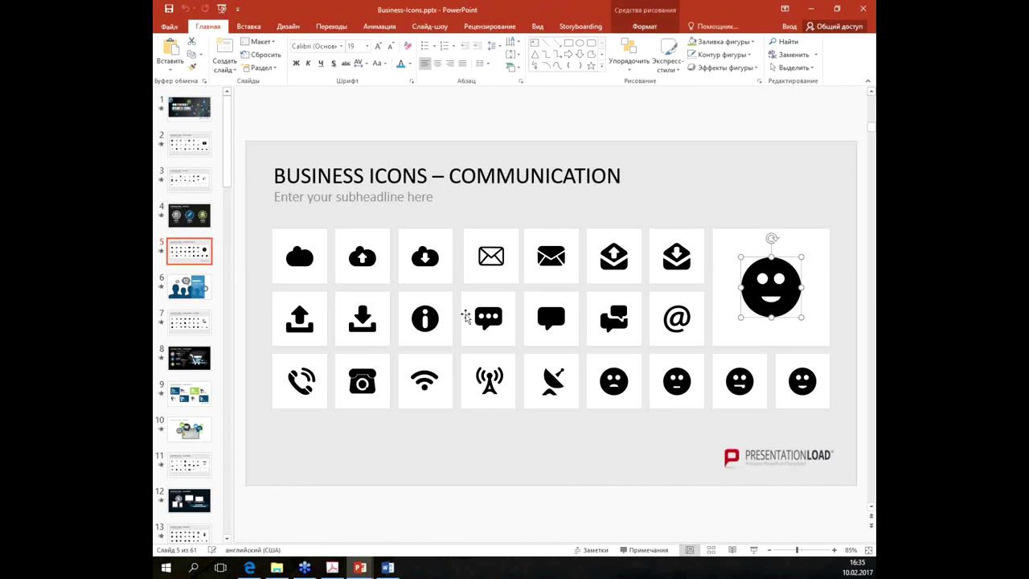
click(430, 321)
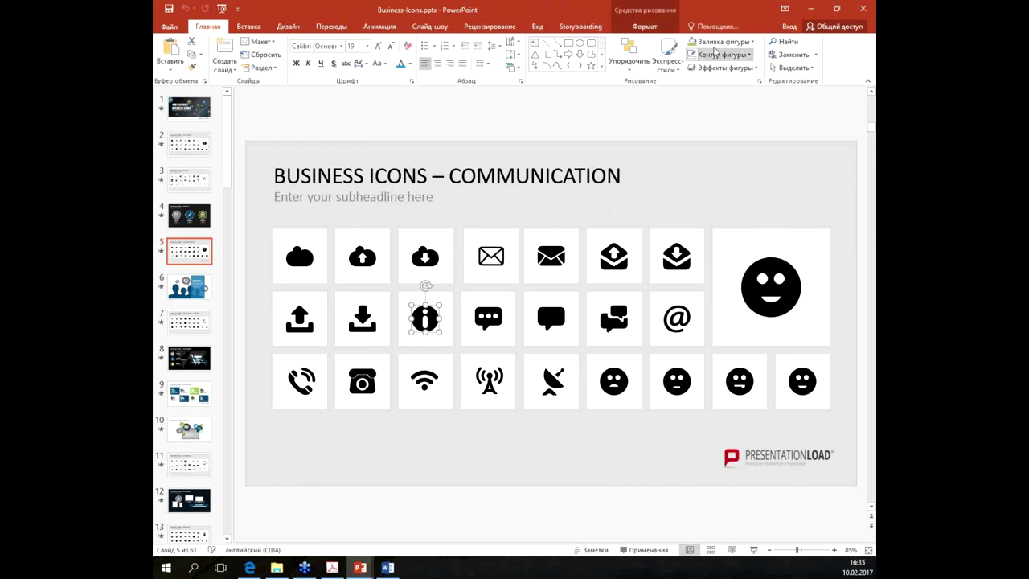
click(693, 44)
Step: Browse slides 10–12 (Bubbles and Hardware icons), then close the Business-Icons template
click(184, 438)
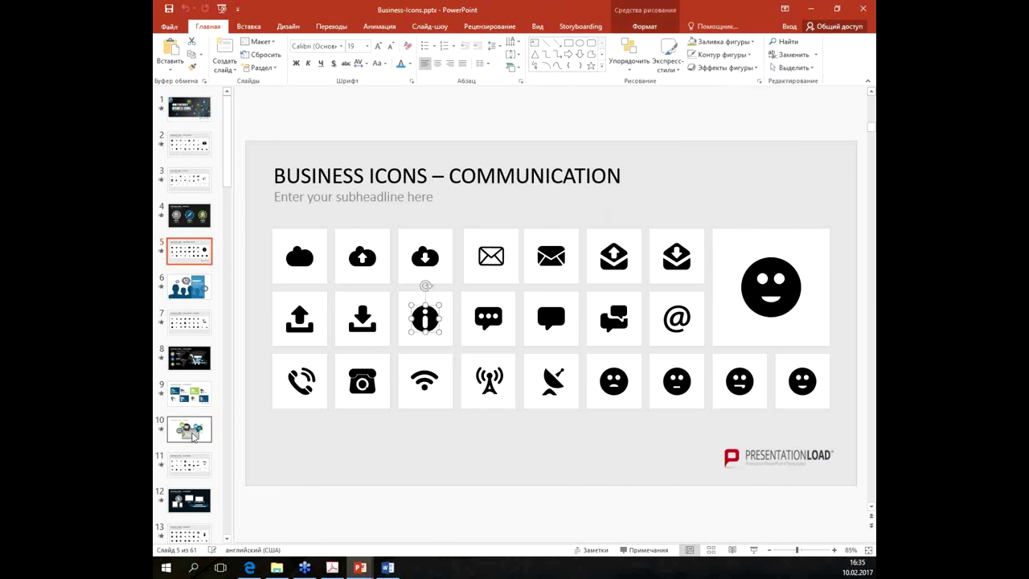
click(192, 438)
click(197, 464)
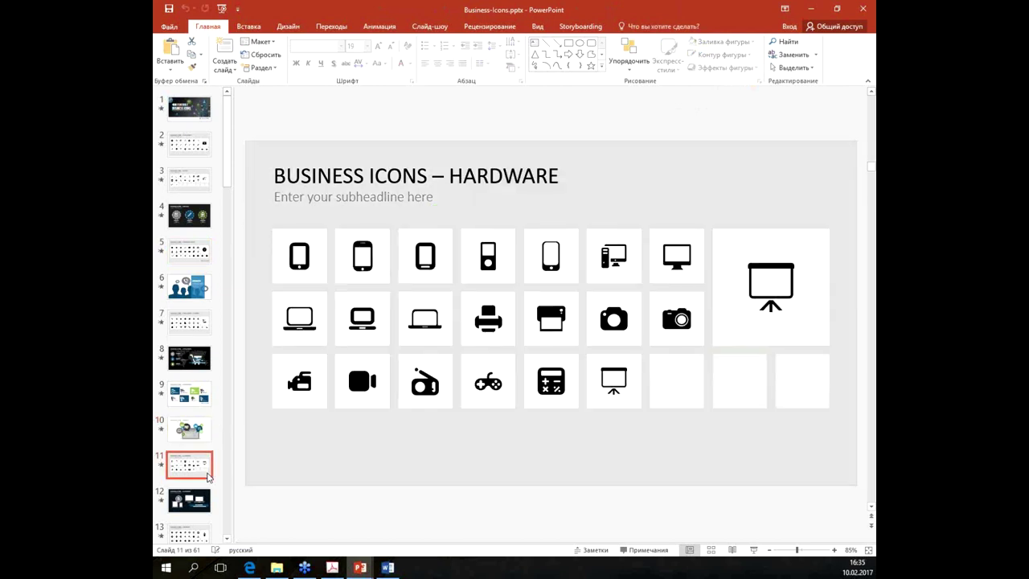
scroll(204, 460, down, 2)
click(201, 454)
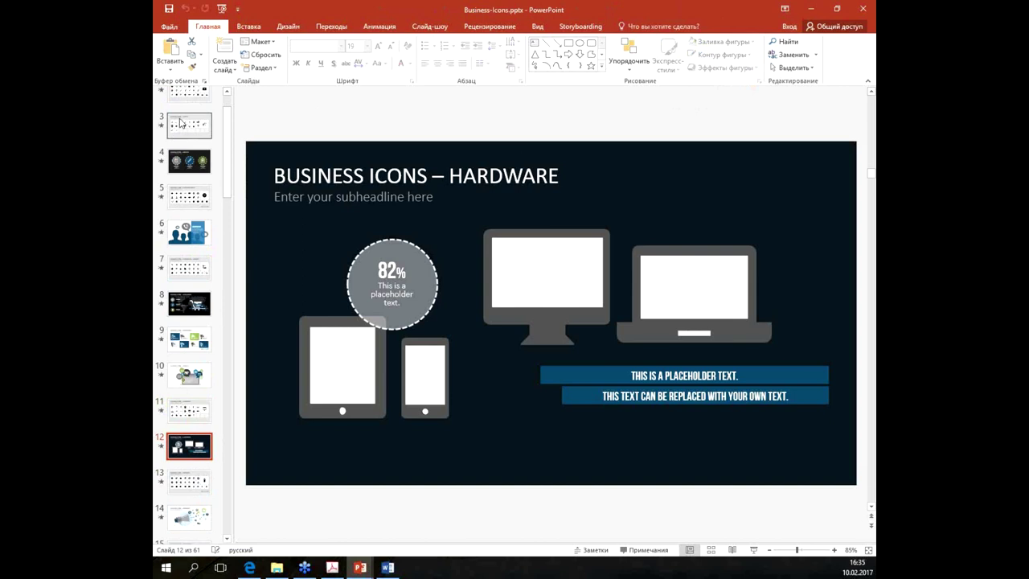
scroll(197, 123, up, 2)
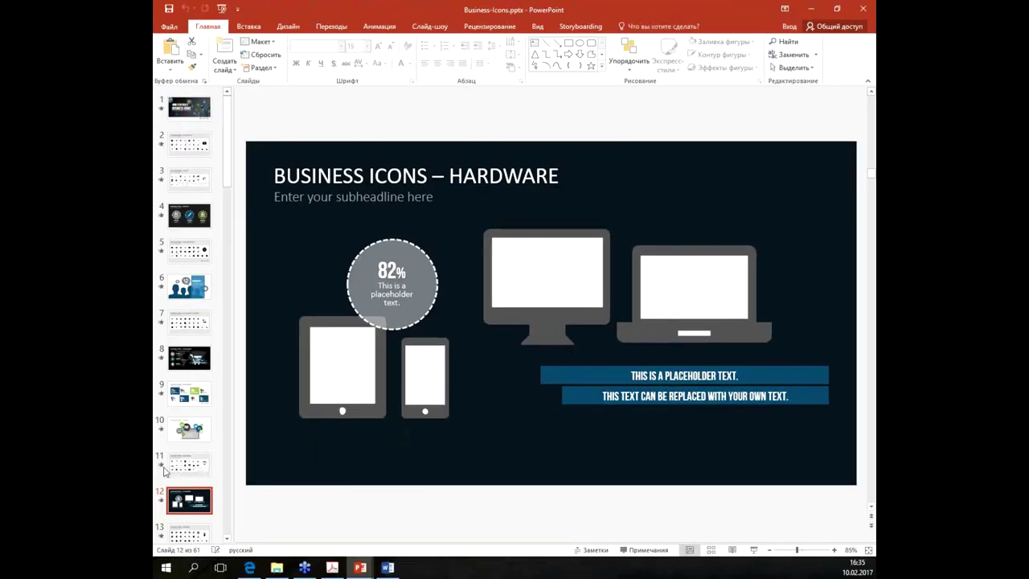
scroll(195, 461, down, 2)
scroll(195, 460, down, 1)
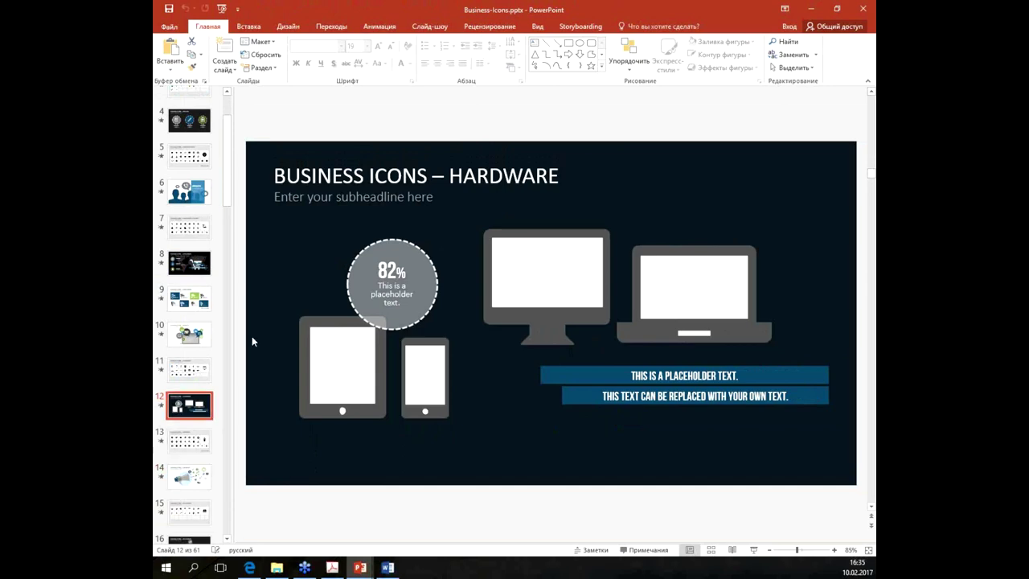
click(858, 13)
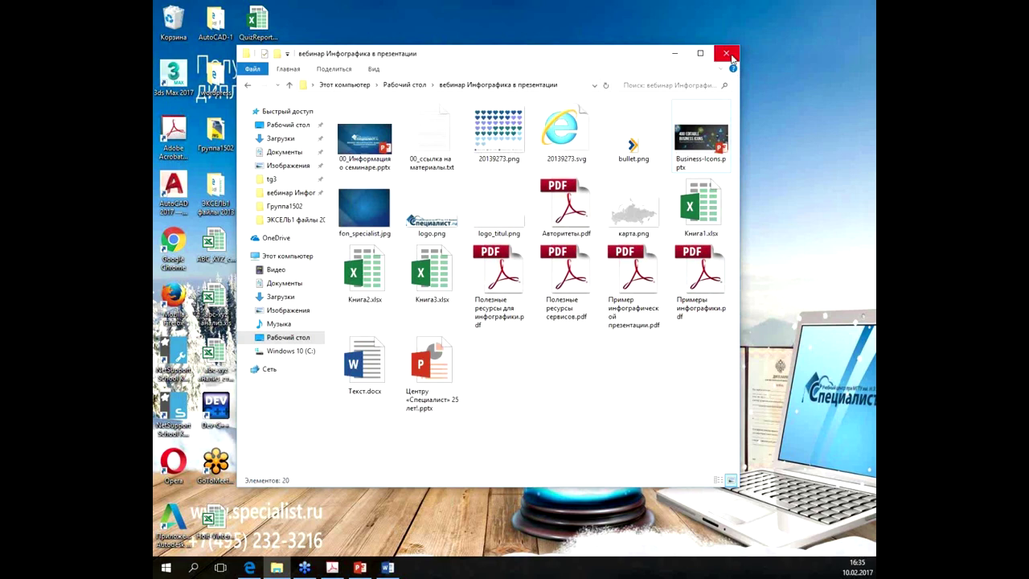
Step: Delete 20139273.svg from the webinar folder and close the Explorer window
click(569, 140)
key(Delete)
key(Return)
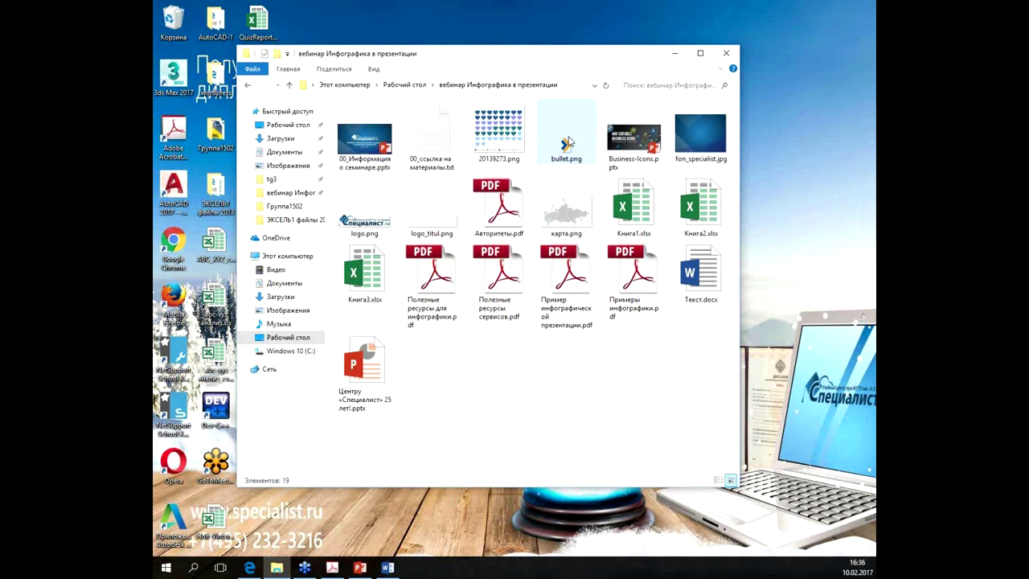
click(726, 53)
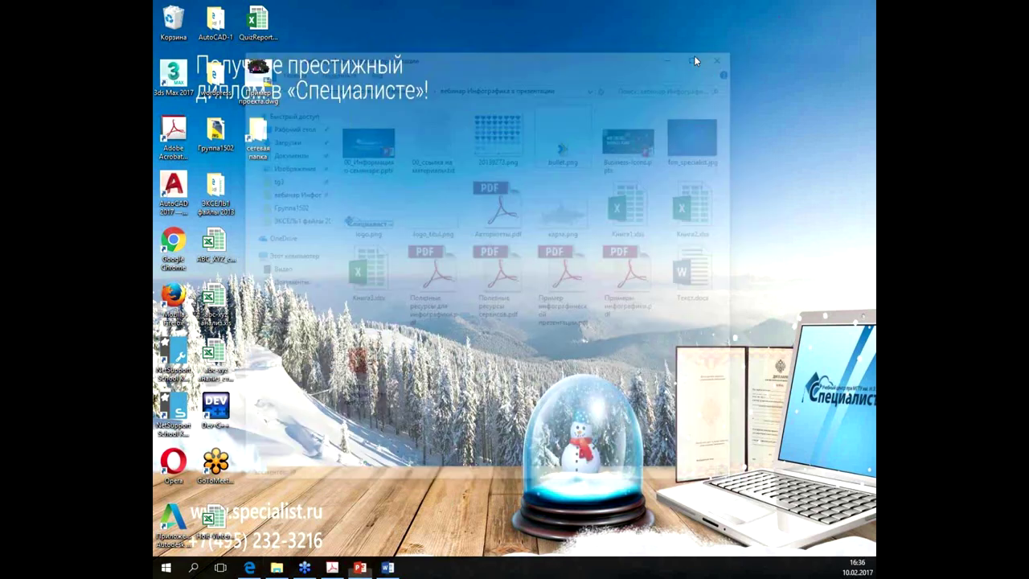